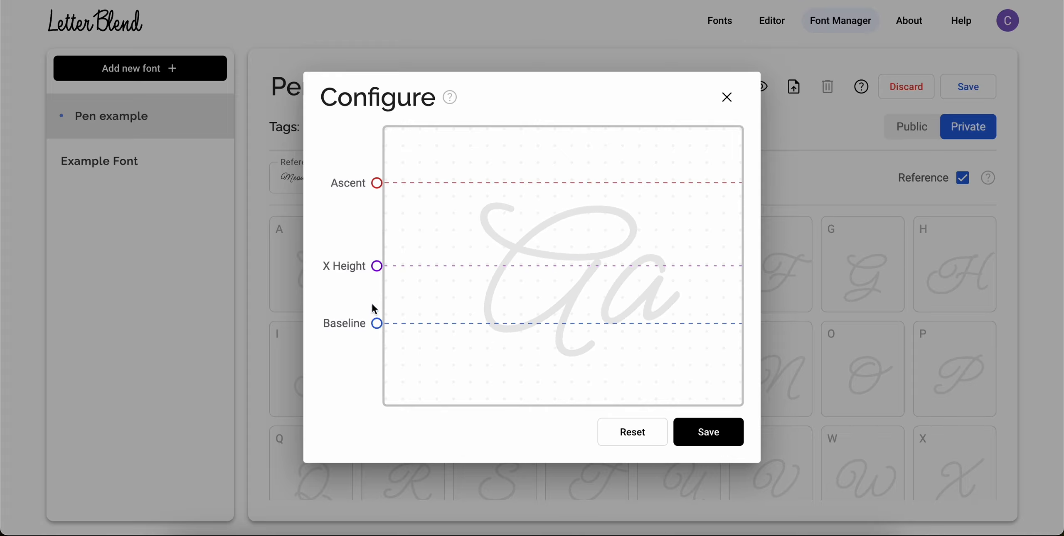
# Step: Lower the X Height guideline to roughly midway between its original position and the Baseline, and save the guideline configuration
pyautogui.moveTo(376, 268); pyautogui.dragTo(373, 293)
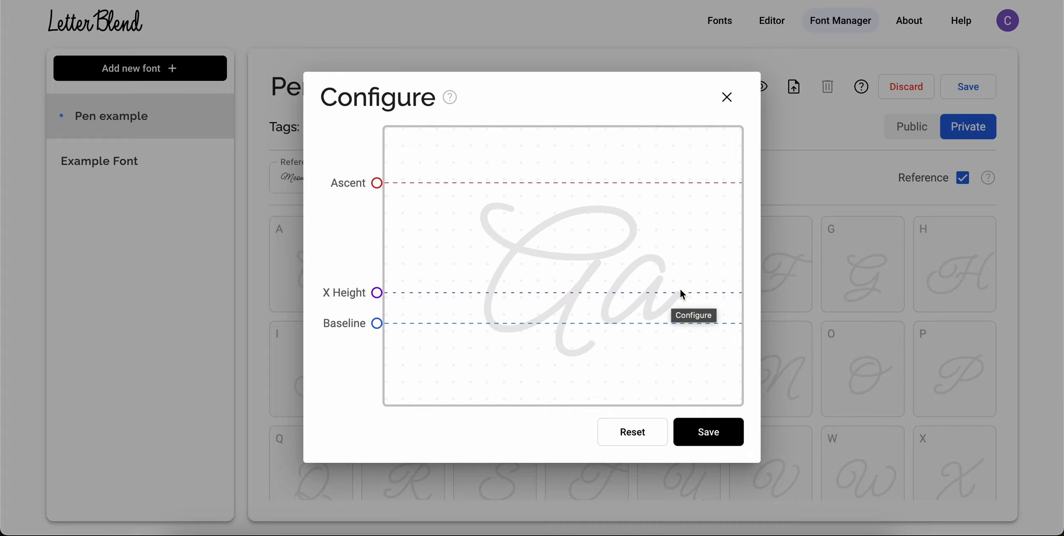
pyautogui.click(692, 431)
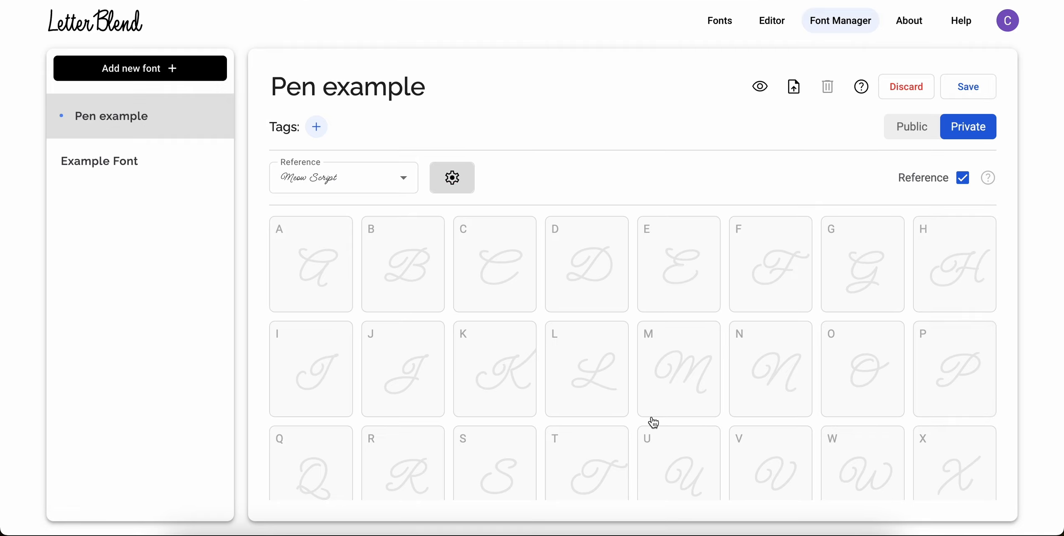
# Step: Check the adjusted guidelines in the lowercase j glyph, and return to the uppercase glyphs
pyautogui.scroll(-10, 681, 351)
pyautogui.click(590, 293)
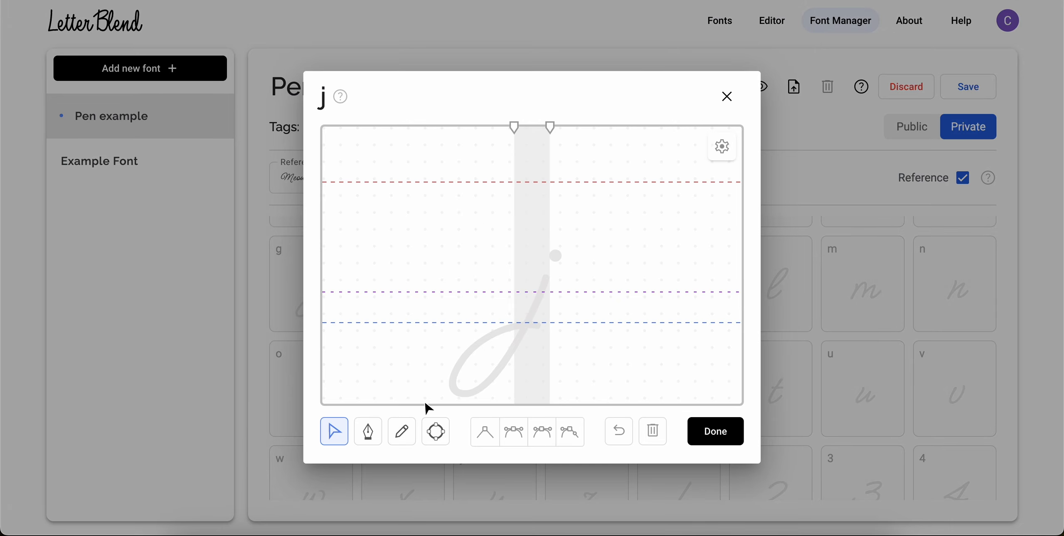
pyautogui.click(734, 99)
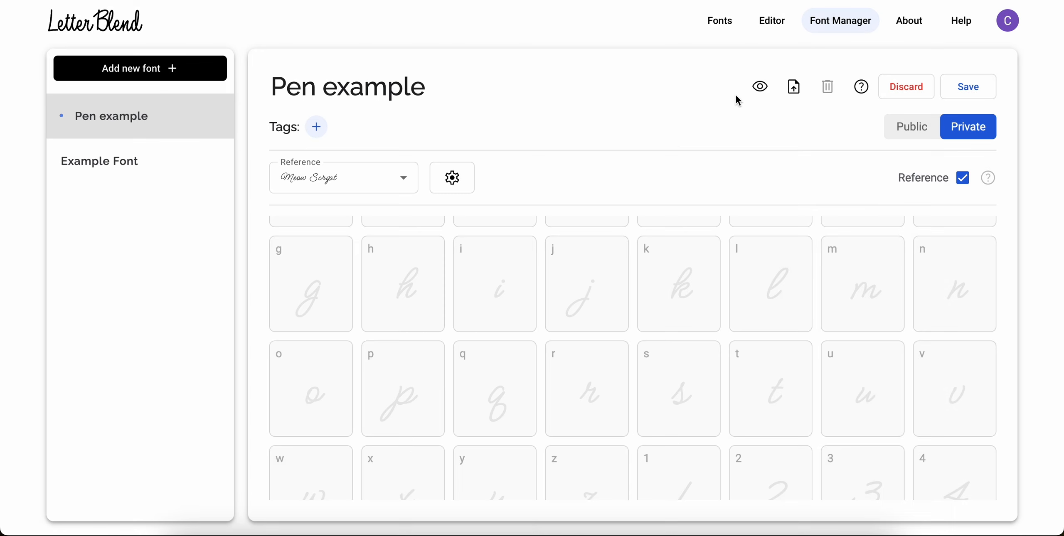
pyautogui.scroll(10, 640, 370)
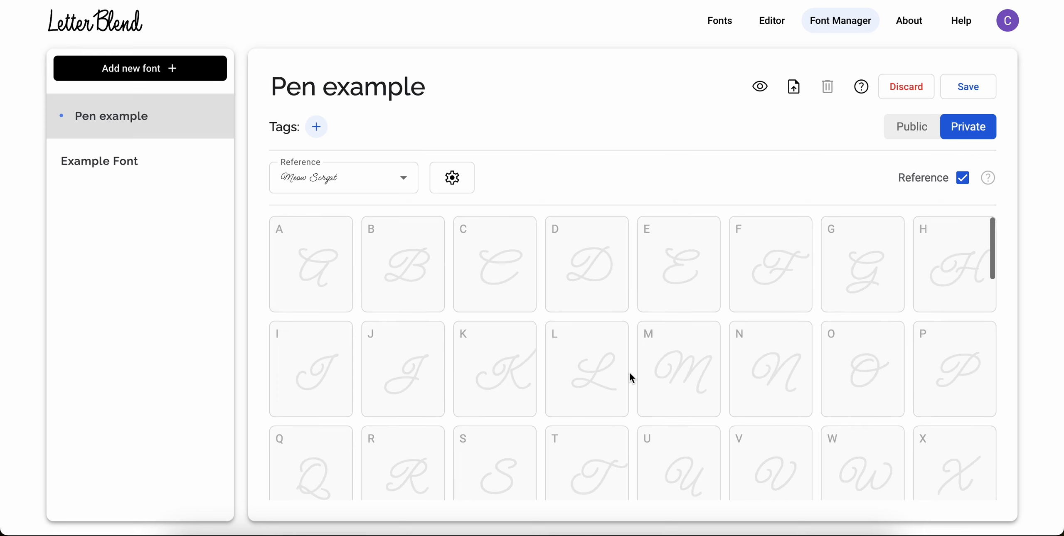
# Step: Trace the grey reference of the uppercase A glyph with the Pen tool, using curved nodes and a sharp corner before the final downstroke
pyautogui.click(311, 293)
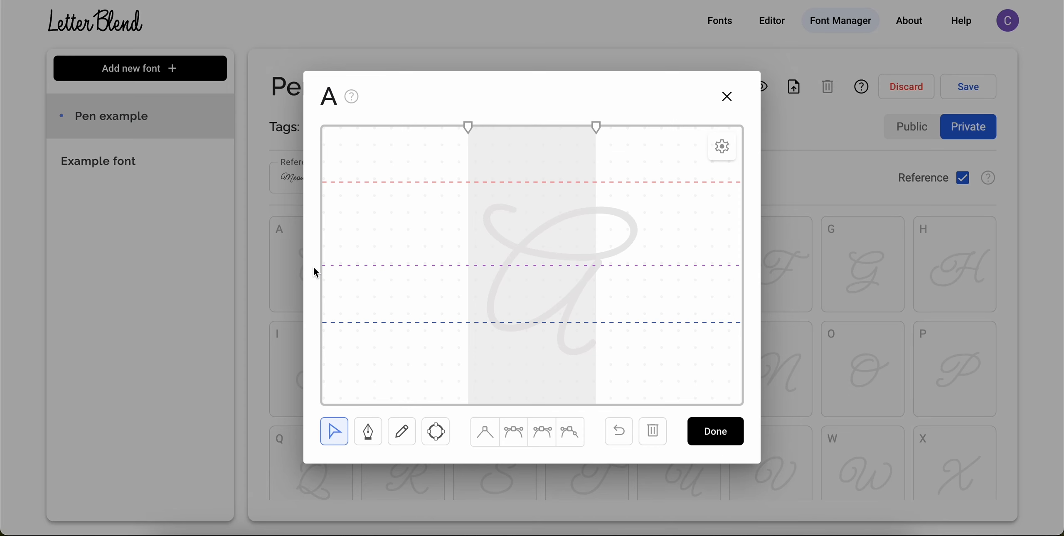
pyautogui.click(368, 431)
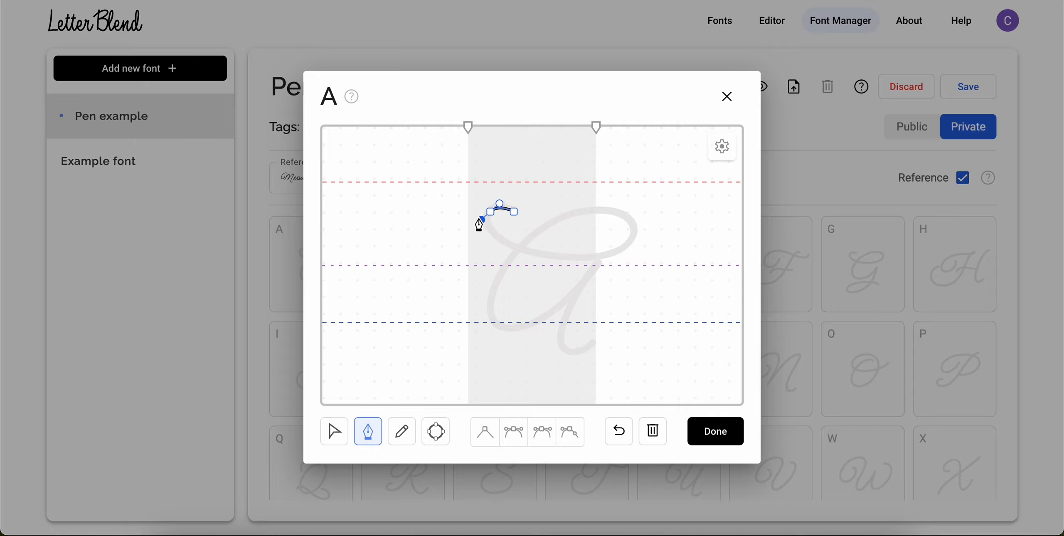
pyautogui.moveTo(579, 258); pyautogui.dragTo(653, 258)
pyautogui.moveTo(579, 211); pyautogui.dragTo(515, 226)
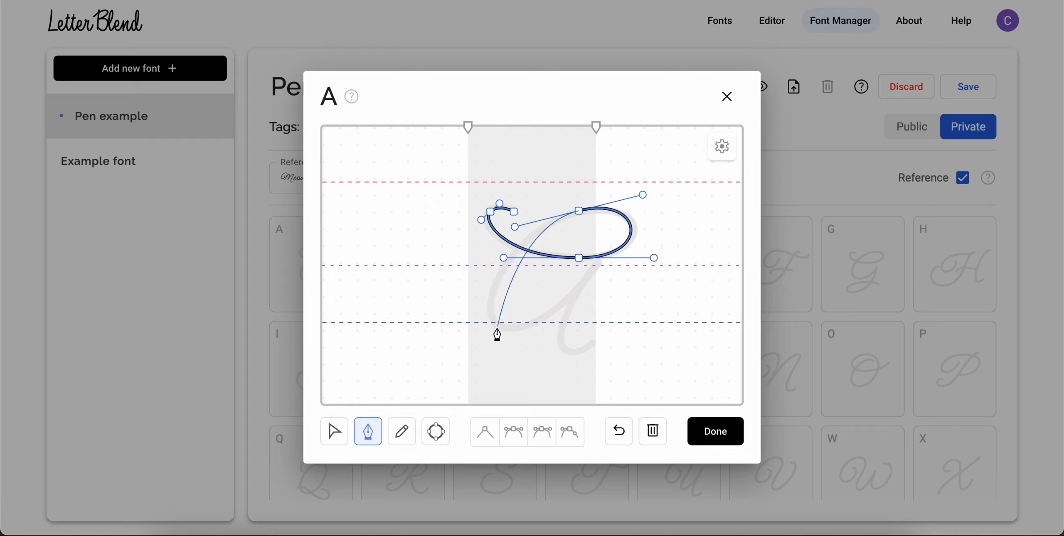
pyautogui.moveTo(497, 329); pyautogui.dragTo(582, 365)
pyautogui.click(598, 265)
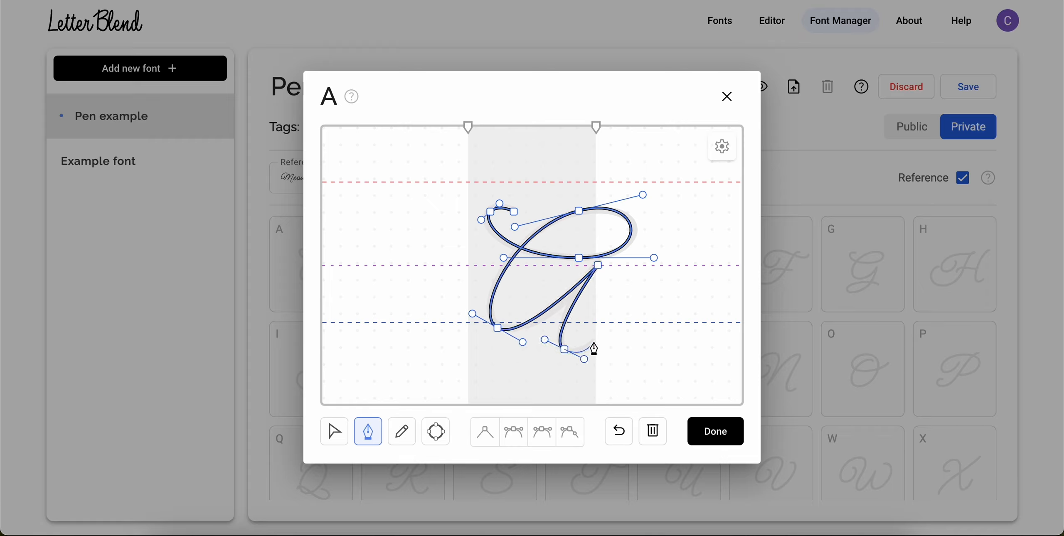
# Step: Adjust the handle of the A's lowest node so the final hook follows the reference more closely
pyautogui.click(335, 432)
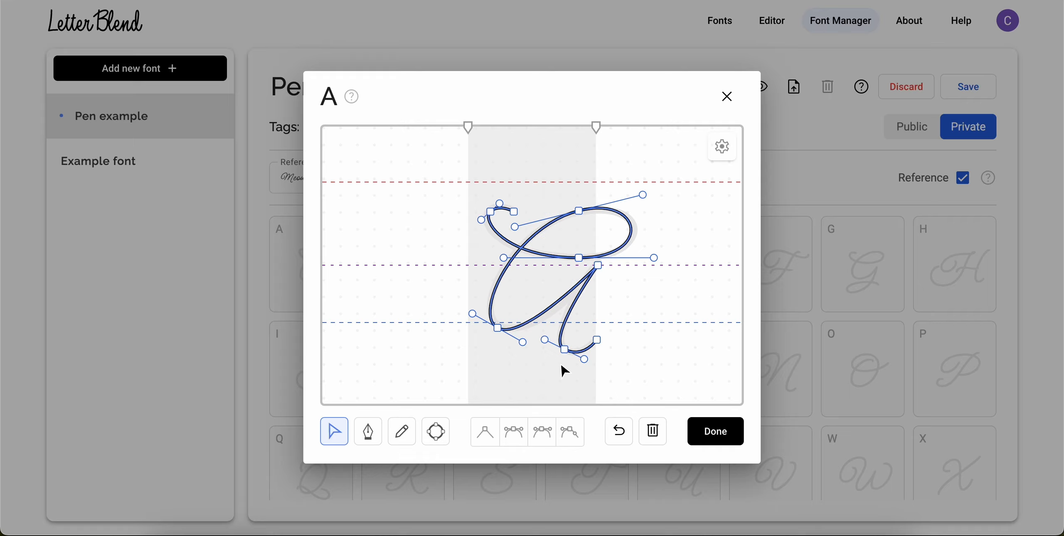
pyautogui.click(599, 373)
pyautogui.click(588, 351)
pyautogui.moveTo(584, 361); pyautogui.dragTo(580, 364)
# Step: Extend the A's path from its end node with four straight Pen segments in the empty area beside the letter
pyautogui.click(605, 364)
pyautogui.click(597, 341)
pyautogui.click(368, 431)
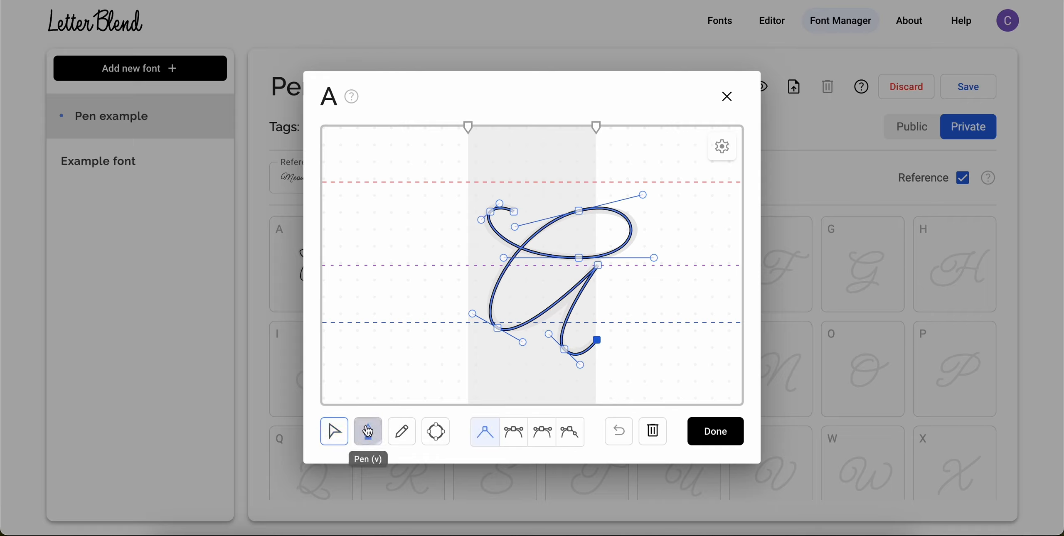
pyautogui.click(649, 276)
pyautogui.click(707, 357)
pyautogui.click(623, 385)
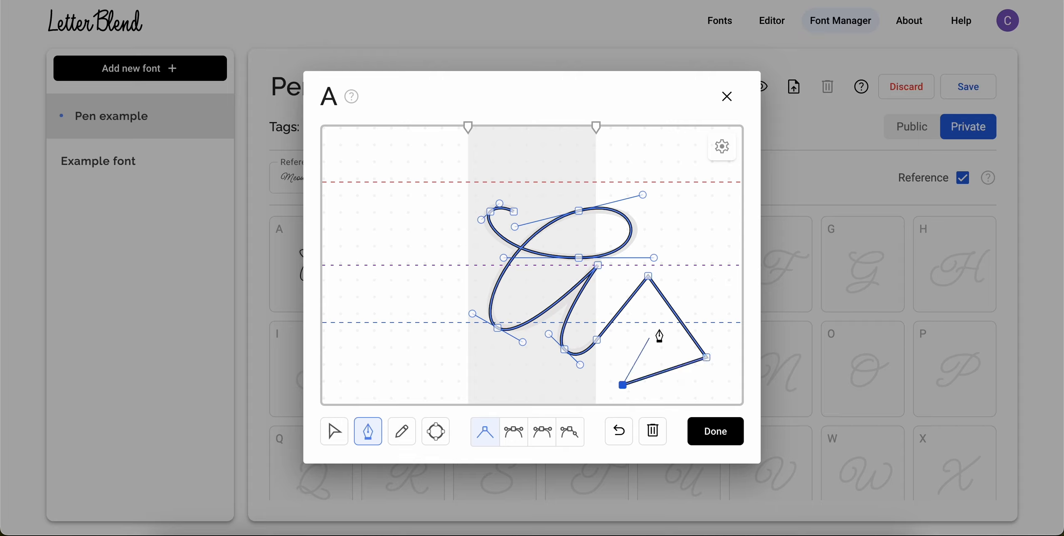
pyautogui.click(692, 292)
# Step: Delete the last three nodes of the zigzag extension, leaving a single straight segment after the A's hook
pyautogui.click(334, 432)
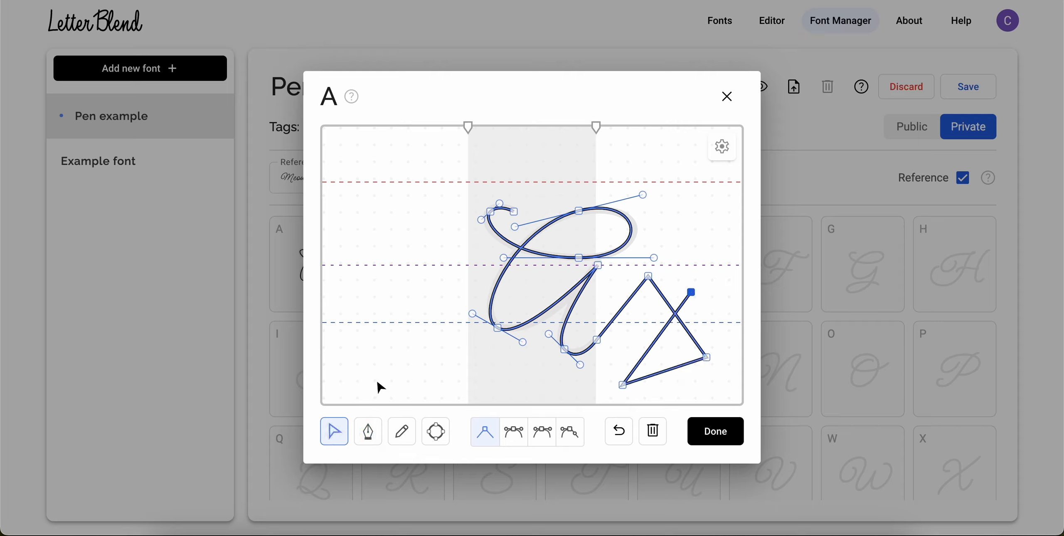
pyautogui.moveTo(714, 376); pyautogui.dragTo(669, 266)
pyautogui.click(652, 430)
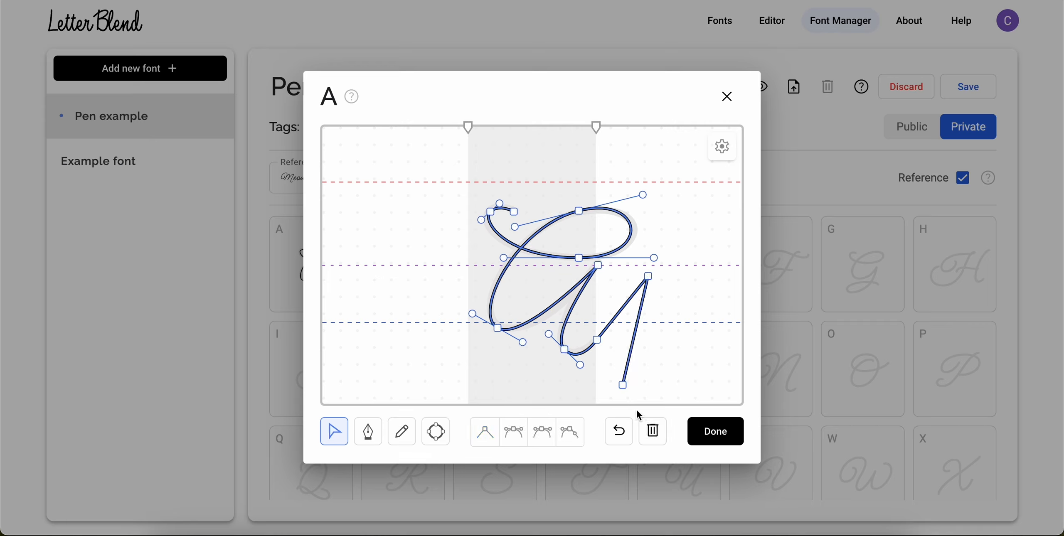
pyautogui.click(624, 390)
pyautogui.click(623, 386)
pyautogui.moveTo(623, 386); pyautogui.dragTo(625, 388)
pyautogui.click(652, 431)
# Step: Turn off snapping in the glyph editor and move the extension's end node slightly down
pyautogui.click(722, 147)
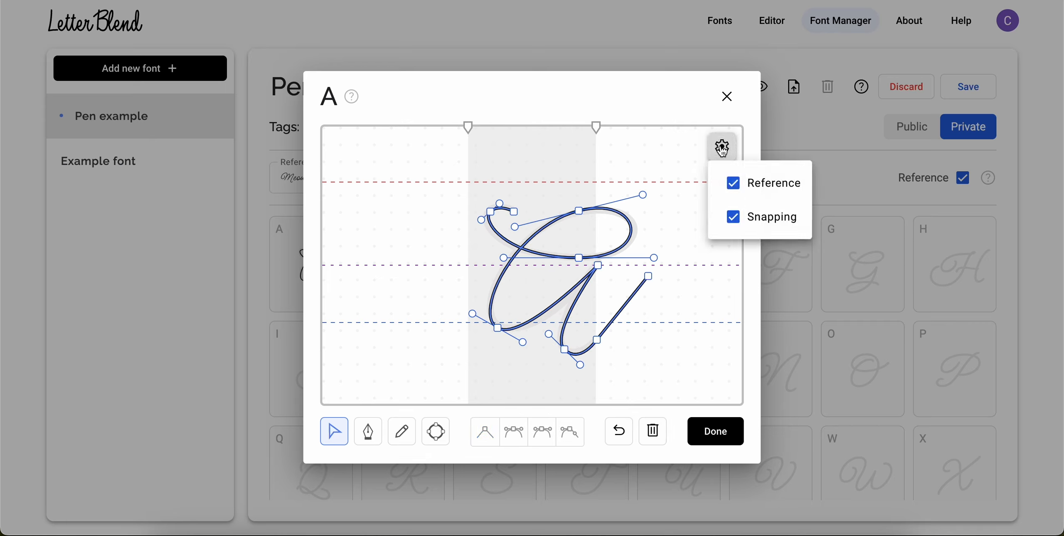
pyautogui.click(733, 224)
pyautogui.moveTo(648, 276); pyautogui.dragTo(654, 297)
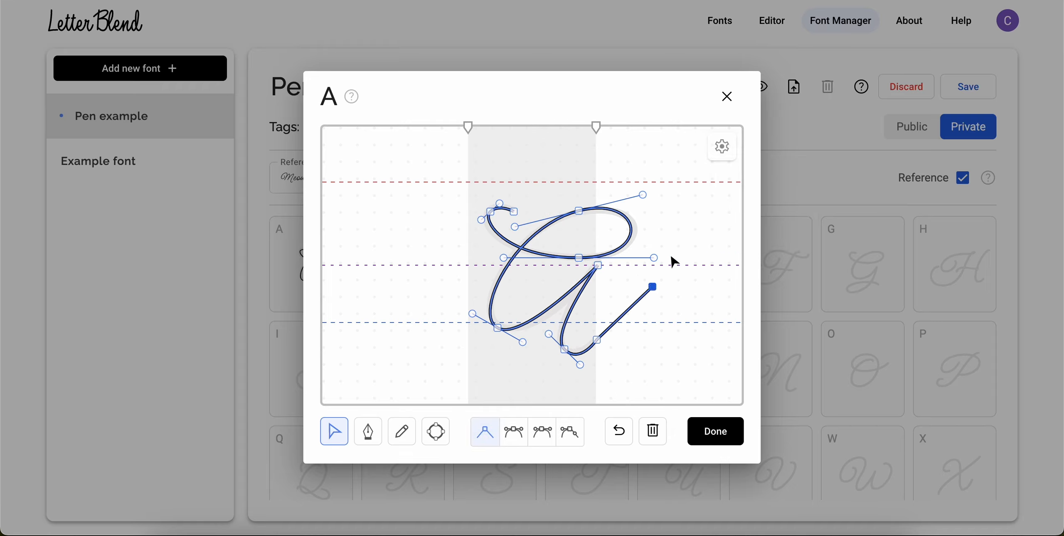
# Step: Turn snapping back on and delete the remaining extra node at the end of the A's path
pyautogui.click(725, 157)
pyautogui.click(733, 217)
pyautogui.click(660, 288)
pyautogui.moveTo(654, 287)
pyautogui.mouseDown()
pyautogui.moveTo(656, 323)
pyautogui.moveTo(682, 264)
pyautogui.moveTo(672, 325)
pyautogui.moveTo(646, 328)
pyautogui.moveTo(644, 303)
pyautogui.mouseUp()
pyautogui.click(653, 431)
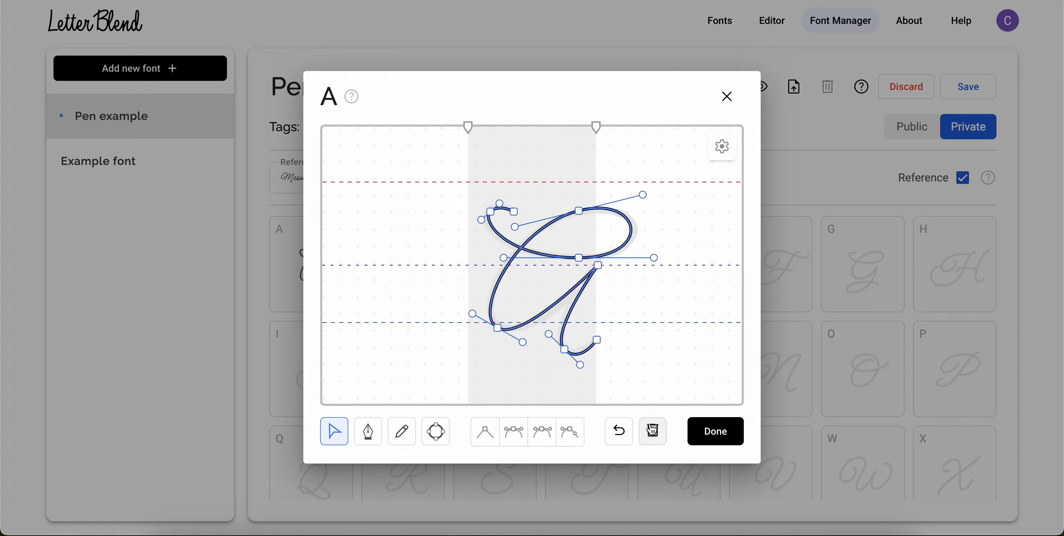
# Step: Add a Pen node on the A's left downstroke and undo the addition
pyautogui.click(369, 432)
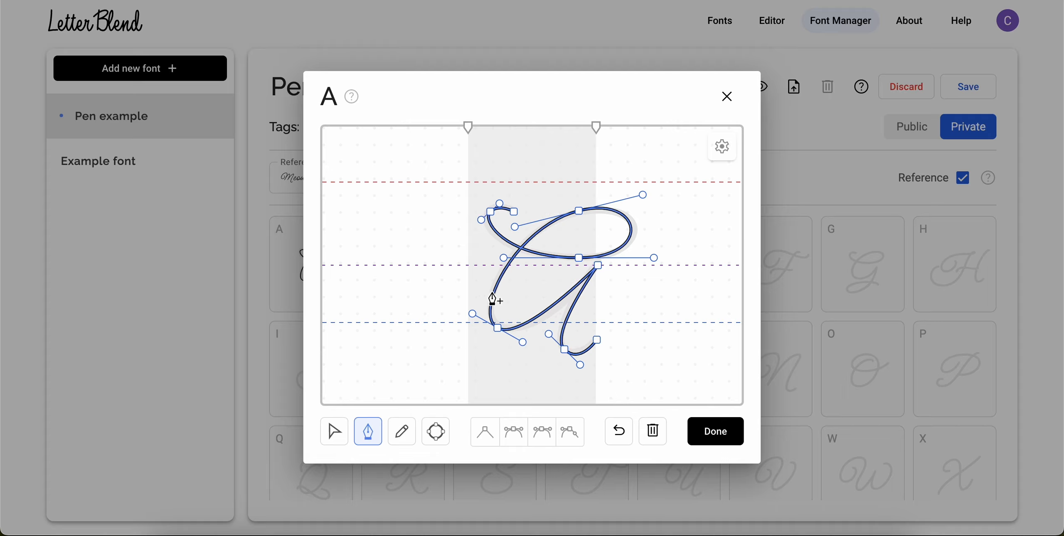
pyautogui.click(494, 291)
pyautogui.click(616, 432)
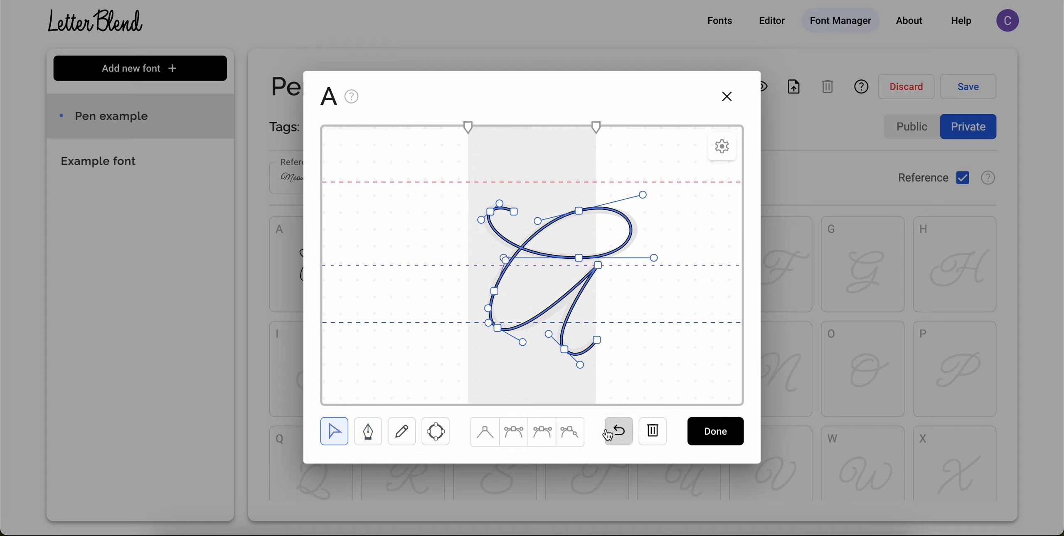
pyautogui.click(611, 434)
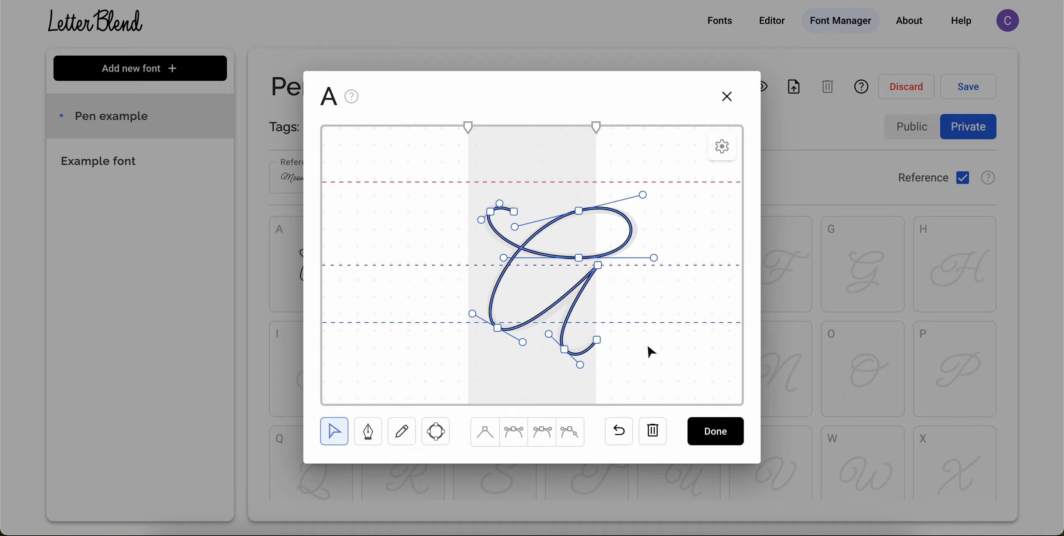
# Step: Deselect the traced path and finish the A glyph
pyautogui.click(611, 369)
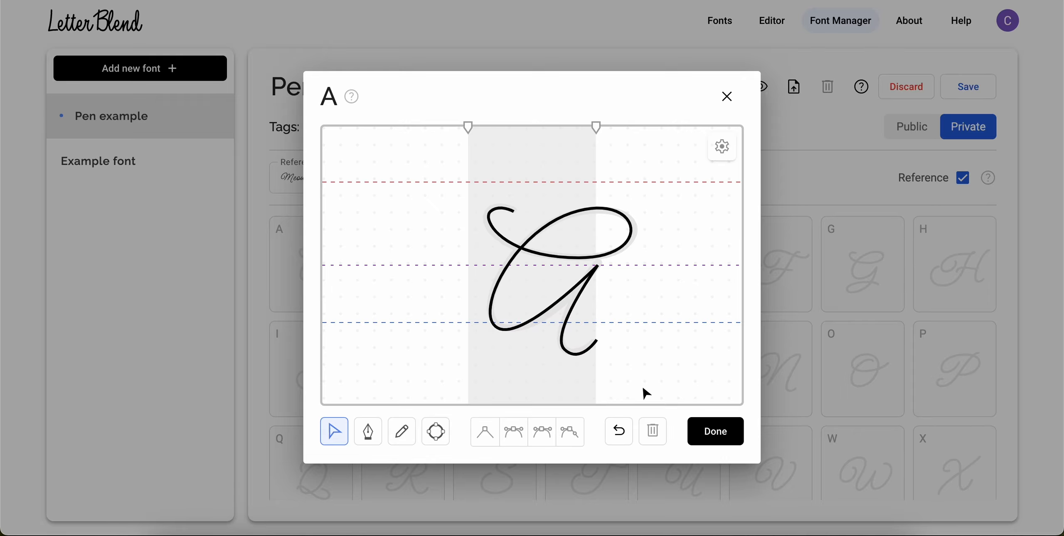
pyautogui.click(695, 431)
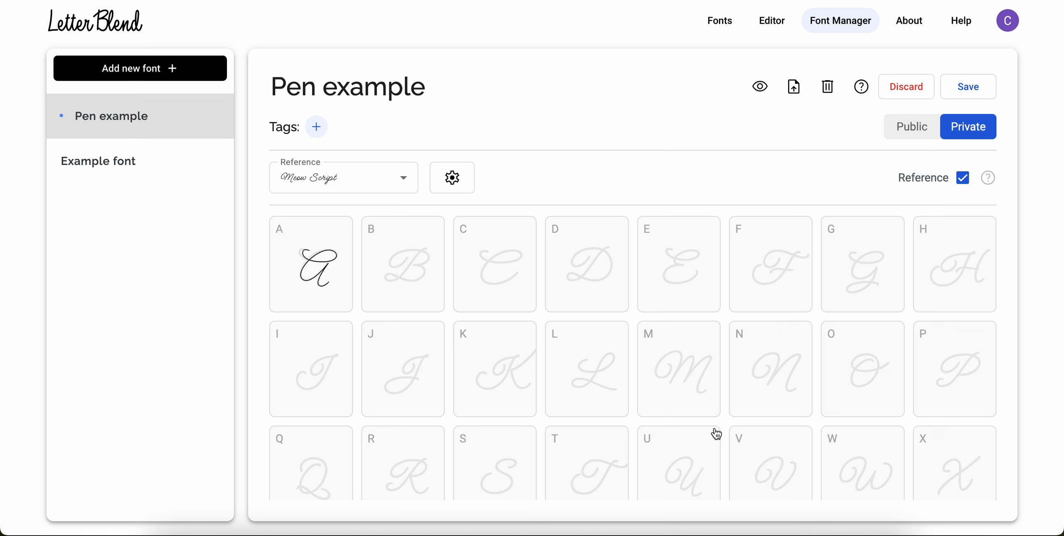
# Step: Trace the uppercase B glyph's reference with the Pen tool, from the inner curl through both bowls and the lower loop to the stem's top
pyautogui.click(407, 302)
pyautogui.click(368, 431)
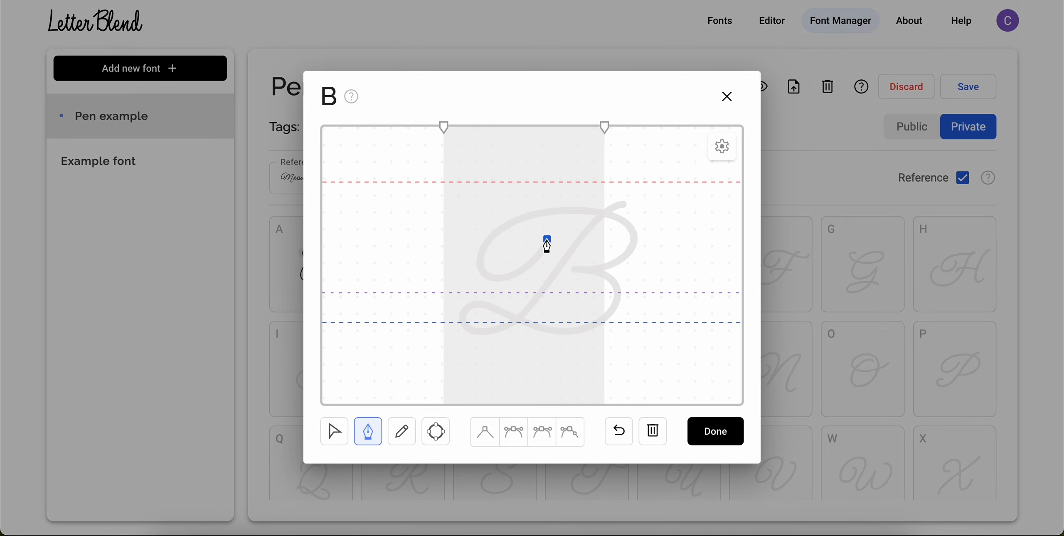
pyautogui.moveTo(488, 278); pyautogui.dragTo(458, 263)
pyautogui.moveTo(590, 209); pyautogui.dragTo(666, 222)
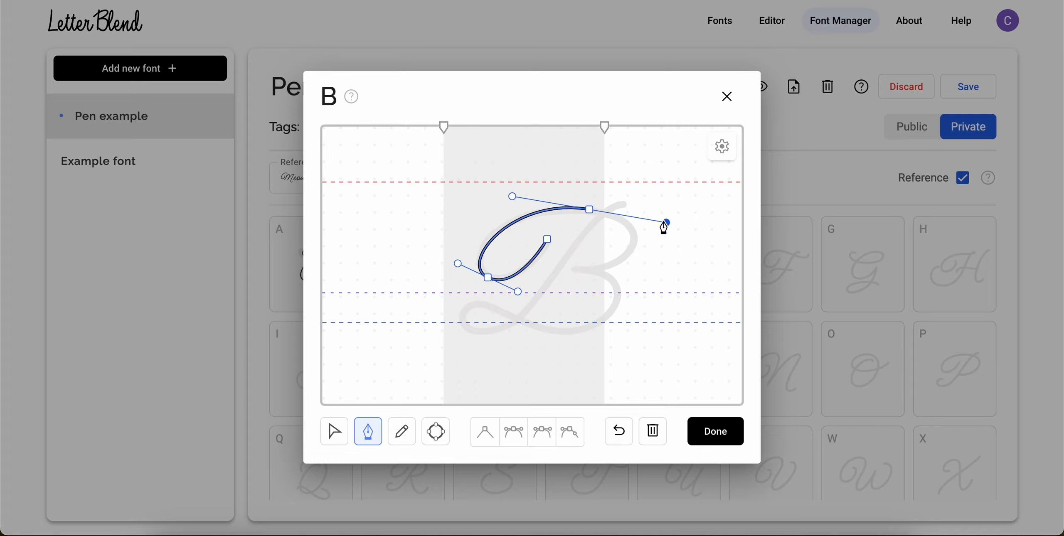
pyautogui.click(572, 270)
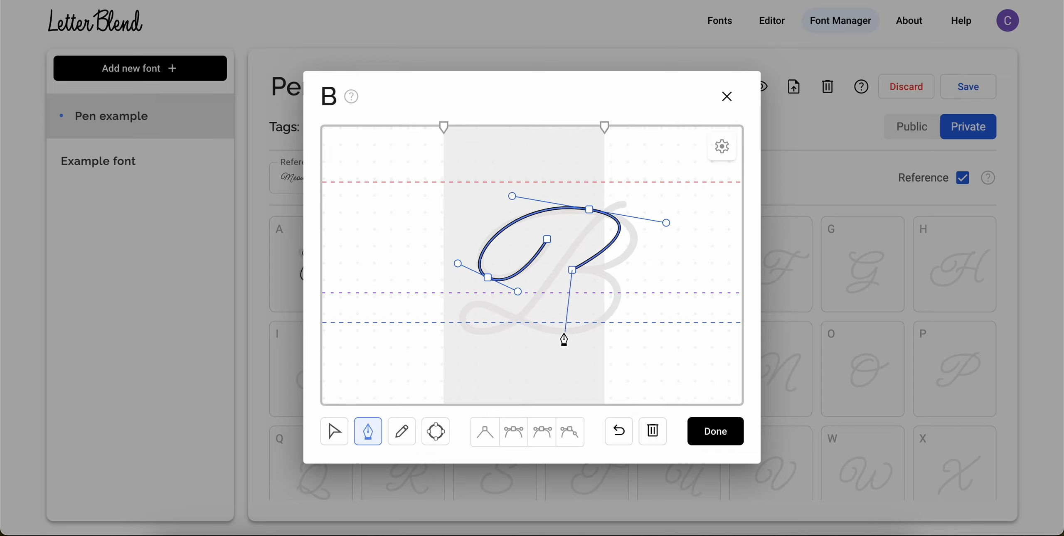
pyautogui.moveTo(562, 332); pyautogui.dragTo(462, 300)
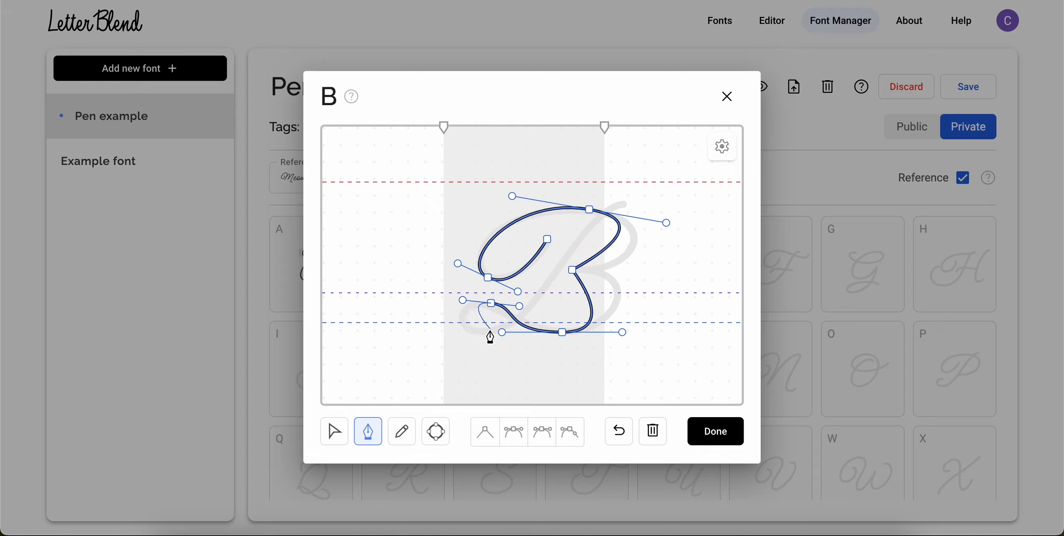
pyautogui.moveTo(491, 331); pyautogui.dragTo(534, 323)
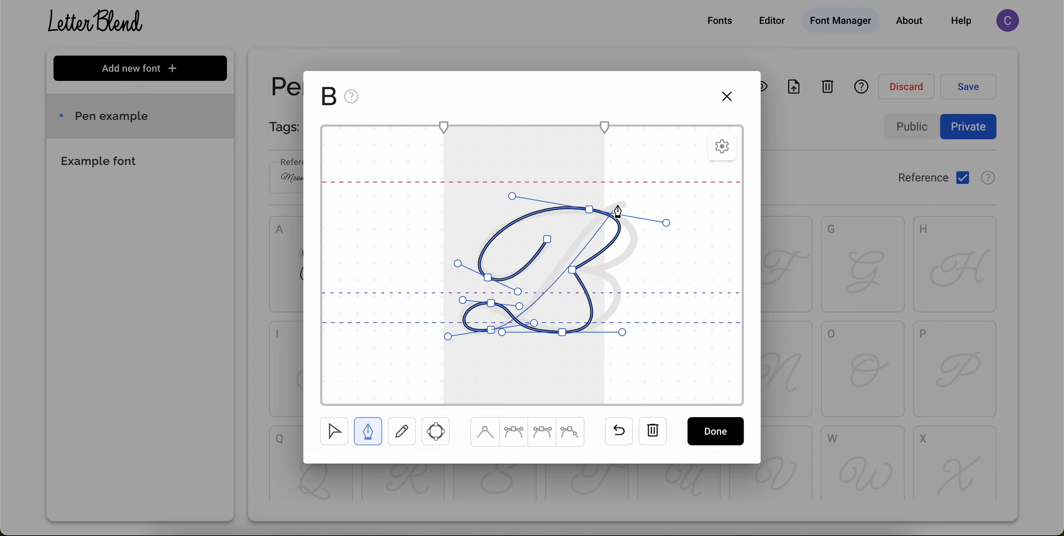
pyautogui.moveTo(625, 203); pyautogui.dragTo(666, 196)
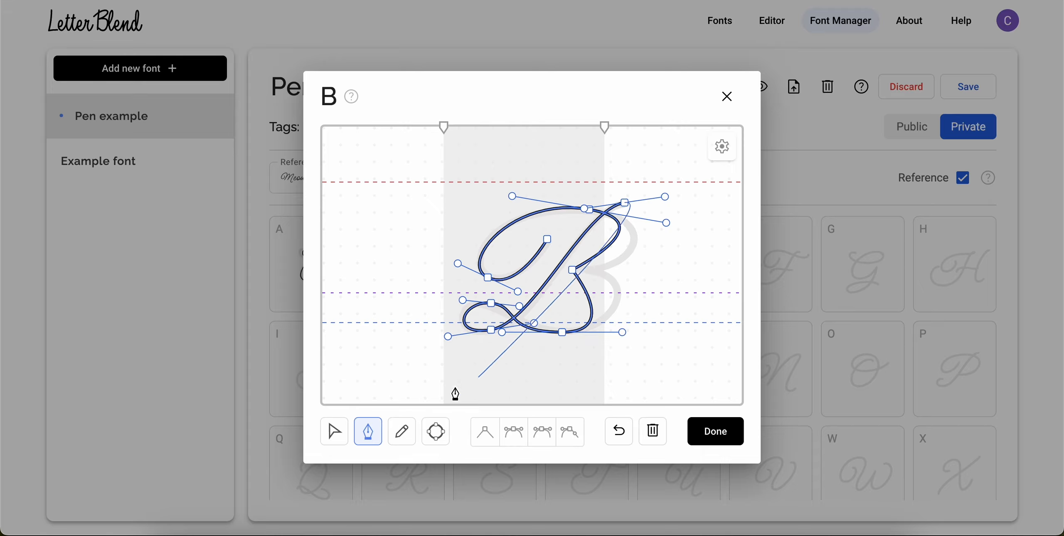
# Step: Convert the B's middle corner node to independent handles and pull both handles outward so the two bowls match the reference
pyautogui.click(334, 431)
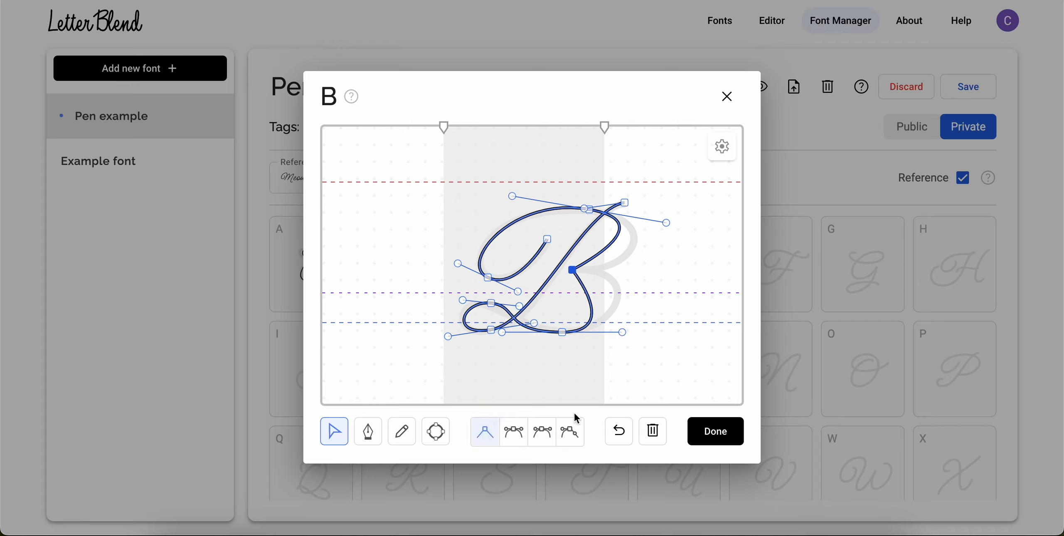
pyautogui.click(570, 433)
pyautogui.moveTo(581, 272); pyautogui.dragTo(638, 270)
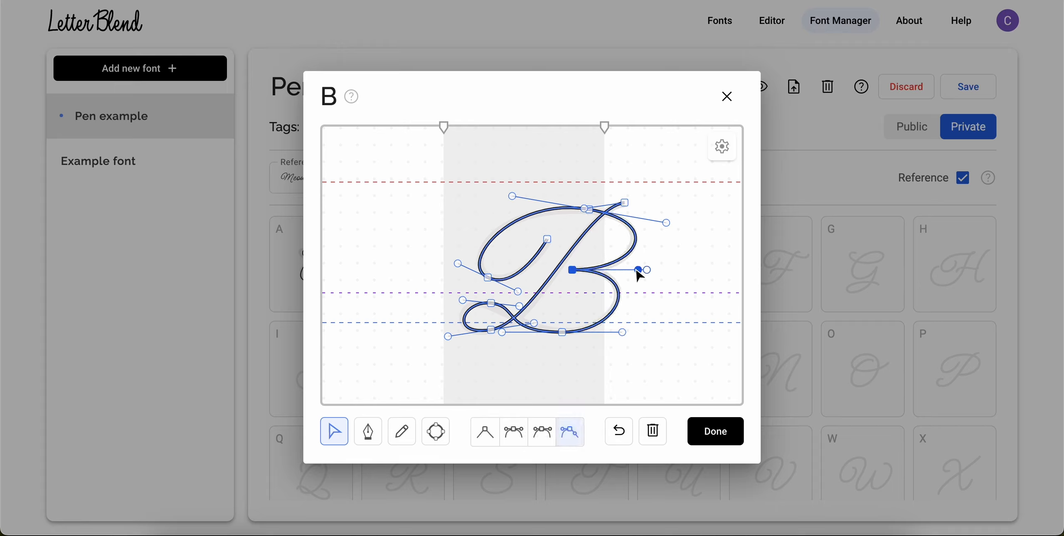
# Step: Reposition the two nodes of the B's lower-left loop to fit the reference, and finish the glyph
pyautogui.moveTo(491, 304); pyautogui.dragTo(496, 332)
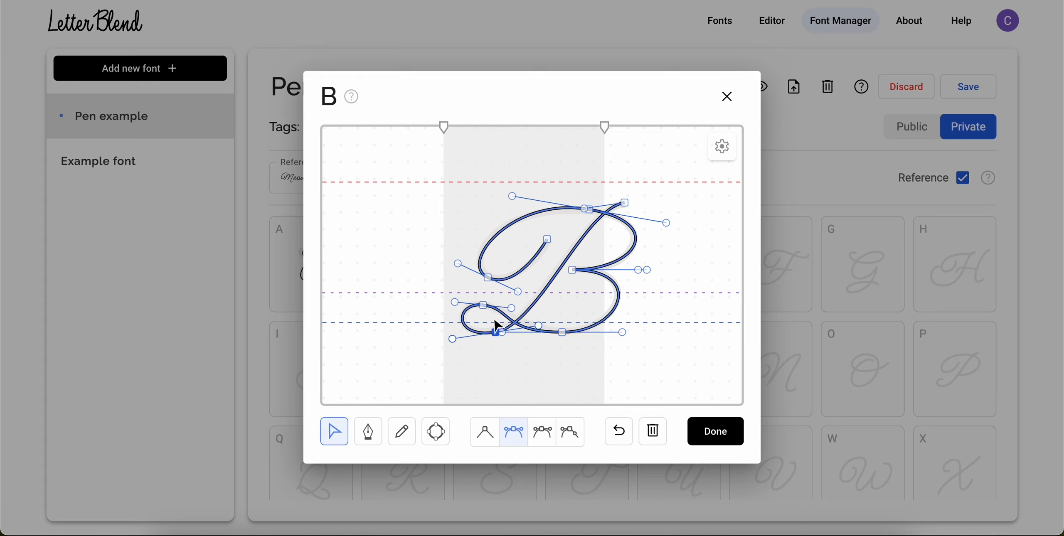
pyautogui.click(669, 267)
pyautogui.click(698, 431)
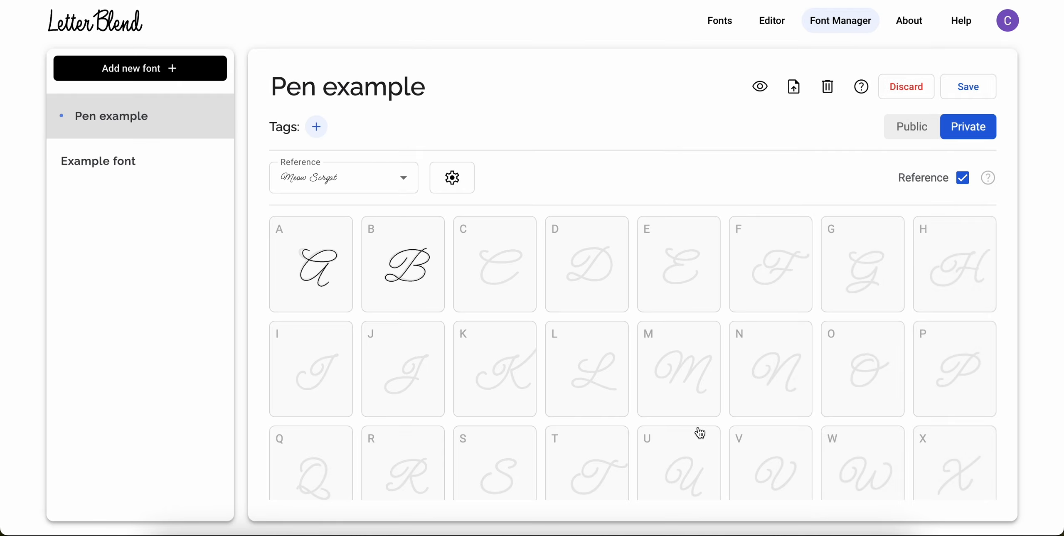
# Step: Trace the uppercase C glyph's reference with the Pen tool, from the upper-left curl through the top loop to the lower tail, and finish it
pyautogui.click(522, 289)
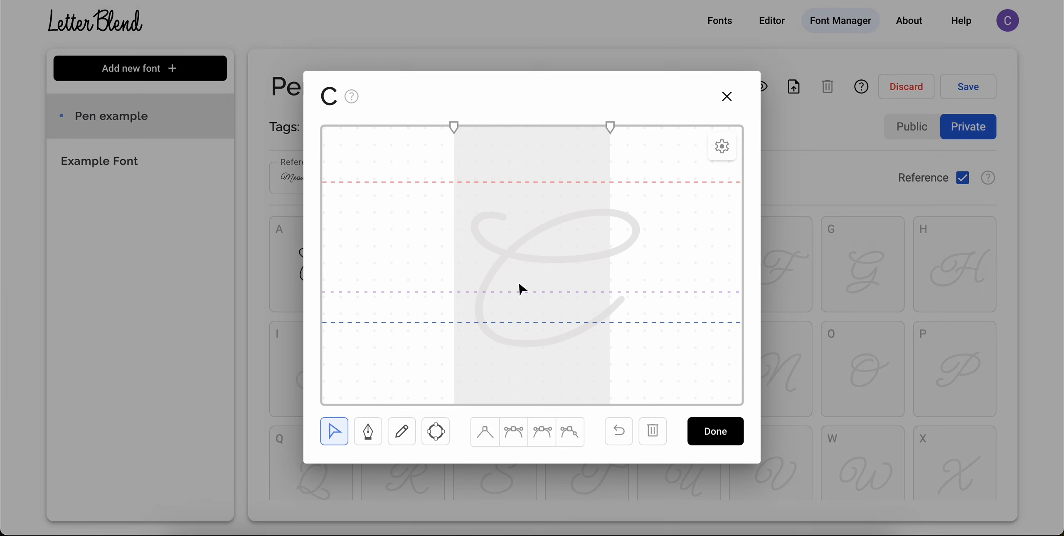
pyautogui.click(372, 428)
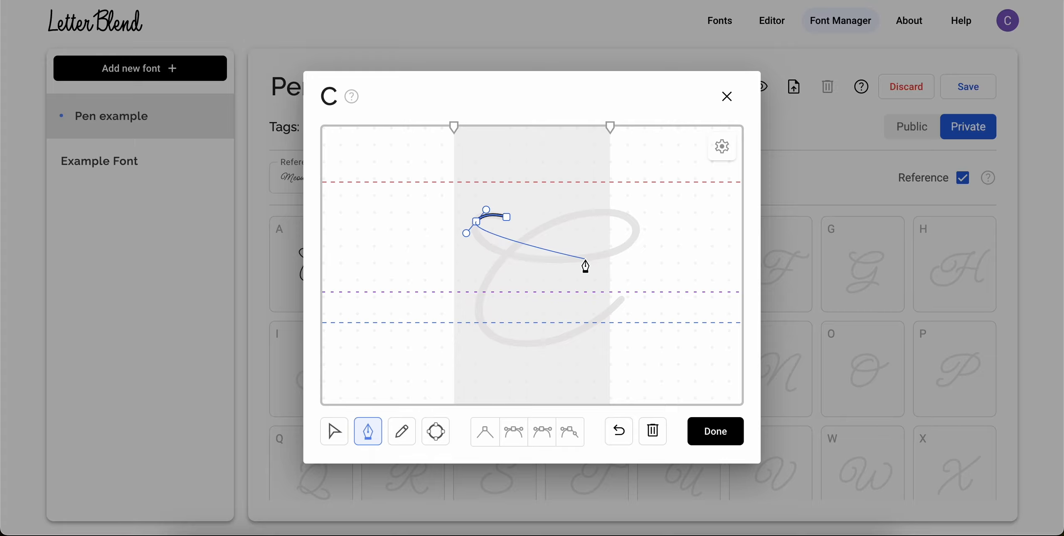
pyautogui.moveTo(586, 259); pyautogui.dragTo(661, 246)
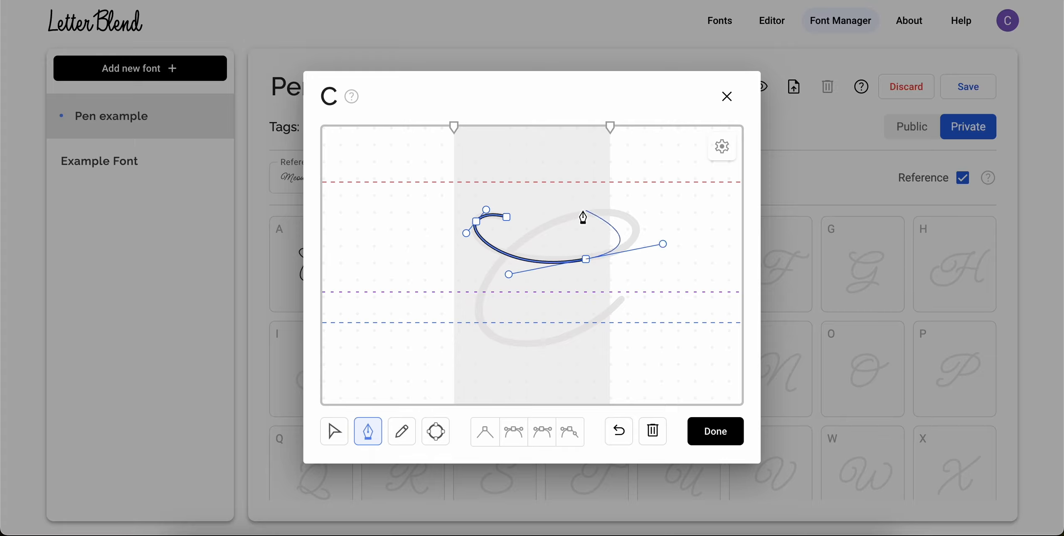
pyautogui.moveTo(582, 213); pyautogui.dragTo(526, 228)
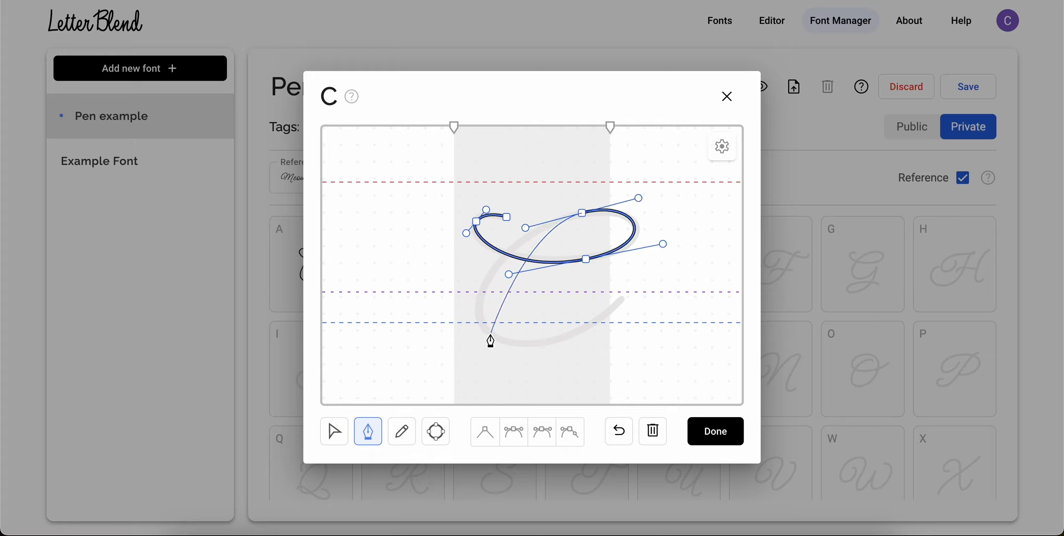
pyautogui.moveTo(493, 338); pyautogui.dragTo(533, 371)
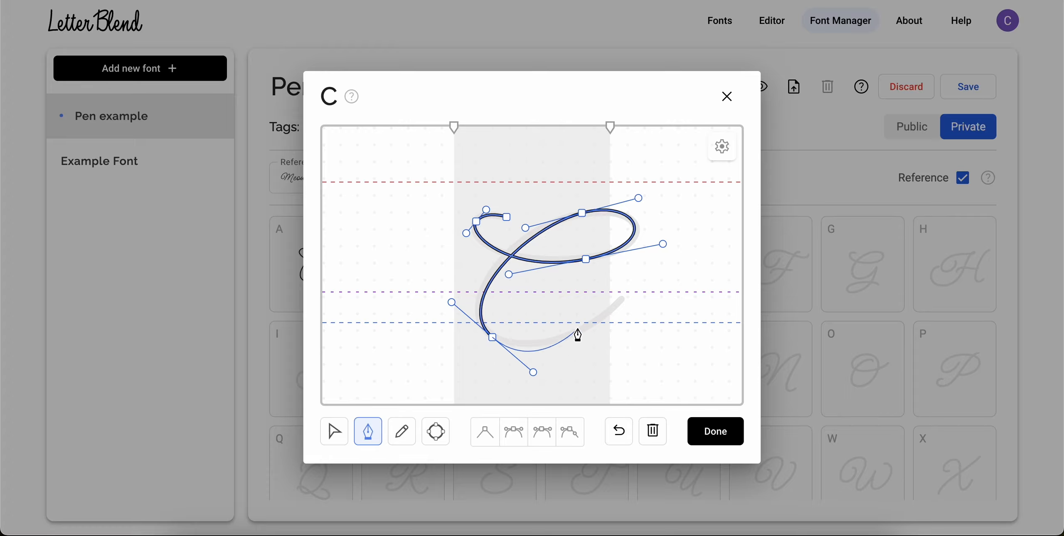
pyautogui.click(620, 299)
pyautogui.click(334, 430)
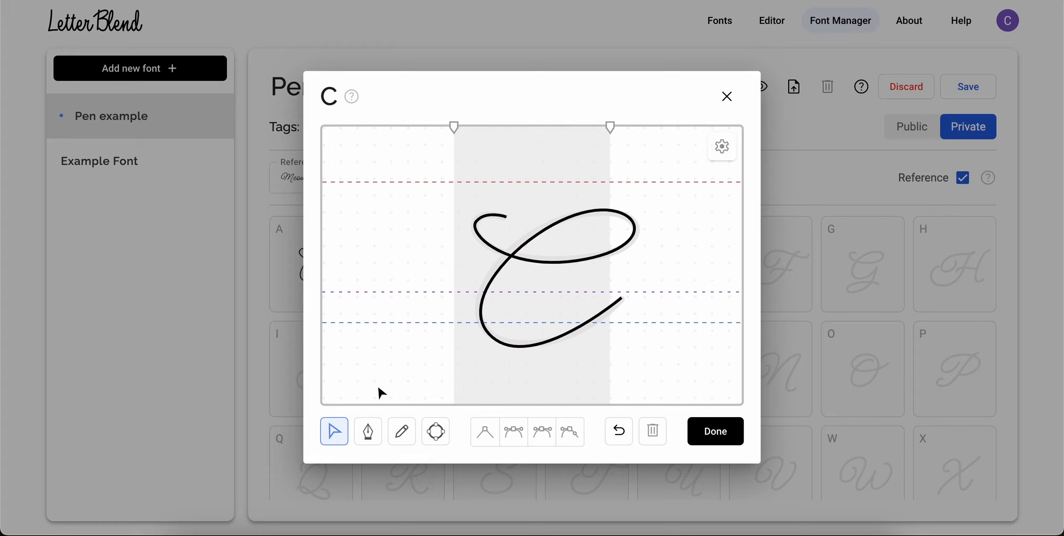
pyautogui.click(706, 433)
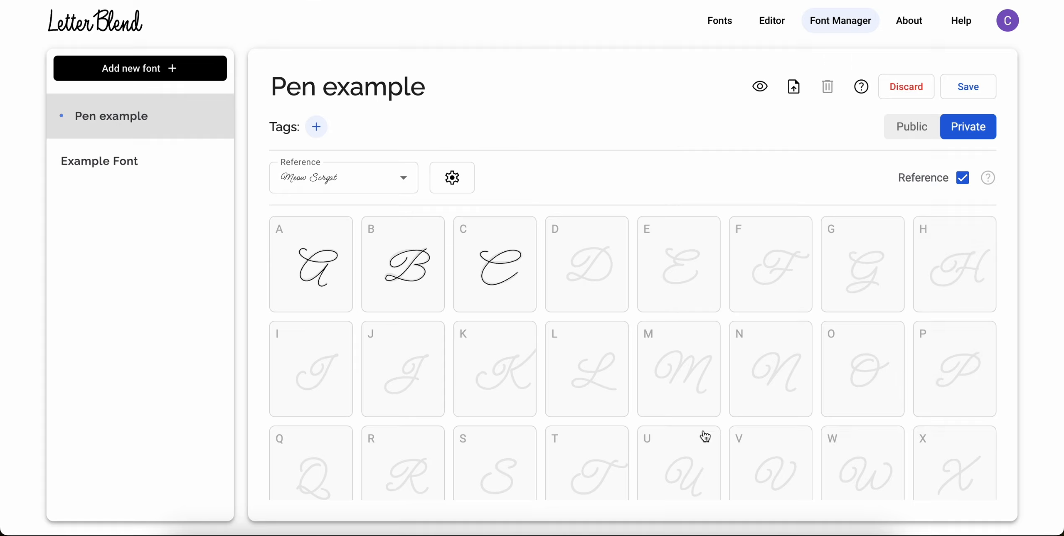
# Step: Trace the uppercase D glyph's reference with the Pen tool, from the inner curl around the bowl and lower-left loop to the stem's top
pyautogui.click(604, 300)
pyautogui.click(368, 431)
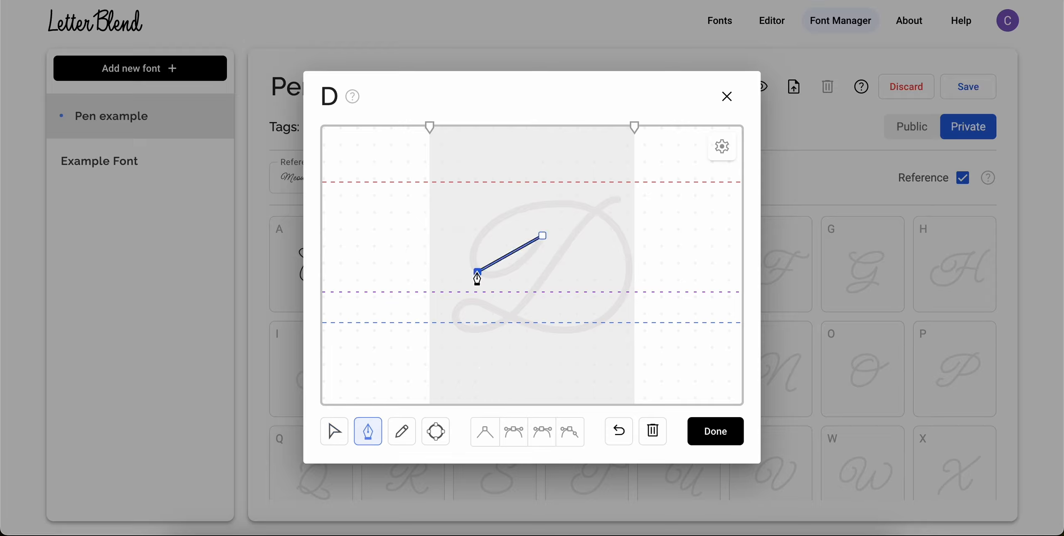
pyautogui.moveTo(478, 272); pyautogui.dragTo(445, 256)
pyautogui.moveTo(582, 205); pyautogui.dragTo(654, 222)
pyautogui.moveTo(561, 332); pyautogui.dragTo(439, 319)
pyautogui.moveTo(541, 286); pyautogui.dragTo(591, 218)
pyautogui.click(616, 197)
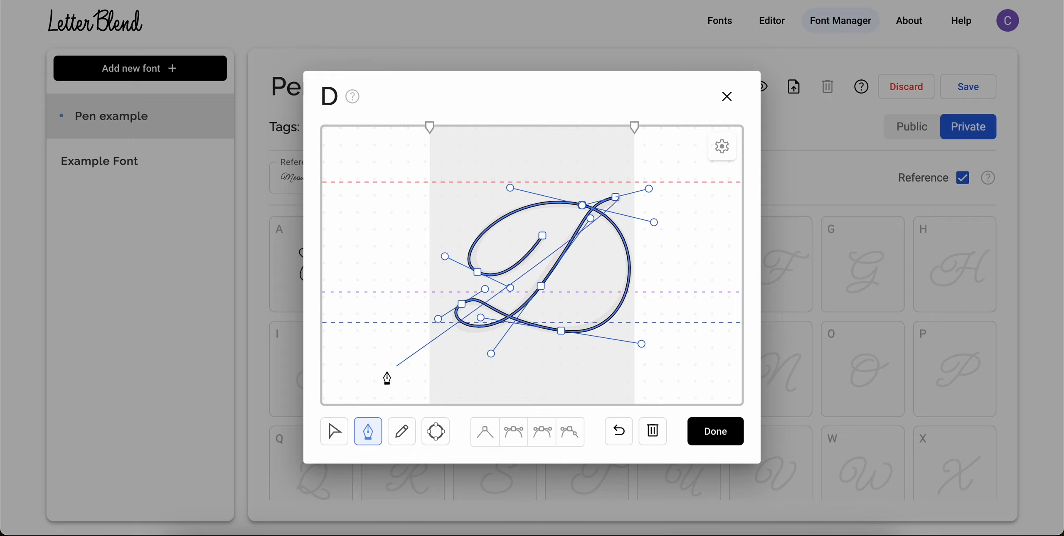
# Step: Adjust the D's mid-stem node and its handles, and the stem's top end, to follow the reference
pyautogui.click(334, 431)
pyautogui.click(541, 286)
pyautogui.moveTo(544, 293); pyautogui.dragTo(534, 297)
pyautogui.moveTo(482, 359); pyautogui.dragTo(493, 350)
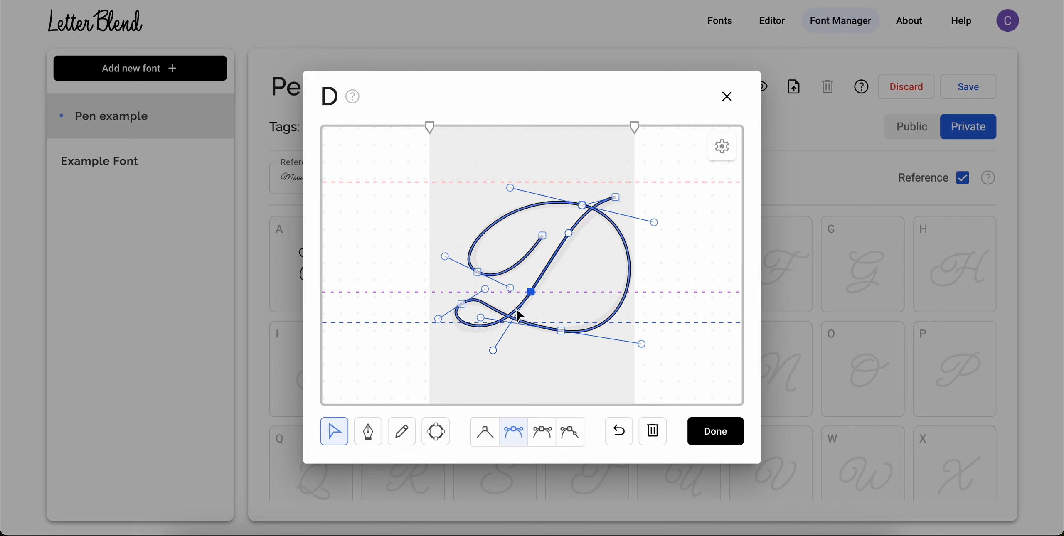
pyautogui.moveTo(530, 293); pyautogui.dragTo(530, 297)
pyautogui.click(616, 197)
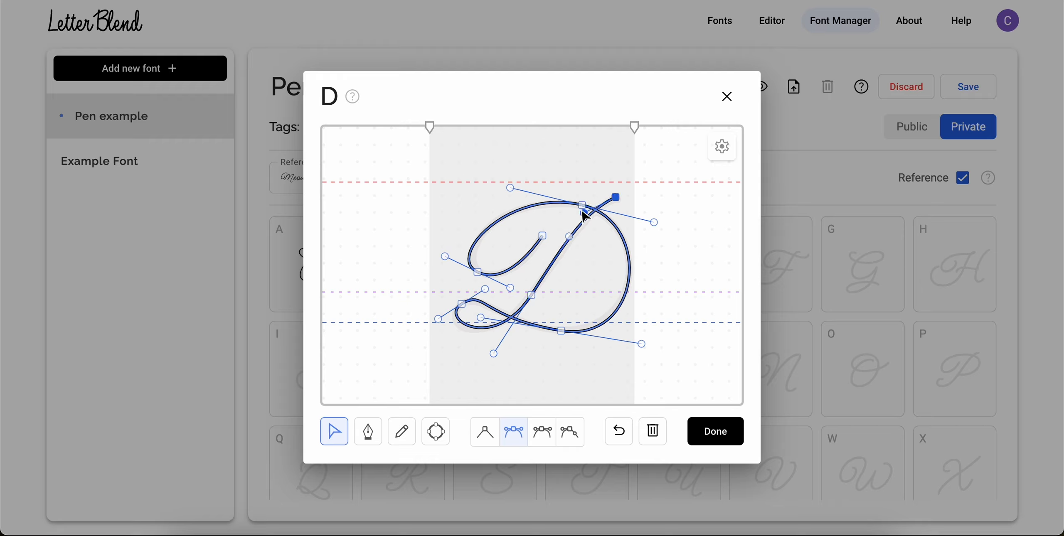
# Step: Fit the D's left curl and lower-left loop nodes to the reference, and save the font with the finished glyph
pyautogui.moveTo(445, 258); pyautogui.dragTo(452, 250)
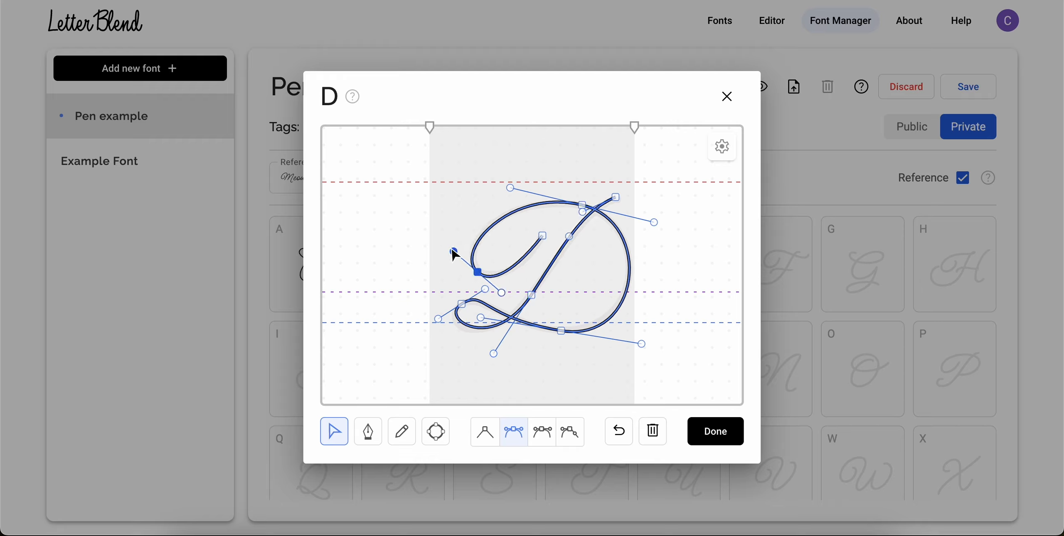
pyautogui.moveTo(462, 303)
pyautogui.mouseDown()
pyautogui.moveTo(437, 323)
pyautogui.moveTo(442, 332)
pyautogui.mouseUp()
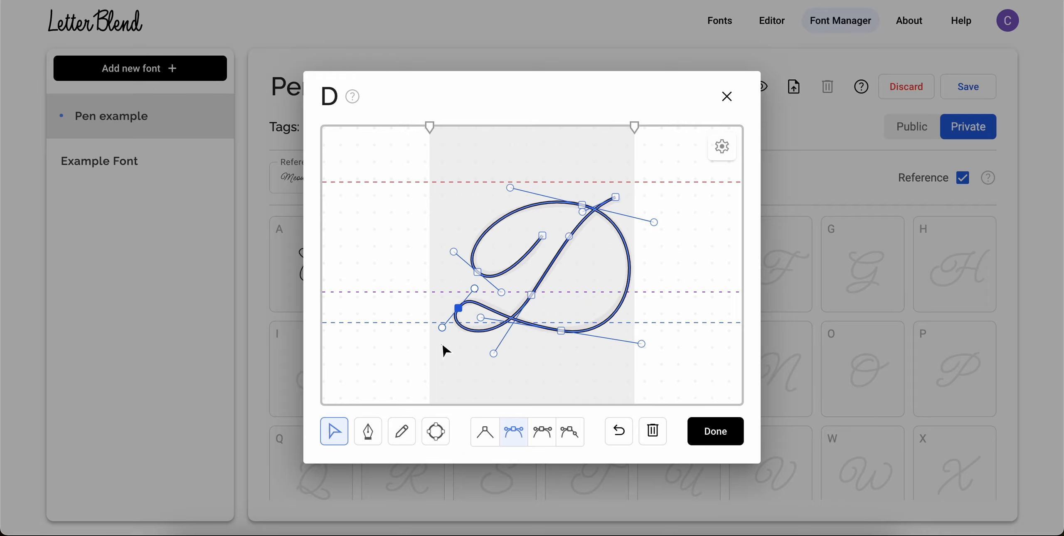
pyautogui.click(445, 352)
pyautogui.click(711, 435)
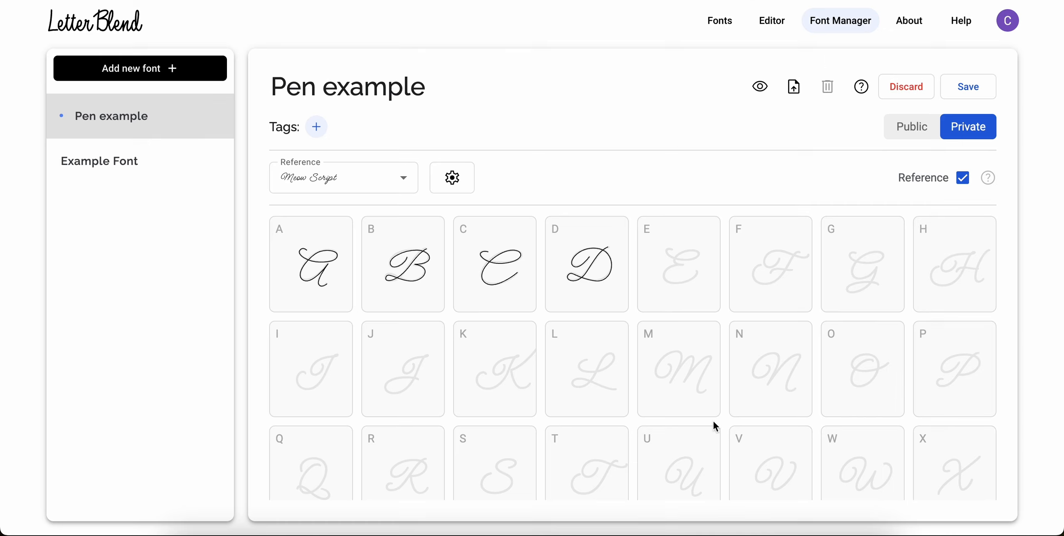
pyautogui.click(966, 89)
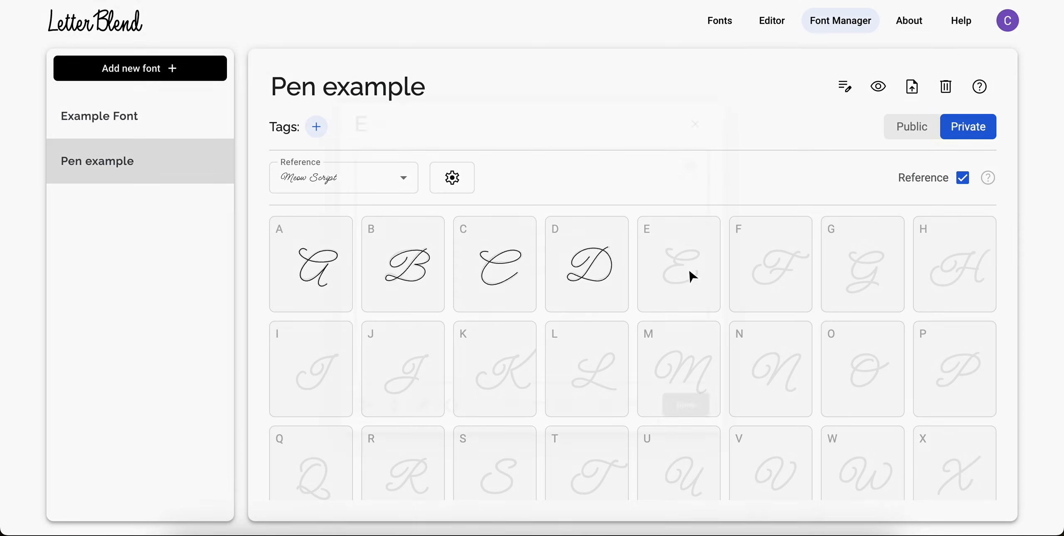
# Step: Trace the uppercase E glyph's reference with the Pen tool, from the upper-left curl through the upper bowl and middle corner to the lower bowl's end
pyautogui.click(690, 272)
pyautogui.click(368, 432)
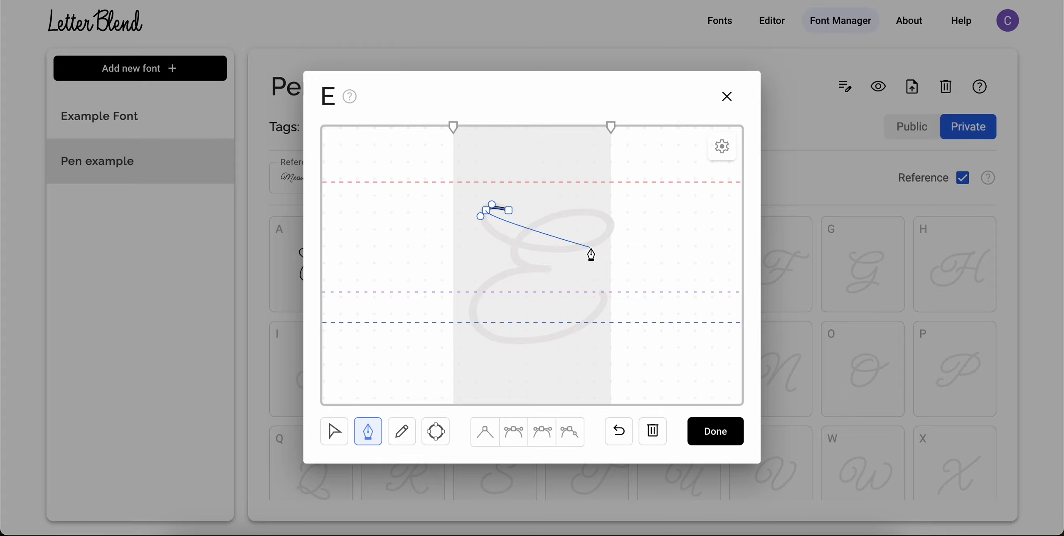
pyautogui.moveTo(592, 245); pyautogui.dragTo(682, 225)
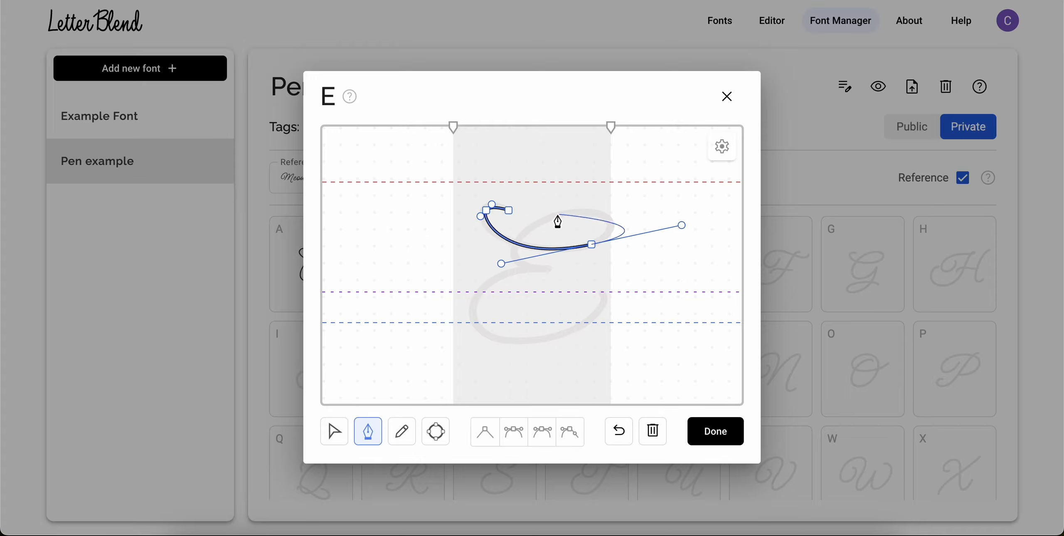
pyautogui.moveTo(546, 218); pyautogui.dragTo(531, 232)
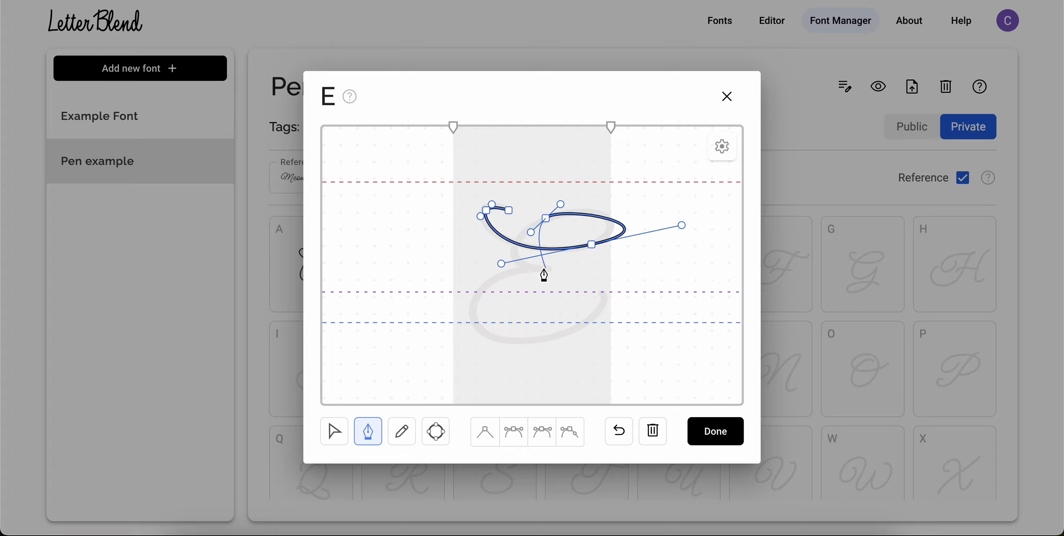
pyautogui.moveTo(545, 268); pyautogui.dragTo(606, 276)
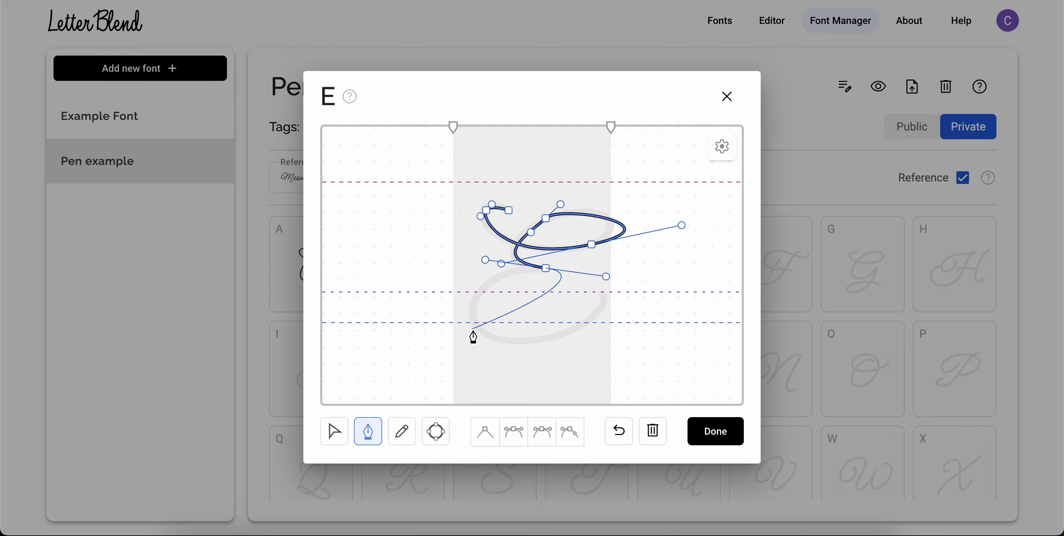
pyautogui.moveTo(488, 337); pyautogui.dragTo(560, 393)
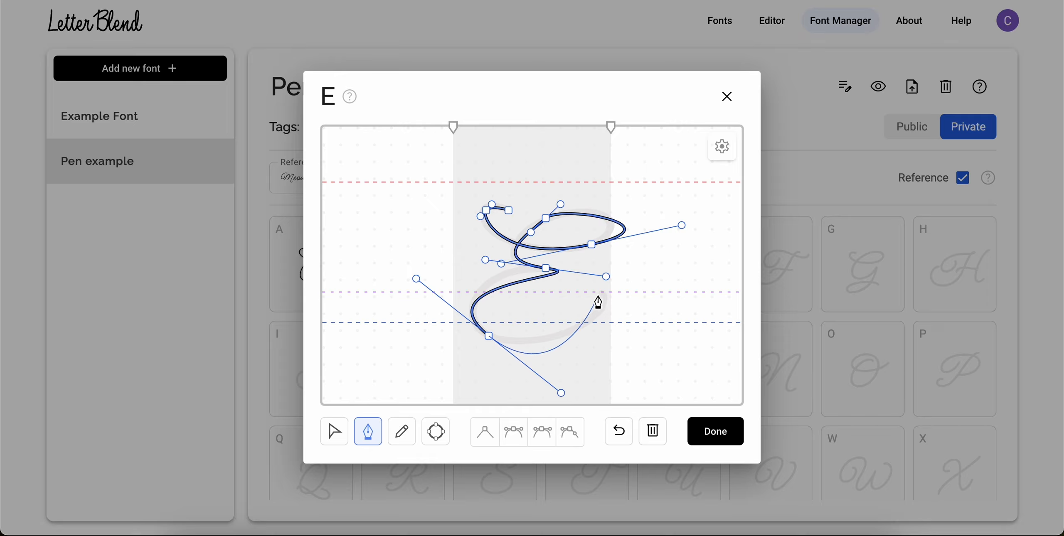
pyautogui.moveTo(604, 292); pyautogui.dragTo(589, 288)
# Step: Convert the E's middle corner node to independent handles and pull its outgoing handle back toward the lower bowl
pyautogui.click(343, 434)
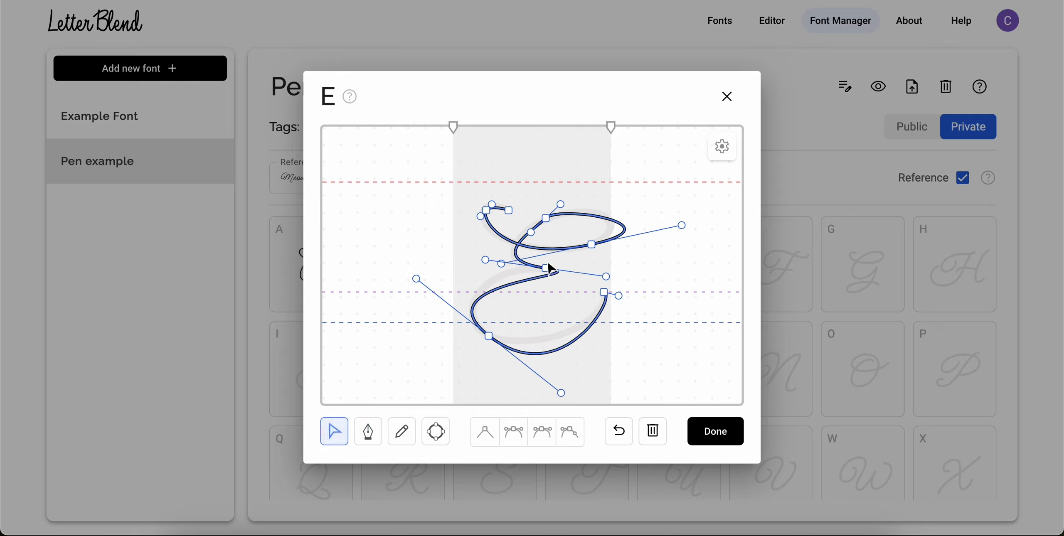
pyautogui.click(546, 269)
pyautogui.click(570, 431)
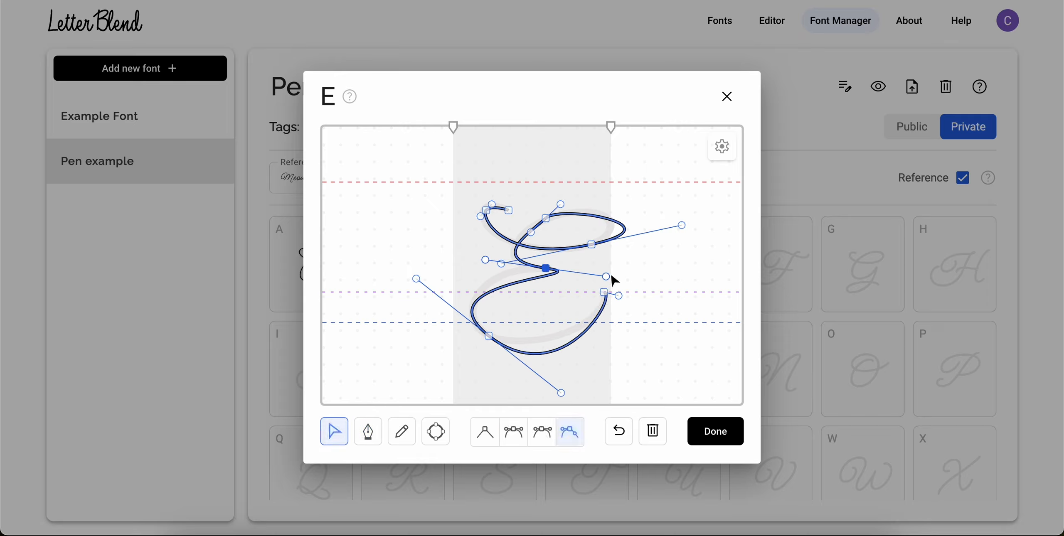
pyautogui.moveTo(609, 278); pyautogui.dragTo(528, 271)
# Step: Reshape the E's lower bowl to match the reference by adjusting its lower-left node, end node handle and middle corner handle
pyautogui.moveTo(416, 279); pyautogui.dragTo(442, 285)
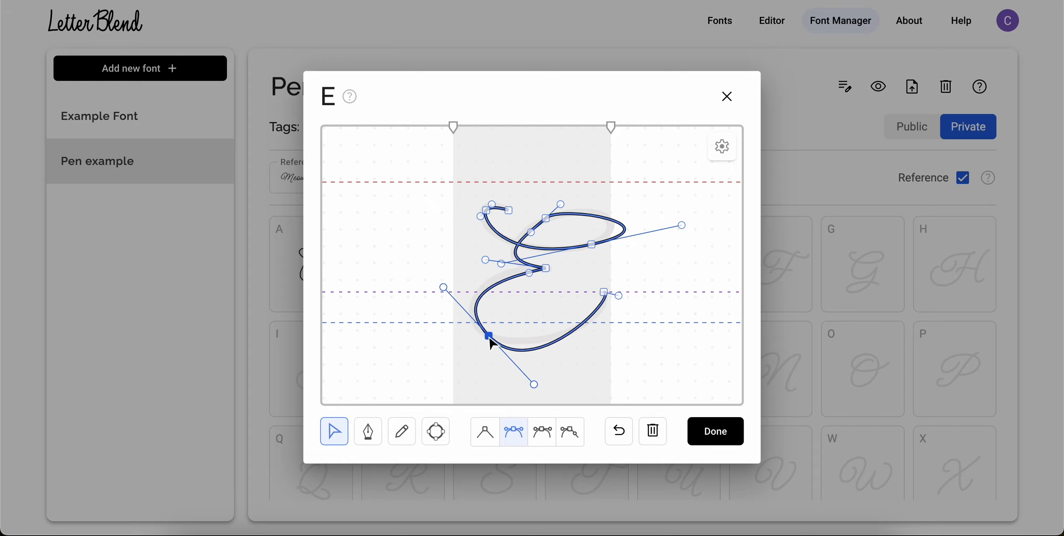
pyautogui.moveTo(489, 336); pyautogui.dragTo(484, 329)
pyautogui.moveTo(441, 285); pyautogui.dragTo(462, 285)
pyautogui.moveTo(487, 333); pyautogui.dragTo(479, 326)
pyautogui.moveTo(456, 286); pyautogui.dragTo(452, 285)
pyautogui.moveTo(619, 296); pyautogui.dragTo(614, 327)
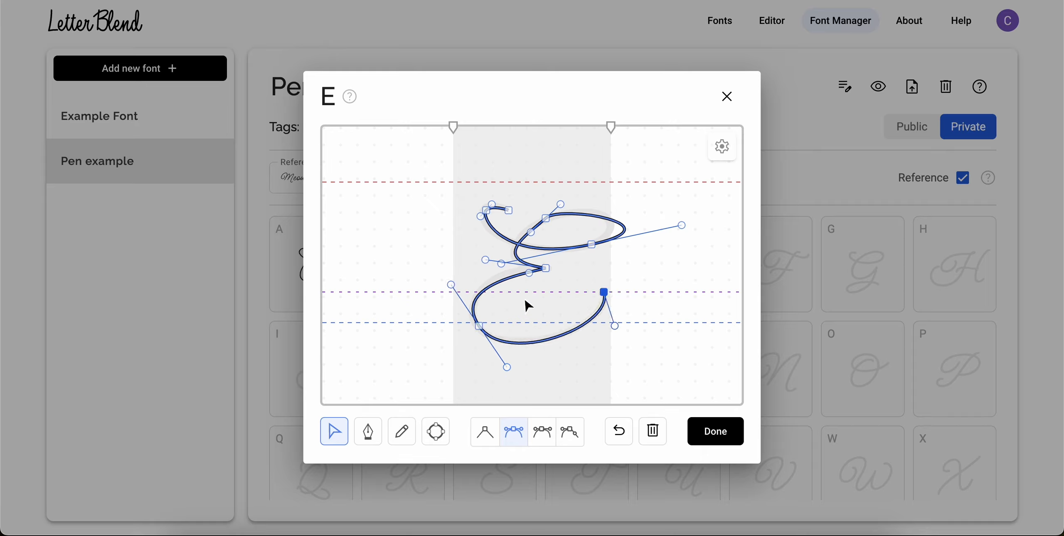
pyautogui.moveTo(529, 272); pyautogui.dragTo(515, 268)
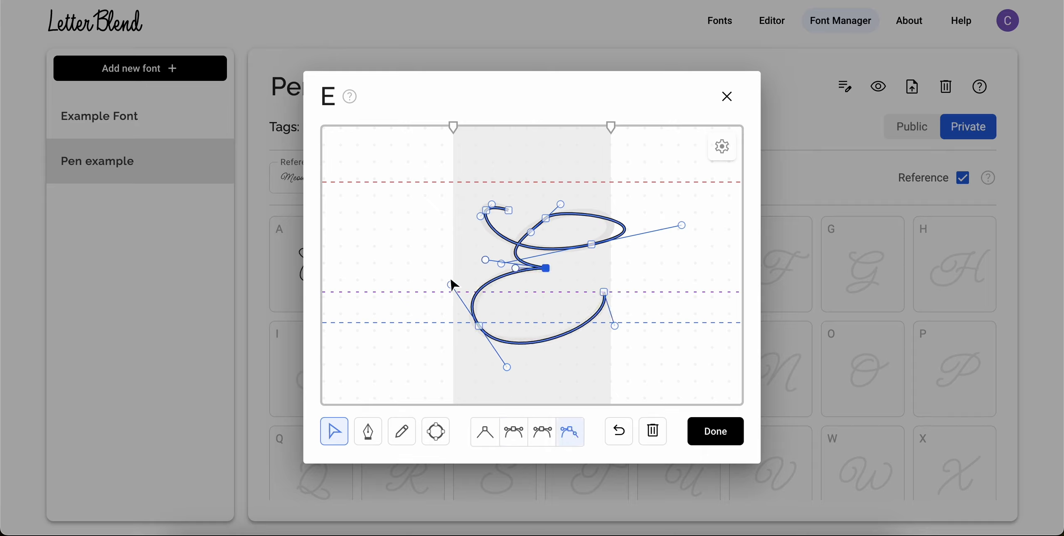
pyautogui.moveTo(451, 281); pyautogui.dragTo(524, 270)
# Step: Reshape the E's upper bowl and upper-left curl to match the reference, and finish the glyph
pyautogui.moveTo(546, 218); pyautogui.dragTo(595, 212)
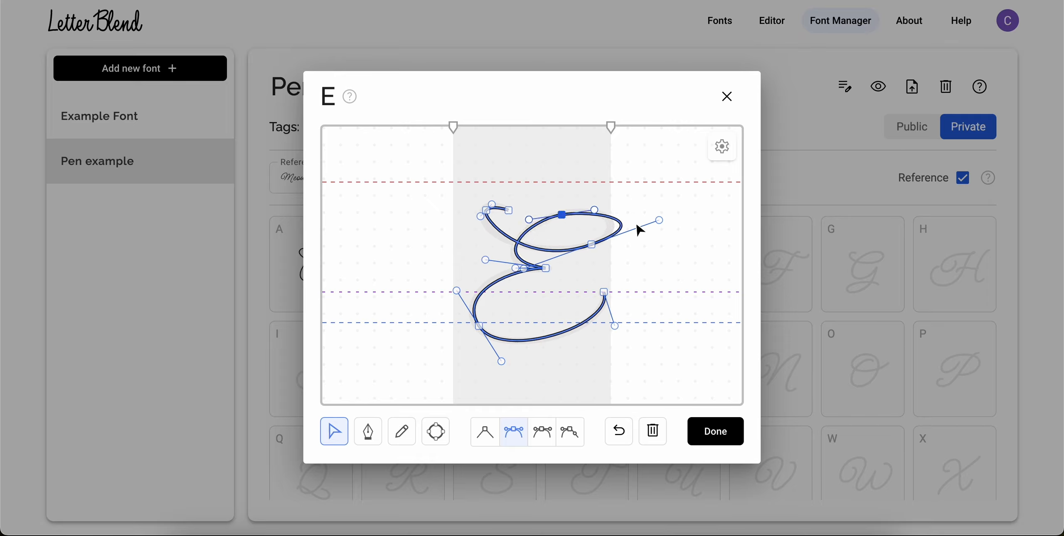
pyautogui.moveTo(659, 220); pyautogui.dragTo(635, 223)
pyautogui.moveTo(485, 210)
pyautogui.mouseDown()
pyautogui.moveTo(483, 219)
pyautogui.moveTo(485, 204)
pyautogui.mouseUp()
pyautogui.moveTo(481, 217); pyautogui.dragTo(478, 215)
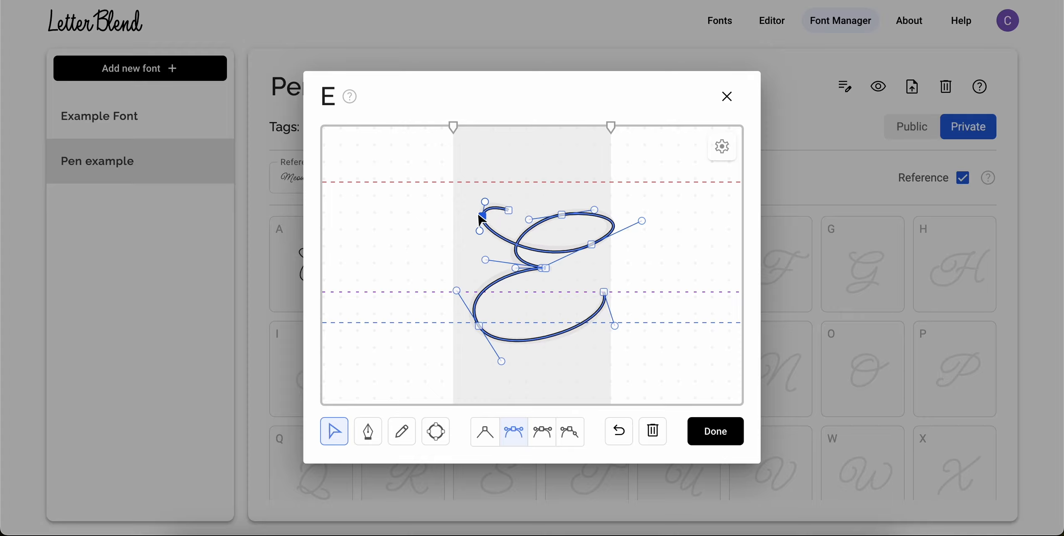
pyautogui.click(603, 262)
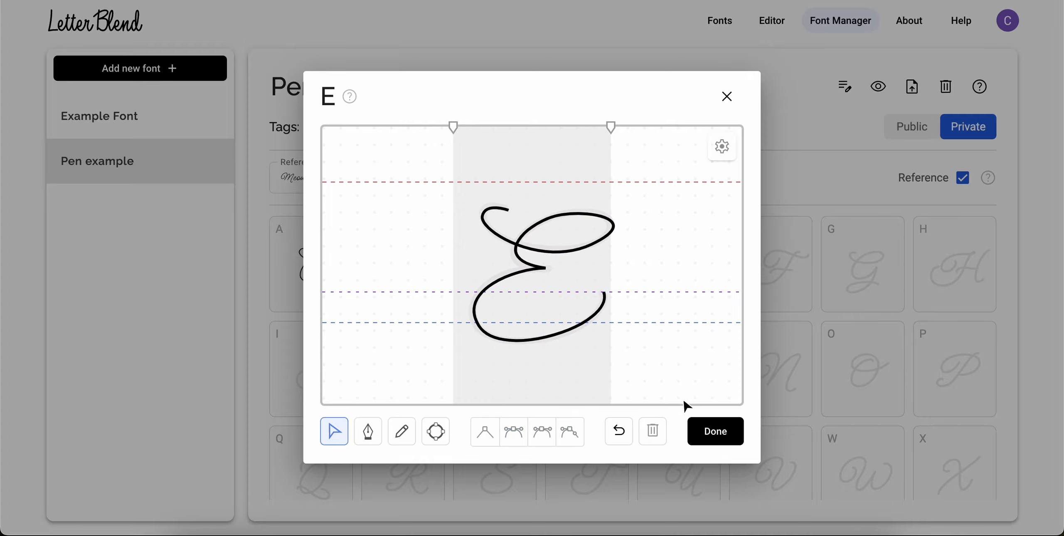
pyautogui.click(701, 435)
# Step: Trace the uppercase F glyph's top stroke with the Pen tool, from the inner curl over the arch to the crossbar's right tip
pyautogui.click(772, 279)
pyautogui.click(368, 431)
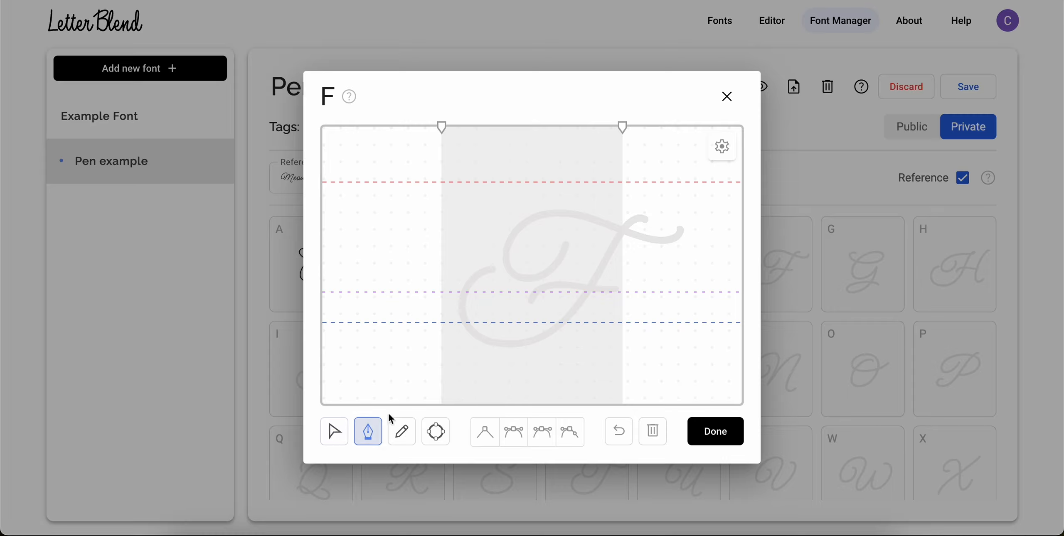
pyautogui.click(566, 241)
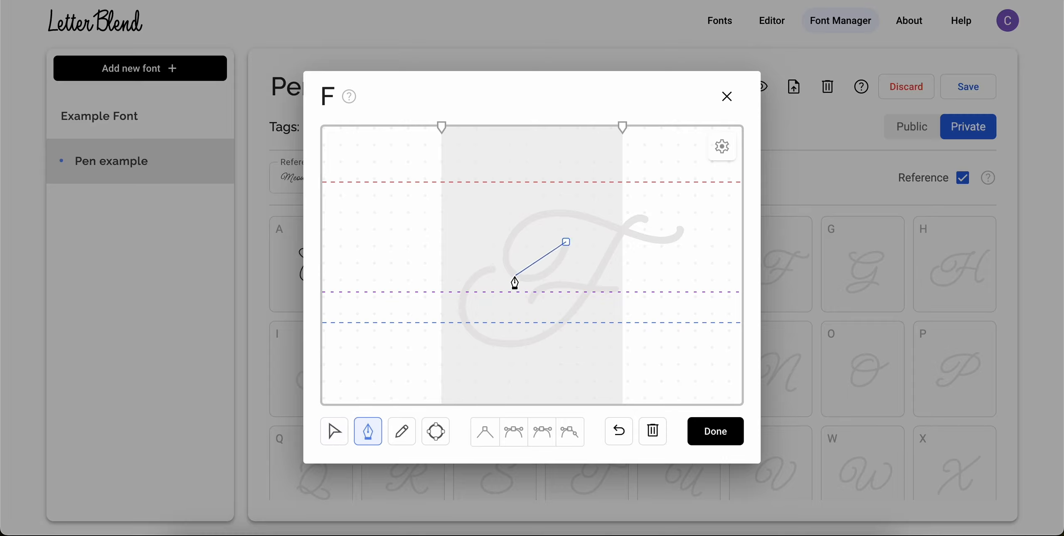
pyautogui.moveTo(515, 277); pyautogui.dragTo(473, 265)
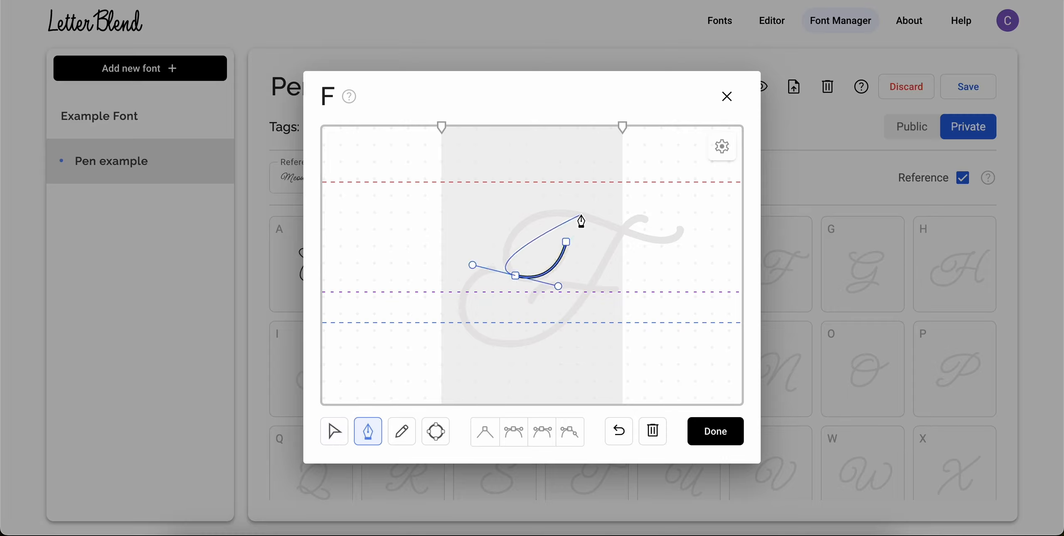
pyautogui.moveTo(581, 216); pyautogui.dragTo(685, 244)
pyautogui.click(666, 242)
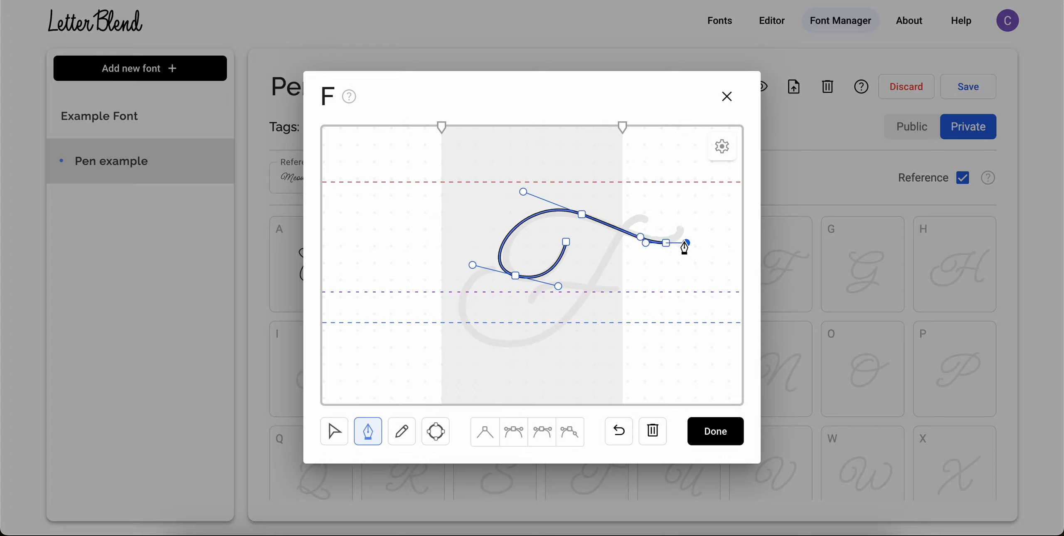
# Step: Adjust the handles of the F's top stroke to fit the reference, add a handle to its inner starting node, and deselect the path
pyautogui.click(334, 432)
pyautogui.moveTo(523, 192); pyautogui.dragTo(571, 210)
pyautogui.moveTo(476, 267); pyautogui.dragTo(489, 263)
pyautogui.click(566, 242)
pyautogui.click(514, 432)
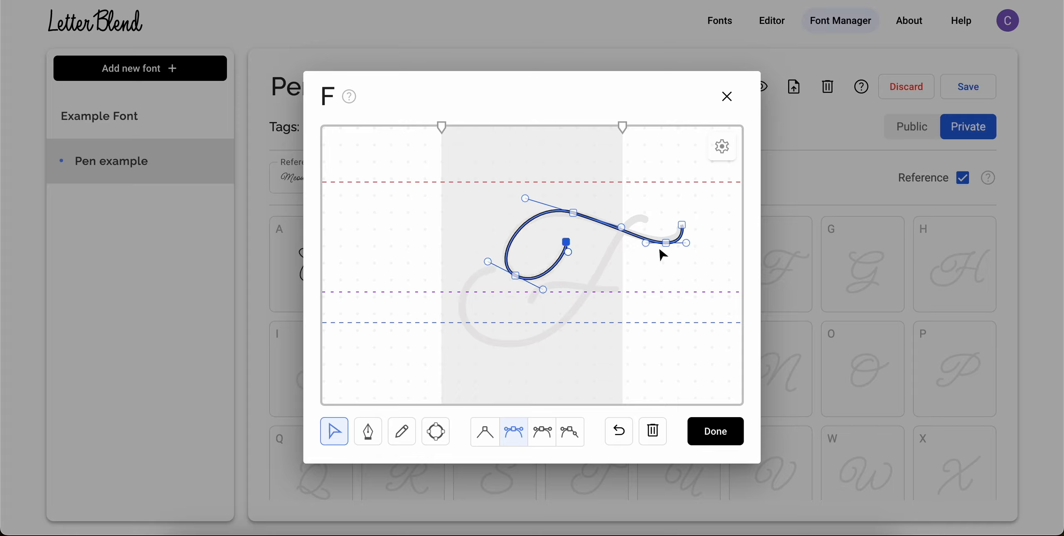
pyautogui.click(666, 264)
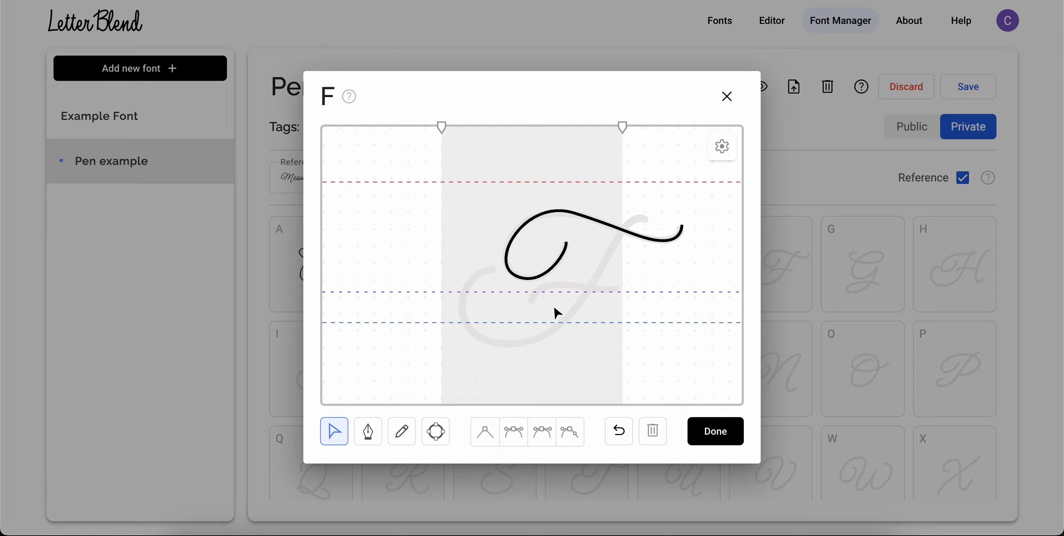
# Step: Trace the F's stem with the Pen tool, from its upper tip down through the lower bowl to the left curl's end
pyautogui.click(368, 431)
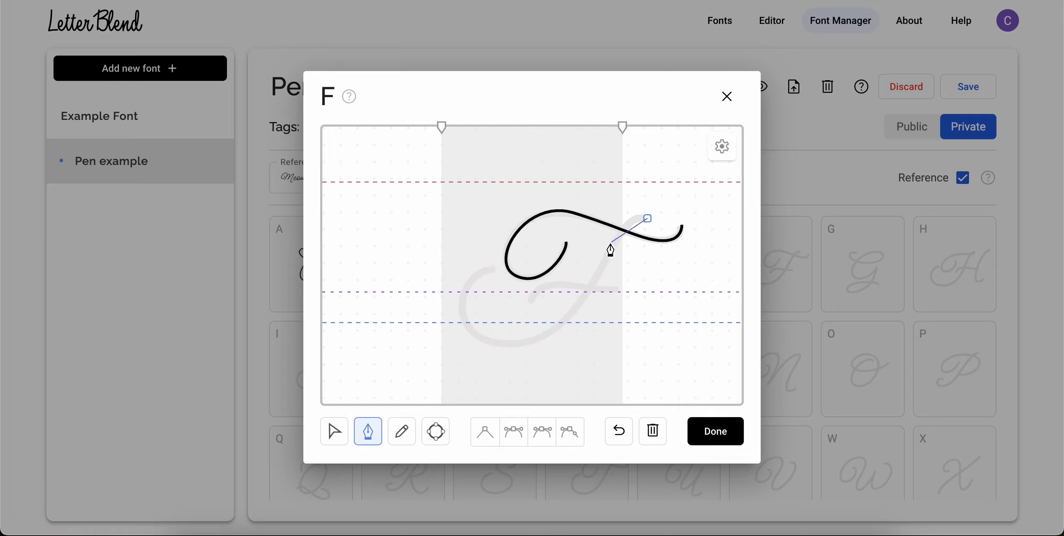
pyautogui.moveTo(607, 256); pyautogui.dragTo(574, 309)
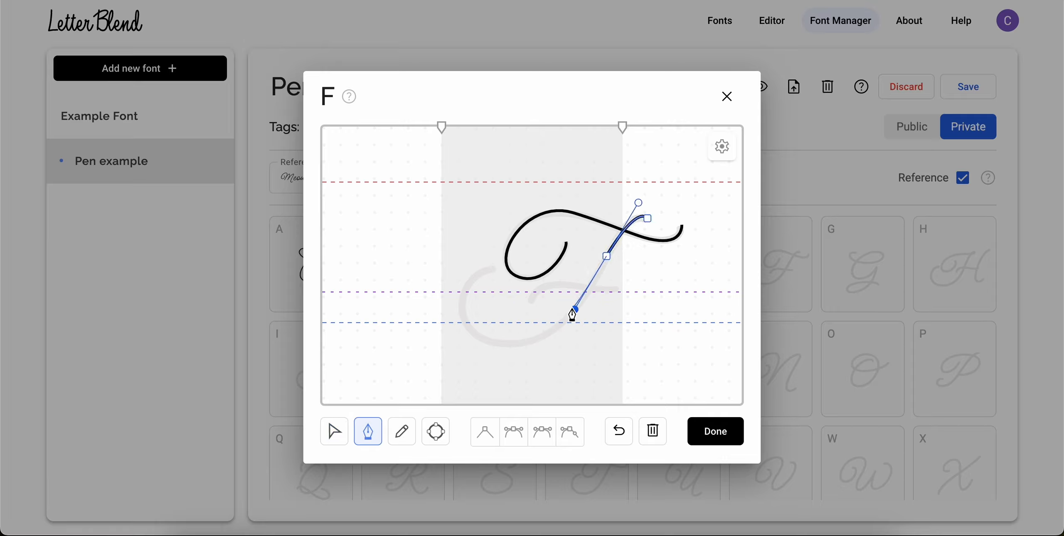
pyautogui.click(498, 345)
pyautogui.moveTo(493, 347); pyautogui.dragTo(446, 333)
pyautogui.moveTo(492, 266); pyautogui.dragTo(525, 262)
# Step: Shift the F stem's bottom and upper nodes onto the reference, adjust the upper node's handle, and deselect the path
pyautogui.click(334, 432)
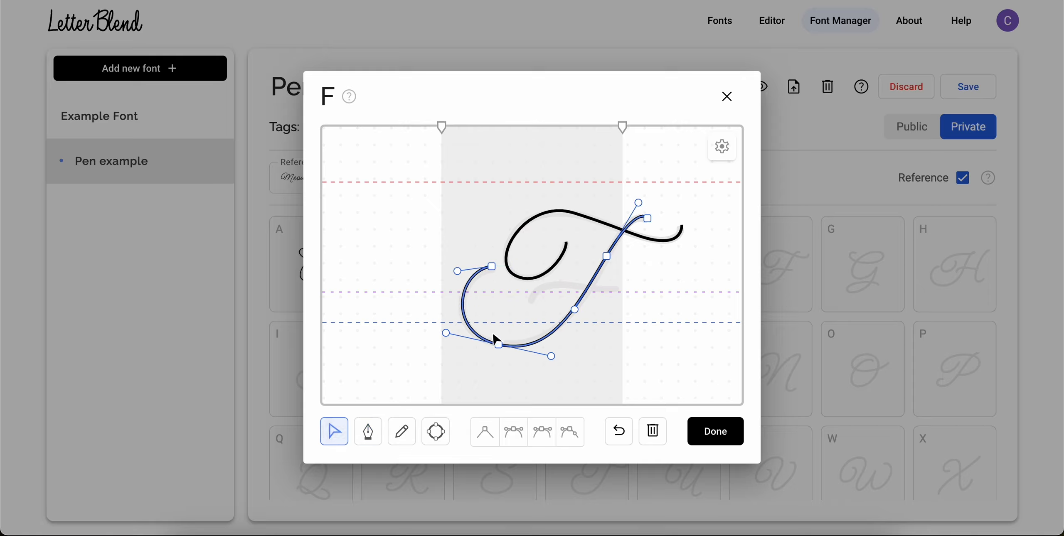
pyautogui.click(498, 343)
pyautogui.moveTo(493, 342); pyautogui.dragTo(492, 341)
pyautogui.moveTo(607, 256); pyautogui.dragTo(603, 260)
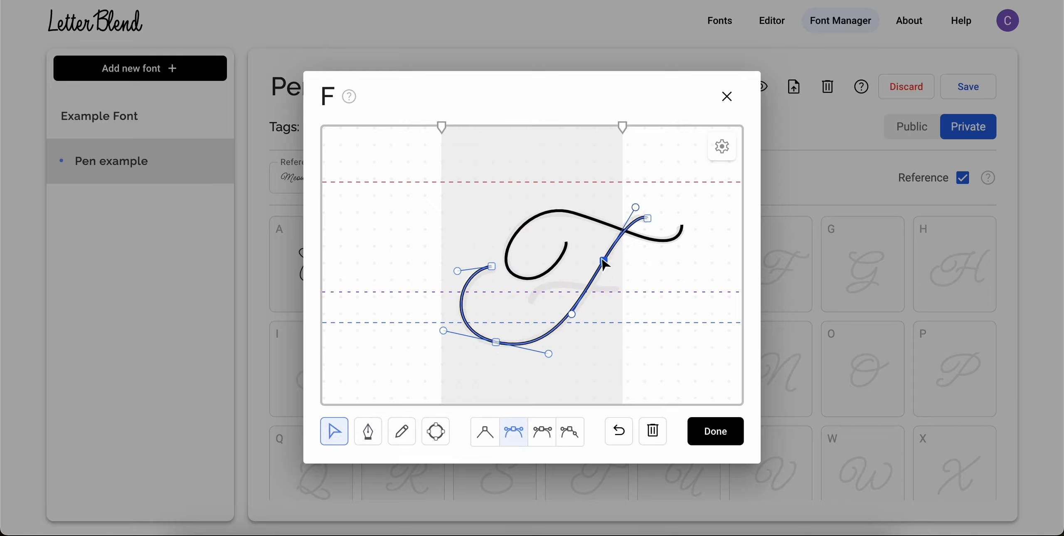
pyautogui.moveTo(638, 208); pyautogui.dragTo(632, 209)
pyautogui.click(632, 300)
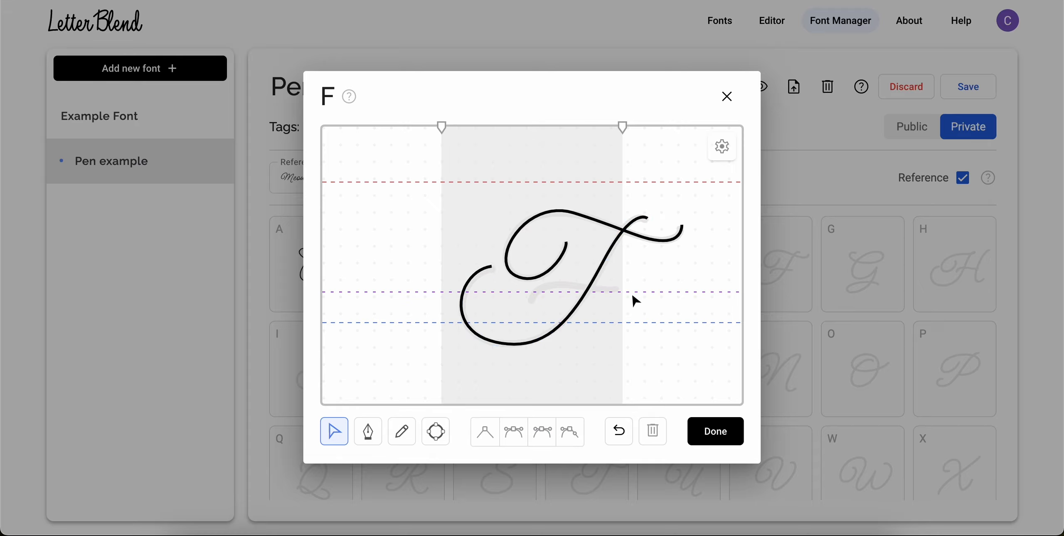
# Step: Trace the F's middle crossbar with the Pen tool, from its right end to the hooked left end, and finish the glyph
pyautogui.click(368, 441)
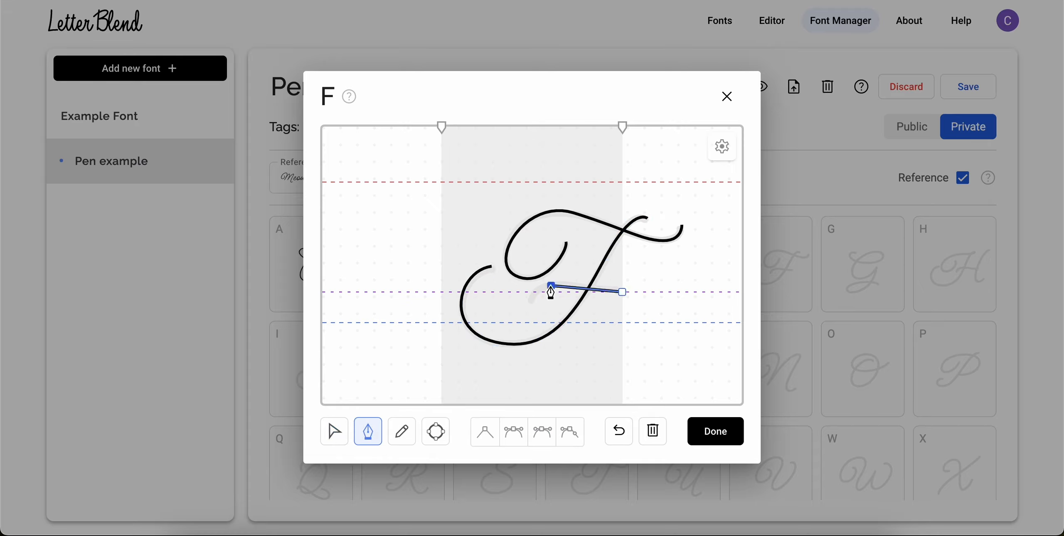
pyautogui.moveTo(551, 287); pyautogui.dragTo(534, 292)
pyautogui.click(531, 305)
pyautogui.click(335, 433)
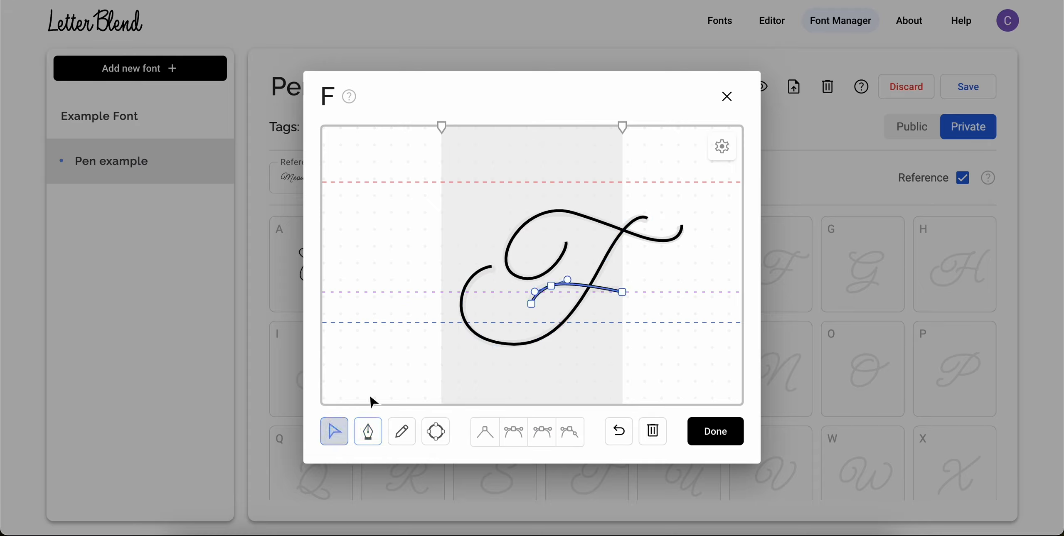
pyautogui.click(371, 397)
pyautogui.click(716, 441)
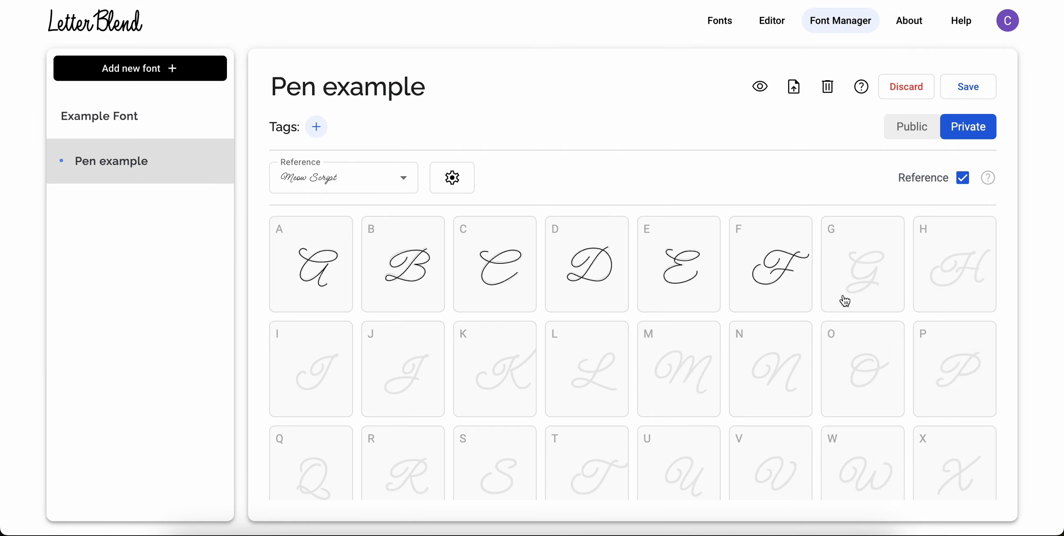
# Step: Open the uppercase G glyph and trace it with the Pen tool, from the upper-left curl through the bowl to the descender loop's end
pyautogui.click(843, 301)
pyautogui.click(360, 447)
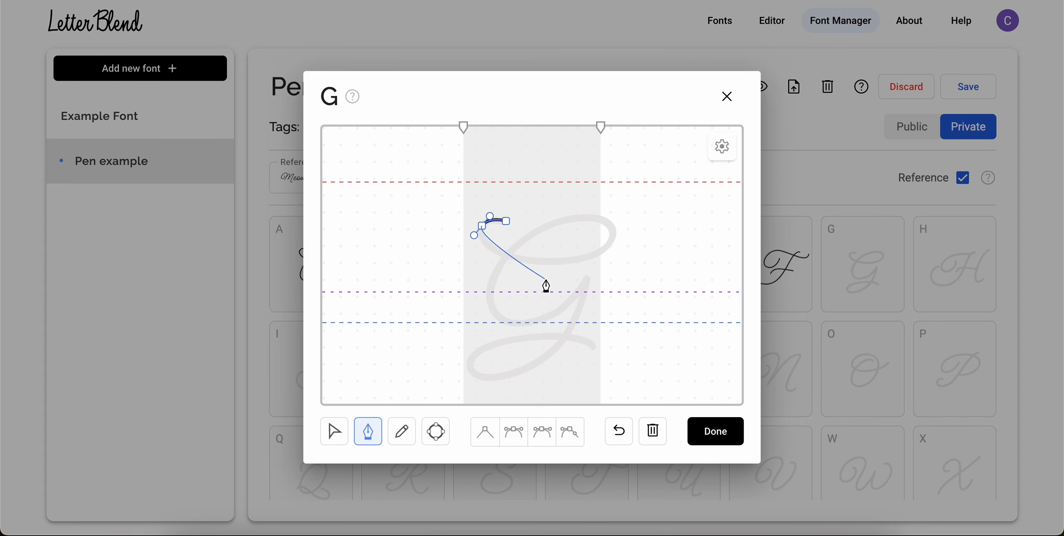
pyautogui.moveTo(576, 261); pyautogui.dragTo(653, 251)
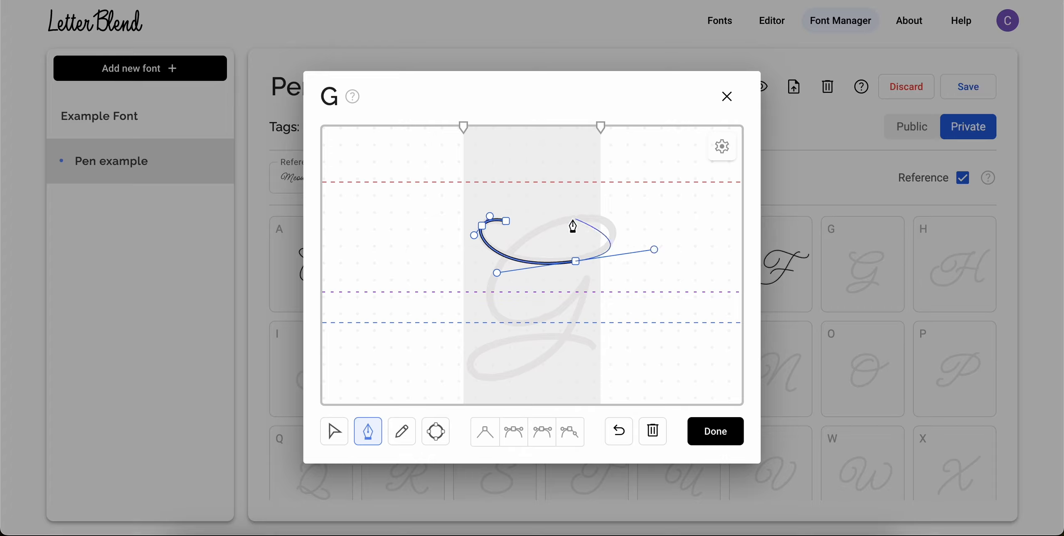
pyautogui.moveTo(562, 220); pyautogui.dragTo(523, 235)
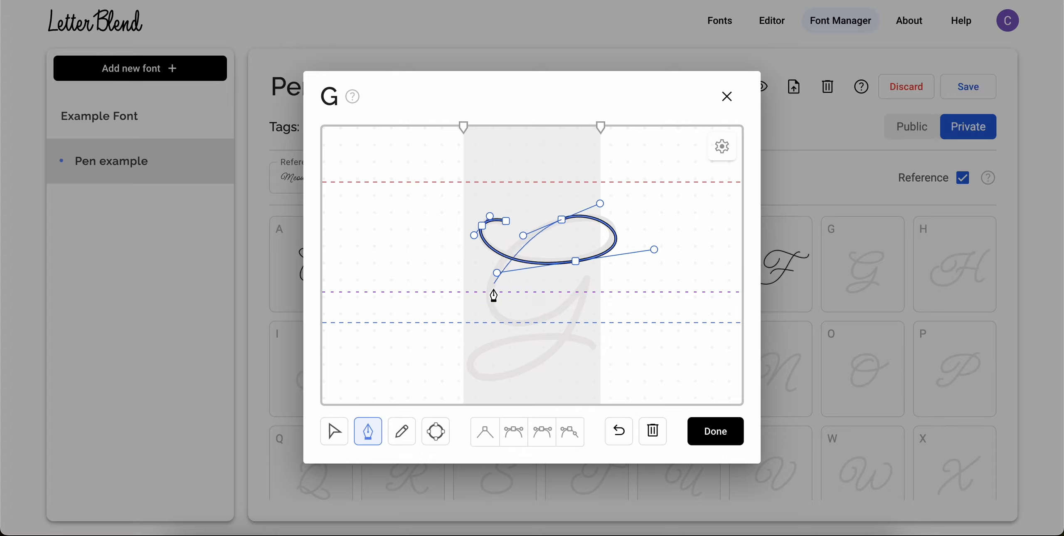
pyautogui.moveTo(508, 322); pyautogui.dragTo(457, 383)
pyautogui.click(585, 278)
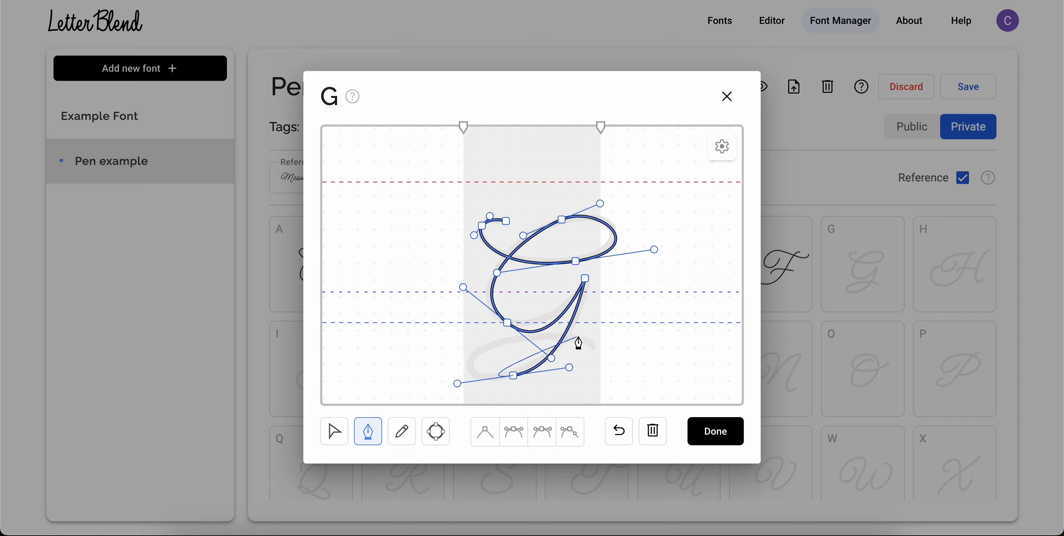
pyautogui.moveTo(589, 342); pyautogui.dragTo(733, 362)
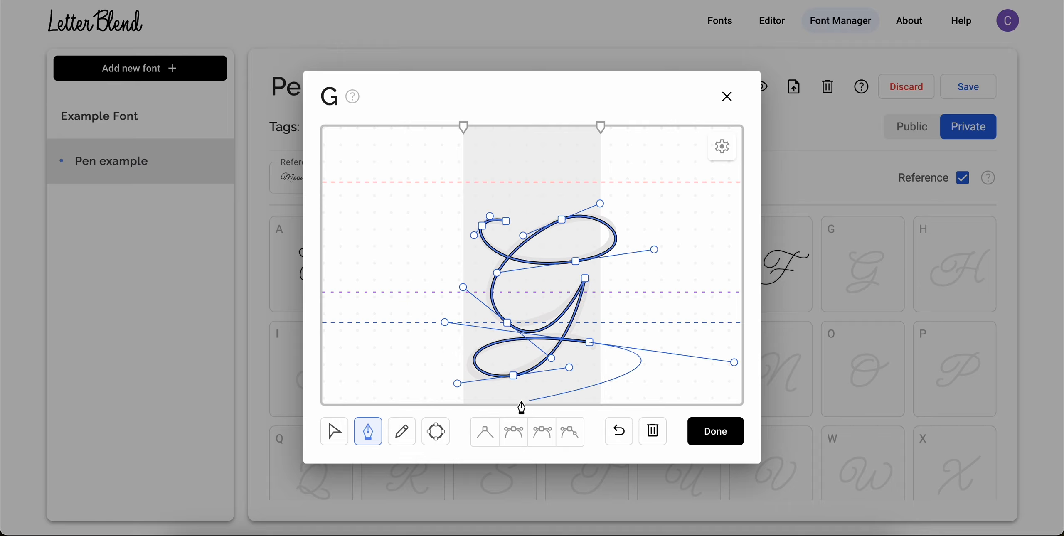
# Step: Reshape the G's descender loop by moving its bottom node left, making the end node asymmetric, and shortening that node's handle
pyautogui.click(334, 432)
pyautogui.moveTo(515, 375); pyautogui.dragTo(567, 368)
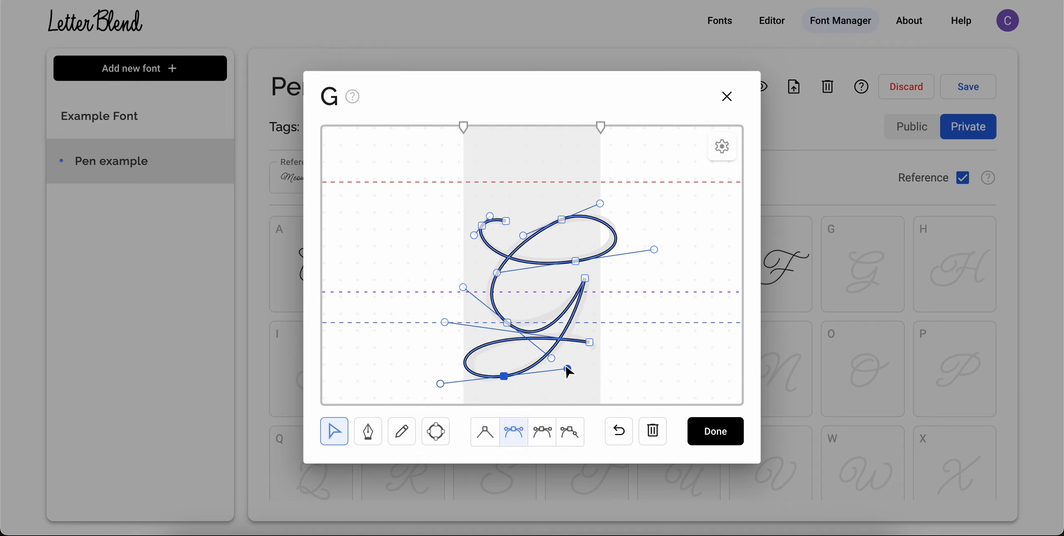
pyautogui.click(588, 343)
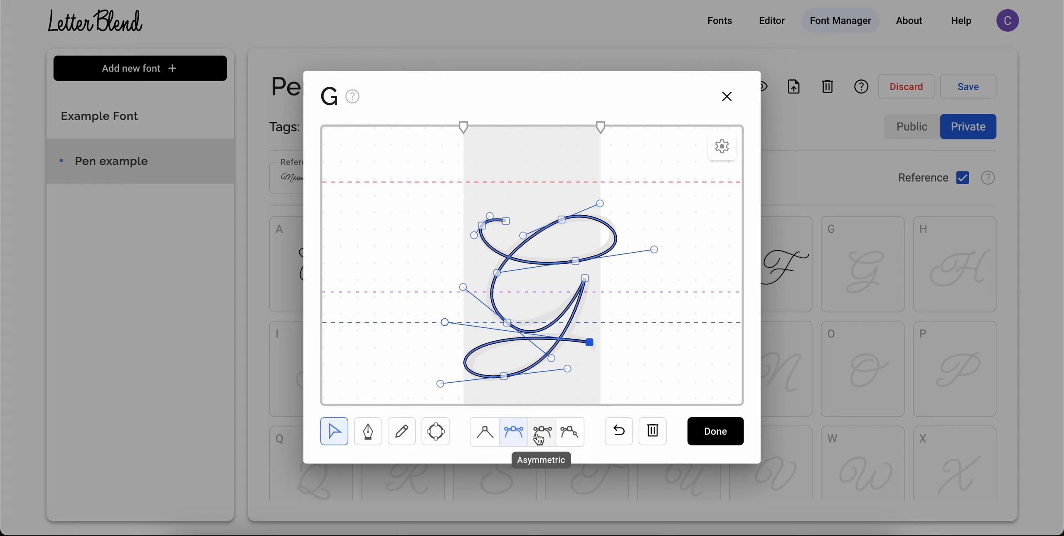
pyautogui.click(539, 436)
pyautogui.moveTo(445, 323); pyautogui.dragTo(486, 316)
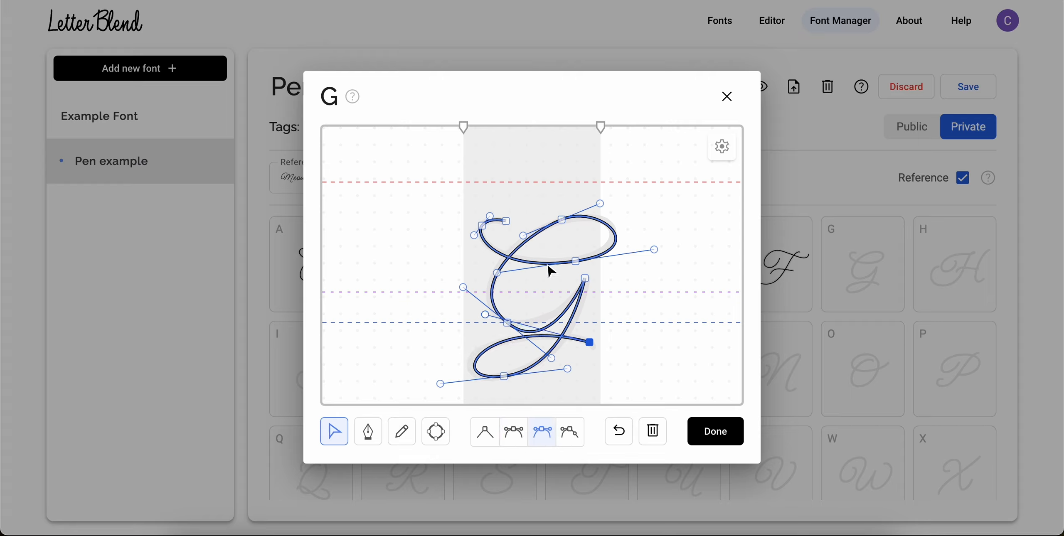
# Step: Fit the G's upper loop and left curl to the reference by adjusting the loop's lower node and the loop and curl handles
pyautogui.moveTo(497, 274); pyautogui.dragTo(508, 275)
pyautogui.moveTo(575, 261); pyautogui.dragTo(575, 254)
pyautogui.click(557, 218)
pyautogui.click(561, 218)
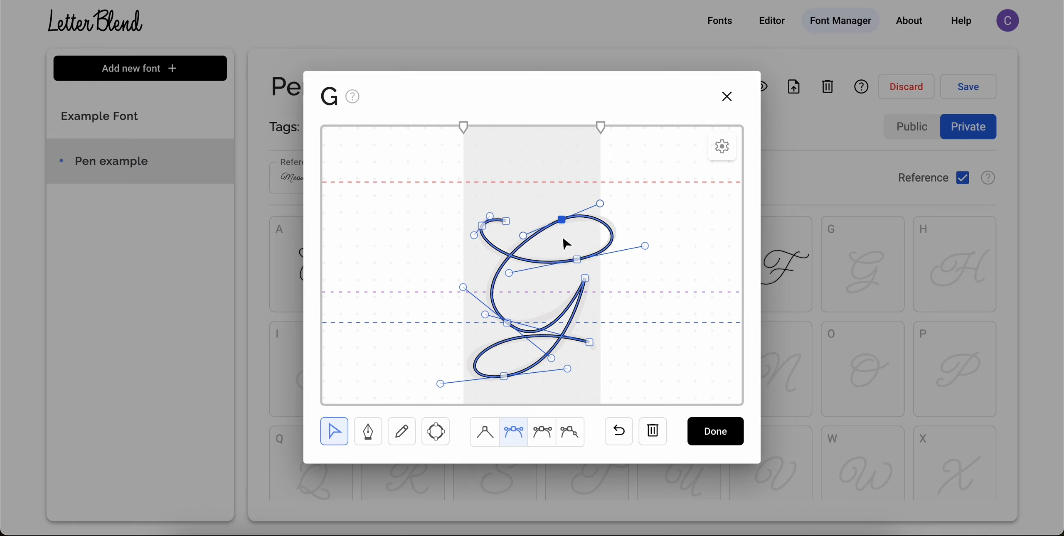
pyautogui.moveTo(601, 204); pyautogui.dragTo(611, 212)
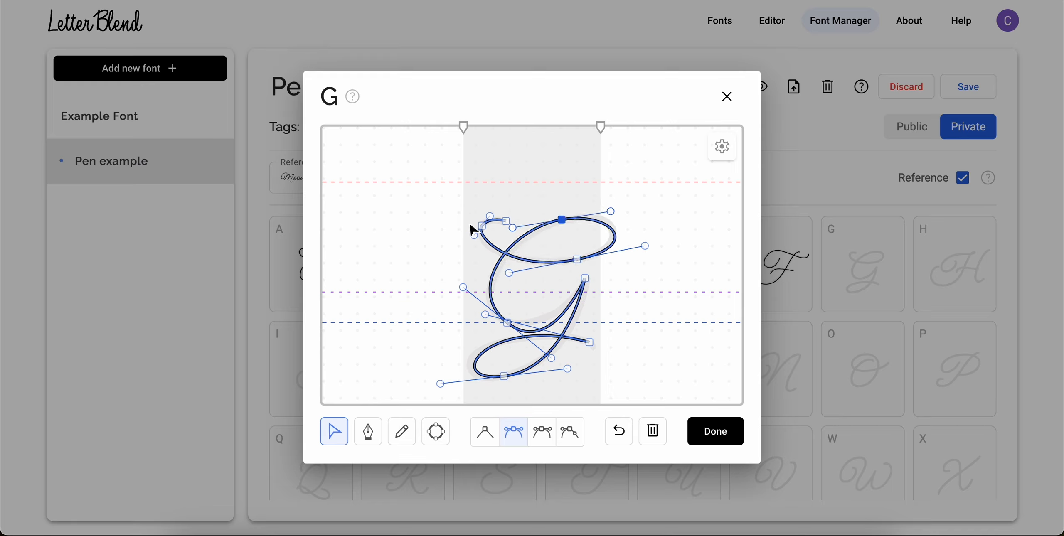
pyautogui.moveTo(474, 235); pyautogui.dragTo(473, 239)
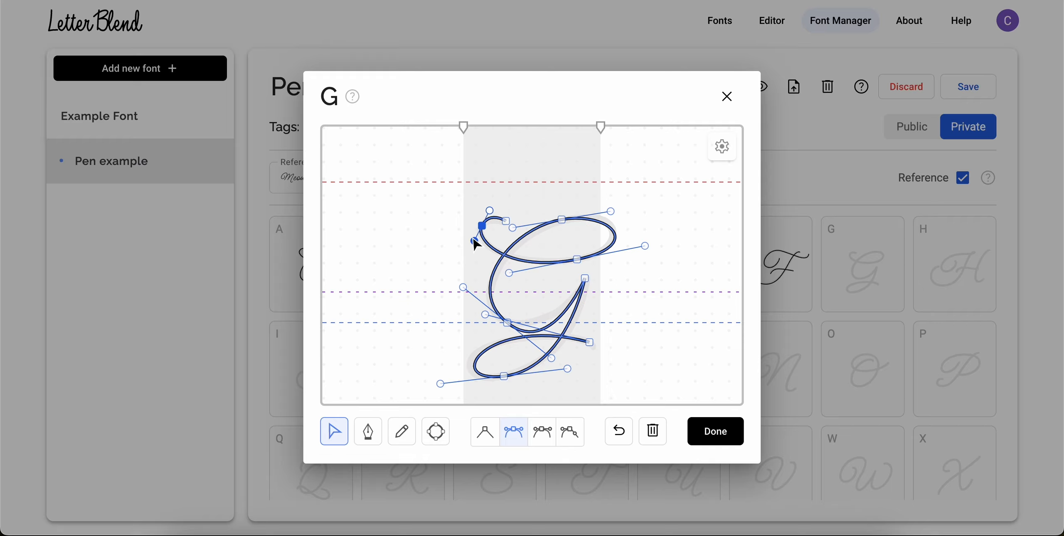
# Step: Reshape the G's bowl by adjusting its bottom node and handle, move the right corner node onto the reference, and finish the glyph
pyautogui.moveTo(505, 324); pyautogui.dragTo(500, 322)
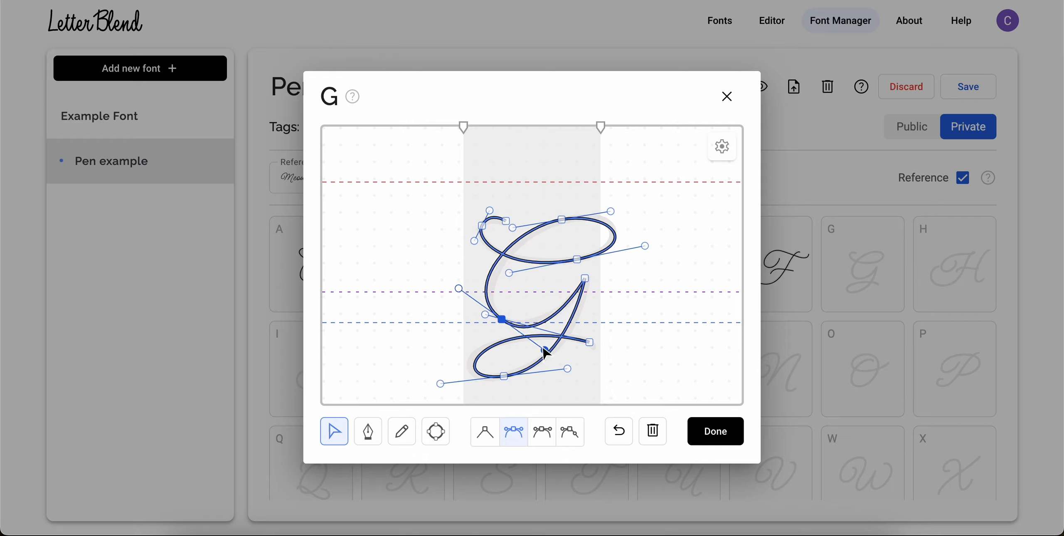
pyautogui.moveTo(545, 355); pyautogui.dragTo(539, 342)
pyautogui.moveTo(584, 279); pyautogui.dragTo(589, 281)
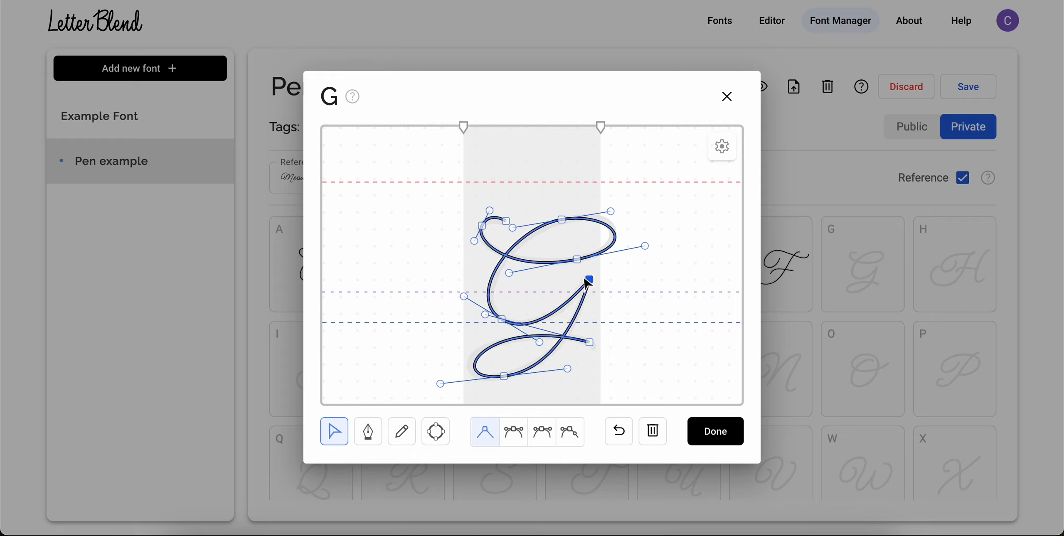
pyautogui.click(660, 334)
pyautogui.click(660, 334)
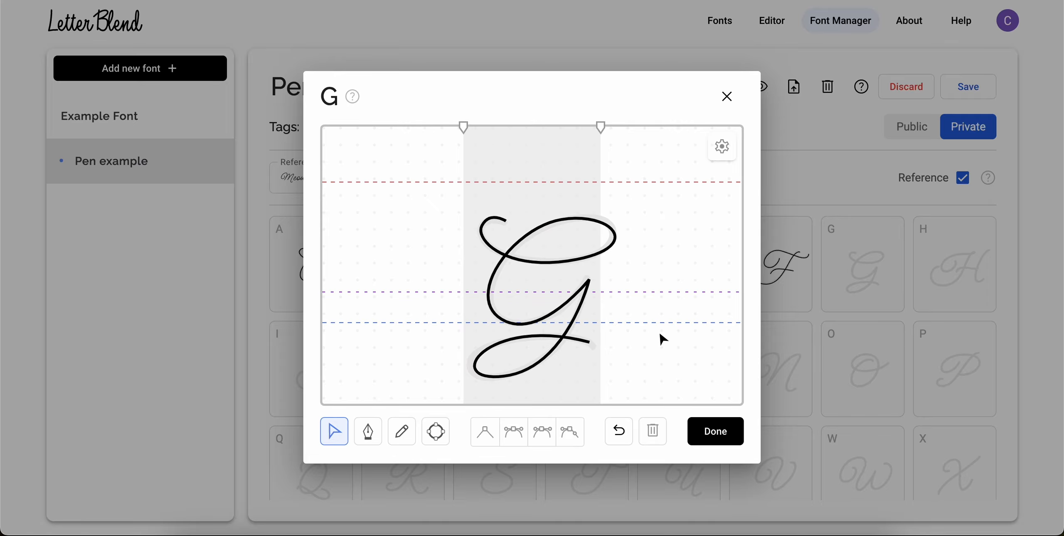
pyautogui.click(712, 439)
# Step: Open the uppercase H glyph and trace its left stroke with the Pen tool, from the inner curl over the top to the lower-left curl
pyautogui.click(964, 253)
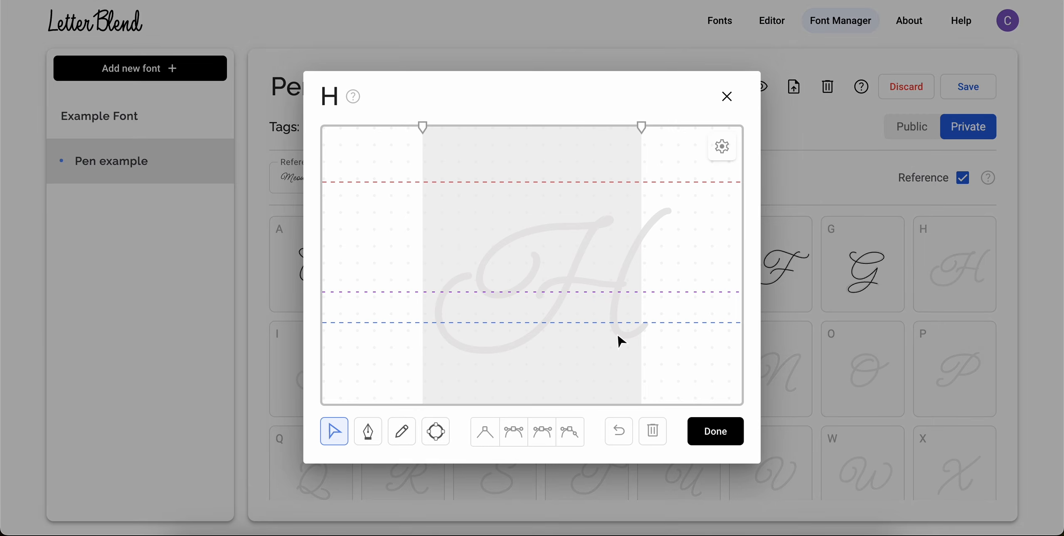
pyautogui.click(367, 430)
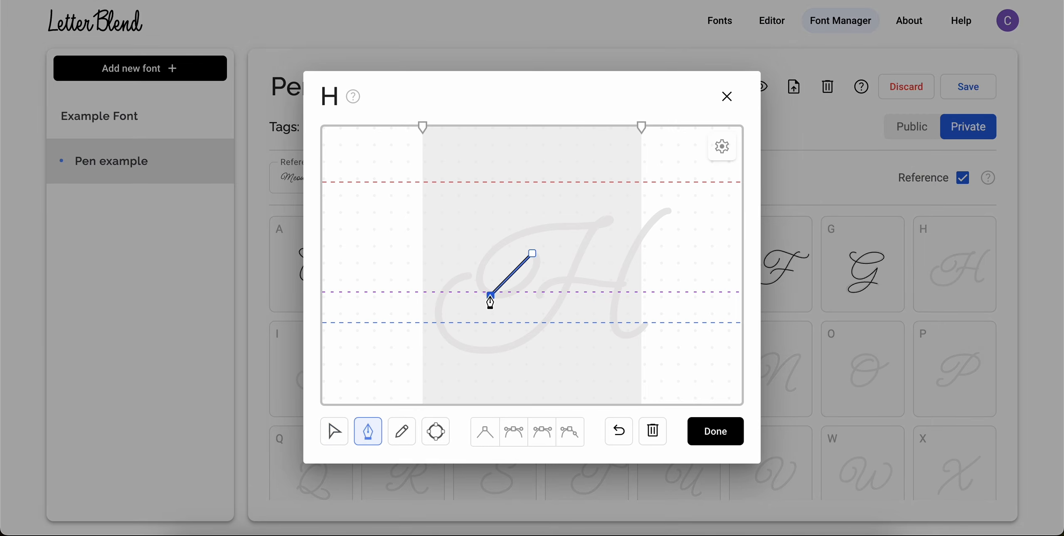
pyautogui.moveTo(491, 295); pyautogui.dragTo(444, 295)
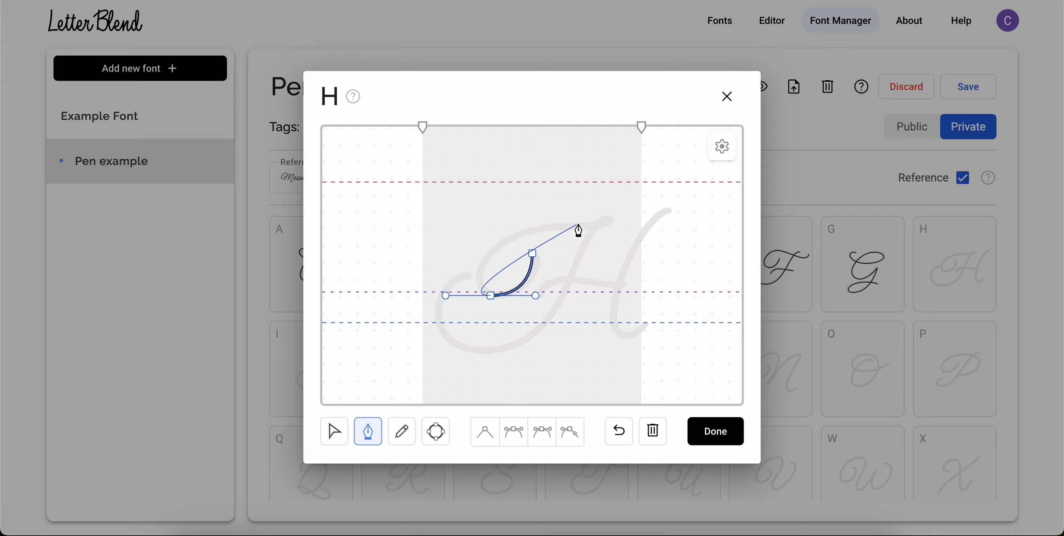
pyautogui.moveTo(551, 225)
pyautogui.mouseDown()
pyautogui.moveTo(603, 227)
pyautogui.moveTo(571, 283)
pyautogui.mouseUp()
pyautogui.click(488, 350)
pyautogui.moveTo(488, 351); pyautogui.dragTo(428, 351)
pyautogui.moveTo(468, 280); pyautogui.dragTo(498, 262)
# Step: Reshape the H's inner curl by adjusting its bottom node's handle and adding a handle to its starting node, and deselect the path
pyautogui.click(334, 431)
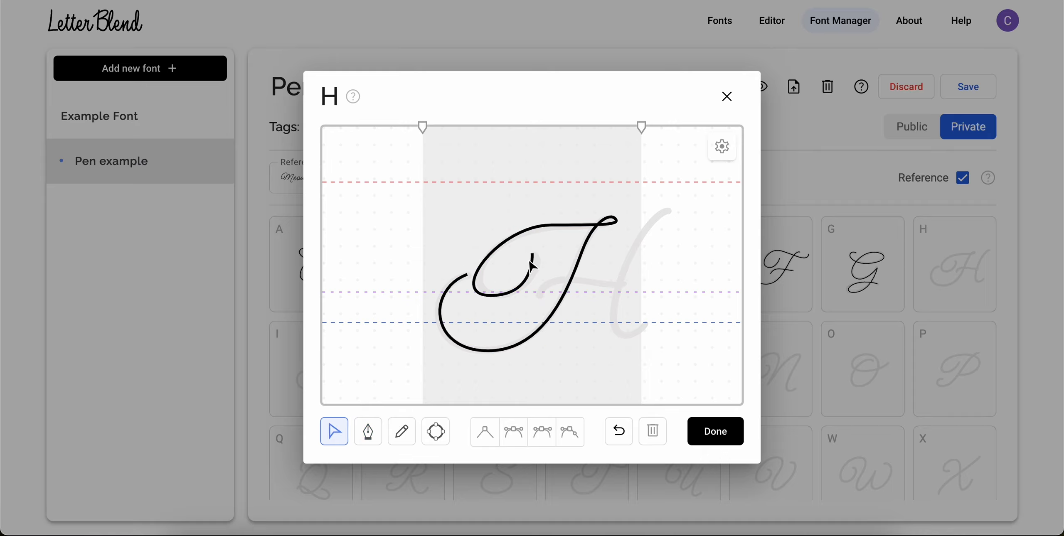
pyautogui.click(520, 286)
pyautogui.moveTo(446, 295); pyautogui.dragTo(460, 284)
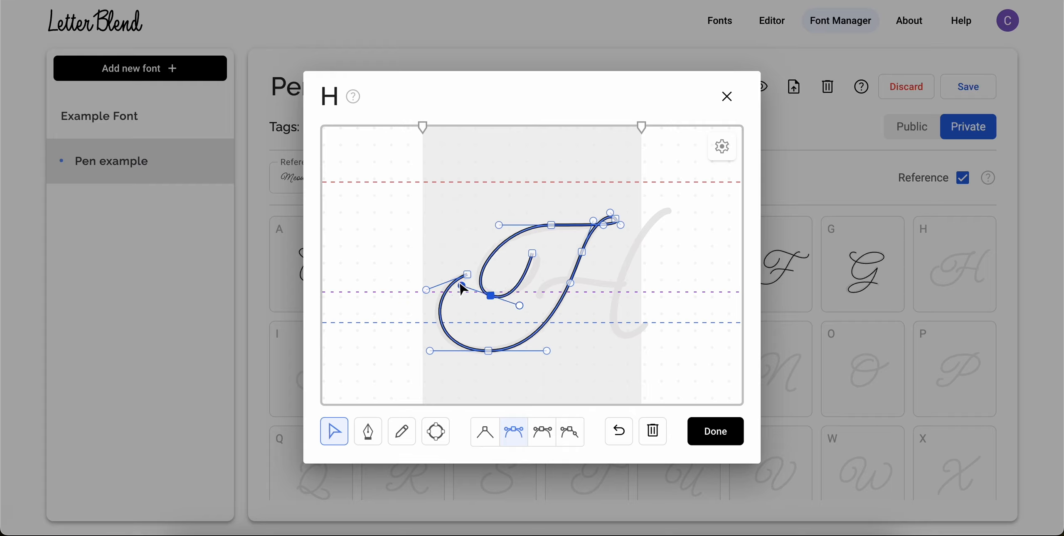
pyautogui.click(531, 256)
pyautogui.click(517, 432)
pyautogui.moveTo(537, 250); pyautogui.dragTo(536, 267)
pyautogui.click(555, 231)
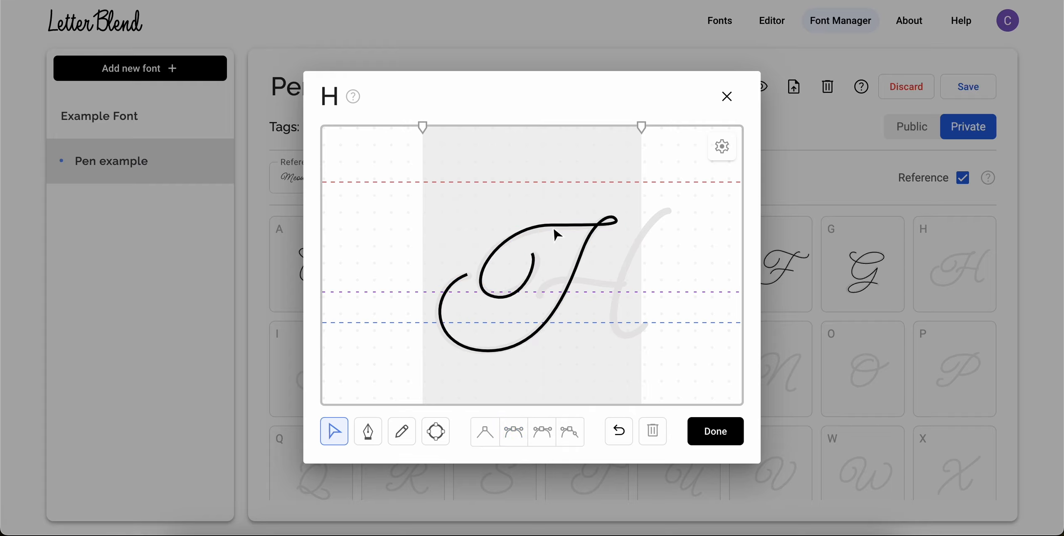
# Step: Trace the H's right stem with the Pen tool, from its upper tip down to the hooked lower end
pyautogui.click(368, 432)
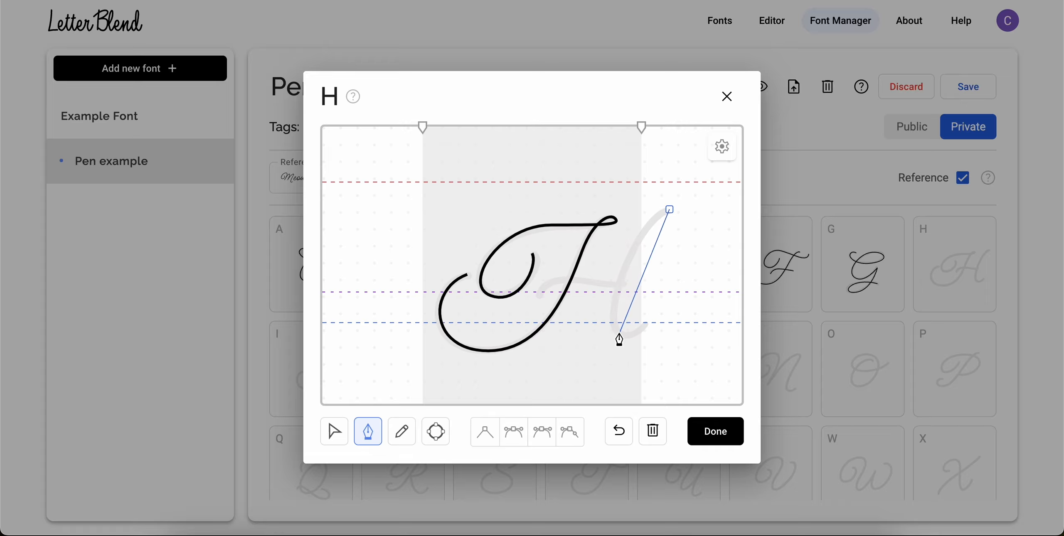
pyautogui.moveTo(620, 333); pyautogui.dragTo(640, 383)
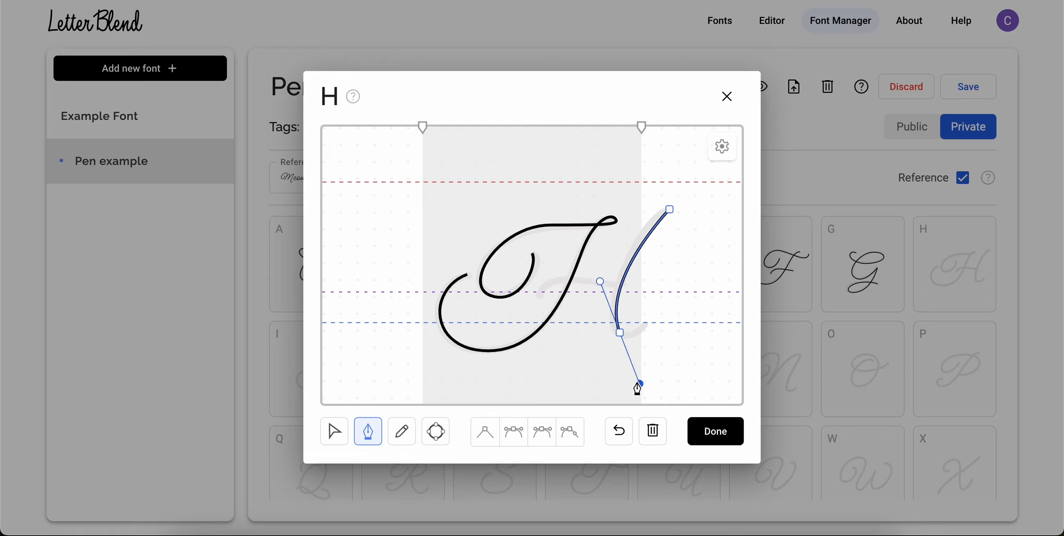
pyautogui.click(647, 323)
# Step: Make the lower node of the H's right stem asymmetric, shorten its lower handle to fit the hook, and deselect the path
pyautogui.click(334, 431)
pyautogui.click(619, 331)
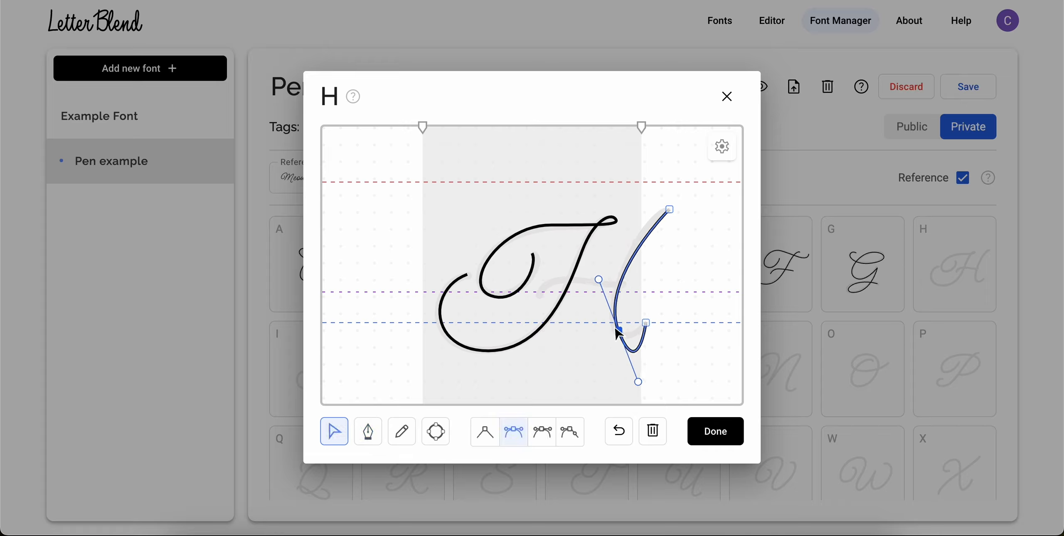
pyautogui.click(542, 433)
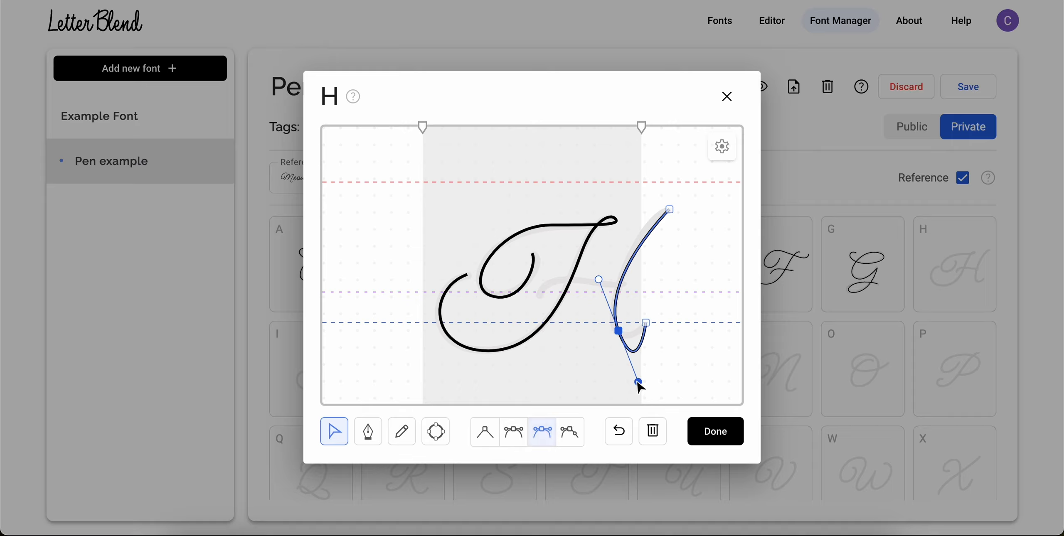
pyautogui.moveTo(640, 385); pyautogui.dragTo(626, 352)
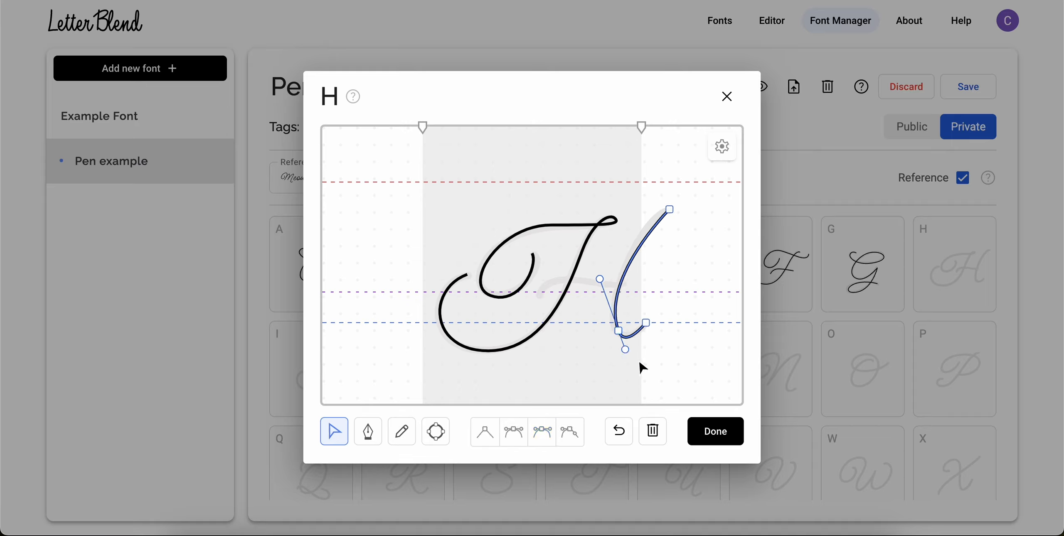
pyautogui.click(642, 367)
# Step: Trace the H's crossbar with the Pen tool from right to left and lengthen its middle node's handles to match the reference
pyautogui.click(368, 432)
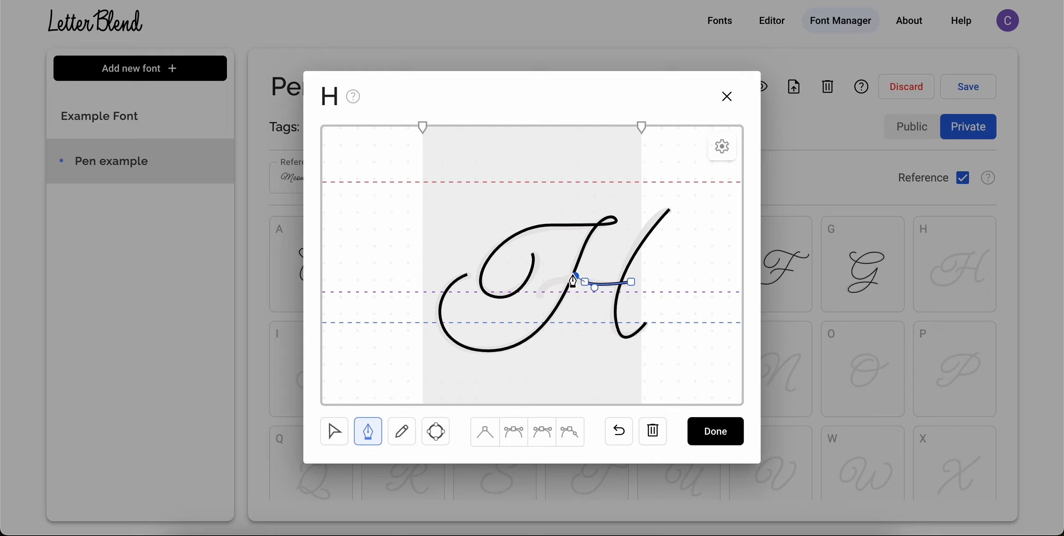
pyautogui.click(334, 432)
pyautogui.click(593, 288)
pyautogui.moveTo(595, 287); pyautogui.dragTo(607, 294)
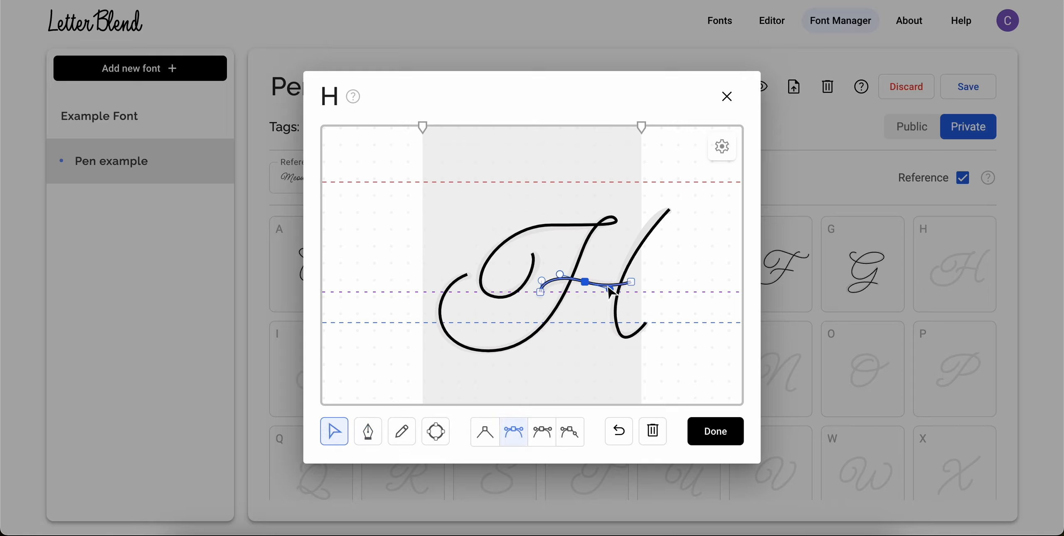
# Step: Deselect the H's crossbar, finish the glyph and save the font
pyautogui.click(612, 303)
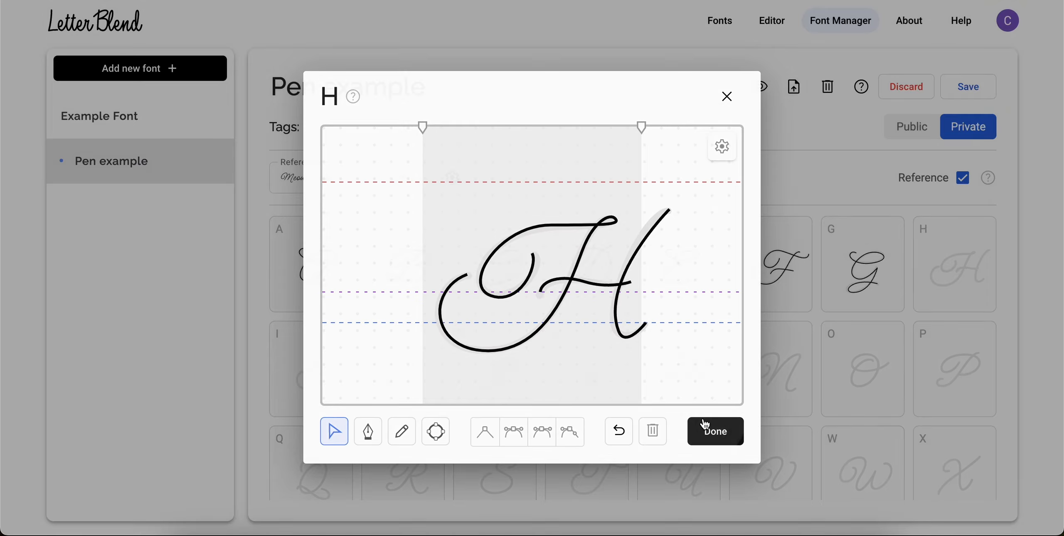
pyautogui.click(715, 432)
pyautogui.click(973, 88)
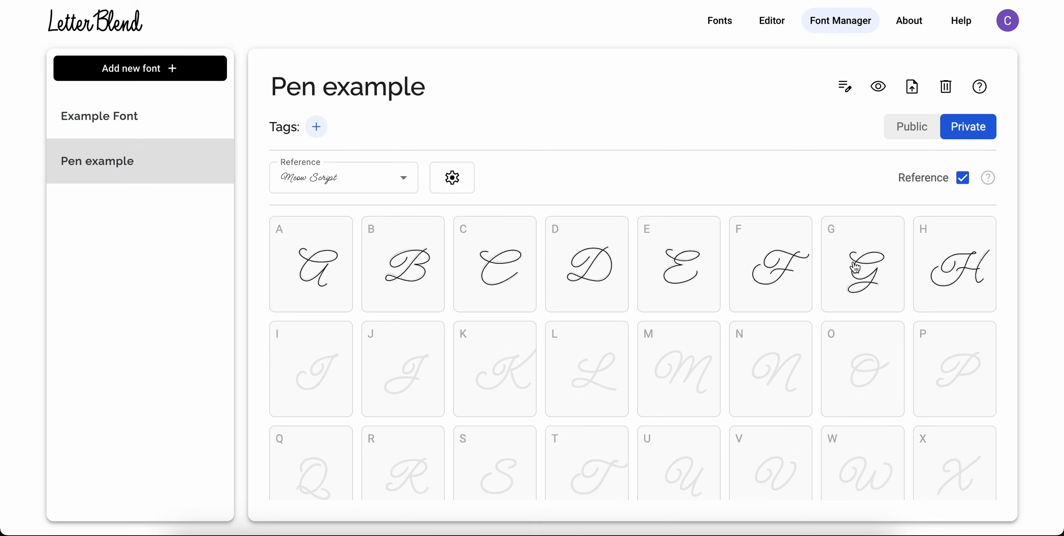
# Step: Open the I glyph and trace its reference with the Pen tool, from the inner curl through the top loop to the lower-left hook
pyautogui.scroll(-2, 684, 363)
pyautogui.click(294, 340)
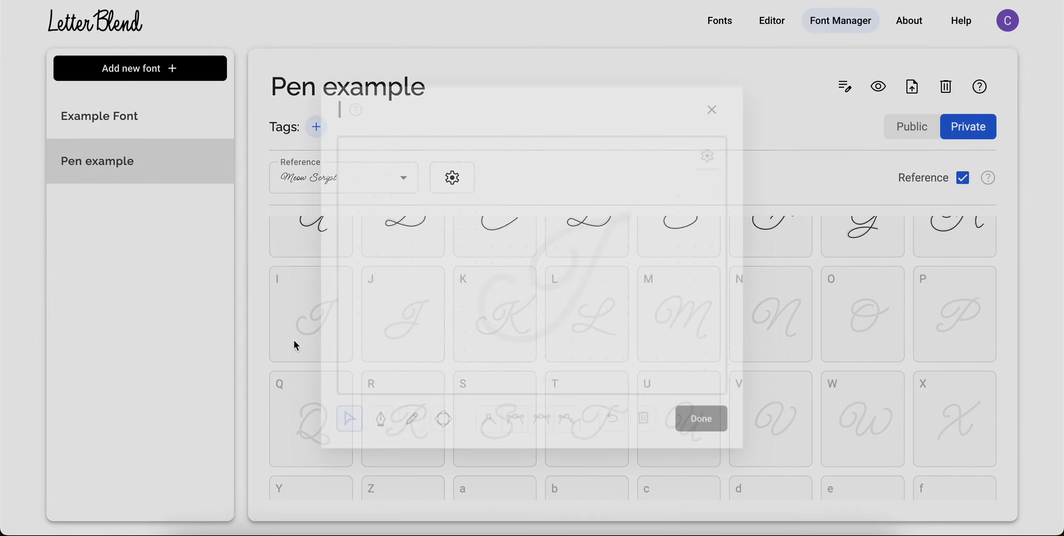
pyautogui.click(368, 431)
pyautogui.click(576, 246)
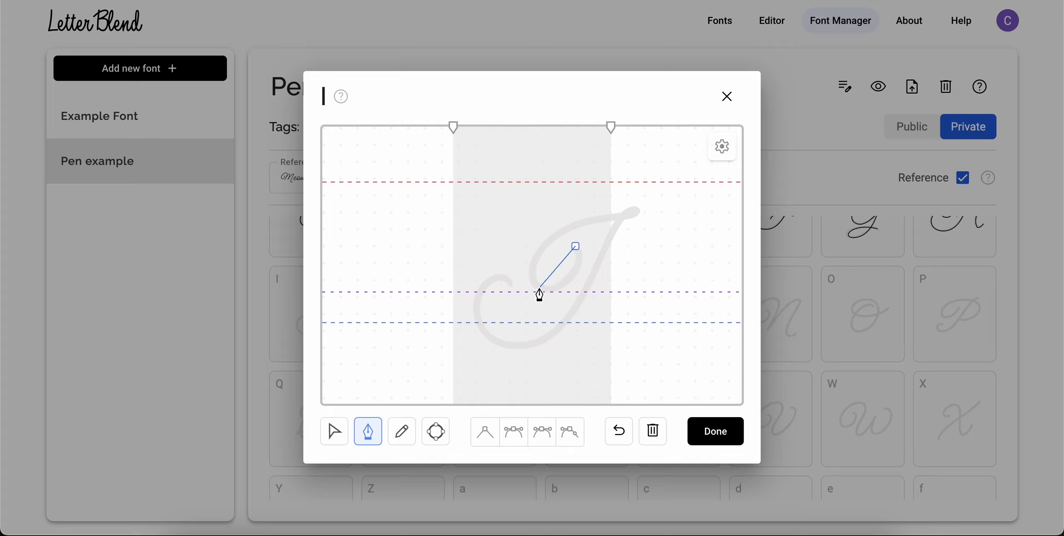
pyautogui.moveTo(541, 287); pyautogui.dragTo(503, 287)
pyautogui.moveTo(614, 214)
pyautogui.mouseDown()
pyautogui.moveTo(665, 214)
pyautogui.moveTo(612, 216)
pyautogui.mouseUp()
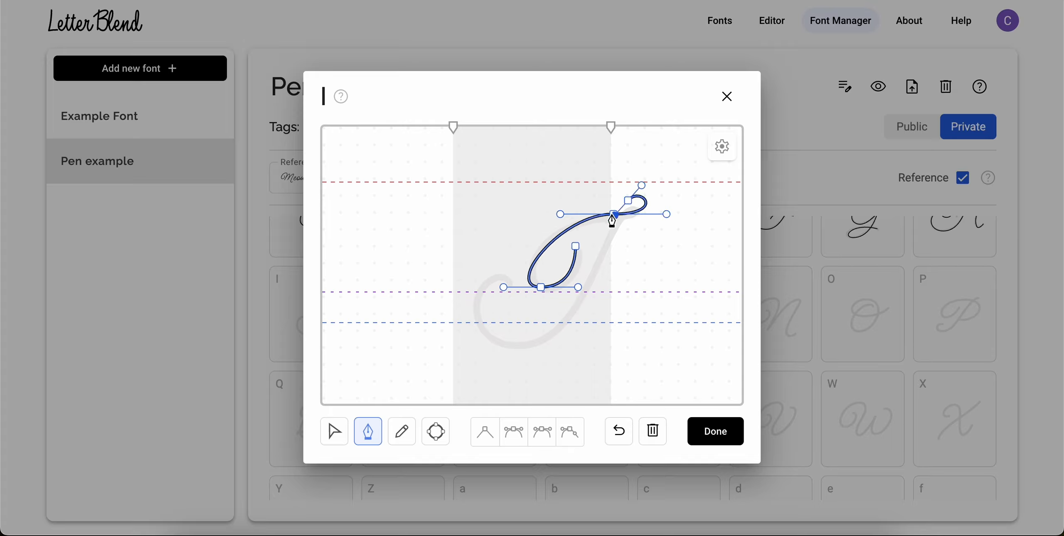
pyautogui.moveTo(522, 347); pyautogui.dragTo(475, 339)
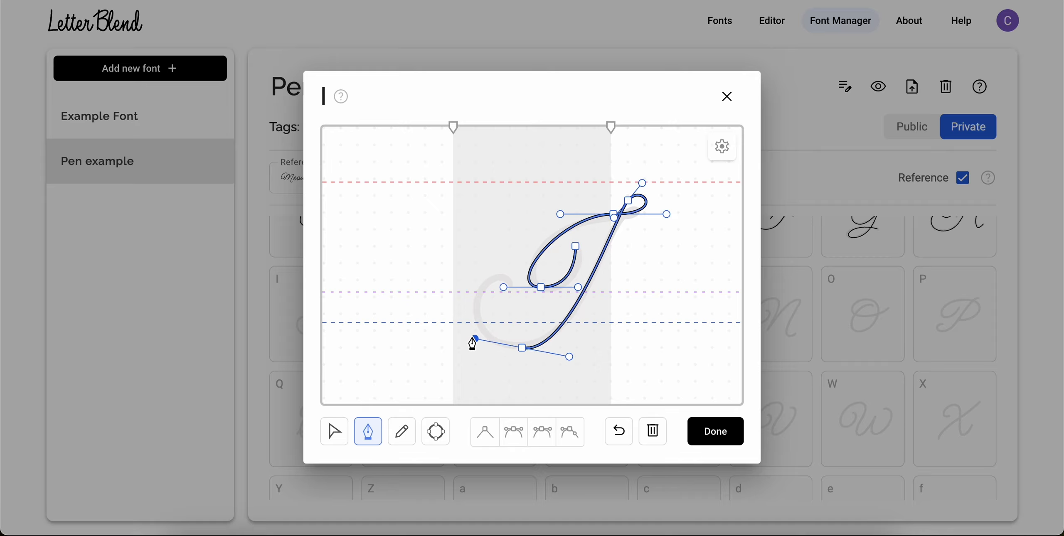
pyautogui.moveTo(508, 279); pyautogui.dragTo(550, 287)
# Step: Shift the I's bottom node left to fit the reference, and tighten the top loop by repositioning its nodes
pyautogui.click(344, 434)
pyautogui.moveTo(522, 348); pyautogui.dragTo(569, 354)
pyautogui.moveTo(506, 347); pyautogui.dragTo(510, 345)
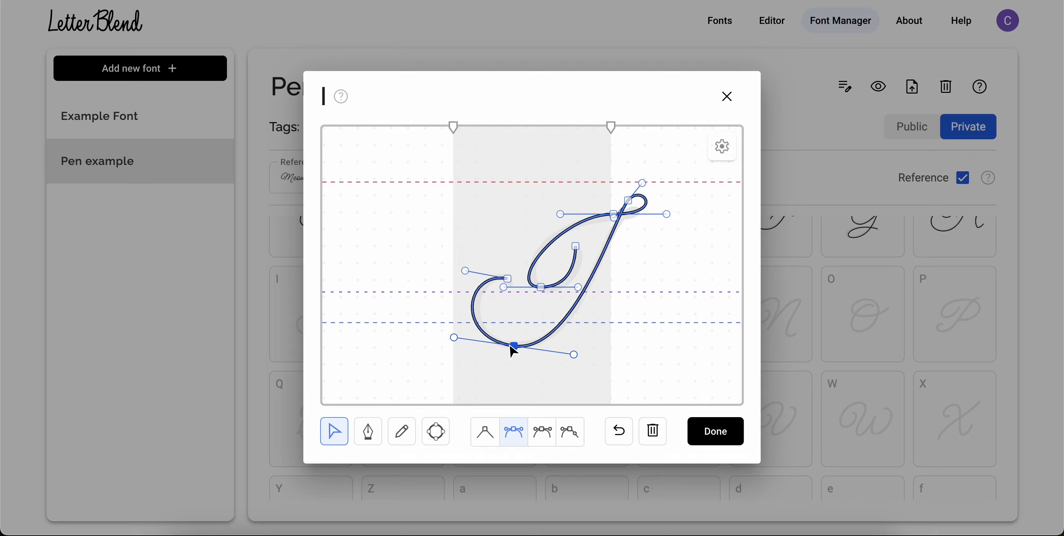
pyautogui.moveTo(628, 202); pyautogui.dragTo(606, 217)
# Step: Round the I's inner curl by tilting its bottom node's handles and adding a handle to its starting node, and finish the glyph
pyautogui.click(504, 287)
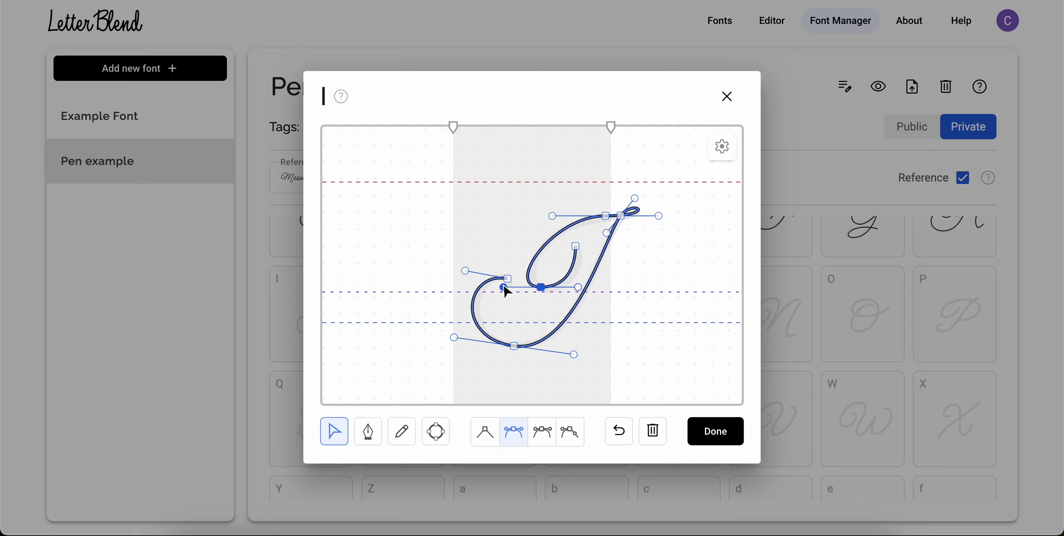
pyautogui.moveTo(504, 287); pyautogui.dragTo(537, 286)
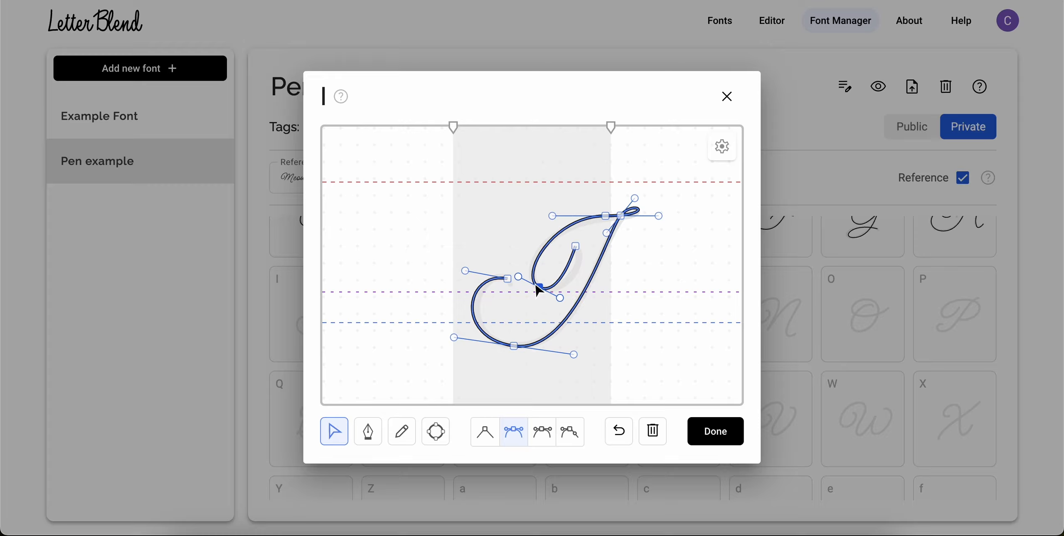
pyautogui.click(576, 247)
pyautogui.click(514, 431)
pyautogui.moveTo(583, 247); pyautogui.dragTo(587, 273)
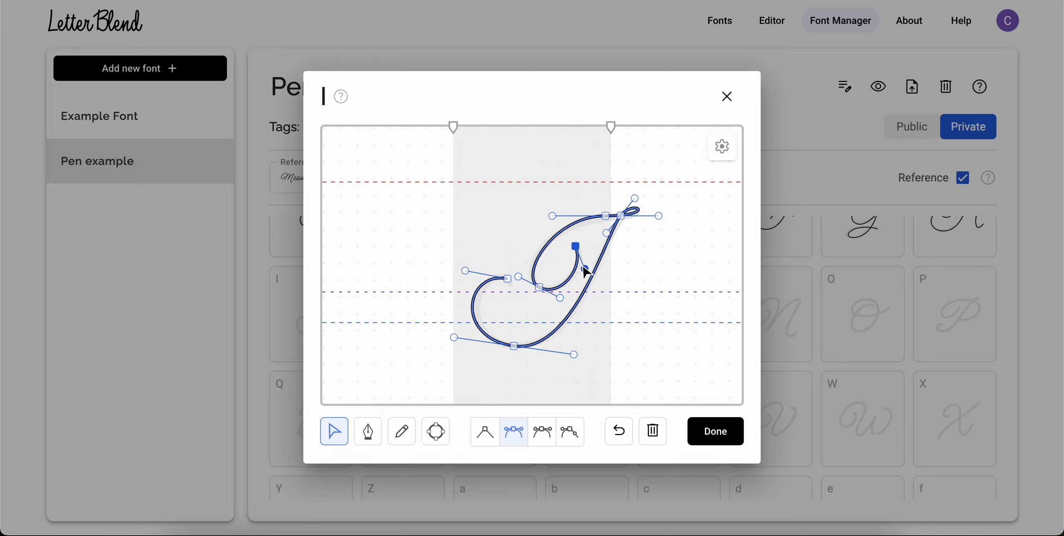
pyautogui.click(632, 251)
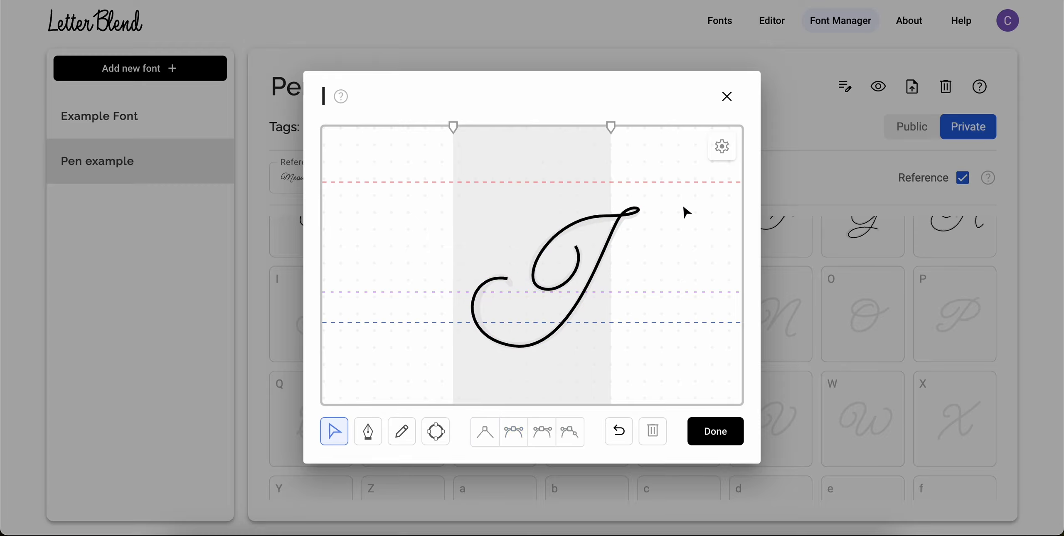
pyautogui.click(711, 434)
# Step: Open the J glyph and trace its reference with the Pen tool, from the inner curl through the top and lower loops to the crossing tail
pyautogui.click(425, 338)
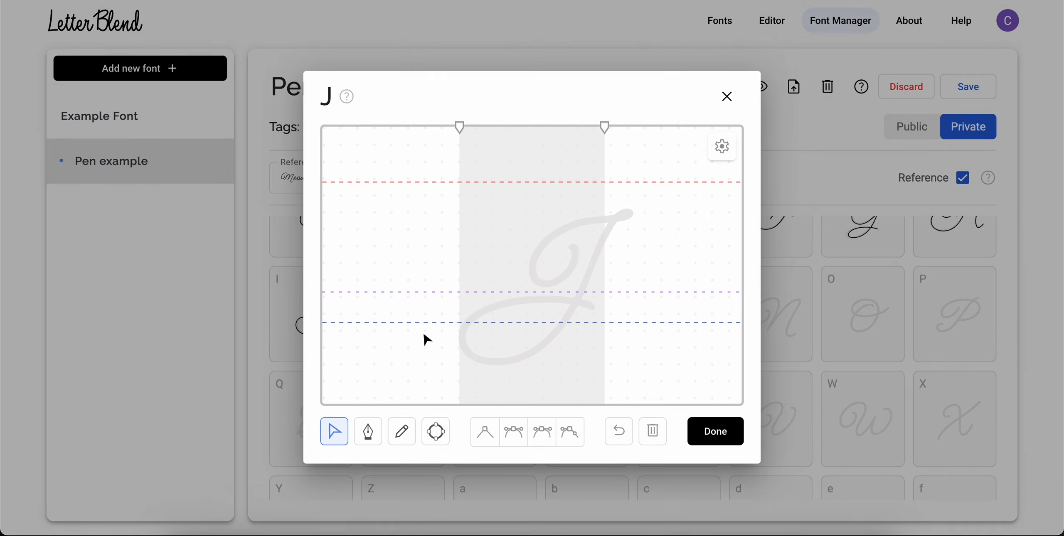
pyautogui.click(368, 431)
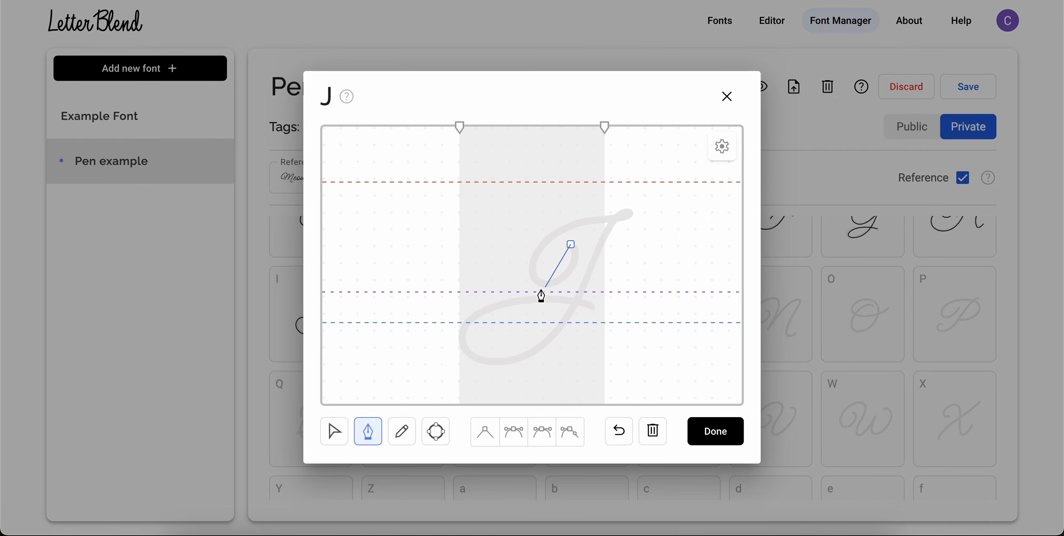
pyautogui.moveTo(542, 283); pyautogui.dragTo(573, 281)
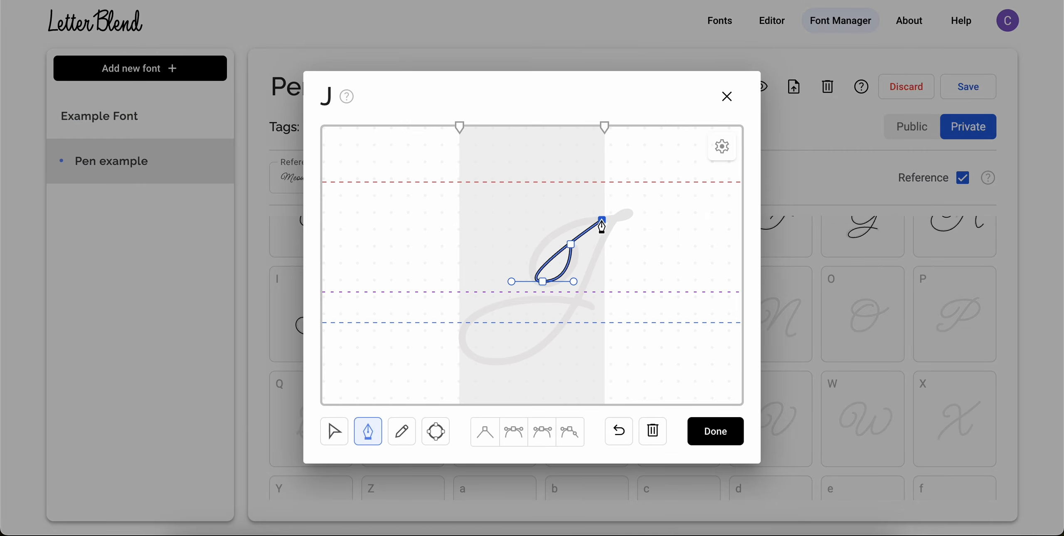
pyautogui.moveTo(602, 220); pyautogui.dragTo(656, 220)
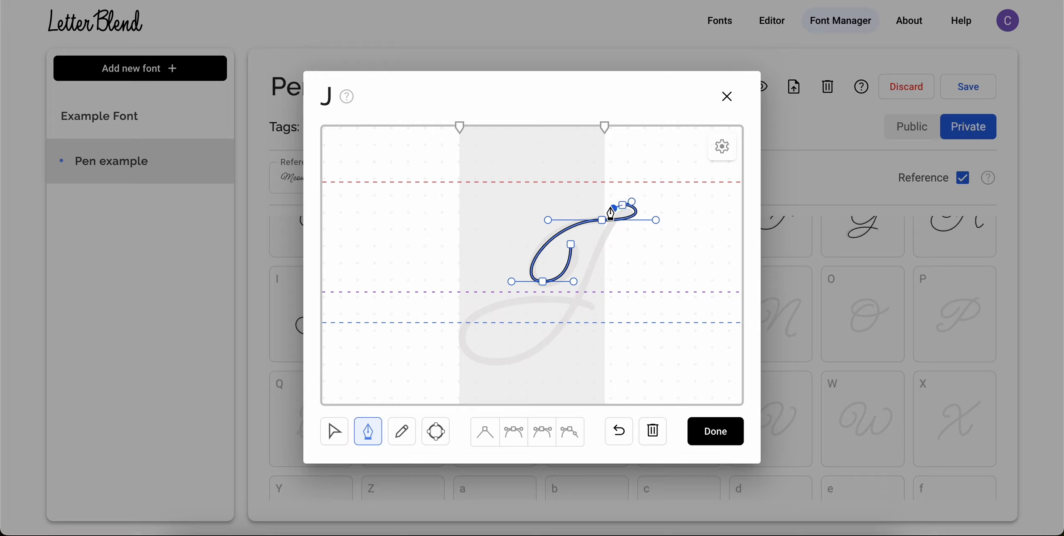
pyautogui.moveTo(528, 354); pyautogui.dragTo(484, 362)
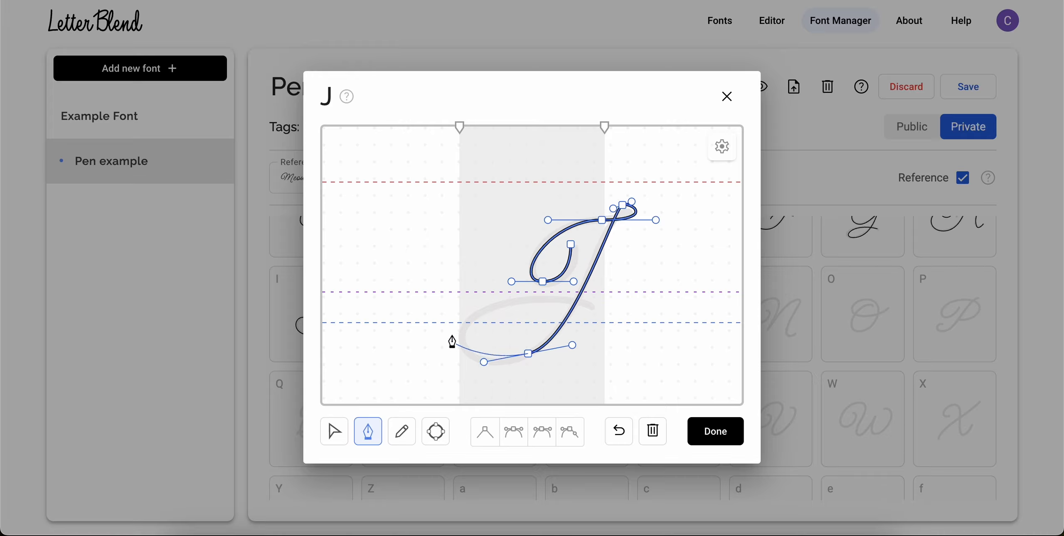
pyautogui.moveTo(519, 300); pyautogui.dragTo(610, 286)
pyautogui.click(593, 311)
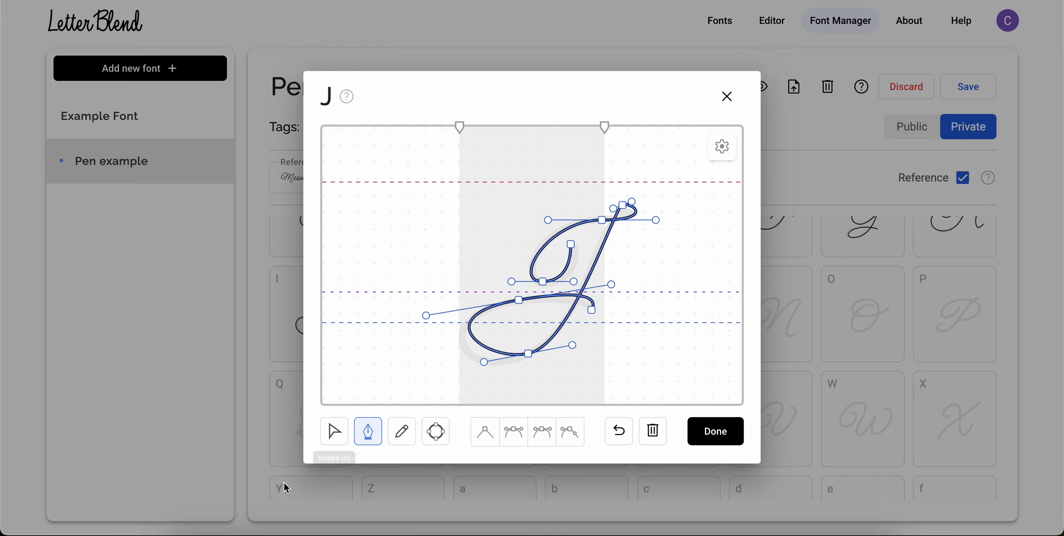
# Step: Fit the J's lower loop to the reference by moving its bottom and upper nodes and adjusting their handles, and deselect the path
pyautogui.click(334, 431)
pyautogui.moveTo(526, 354)
pyautogui.mouseDown()
pyautogui.moveTo(508, 361)
pyautogui.moveTo(575, 353)
pyautogui.moveTo(519, 358)
pyautogui.mouseUp()
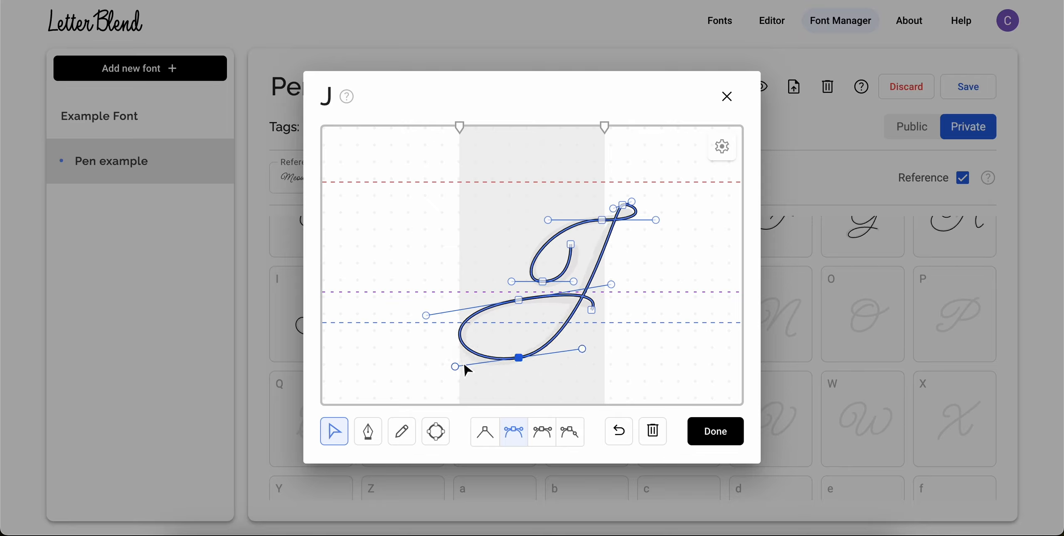
pyautogui.moveTo(455, 367); pyautogui.dragTo(460, 375)
pyautogui.moveTo(519, 302); pyautogui.dragTo(514, 307)
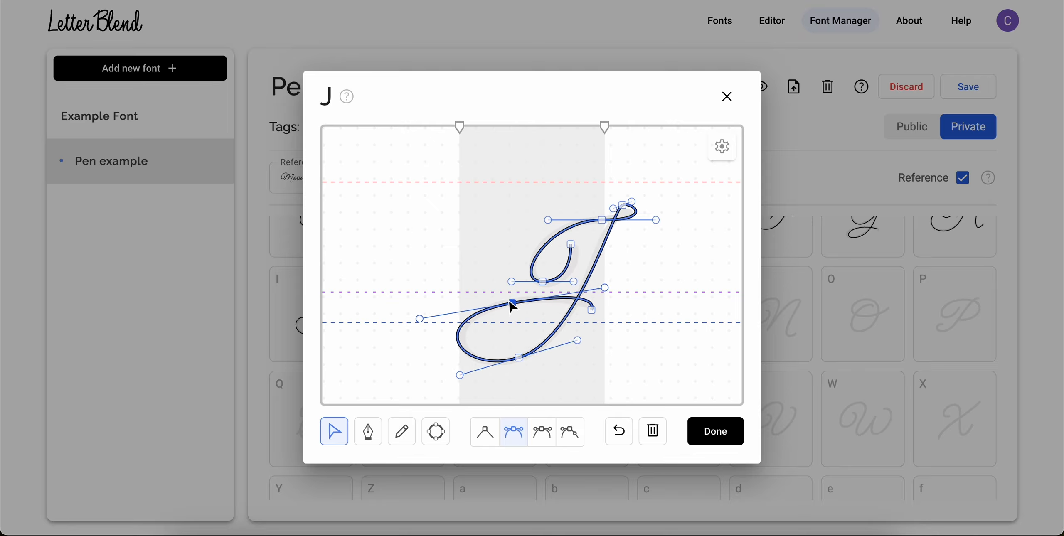
pyautogui.moveTo(421, 321); pyautogui.dragTo(436, 320)
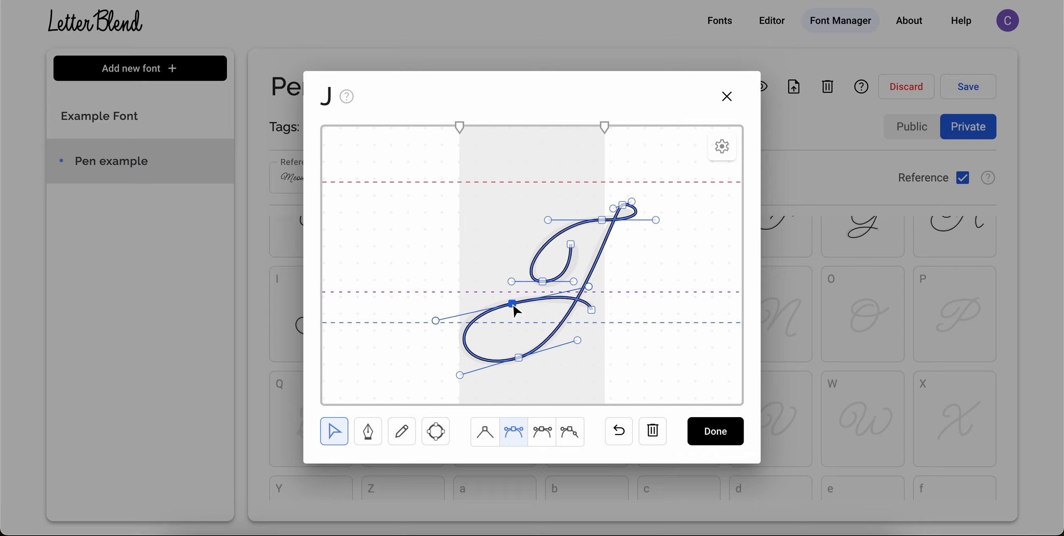
pyautogui.moveTo(516, 310); pyautogui.dragTo(508, 303)
pyautogui.click(616, 294)
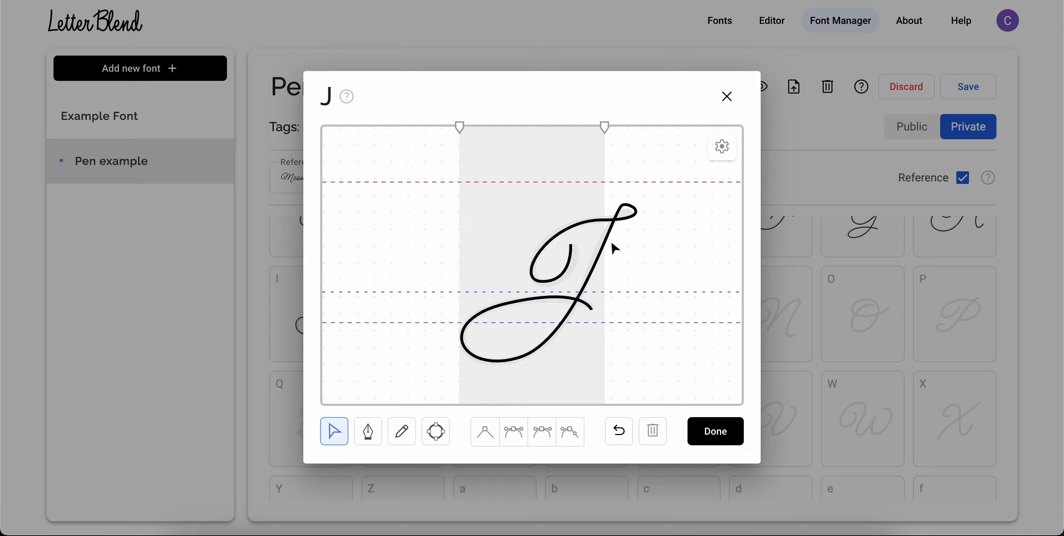
# Step: Tighten the J's top loop by repositioning its upper node and handle to match the reference
pyautogui.click(622, 216)
pyautogui.click(624, 208)
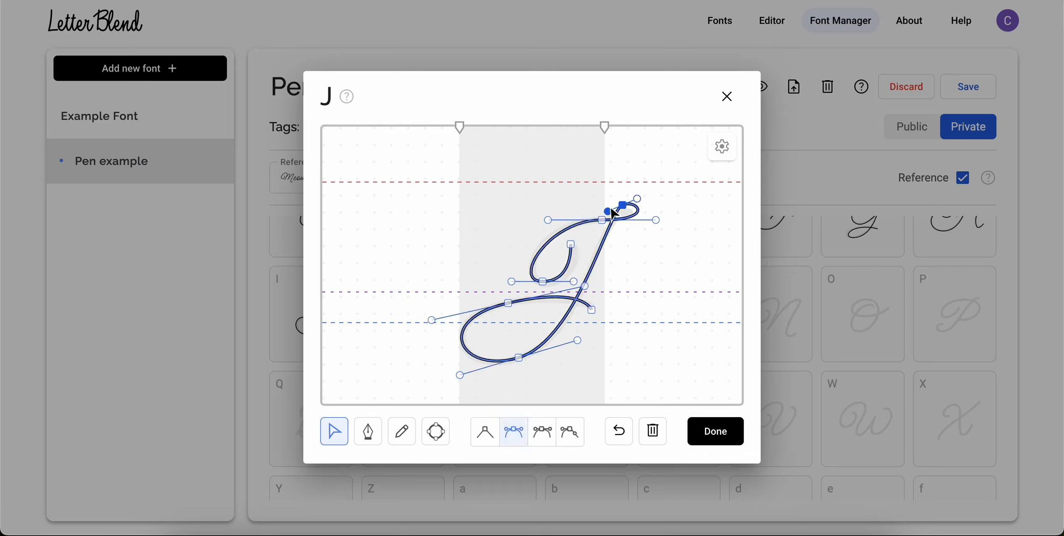
pyautogui.moveTo(623, 206); pyautogui.dragTo(633, 195)
# Step: Reshape the J's inner curl by tilting its bottom node's handles and adding a handle to its starting node, and finish the glyph
pyautogui.moveTo(512, 281); pyautogui.dragTo(516, 275)
pyautogui.click(571, 245)
pyautogui.click(514, 432)
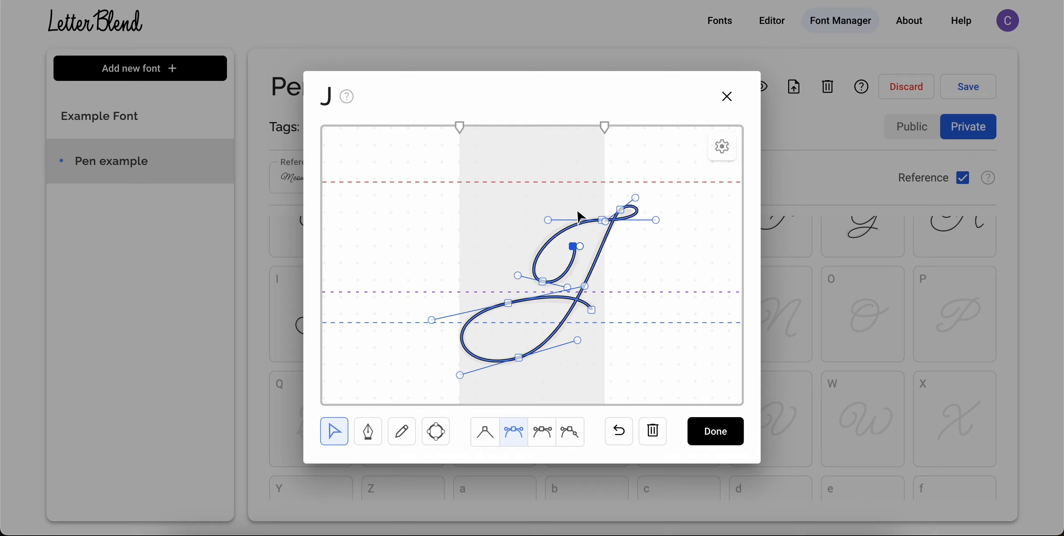
pyautogui.click(533, 230)
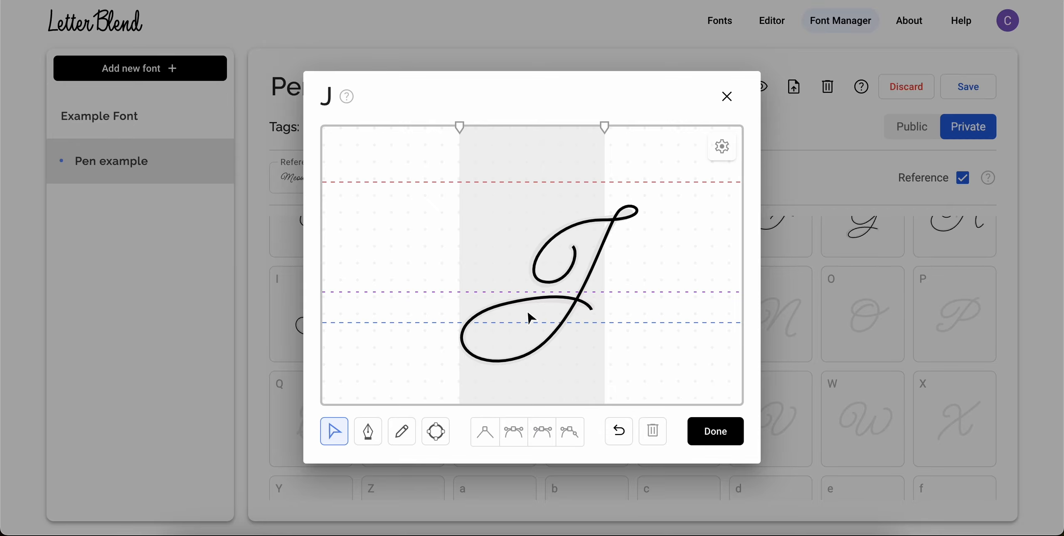
pyautogui.click(705, 432)
# Step: Open the K glyph and trace its main stem with the Pen tool, from the inner curl through the top loop to the lower-left hook
pyautogui.click(517, 334)
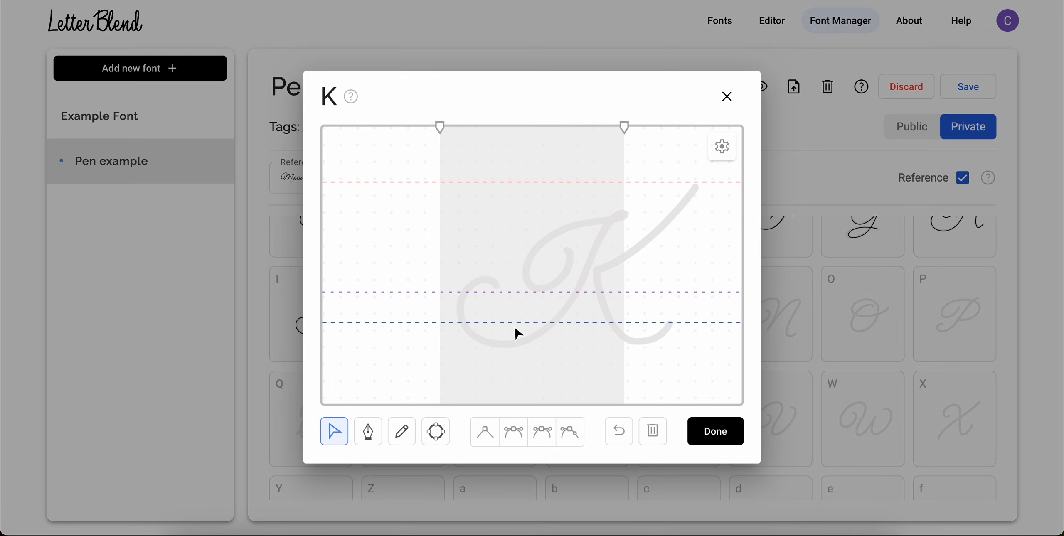
pyautogui.click(369, 432)
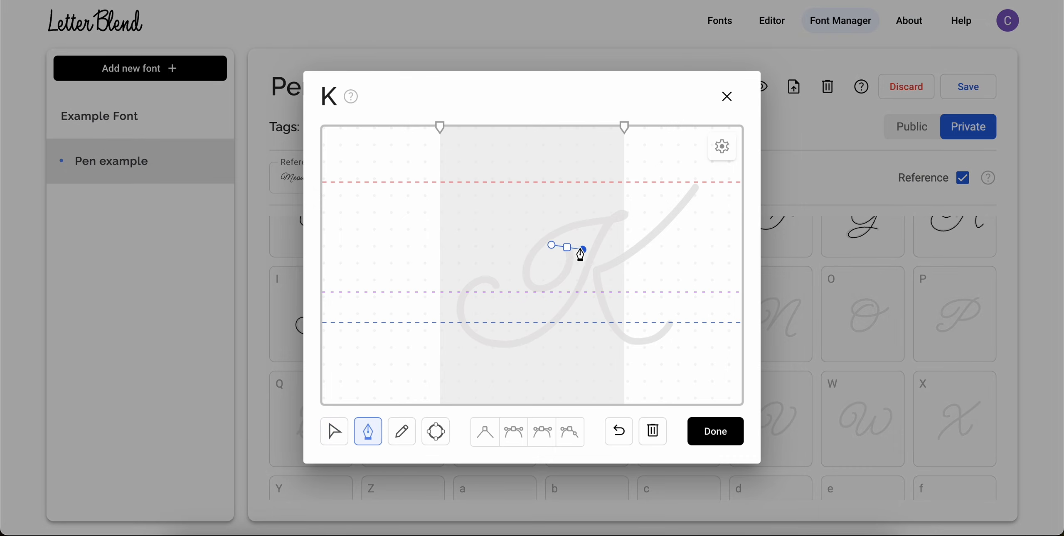
pyautogui.moveTo(532, 293); pyautogui.dragTo(510, 283)
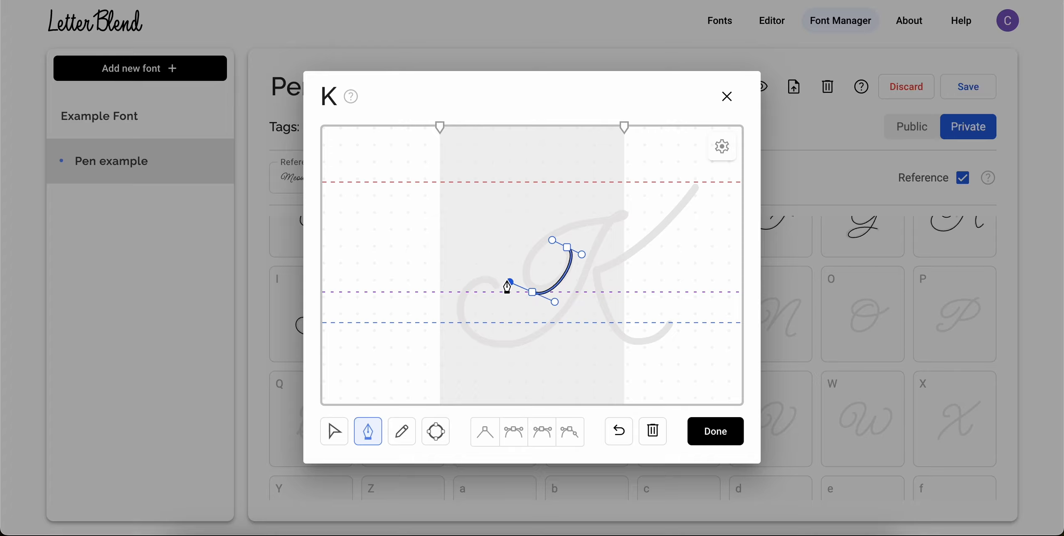
pyautogui.moveTo(599, 218)
pyautogui.mouseDown()
pyautogui.moveTo(663, 219)
pyautogui.moveTo(605, 215)
pyautogui.mouseUp()
pyautogui.moveTo(526, 342); pyautogui.dragTo(488, 346)
pyautogui.moveTo(496, 286); pyautogui.dragTo(541, 293)
# Step: Move the K stem's bottom node left, level its handles, and adjust the handle at the hook's end to follow the reference
pyautogui.click(335, 431)
pyautogui.moveTo(525, 341); pyautogui.dragTo(560, 345)
pyautogui.moveTo(505, 345); pyautogui.dragTo(508, 345)
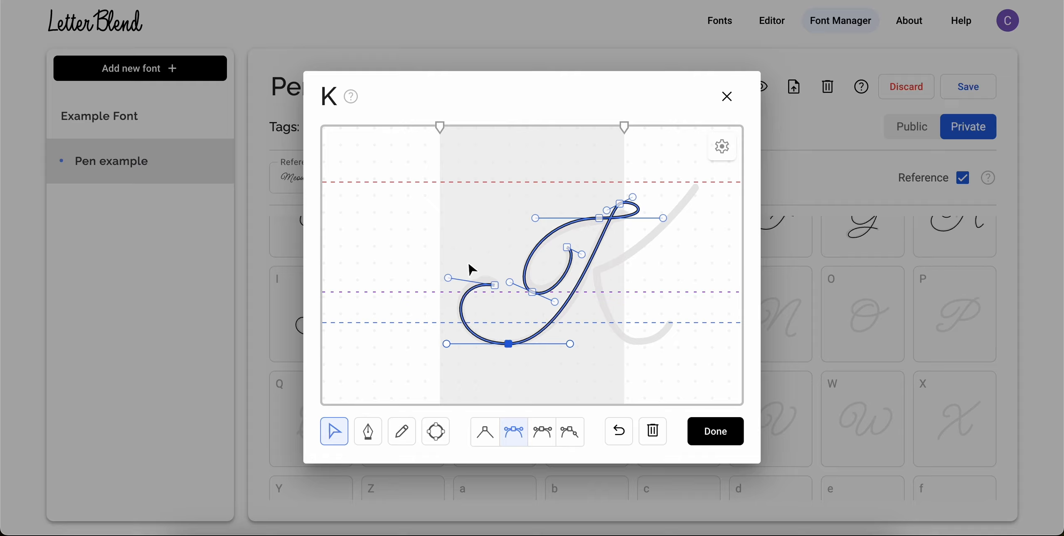
pyautogui.click(496, 286)
pyautogui.moveTo(449, 278); pyautogui.dragTo(447, 276)
# Step: Tighten the K's top loop by repositioning its nodes and handles, adjust the inner curl's bottom handles, and deselect the path
pyautogui.moveTo(627, 199)
pyautogui.mouseDown()
pyautogui.moveTo(614, 210)
pyautogui.moveTo(619, 194)
pyautogui.mouseUp()
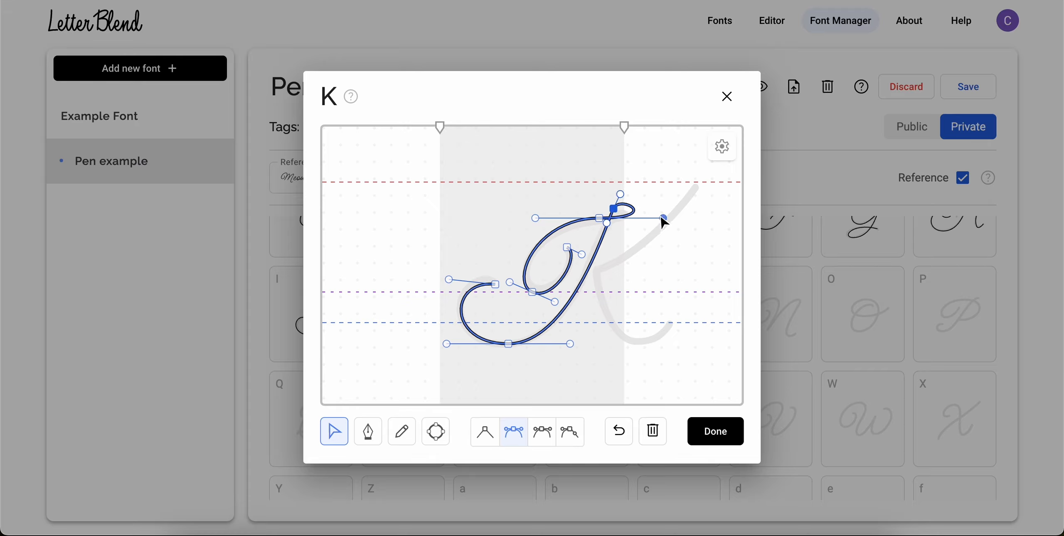
pyautogui.moveTo(663, 217)
pyautogui.mouseDown()
pyautogui.moveTo(642, 209)
pyautogui.moveTo(649, 219)
pyautogui.moveTo(590, 218)
pyautogui.mouseUp()
pyautogui.moveTo(510, 282); pyautogui.dragTo(503, 282)
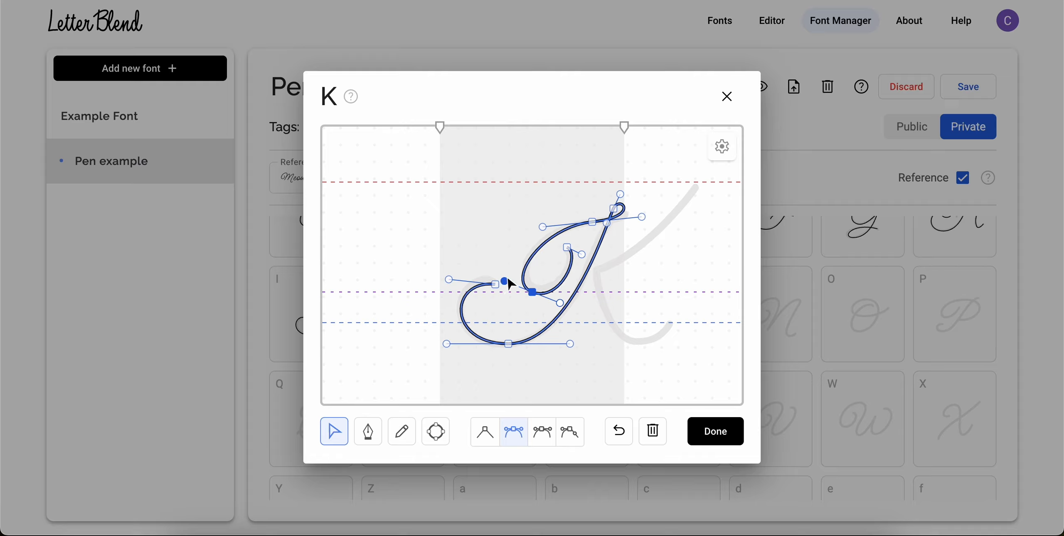
pyautogui.click(496, 237)
pyautogui.click(541, 294)
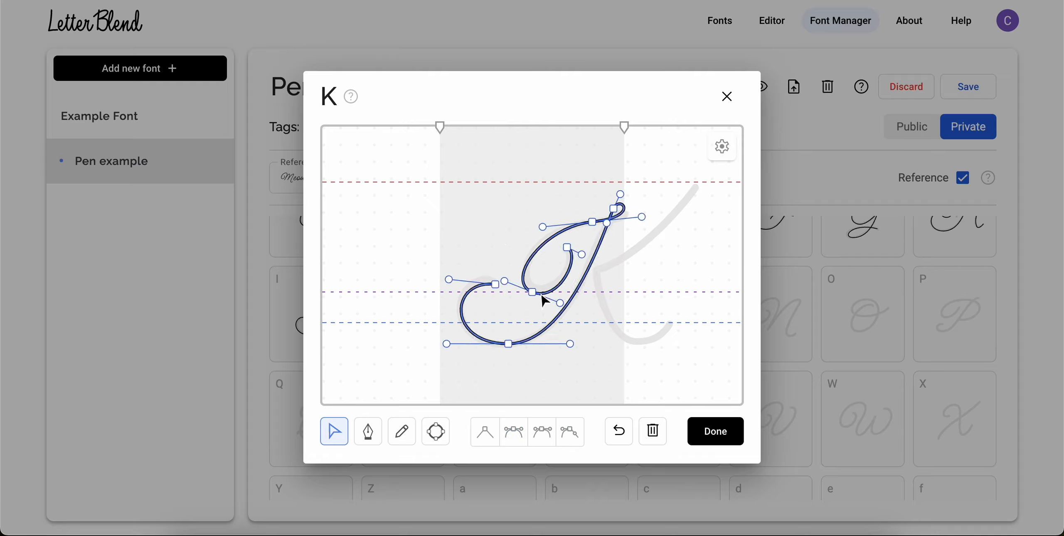
pyautogui.moveTo(560, 302); pyautogui.dragTo(557, 301)
pyautogui.click(601, 290)
pyautogui.click(602, 290)
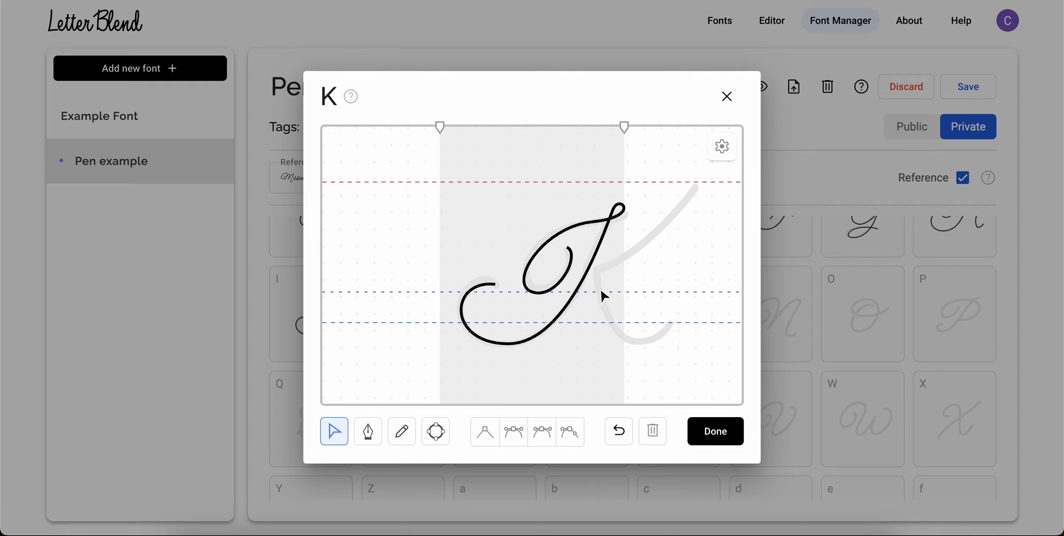
# Step: Trace the K's arm and leg as one Pen path, from the upper-right tip through the middle junction to the lower hooked end
pyautogui.click(368, 431)
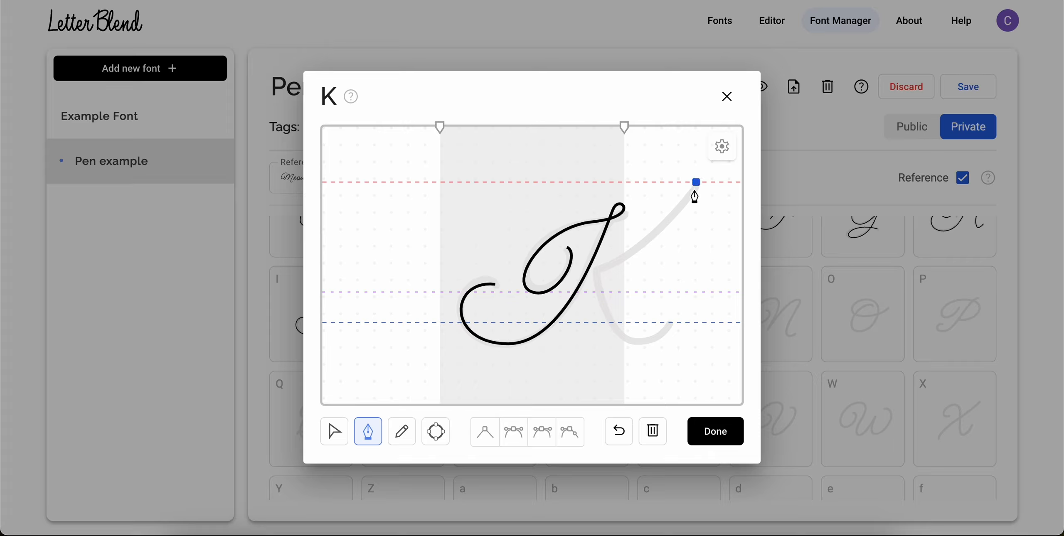
pyautogui.moveTo(598, 270); pyautogui.dragTo(632, 270)
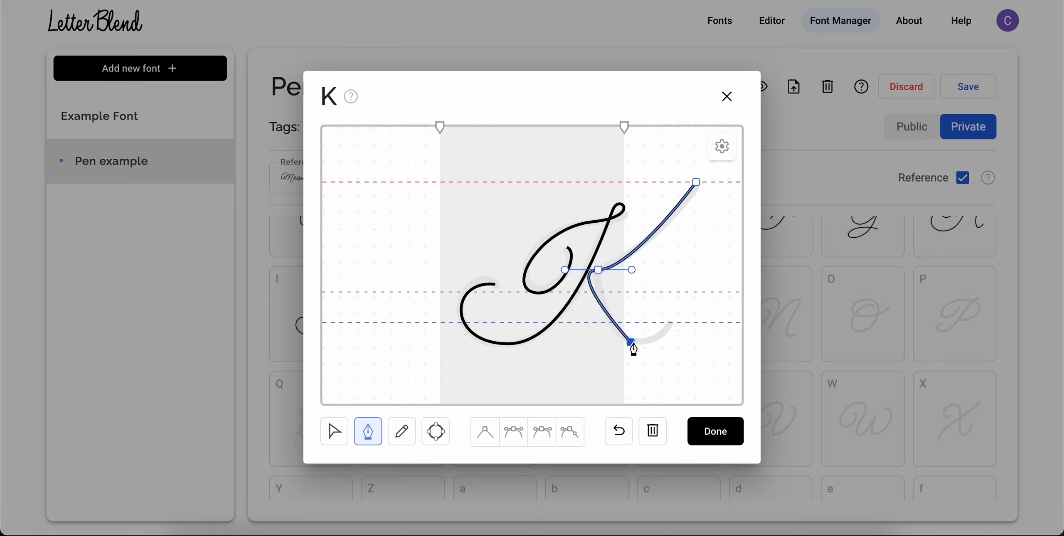
pyautogui.moveTo(631, 343); pyautogui.dragTo(649, 346)
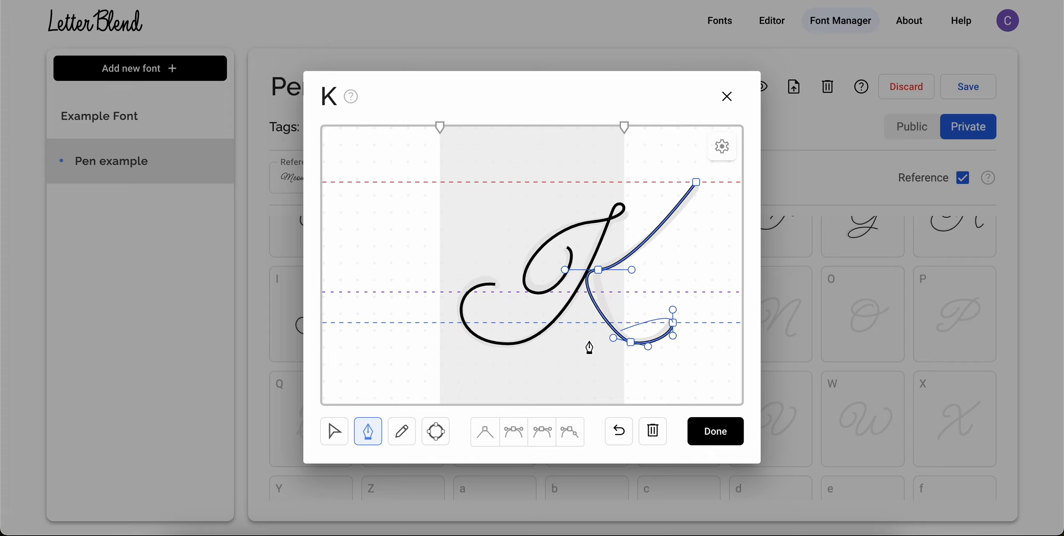
# Step: Reshape the K's arm and leg by lowering the junction's leg handle, adding a handle at the upper-right tip, and lengthening the bottom node's left handle
pyautogui.click(334, 431)
pyautogui.click(598, 270)
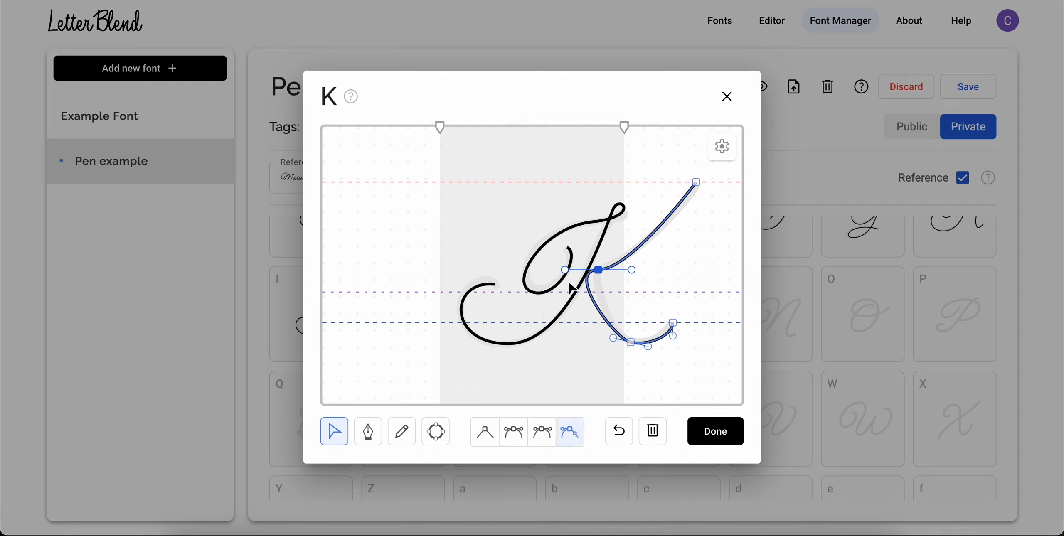
pyautogui.moveTo(565, 270)
pyautogui.mouseDown()
pyautogui.moveTo(586, 274)
pyautogui.moveTo(600, 295)
pyautogui.mouseUp()
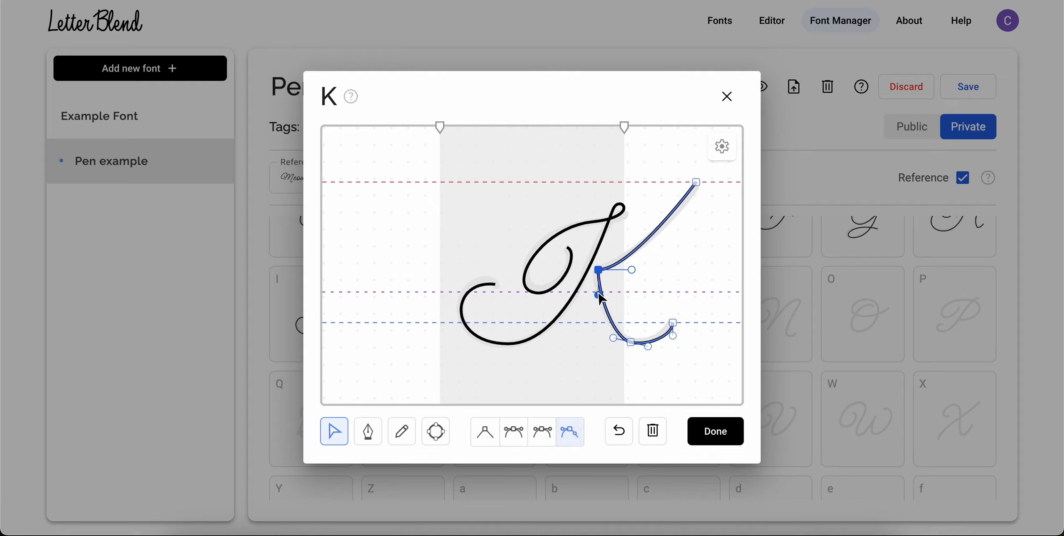
pyautogui.click(697, 183)
pyautogui.click(514, 432)
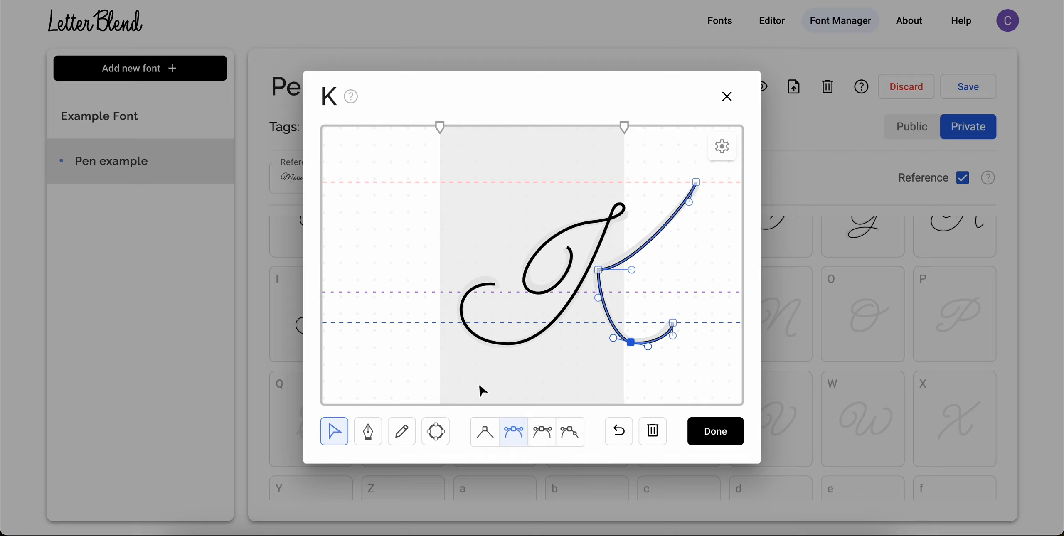
pyautogui.moveTo(613, 338); pyautogui.dragTo(605, 333)
pyautogui.click(622, 363)
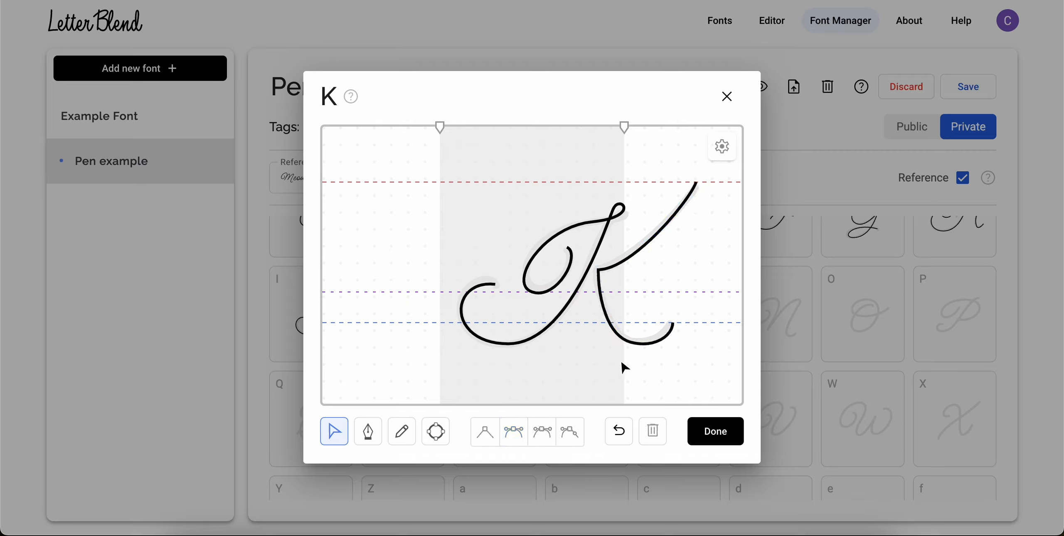
# Step: Shift the K's arm-and-leg path left to meet the stem, nudge the leg's hooked end to fit, and finish the glyph
pyautogui.moveTo(597, 286); pyautogui.dragTo(600, 289)
pyautogui.moveTo(601, 272); pyautogui.dragTo(588, 271)
pyautogui.click(621, 283)
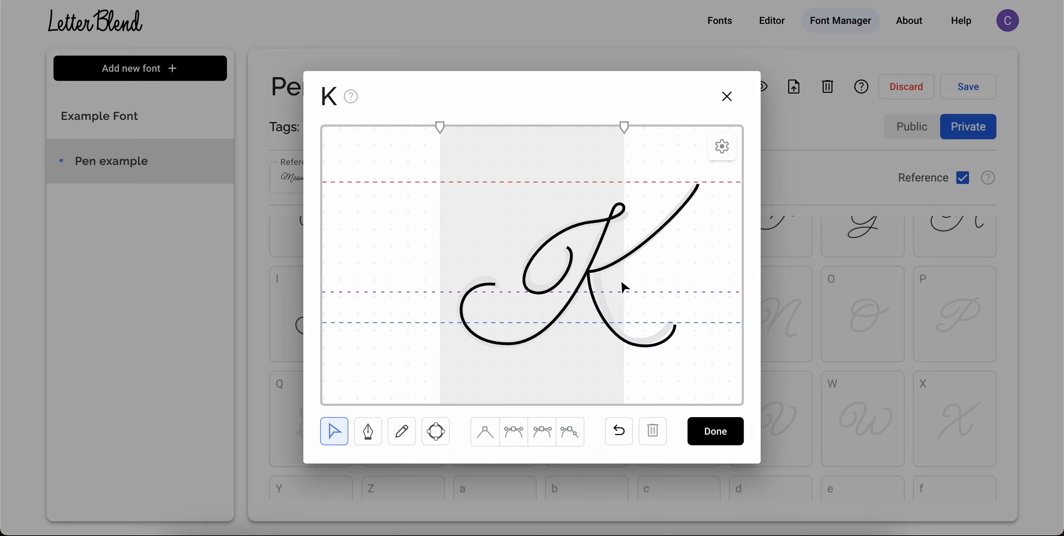
pyautogui.click(671, 334)
pyautogui.click(675, 324)
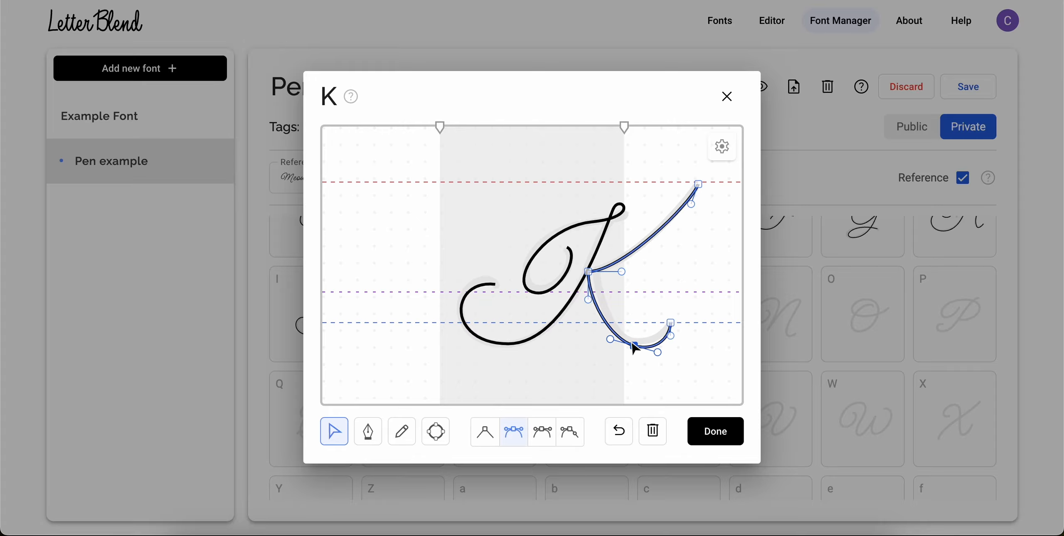
pyautogui.click(681, 314)
pyautogui.click(710, 449)
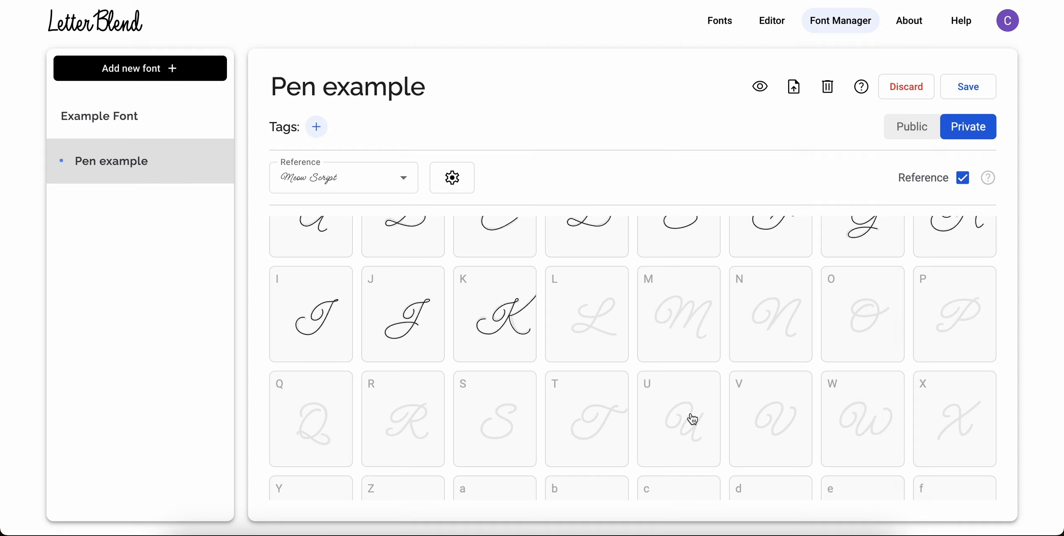
# Step: Open the L glyph and trace it as one Pen path, from the upper-left curl through the top and lower-left loops to the tail
pyautogui.click(624, 328)
pyautogui.click(363, 436)
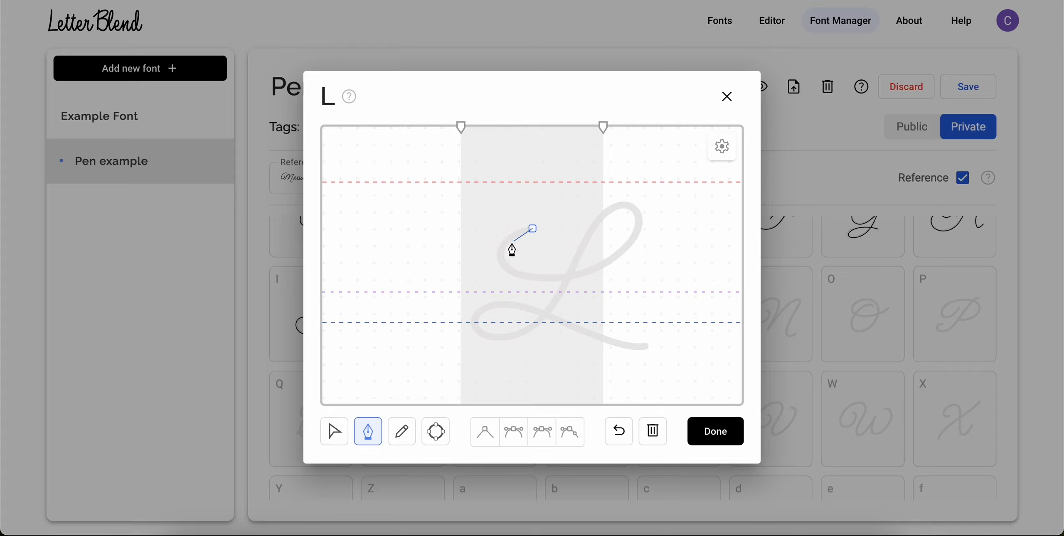
pyautogui.moveTo(504, 265); pyautogui.dragTo(513, 292)
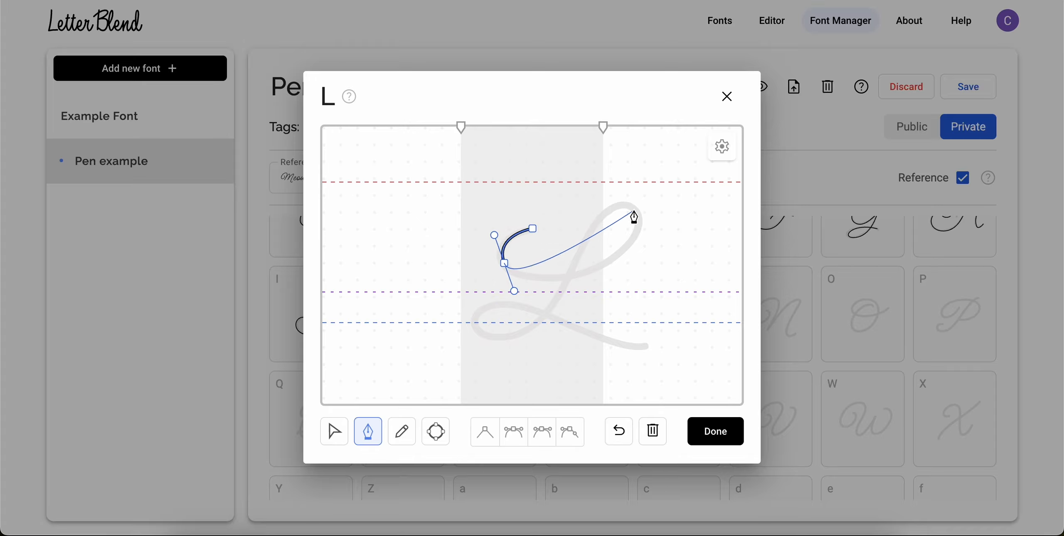
pyautogui.moveTo(635, 210); pyautogui.dragTo(618, 146)
pyautogui.moveTo(510, 337); pyautogui.dragTo(468, 329)
pyautogui.moveTo(560, 318); pyautogui.dragTo(658, 347)
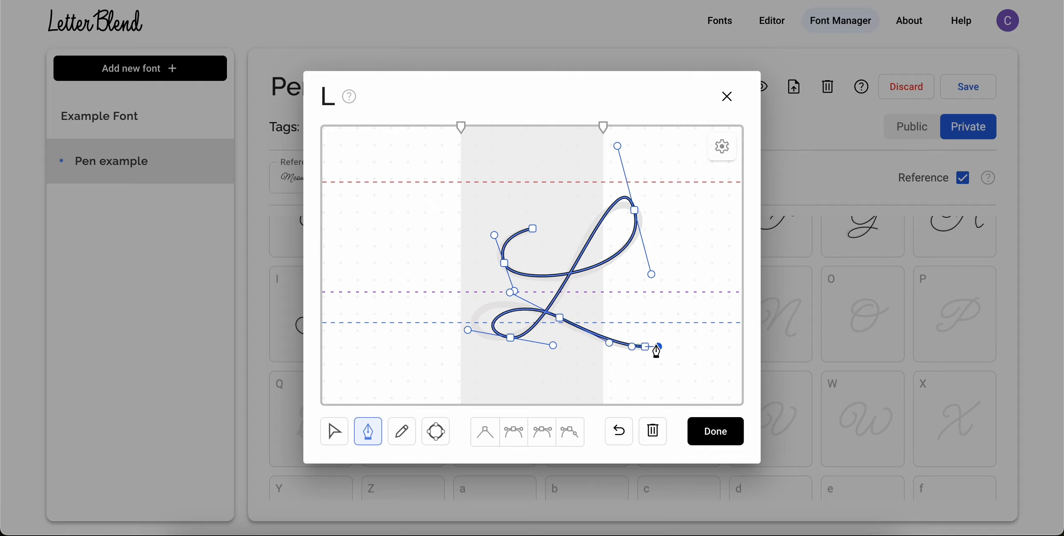
# Step: Tilt and shorten the handles of the L's top-loop node, and adjust the bottom node of the lower-left loop
pyautogui.click(335, 431)
pyautogui.moveTo(508, 338); pyautogui.dragTo(498, 339)
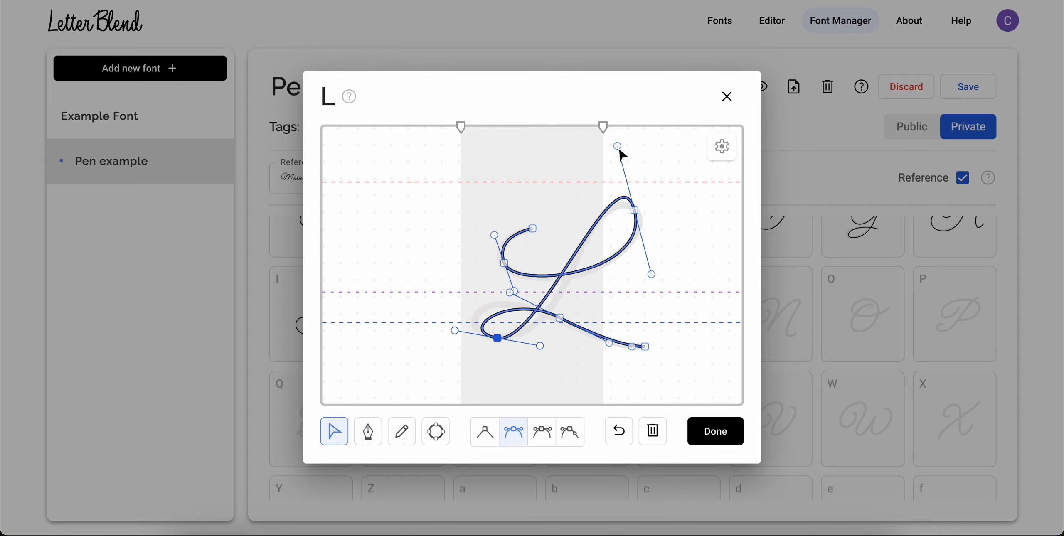
pyautogui.moveTo(620, 150); pyautogui.dragTo(601, 176)
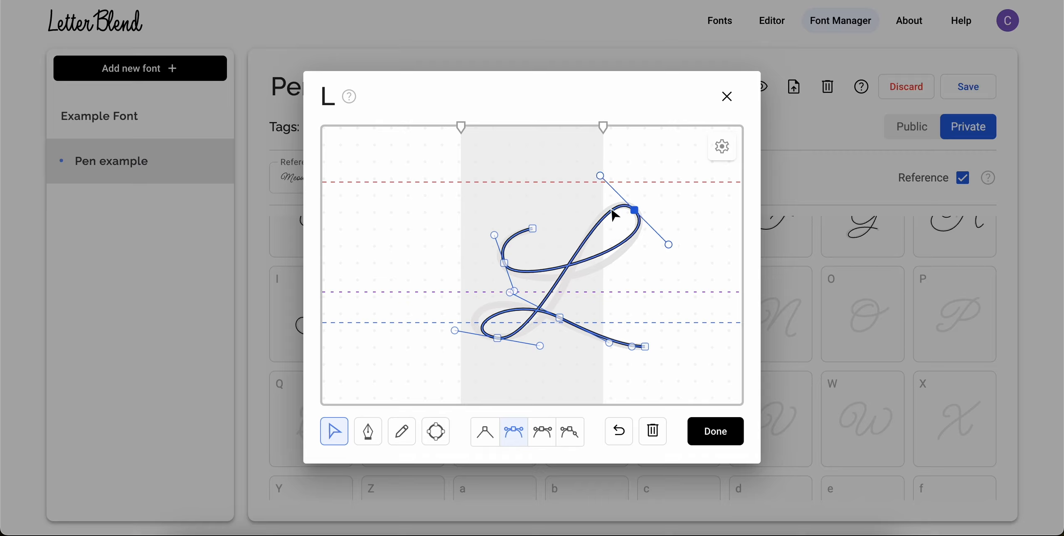
pyautogui.moveTo(630, 211); pyautogui.dragTo(628, 209)
pyautogui.moveTo(502, 335); pyautogui.dragTo(513, 335)
# Step: Add a smooth node on the right side of the L's upper bowl, and adjust the handles there and at the lower-left loop
pyautogui.click(368, 431)
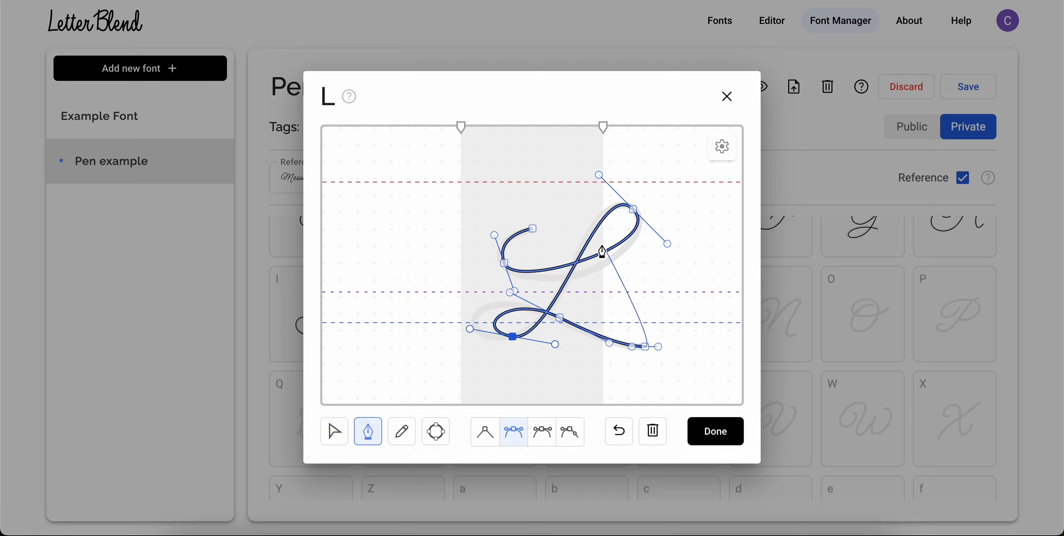
pyautogui.click(334, 431)
pyautogui.moveTo(610, 249); pyautogui.dragTo(636, 243)
pyautogui.click(512, 434)
pyautogui.moveTo(517, 338)
pyautogui.mouseDown()
pyautogui.moveTo(495, 340)
pyautogui.moveTo(510, 338)
pyautogui.moveTo(497, 304)
pyautogui.moveTo(477, 336)
pyautogui.moveTo(465, 334)
pyautogui.mouseUp()
# Step: Add a node at the top of the L's lower-left loop, move it left, angle the bottom node's handles, and deselect the path
pyautogui.click(369, 432)
pyautogui.click(512, 311)
pyautogui.click(334, 432)
pyautogui.moveTo(510, 303); pyautogui.dragTo(487, 303)
pyautogui.moveTo(510, 339); pyautogui.dragTo(481, 354)
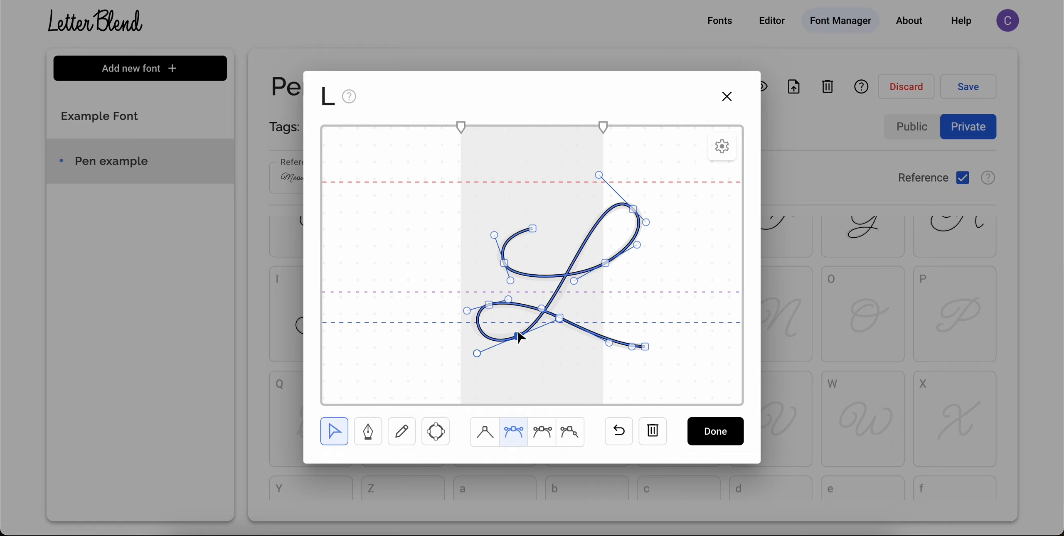
pyautogui.click(570, 353)
pyautogui.click(609, 325)
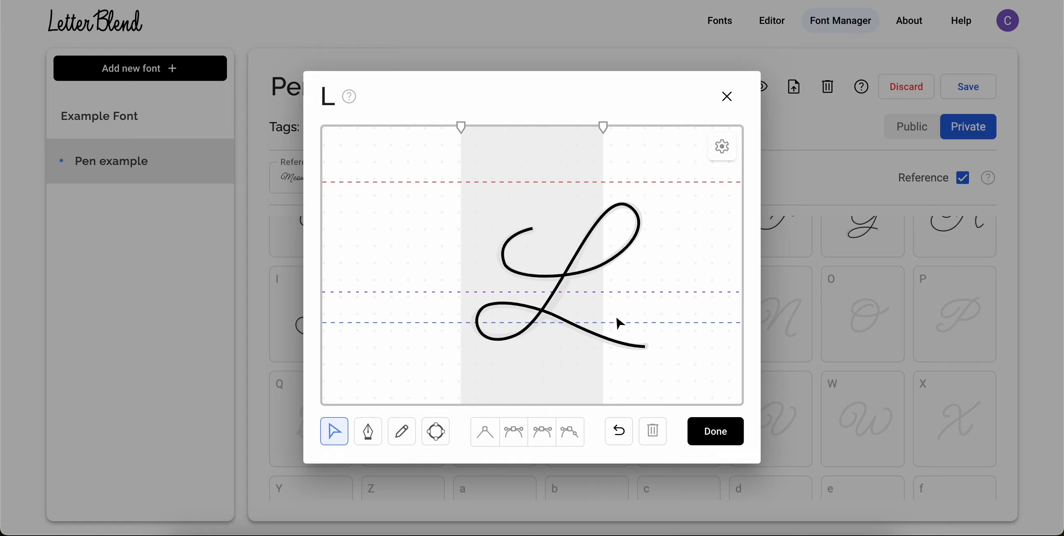
# Step: Smooth the L's tail by adjusting its node handles, shift the lower loop's bottom node up and right, and finish the glyph
pyautogui.click(630, 344)
pyautogui.moveTo(612, 343); pyautogui.dragTo(597, 330)
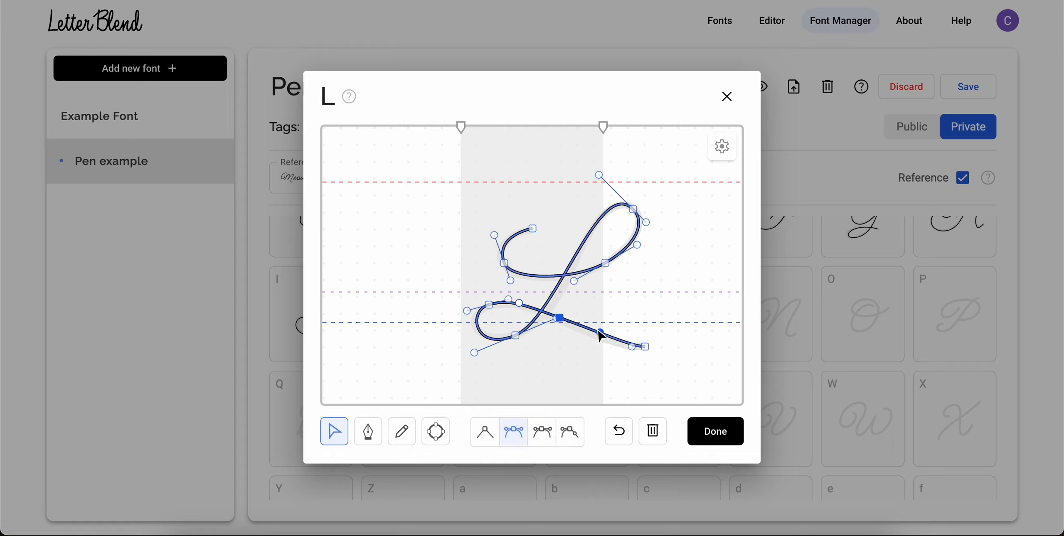
pyautogui.click(620, 351)
pyautogui.click(585, 361)
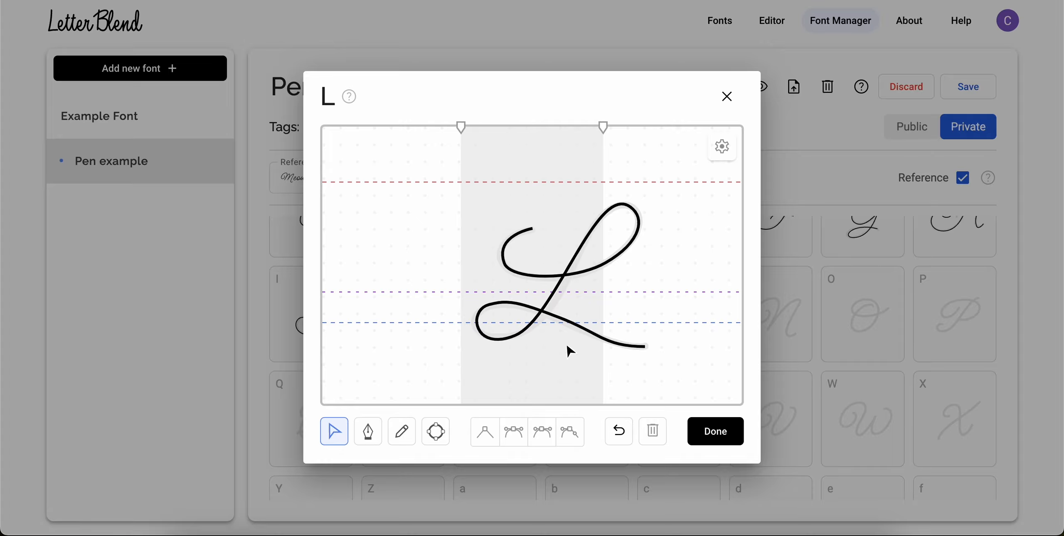
pyautogui.click(554, 310)
pyautogui.click(525, 332)
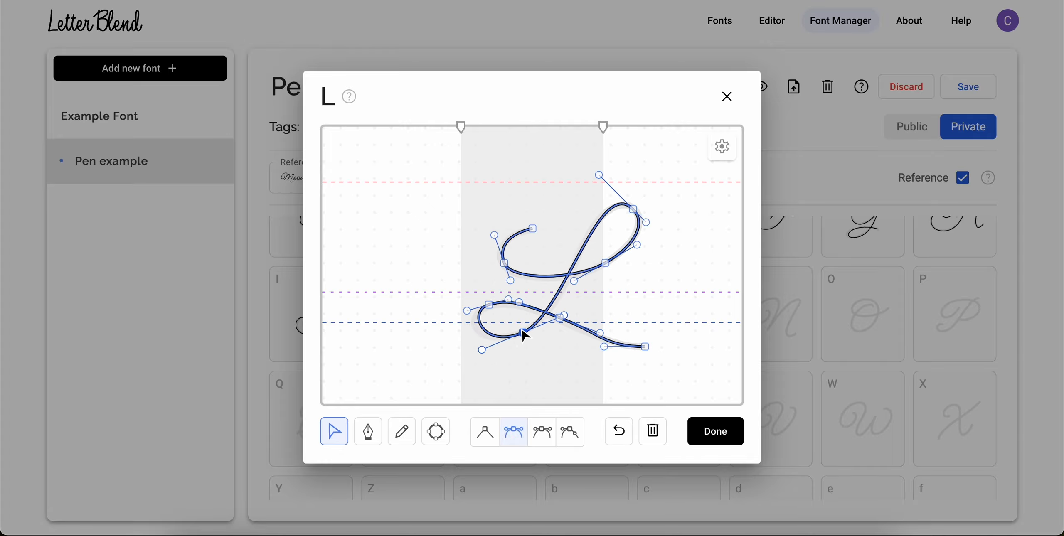
pyautogui.click(515, 359)
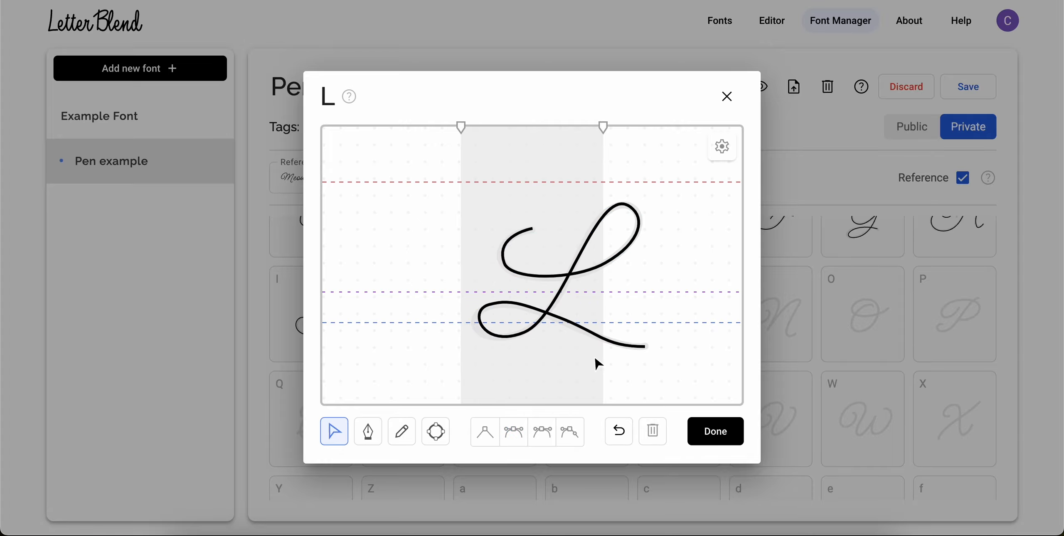
pyautogui.click(716, 432)
# Step: Open the M glyph and trace it as one Pen path, from the inner curl through the three arches to the lower-right hook
pyautogui.click(701, 333)
pyautogui.click(368, 432)
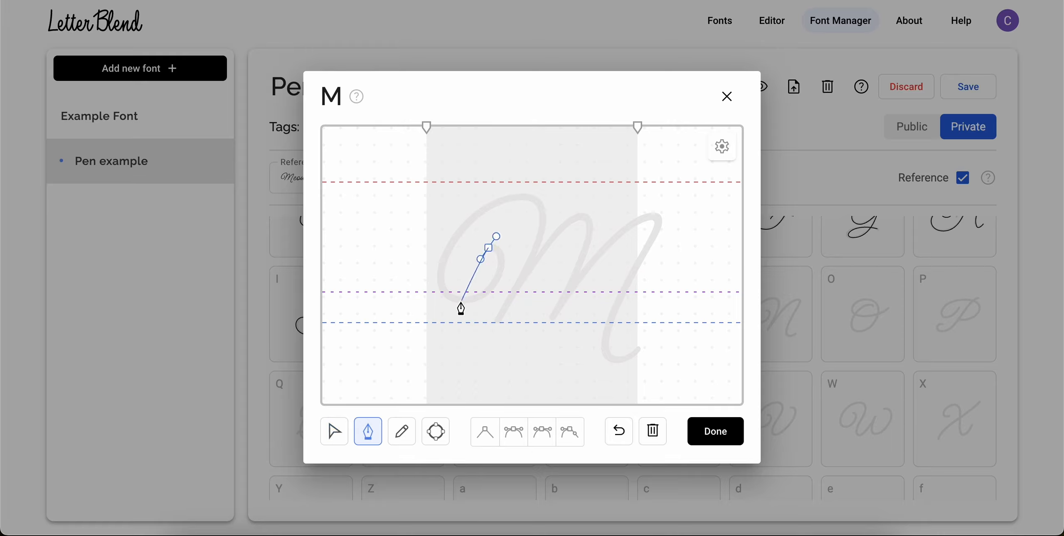
pyautogui.moveTo(462, 302); pyautogui.dragTo(421, 301)
pyautogui.moveTo(535, 197); pyautogui.dragTo(688, 231)
pyautogui.click(496, 322)
pyautogui.click(551, 318)
pyautogui.moveTo(610, 357)
pyautogui.mouseDown()
pyautogui.moveTo(627, 405)
pyautogui.moveTo(630, 368)
pyautogui.mouseUp()
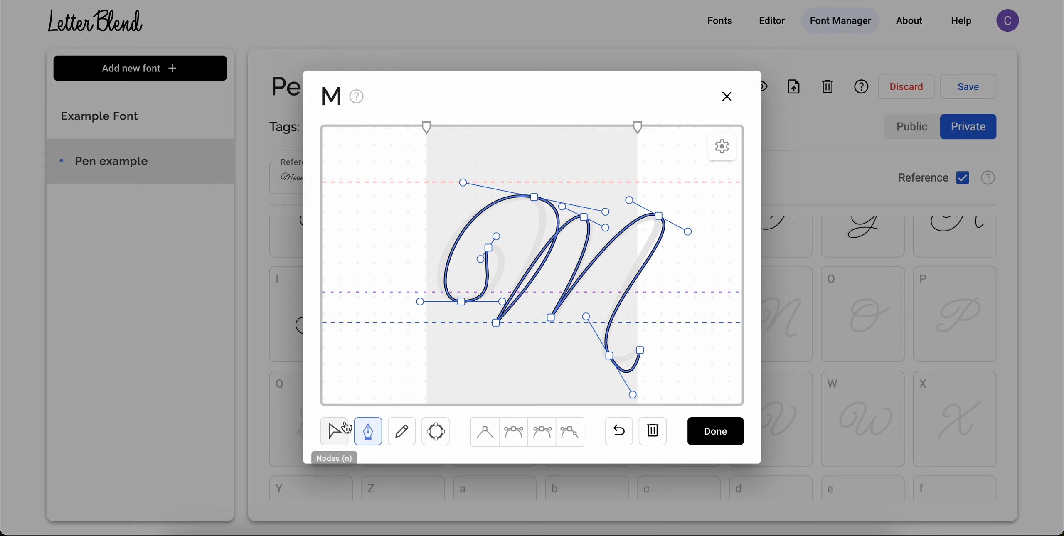
# Step: Give the M's first lower corner independent handles and pull its right handle up along the stroke
pyautogui.click(337, 431)
pyautogui.click(496, 323)
pyautogui.click(572, 436)
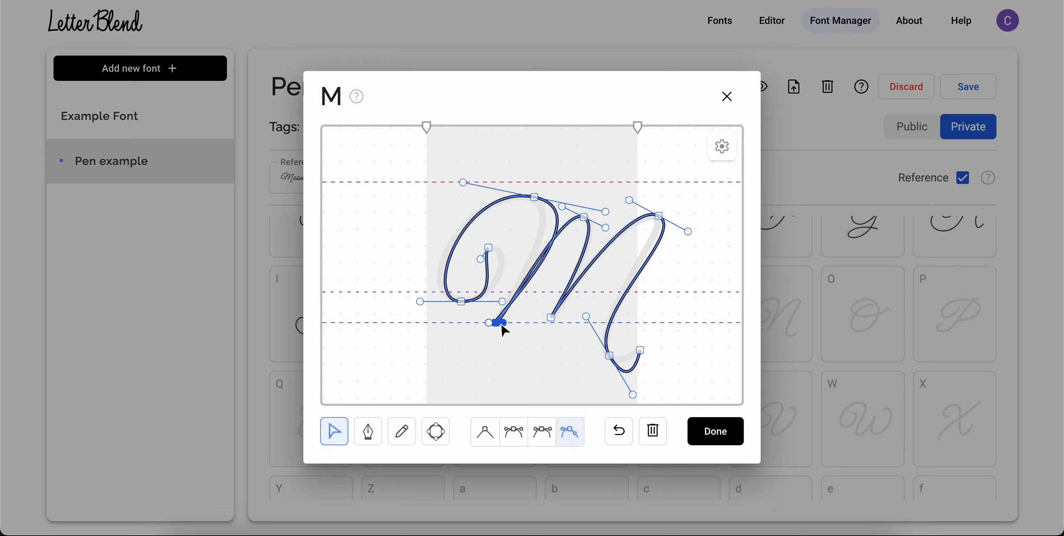
pyautogui.moveTo(502, 323); pyautogui.dragTo(504, 308)
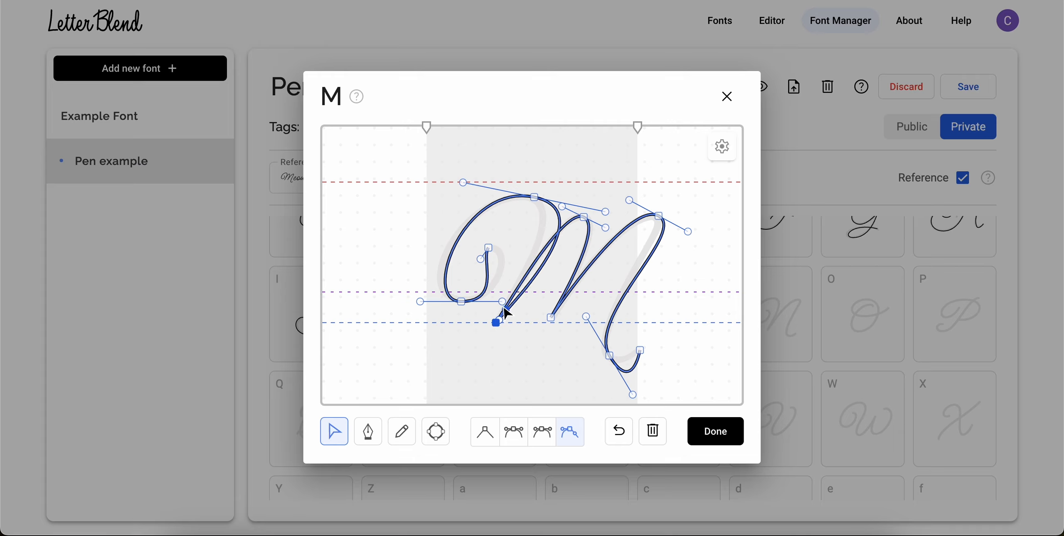
# Step: Move the M's first arch node left with level handles, then shape the left bowl and inner curl with their node and handles
pyautogui.moveTo(530, 195); pyautogui.dragTo(517, 200)
pyautogui.press('super+z')
pyautogui.moveTo(586, 212); pyautogui.dragTo(517, 191)
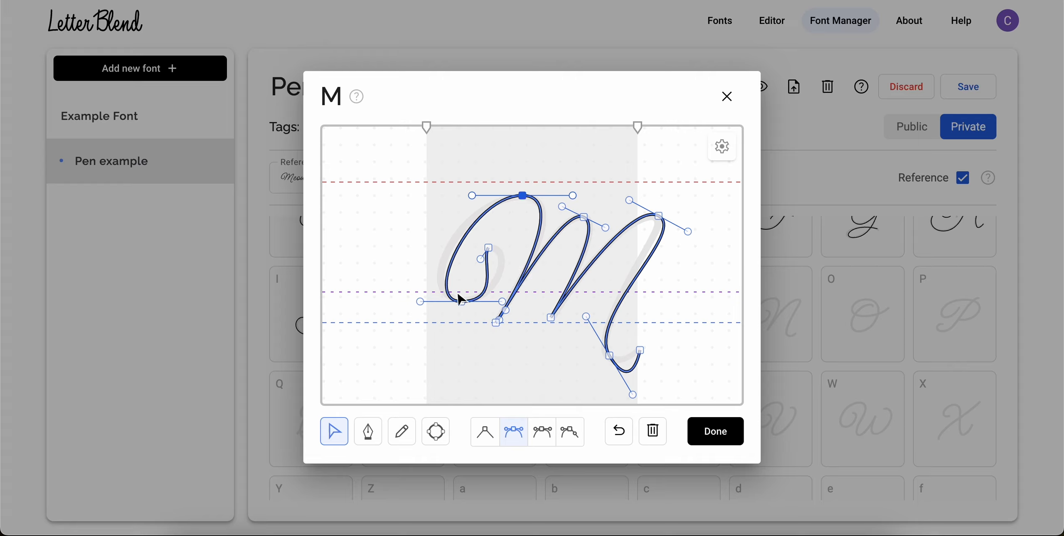
pyautogui.moveTo(420, 301); pyautogui.dragTo(453, 299)
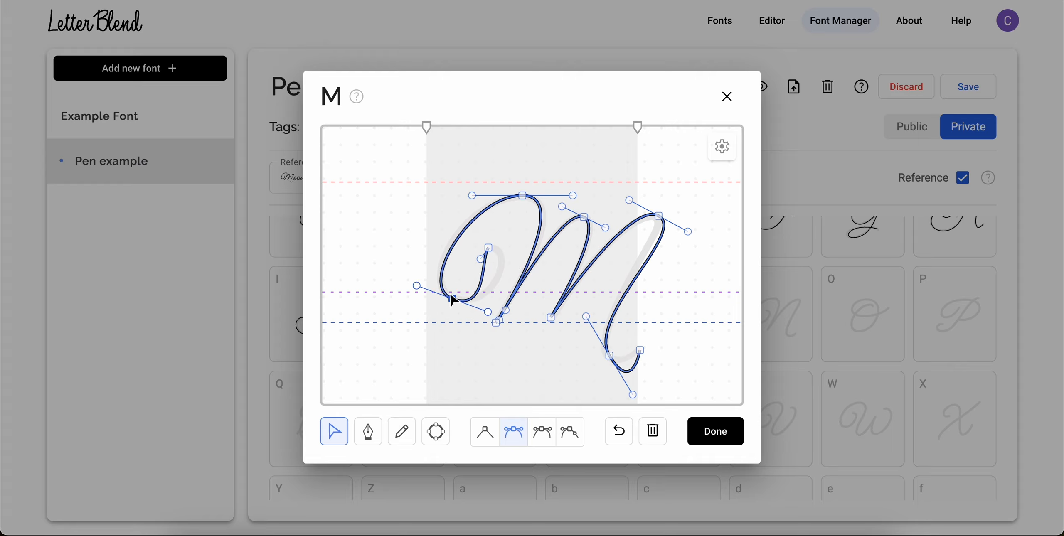
pyautogui.moveTo(482, 259); pyautogui.dragTo(513, 247)
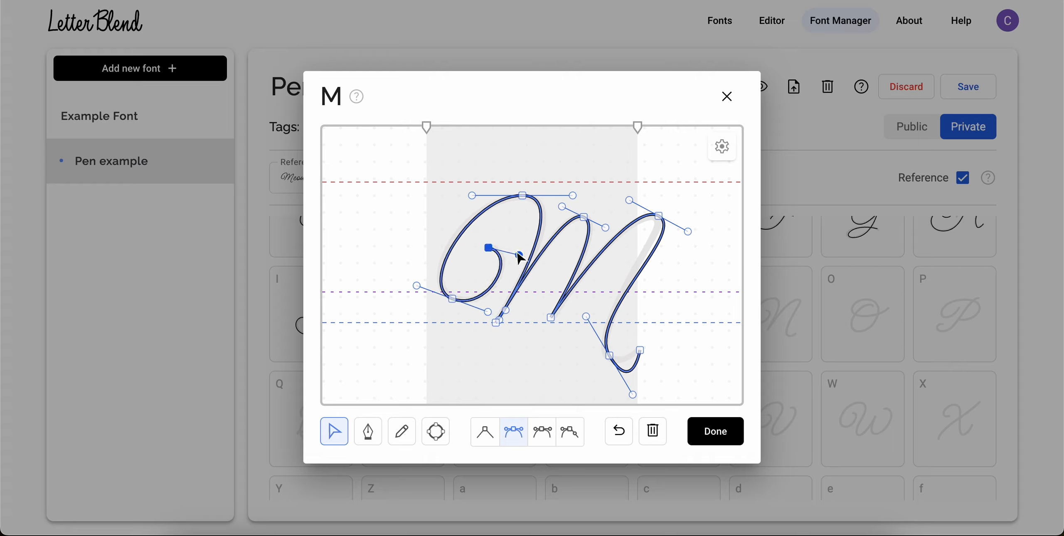
# Step: Refine the M's last arch and lower-right hook by moving their nodes and re-angling the handles, and finish the glyph
pyautogui.moveTo(688, 232); pyautogui.dragTo(684, 227)
pyautogui.moveTo(633, 395)
pyautogui.mouseDown()
pyautogui.moveTo(595, 333)
pyautogui.moveTo(608, 355)
pyautogui.moveTo(603, 328)
pyautogui.mouseUp()
pyautogui.moveTo(622, 360); pyautogui.dragTo(593, 372)
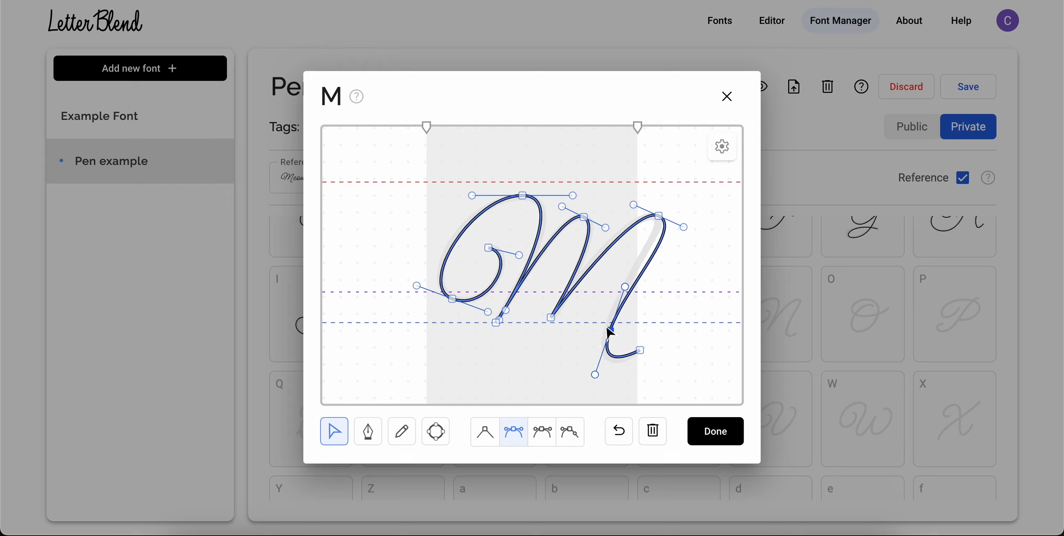
pyautogui.moveTo(607, 328); pyautogui.dragTo(606, 330)
pyautogui.moveTo(684, 227); pyautogui.dragTo(655, 217)
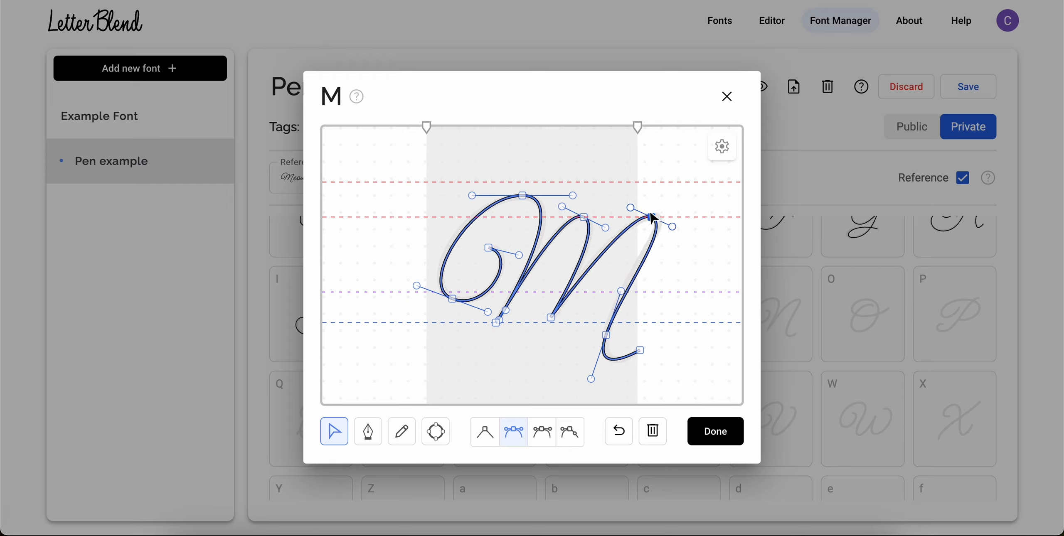
pyautogui.click(668, 285)
pyautogui.click(717, 438)
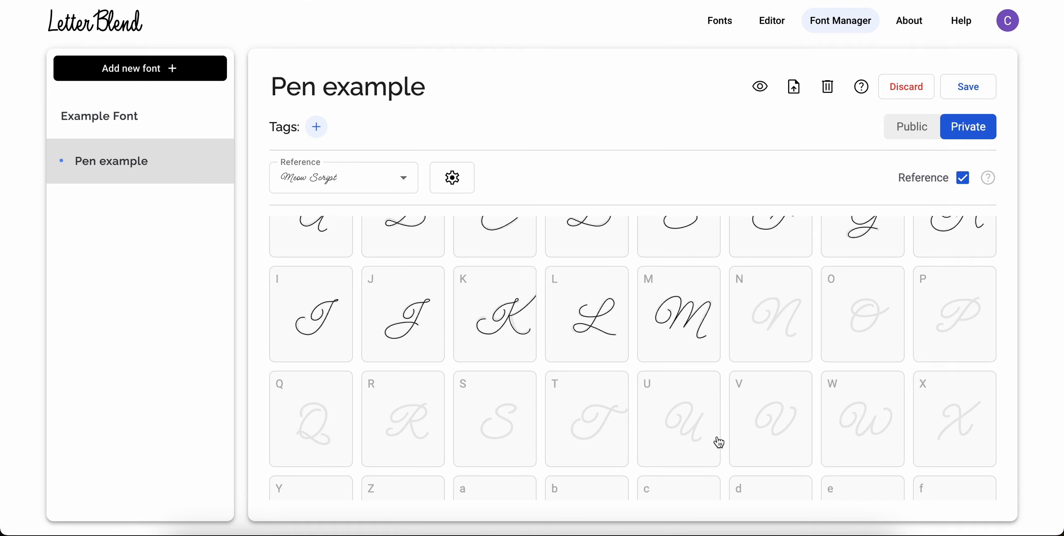
# Step: Open the N glyph and trace it as one Pen path, from the inner curl through both arches to the lower-right hook
pyautogui.click(753, 311)
pyautogui.click(371, 428)
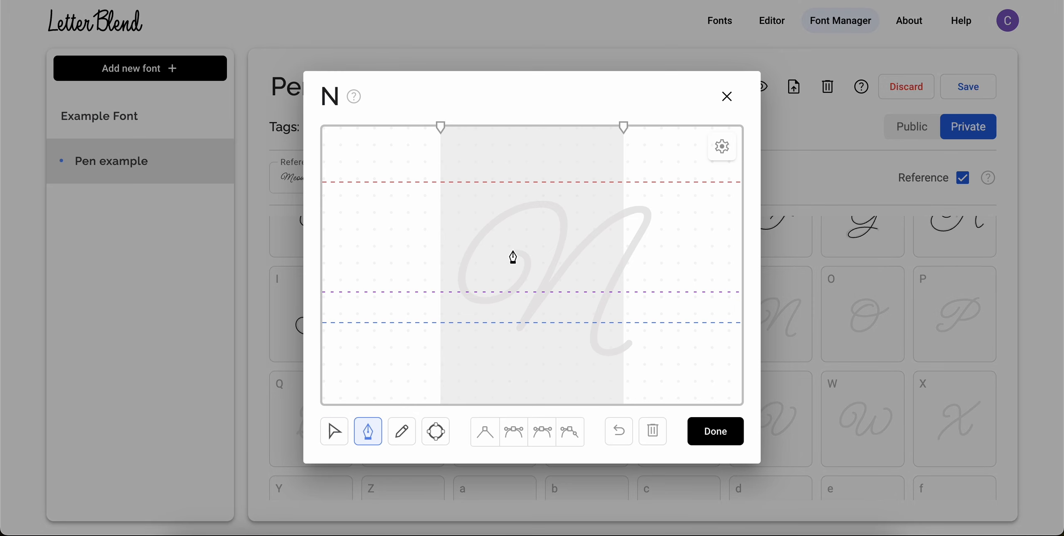
pyautogui.moveTo(482, 300); pyautogui.dragTo(437, 307)
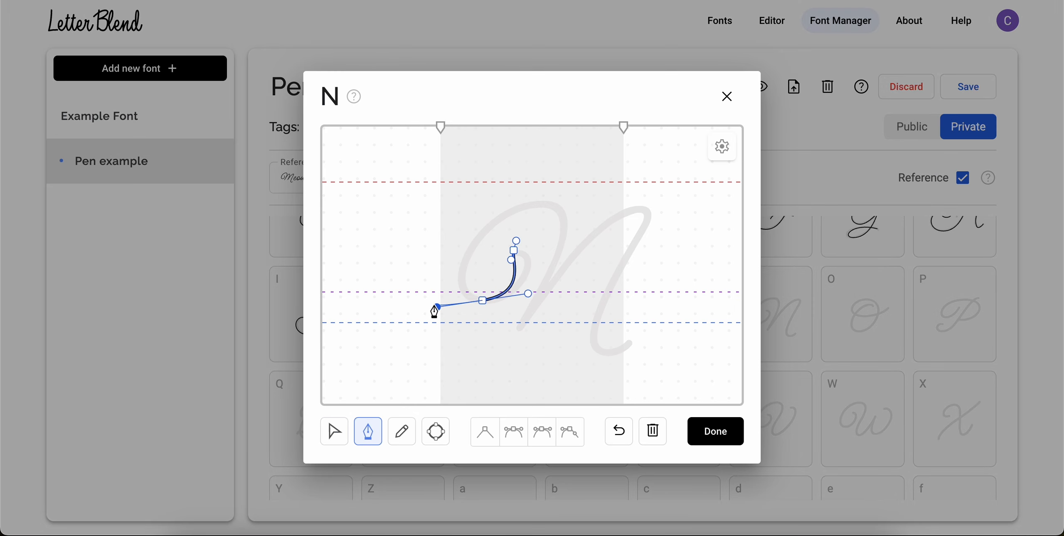
pyautogui.moveTo(554, 205)
pyautogui.mouseDown()
pyautogui.moveTo(624, 205)
pyautogui.moveTo(624, 221)
pyautogui.moveTo(687, 229)
pyautogui.mouseUp()
pyautogui.click(518, 329)
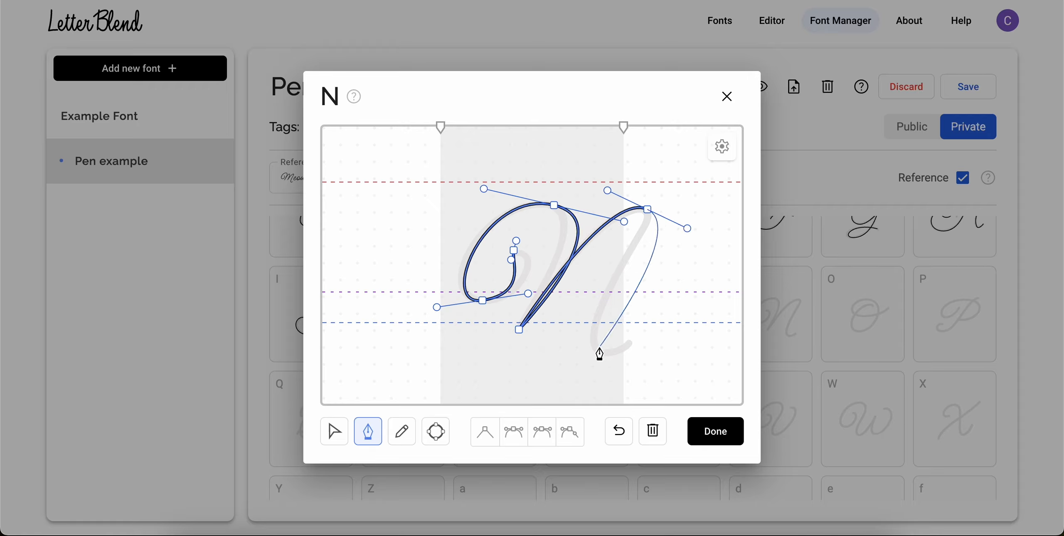
pyautogui.moveTo(599, 351); pyautogui.dragTo(610, 371)
# Step: Move the N's right arch node slightly left with shorter handles, and raise the hook's node and steepen its handles
pyautogui.press('v')
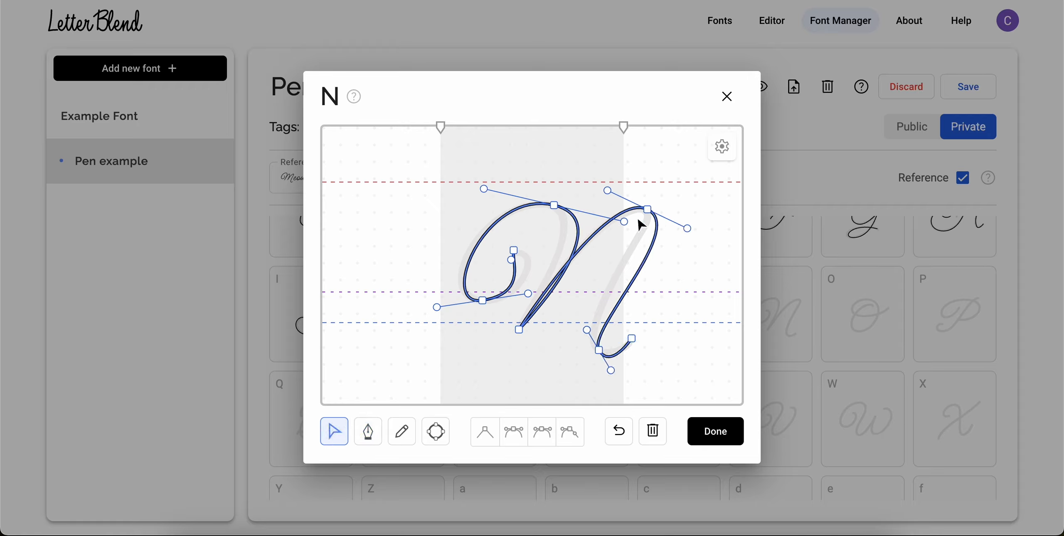
pyautogui.moveTo(687, 229); pyautogui.dragTo(643, 209)
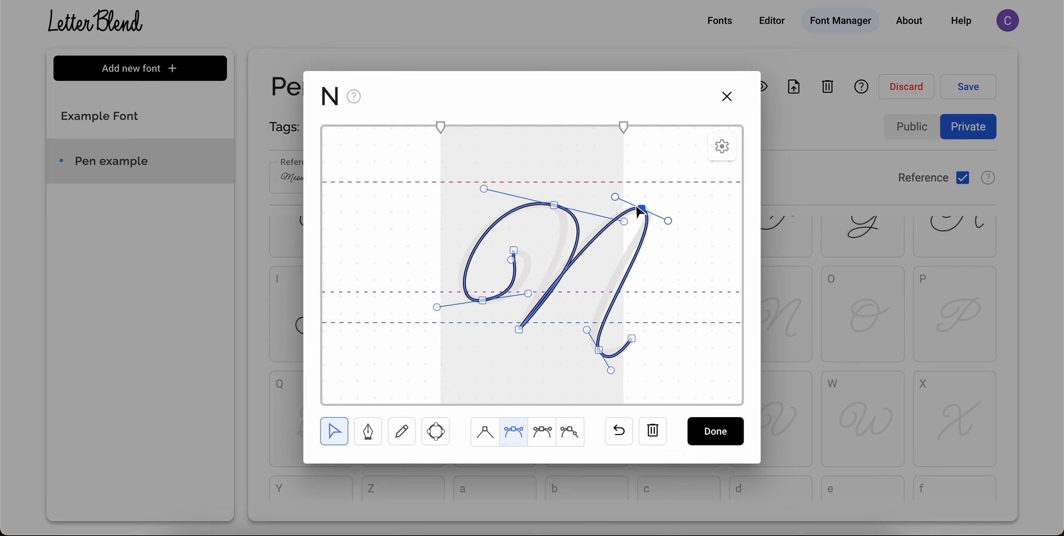
pyautogui.click(599, 350)
pyautogui.moveTo(599, 352); pyautogui.dragTo(604, 376)
pyautogui.moveTo(668, 220); pyautogui.dragTo(667, 218)
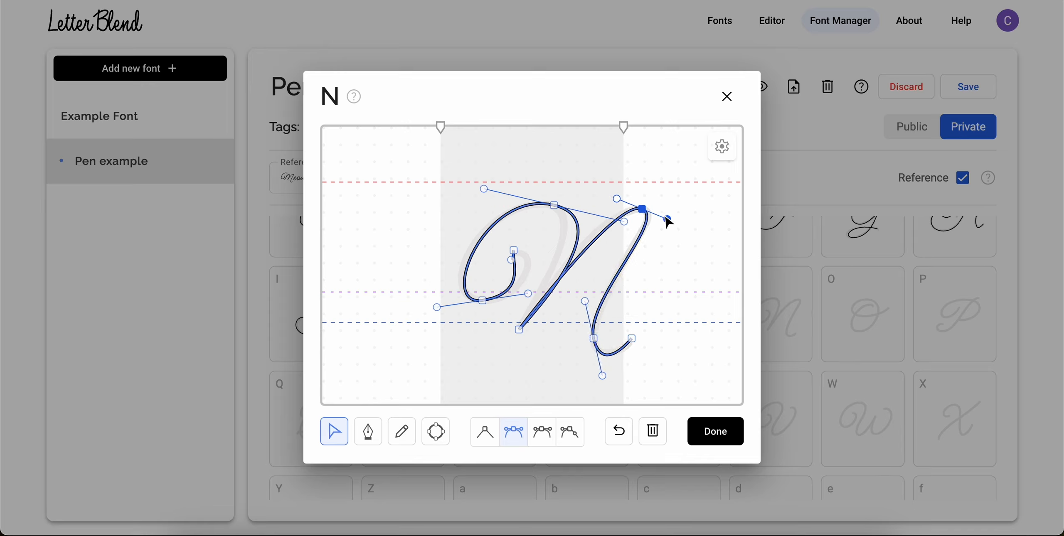
# Step: Change the handle type of the N's lower valley node and adjust it slightly, and move the left arch node left with shorter handles
pyautogui.click(521, 330)
pyautogui.click(570, 432)
pyautogui.moveTo(527, 331); pyautogui.dragTo(514, 329)
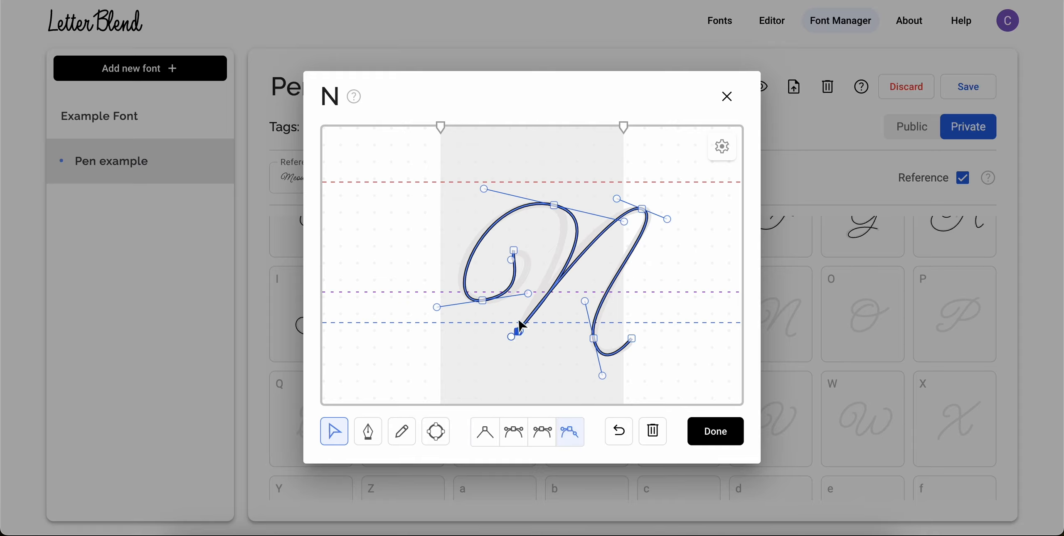
pyautogui.moveTo(619, 219); pyautogui.dragTo(550, 204)
pyautogui.press('super+z')
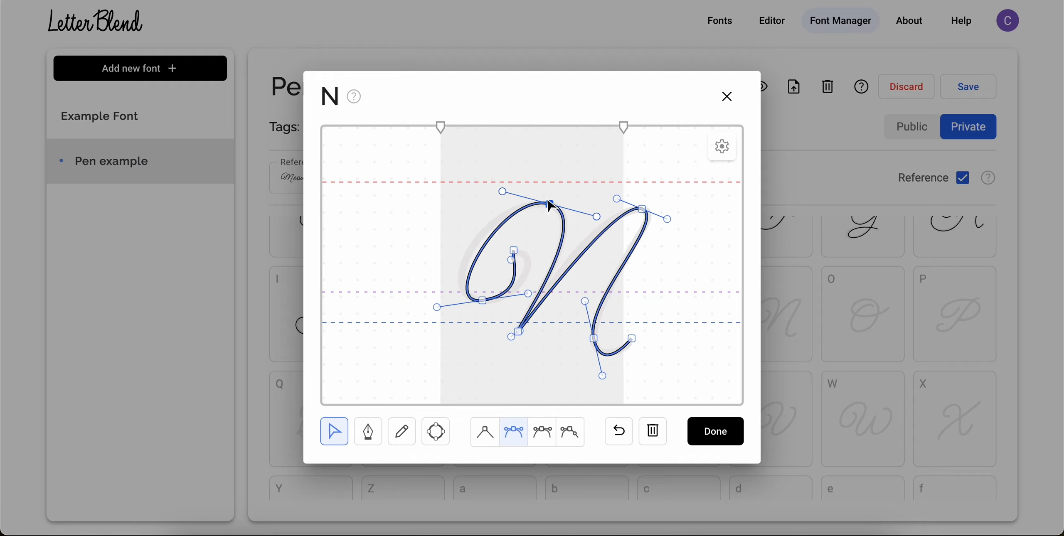
# Step: Move the N's left bowl node left with re-angled handles, and extend the inner curl's end handle horizontally to the right
pyautogui.moveTo(528, 294); pyautogui.dragTo(466, 295)
pyautogui.hotkey('ctrl', 'z')
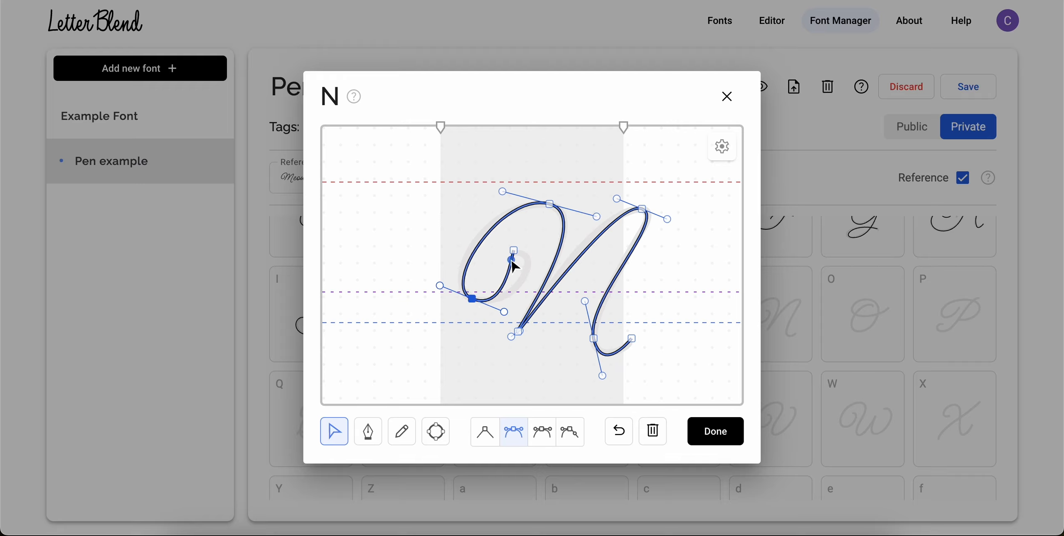
pyautogui.moveTo(509, 258); pyautogui.dragTo(555, 252)
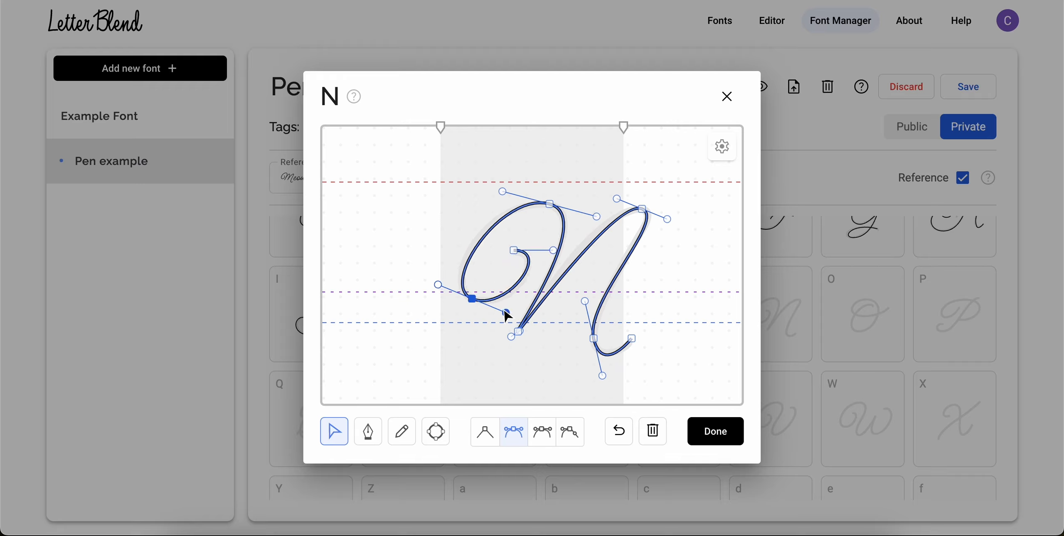
pyautogui.click(649, 292)
pyautogui.click(650, 293)
pyautogui.click(626, 345)
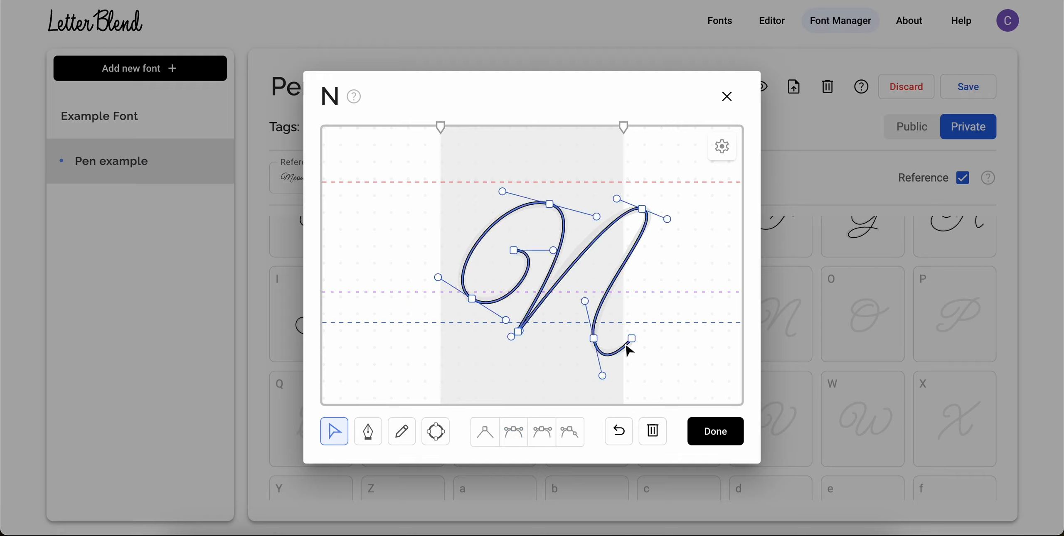
# Step: Delete the N's hook node, reshape the hook with a long handle from the stroke's end node, and finish the glyph
pyautogui.click(599, 376)
pyautogui.click(606, 354)
pyautogui.moveTo(602, 375); pyautogui.dragTo(601, 370)
pyautogui.click(652, 431)
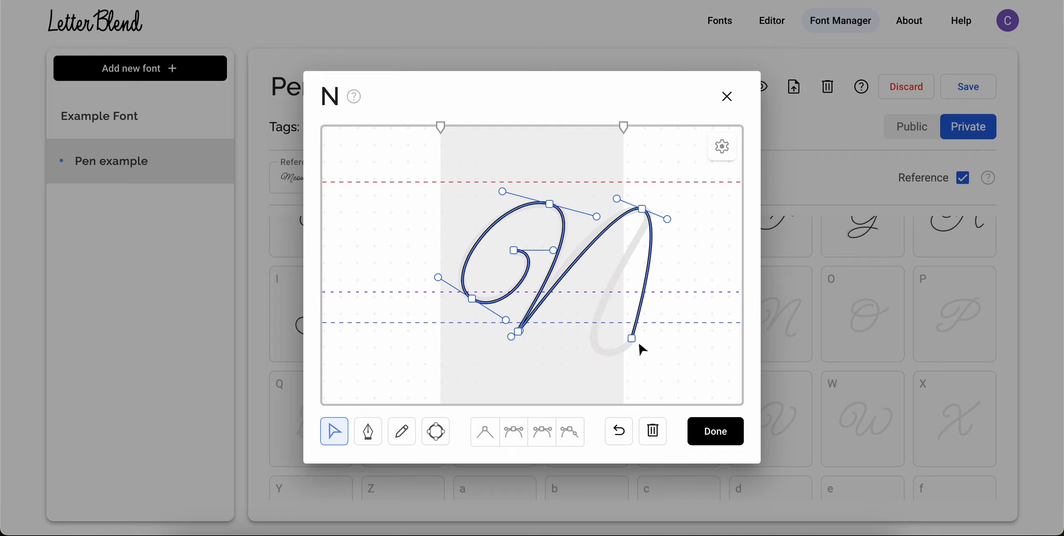
pyautogui.click(632, 339)
pyautogui.click(514, 432)
pyautogui.moveTo(632, 339); pyautogui.dragTo(528, 399)
pyautogui.click(668, 330)
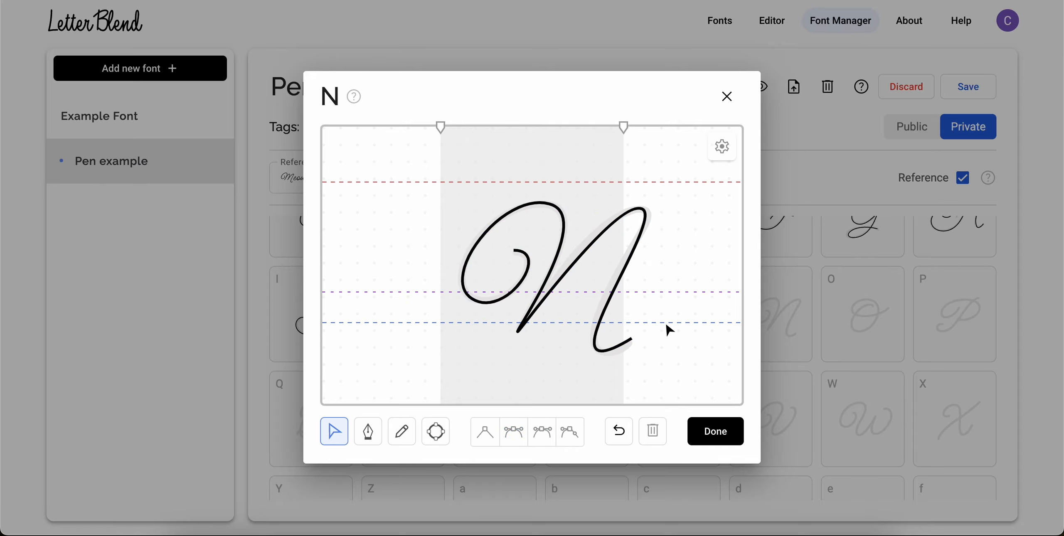
pyautogui.click(702, 438)
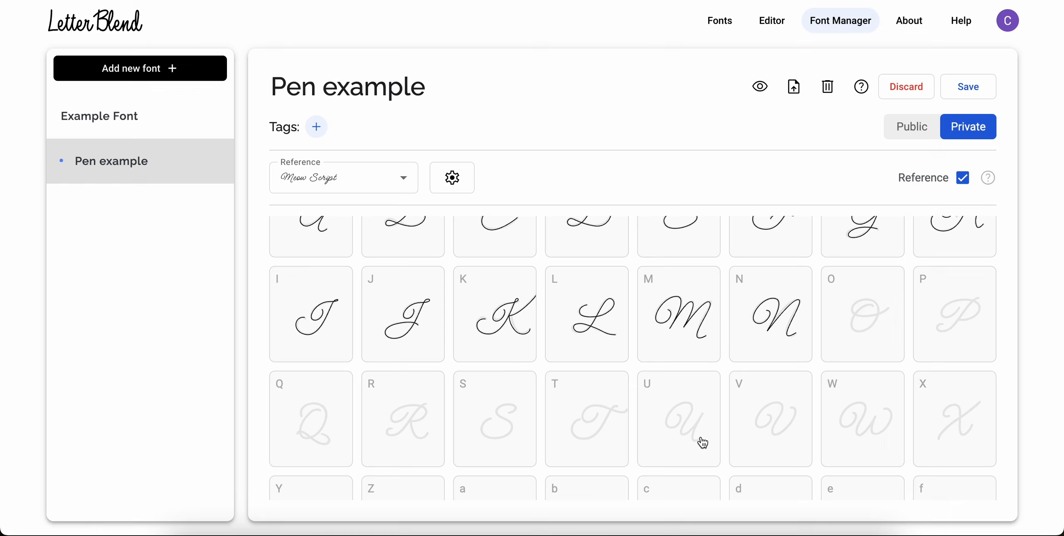
# Step: Open the O glyph and trace it as one Pen path, from the inner tip around the loop and through the crossing stroke
pyautogui.click(833, 339)
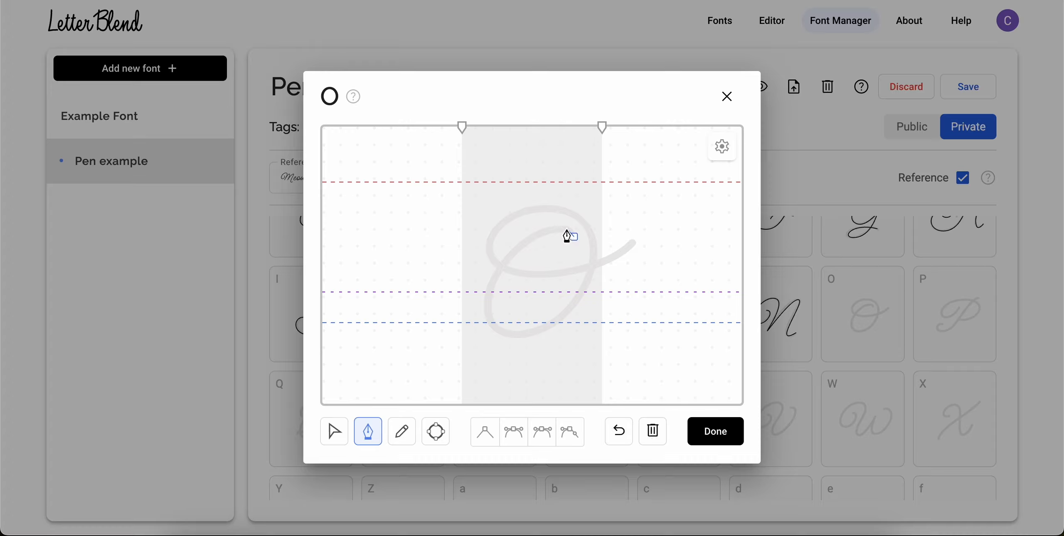
pyautogui.moveTo(503, 265); pyautogui.dragTo(452, 324)
pyautogui.click(566, 311)
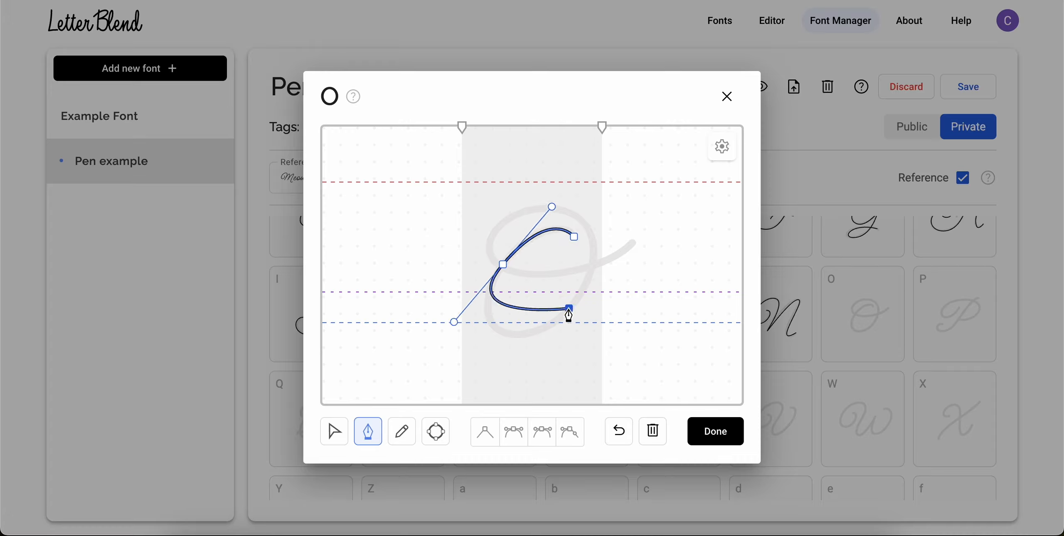
pyautogui.hotkey('ctrl', 'z')
pyautogui.moveTo(574, 304); pyautogui.dragTo(626, 242)
pyautogui.moveTo(531, 209); pyautogui.dragTo(486, 219)
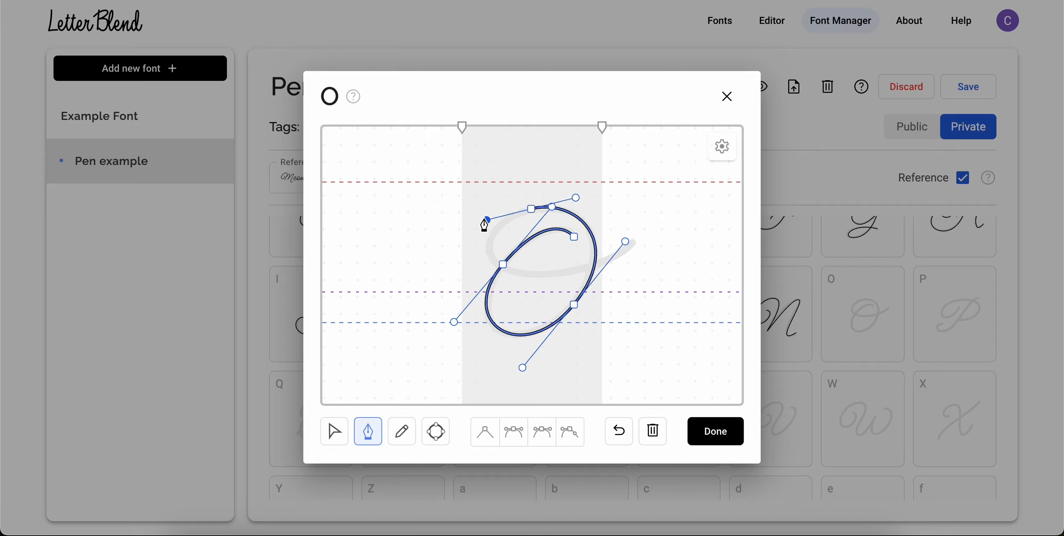
pyautogui.moveTo(542, 274); pyautogui.dragTo(623, 263)
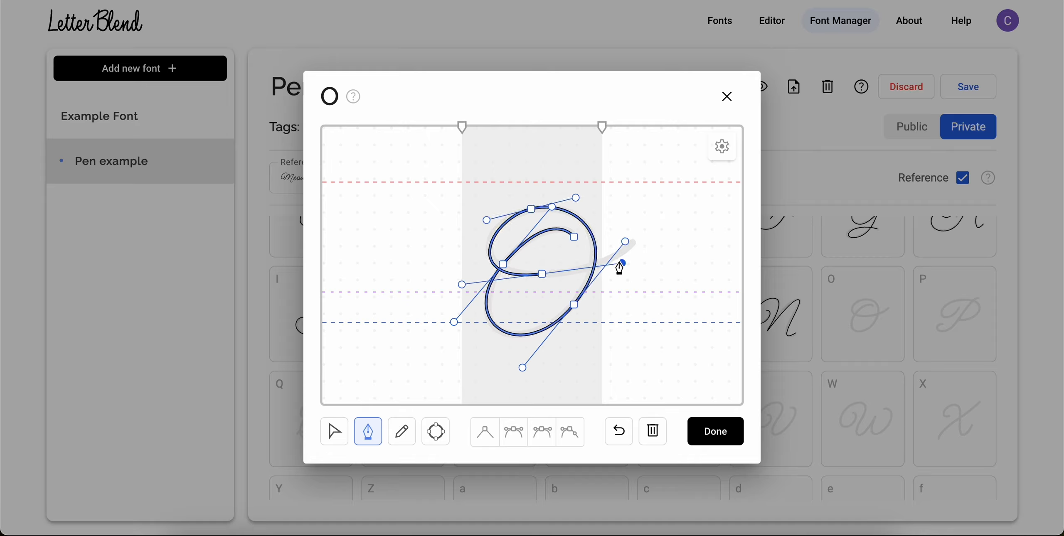
# Step: Fine-tune the handles of the O's crossing stroke and its top node, and finish the glyph
pyautogui.click(331, 430)
pyautogui.click(536, 273)
pyautogui.moveTo(462, 285); pyautogui.dragTo(467, 279)
pyautogui.moveTo(524, 211); pyautogui.dragTo(523, 206)
pyautogui.click(614, 323)
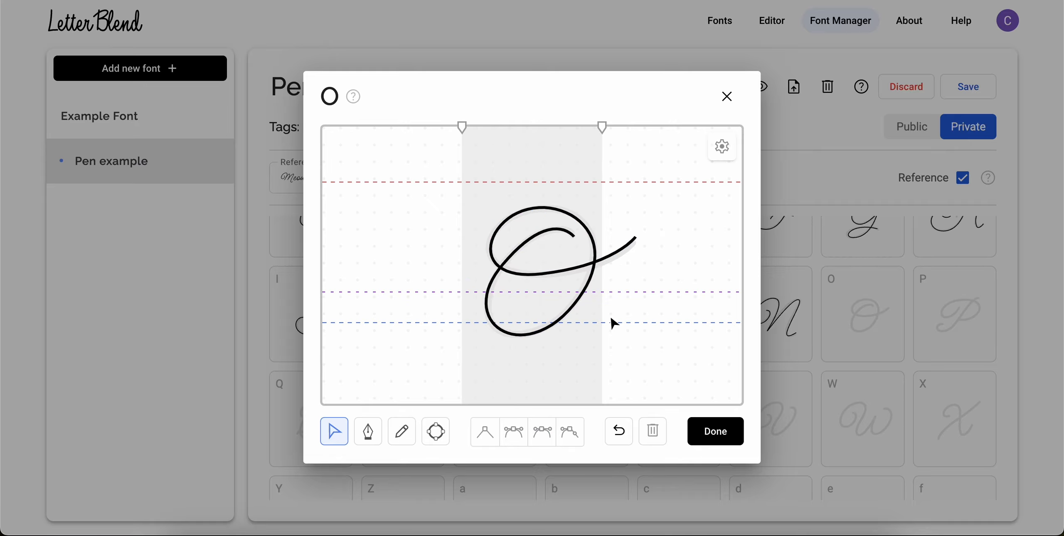
pyautogui.click(722, 444)
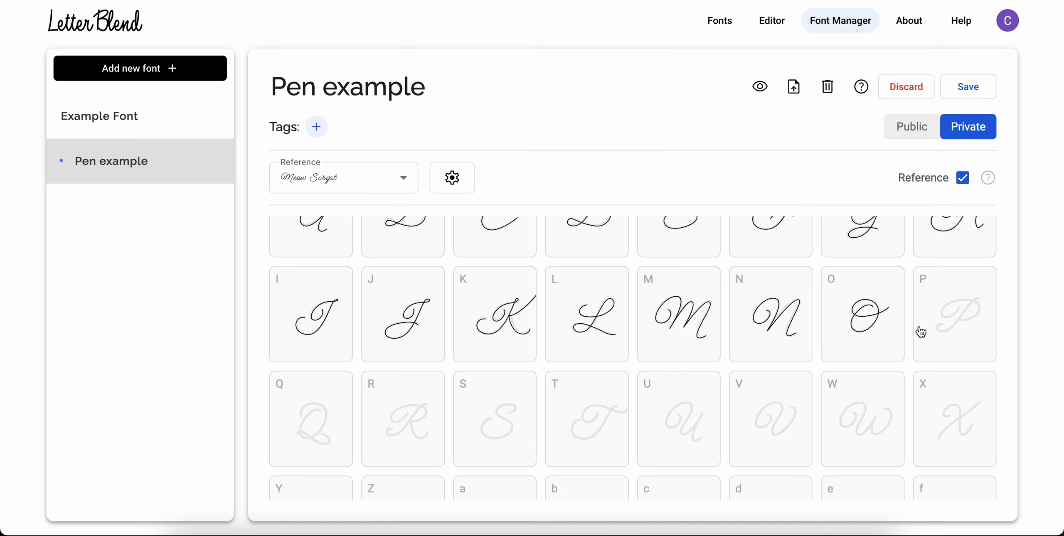
# Step: Open the P glyph, trace its stem with the Pen tool from the upper tip to the lower-left curl, and flatten the bottom node's handle
pyautogui.click(917, 333)
pyautogui.click(368, 431)
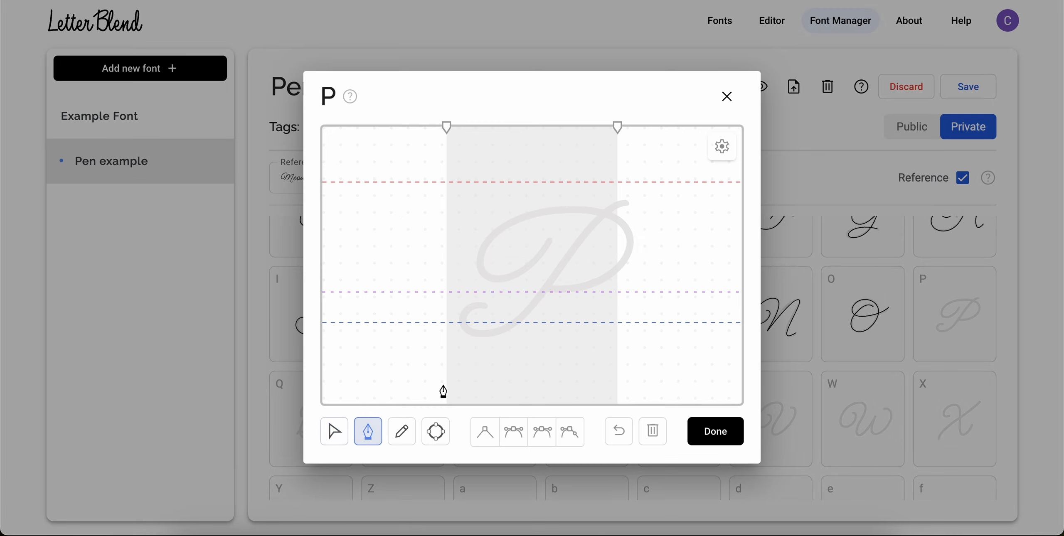
pyautogui.moveTo(571, 255); pyautogui.dragTo(527, 316)
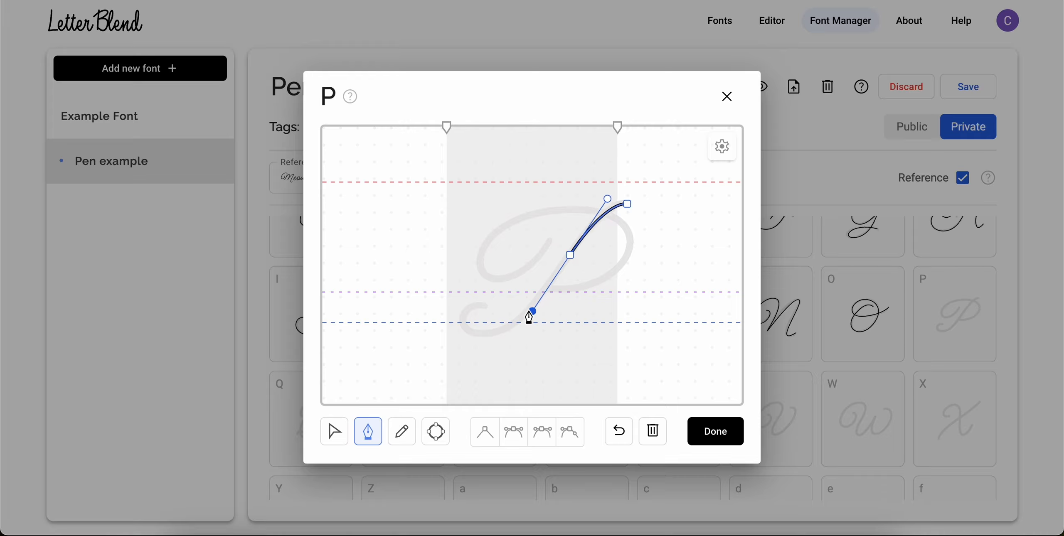
pyautogui.moveTo(477, 336); pyautogui.dragTo(503, 303)
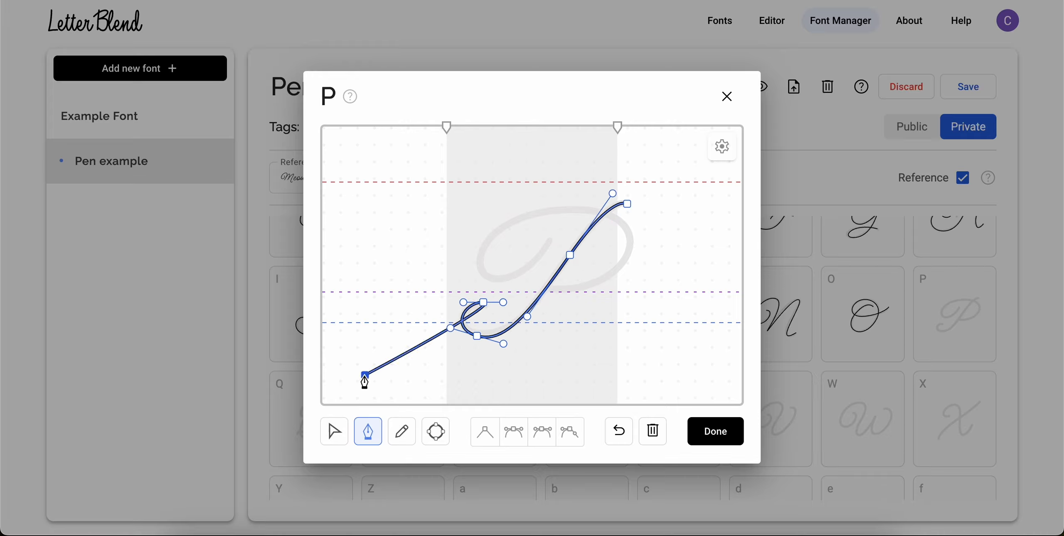
pyautogui.click(336, 430)
pyautogui.click(490, 337)
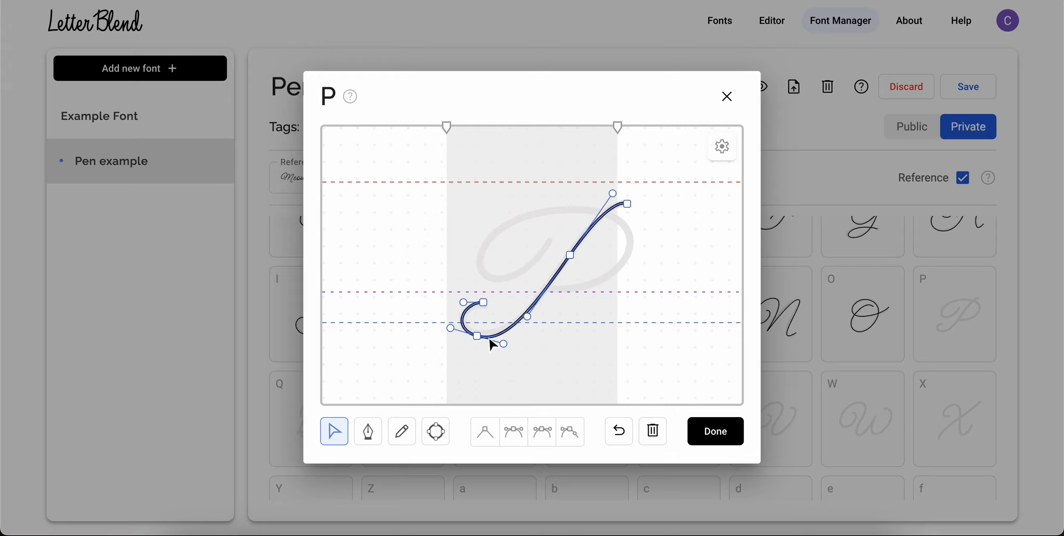
pyautogui.moveTo(502, 343); pyautogui.dragTo(501, 338)
pyautogui.click(527, 348)
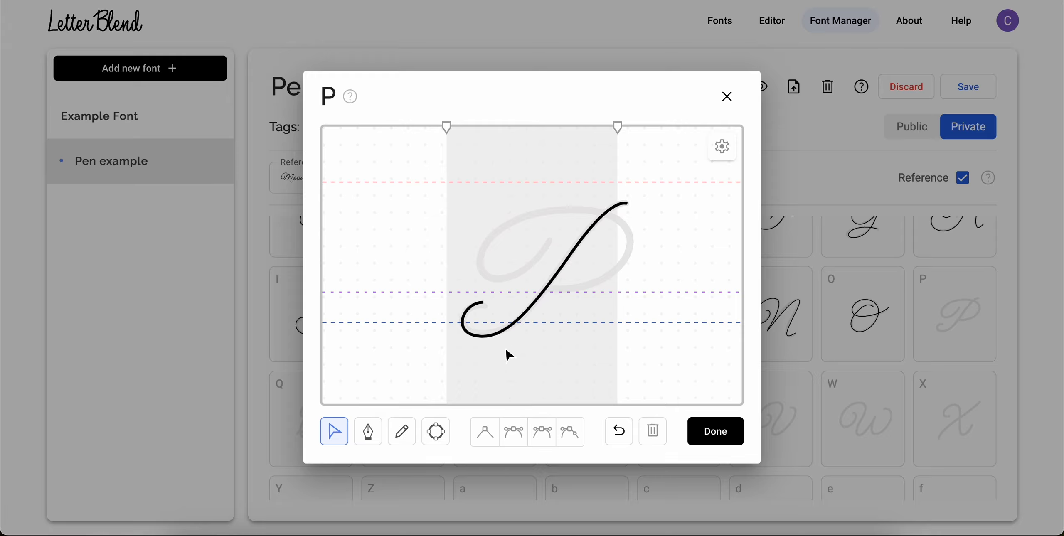
# Step: Trace the P's bowl as a second Pen path, from the inner tip around the left loop and over the top to the stem
pyautogui.click(368, 428)
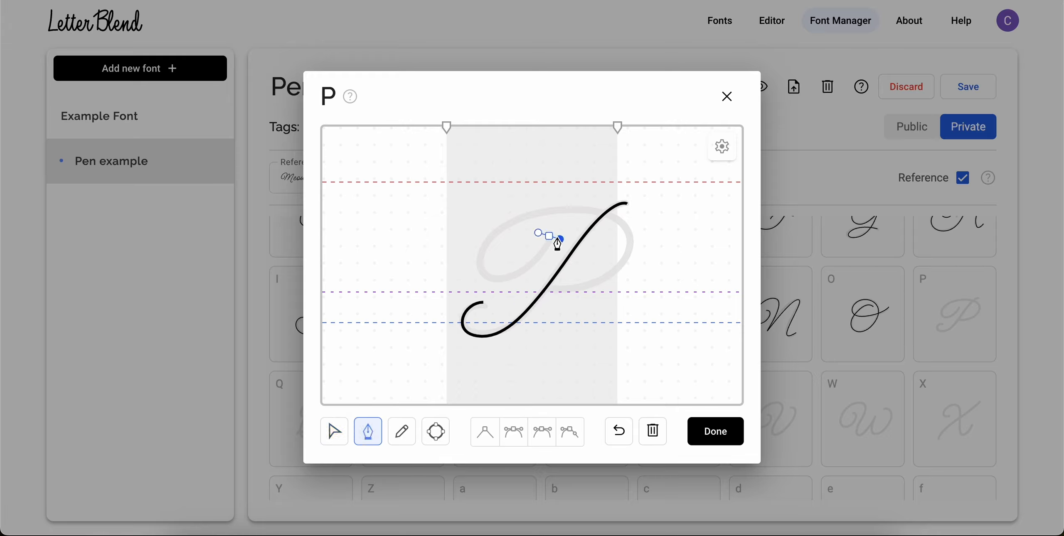
pyautogui.moveTo(488, 277); pyautogui.dragTo(459, 264)
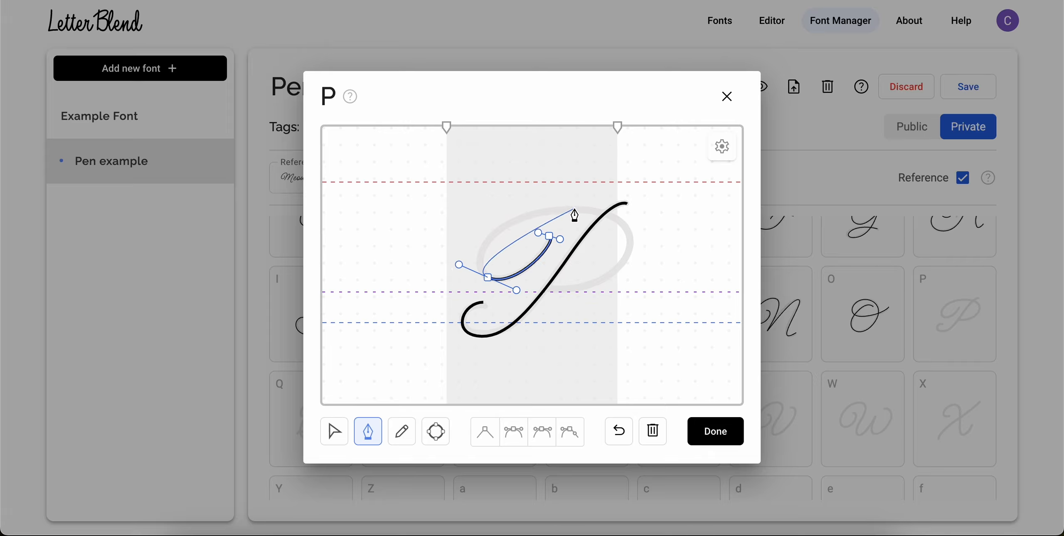
pyautogui.moveTo(576, 207); pyautogui.dragTo(650, 218)
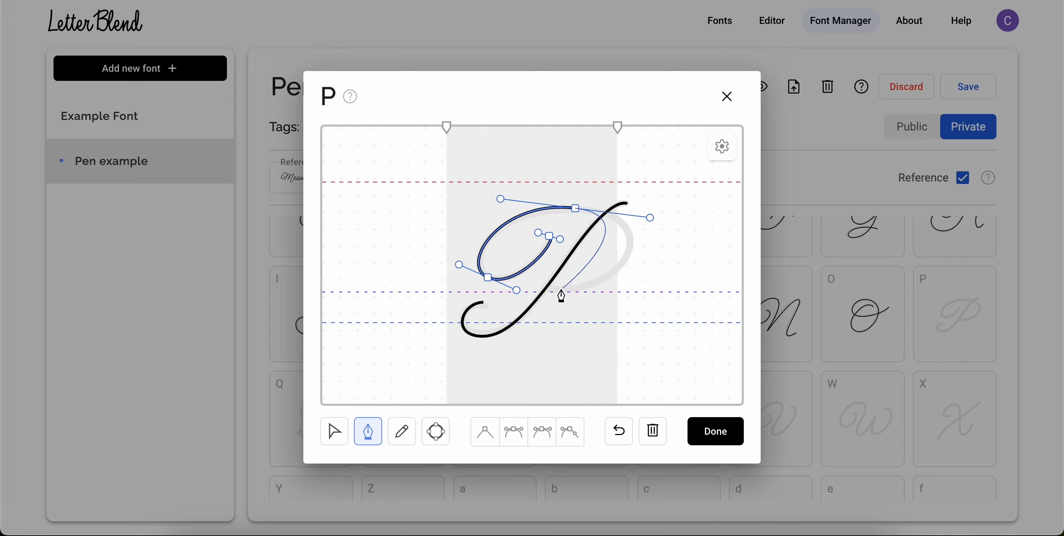
pyautogui.moveTo(548, 292); pyautogui.dragTo(449, 306)
# Step: Refine the P's bowl: place its end node on the stem with a longer handle, level the top node's handles, and re-angle the inner tip's handle
pyautogui.click(334, 432)
pyautogui.click(549, 293)
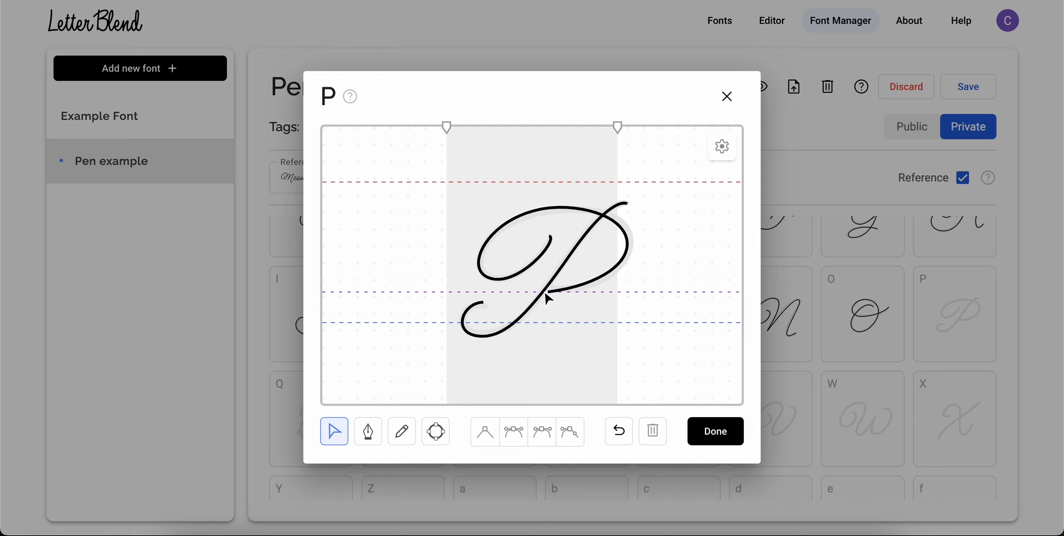
pyautogui.moveTo(547, 291); pyautogui.dragTo(545, 292)
pyautogui.click(609, 431)
pyautogui.moveTo(643, 281); pyautogui.dragTo(659, 278)
pyautogui.moveTo(651, 218); pyautogui.dragTo(656, 208)
pyautogui.moveTo(560, 240); pyautogui.dragTo(555, 248)
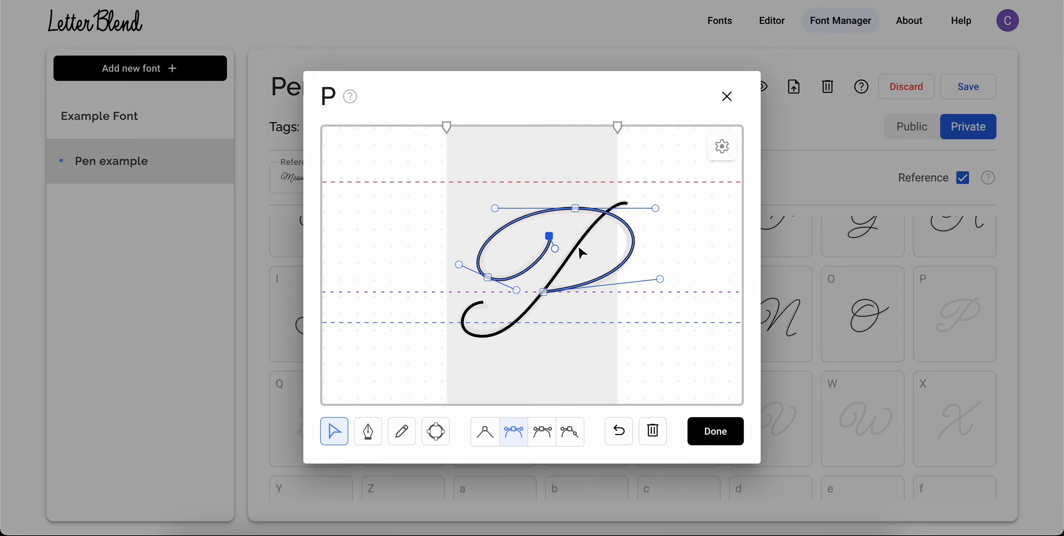
# Step: Finish the P glyph and save the font
pyautogui.click(723, 264)
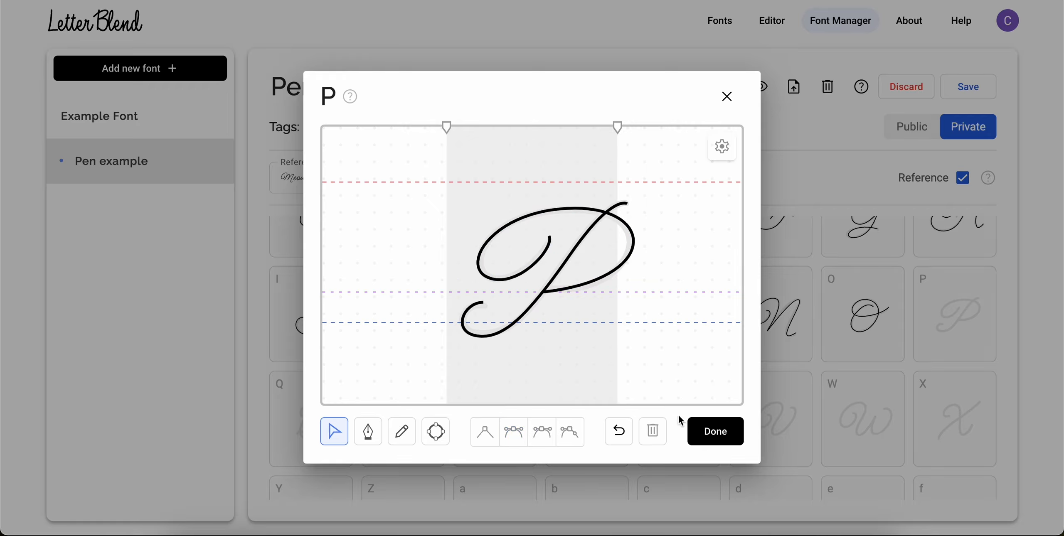
pyautogui.click(694, 432)
pyautogui.click(963, 90)
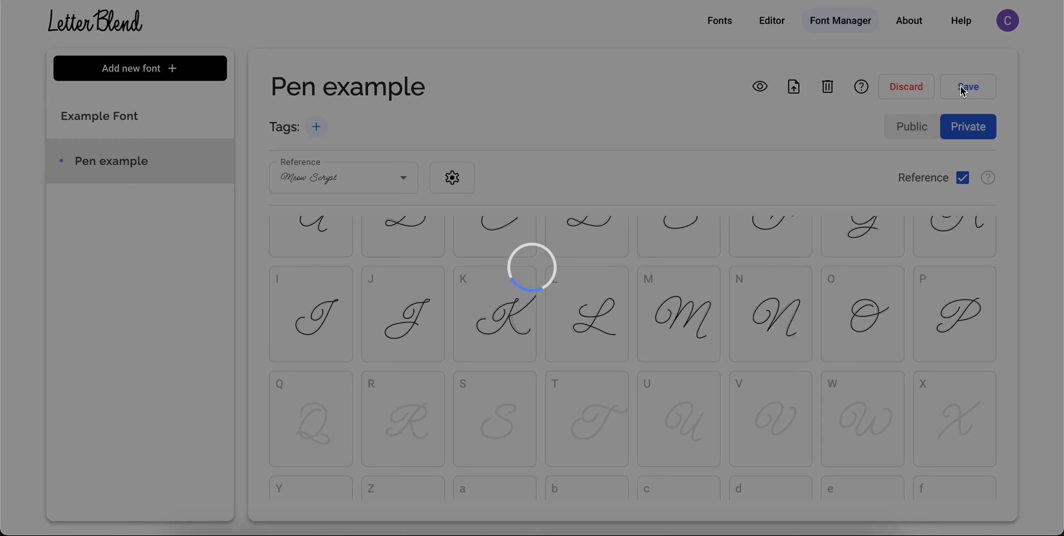
# Step: Open the Q glyph and trace its main loop as one Pen path, from the upper-left hook around the bottom to the inner tip
pyautogui.scroll(-3, 672, 446)
pyautogui.click(344, 323)
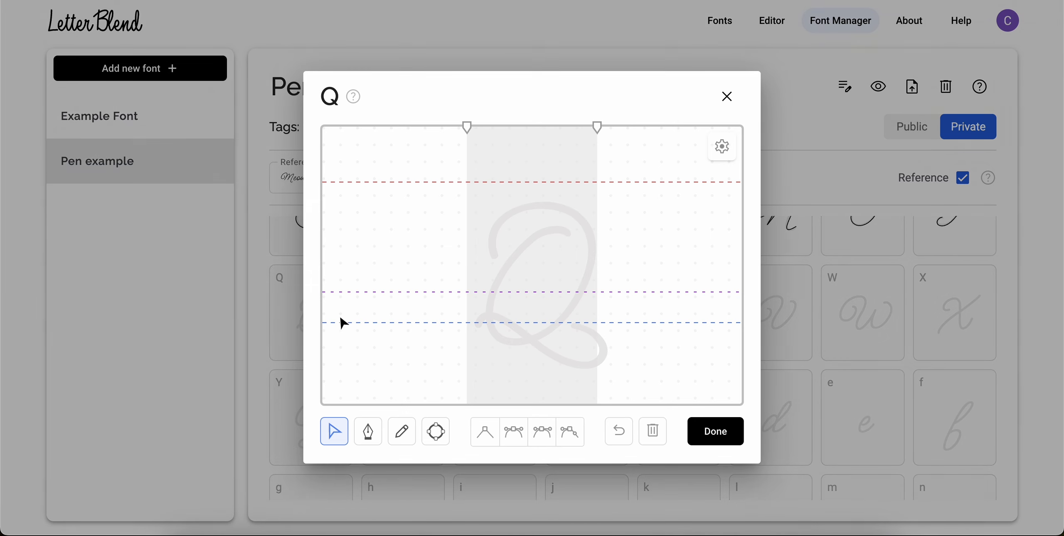
pyautogui.click(368, 432)
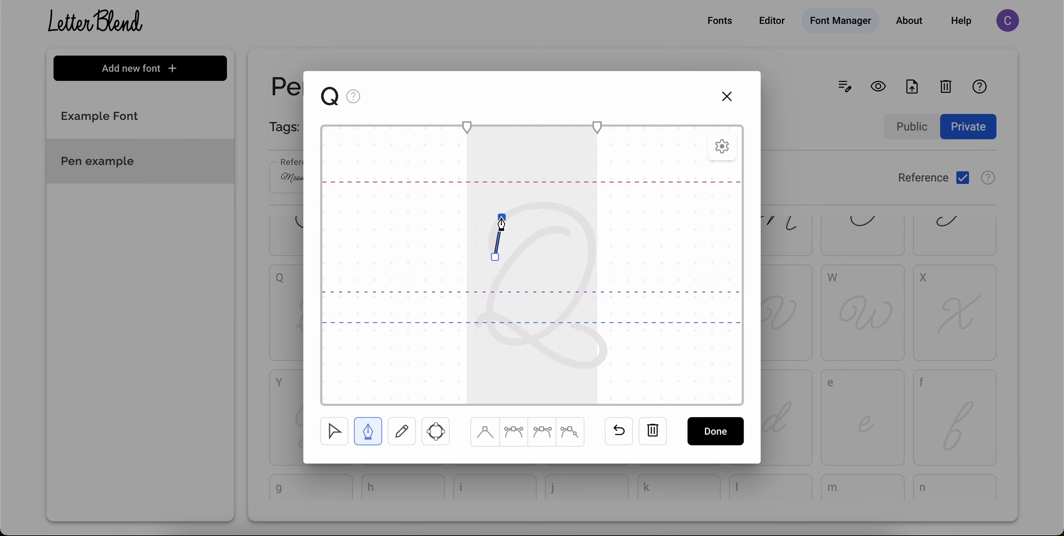
pyautogui.moveTo(502, 217); pyautogui.dragTo(524, 209)
pyautogui.moveTo(589, 230); pyautogui.dragTo(608, 270)
pyautogui.moveTo(504, 342); pyautogui.dragTo(452, 330)
pyautogui.moveTo(567, 229); pyautogui.dragTo(616, 244)
# Step: Shorten the handles of the Q's bottom node and lower the inner tip's handle slightly
pyautogui.click(334, 432)
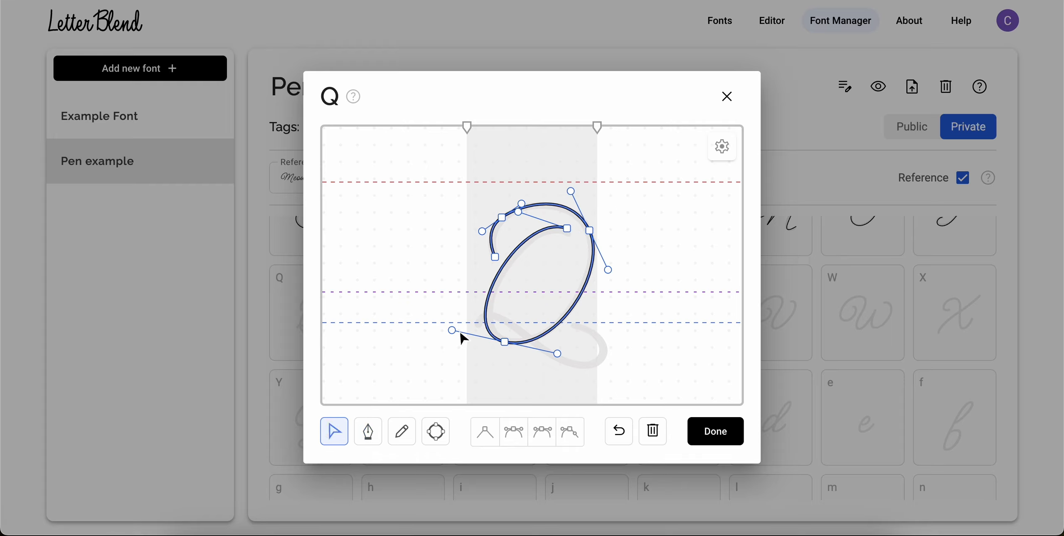
pyautogui.moveTo(452, 330); pyautogui.dragTo(457, 328)
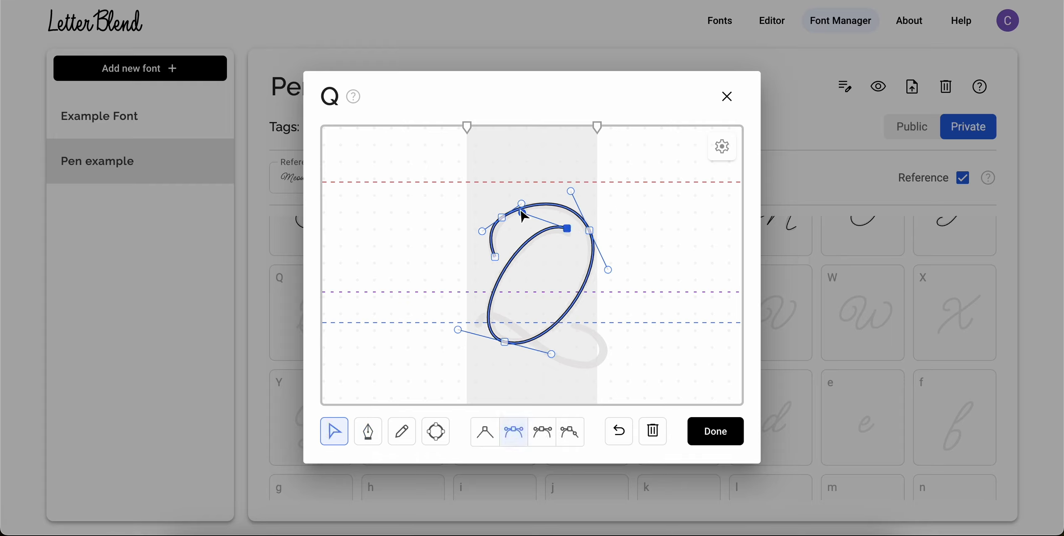
pyautogui.click(434, 285)
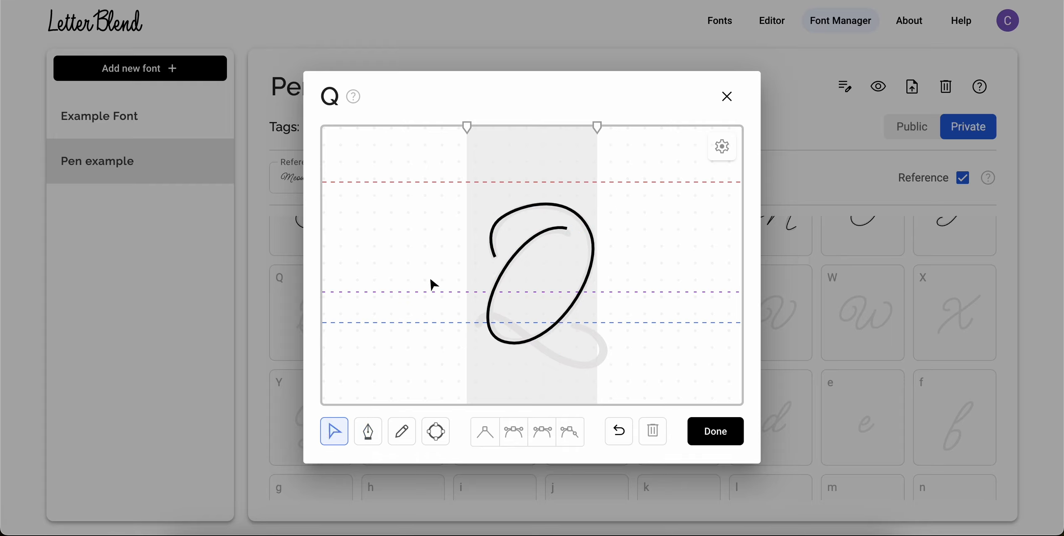
# Step: Nudge the Q's upper-left node toward the reference curve and shorten the handles of the node on the loop's right side
pyautogui.click(492, 245)
pyautogui.moveTo(501, 219); pyautogui.dragTo(503, 222)
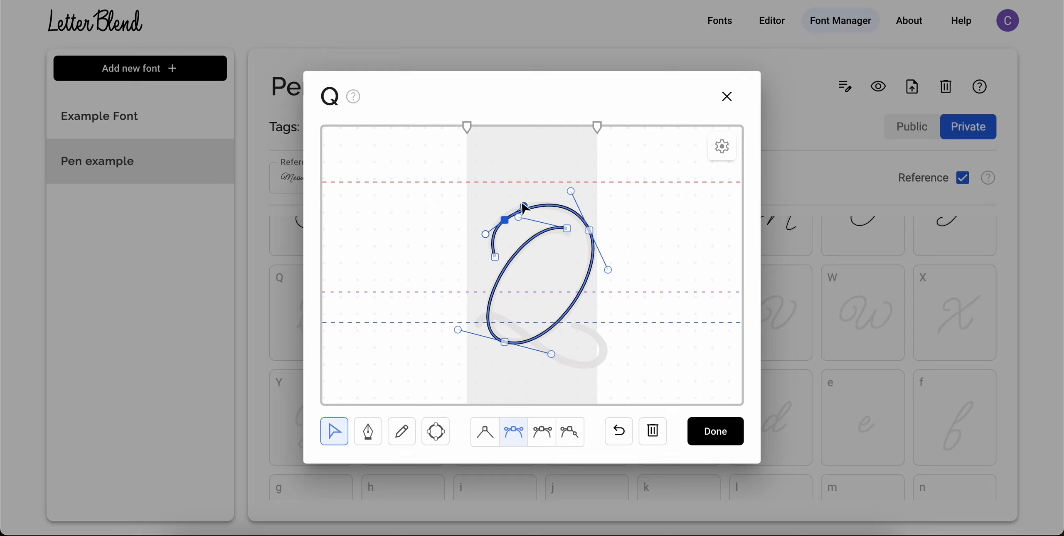
pyautogui.click(482, 203)
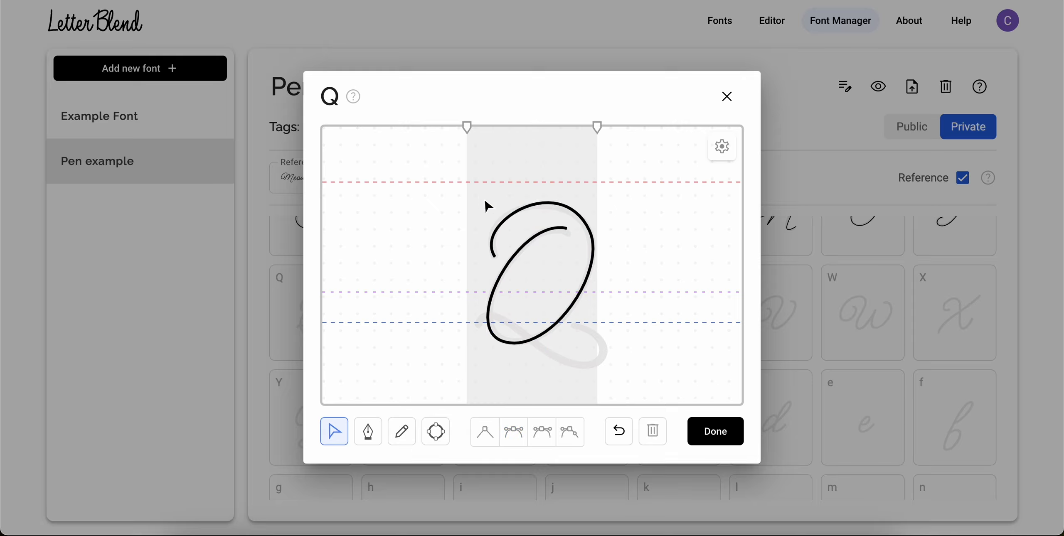
pyautogui.click(510, 216)
pyautogui.moveTo(570, 190); pyautogui.dragTo(523, 201)
pyautogui.click(486, 200)
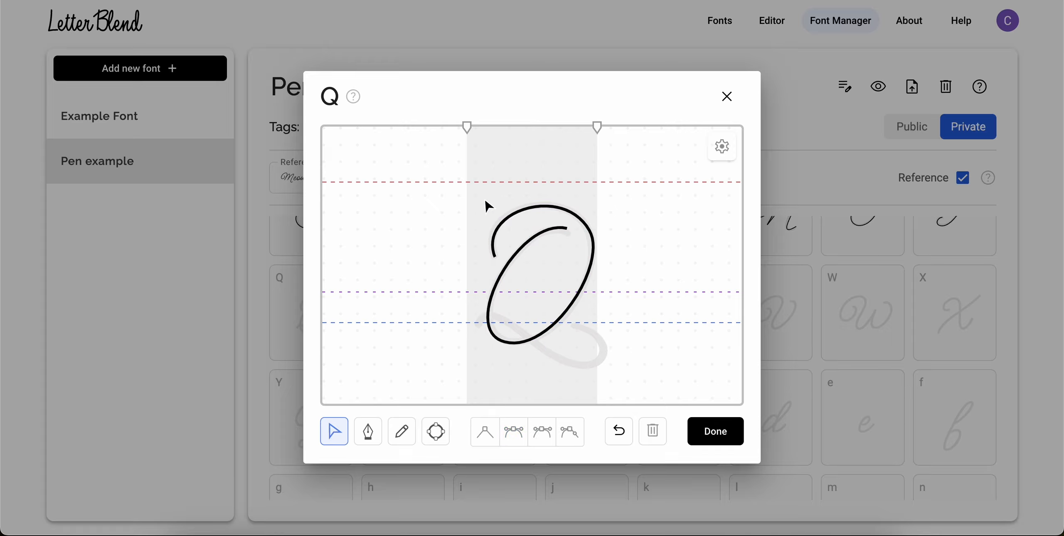
# Step: Delete the Q's upper-left node and shape the hook with a curve handle on the path's starting node instead
pyautogui.click(505, 221)
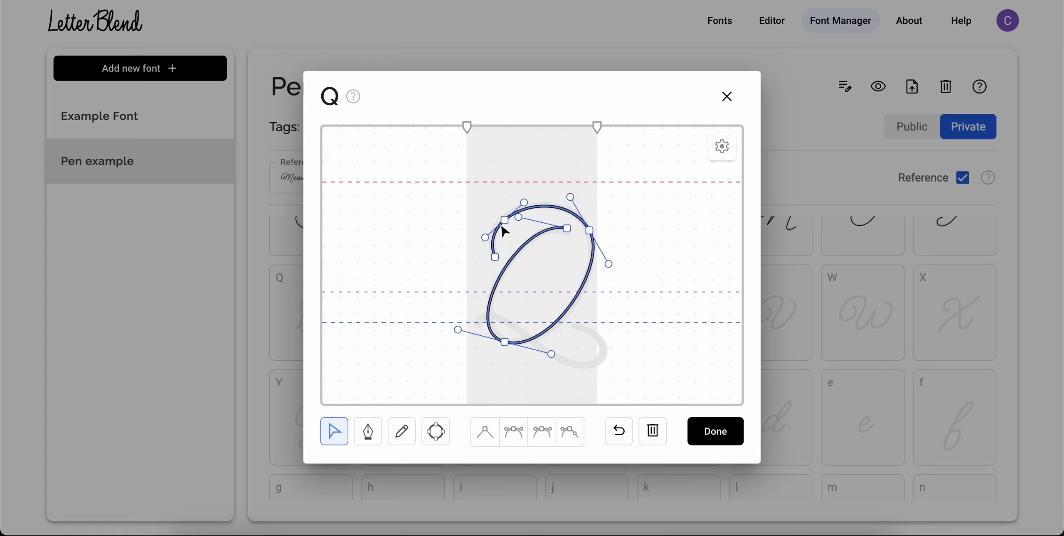
pyautogui.click(655, 439)
pyautogui.click(493, 256)
pyautogui.click(495, 257)
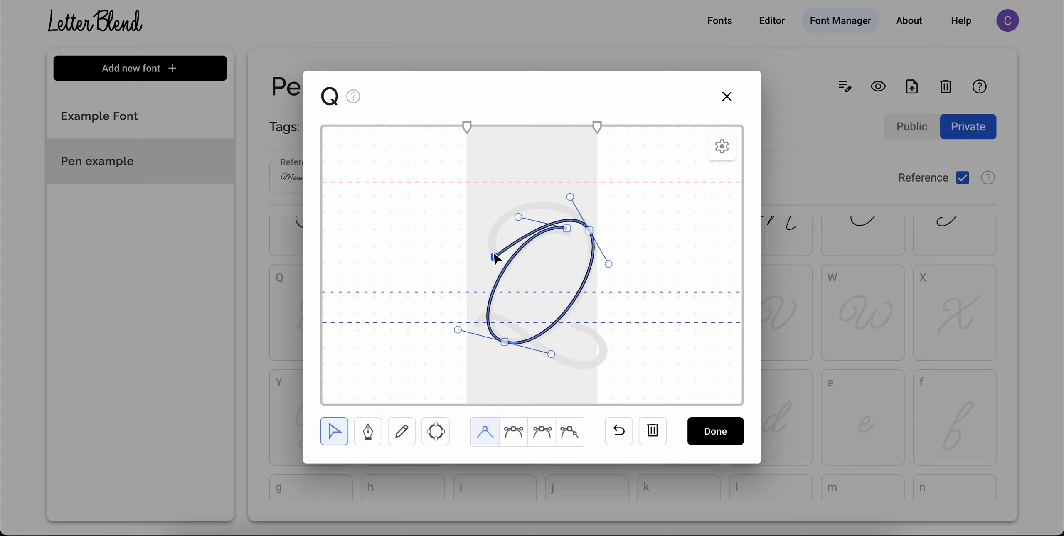
pyautogui.click(552, 440)
pyautogui.moveTo(497, 256); pyautogui.dragTo(478, 198)
pyautogui.click(467, 224)
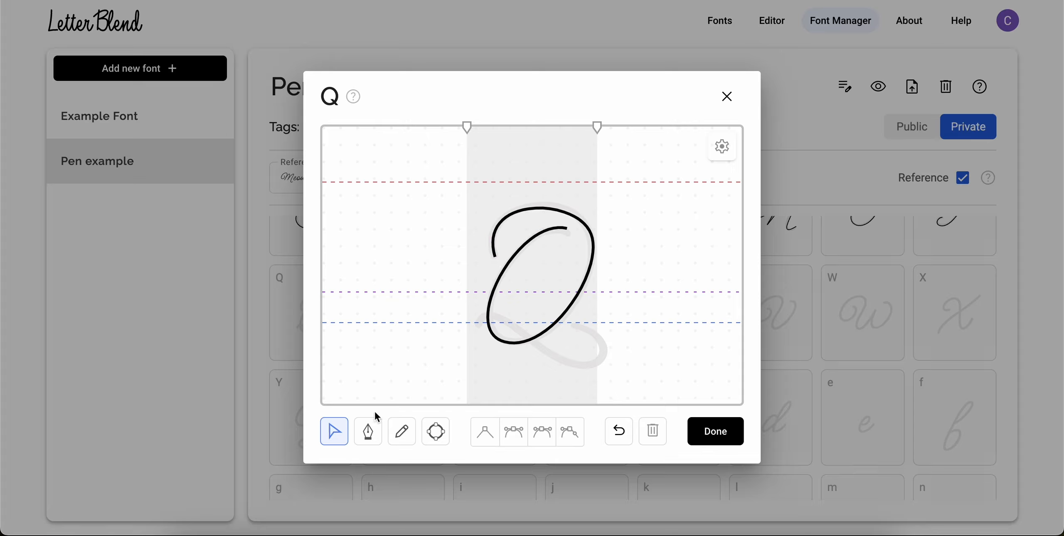
# Step: Trace the Q's tail as a separate Pen path that waves down and curls back above itself, and finish the glyph
pyautogui.click(368, 432)
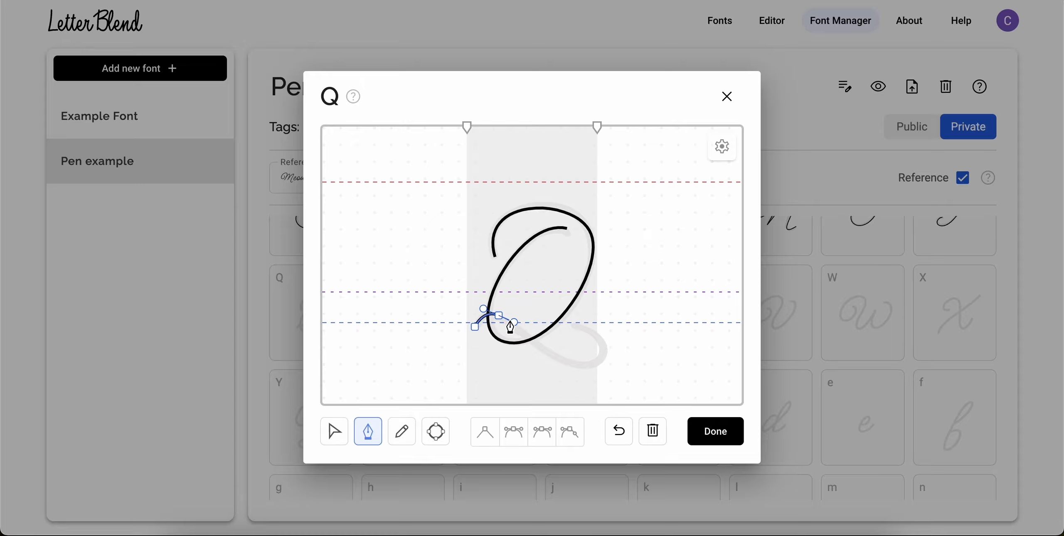
pyautogui.moveTo(588, 365); pyautogui.dragTo(623, 357)
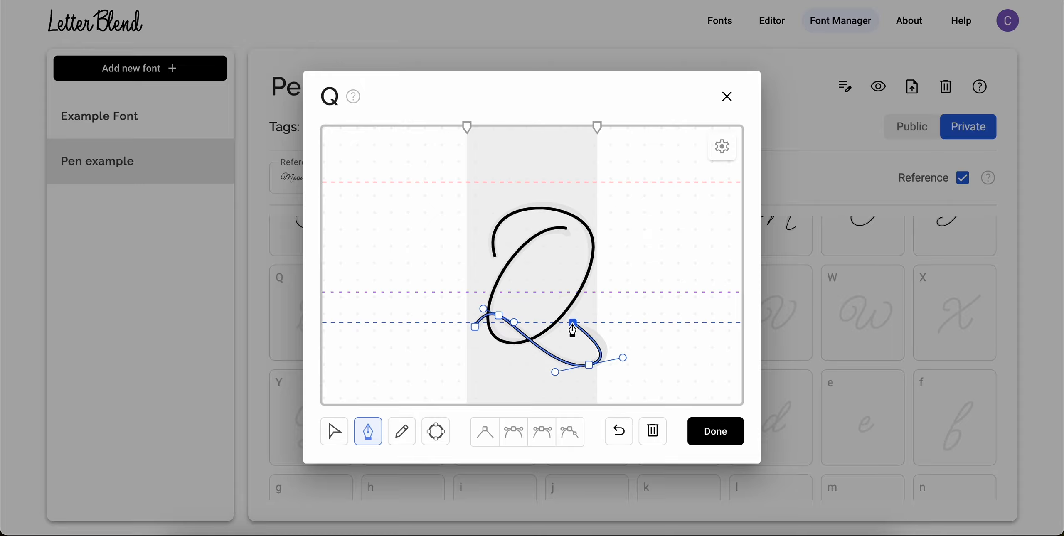
pyautogui.moveTo(573, 323); pyautogui.dragTo(547, 322)
pyautogui.click(339, 428)
pyautogui.click(354, 388)
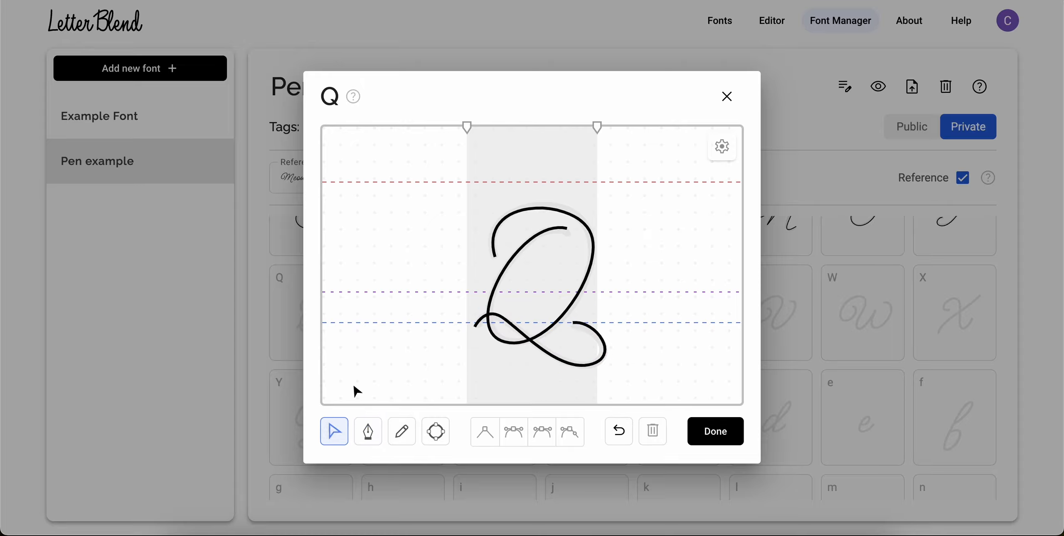
pyautogui.click(707, 443)
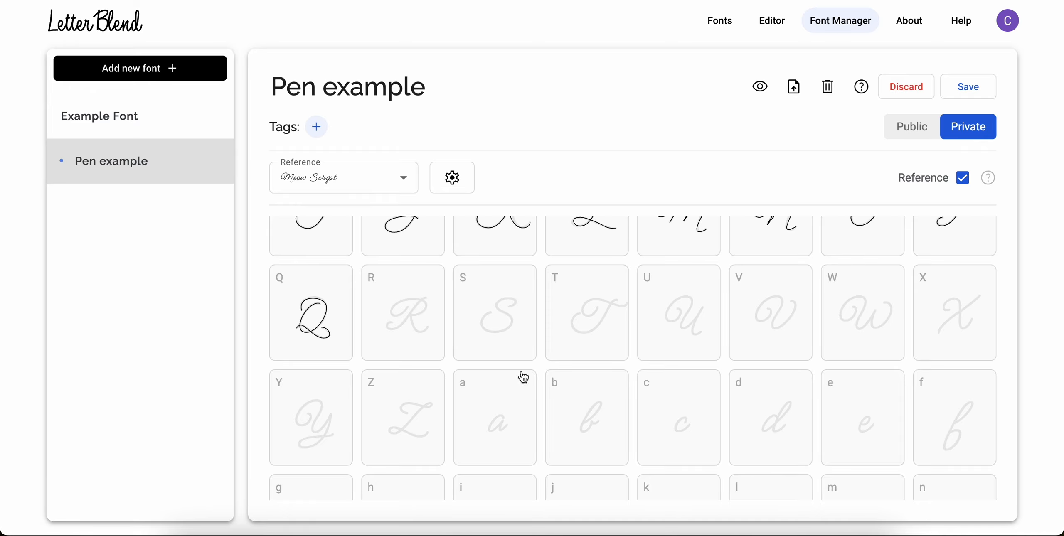
# Step: Open the R glyph and trace its bowl and leg as one Pen path, from the bowl's inner tip to the leg's upturned end
pyautogui.click(390, 322)
pyautogui.click(368, 431)
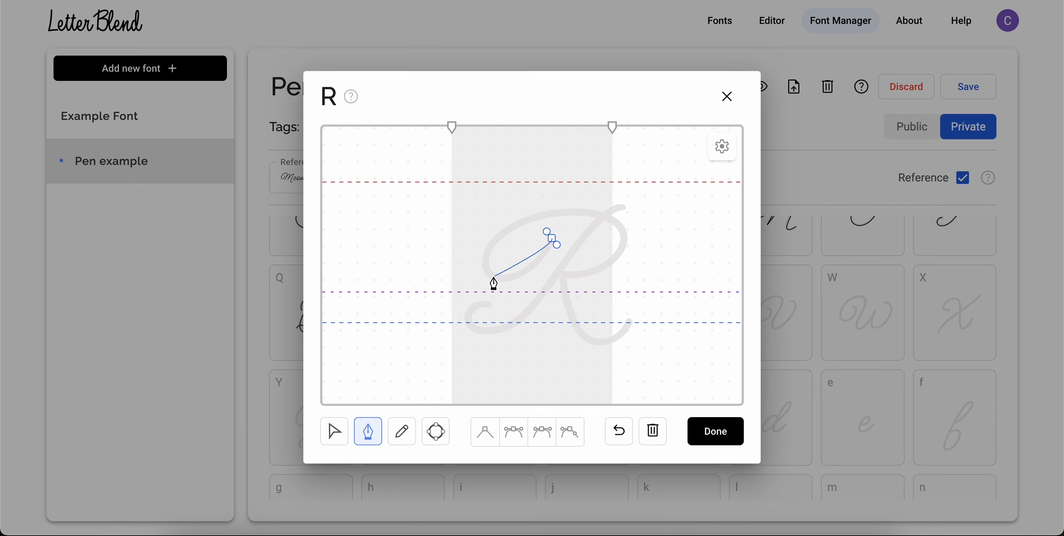
pyautogui.moveTo(494, 277); pyautogui.dragTo(464, 268)
pyautogui.moveTo(588, 211); pyautogui.dragTo(675, 220)
pyautogui.moveTo(561, 277); pyautogui.dragTo(534, 269)
pyautogui.moveTo(593, 344); pyautogui.dragTo(616, 344)
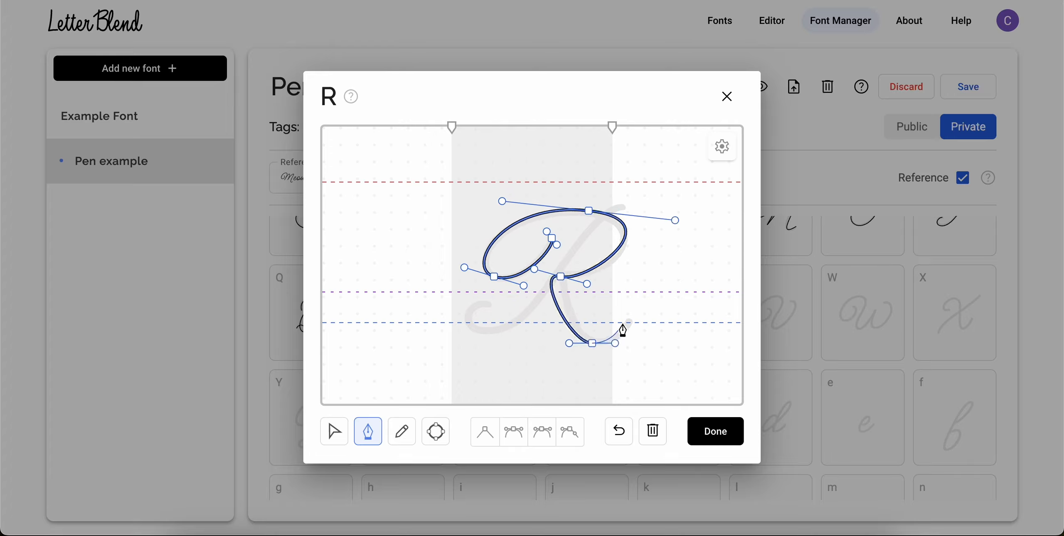
pyautogui.click(630, 317)
# Step: Give the R's bowl-leg junction node independent handles, reshape both curves with them, and shift the leg's bottom node outward
pyautogui.click(334, 431)
pyautogui.click(560, 276)
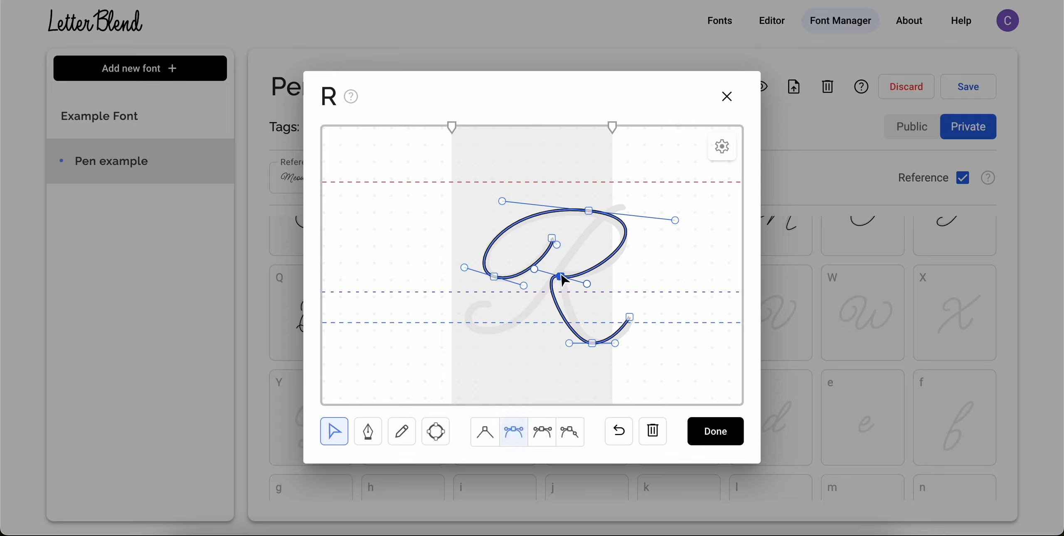
pyautogui.click(570, 432)
pyautogui.moveTo(535, 271)
pyautogui.mouseDown()
pyautogui.moveTo(568, 318)
pyautogui.moveTo(602, 343)
pyautogui.mouseUp()
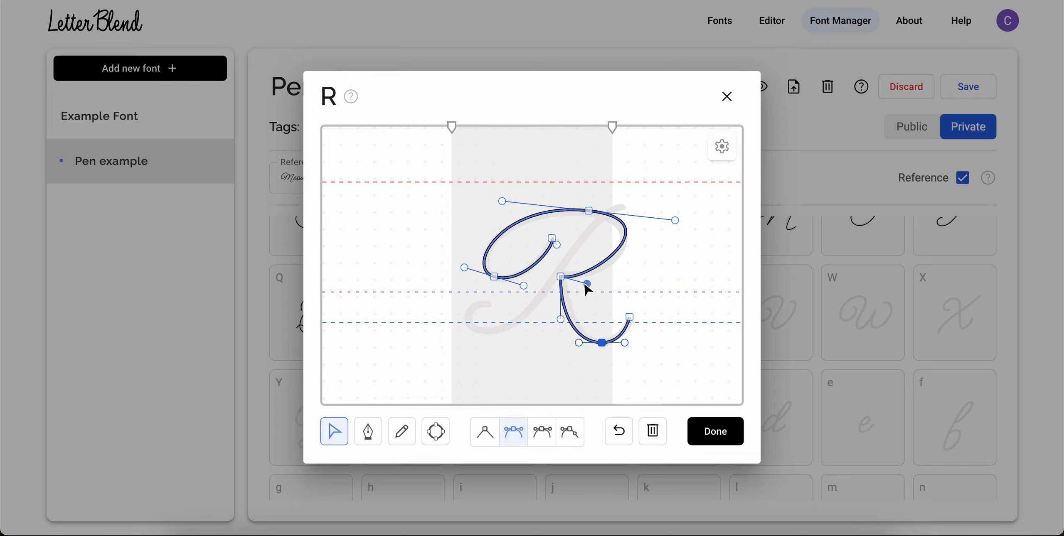
pyautogui.moveTo(588, 284); pyautogui.dragTo(599, 288)
pyautogui.moveTo(675, 220); pyautogui.dragTo(670, 222)
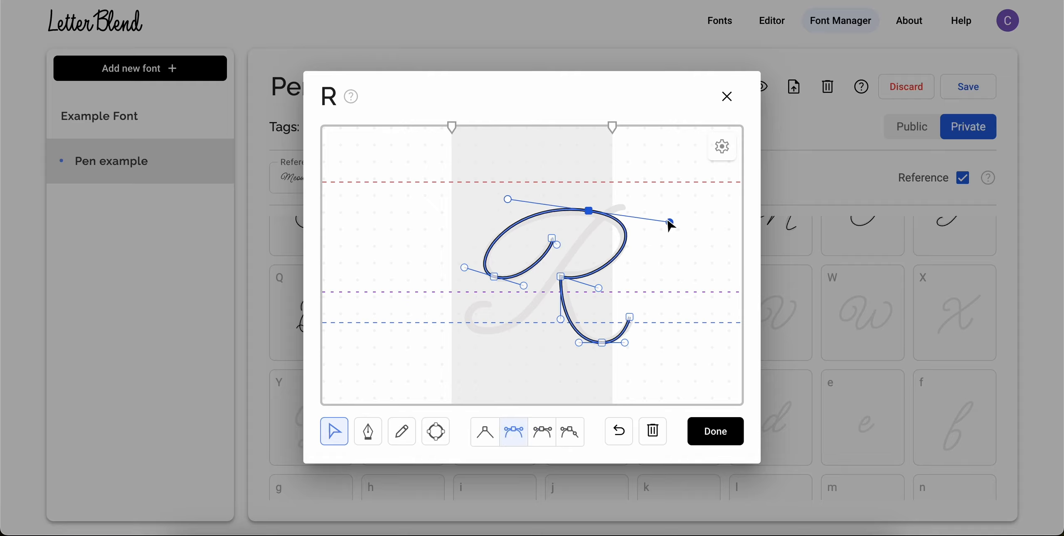
pyautogui.click(665, 244)
# Step: Trace the R's diagonal stem as a separate Pen path, from its upper-right tip to the curled lower-left end
pyautogui.click(368, 432)
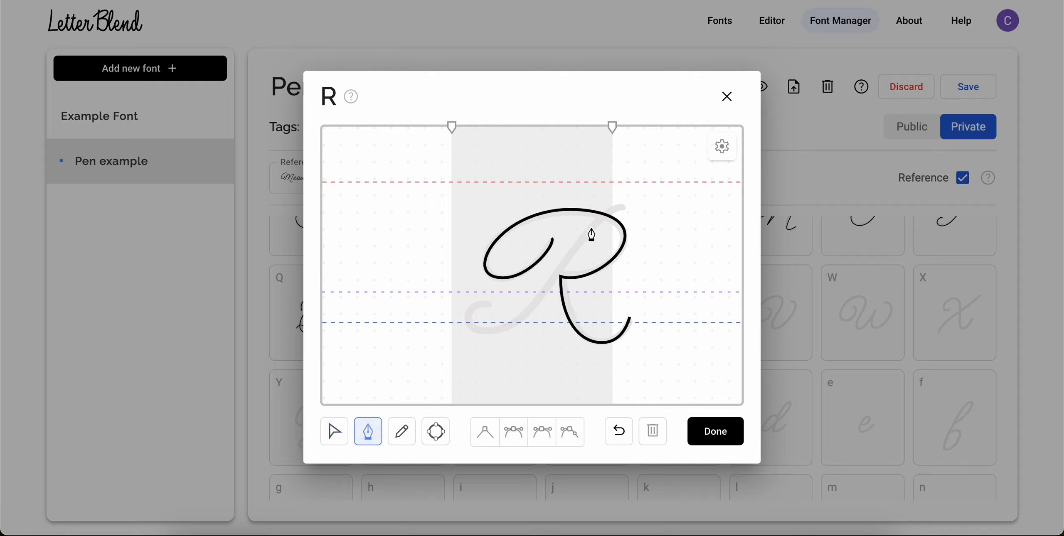
pyautogui.moveTo(557, 275)
pyautogui.mouseDown()
pyautogui.moveTo(522, 327)
pyautogui.moveTo(470, 333)
pyautogui.moveTo(459, 324)
pyautogui.moveTo(510, 301)
pyautogui.mouseUp()
pyautogui.press('v')
pyautogui.click(522, 353)
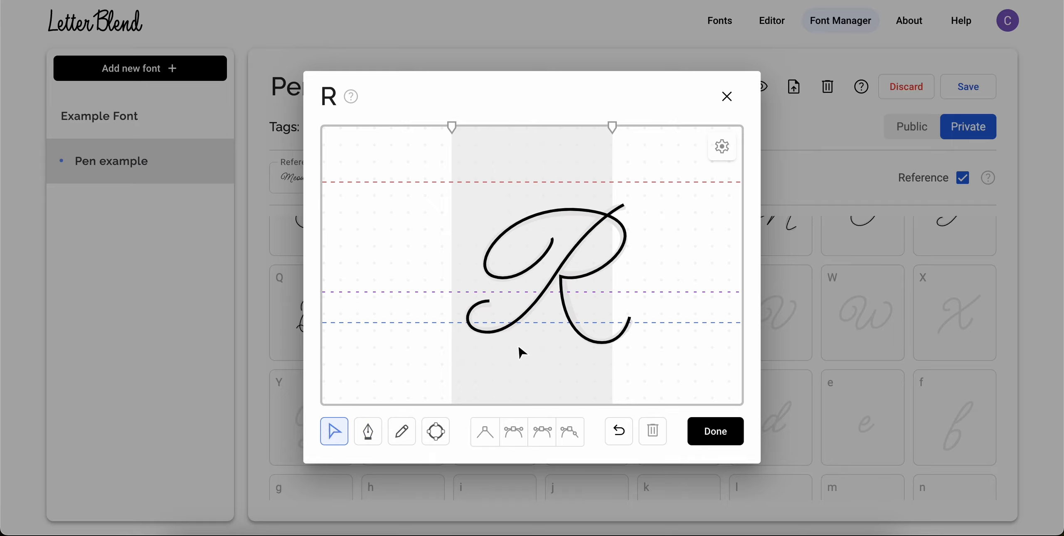
# Step: Move the R's bowl-leg junction node onto the stem and lengthen its bowl-side handle
pyautogui.click(596, 277)
pyautogui.moveTo(560, 278); pyautogui.dragTo(615, 292)
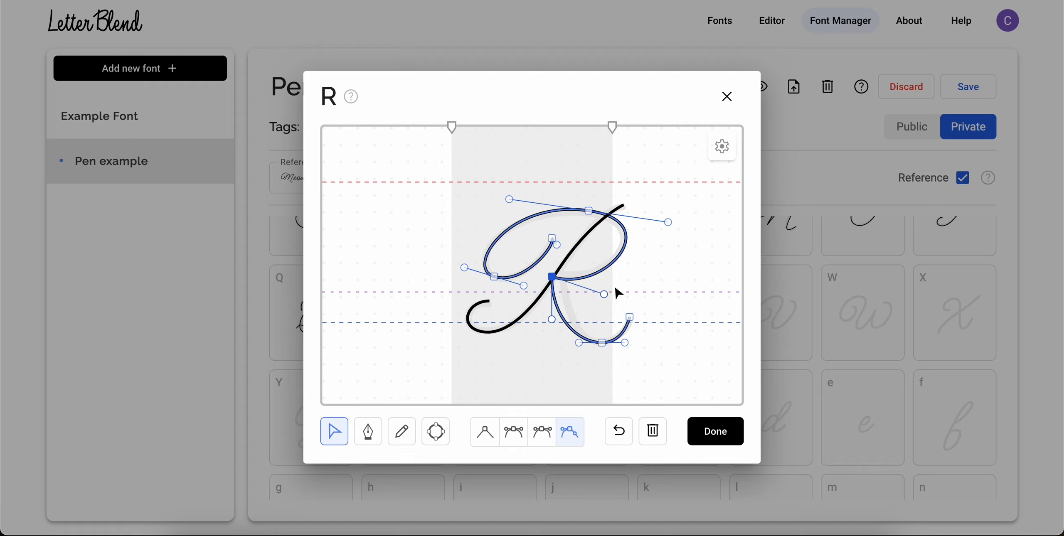
pyautogui.click(639, 283)
pyautogui.click(585, 278)
pyautogui.click(552, 277)
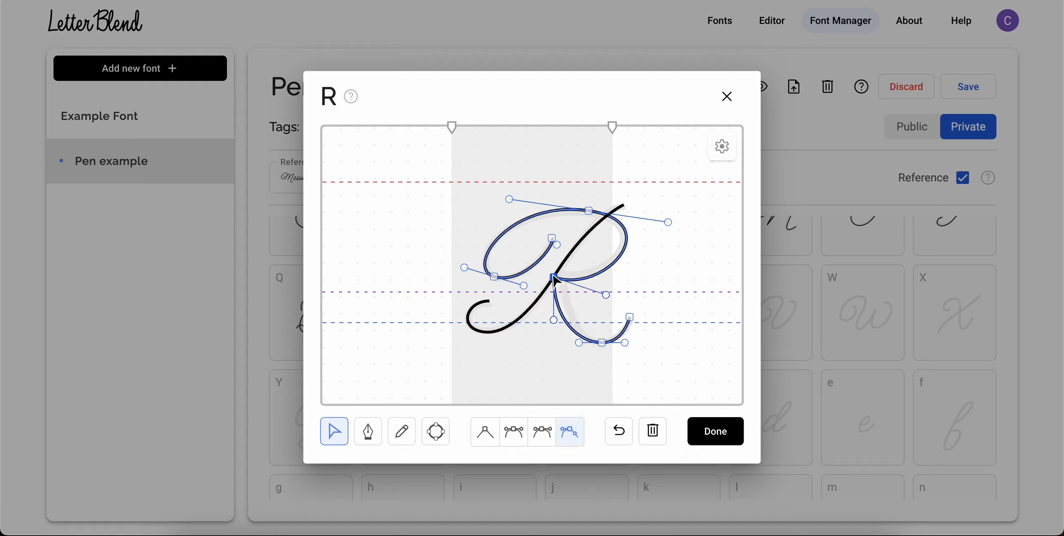
pyautogui.click(616, 287)
pyautogui.click(723, 147)
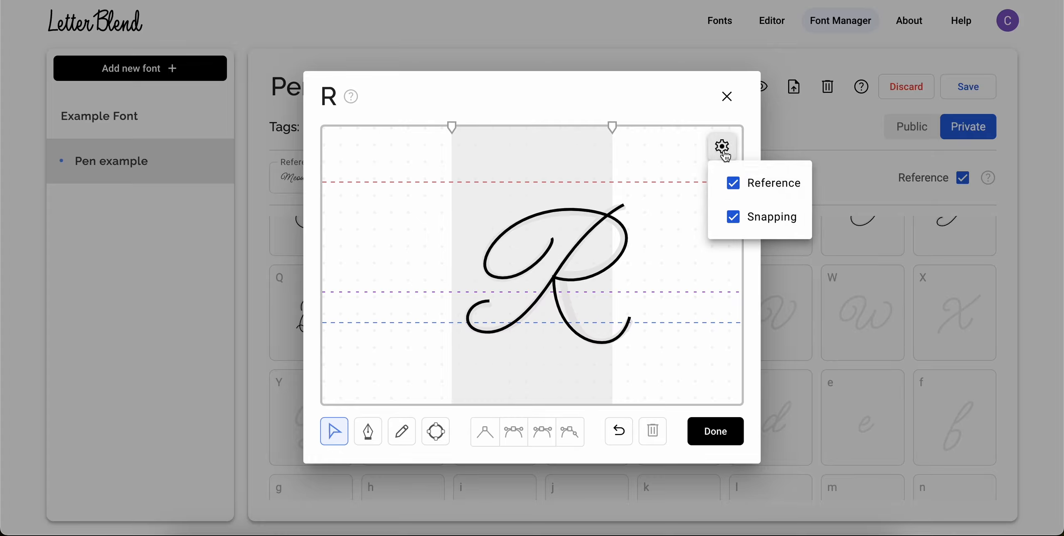
pyautogui.click(732, 219)
pyautogui.click(732, 218)
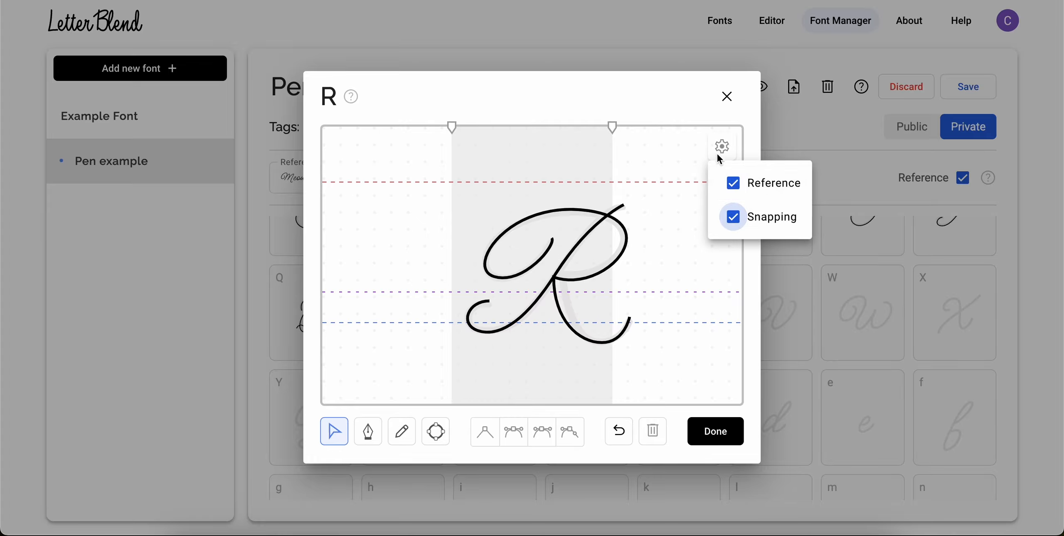
pyautogui.click(717, 153)
# Step: Finish the R glyph and trace the S as one Pen path, from its upper inner tip to the open end at the lower left
pyautogui.click(701, 431)
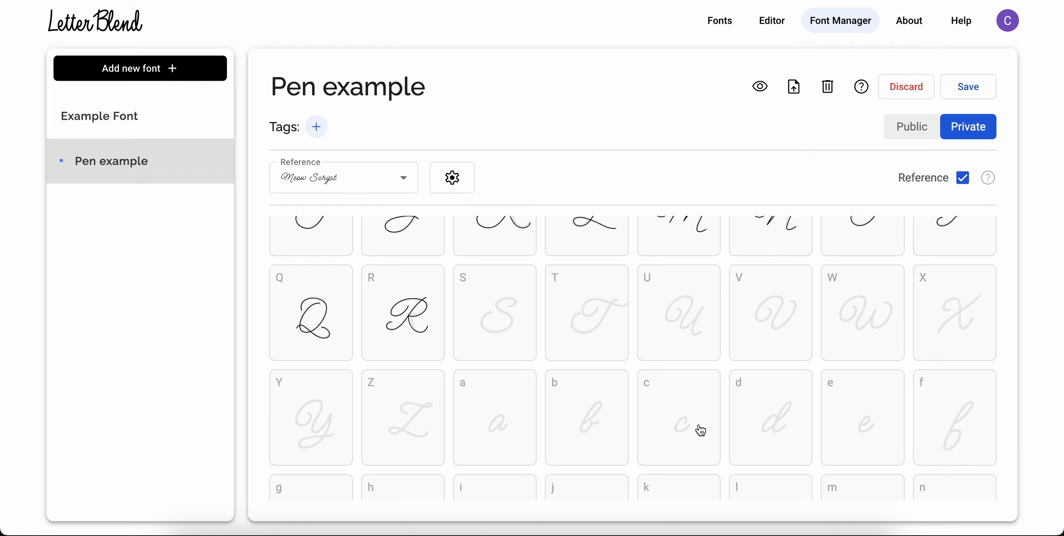
pyautogui.click(527, 311)
pyautogui.click(367, 432)
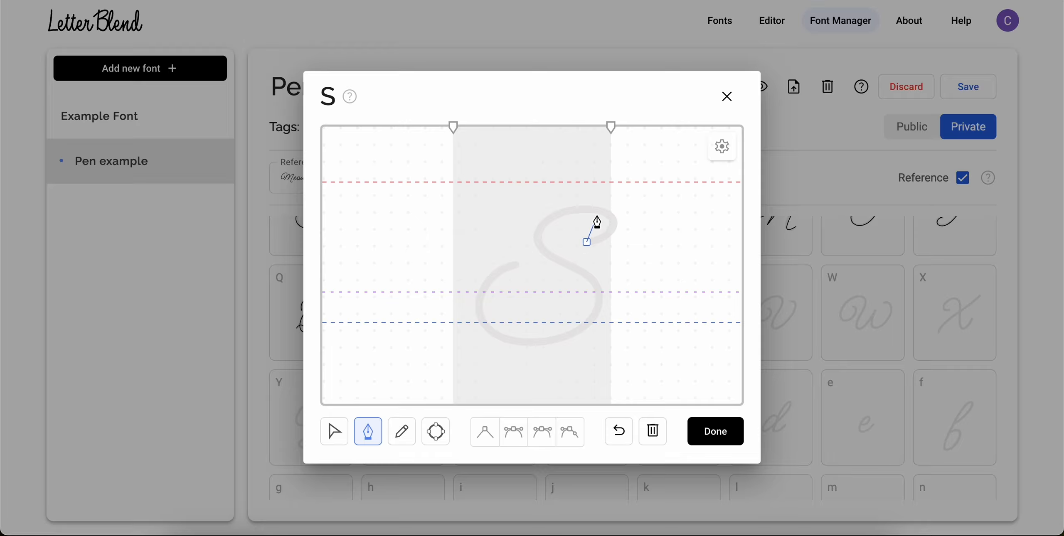
pyautogui.moveTo(601, 210); pyautogui.dragTo(560, 198)
pyautogui.moveTo(561, 261); pyautogui.dragTo(606, 288)
pyautogui.moveTo(525, 345); pyautogui.dragTo(440, 344)
pyautogui.moveTo(515, 262); pyautogui.dragTo(536, 266)
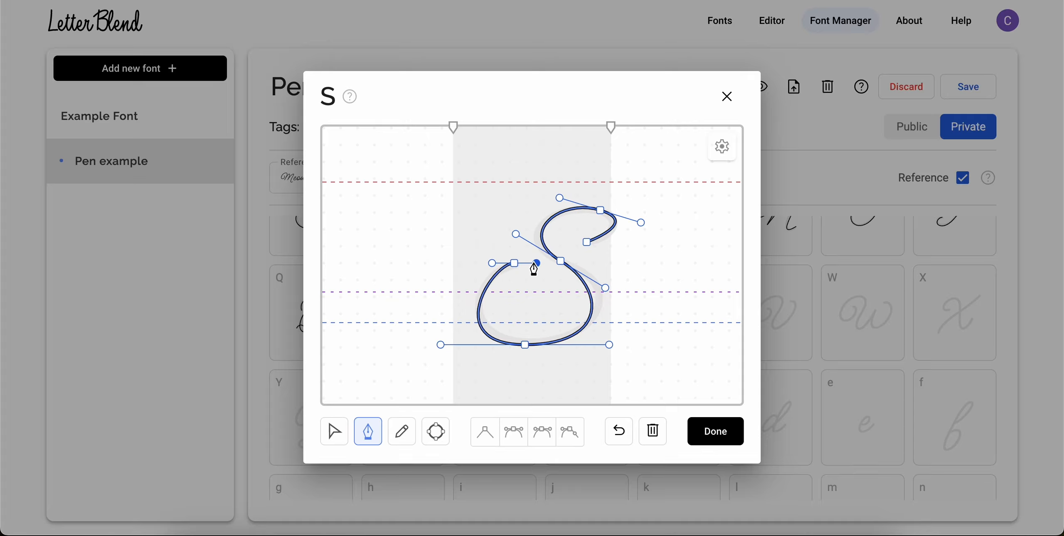
# Step: Refine the S: raise the bottom node slightly, flatten the middle node's handles, and shorten and tilt the top node's handles
pyautogui.click(334, 432)
pyautogui.moveTo(526, 345); pyautogui.dragTo(530, 342)
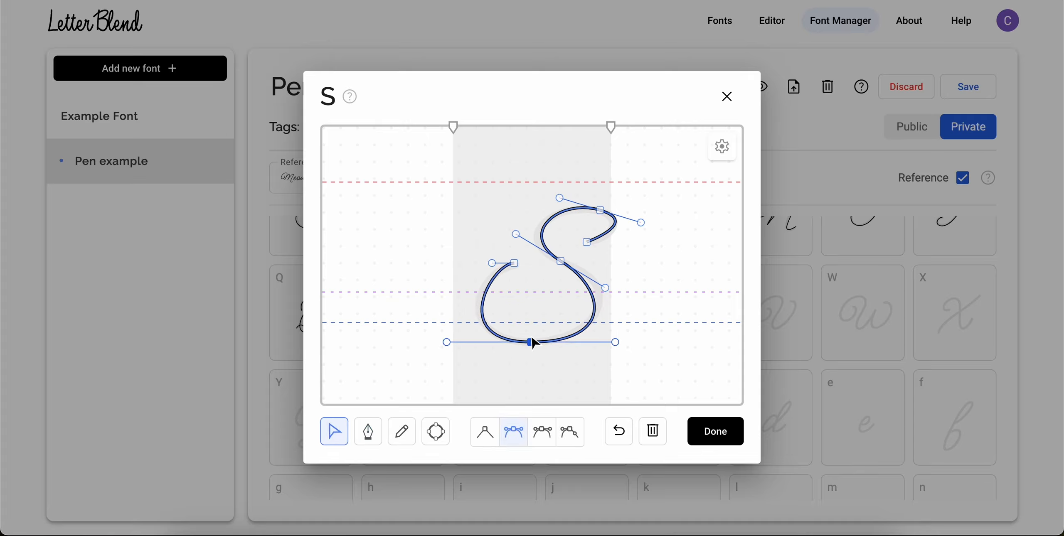
pyautogui.moveTo(561, 262); pyautogui.dragTo(555, 260)
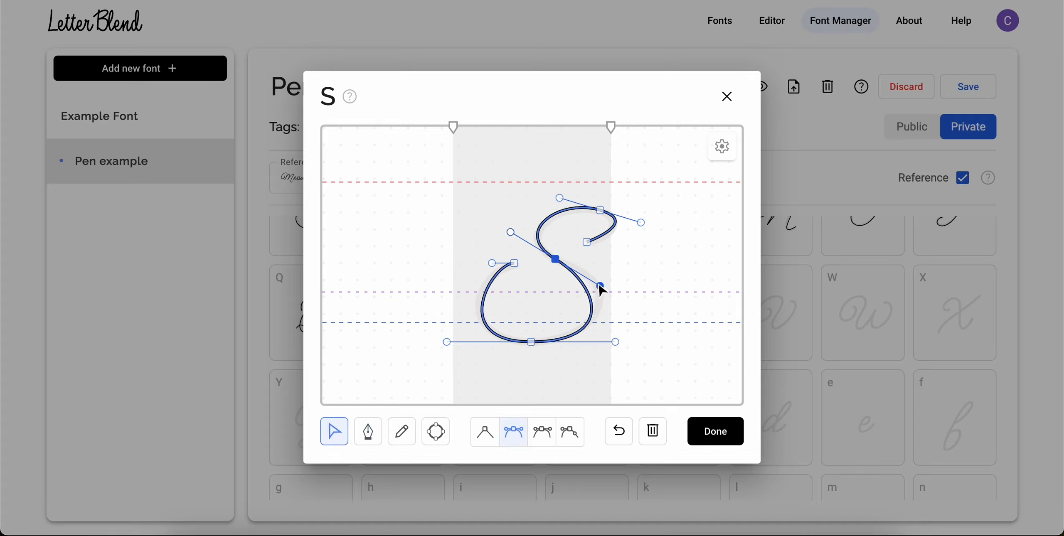
pyautogui.moveTo(601, 286); pyautogui.dragTo(618, 274)
pyautogui.moveTo(553, 257); pyautogui.dragTo(558, 261)
pyautogui.moveTo(497, 249); pyautogui.dragTo(504, 244)
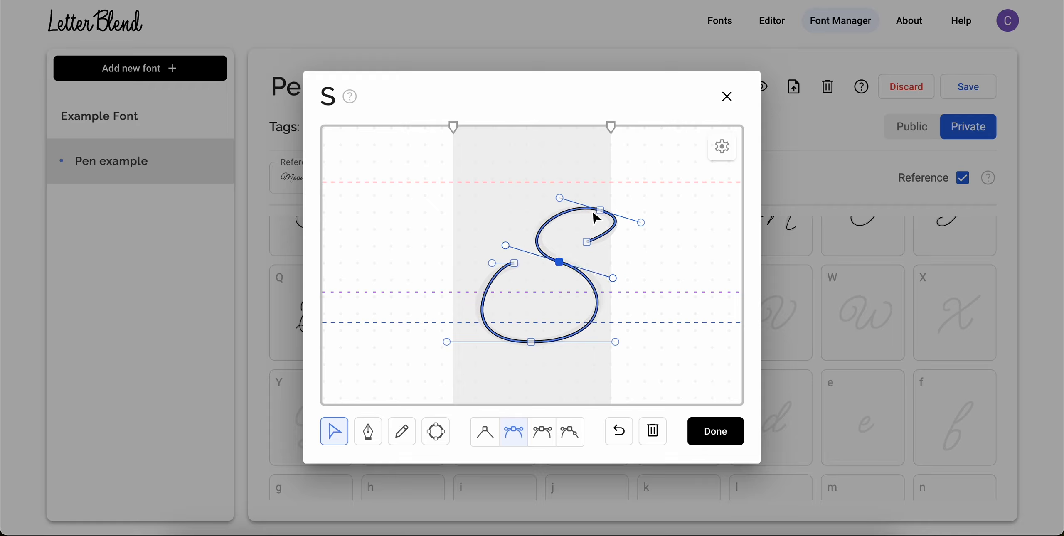
pyautogui.moveTo(642, 223); pyautogui.dragTo(633, 225)
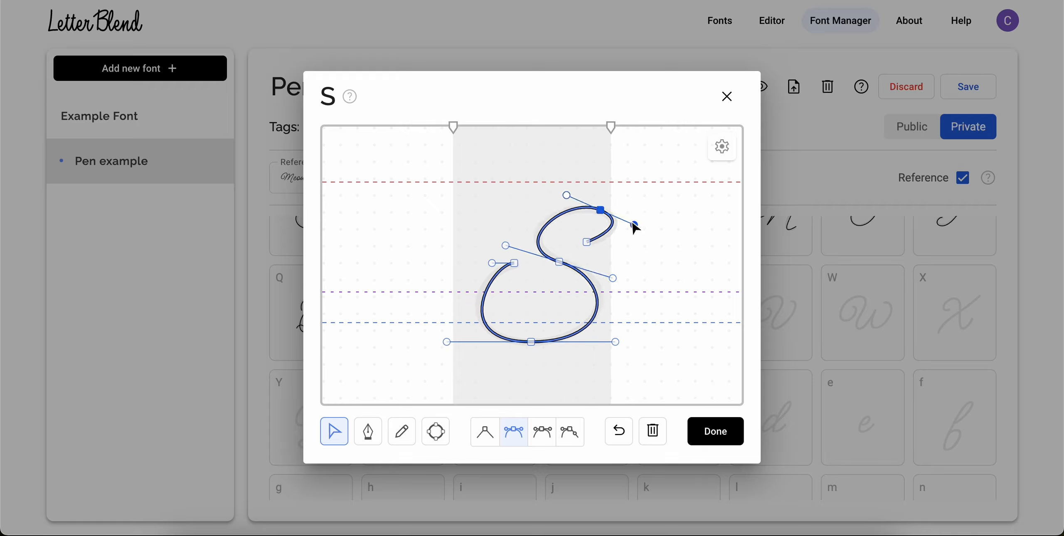
# Step: Round the S's lower bowl: shorten the bottom node's handles, shift that node right, and angle the end node's handle outward and down
pyautogui.moveTo(492, 263); pyautogui.dragTo(486, 263)
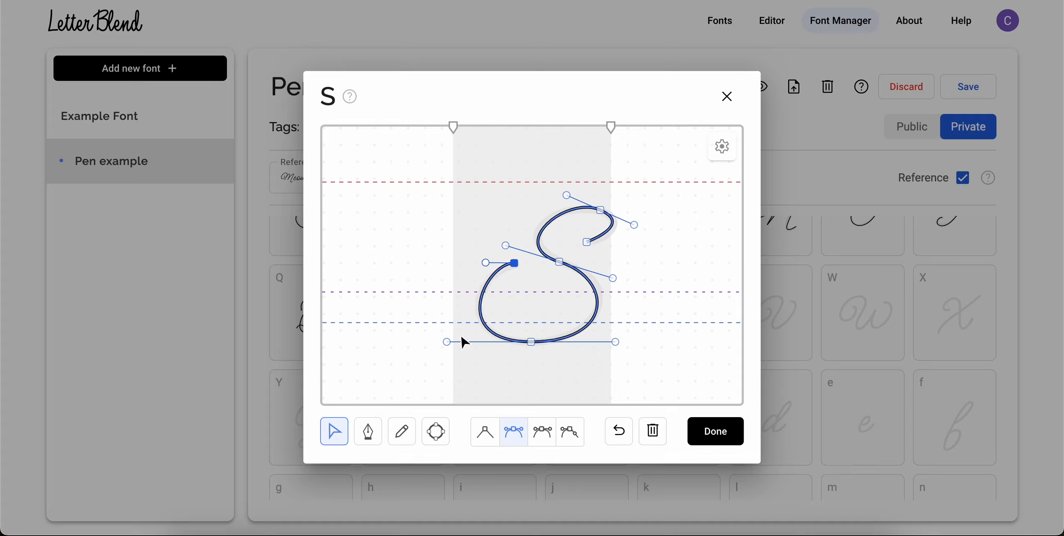
pyautogui.moveTo(447, 342); pyautogui.dragTo(468, 343)
pyautogui.moveTo(533, 344); pyautogui.dragTo(543, 342)
pyautogui.moveTo(485, 262); pyautogui.dragTo(456, 289)
pyautogui.click(426, 293)
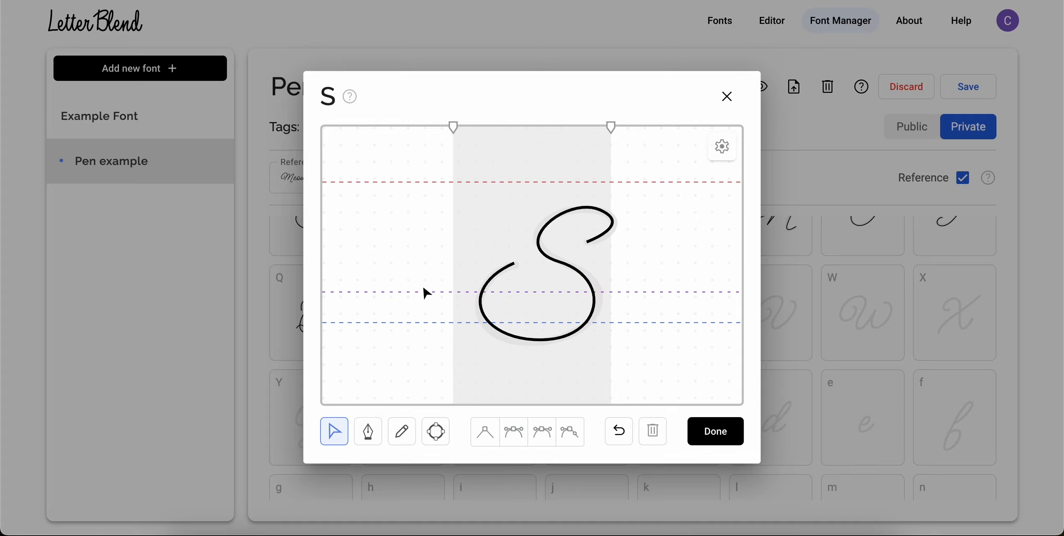
# Step: Make the S's starting node a symmetric curve node and steepen the handles of the middle node
pyautogui.click(614, 229)
pyautogui.click(587, 242)
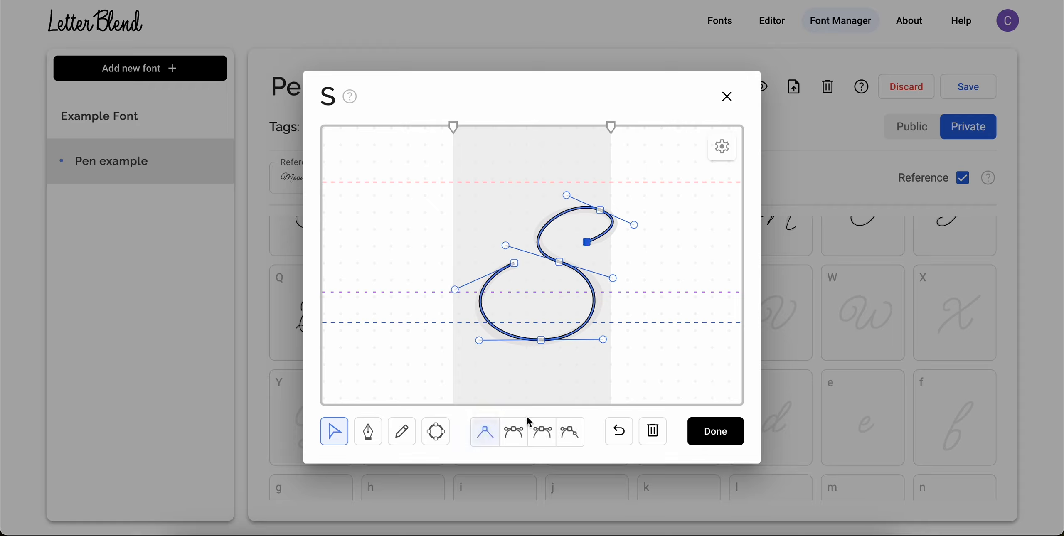
pyautogui.click(514, 432)
pyautogui.click(622, 259)
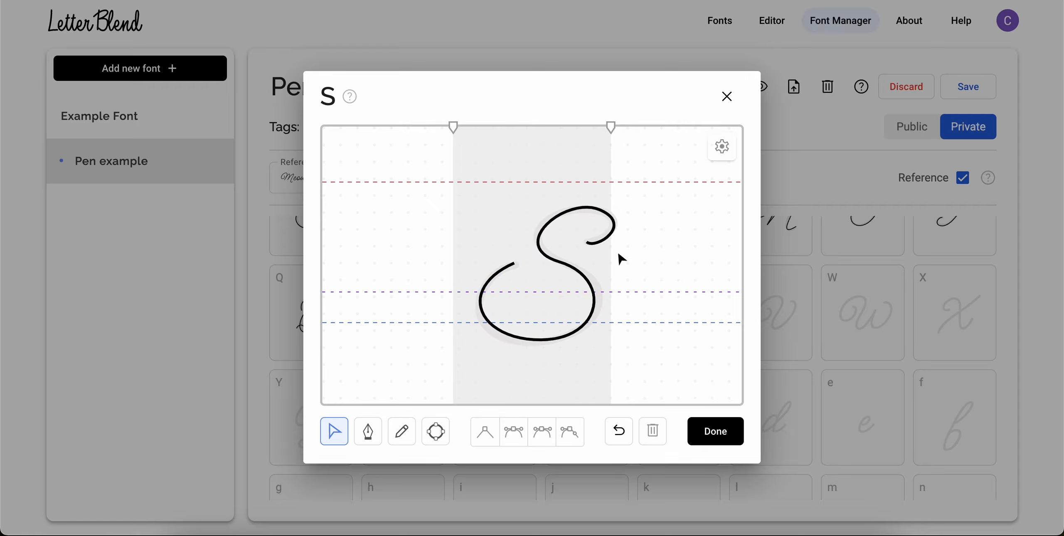
pyautogui.click(585, 281)
pyautogui.moveTo(613, 279); pyautogui.dragTo(611, 294)
pyautogui.click(636, 292)
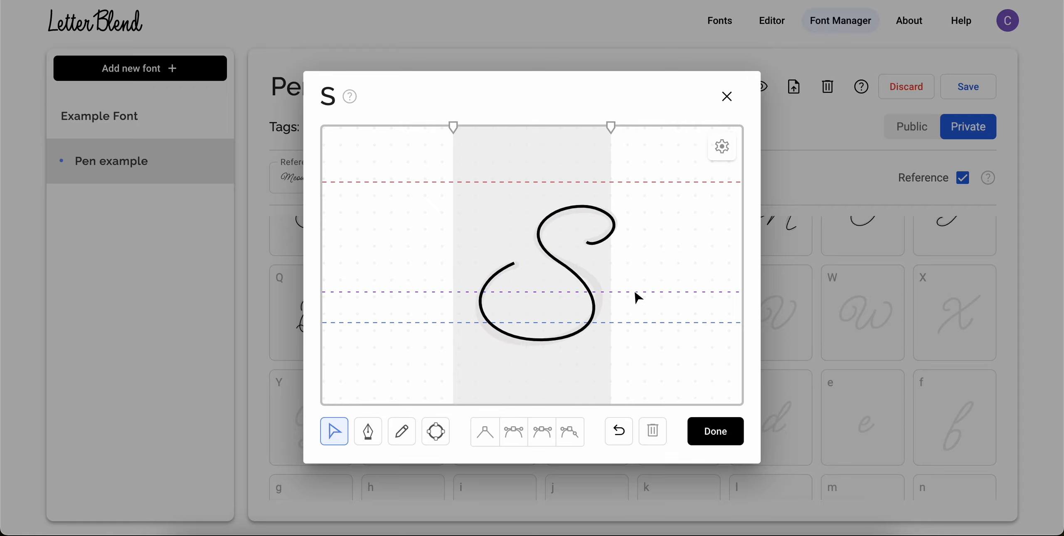
# Step: Finish the S glyph and trace the T's stem and lower-left hook as one Pen path, shifting its bottom node right
pyautogui.click(703, 431)
pyautogui.click(591, 324)
pyautogui.click(370, 431)
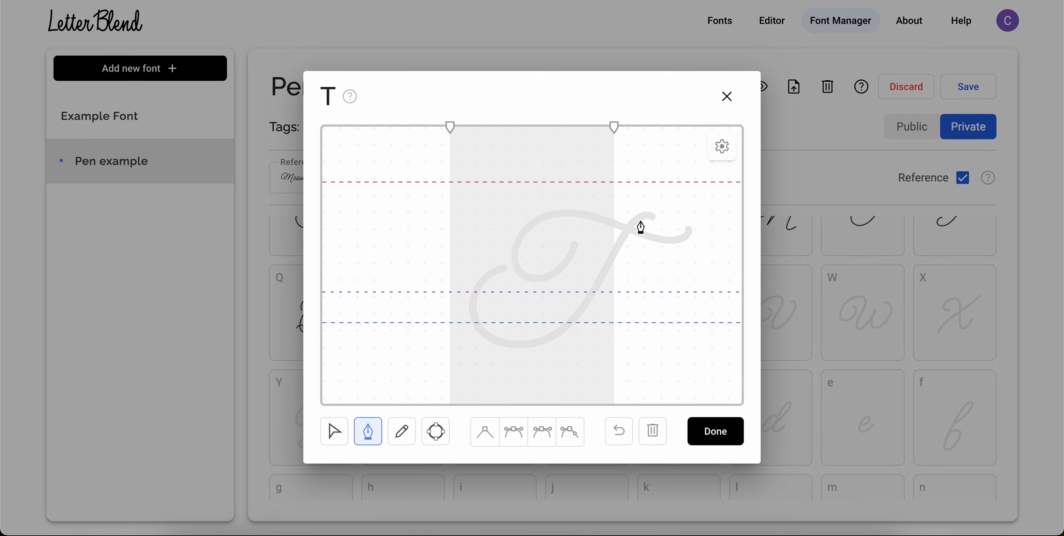
pyautogui.moveTo(607, 266); pyautogui.dragTo(574, 338)
pyautogui.moveTo(505, 346); pyautogui.dragTo(475, 335)
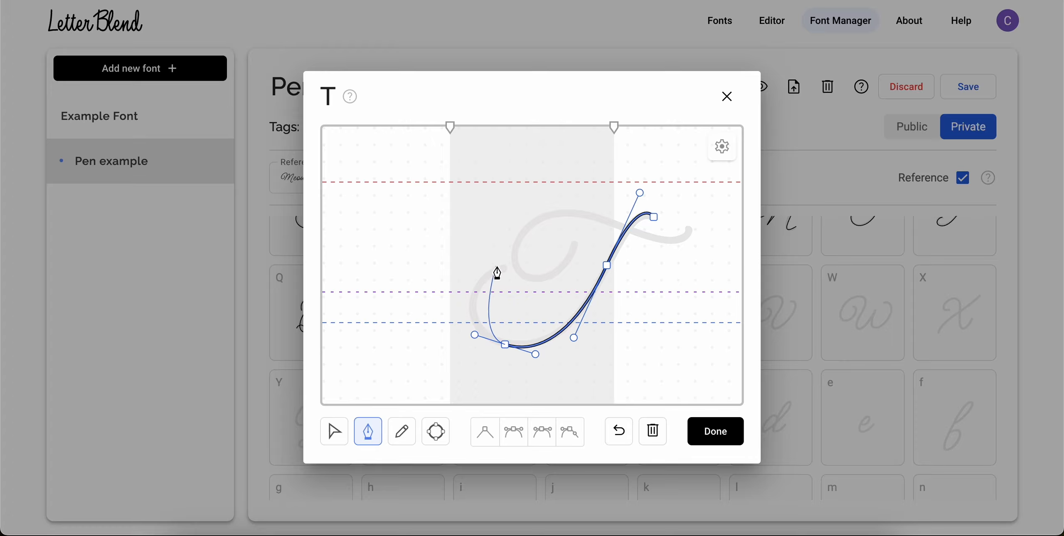
pyautogui.moveTo(505, 267); pyautogui.dragTo(556, 248)
pyautogui.press('v')
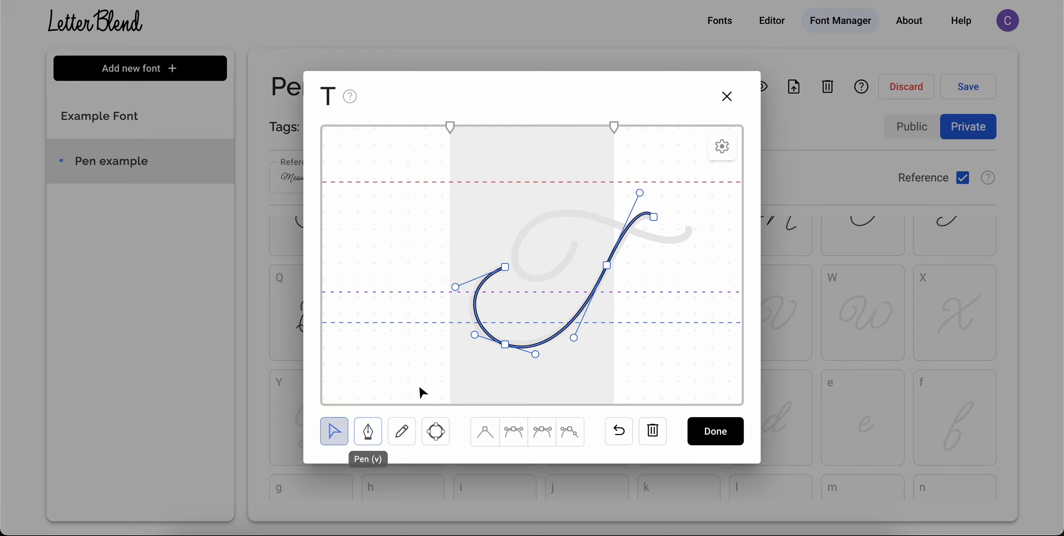
pyautogui.moveTo(505, 345); pyautogui.dragTo(534, 353)
pyautogui.click(607, 347)
# Step: Trace the T's crossbar as a second Pen path from its right tip to the inner curl, and adjust the end node's handle
pyautogui.click(368, 432)
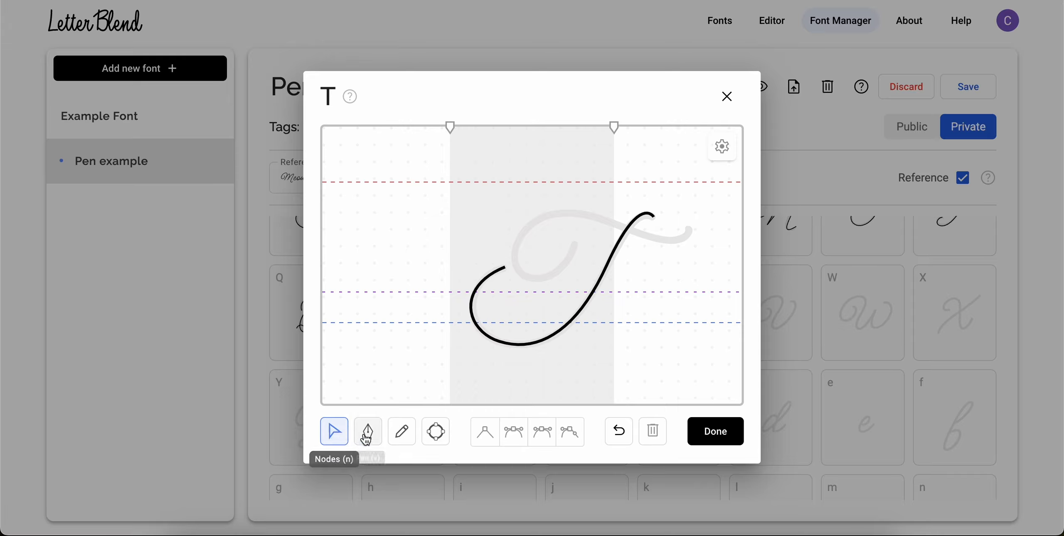
pyautogui.moveTo(615, 225); pyautogui.dragTo(553, 196)
pyautogui.moveTo(516, 252); pyautogui.dragTo(509, 286)
pyautogui.moveTo(575, 246); pyautogui.dragTo(599, 193)
pyautogui.click(335, 432)
pyautogui.click(576, 245)
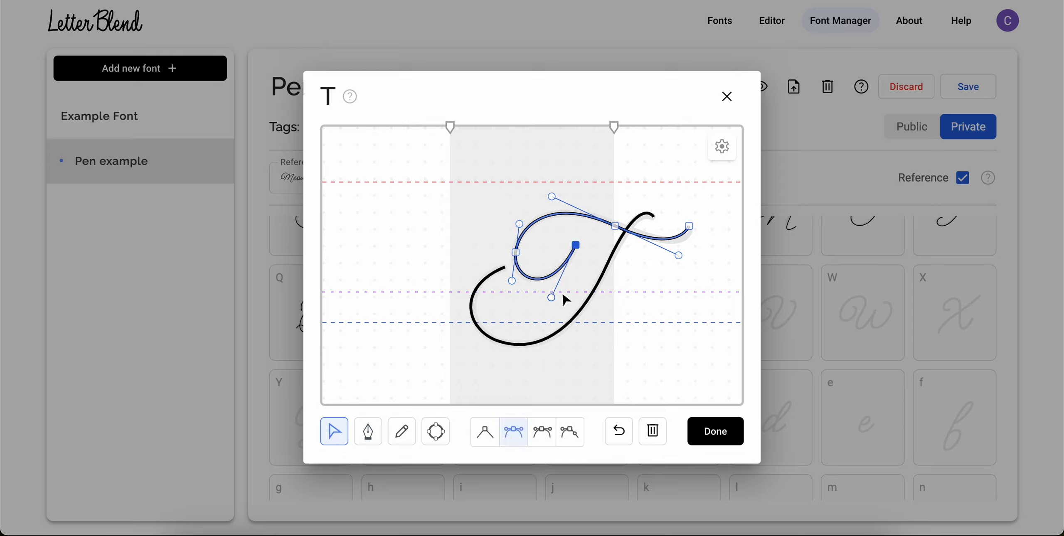
pyautogui.moveTo(551, 297); pyautogui.dragTo(558, 293)
pyautogui.click(698, 257)
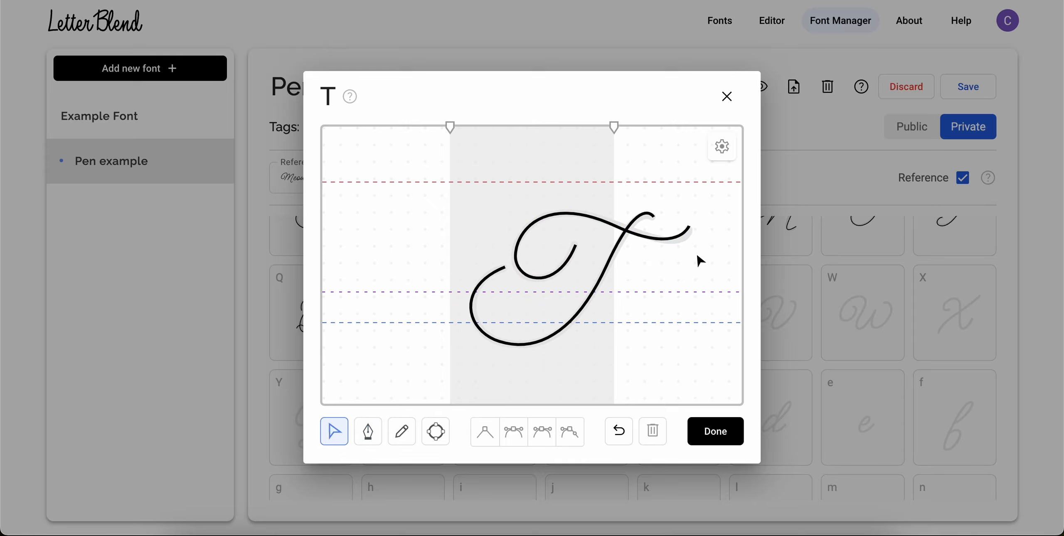
# Step: Finish the T glyph and trace the U as one Pen path, from its inner curl to the tail's lower-right end
pyautogui.click(709, 435)
pyautogui.click(695, 338)
pyautogui.click(368, 431)
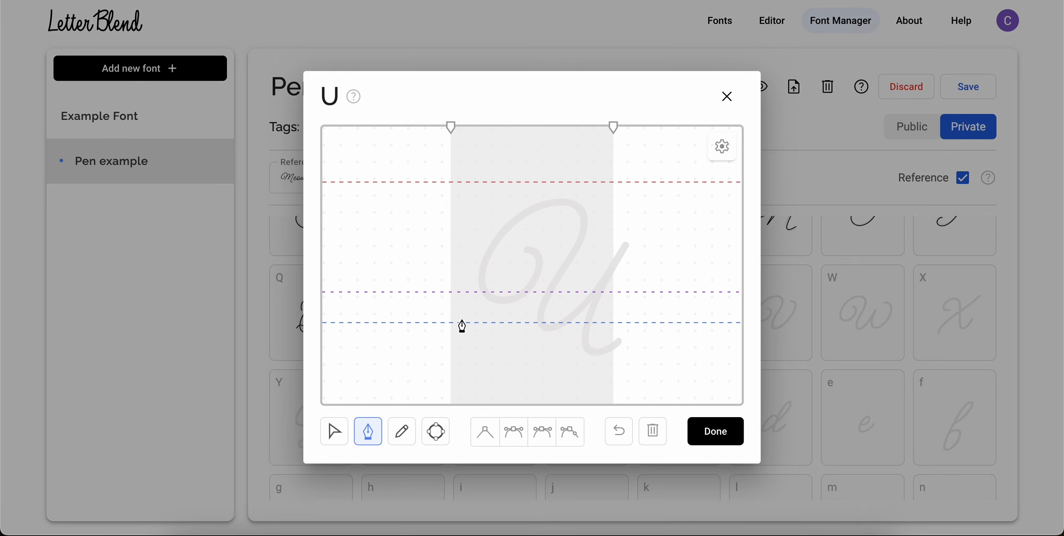
pyautogui.moveTo(500, 301); pyautogui.dragTo(448, 300)
pyautogui.click(576, 201)
pyautogui.moveTo(576, 204); pyautogui.dragTo(632, 220)
pyautogui.moveTo(544, 327)
pyautogui.mouseDown()
pyautogui.moveTo(572, 350)
pyautogui.moveTo(616, 356)
pyautogui.moveTo(586, 349)
pyautogui.mouseUp()
pyautogui.click(627, 243)
pyautogui.click(618, 342)
# Step: Refine the U: flatten the first bottom node's handles, shorten the top node's handles, and shift the left loop's bottom node left
pyautogui.click(335, 435)
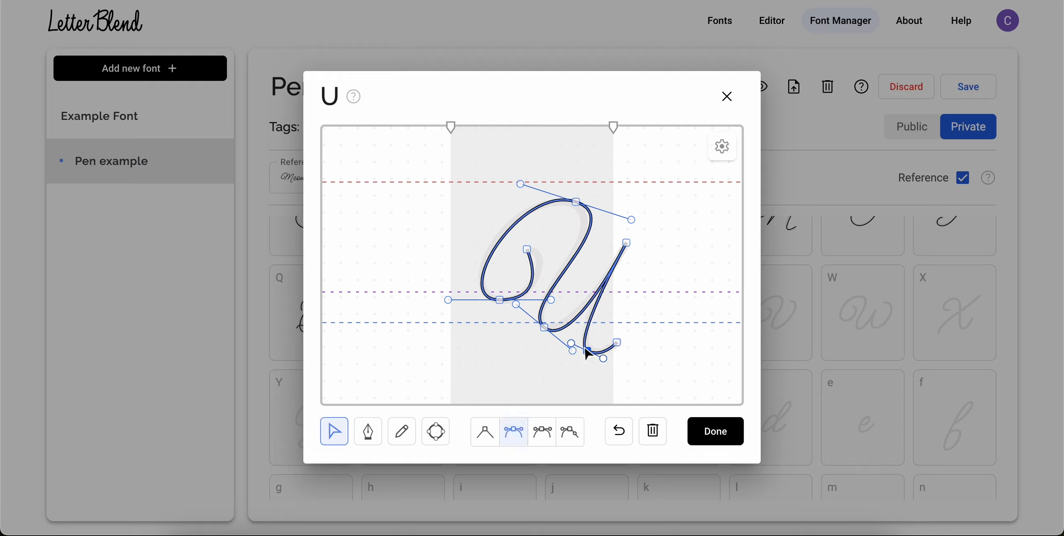
pyautogui.moveTo(518, 308); pyautogui.dragTo(517, 312)
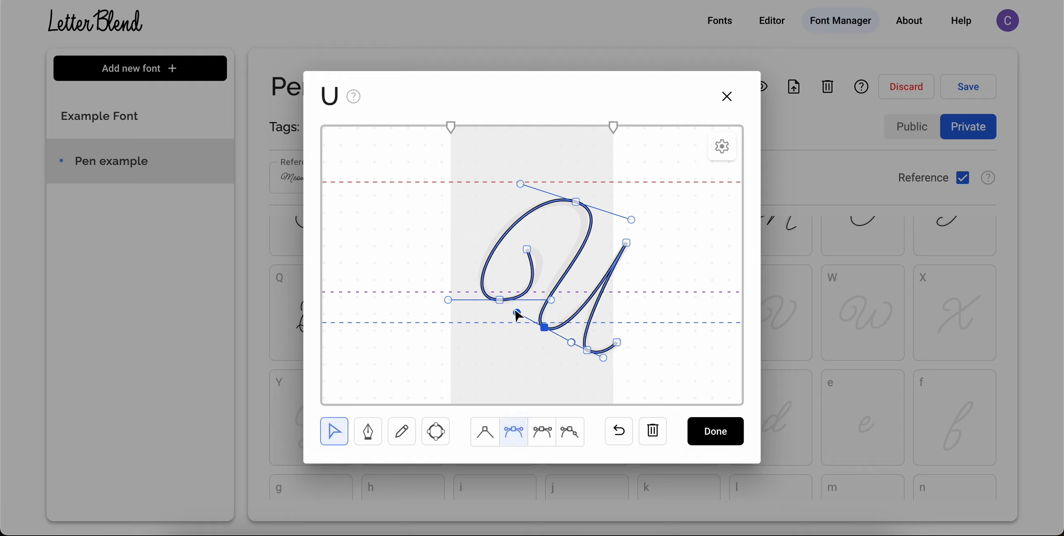
pyautogui.moveTo(632, 219); pyautogui.dragTo(622, 222)
pyautogui.moveTo(549, 297); pyautogui.dragTo(487, 295)
# Step: Round the U's inner curl with a symmetric start node angled down to the right, and raise the loop's lower-left node with steeper handles
pyautogui.moveTo(527, 248); pyautogui.dragTo(551, 260)
pyautogui.click(513, 430)
pyautogui.click(540, 250)
pyautogui.click(535, 249)
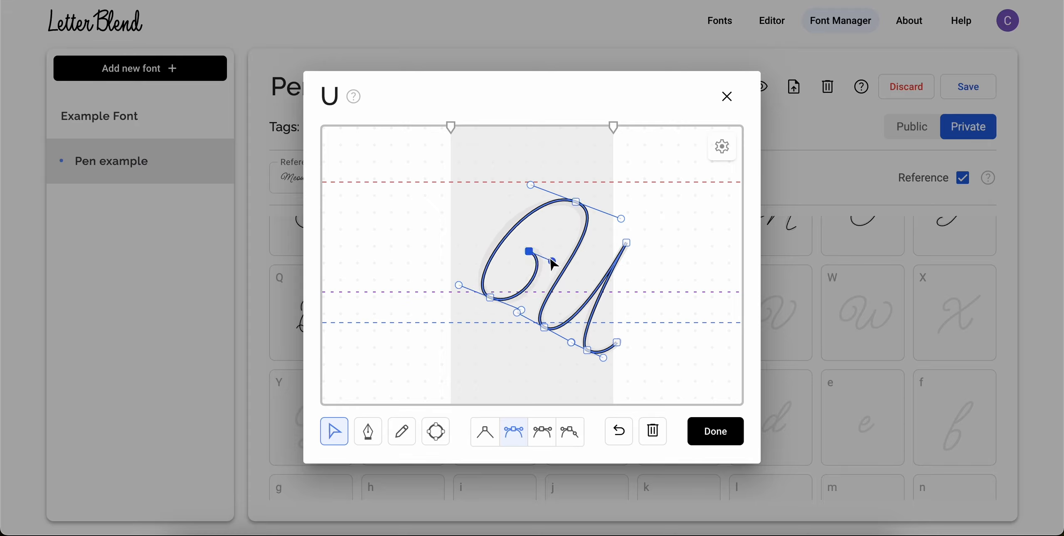
pyautogui.click(456, 263)
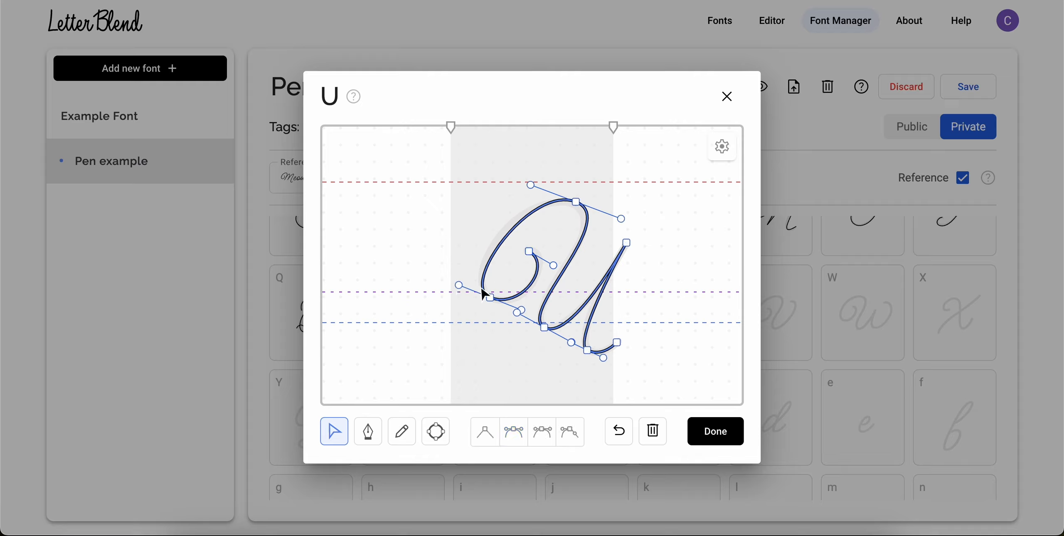
pyautogui.moveTo(490, 297); pyautogui.dragTo(488, 292)
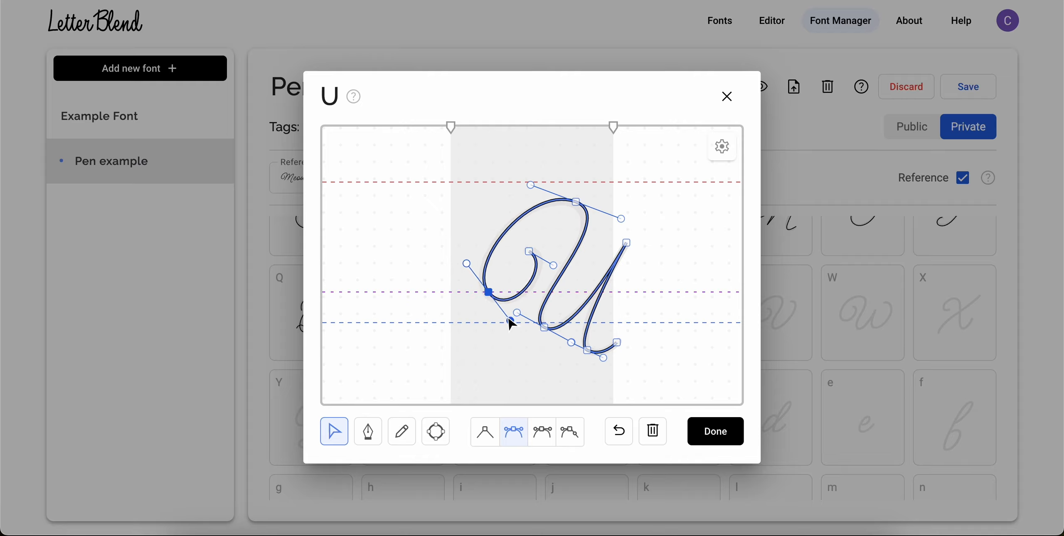
pyautogui.click(451, 287)
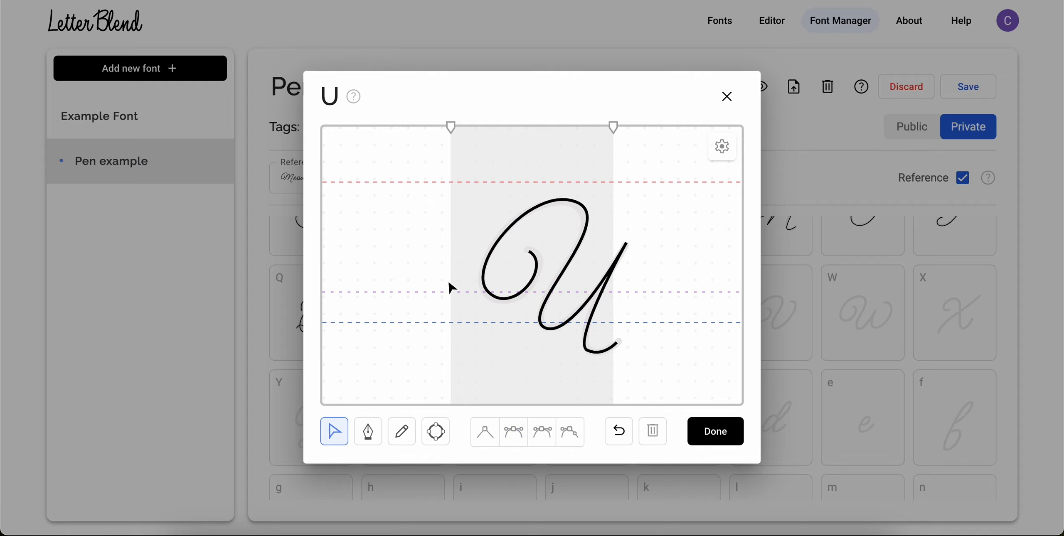
# Step: Try to round the U's tail by lowering the curve at its bottom node
pyautogui.click(594, 350)
pyautogui.moveTo(597, 361); pyautogui.dragTo(596, 363)
pyautogui.click(617, 364)
pyautogui.click(593, 356)
pyautogui.click(599, 363)
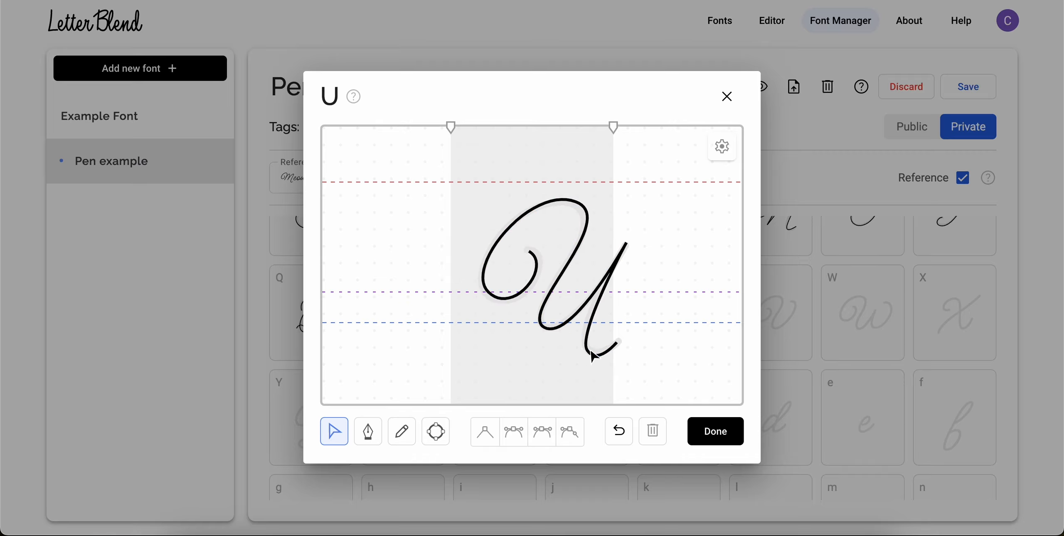
# Step: Delete the U tail's bottom node and make the end node a symmetric curve node with a long handle angled down to the left
pyautogui.click(590, 354)
pyautogui.click(653, 431)
pyautogui.click(617, 344)
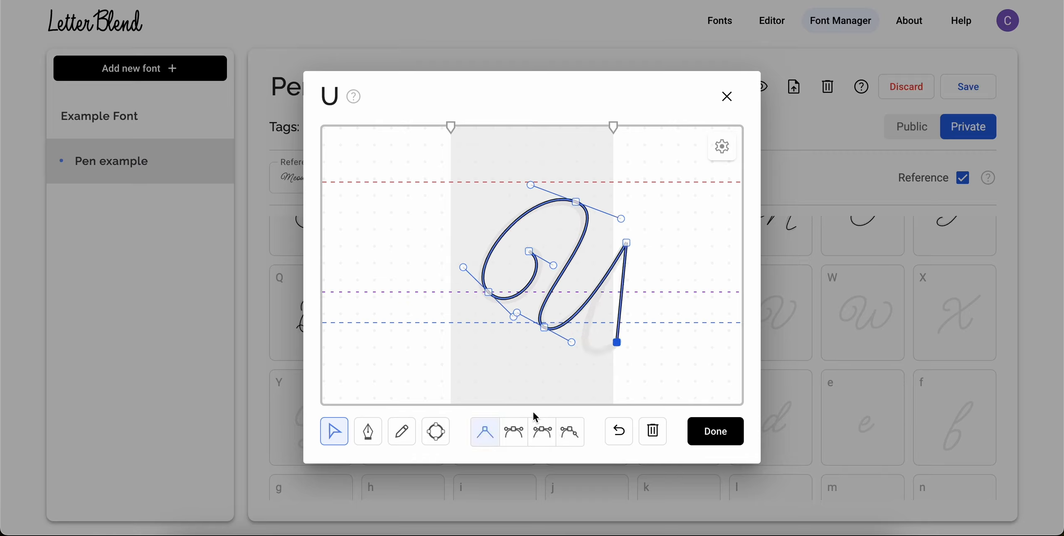
pyautogui.click(514, 432)
pyautogui.moveTo(609, 346)
pyautogui.mouseDown()
pyautogui.moveTo(553, 361)
pyautogui.moveTo(541, 389)
pyautogui.mouseUp()
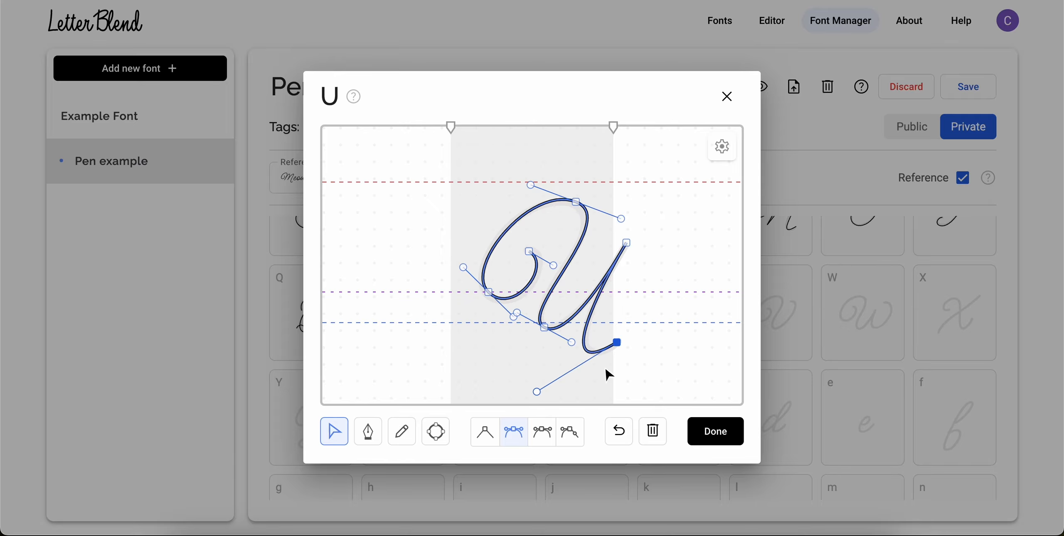
pyautogui.click(615, 370)
# Step: Finish the U glyph and trace the V as one Pen path, from its inner curl to the upper-right tip
pyautogui.click(715, 433)
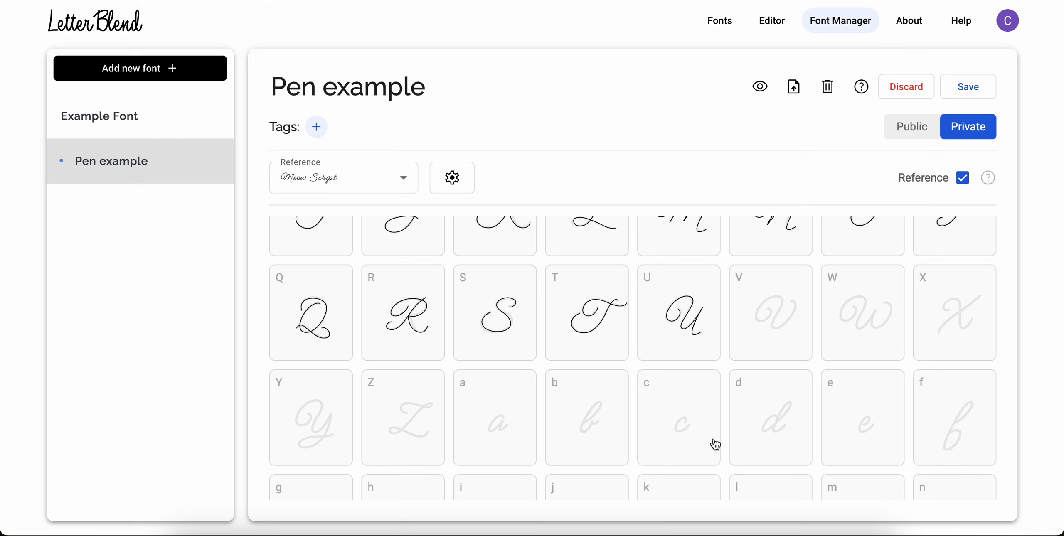
pyautogui.click(773, 339)
pyautogui.click(368, 432)
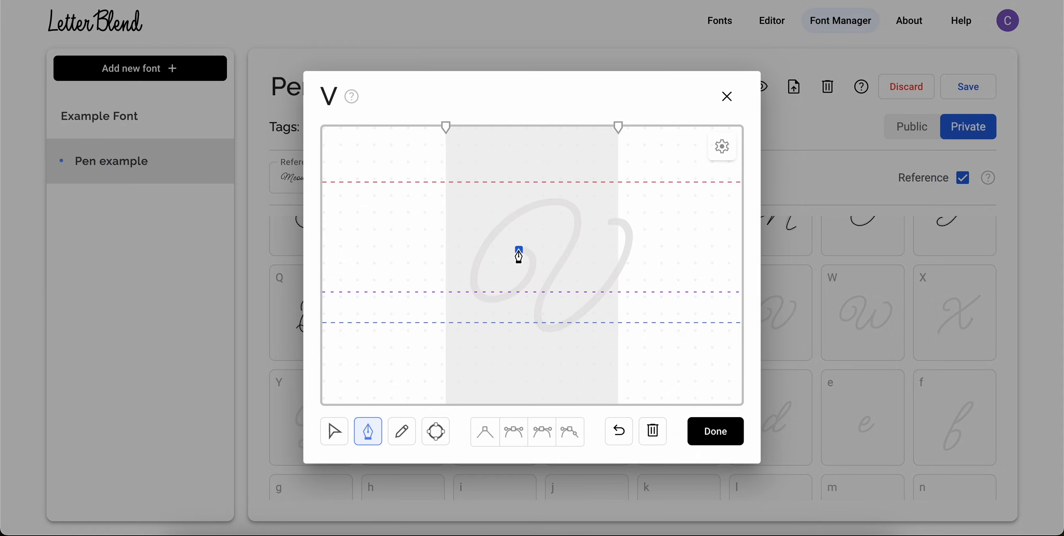
pyautogui.moveTo(489, 302); pyautogui.dragTo(424, 313)
pyautogui.moveTo(569, 201); pyautogui.dragTo(618, 225)
pyautogui.moveTo(544, 328); pyautogui.dragTo(577, 350)
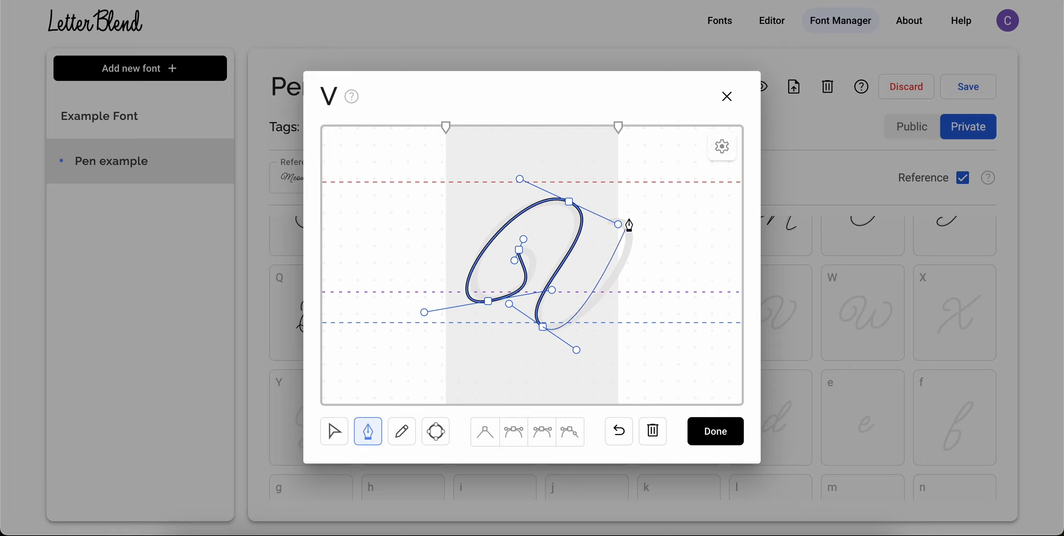
pyautogui.moveTo(615, 216); pyautogui.dragTo(563, 212)
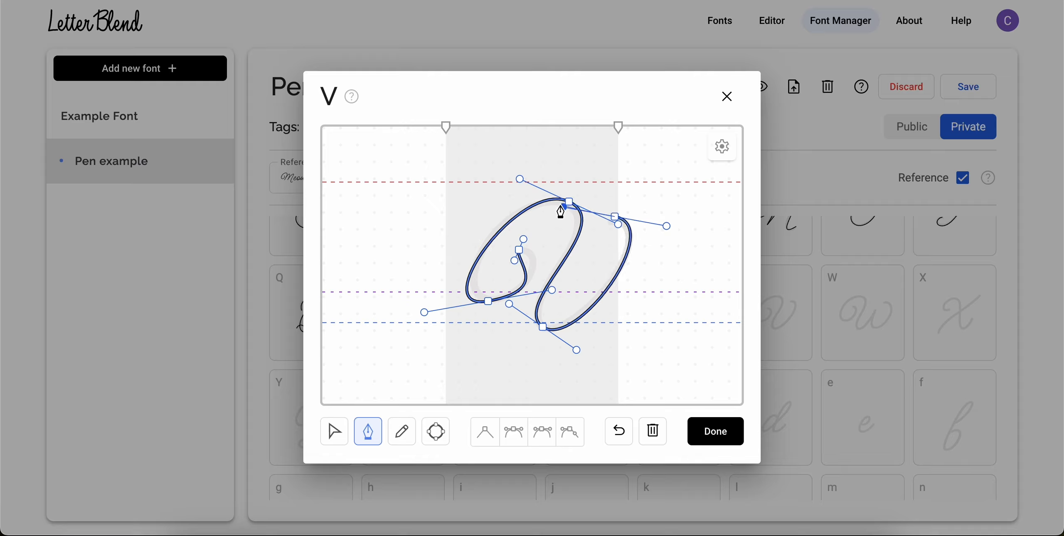
# Step: Refine the V: shorten the bottom node's handles, steepen the top node's, and reshape the left loop through its lower-left and start nodes
pyautogui.click(334, 432)
pyautogui.moveTo(576, 350); pyautogui.dragTo(569, 344)
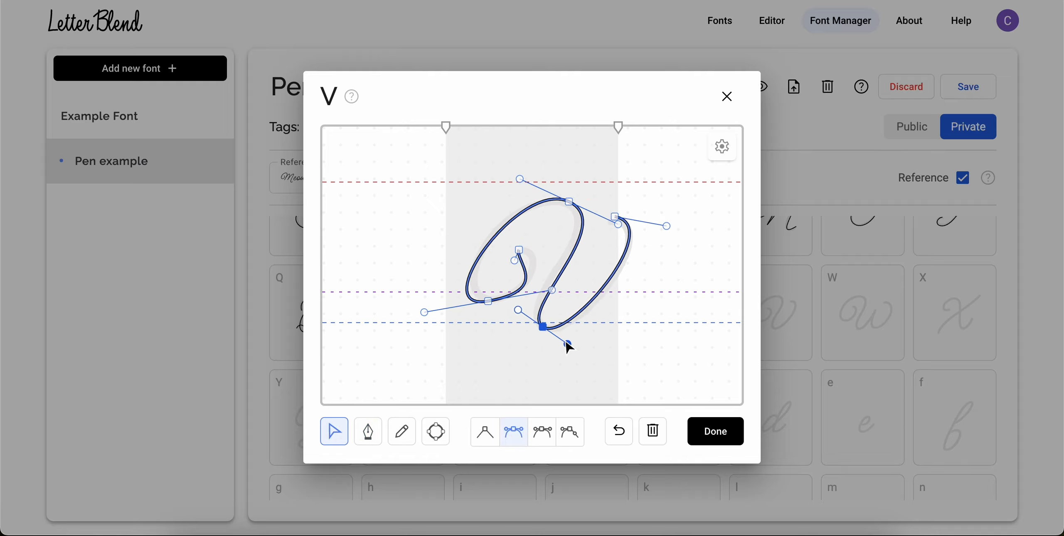
pyautogui.moveTo(520, 180); pyautogui.dragTo(528, 173)
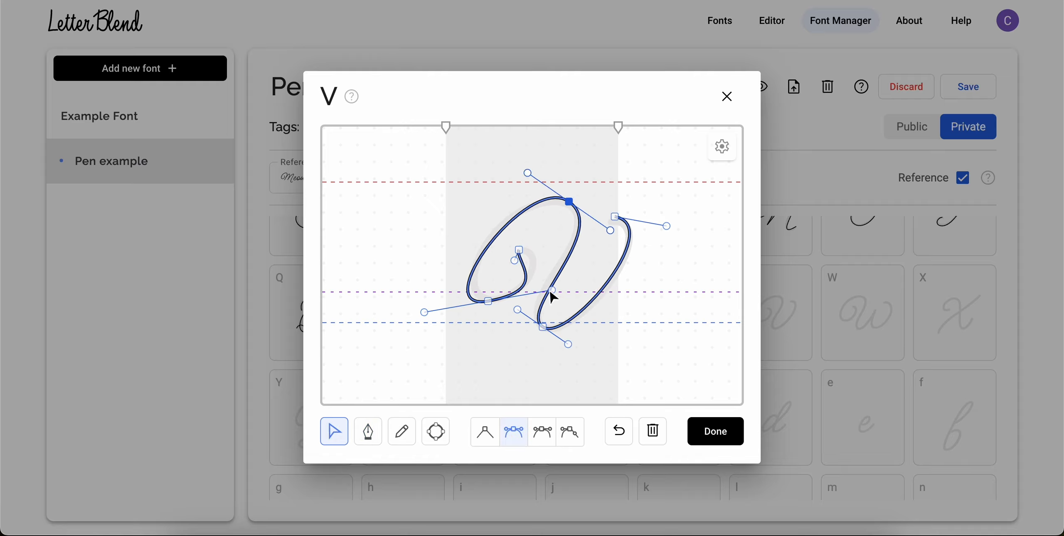
pyautogui.moveTo(551, 290); pyautogui.dragTo(478, 291)
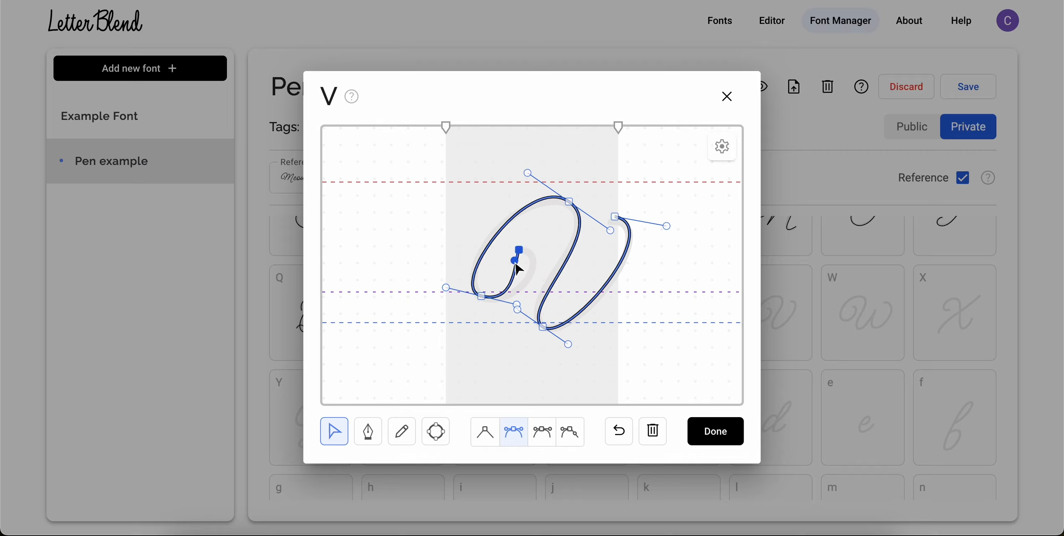
pyautogui.moveTo(515, 262)
pyautogui.mouseDown()
pyautogui.moveTo(550, 257)
pyautogui.moveTo(545, 266)
pyautogui.mouseUp()
pyautogui.click(586, 277)
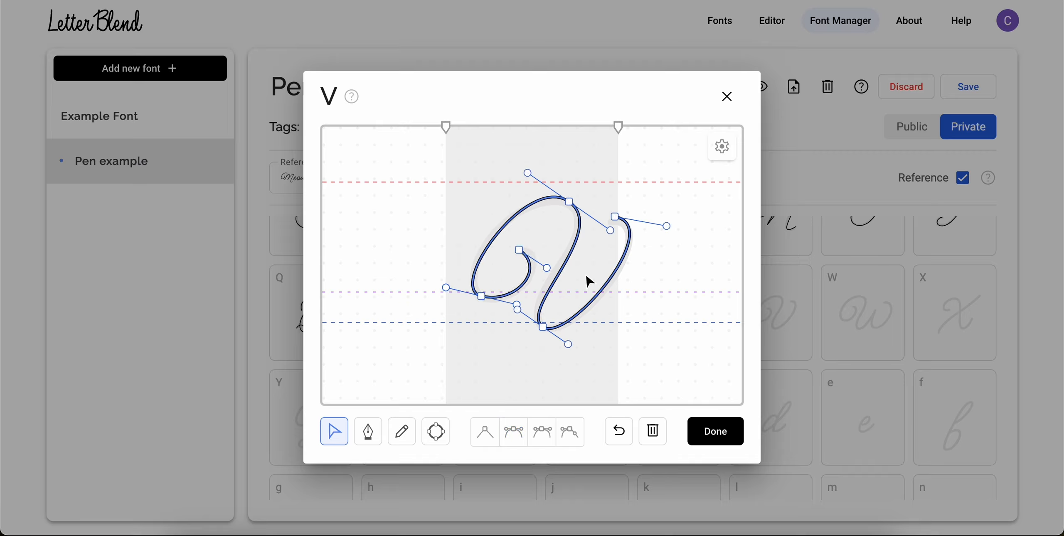
# Step: Steepen the handles of the V's lower-left node and flatten those of its top node
pyautogui.click(491, 296)
pyautogui.moveTo(479, 295)
pyautogui.mouseDown()
pyautogui.moveTo(449, 285)
pyautogui.moveTo(479, 294)
pyautogui.mouseUp()
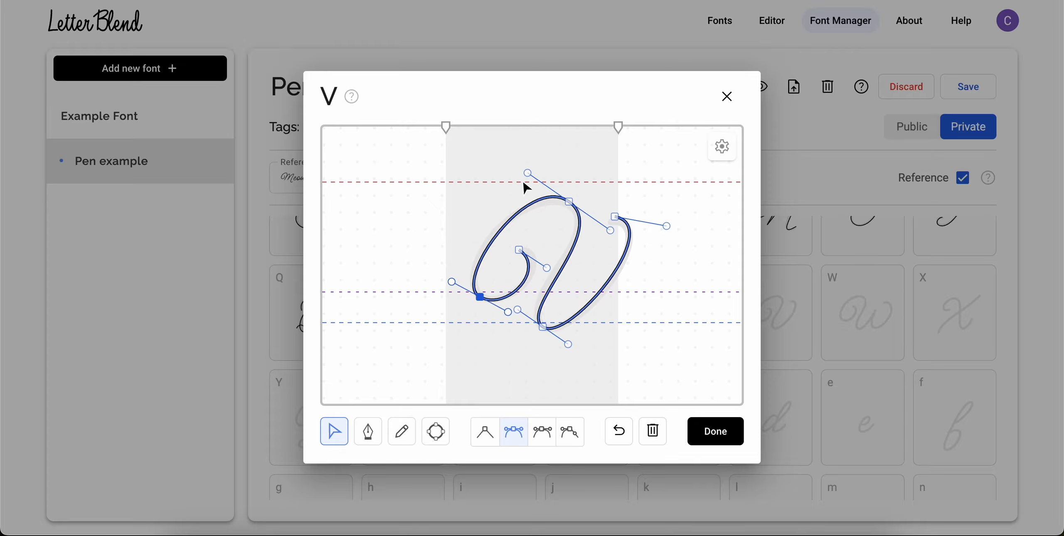
pyautogui.moveTo(528, 173); pyautogui.dragTo(519, 182)
pyautogui.click(461, 212)
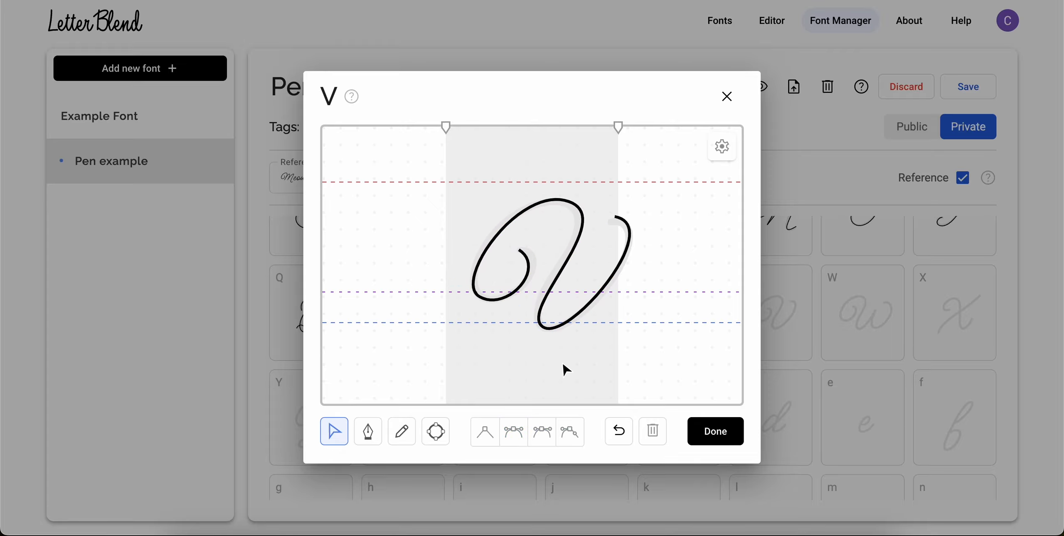
# Step: Finish the V glyph and trace the W as one Pen path, from its inner curl through the middle peak to the upper-right tip
pyautogui.click(688, 431)
pyautogui.click(836, 330)
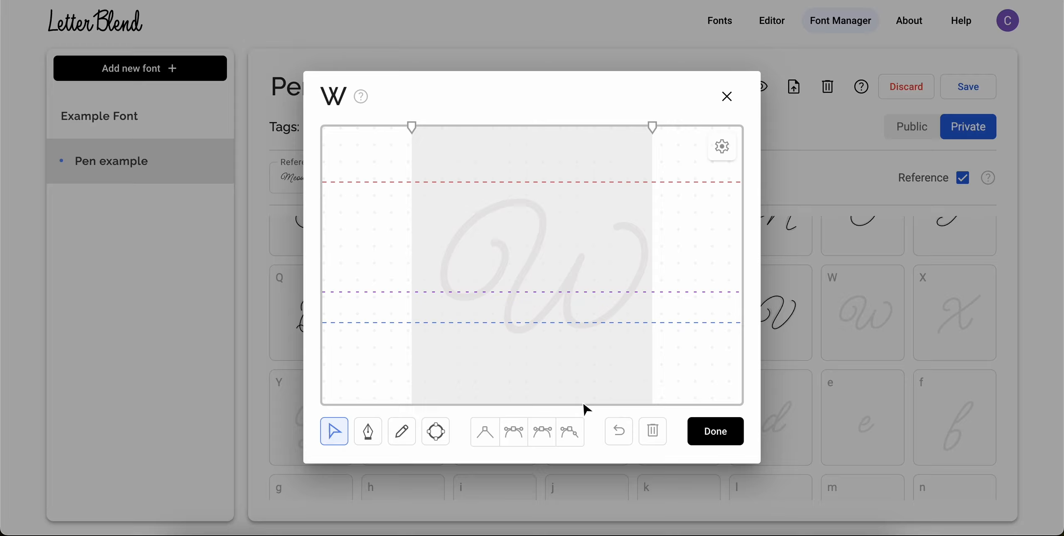
pyautogui.click(362, 436)
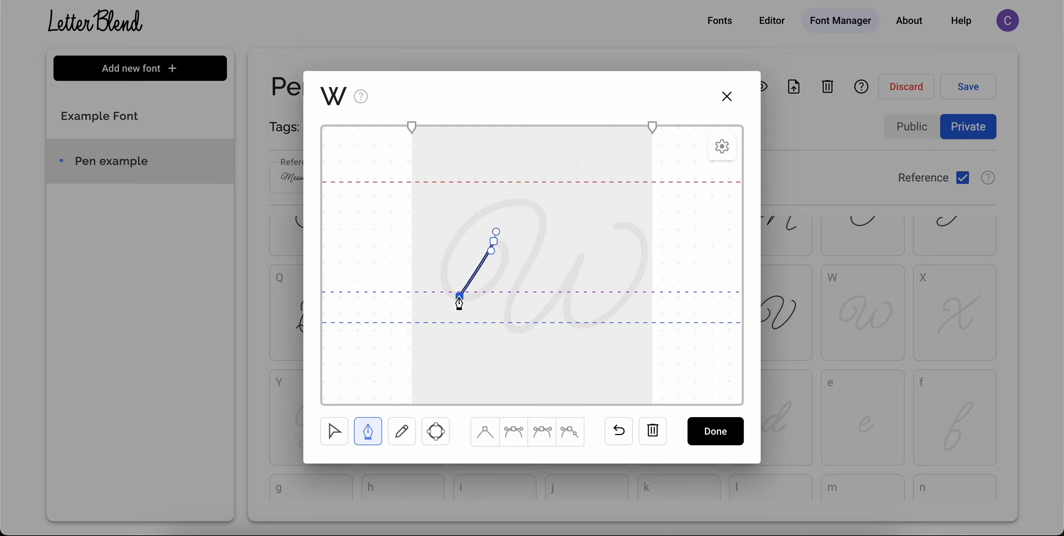
pyautogui.moveTo(459, 296); pyautogui.dragTo(416, 298)
pyautogui.moveTo(534, 203); pyautogui.dragTo(603, 217)
pyautogui.moveTo(513, 333); pyautogui.dragTo(546, 346)
pyautogui.moveTo(581, 253); pyautogui.dragTo(600, 331)
pyautogui.moveTo(620, 224); pyautogui.dragTo(687, 239)
# Step: Refine the W: move the second bottom node right and down, raise the first, and shift the top node left with shorter handles
pyautogui.click(335, 432)
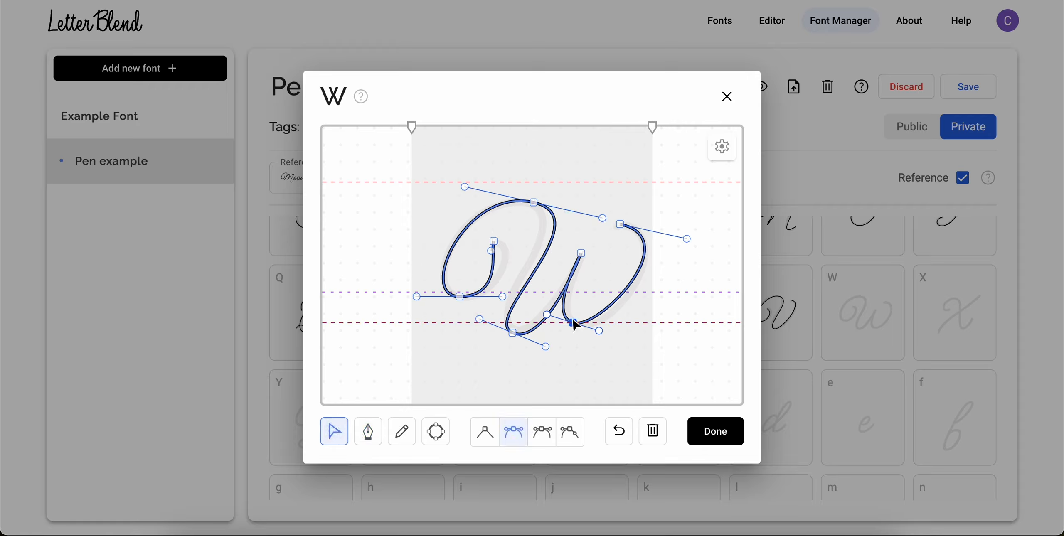
pyautogui.moveTo(573, 323); pyautogui.dragTo(511, 327)
pyautogui.click(513, 331)
pyautogui.moveTo(599, 215); pyautogui.dragTo(525, 204)
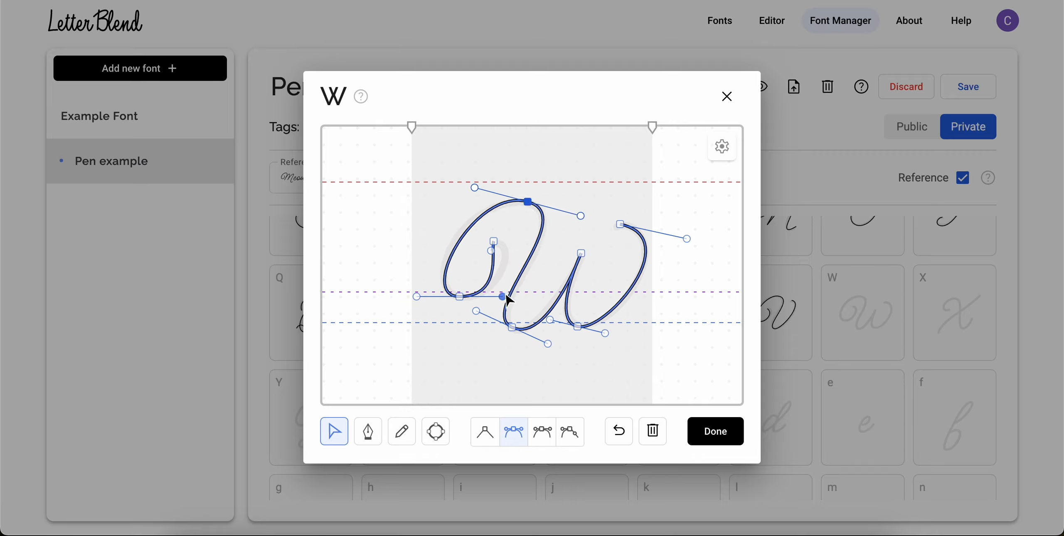
# Step: Round the W's inner curl by tilting the lower-left node's handles and swinging the start handle right, and shorten the first bottom node's handles
pyautogui.moveTo(503, 298); pyautogui.dragTo(498, 304)
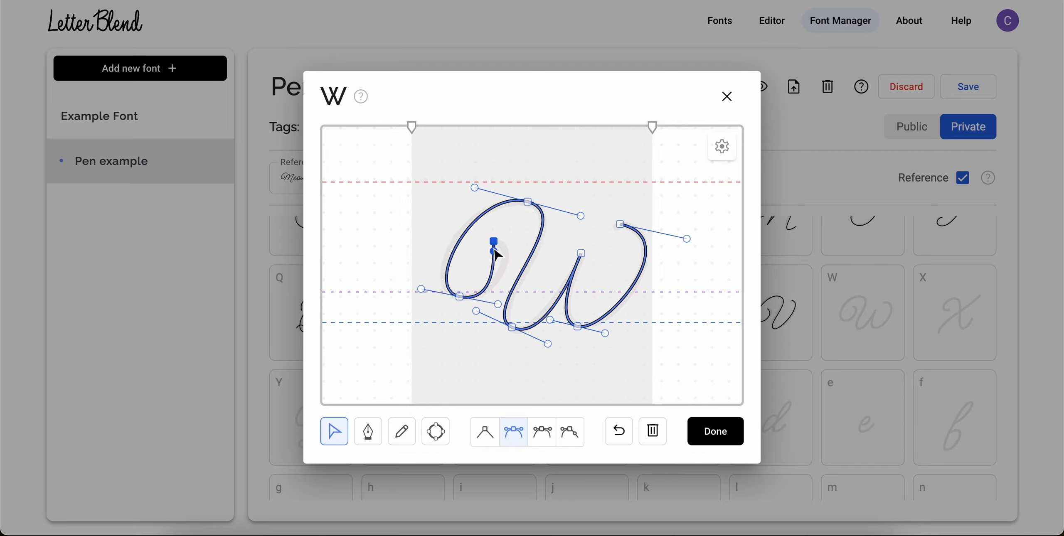
pyautogui.moveTo(494, 251); pyautogui.dragTo(516, 248)
pyautogui.click(597, 250)
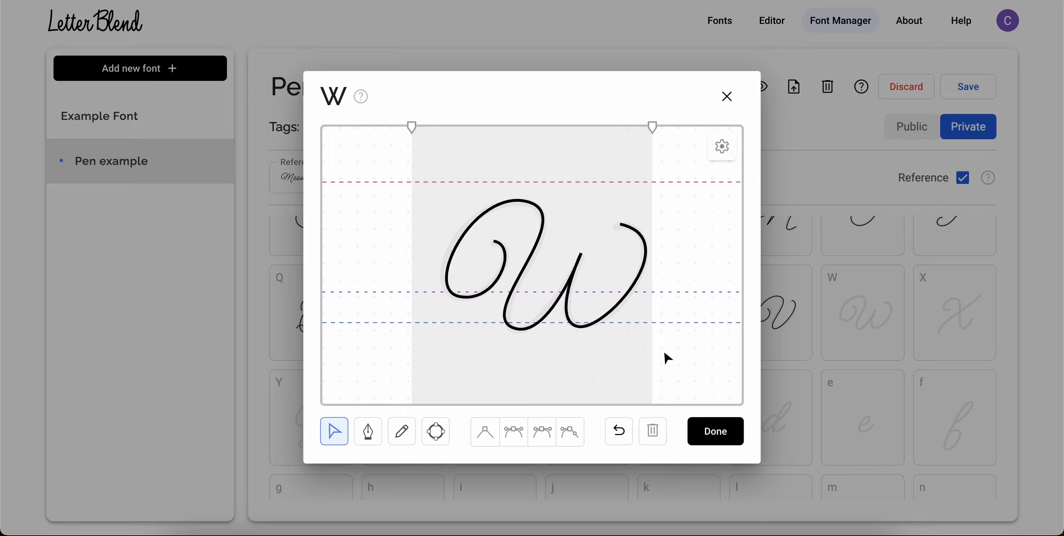
pyautogui.click(519, 332)
pyautogui.moveTo(546, 344); pyautogui.dragTo(542, 339)
pyautogui.click(557, 351)
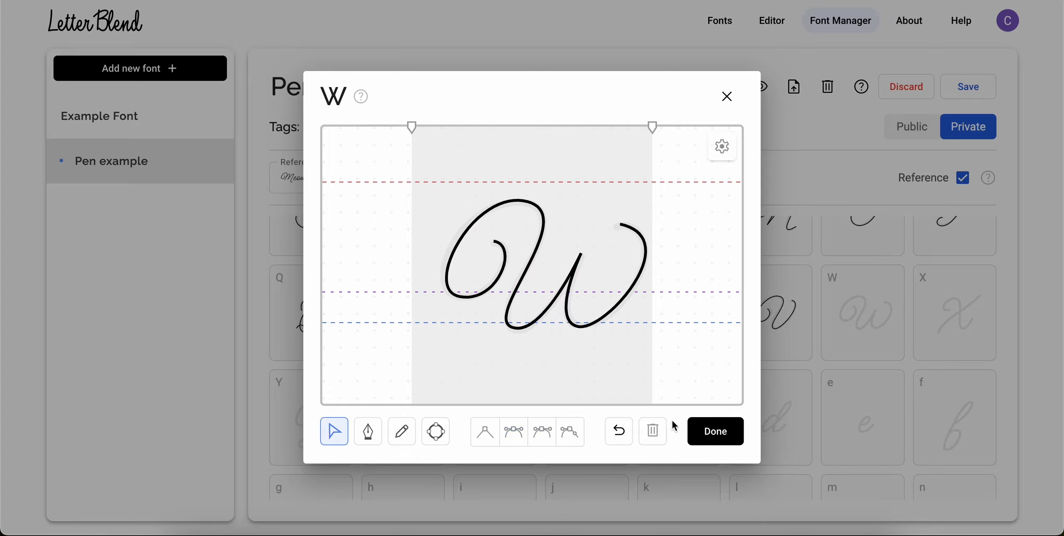
# Step: Finish the W glyph and trace the X's curved stroke as one Pen path, from its upper-left curl to the lower-right end
pyautogui.click(696, 432)
pyautogui.click(921, 322)
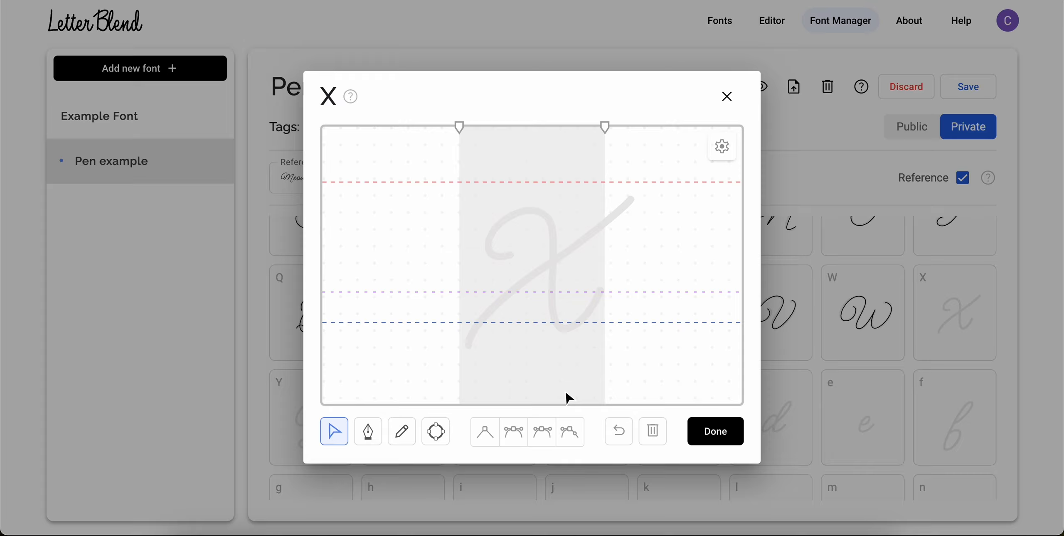
pyautogui.click(368, 431)
pyautogui.moveTo(527, 212); pyautogui.dragTo(585, 201)
pyautogui.moveTo(559, 328); pyautogui.dragTo(585, 338)
pyautogui.click(601, 292)
pyautogui.click(327, 434)
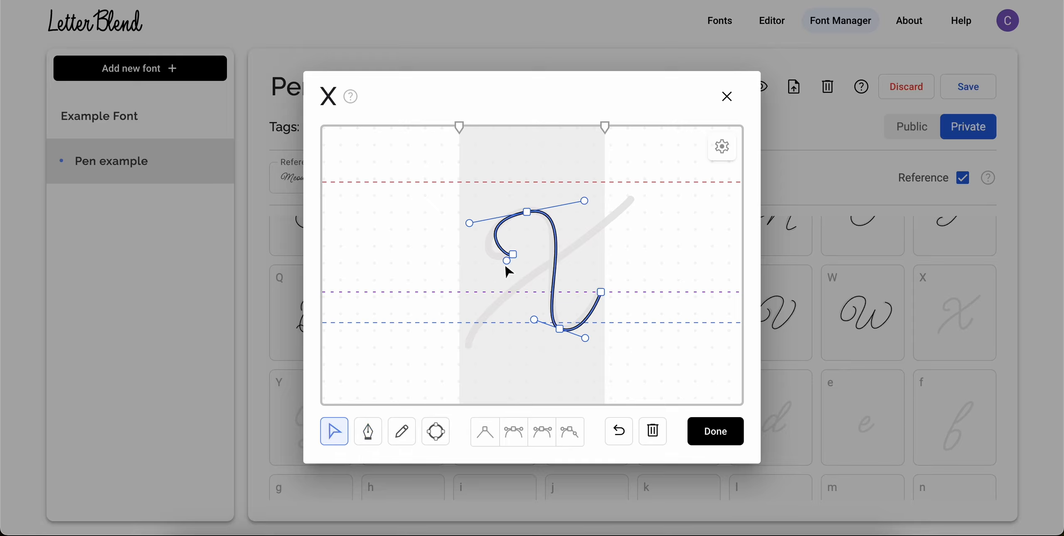
# Step: Round the X's upper-left curl by lengthening its start handle and raising the top node's left handle, and reshape the bottom curve
pyautogui.click(512, 255)
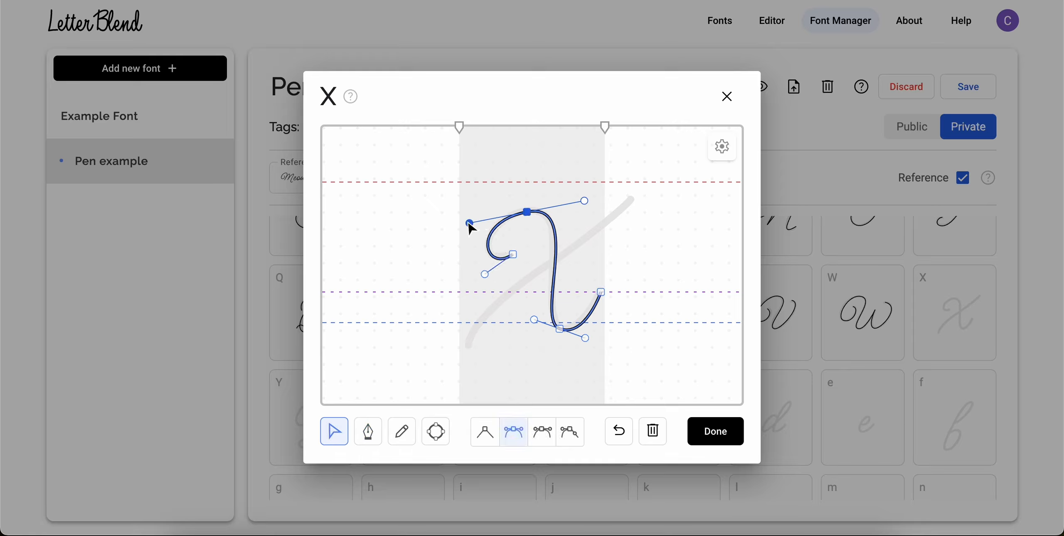
pyautogui.moveTo(469, 223); pyautogui.dragTo(474, 213)
pyautogui.moveTo(560, 329); pyautogui.dragTo(591, 335)
pyautogui.click(544, 347)
# Step: Trace the X's diagonal as a second Pen path from the upper-right tip through a middle node to the lower-left end
pyautogui.click(375, 425)
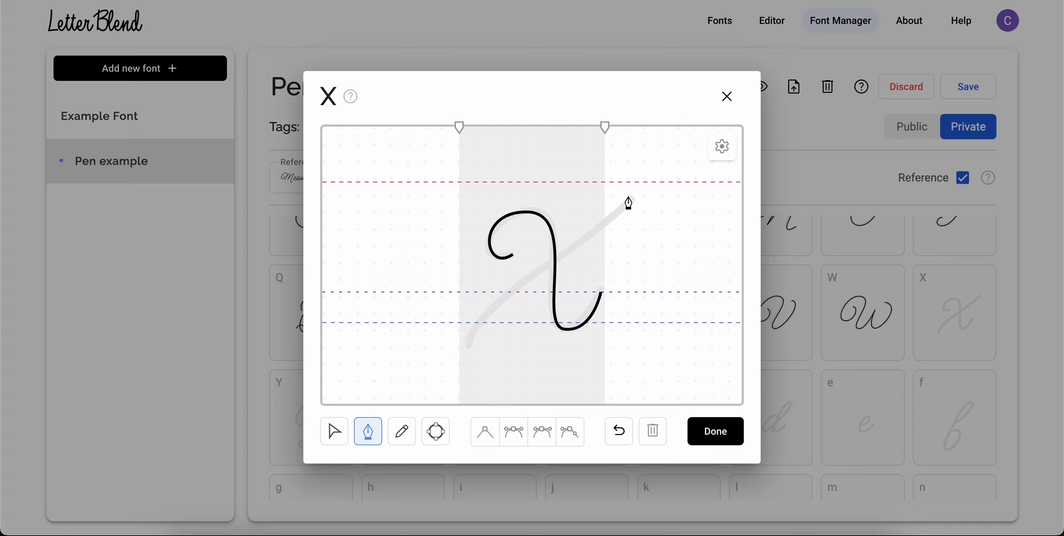
pyautogui.moveTo(533, 274); pyautogui.dragTo(505, 284)
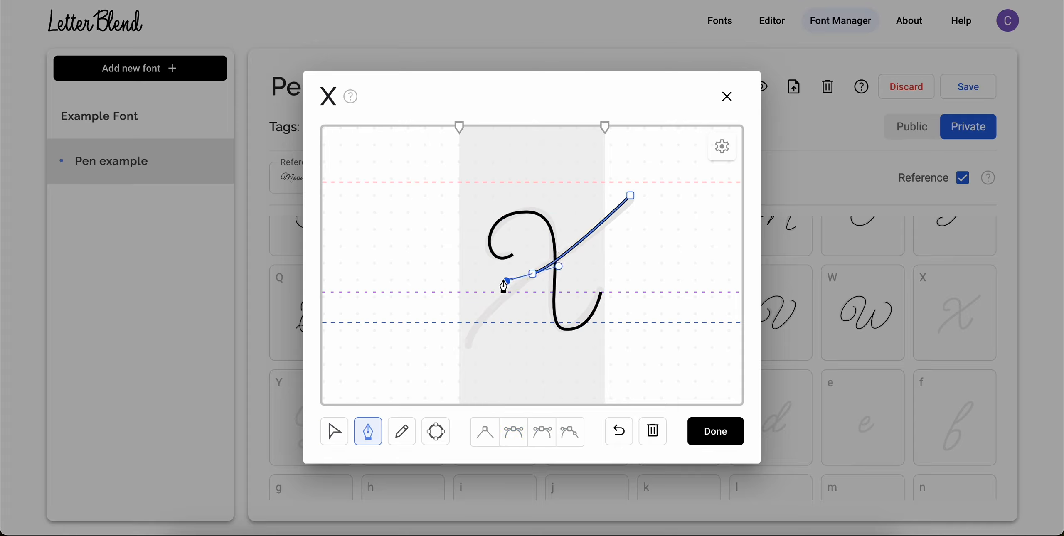
pyautogui.click(468, 349)
pyautogui.click(335, 431)
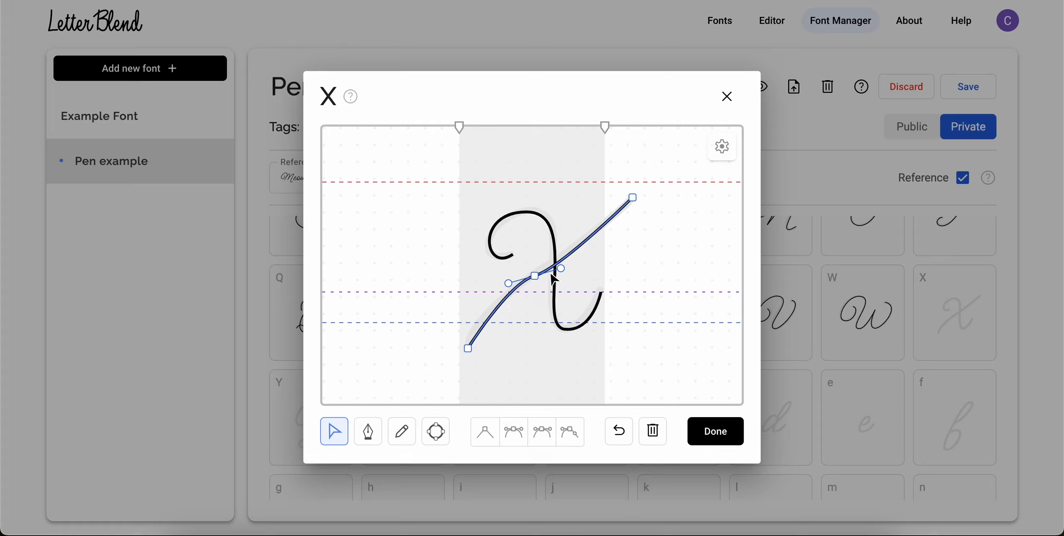
# Step: Delete the X diagonal's middle node, align its upper-right end with the reference, and give that end a smooth handle pointing down the stroke
pyautogui.moveTo(561, 269); pyautogui.dragTo(562, 251)
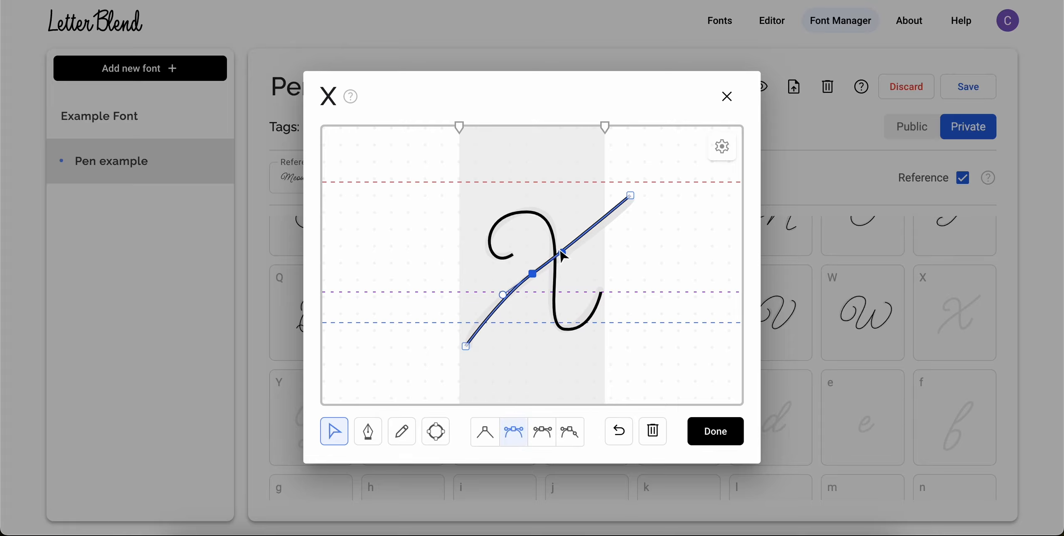
pyautogui.click(653, 432)
pyautogui.click(631, 196)
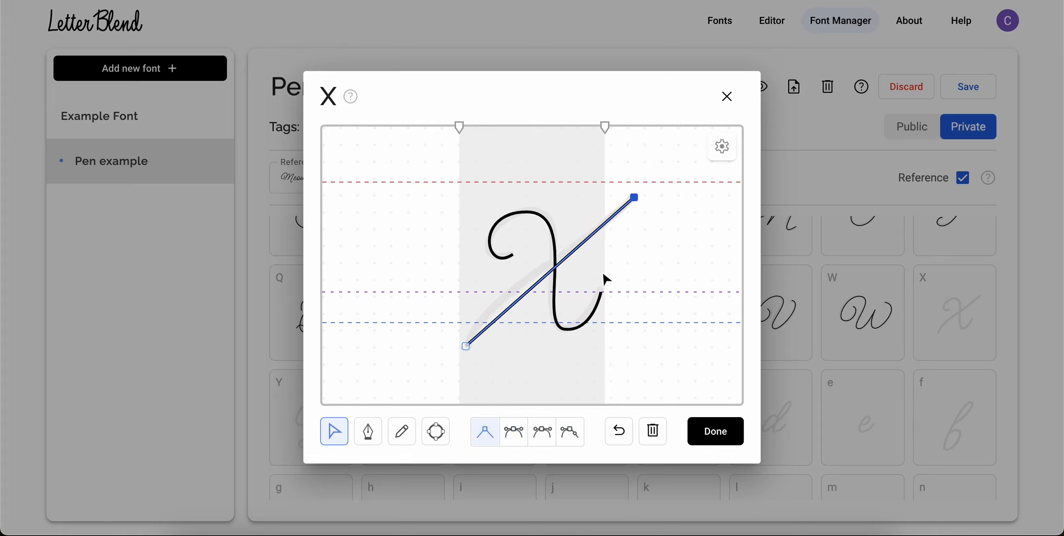
pyautogui.click(542, 432)
pyautogui.moveTo(642, 197); pyautogui.dragTo(597, 231)
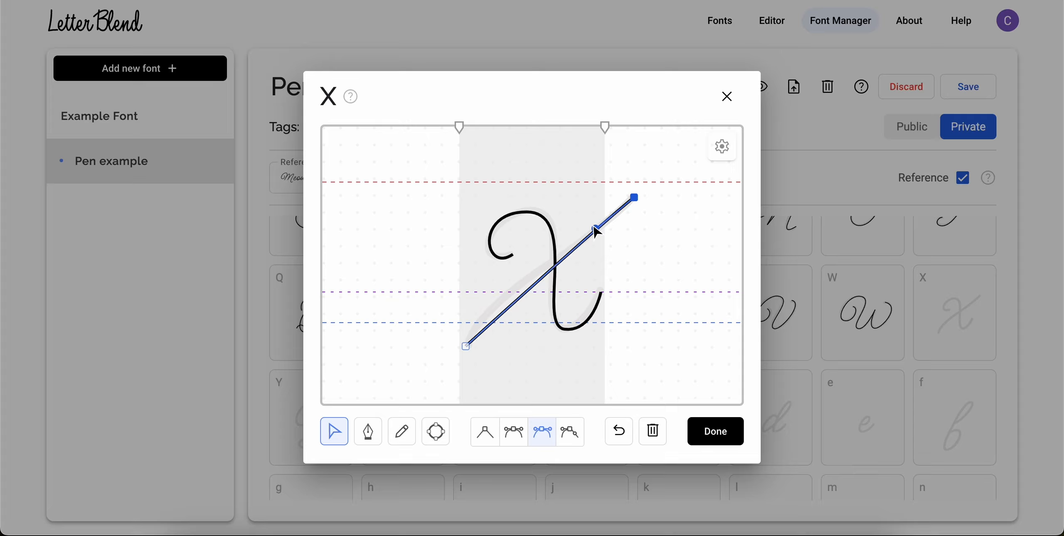
pyautogui.click(469, 348)
pyautogui.moveTo(463, 346); pyautogui.dragTo(460, 313)
pyautogui.click(617, 433)
# Step: Curve the X's diagonal by giving the lower-left end a smooth handle pointing straight up and lowering the upper-right end's handle
pyautogui.click(465, 346)
pyautogui.click(513, 431)
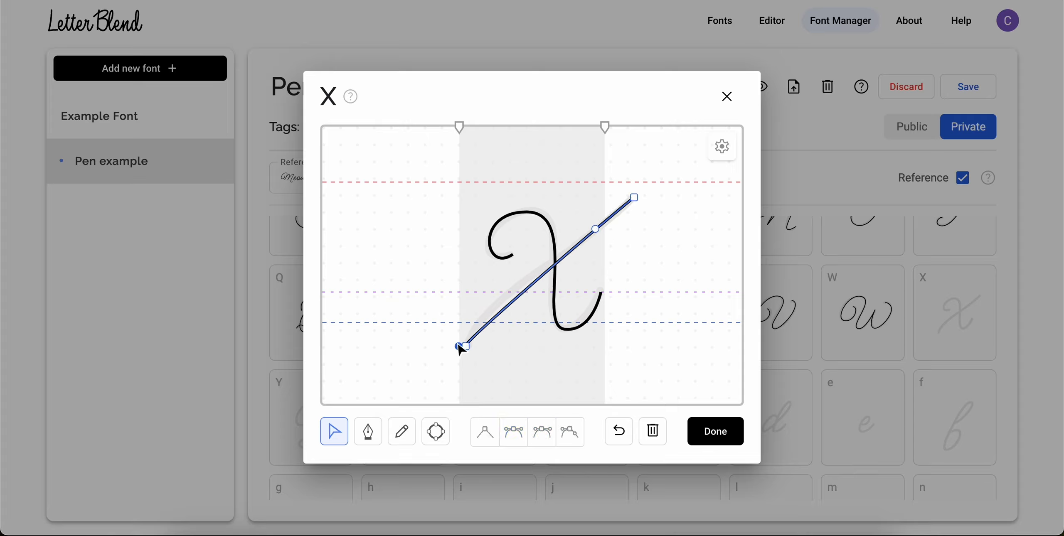
pyautogui.moveTo(459, 346); pyautogui.dragTo(466, 308)
pyautogui.moveTo(595, 229); pyautogui.dragTo(597, 240)
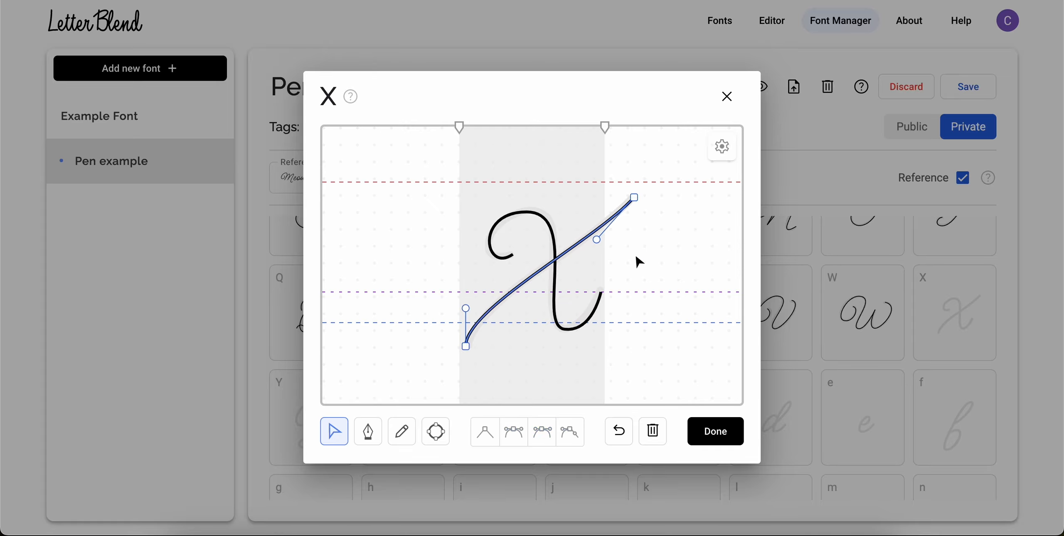
# Step: Finish the X glyph and save the font
pyautogui.click(639, 262)
pyautogui.click(694, 440)
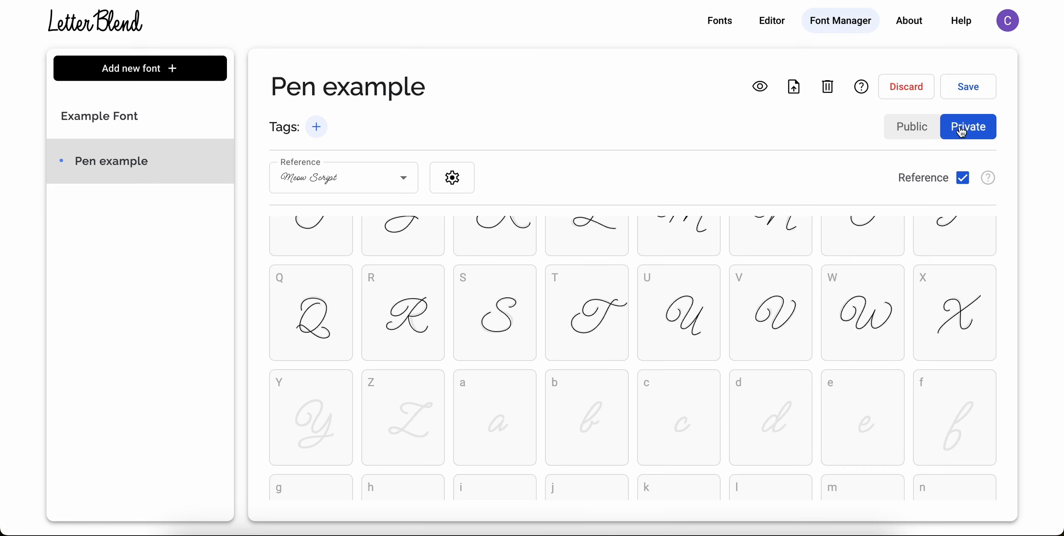
pyautogui.click(962, 86)
# Step: Trace the Y as one Pen path from its inner curl over the top, through the bowl and right peak, into the descender loop and tail
pyautogui.scroll(-2, 632, 408)
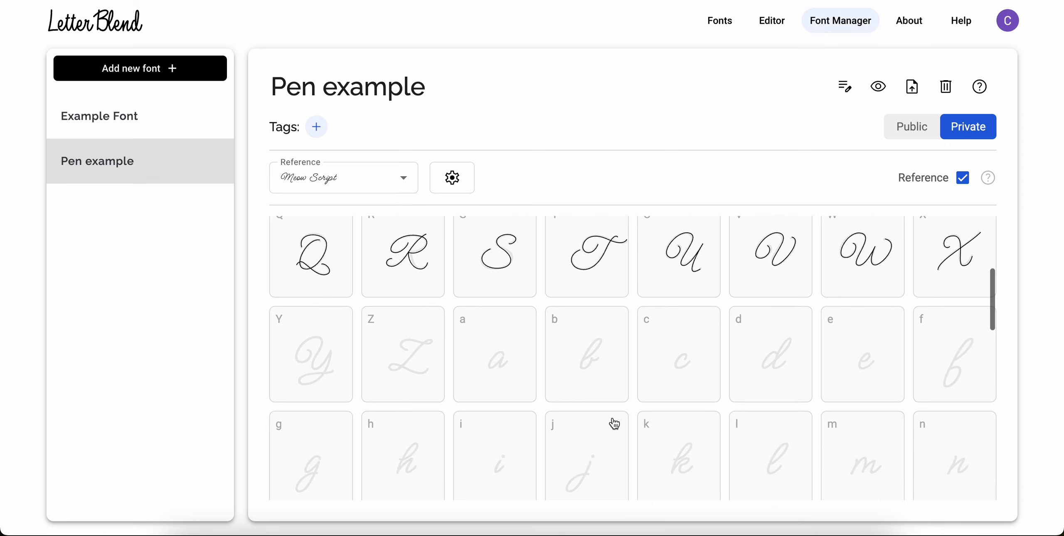
pyautogui.click(348, 385)
pyautogui.click(366, 435)
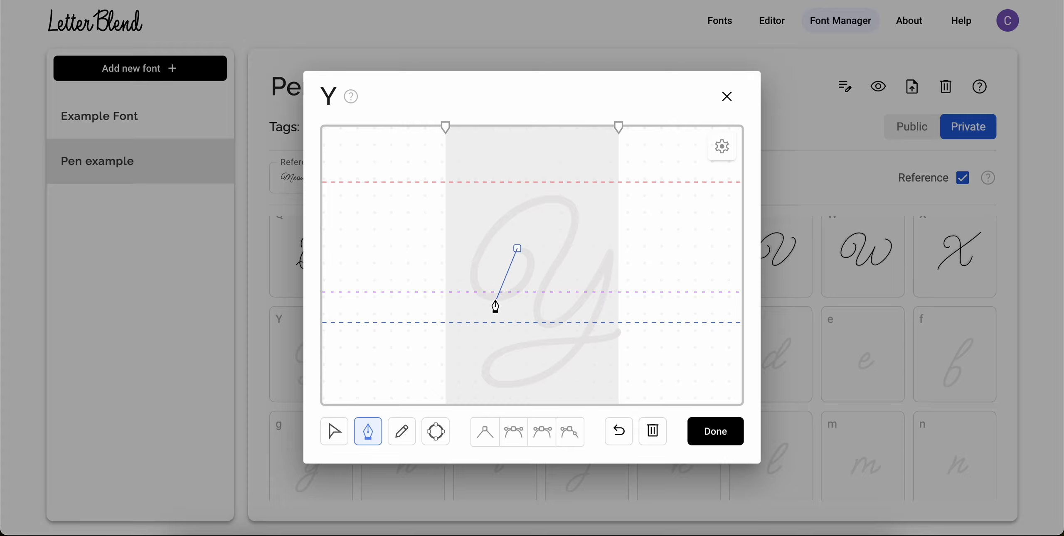
pyautogui.moveTo(495, 298); pyautogui.dragTo(449, 307)
pyautogui.moveTo(567, 198); pyautogui.dragTo(653, 212)
pyautogui.moveTo(543, 323); pyautogui.dragTo(569, 351)
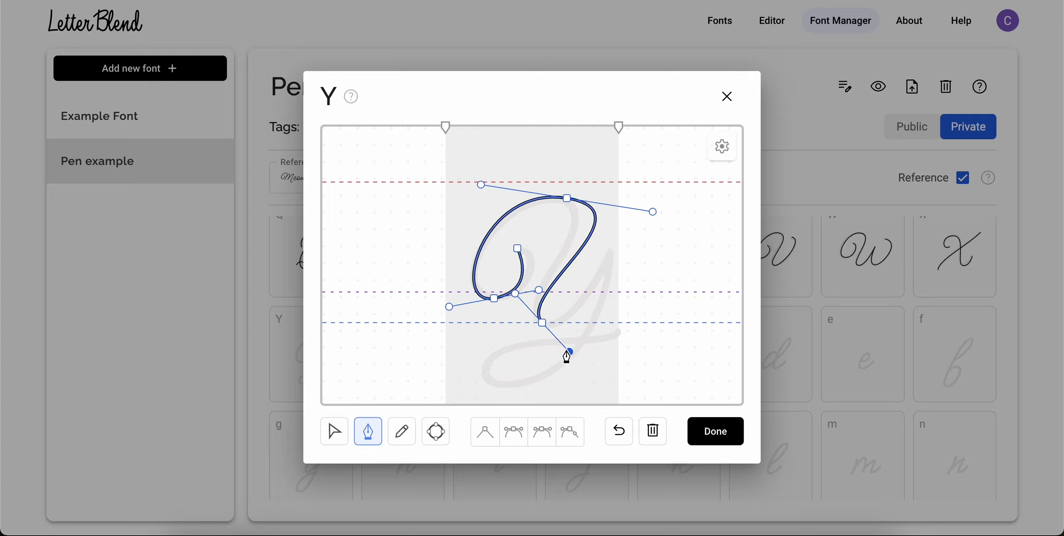
pyautogui.click(609, 247)
pyautogui.moveTo(531, 382); pyautogui.dragTo(468, 382)
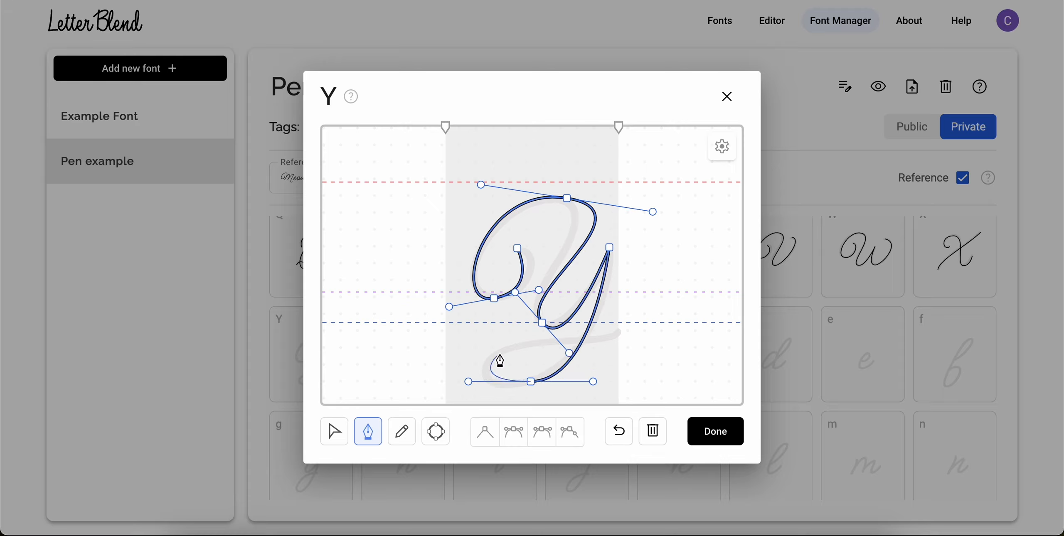
pyautogui.moveTo(543, 341); pyautogui.dragTo(604, 334)
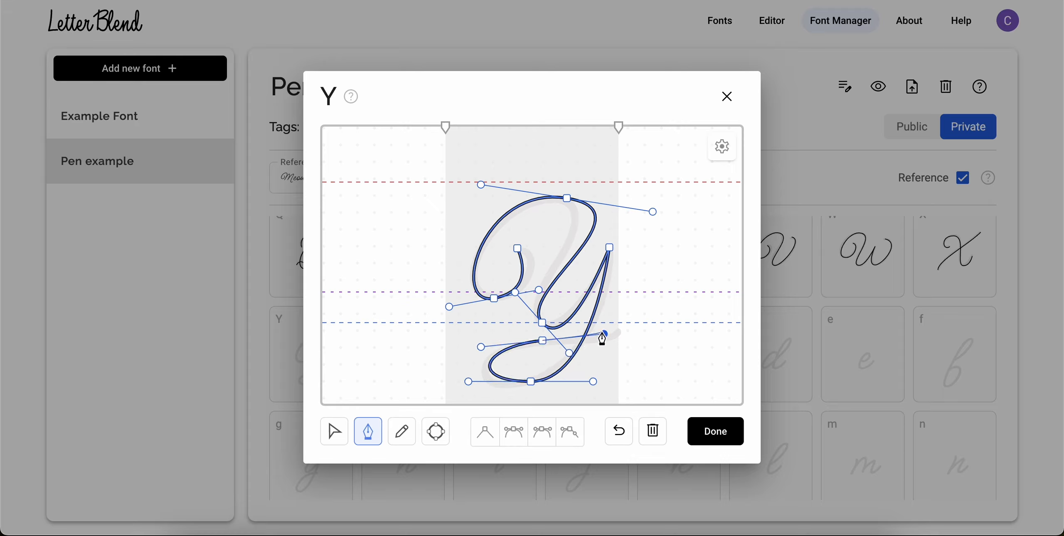
# Step: Shift the bottom node of the Y's descender loop slightly left and up, and tilt its handles upward to the right
pyautogui.click(334, 431)
pyautogui.click(531, 381)
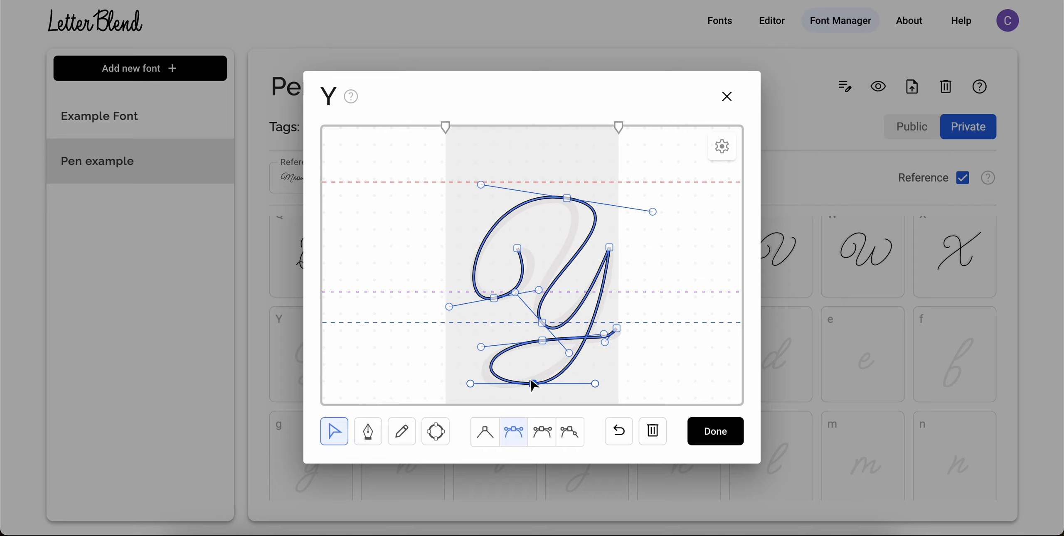
pyautogui.moveTo(531, 382); pyautogui.dragTo(609, 365)
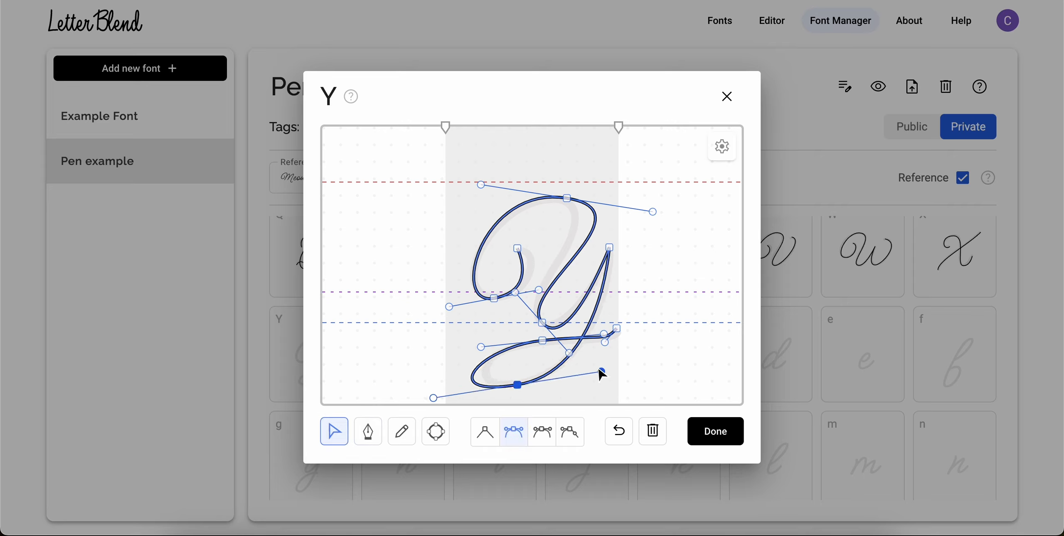
pyautogui.moveTo(518, 385); pyautogui.dragTo(527, 379)
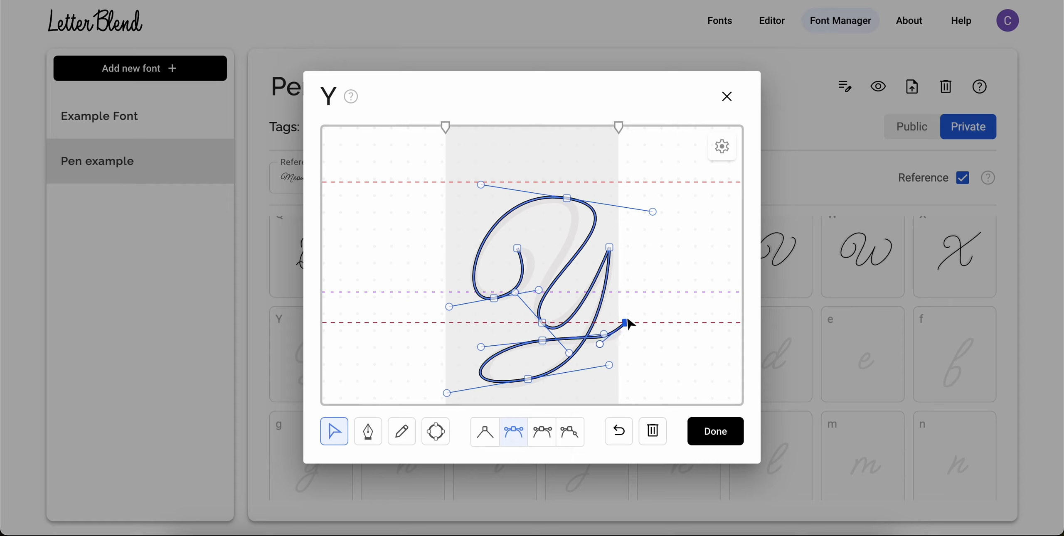
# Step: Place the Y's tail end node on the reference tip and convert it to a corner node
pyautogui.click(657, 349)
pyautogui.moveTo(612, 334)
pyautogui.mouseDown()
pyautogui.moveTo(588, 340)
pyautogui.moveTo(616, 336)
pyautogui.mouseUp()
pyautogui.click(619, 431)
pyautogui.click(623, 357)
pyautogui.click(626, 326)
pyautogui.click(485, 432)
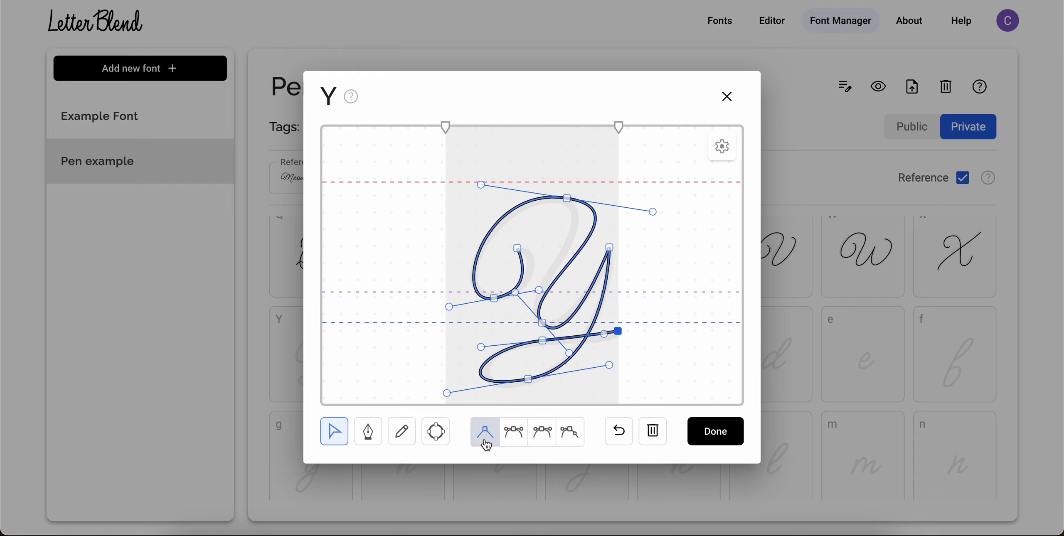
# Step: Level the handles of the Y's tail node, and move the loop's bottom node slightly down and left with shorter handles
pyautogui.click(542, 342)
pyautogui.moveTo(604, 335); pyautogui.dragTo(606, 343)
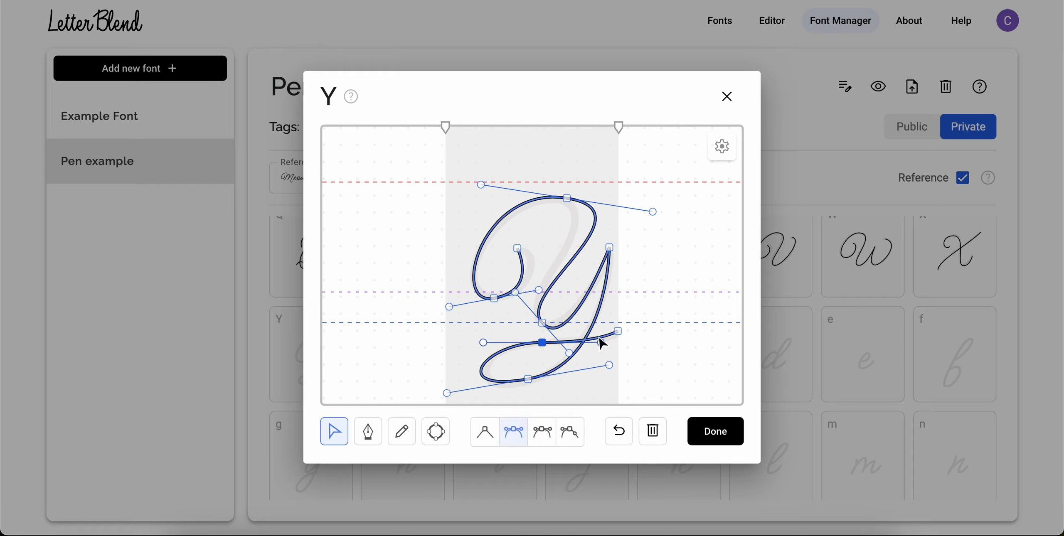
pyautogui.click(451, 393)
pyautogui.moveTo(529, 378); pyautogui.dragTo(525, 383)
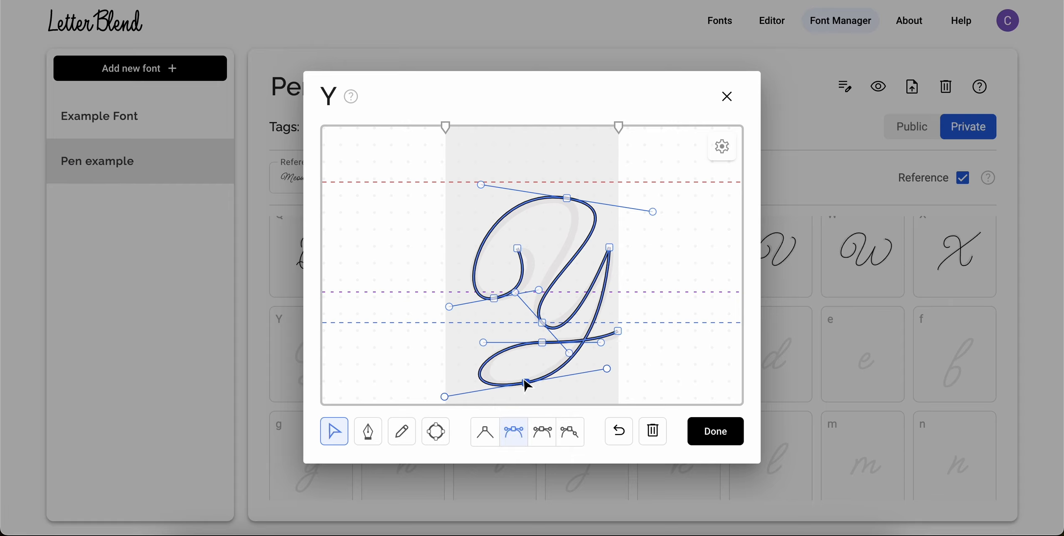
pyautogui.moveTo(444, 398); pyautogui.dragTo(454, 393)
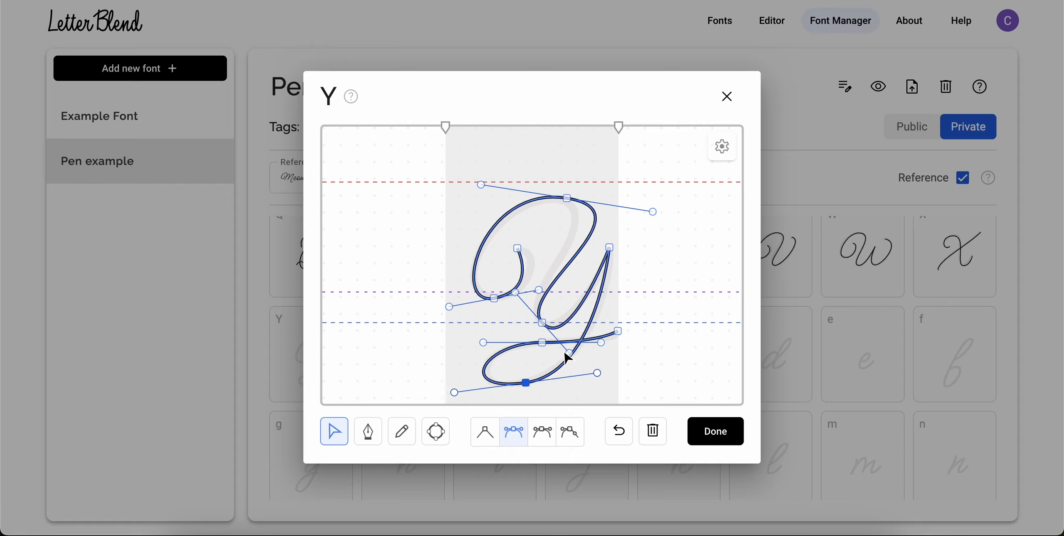
# Step: Flatten the handles of the Y's bowl node, and shift the top node left with shorter handles
pyautogui.moveTo(566, 354); pyautogui.dragTo(573, 339)
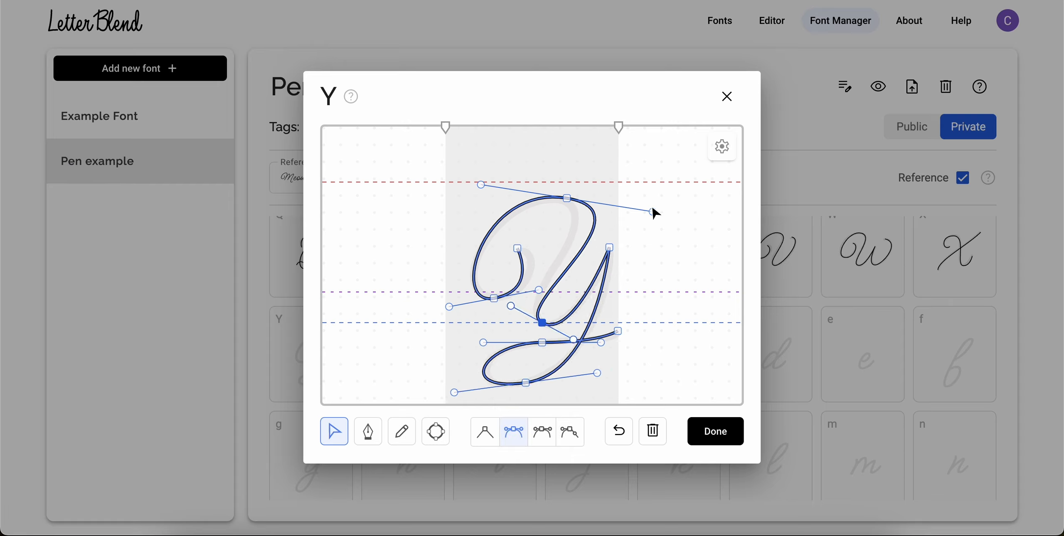
pyautogui.moveTo(655, 213); pyautogui.dragTo(630, 213)
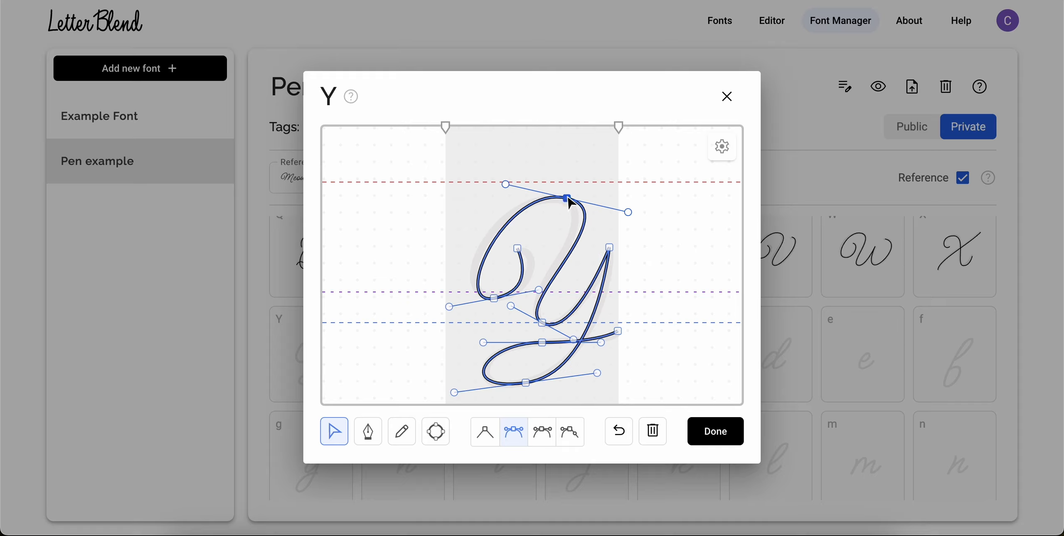
pyautogui.moveTo(568, 198); pyautogui.dragTo(556, 196)
# Step: Round the Y's inner curl by tilting the lower-left node's handles down to the right and extending a smooth start handle rightward
pyautogui.moveTo(538, 290); pyautogui.dragTo(483, 300)
pyautogui.click(517, 251)
pyautogui.click(515, 429)
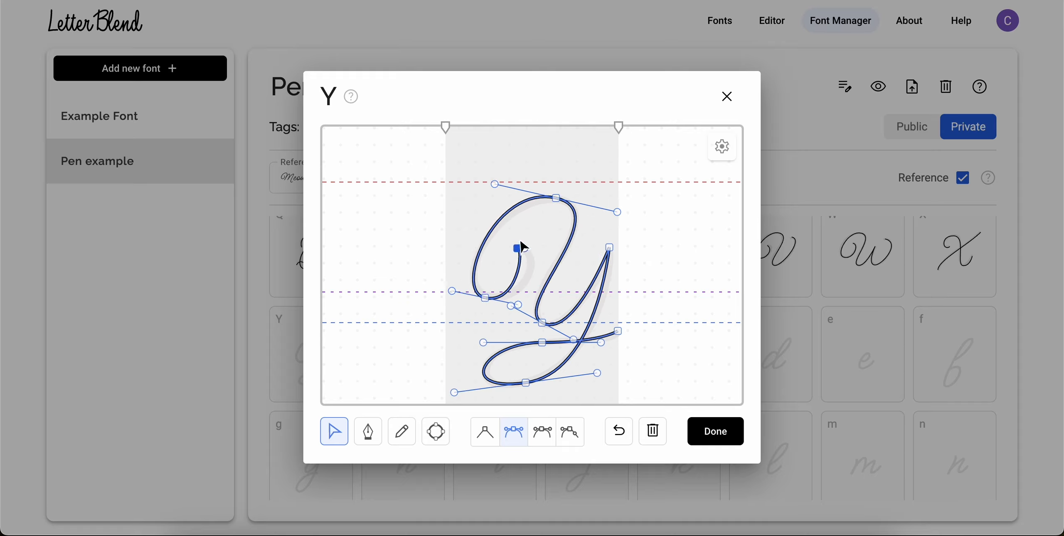
pyautogui.moveTo(523, 247); pyautogui.dragTo(551, 257)
pyautogui.click(653, 267)
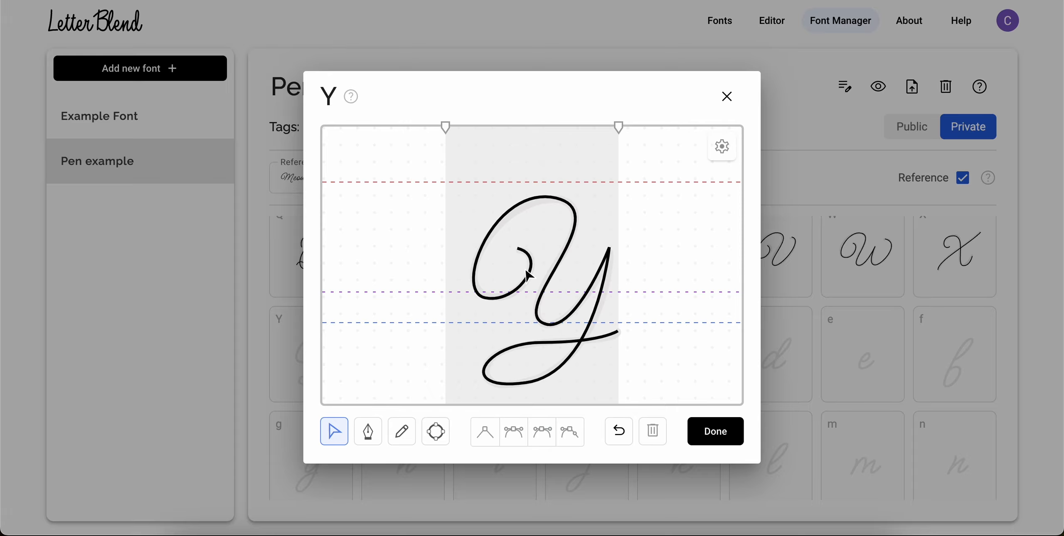
# Step: Finish the Y glyph and trace the Z as one Pen path from its upper-left curl through both loops to the lower-right end
pyautogui.click(734, 440)
pyautogui.click(426, 381)
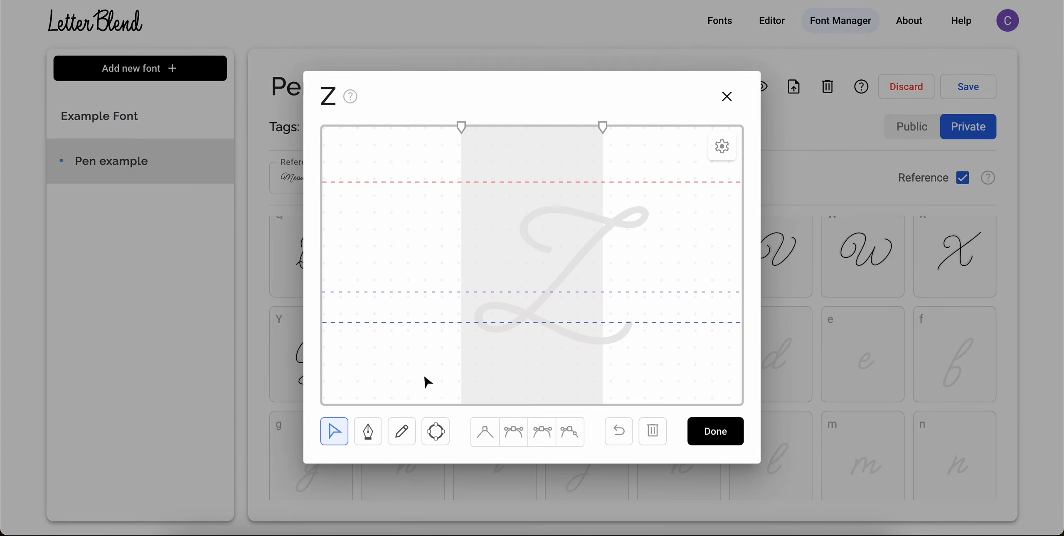
pyautogui.click(379, 428)
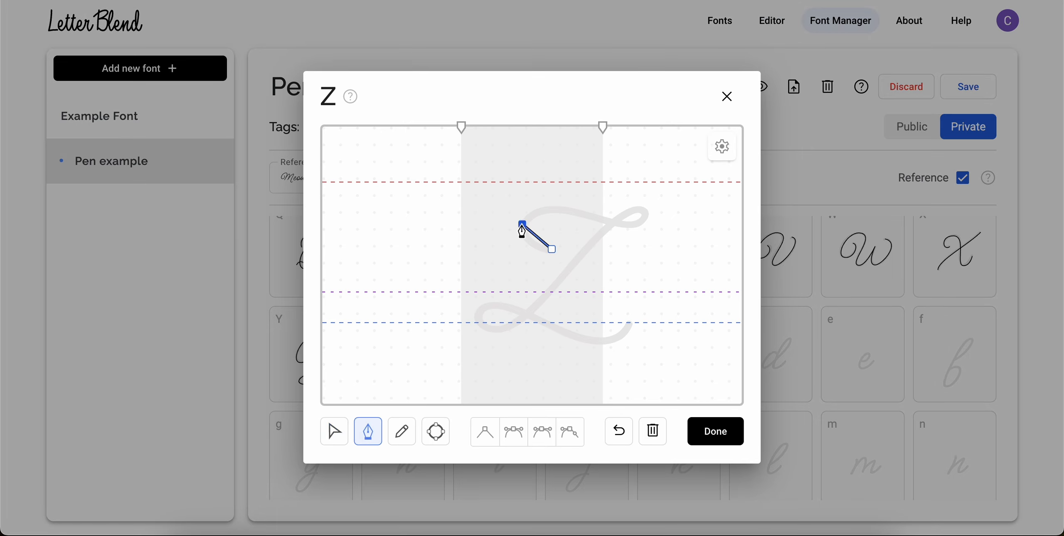
pyautogui.moveTo(523, 225); pyautogui.dragTo(531, 203)
pyautogui.moveTo(595, 218); pyautogui.dragTo(559, 284)
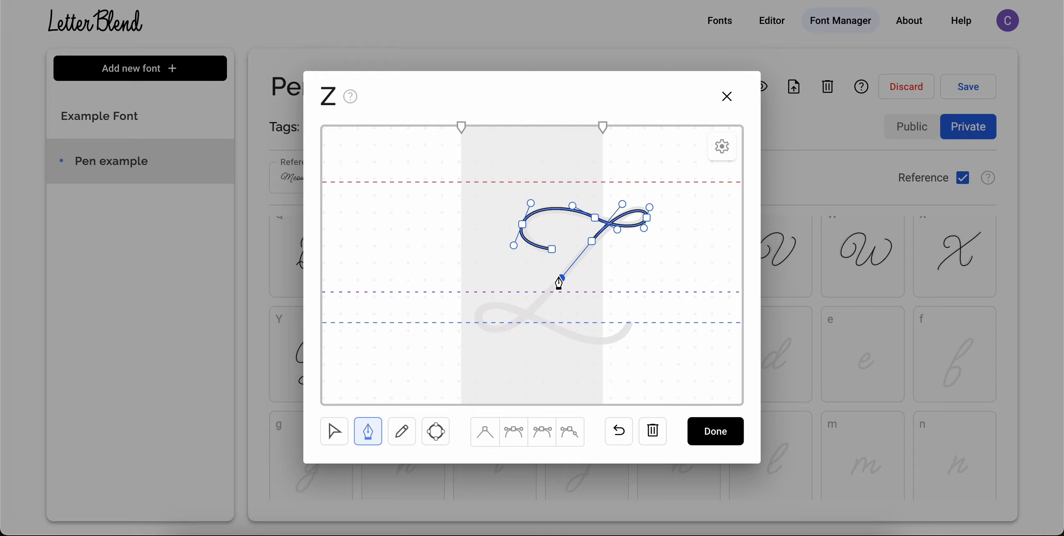
pyautogui.moveTo(492, 332); pyautogui.dragTo(467, 323)
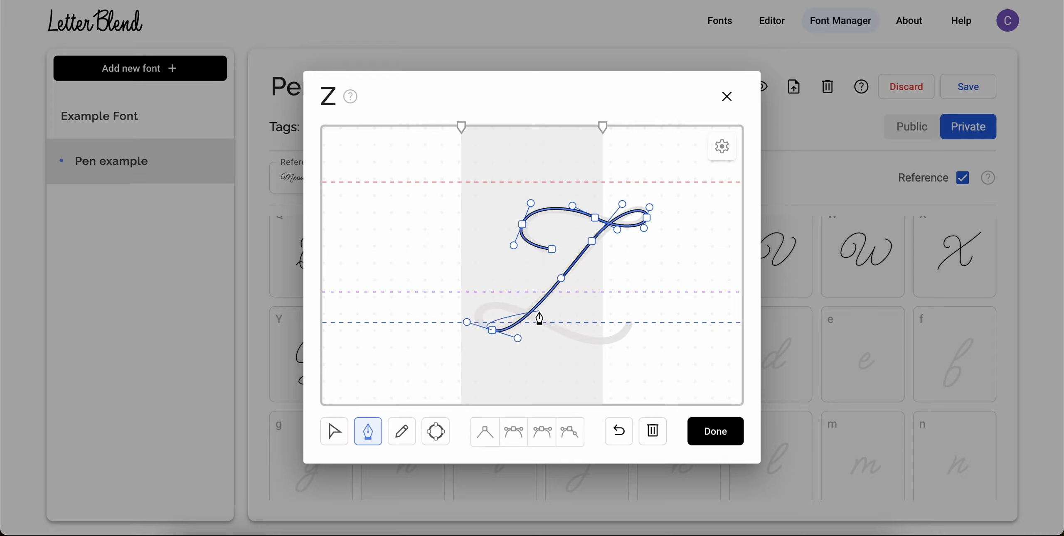
pyautogui.moveTo(539, 317); pyautogui.dragTo(651, 295)
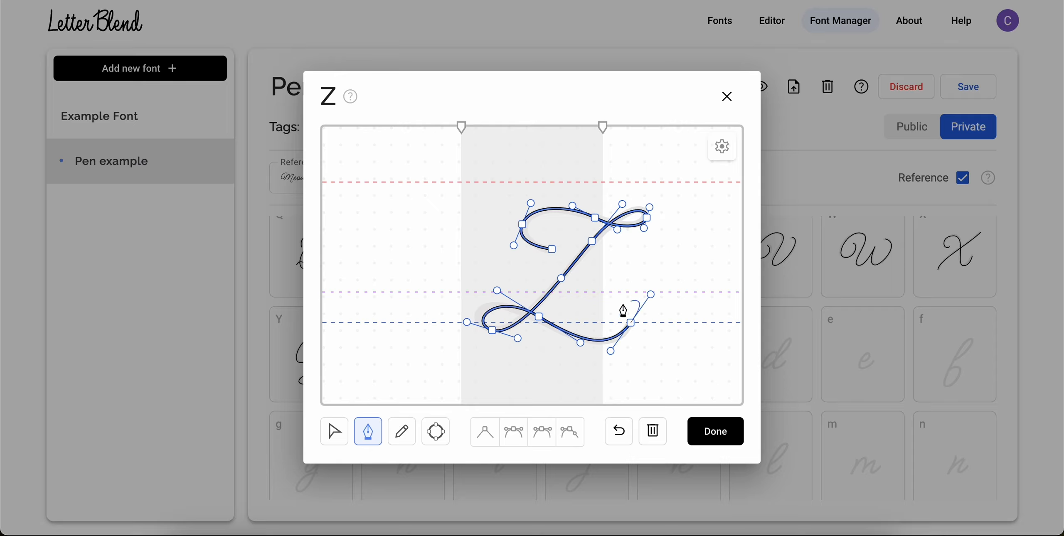
# Step: Widen the Z's lower-left loop to the left so it follows the reference
pyautogui.click(334, 437)
pyautogui.moveTo(492, 331)
pyautogui.mouseDown()
pyautogui.moveTo(456, 319)
pyautogui.moveTo(487, 330)
pyautogui.mouseUp()
pyautogui.click(617, 248)
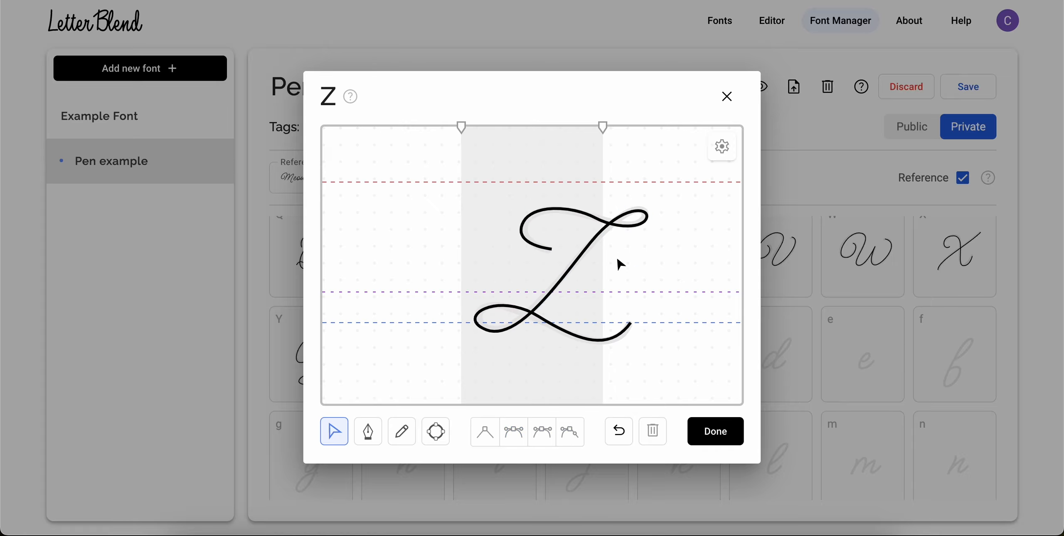
# Step: Finish the Z glyph and save the font
pyautogui.click(719, 441)
pyautogui.click(969, 80)
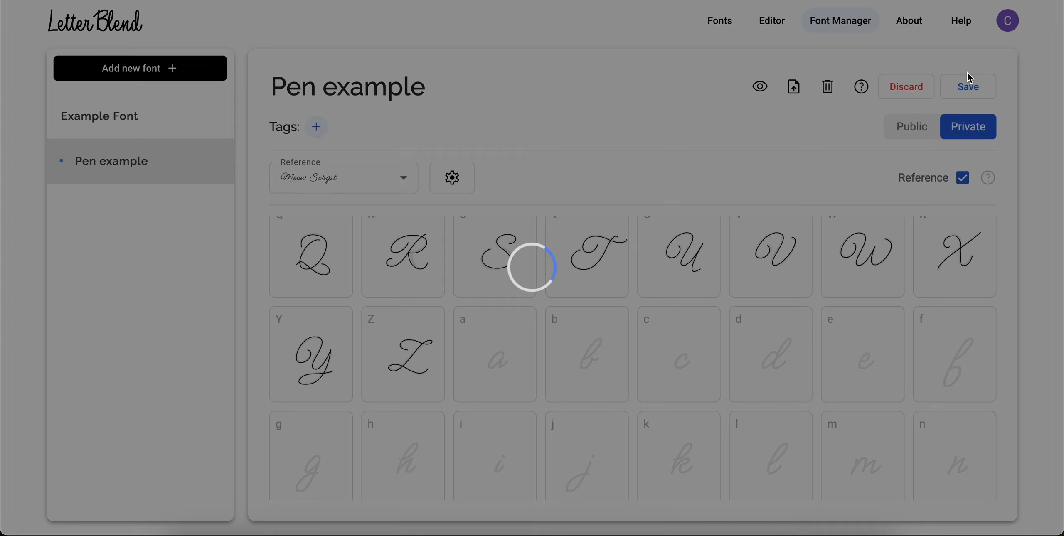
# Step: Preview the font with the sample text "LOWER CASE NEXT"
pyautogui.scroll(5, 708, 287)
pyautogui.scroll(-4, 710, 295)
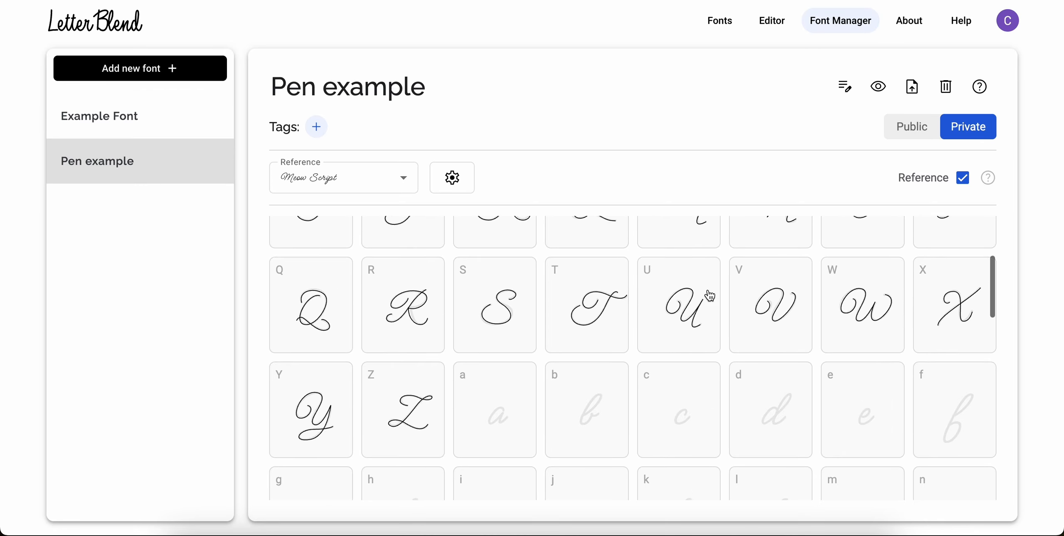
pyautogui.scroll(4, 689, 302)
pyautogui.click(878, 86)
pyautogui.moveTo(591, 154); pyautogui.dragTo(350, 157)
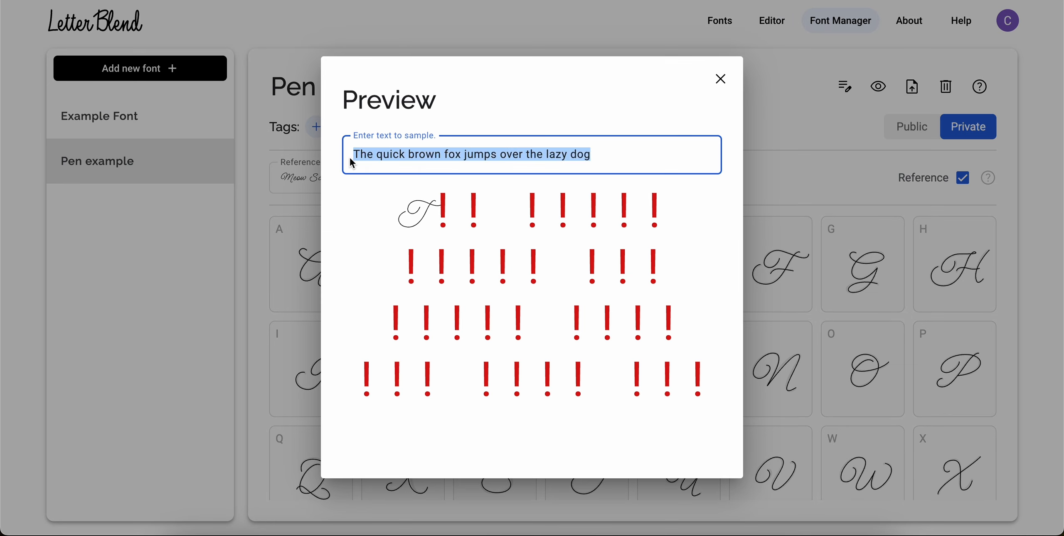
pyautogui.write('LOWER CASE NEXT')
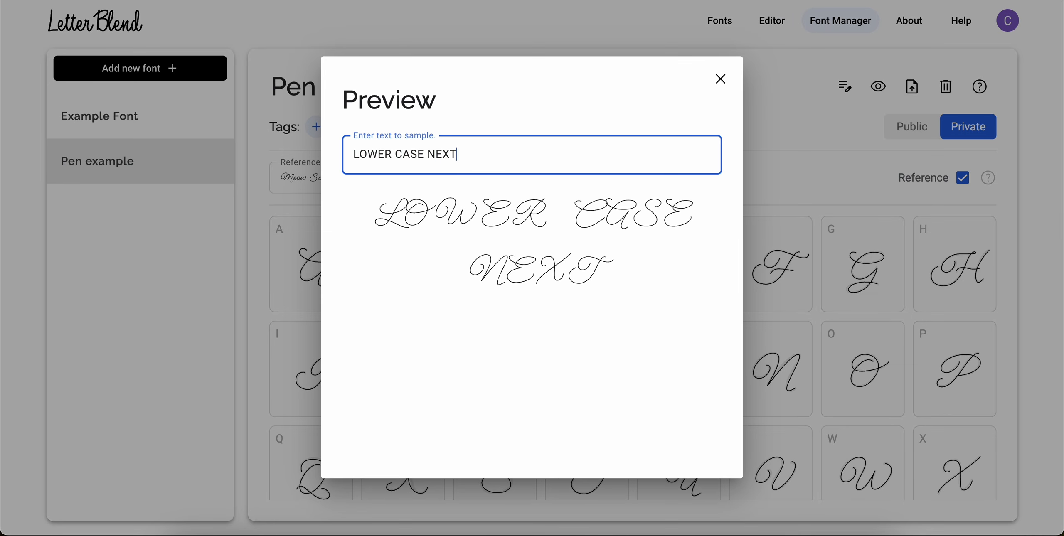
pyautogui.press('Escape')
# Step: Open the lowercase a glyph and trace it as one Pen path from its upper-right start around the bowl to the end stroke
pyautogui.scroll(-5, 653, 349)
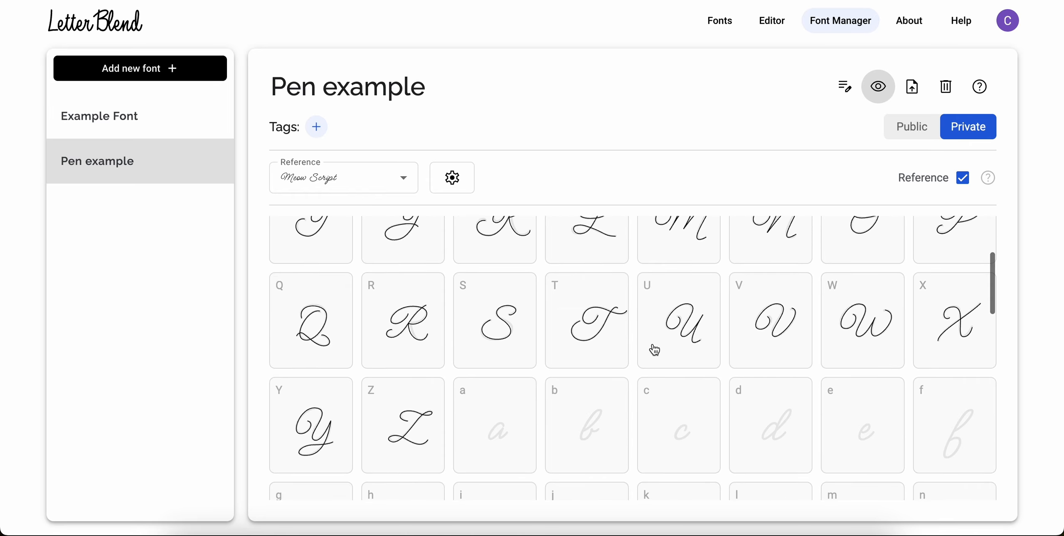
pyautogui.click(493, 326)
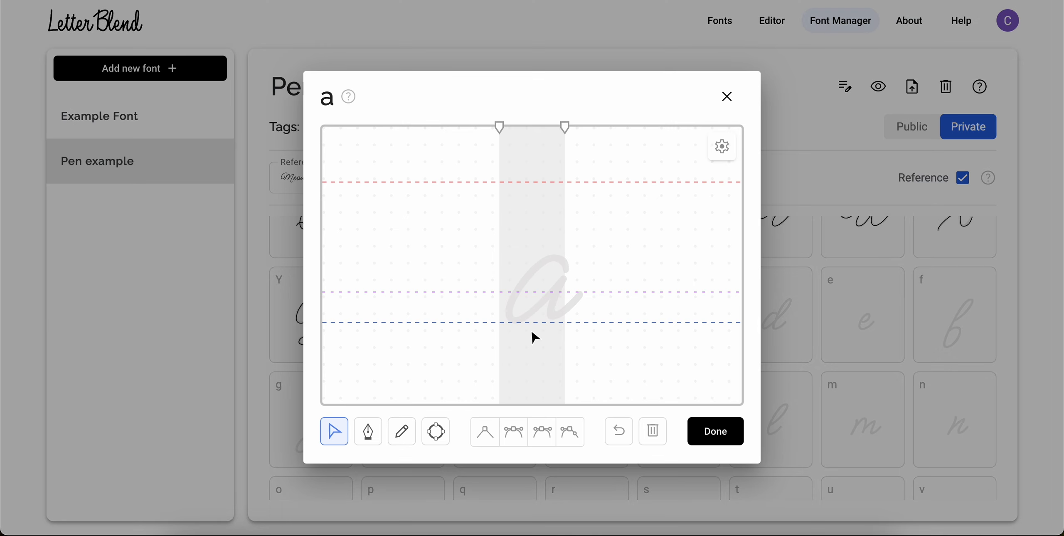
pyautogui.click(368, 432)
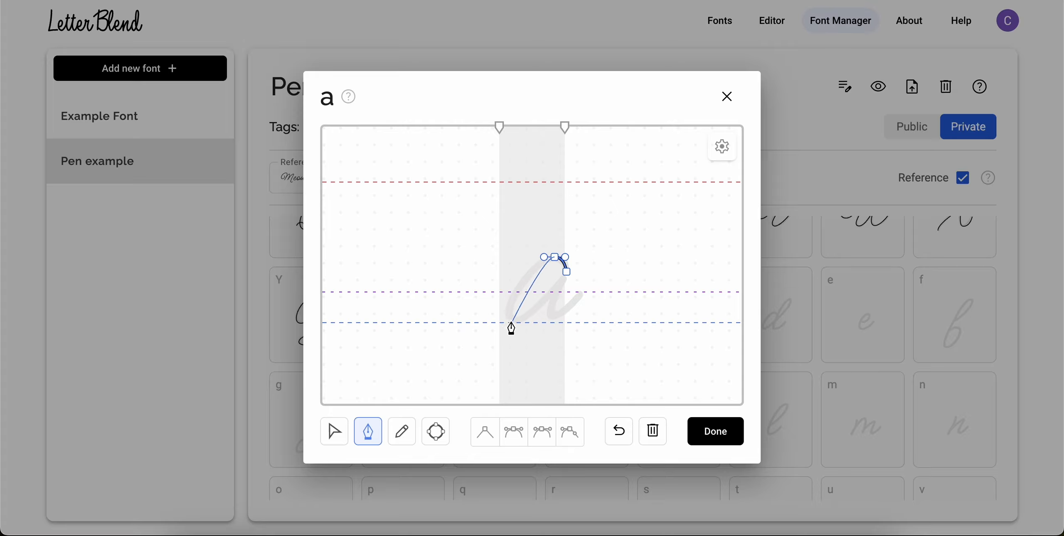
pyautogui.moveTo(512, 324); pyautogui.dragTo(536, 322)
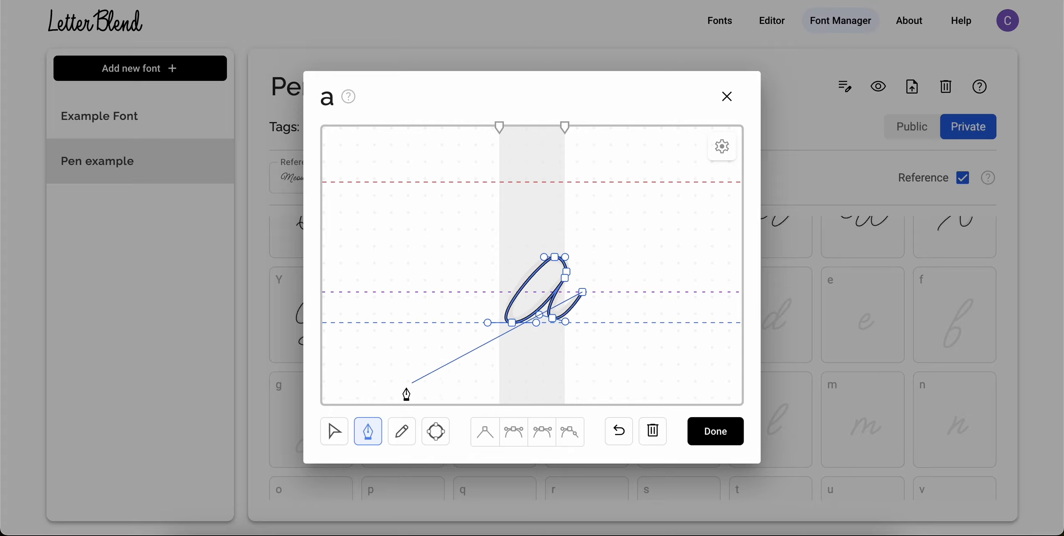
# Step: Tilt the handles of the a's two bottom nodes down to the right and extend its end stroke slightly rightward
pyautogui.click(334, 431)
pyautogui.click(553, 318)
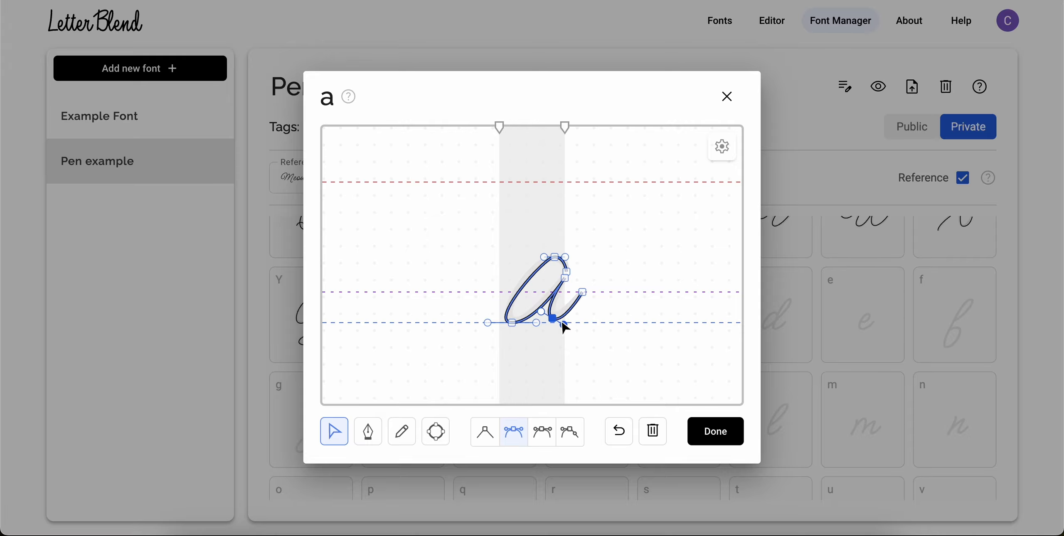
pyautogui.click(584, 292)
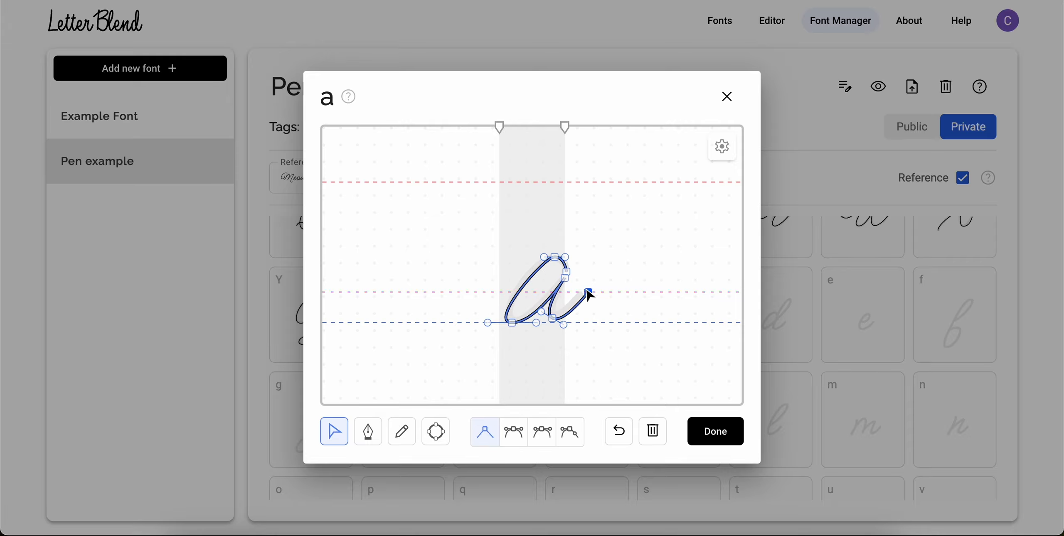
pyautogui.click(486, 320)
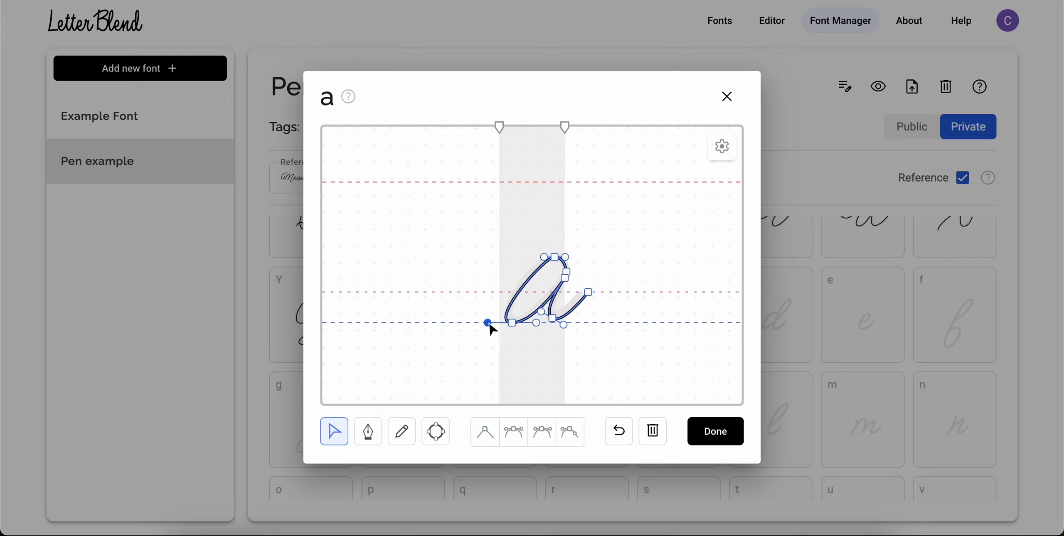
pyautogui.moveTo(488, 322); pyautogui.dragTo(509, 321)
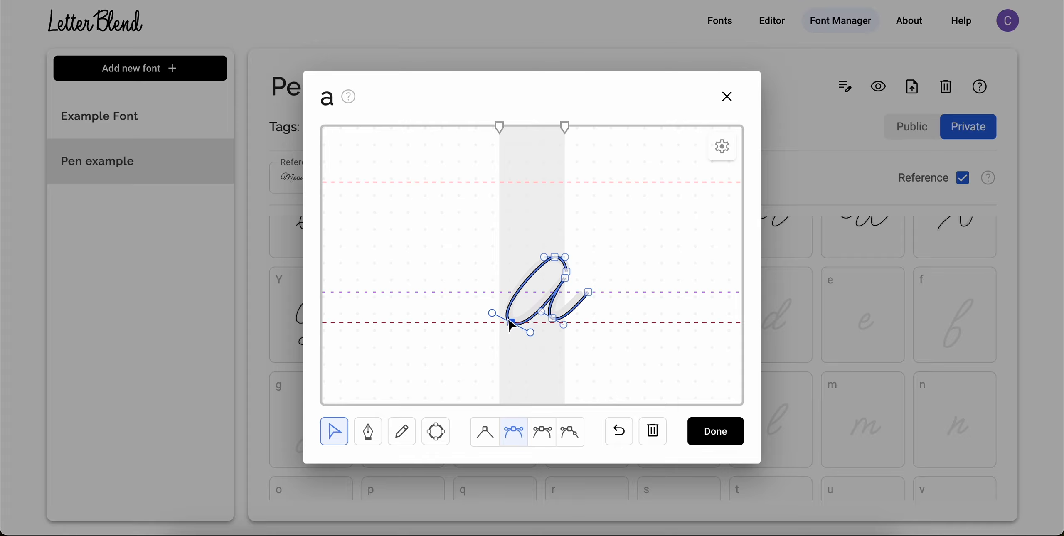
# Step: Round the a's bowl by lengthening the top handles, bringing the start node onto the stem node and raising the lower-left node
pyautogui.moveTo(543, 256); pyautogui.dragTo(540, 256)
pyautogui.click(599, 239)
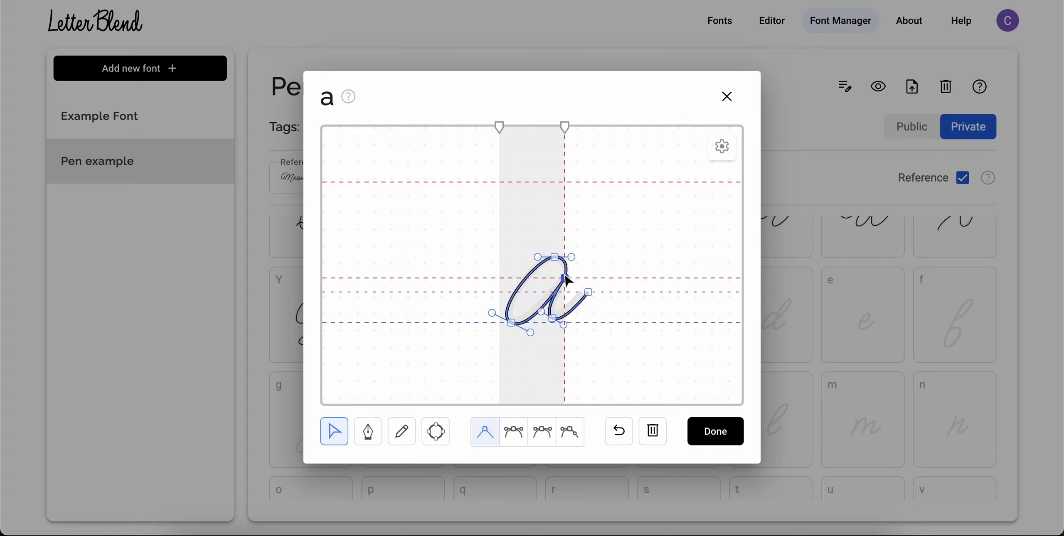
pyautogui.click(589, 275)
pyautogui.click(521, 325)
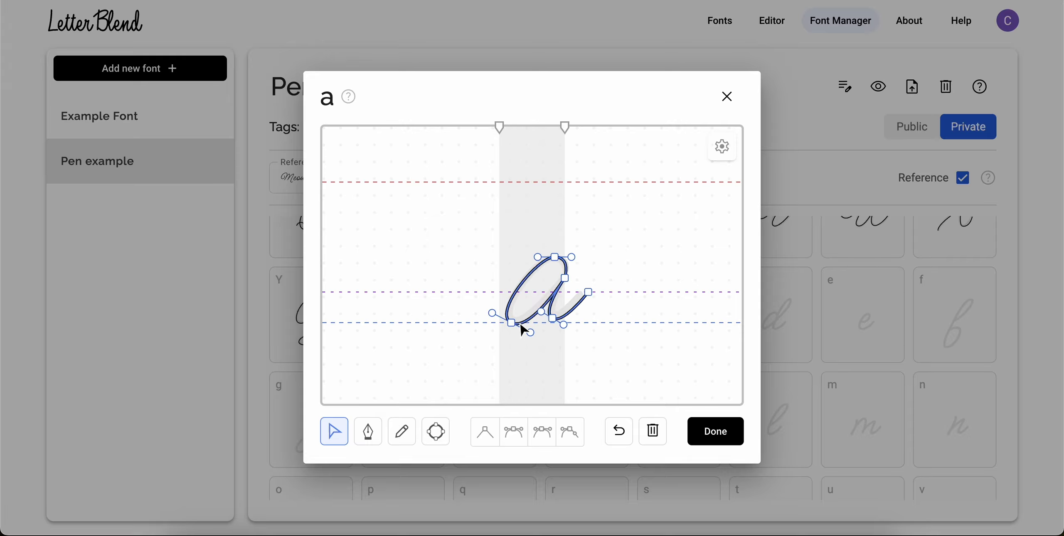
pyautogui.click(514, 318)
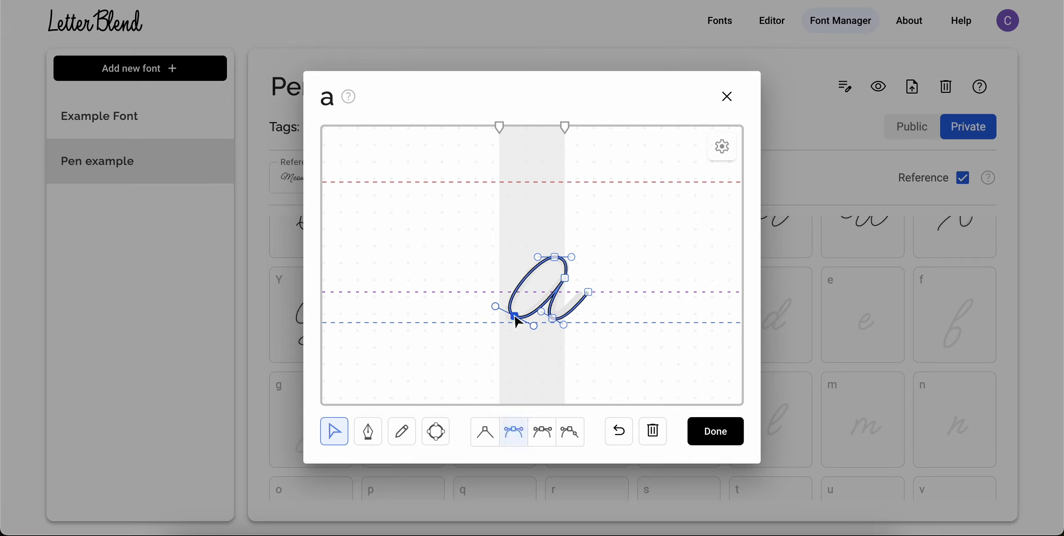
pyautogui.click(564, 303)
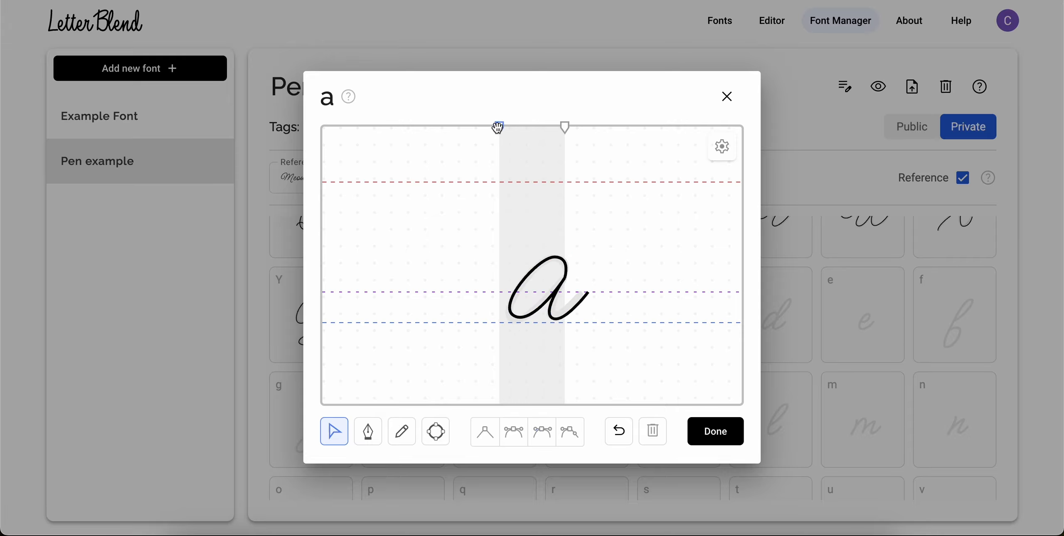
# Step: Fit the a's width markers from the bowl's left side to the end of its exit stroke and finish the glyph
pyautogui.moveTo(499, 128); pyautogui.dragTo(511, 130)
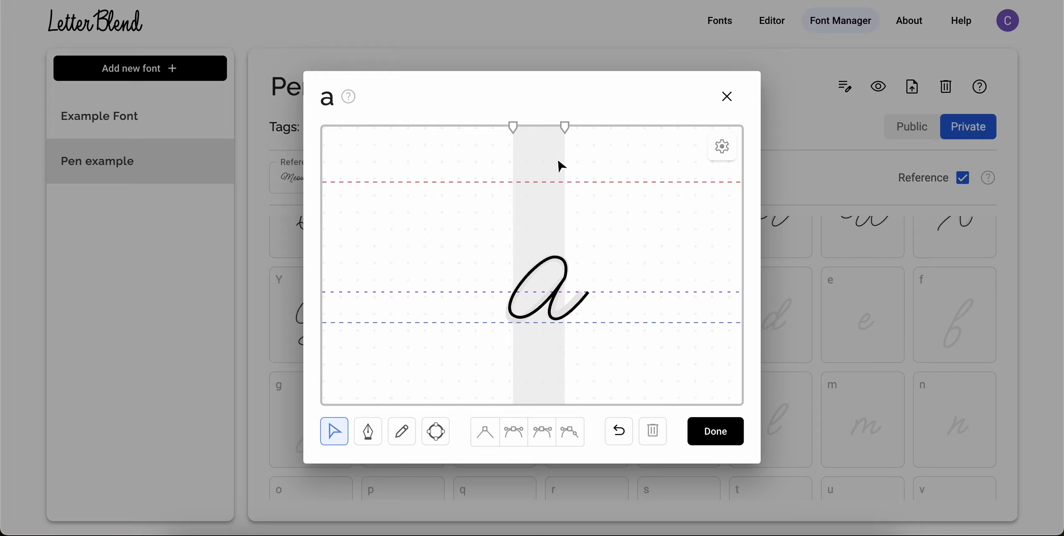
pyautogui.moveTo(566, 123); pyautogui.dragTo(588, 134)
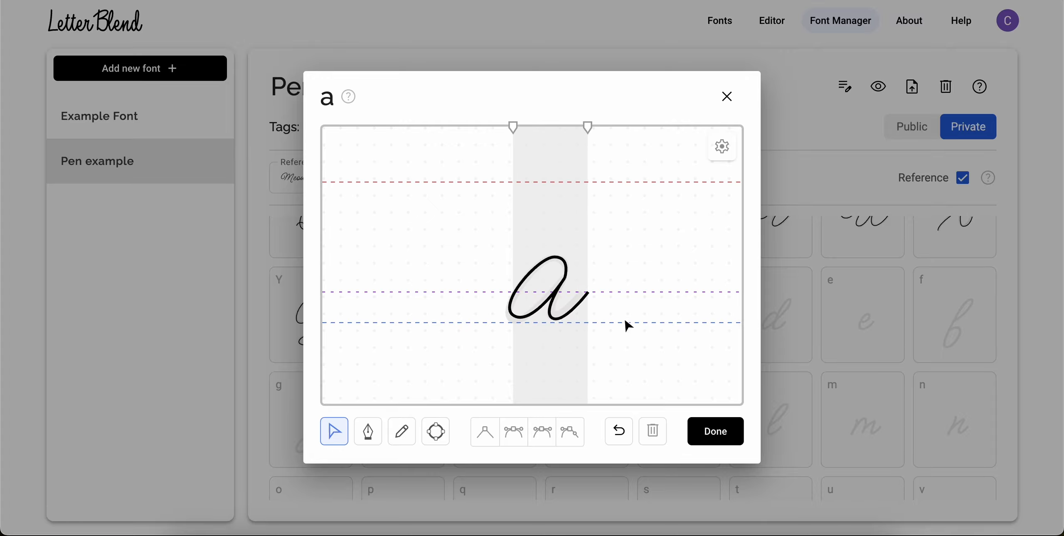
pyautogui.click(706, 436)
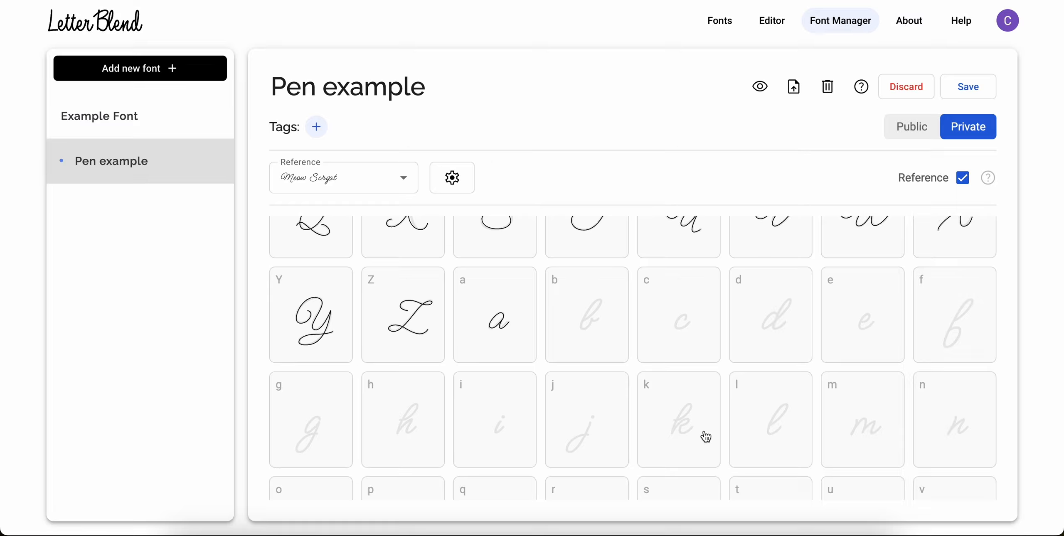
# Step: Open the lowercase b glyph and trace it as one Pen path from its left entry stroke through the tall loop to the exit stroke
pyautogui.click(578, 332)
pyautogui.click(367, 432)
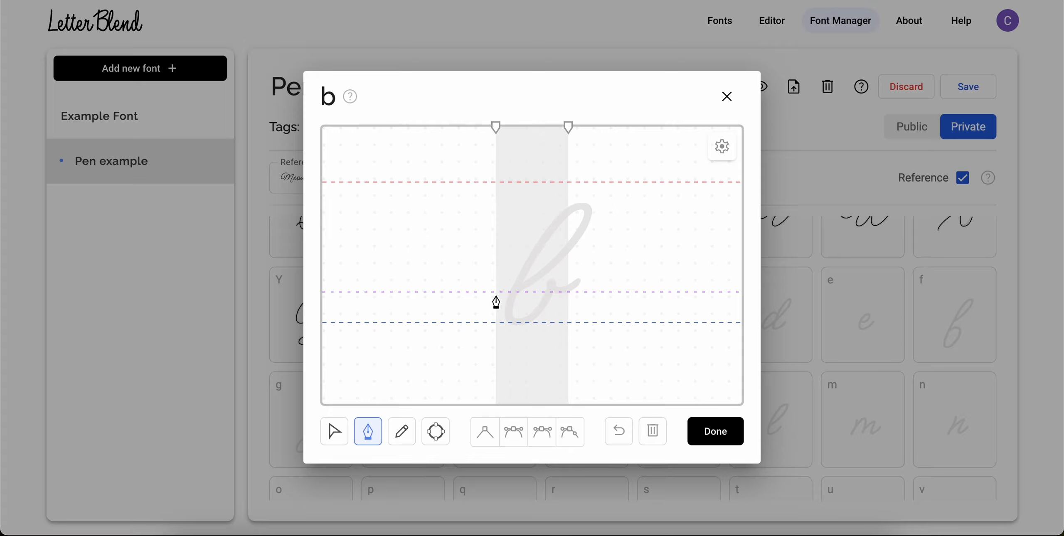
pyautogui.click(496, 292)
pyautogui.moveTo(587, 207); pyautogui.dragTo(569, 179)
pyautogui.moveTo(512, 323); pyautogui.dragTo(533, 332)
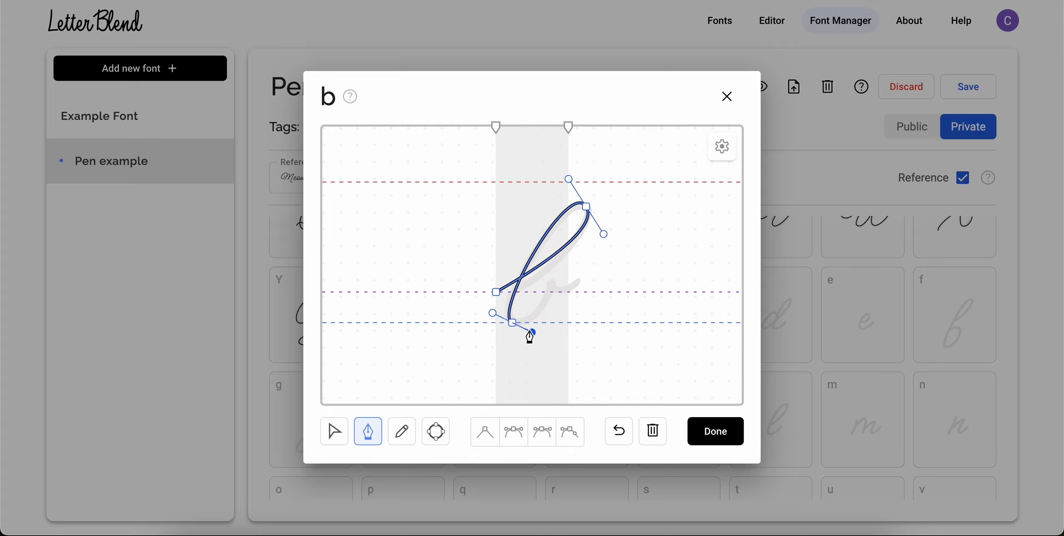
pyautogui.click(550, 279)
pyautogui.moveTo(578, 283)
pyautogui.mouseDown()
pyautogui.moveTo(606, 263)
pyautogui.moveTo(535, 331)
pyautogui.mouseUp()
# Step: Refine the b by shifting its inner corner node left, moving the bottom node slightly right and lowering the top loop node
pyautogui.click(332, 430)
pyautogui.moveTo(549, 278); pyautogui.dragTo(538, 274)
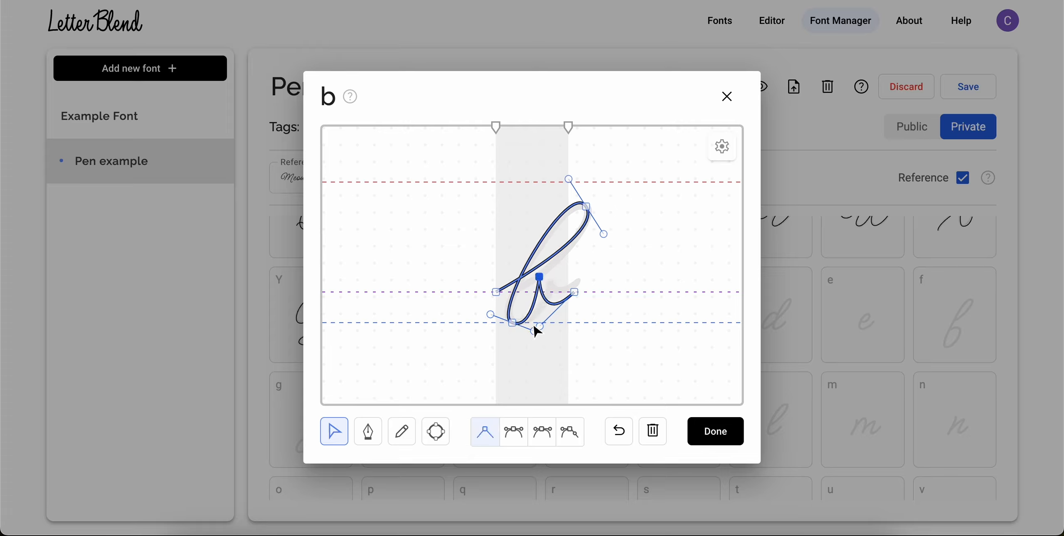
pyautogui.moveTo(535, 329); pyautogui.dragTo(514, 323)
pyautogui.moveTo(586, 208); pyautogui.dragTo(585, 211)
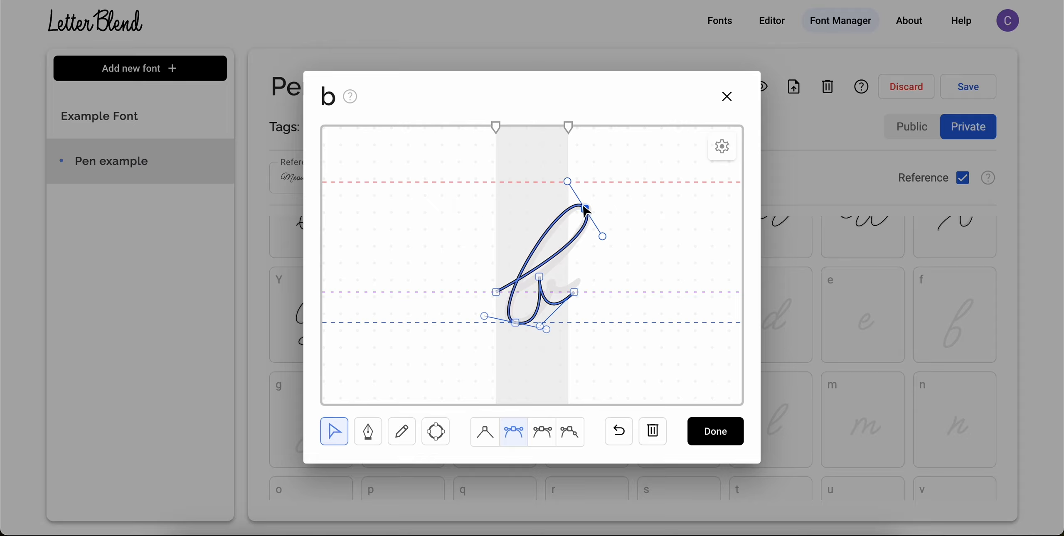
pyautogui.moveTo(495, 290); pyautogui.dragTo(497, 295)
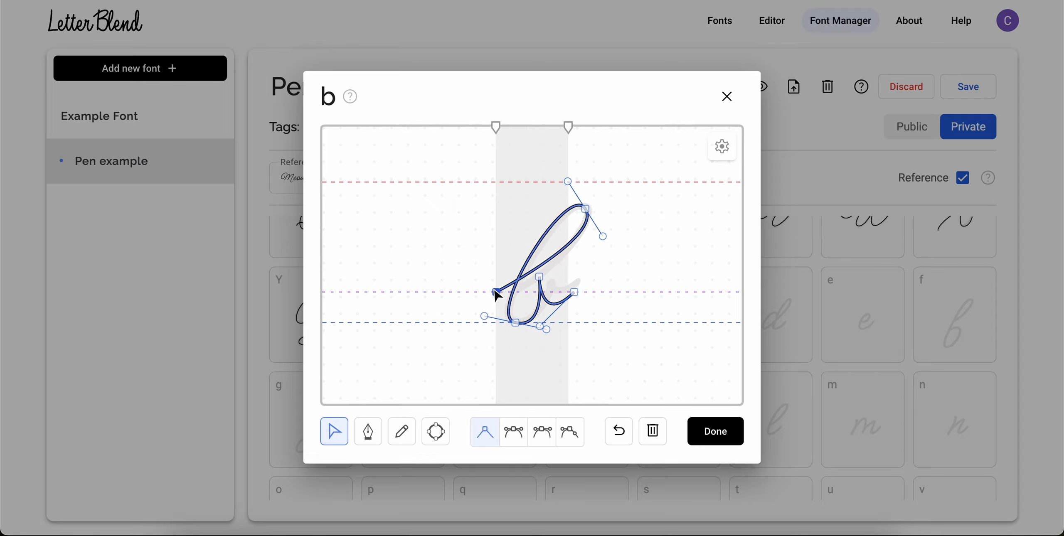
# Step: Fit the b's width markers to the start of its entry stroke and the end of its exit stroke
pyautogui.click(485, 186)
pyautogui.moveTo(495, 128); pyautogui.dragTo(498, 128)
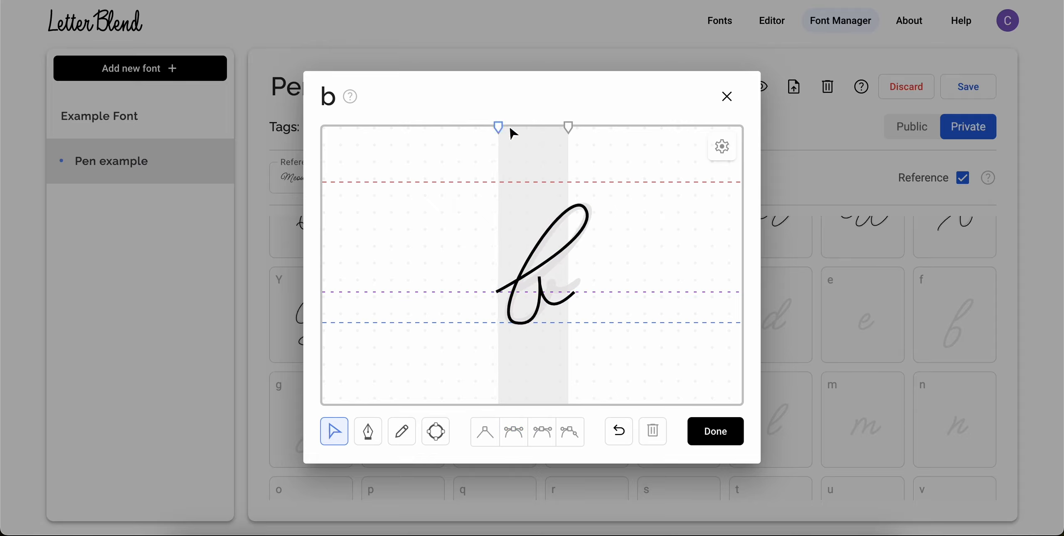
pyautogui.moveTo(568, 125); pyautogui.dragTo(572, 126)
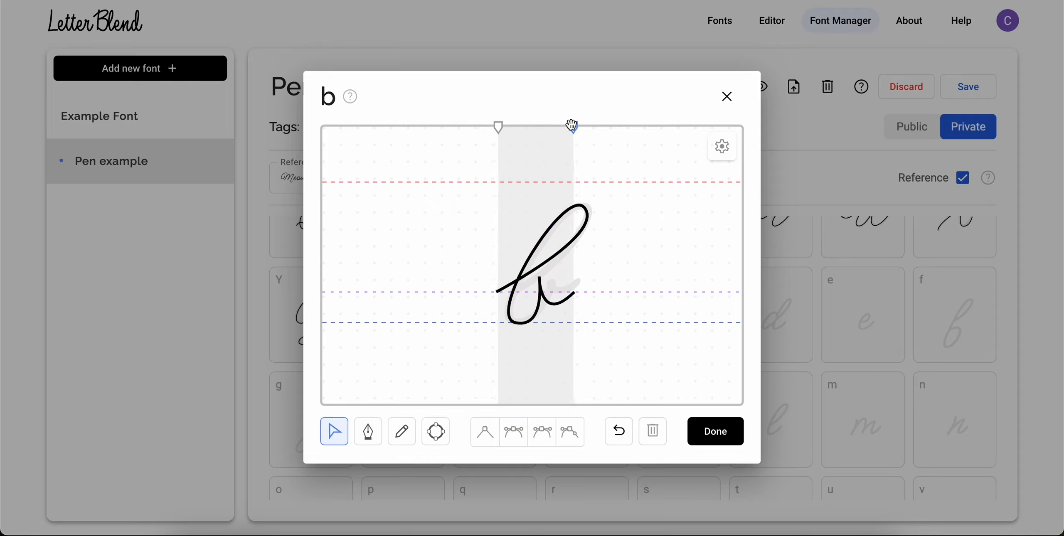
# Step: Narrow the b's bowl by moving its inner corner node left, tilt the bottom node's handles down to the right, and finish the glyph
pyautogui.click(541, 310)
pyautogui.click(536, 278)
pyautogui.moveTo(535, 279); pyautogui.dragTo(528, 281)
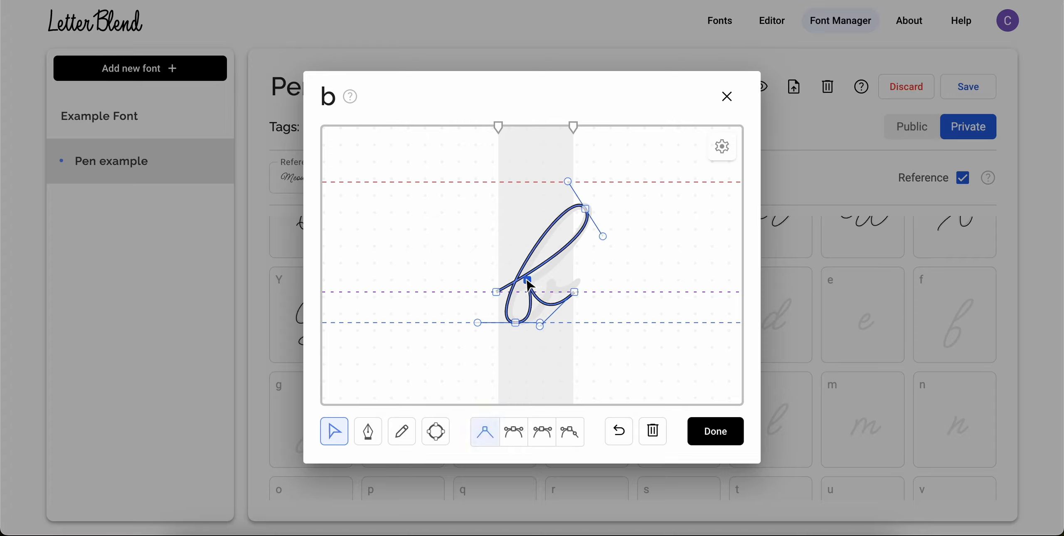
pyautogui.moveTo(477, 323); pyautogui.dragTo(484, 317)
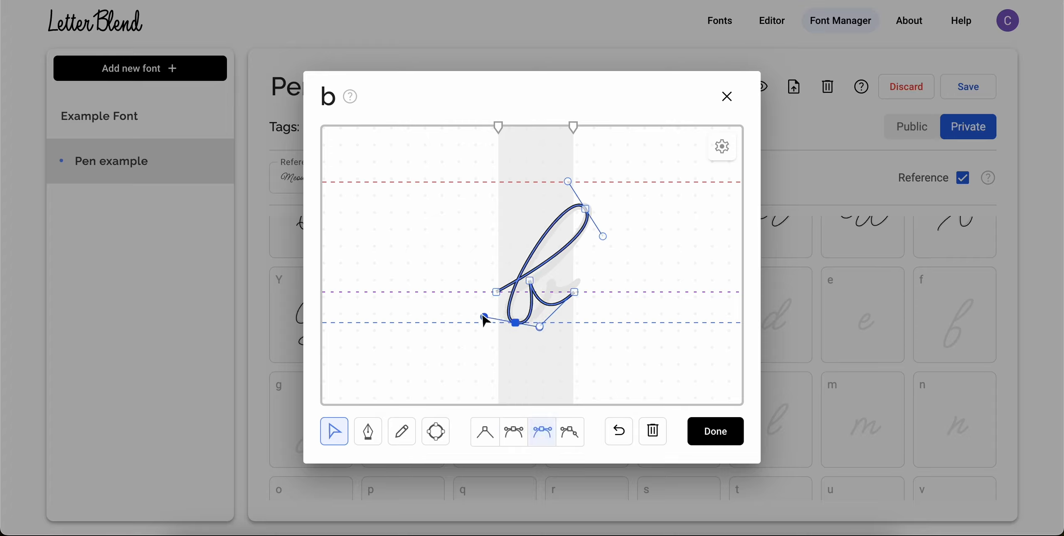
pyautogui.click(518, 345)
pyautogui.click(703, 429)
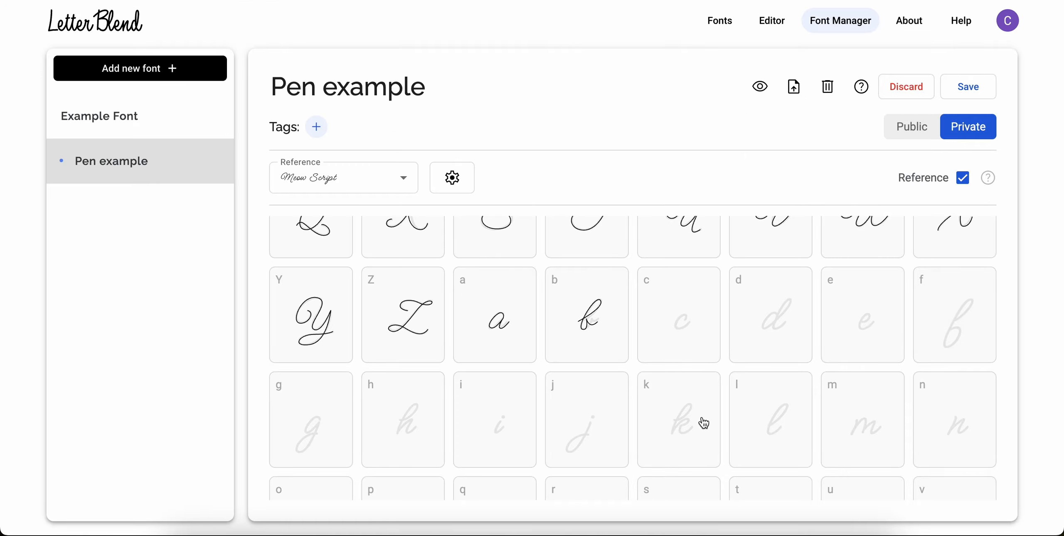
# Step: Open the lowercase c glyph and trace it as one Pen path from its inner hook over the top and around to the exit stroke
pyautogui.click(697, 332)
pyautogui.click(368, 431)
pyautogui.click(554, 287)
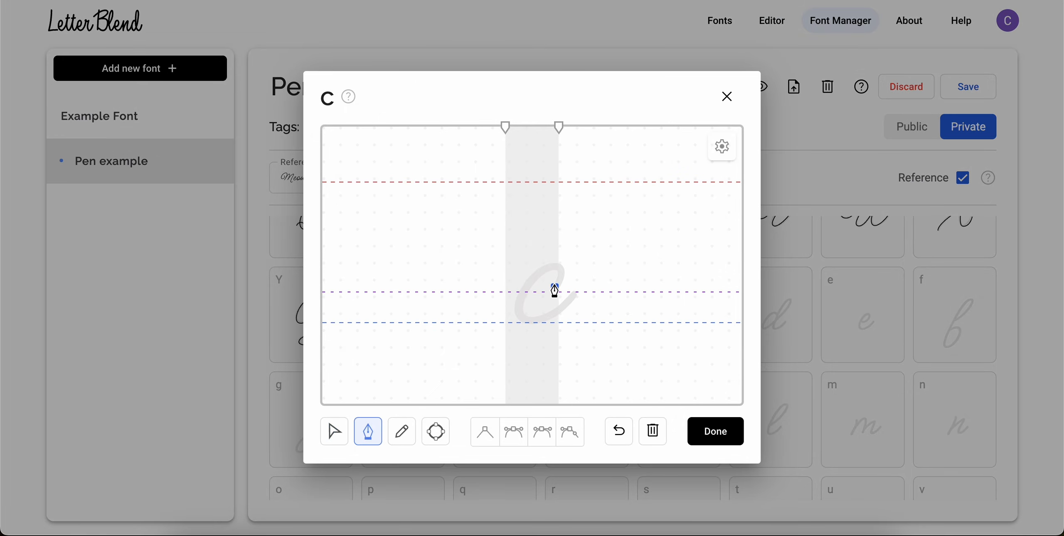
pyautogui.moveTo(560, 266); pyautogui.dragTo(548, 266)
pyautogui.moveTo(523, 319); pyautogui.dragTo(542, 335)
pyautogui.click(578, 293)
# Step: Move the c's top node slightly left and round the hook at its start node
pyautogui.click(335, 431)
pyautogui.moveTo(559, 267); pyautogui.dragTo(556, 268)
pyautogui.click(555, 287)
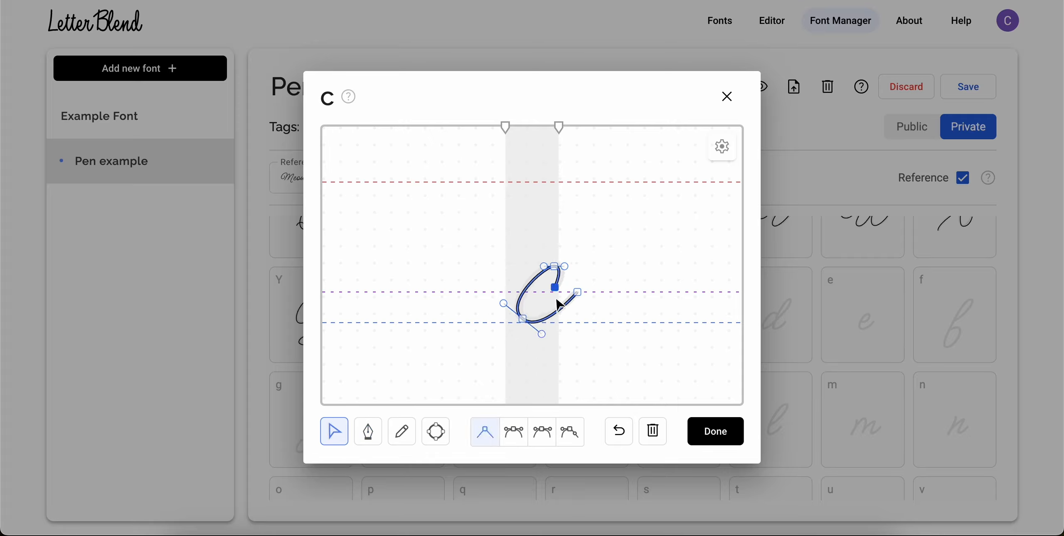
# Step: Fit the c's width markers from near its left curve to the end of its exit stroke and finish the glyph
pyautogui.click(599, 261)
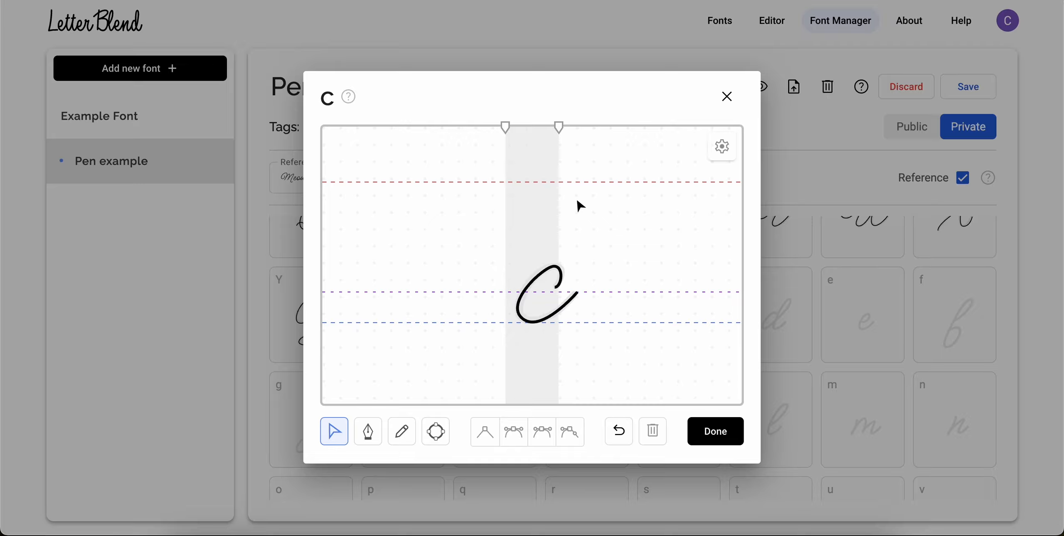
pyautogui.moveTo(507, 125); pyautogui.dragTo(577, 126)
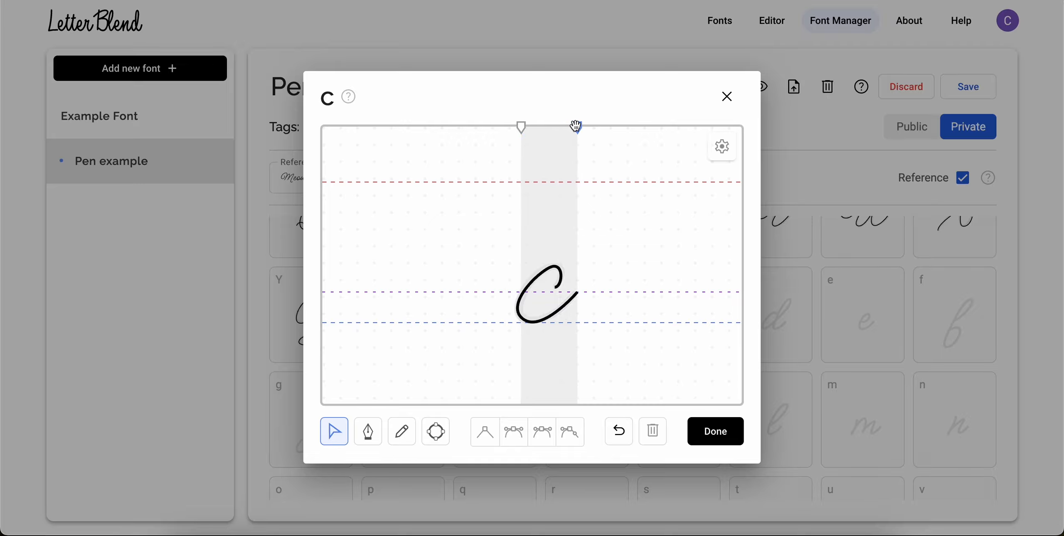
pyautogui.click(711, 432)
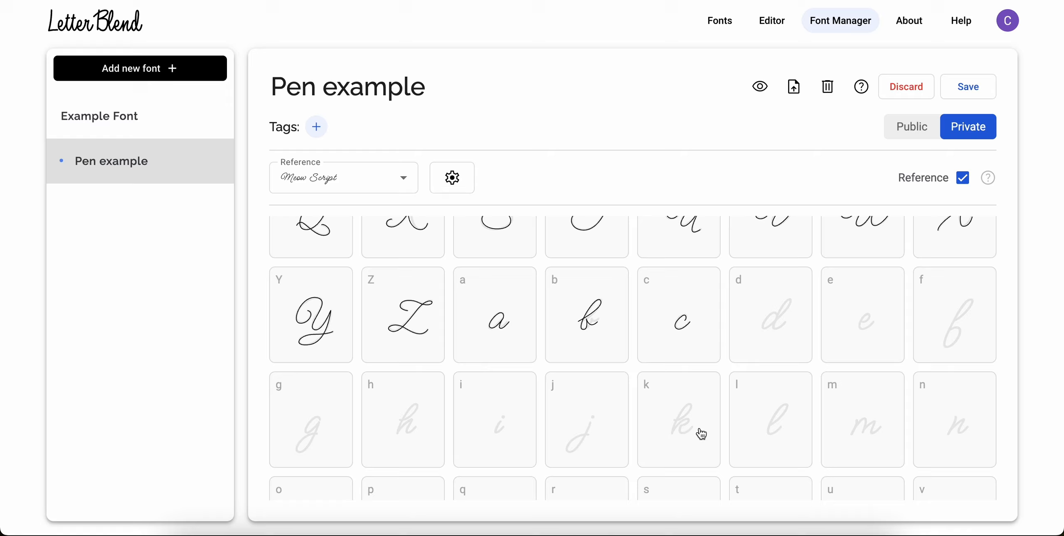
# Step: Open the lowercase d glyph and trace it as one Pen path around the bowl, over the ascender loop and out to the exit stroke
pyautogui.click(774, 343)
pyautogui.click(368, 432)
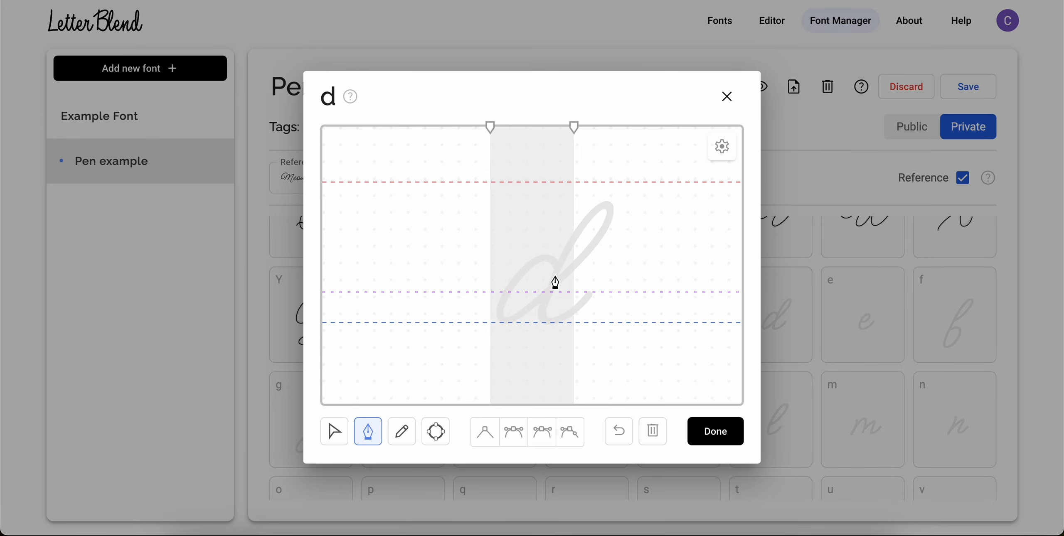
pyautogui.moveTo(556, 277); pyautogui.dragTo(489, 289)
pyautogui.moveTo(502, 323); pyautogui.dragTo(511, 323)
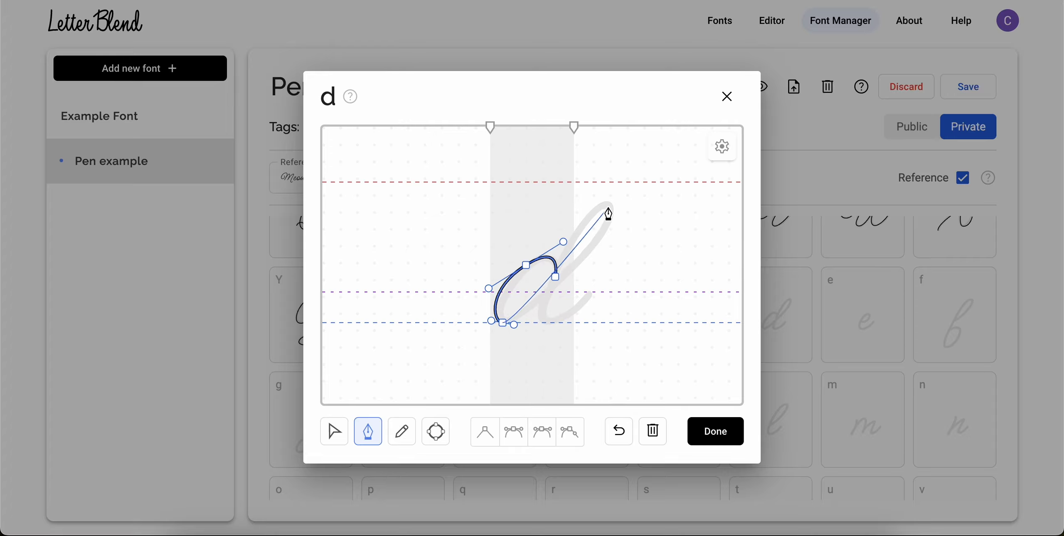
pyautogui.moveTo(609, 205); pyautogui.dragTo(591, 177)
pyautogui.moveTo(543, 323); pyautogui.dragTo(557, 326)
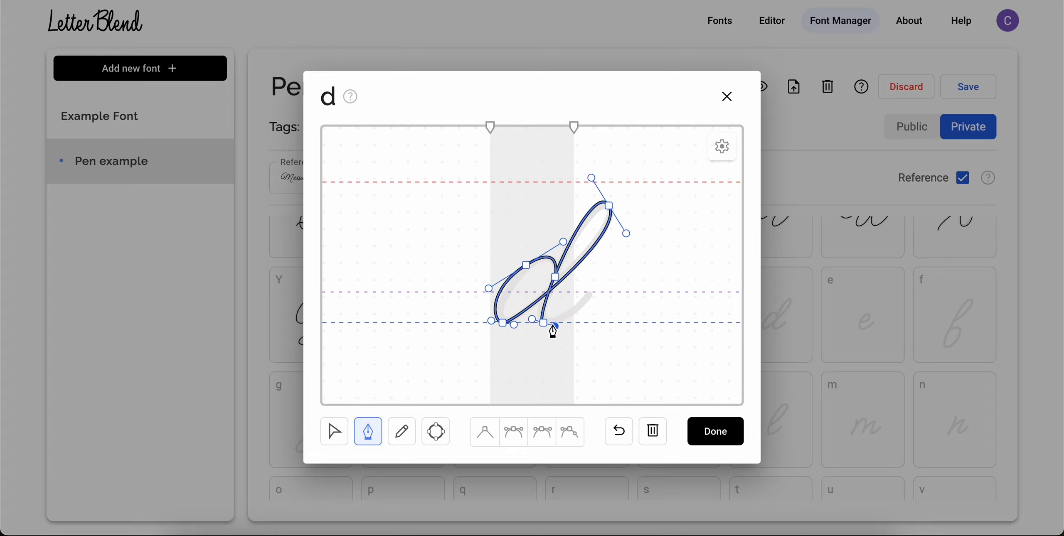
# Step: Adjust the d's curve handles, tilting those of both bottom nodes and slightly shortening those at the top of the ascender loop
pyautogui.click(334, 431)
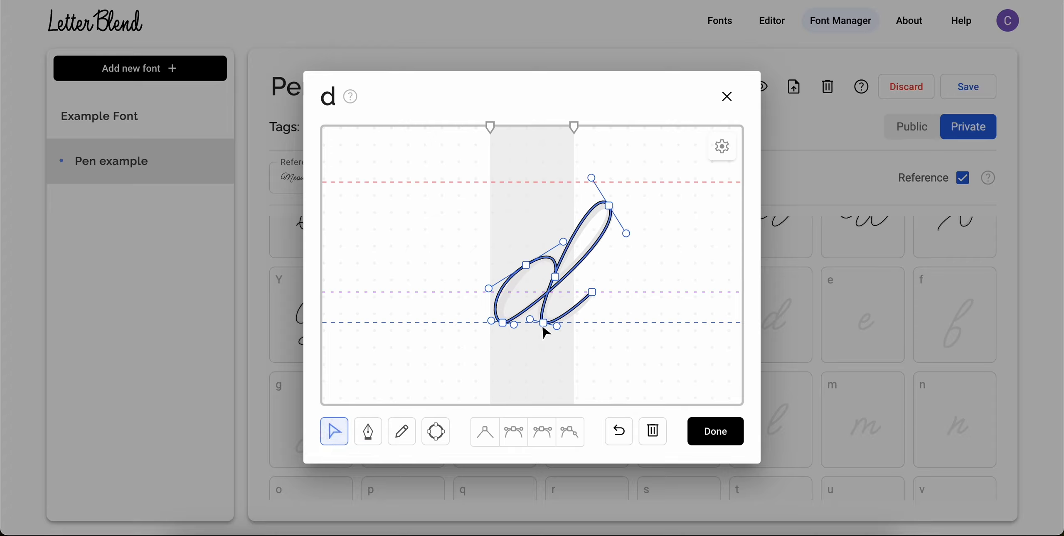
pyautogui.click(544, 324)
pyautogui.moveTo(558, 326); pyautogui.dragTo(566, 332)
pyautogui.click(593, 179)
pyautogui.moveTo(593, 179); pyautogui.dragTo(594, 184)
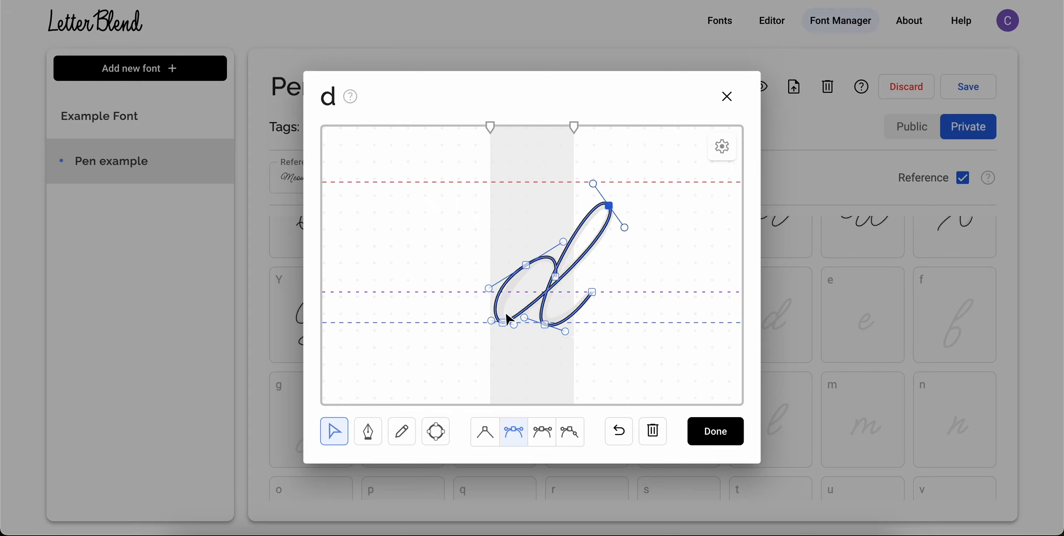
pyautogui.moveTo(513, 325); pyautogui.dragTo(513, 321)
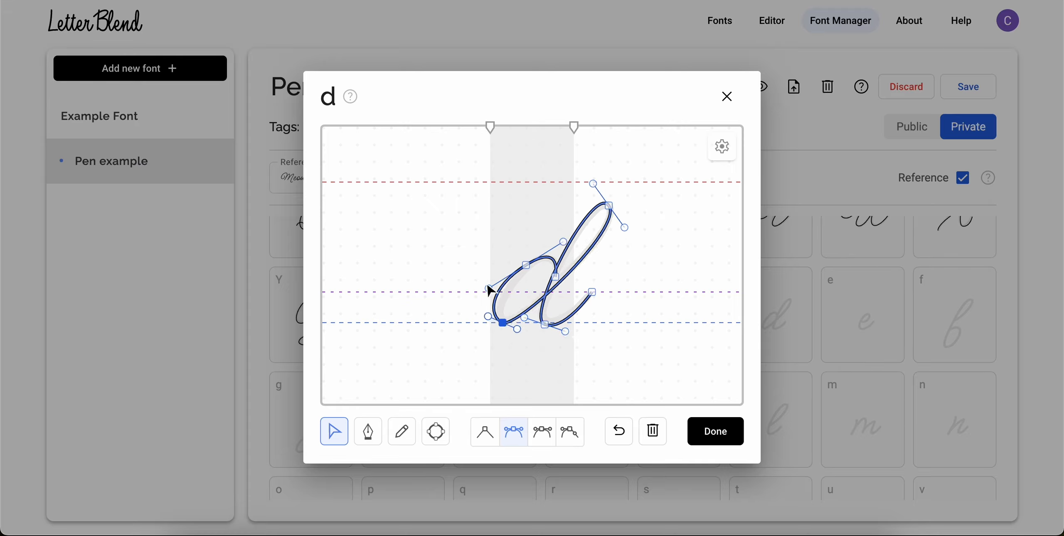
# Step: Slim the d's bowl by moving its bottom node right and steepening the upper-left node's handles, then nudge the junction node up and left
pyautogui.moveTo(491, 290); pyautogui.dragTo(529, 326)
pyautogui.click(472, 320)
pyautogui.click(544, 259)
pyautogui.click(479, 296)
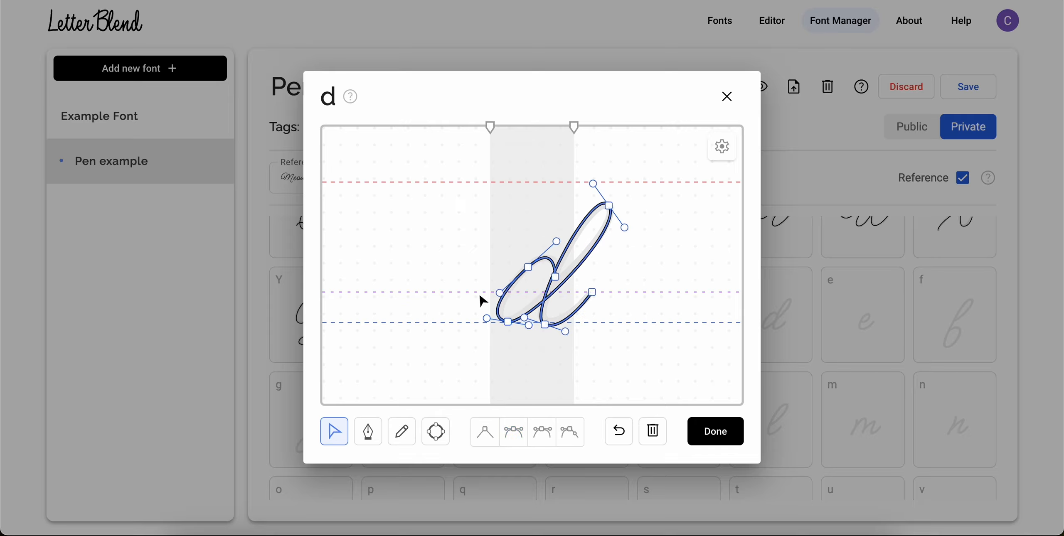
pyautogui.click(482, 300)
pyautogui.click(557, 275)
pyautogui.click(555, 276)
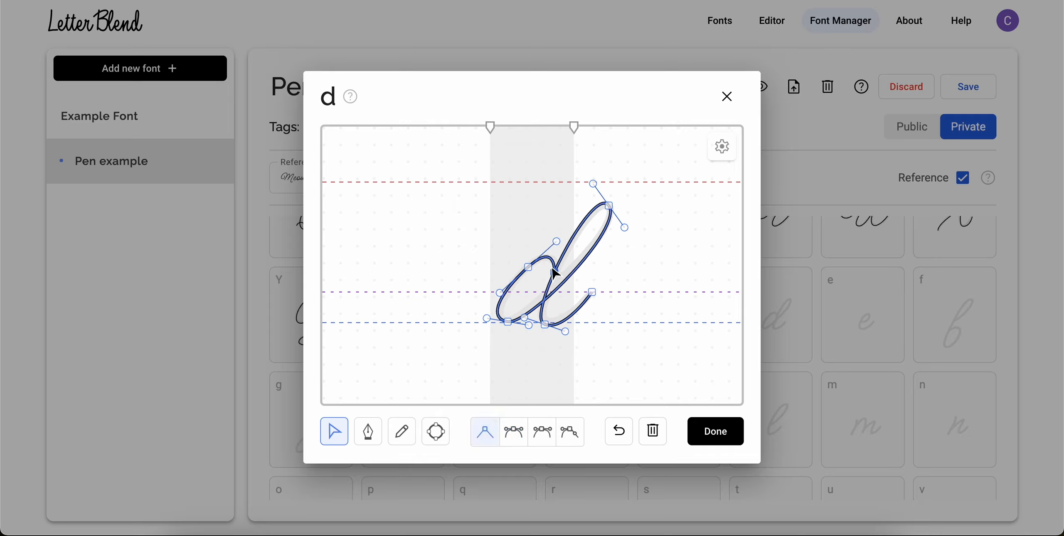
pyautogui.click(562, 267)
pyautogui.click(563, 266)
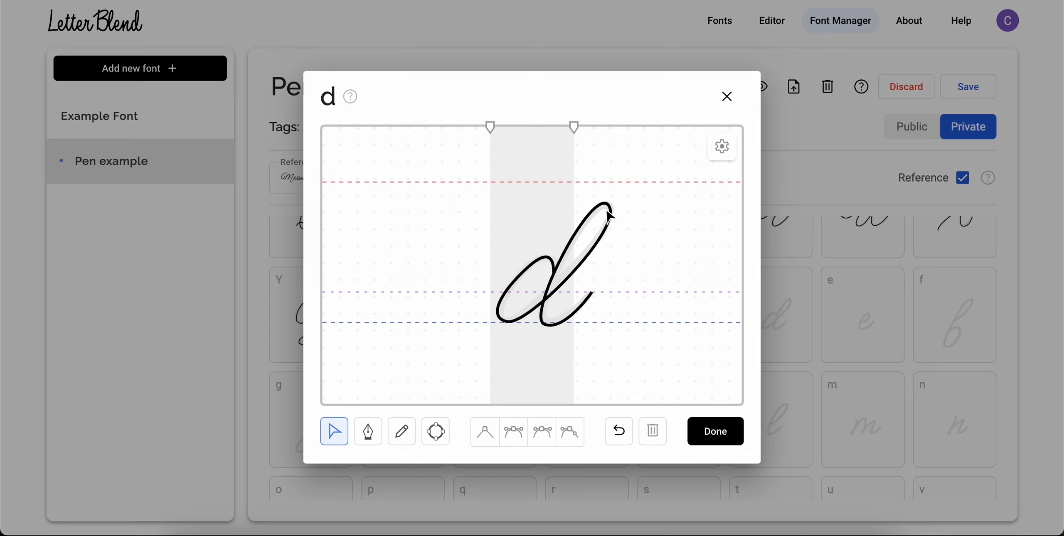
# Step: Steepen the handles atop the d's ascender loop, flatten the bowl's bottom curve and move the junction node slightly right
pyautogui.click(573, 281)
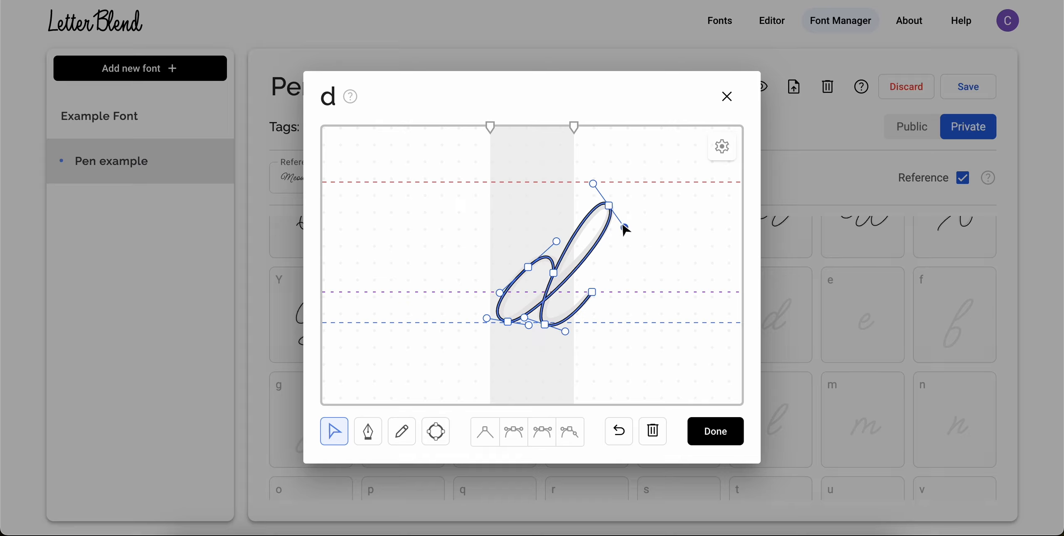
pyautogui.moveTo(626, 228); pyautogui.dragTo(620, 229)
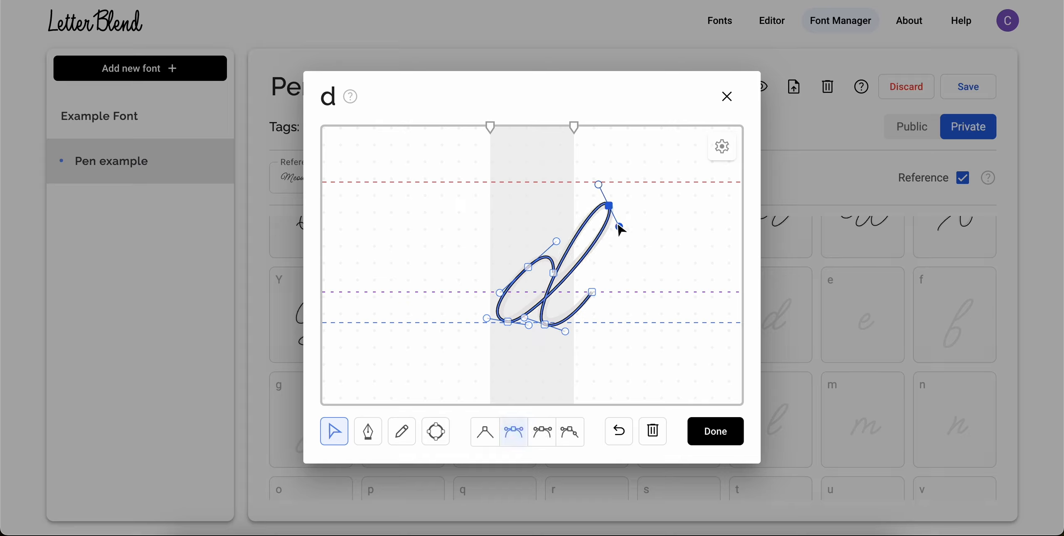
pyautogui.click(611, 253)
pyautogui.click(512, 319)
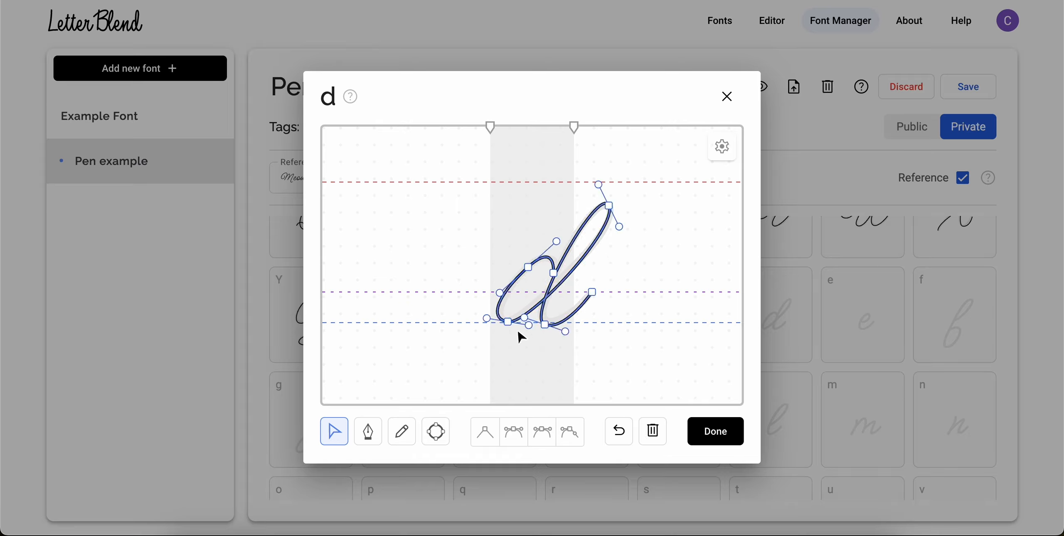
pyautogui.moveTo(527, 324); pyautogui.dragTo(529, 316)
pyautogui.click(554, 273)
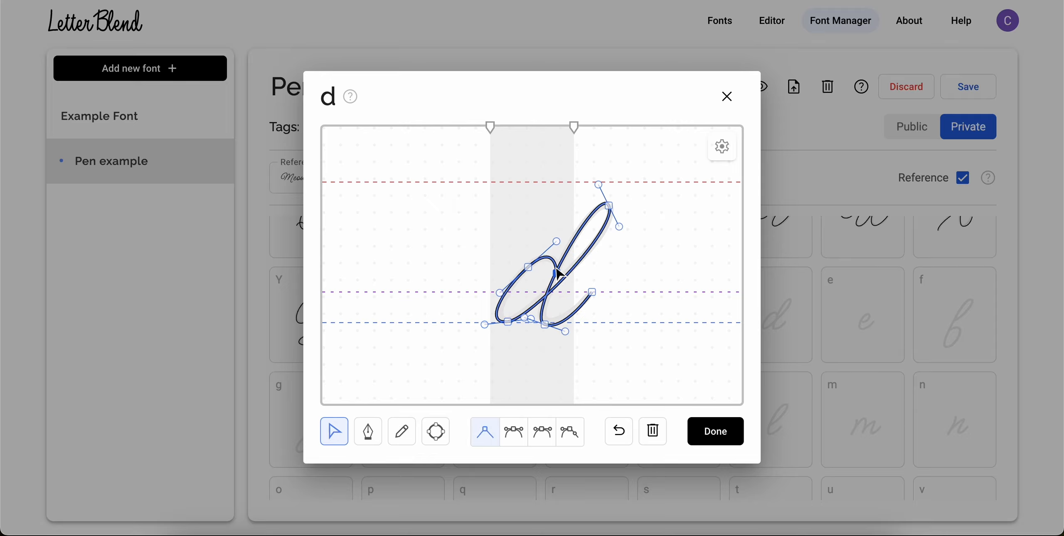
pyautogui.click(535, 237)
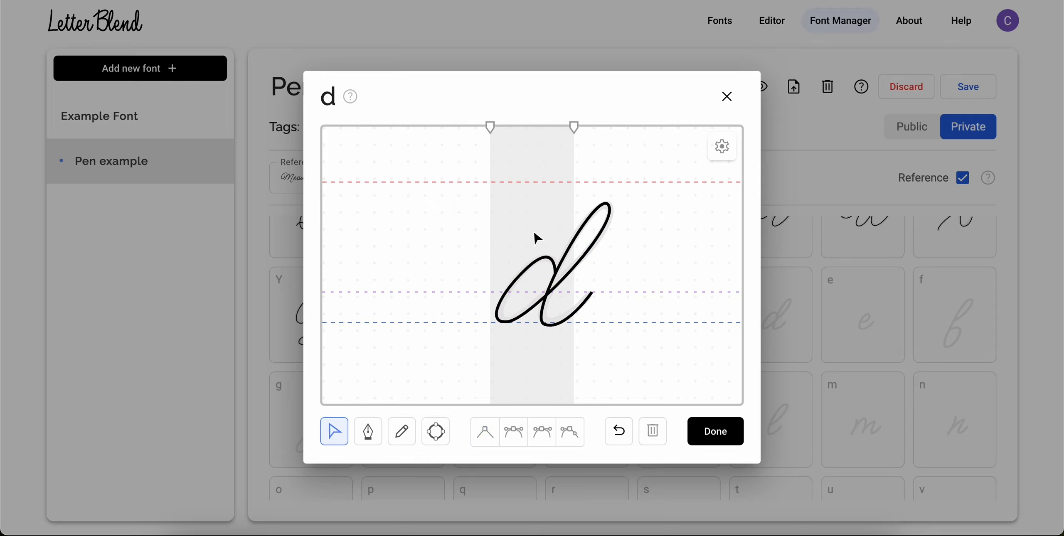
# Step: Extend the d's exit stroke slightly right, fit the width markers from inside the bowl to the stroke's end, and finish the glyph
pyautogui.click(590, 293)
pyautogui.moveTo(590, 292); pyautogui.dragTo(596, 292)
pyautogui.click(597, 271)
pyautogui.moveTo(575, 124); pyautogui.dragTo(596, 123)
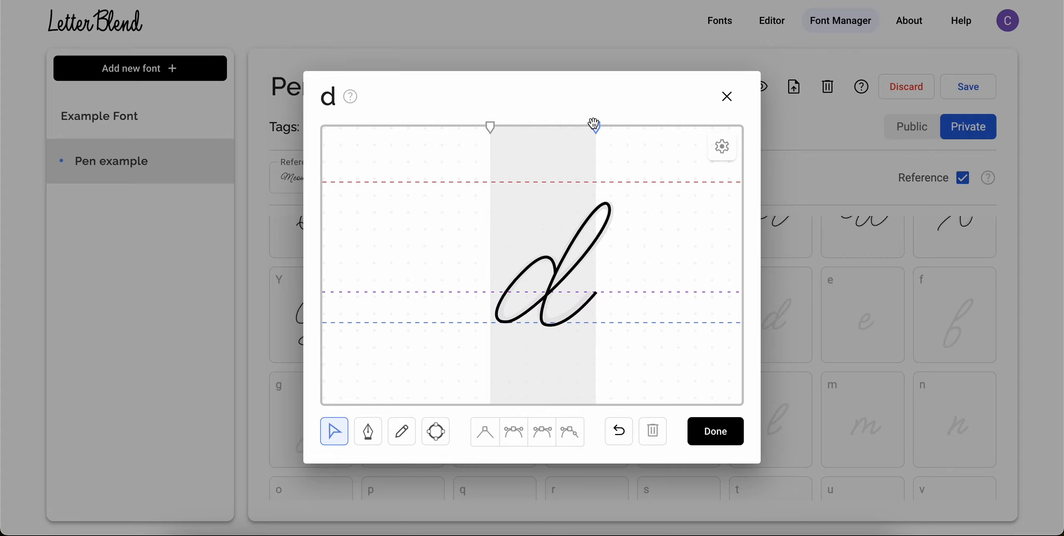
pyautogui.moveTo(489, 128); pyautogui.dragTo(503, 125)
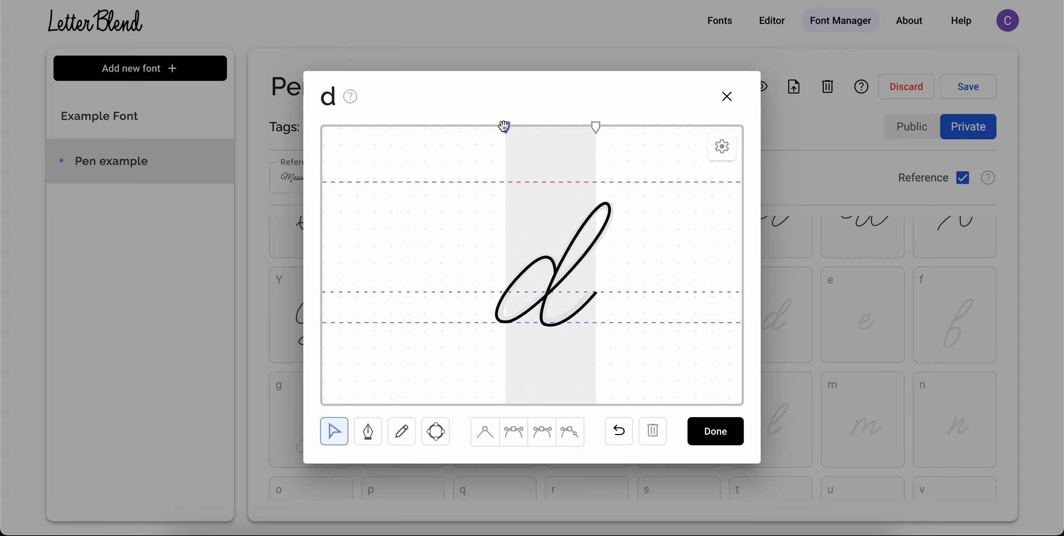
pyautogui.click(708, 433)
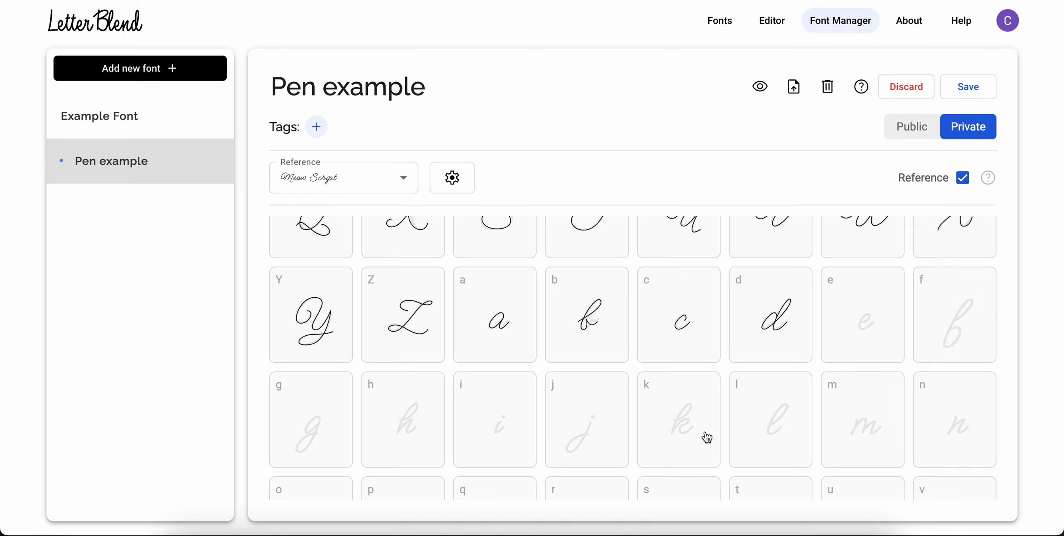
# Step: Open the lowercase e glyph and trace it as one Pen path from the inner stroke over the loop and around to the exit stroke
pyautogui.click(866, 325)
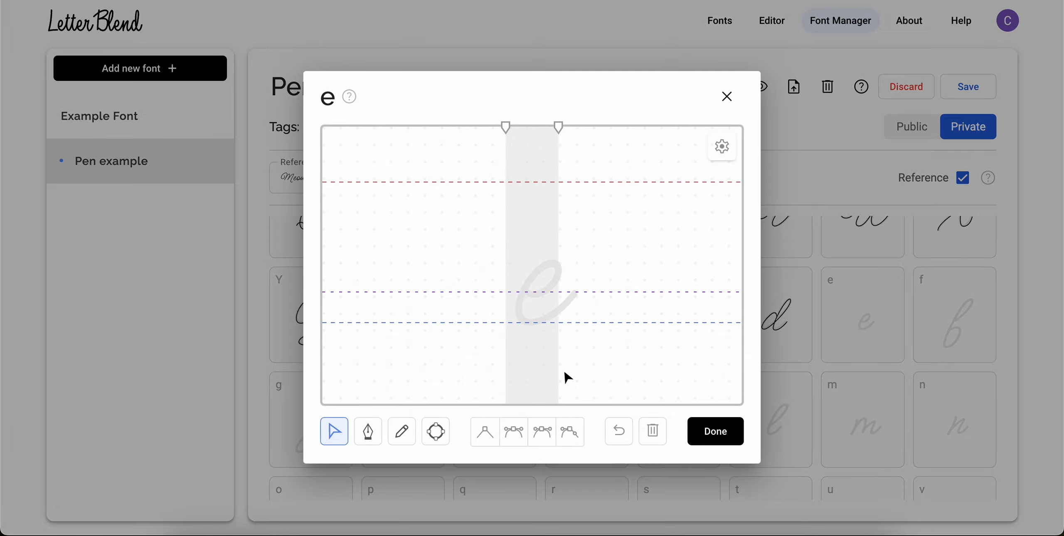
pyautogui.click(368, 431)
pyautogui.click(518, 298)
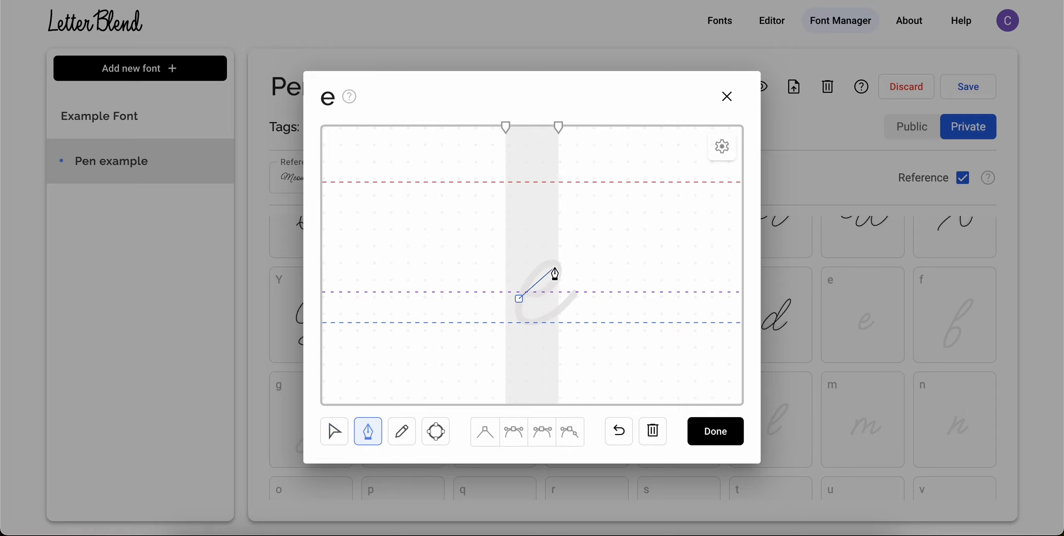
pyautogui.moveTo(556, 263); pyautogui.dragTo(539, 244)
pyautogui.moveTo(521, 323); pyautogui.dragTo(539, 332)
pyautogui.click(575, 290)
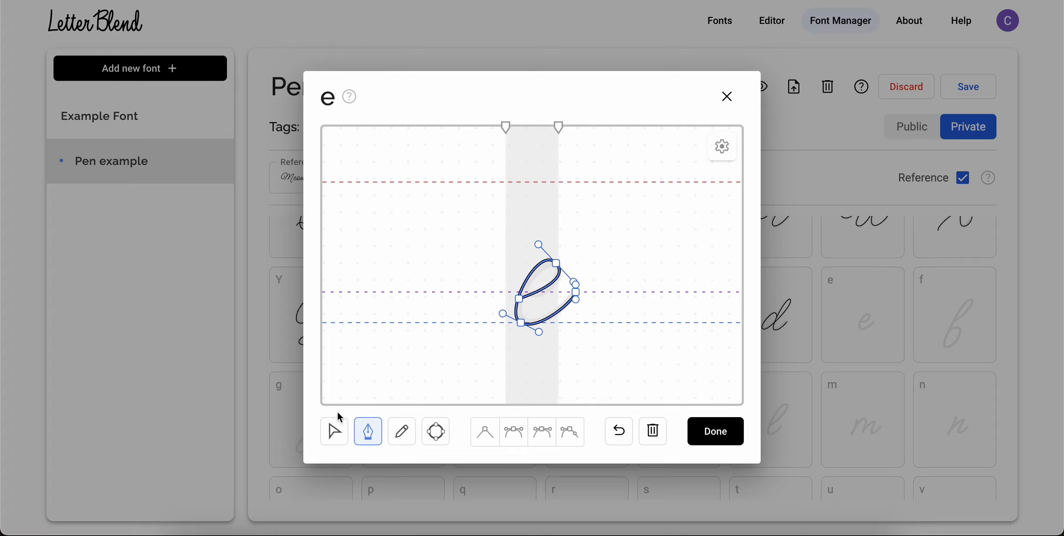
# Step: Fit the e's width markers from near its left curve to the end of its exit stroke
pyautogui.click(334, 430)
pyautogui.moveTo(559, 129); pyautogui.dragTo(576, 128)
pyautogui.moveTo(504, 127); pyautogui.dragTo(517, 127)
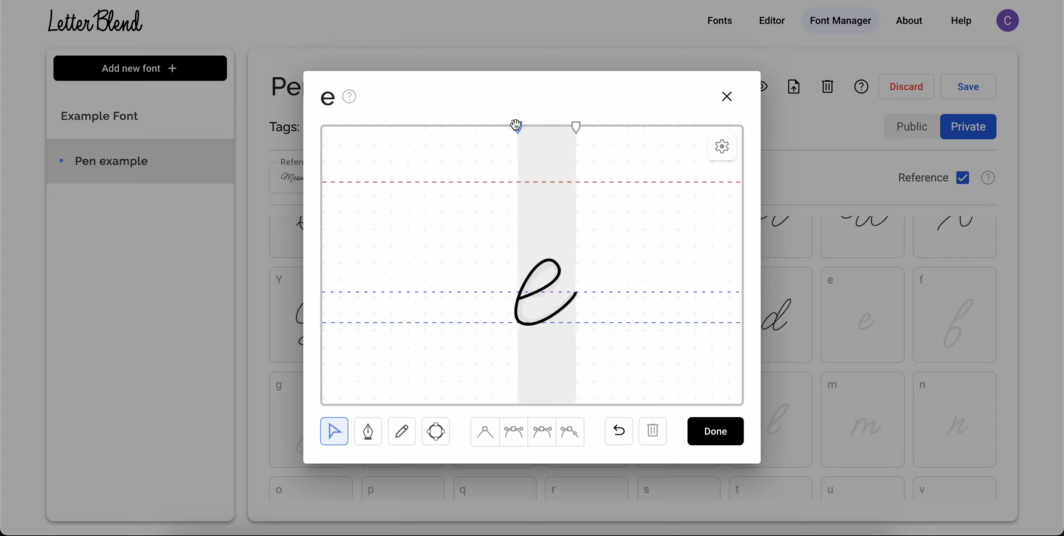
# Step: Try a corner node at the end of the e's exit stroke
pyautogui.click(560, 322)
pyautogui.click(572, 306)
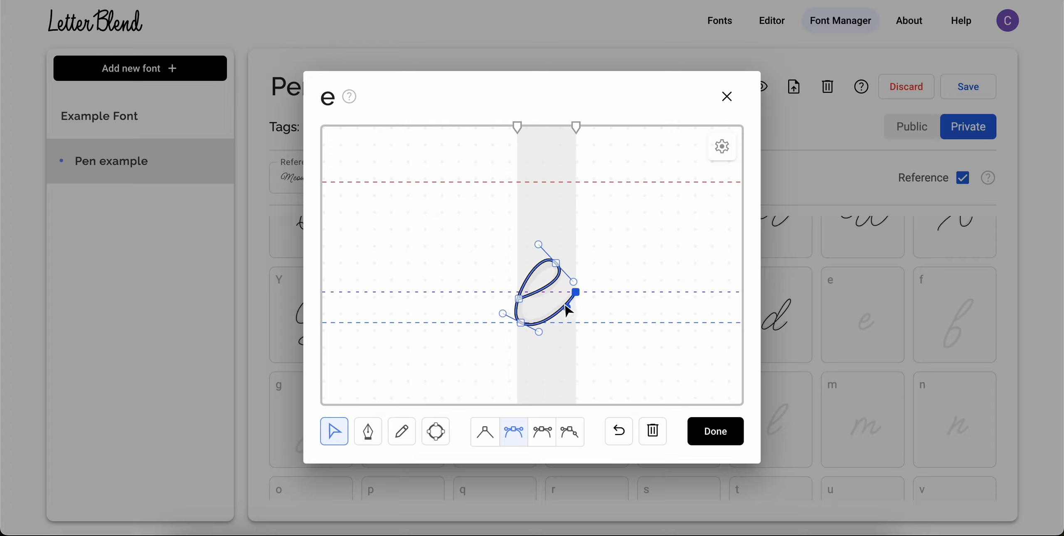
pyautogui.click(485, 432)
pyautogui.click(599, 332)
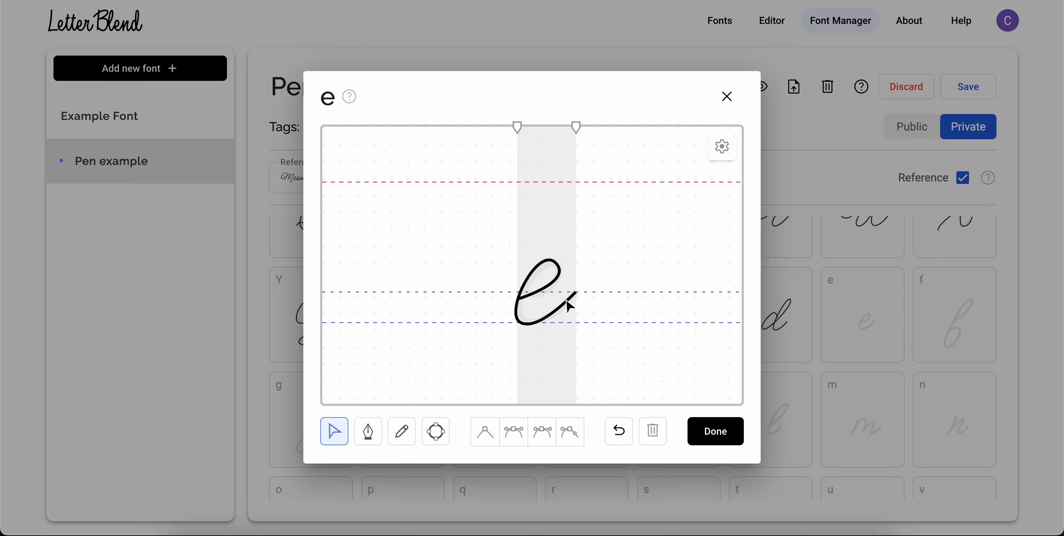
# Step: Make the e's exit end node symmetric again, pull the right width marker slightly inward, and finish the glyph
pyautogui.click(567, 301)
pyautogui.click(576, 294)
pyautogui.click(515, 431)
pyautogui.click(579, 323)
pyautogui.moveTo(577, 130); pyautogui.dragTo(574, 129)
pyautogui.click(698, 440)
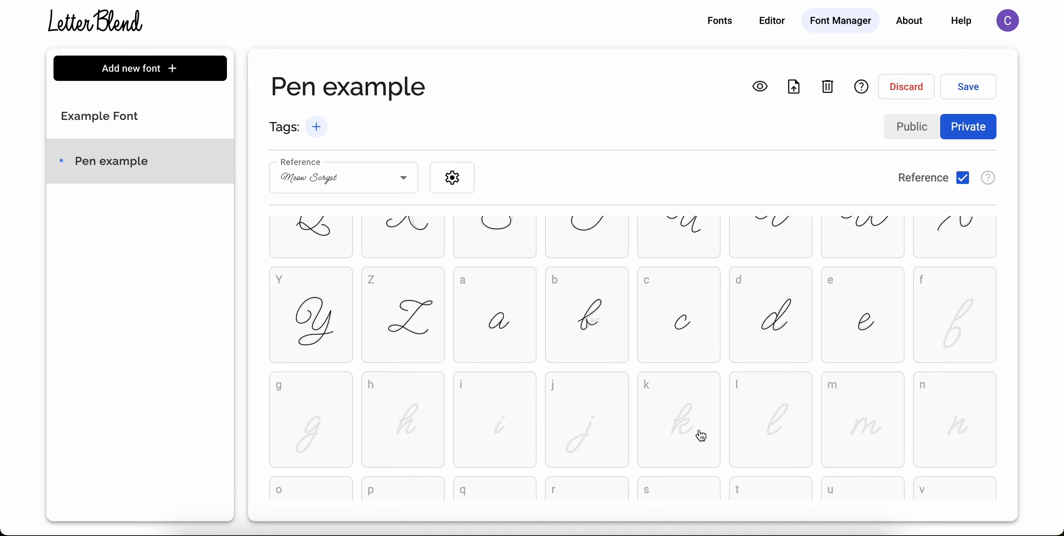
# Step: Open the lowercase f glyph and trace it as one Pen path from the entry stroke through the upper loop, stem and lower loop
pyautogui.click(950, 316)
pyautogui.click(367, 431)
pyautogui.click(504, 292)
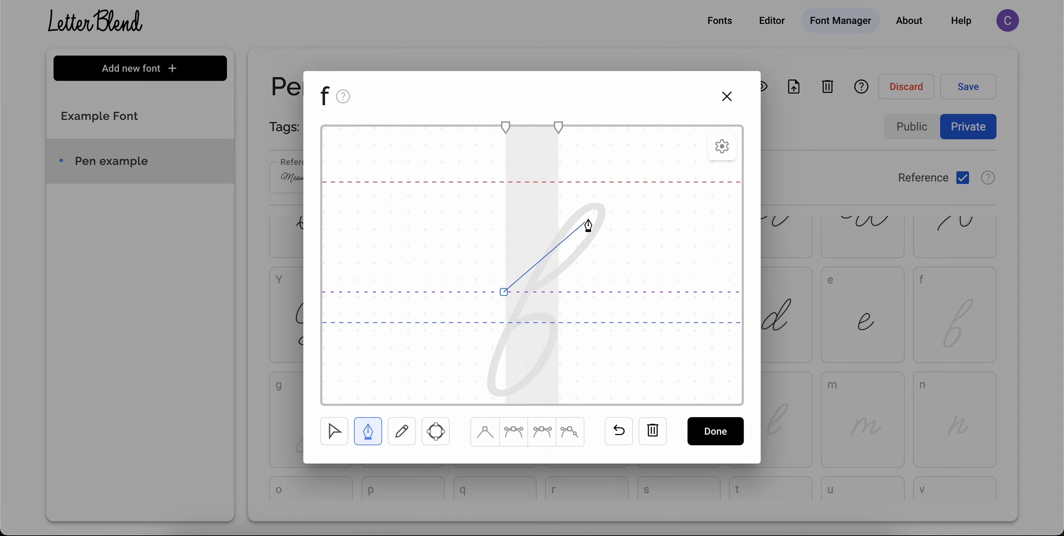
pyautogui.moveTo(599, 206); pyautogui.dragTo(585, 167)
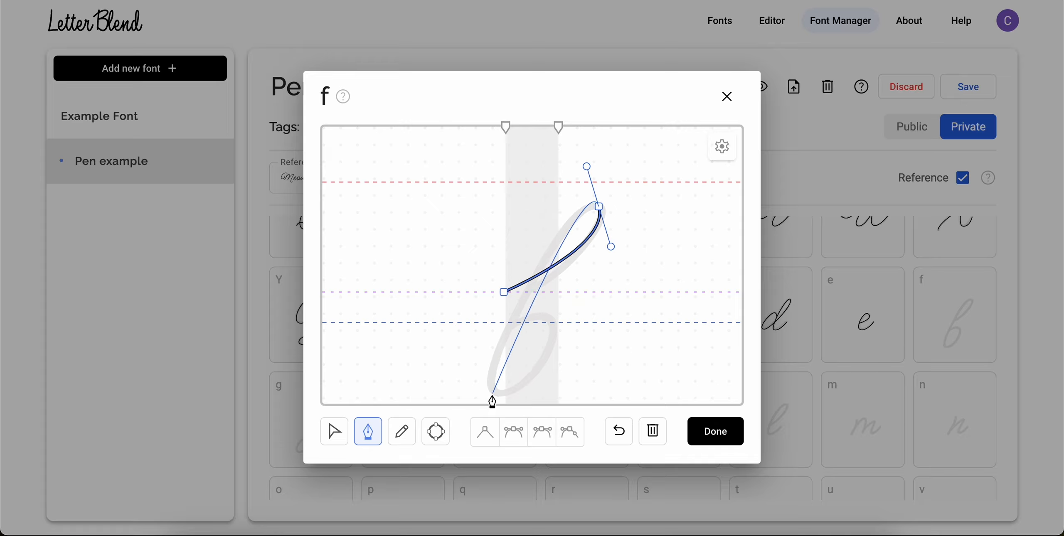
pyautogui.moveTo(494, 396); pyautogui.dragTo(522, 399)
pyautogui.moveTo(543, 315); pyautogui.dragTo(505, 304)
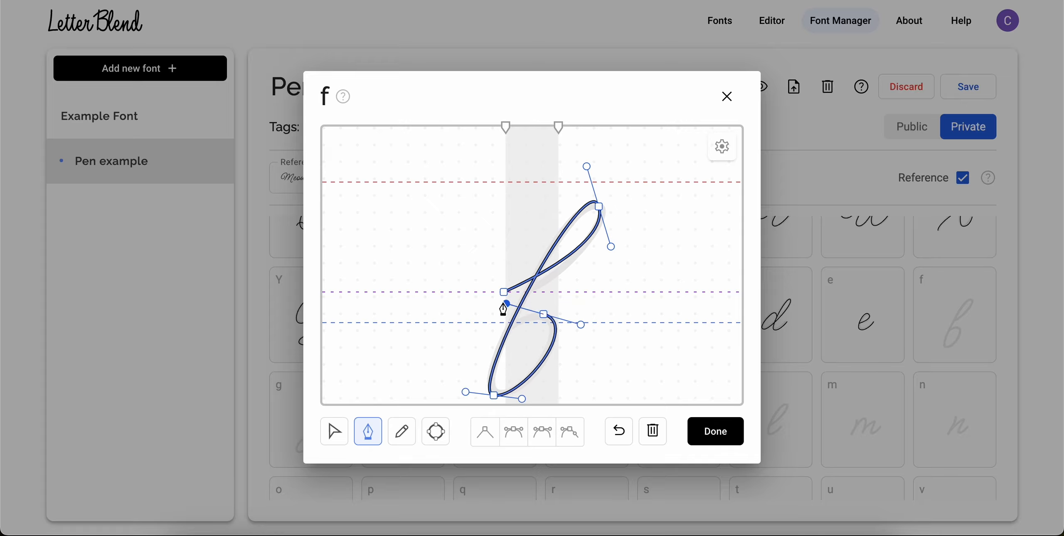
# Step: Make the f's lower loop top node smooth, shorten its left handle, and move the path's end node onto the stem
pyautogui.click(334, 431)
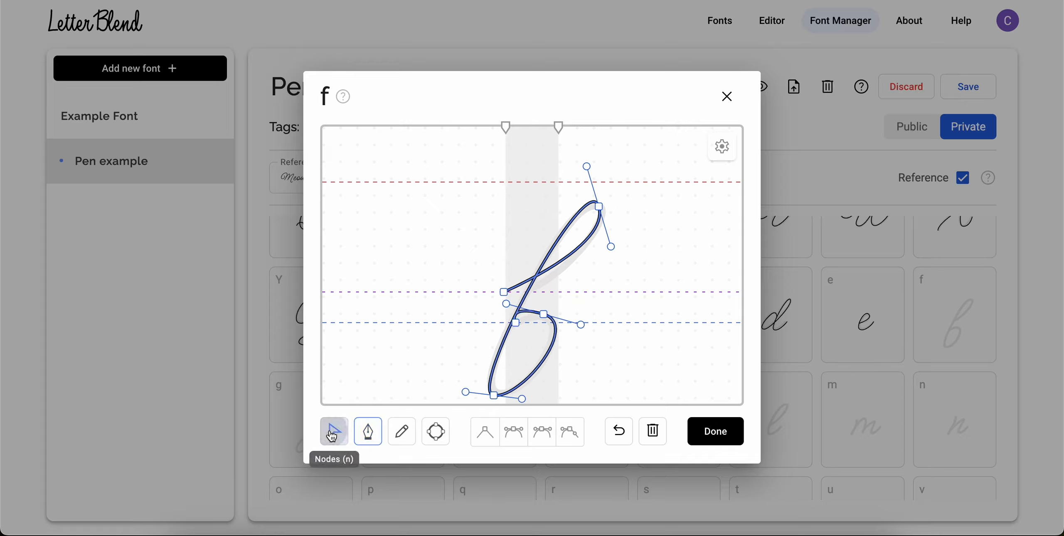
pyautogui.click(544, 314)
pyautogui.click(542, 431)
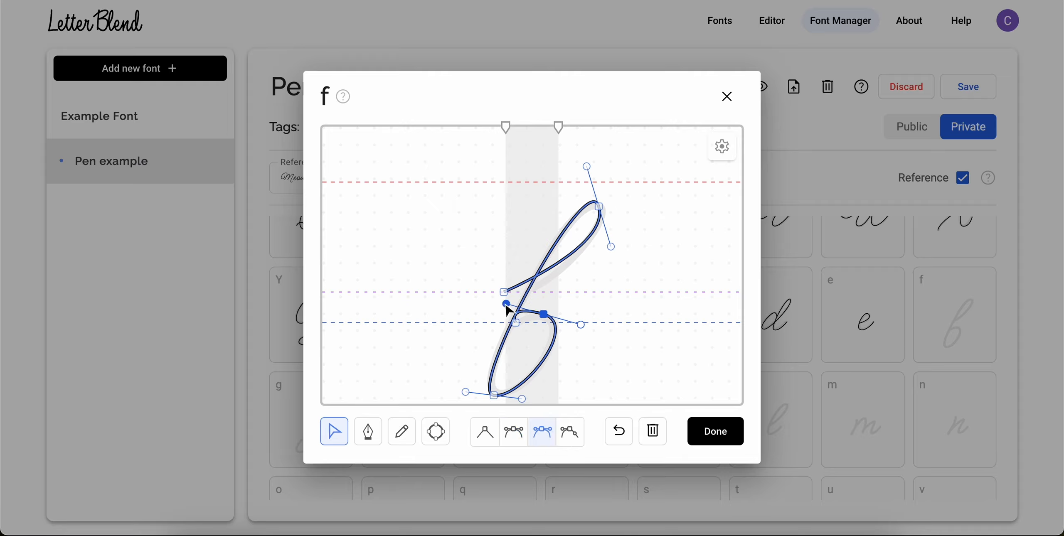
pyautogui.moveTo(506, 303); pyautogui.dragTo(534, 316)
pyautogui.click(512, 327)
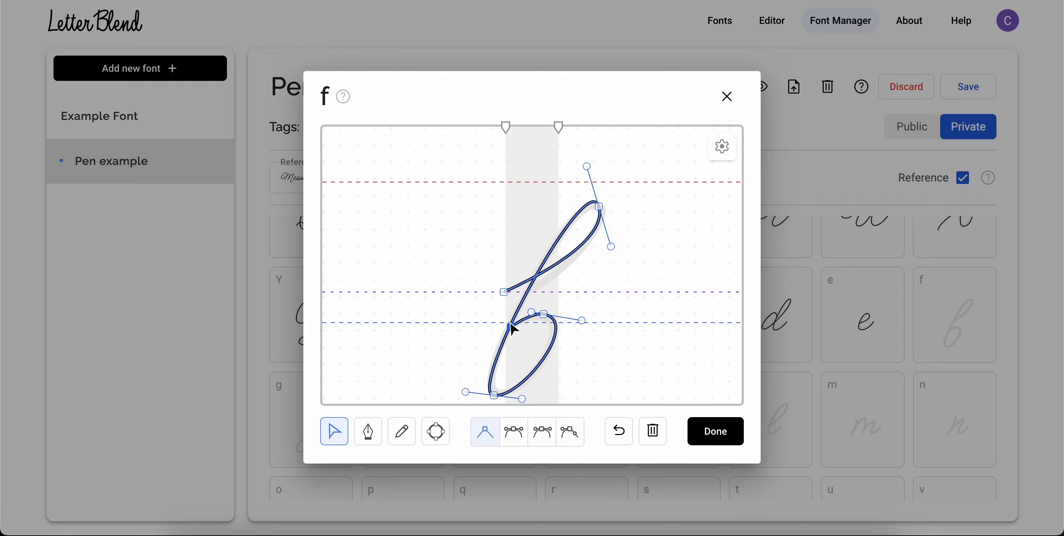
pyautogui.click(465, 311)
# Step: Tilt the handles of the f's bottom node further down to the right to reshape the lower loop
pyautogui.click(541, 361)
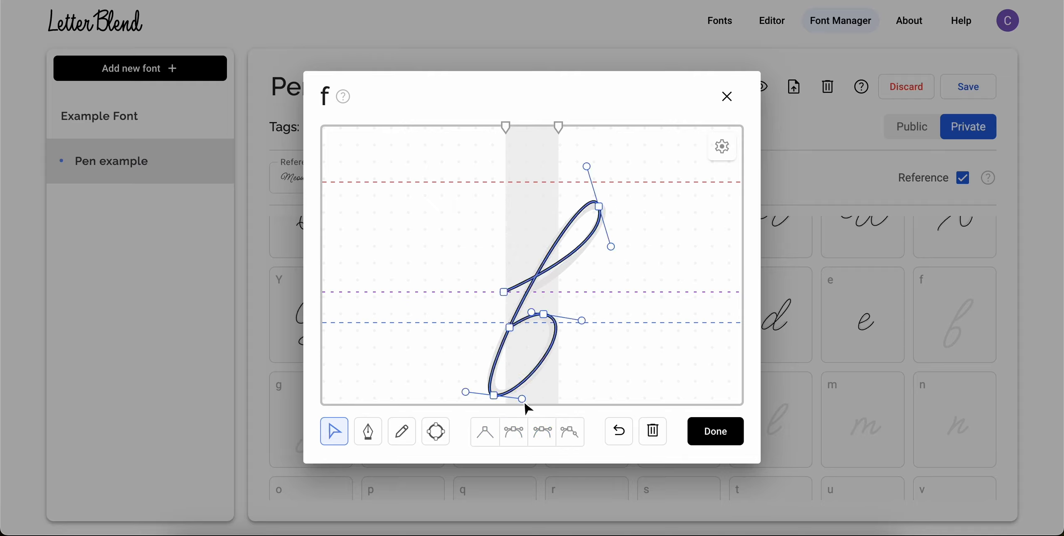
pyautogui.click(525, 403)
pyautogui.click(510, 391)
pyautogui.moveTo(521, 399); pyautogui.dragTo(524, 404)
pyautogui.click(572, 291)
# Step: Move the f's end node slightly down along the stem and nudge its start node slightly right
pyautogui.click(538, 315)
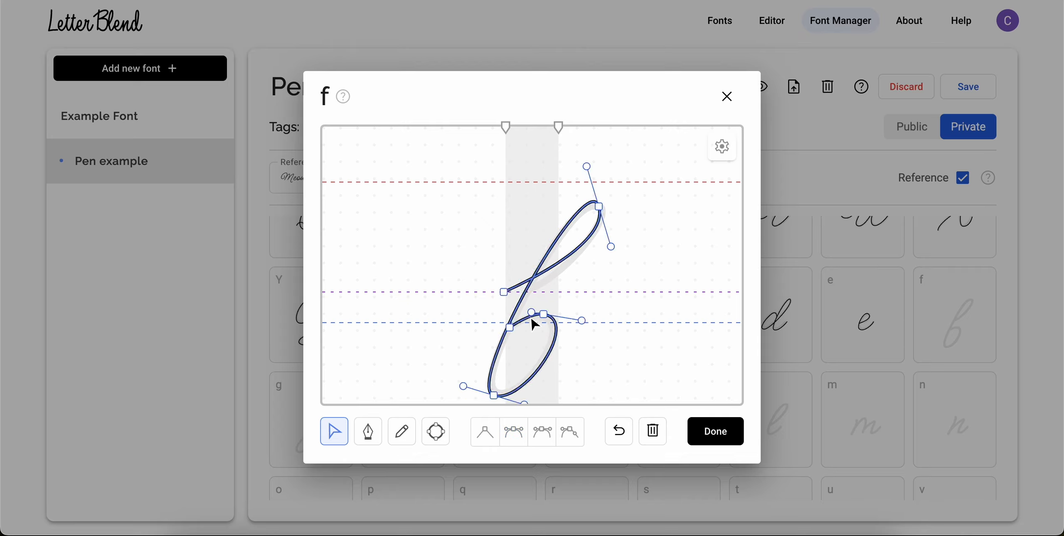
pyautogui.click(510, 328)
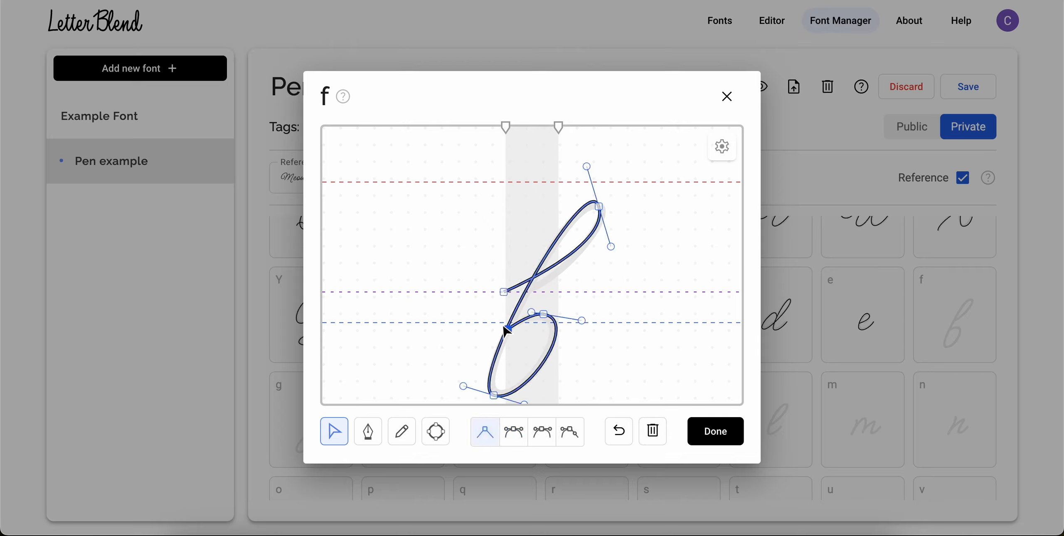
pyautogui.click(504, 332)
pyautogui.click(591, 245)
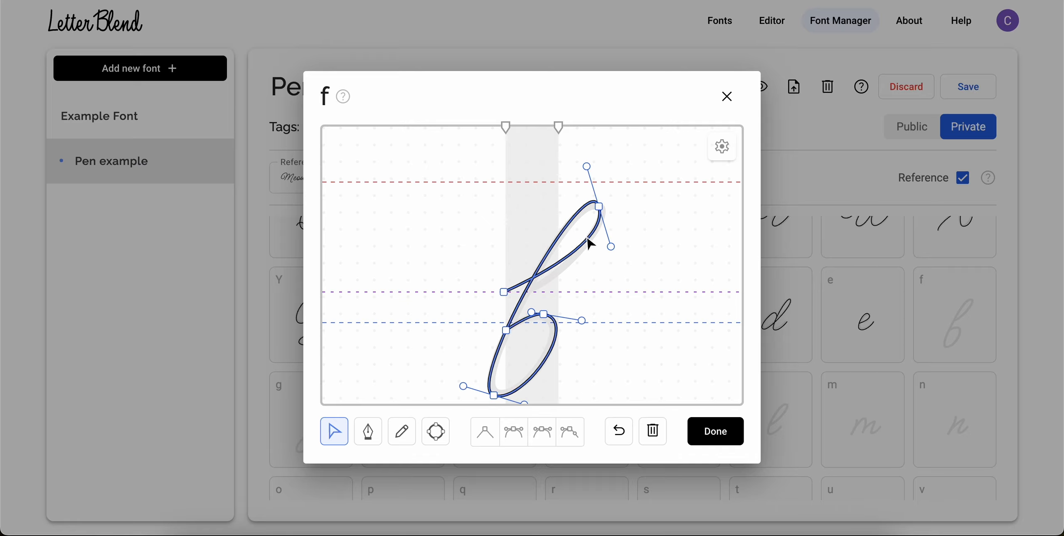
pyautogui.moveTo(505, 291); pyautogui.dragTo(503, 292)
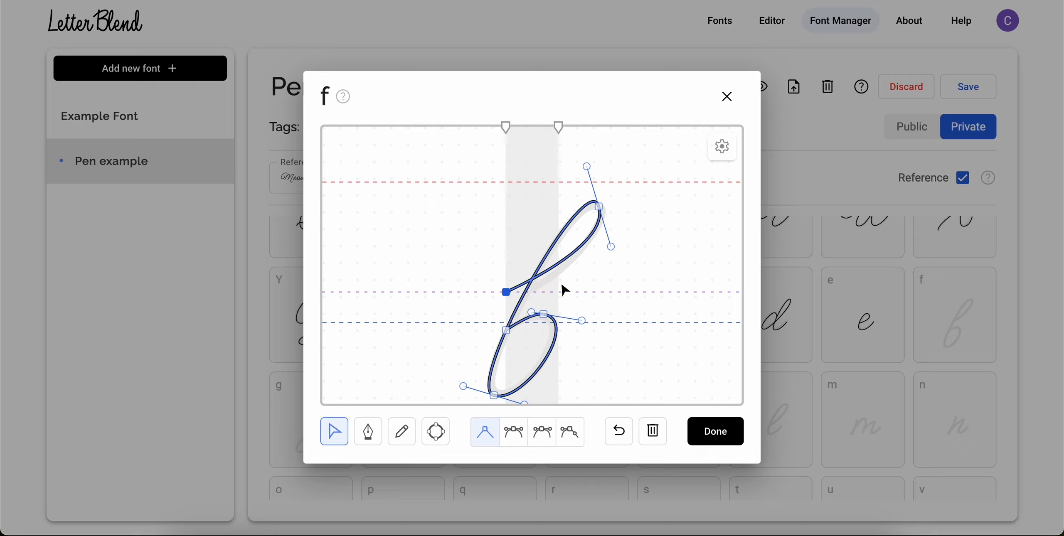
# Step: Add a curved exit stroke from the f's stem node to the guide above the baseline, and raise that node level with the lower loop's top
pyautogui.click(368, 433)
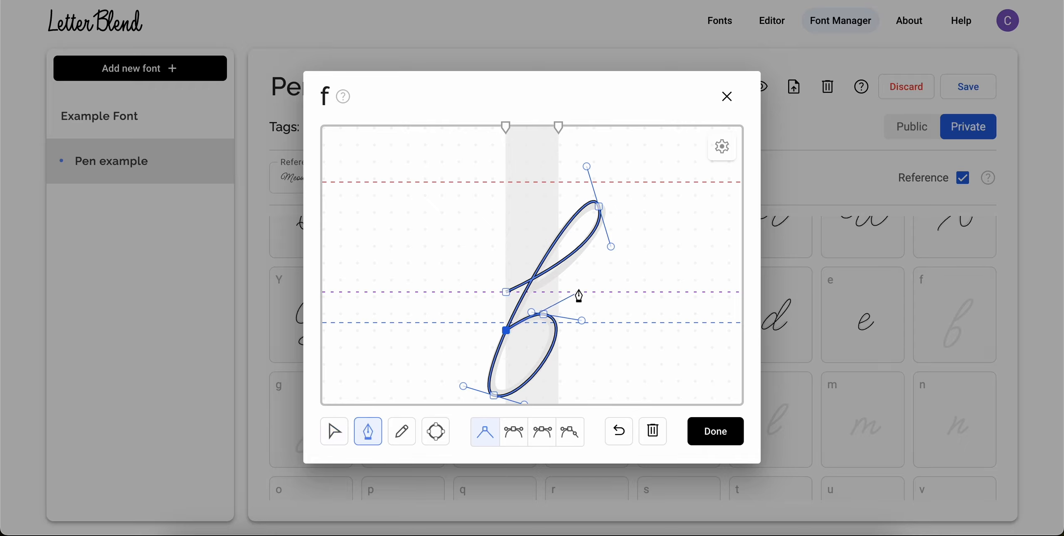
pyautogui.moveTo(584, 292); pyautogui.dragTo(599, 266)
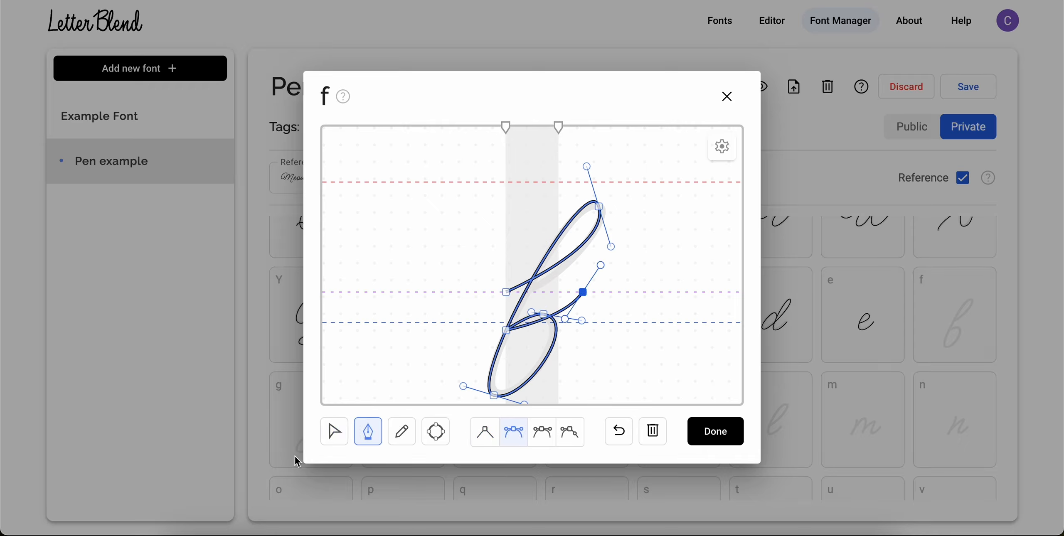
pyautogui.click(335, 431)
pyautogui.moveTo(510, 336); pyautogui.dragTo(517, 318)
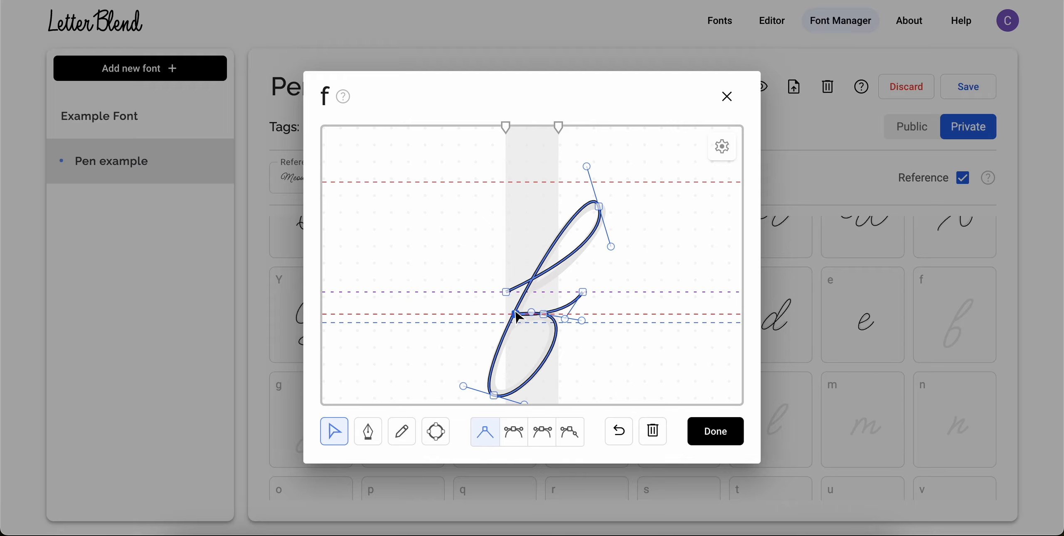
pyautogui.click(543, 291)
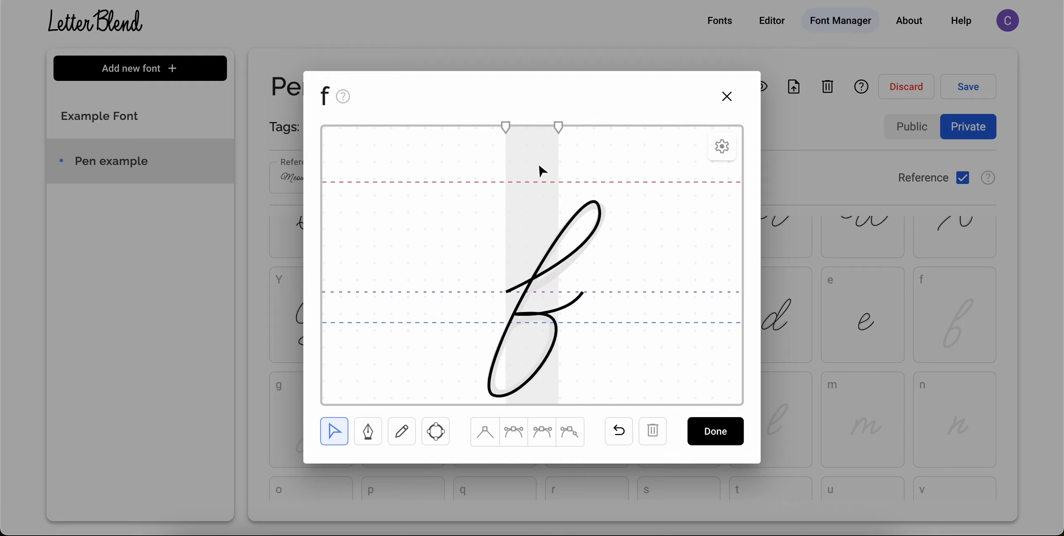
# Step: Align the f's width boundaries with the ends of its entry and exit strokes, and save the font with the finished glyph
pyautogui.moveTo(561, 125); pyautogui.dragTo(581, 123)
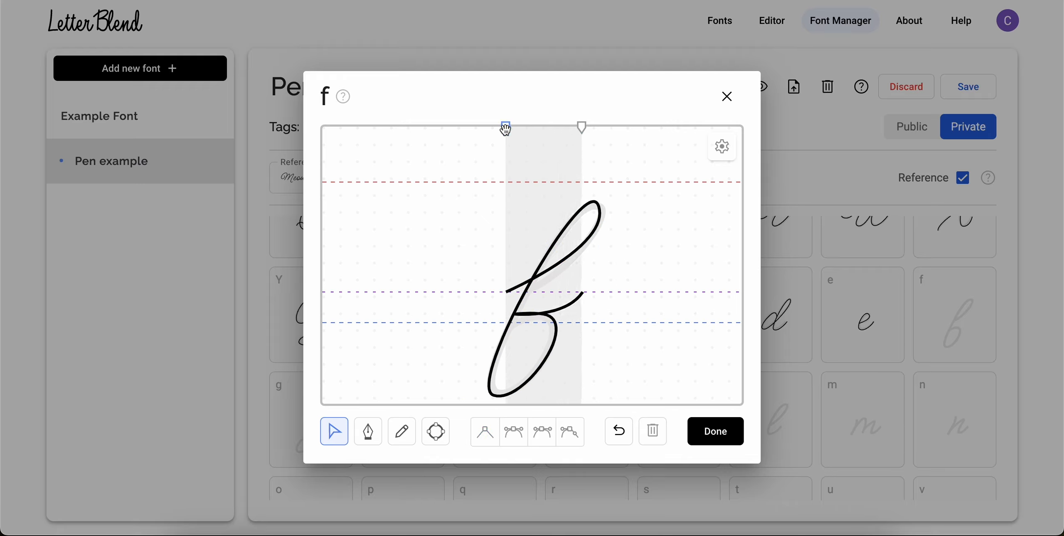
pyautogui.moveTo(506, 129); pyautogui.dragTo(507, 128)
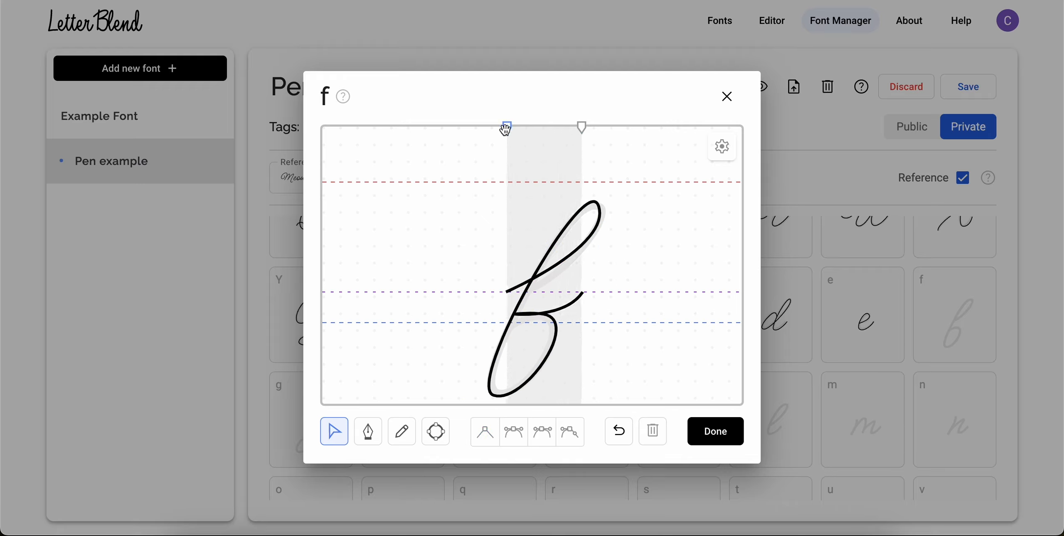
pyautogui.click(705, 427)
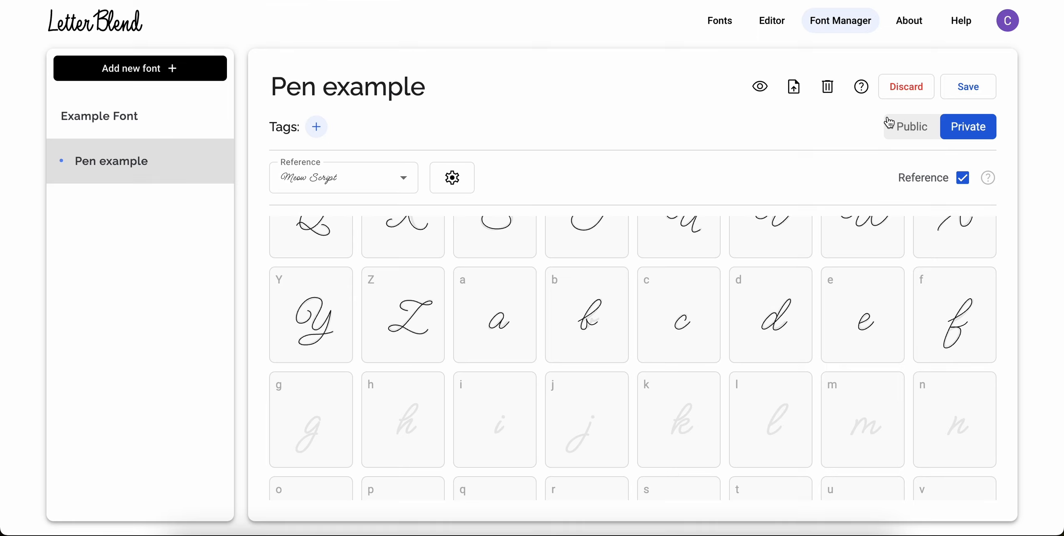
pyautogui.click(961, 88)
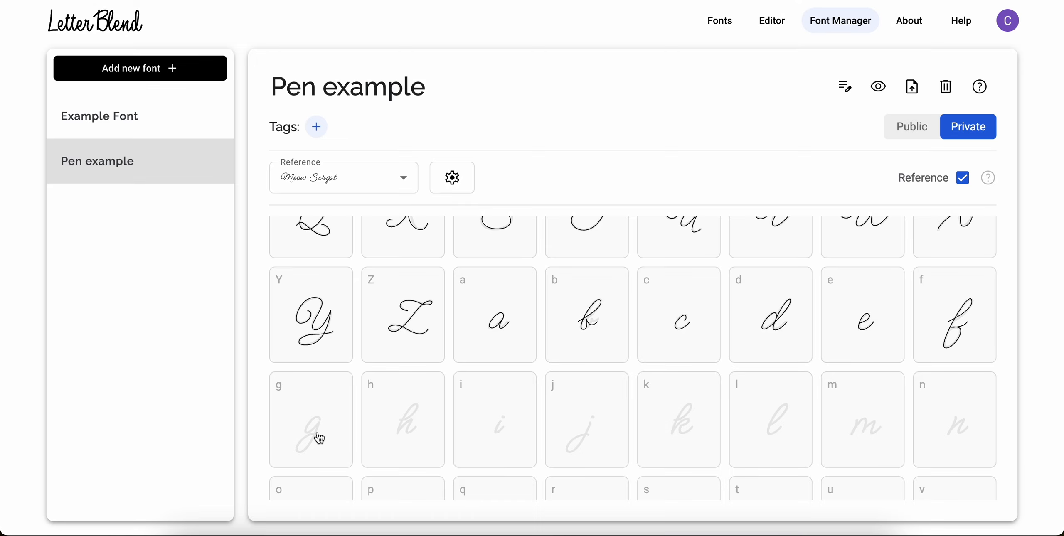
# Step: Open the lowercase g glyph and trace its bowl with the Pen tool from the upper-right tip around the top and baseline curves
pyautogui.click(317, 434)
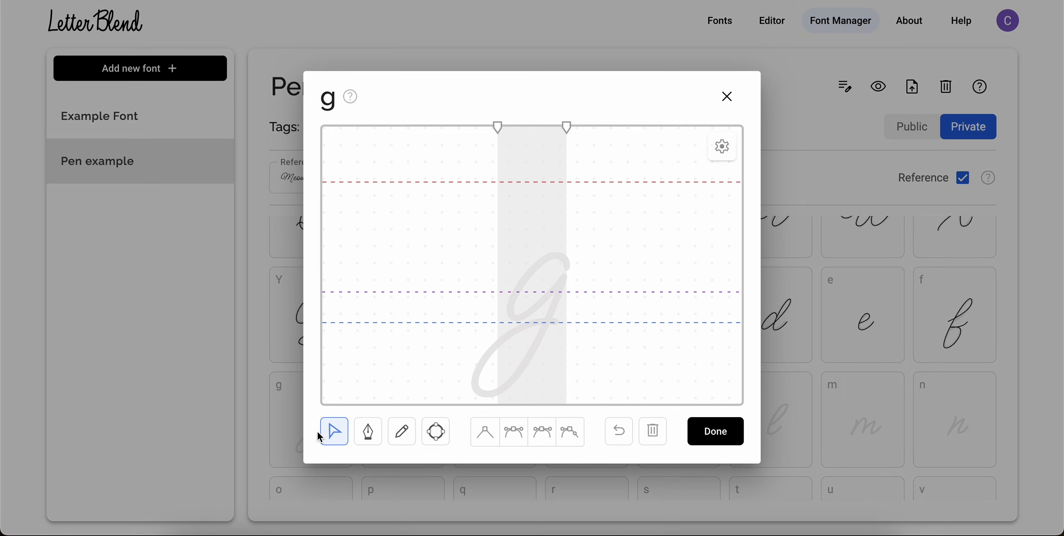
pyautogui.click(368, 432)
pyautogui.click(569, 270)
pyautogui.moveTo(554, 253); pyautogui.dragTo(538, 254)
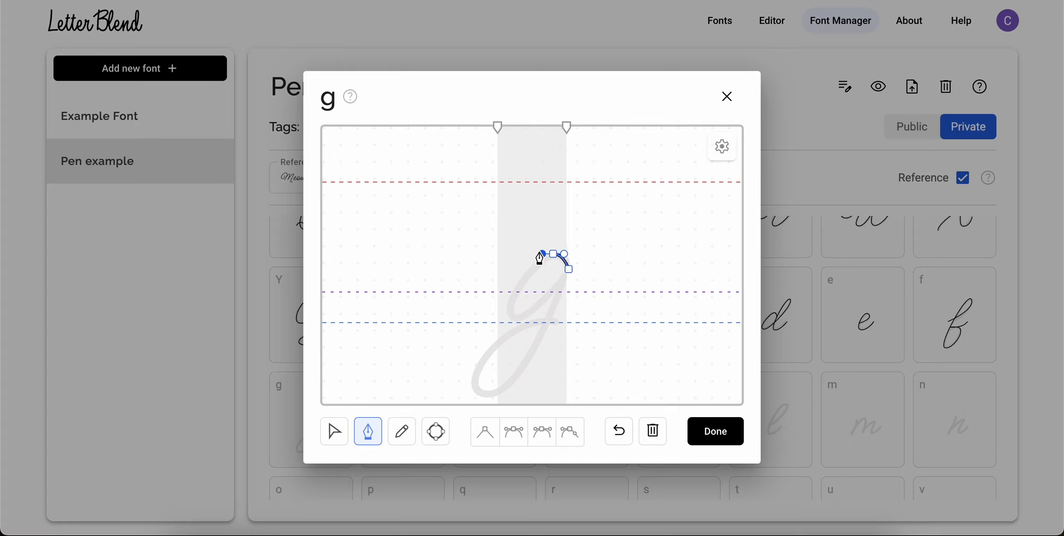
pyautogui.moveTo(515, 319); pyautogui.dragTo(533, 321)
pyautogui.click(565, 275)
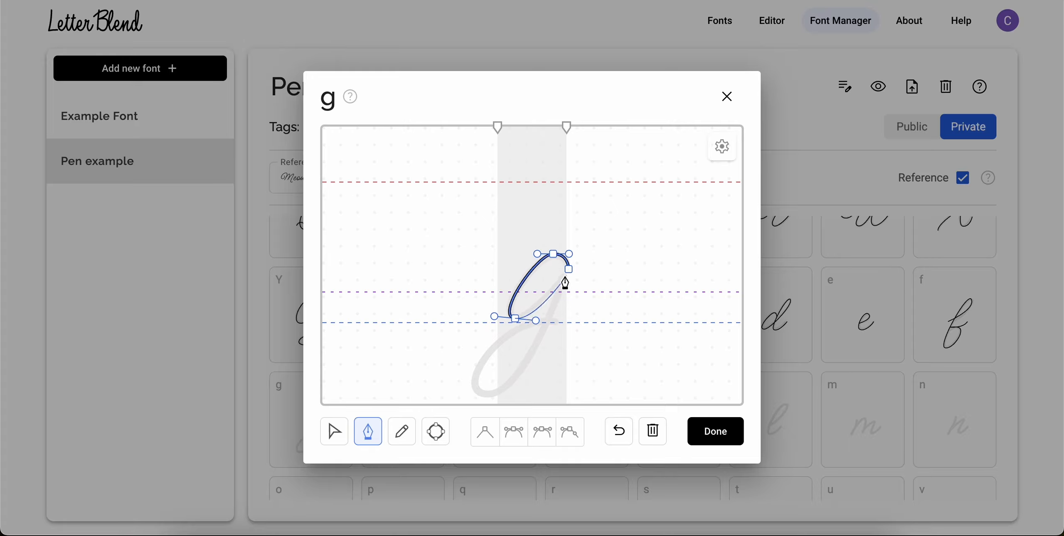
# Step: Trace g's descender loop back to the baseline and out to an exit stroke ending on the middle guide line with the Pen tool
pyautogui.moveTo(485, 396); pyautogui.dragTo(443, 395)
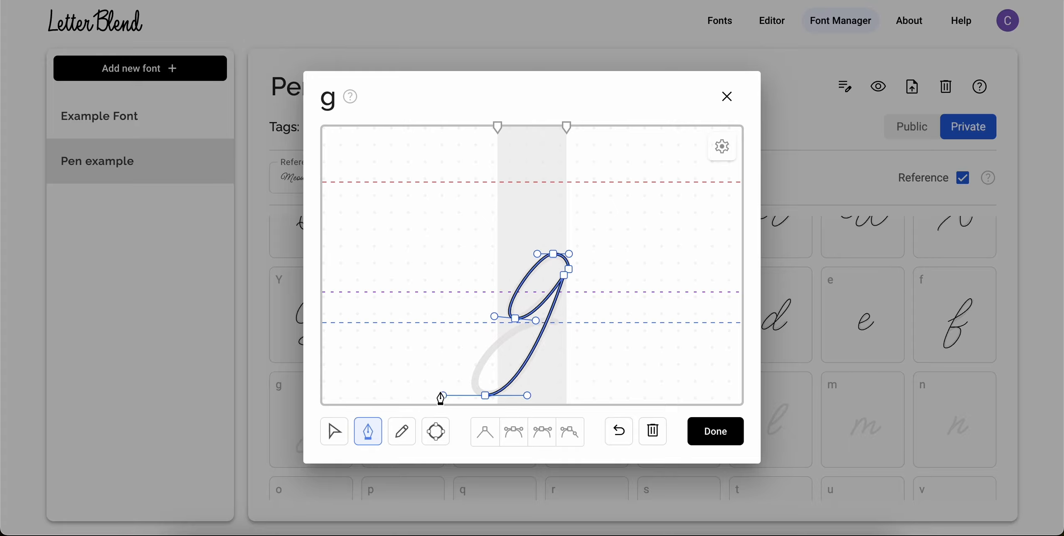
pyautogui.moveTo(557, 323); pyautogui.dragTo(604, 331)
pyautogui.click(599, 294)
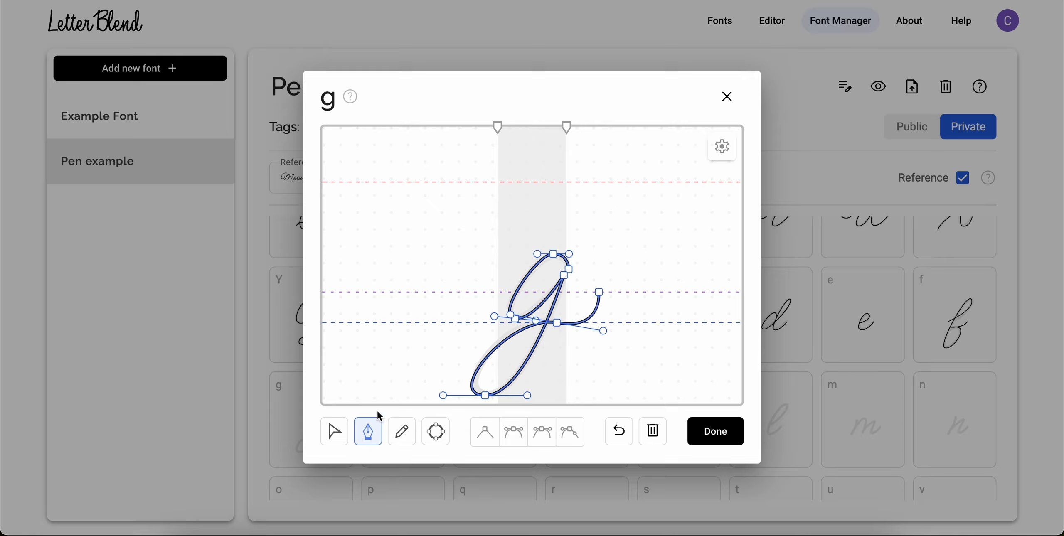
# Step: Reshape g's descender loop and exit stroke by adjusting the bottom node's handle, the baseline crossing node and the end node
pyautogui.click(334, 431)
pyautogui.click(592, 329)
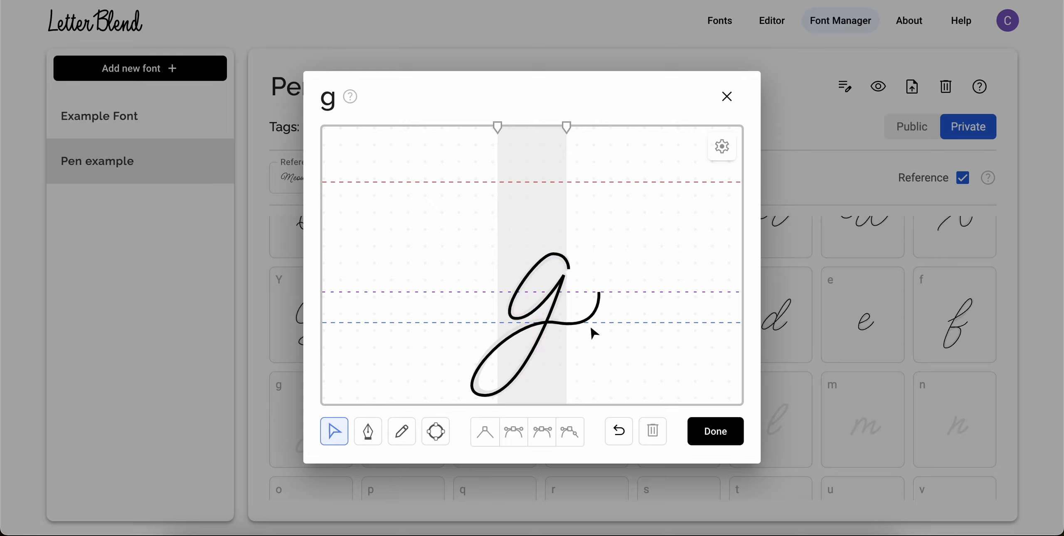
pyautogui.click(472, 392)
pyautogui.moveTo(444, 400); pyautogui.dragTo(452, 385)
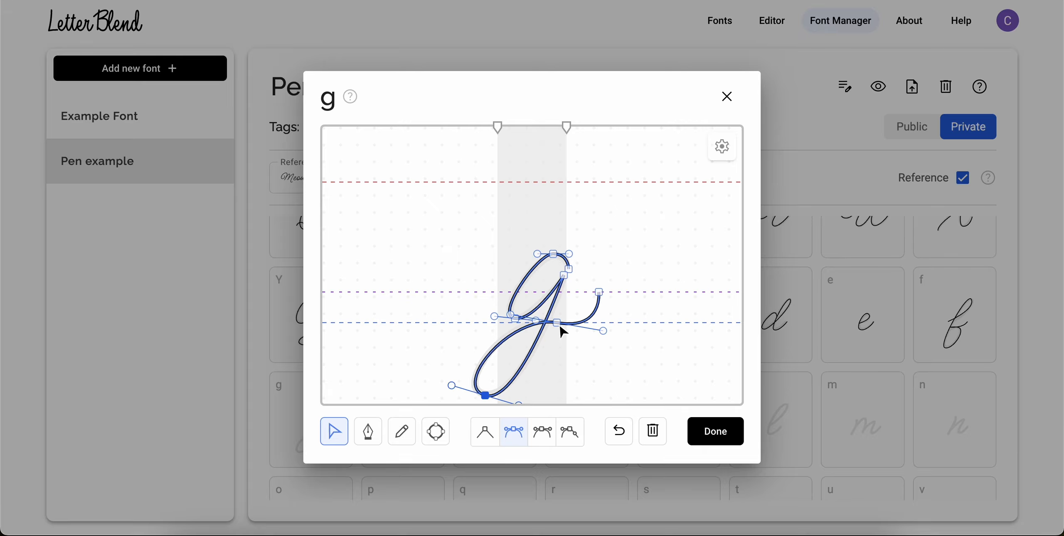
pyautogui.moveTo(557, 324)
pyautogui.mouseDown()
pyautogui.moveTo(594, 324)
pyautogui.moveTo(599, 294)
pyautogui.moveTo(540, 321)
pyautogui.mouseUp()
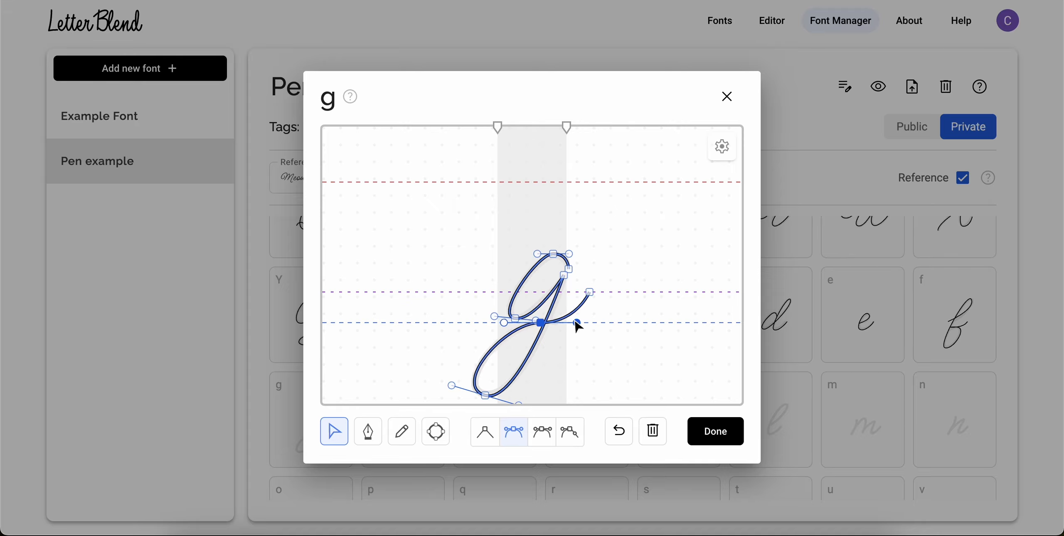
pyautogui.click(542, 432)
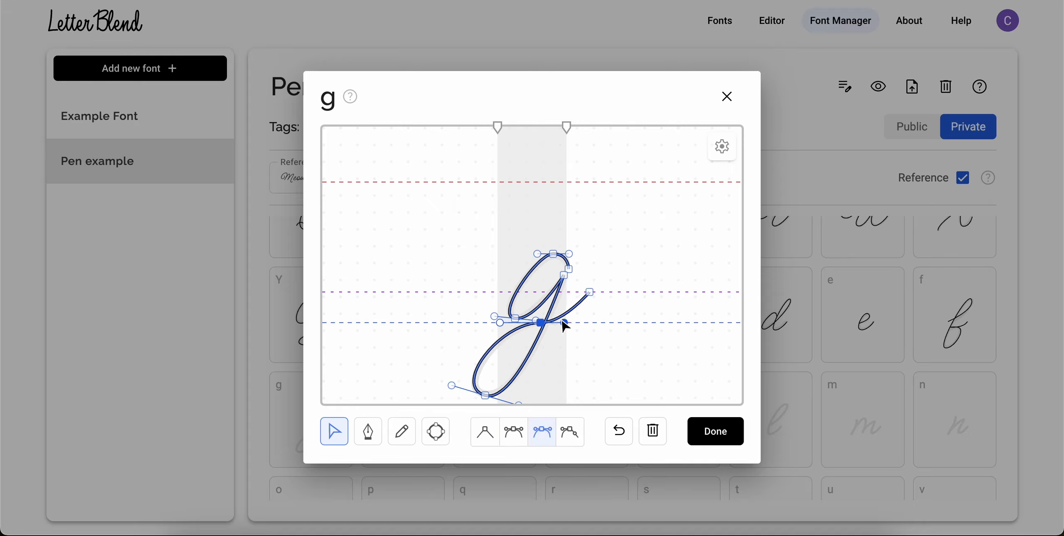
pyautogui.click(594, 318)
pyautogui.click(511, 357)
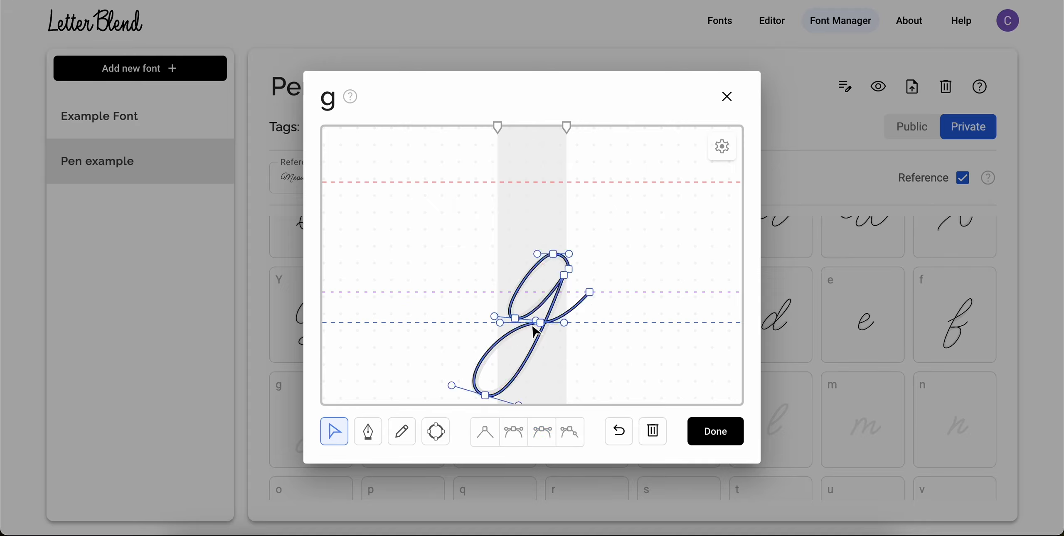
# Step: Shift g's baseline crossing node onto the descender stem and angle its handles upward so the exit stroke rises diagonally
pyautogui.click(548, 322)
pyautogui.moveTo(575, 323); pyautogui.dragTo(570, 317)
pyautogui.click(586, 311)
pyautogui.click(564, 328)
pyautogui.click(547, 324)
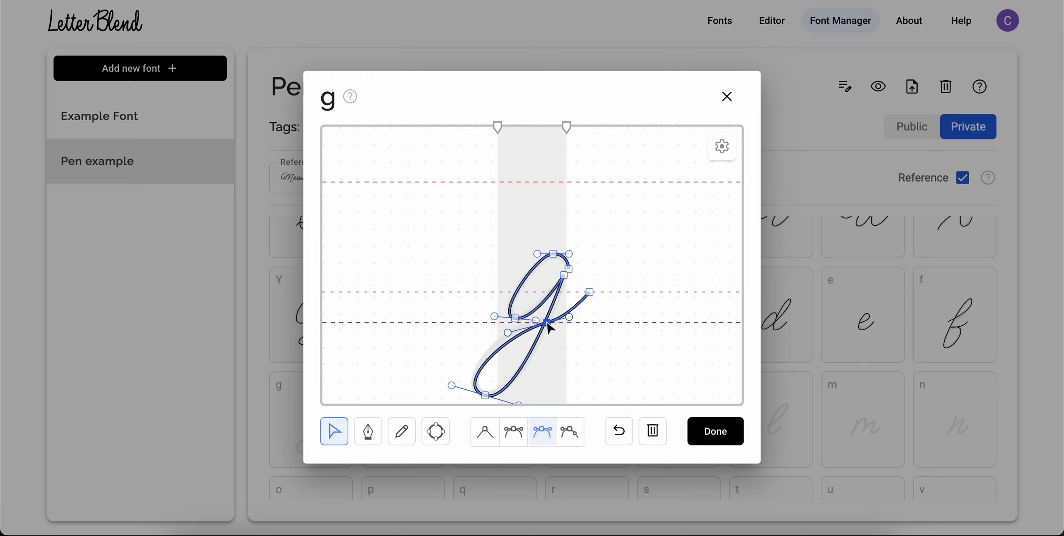
pyautogui.click(514, 432)
pyautogui.moveTo(579, 314); pyautogui.dragTo(584, 303)
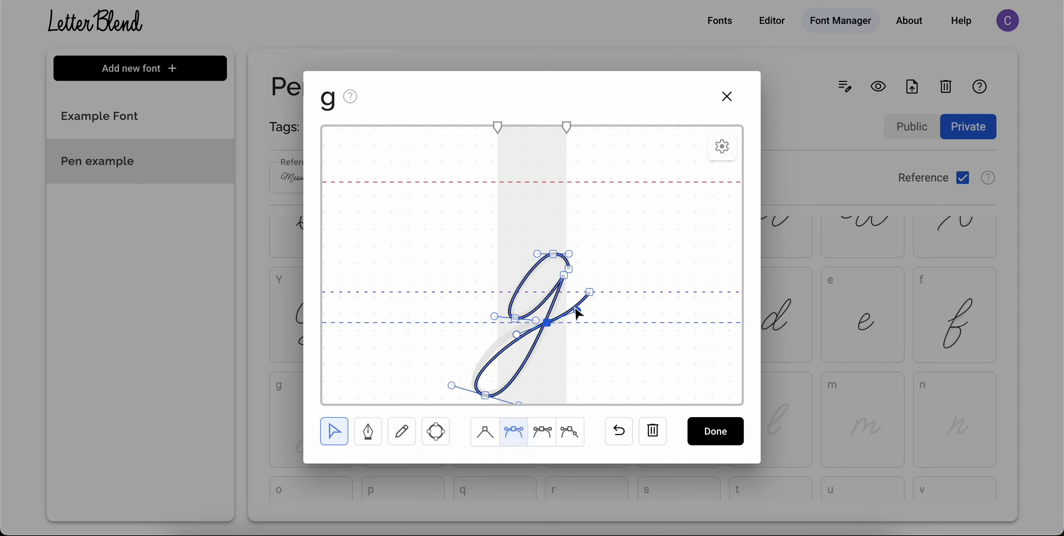
pyautogui.click(595, 309)
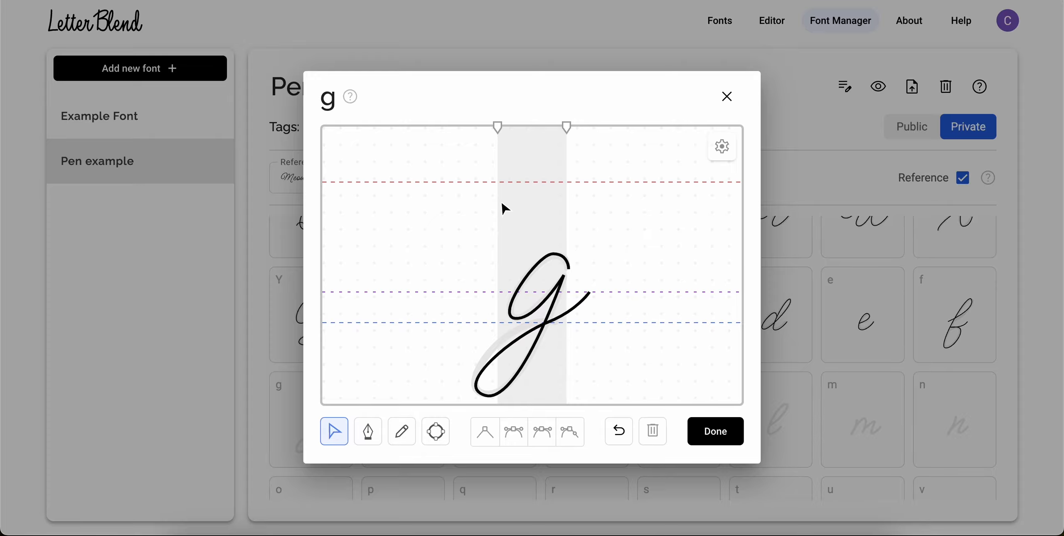
# Step: Fit g's width markers to the left part of its bowl and the end of its exit stroke, and finish the glyph
pyautogui.moveTo(498, 126); pyautogui.dragTo(588, 123)
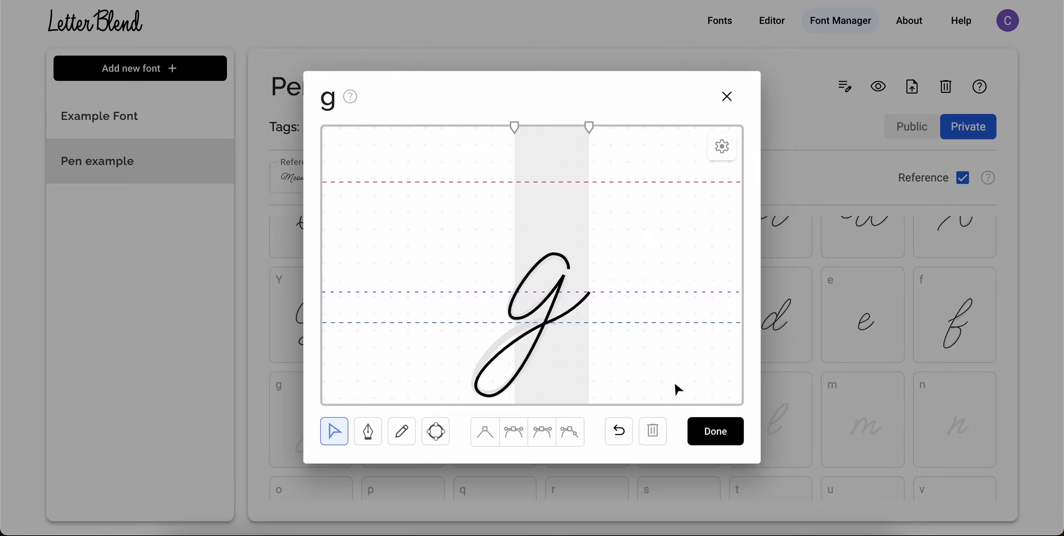
pyautogui.click(705, 433)
# Step: Open the h glyph and trace it with the Pen tool, from a lead-in on the middle guide line to an exit on it
pyautogui.click(405, 430)
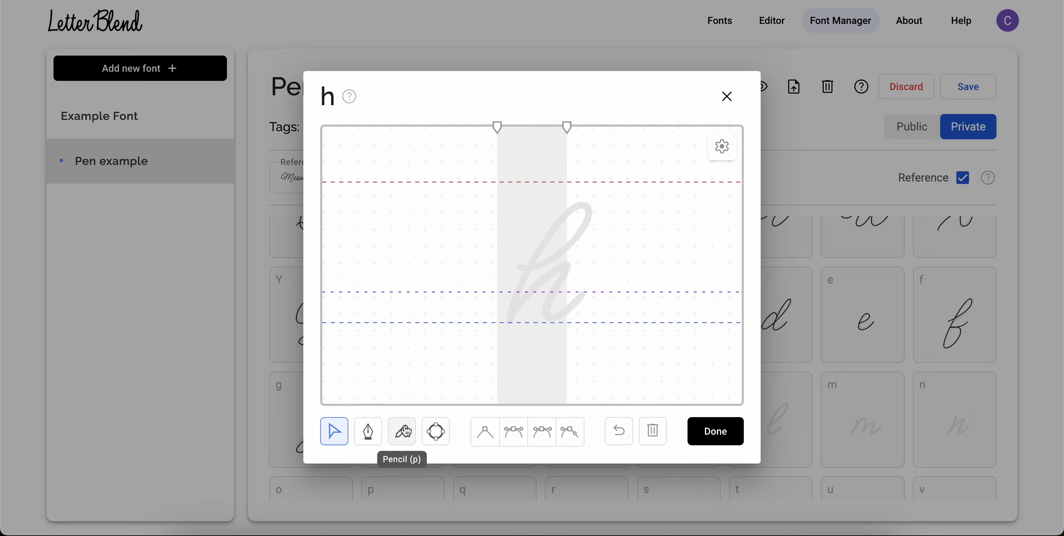
pyautogui.click(371, 436)
pyautogui.click(497, 292)
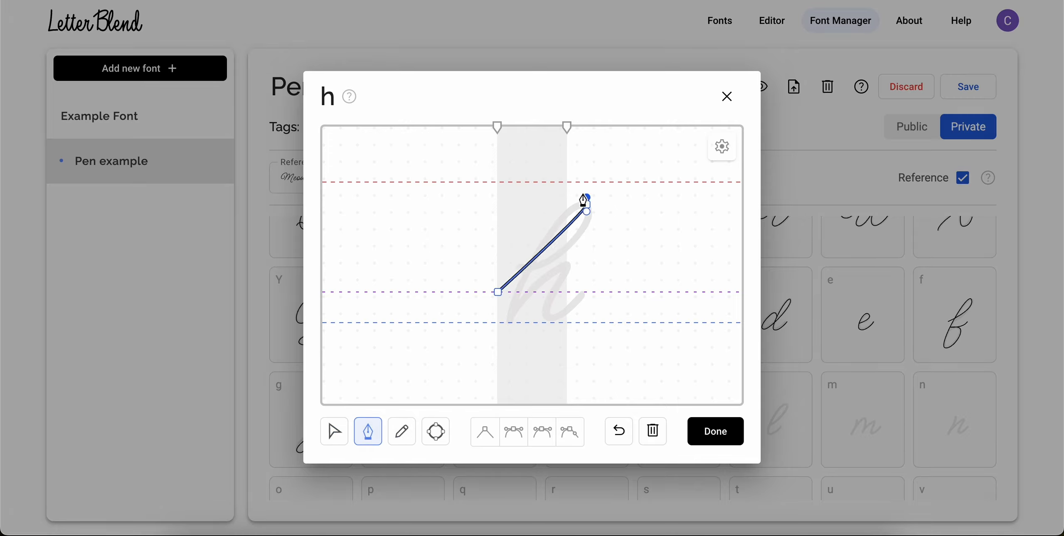
pyautogui.moveTo(587, 204); pyautogui.dragTo(608, 230)
pyautogui.click(507, 327)
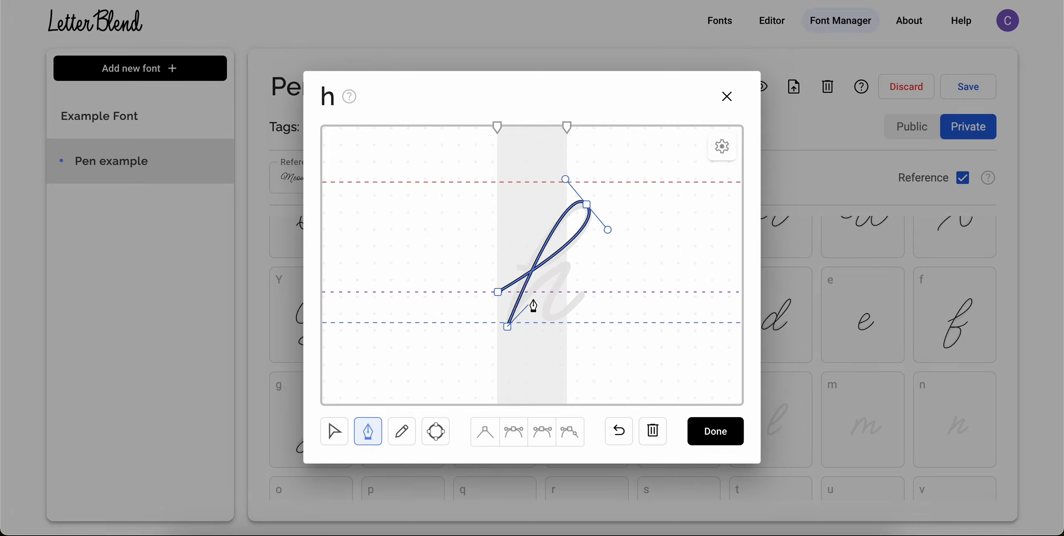
pyautogui.moveTo(567, 264); pyautogui.dragTo(583, 267)
pyautogui.moveTo(550, 322)
pyautogui.mouseDown()
pyautogui.moveTo(565, 323)
pyautogui.moveTo(533, 317)
pyautogui.moveTo(547, 327)
pyautogui.mouseUp()
pyautogui.click(585, 293)
# Step: Refine h by moving its arch node slightly left and aligning the exit stroke's end with the top loop node on the middle guide line
pyautogui.click(336, 441)
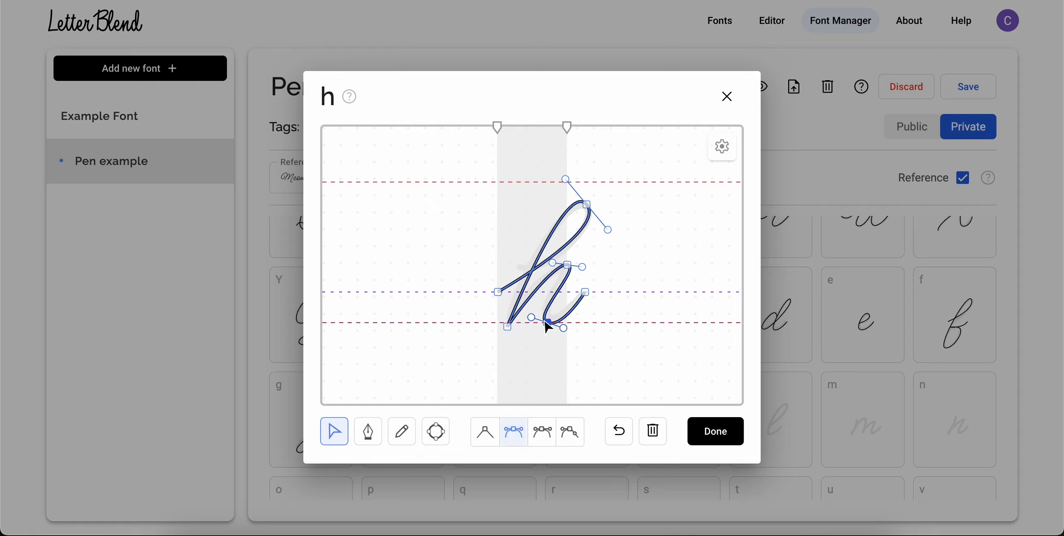
pyautogui.click(499, 292)
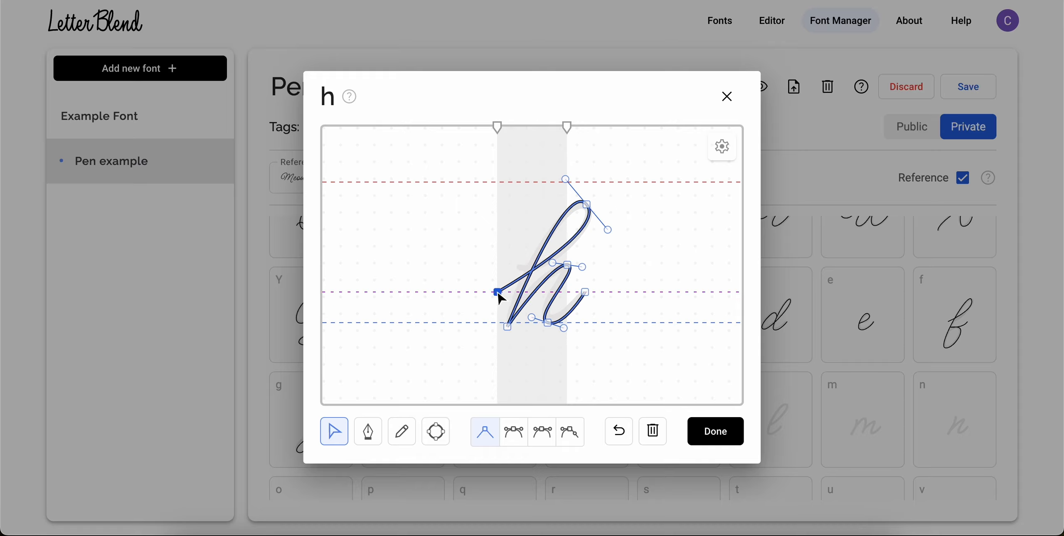
pyautogui.click(615, 233)
pyautogui.click(562, 286)
pyautogui.moveTo(566, 265); pyautogui.dragTo(577, 269)
pyautogui.click(613, 271)
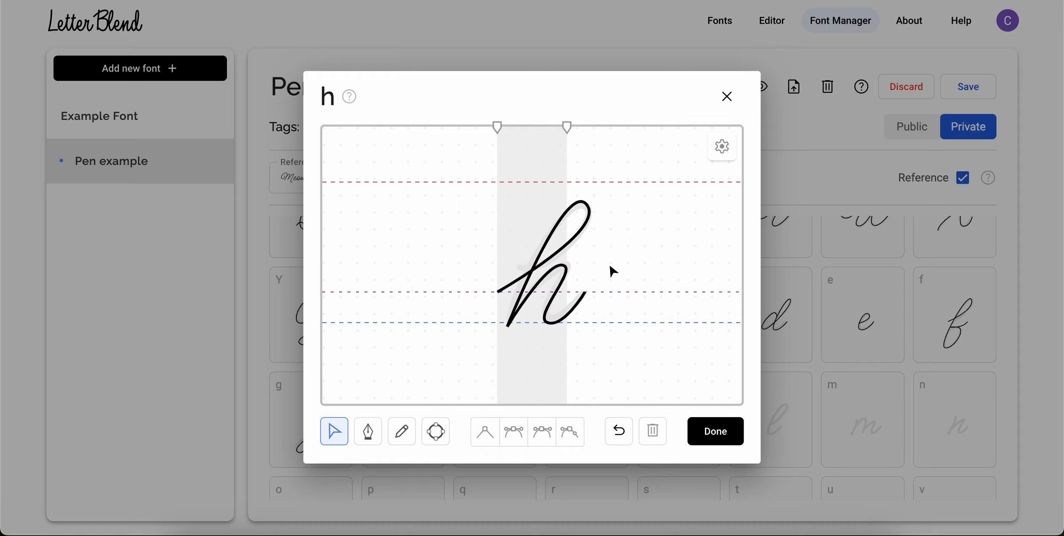
pyautogui.click(572, 313)
pyautogui.click(587, 293)
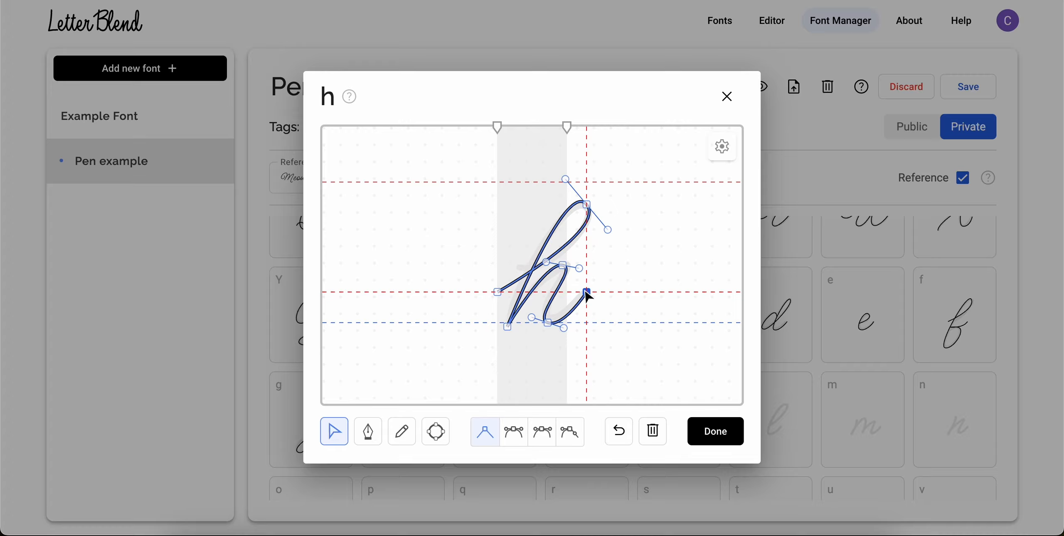
pyautogui.click(605, 282)
pyautogui.click(605, 282)
# Step: Fit h's width markers to the start of its lead-in and the end of its exit stroke, and finish the glyph
pyautogui.moveTo(567, 127); pyautogui.dragTo(584, 124)
pyautogui.moveTo(497, 126); pyautogui.dragTo(499, 126)
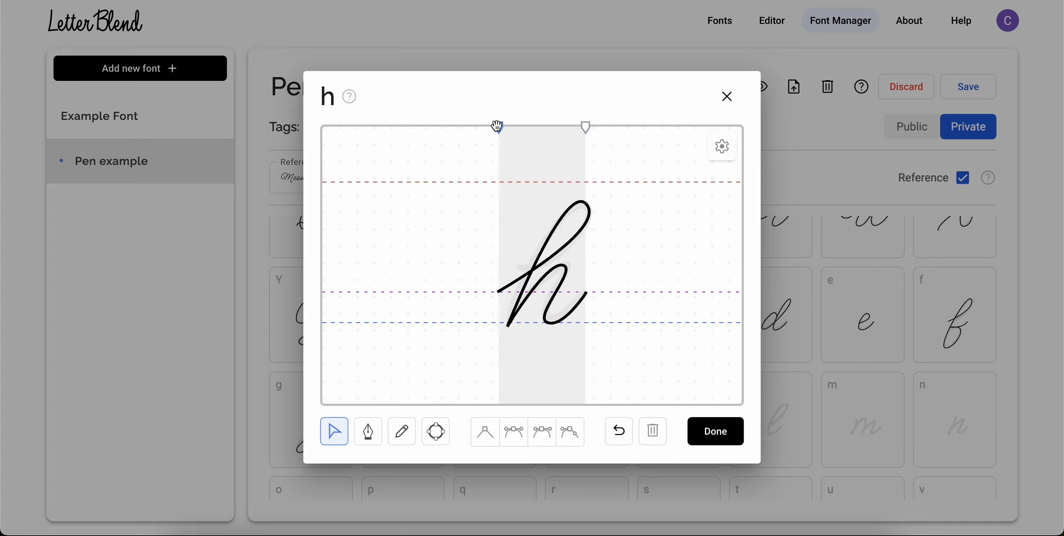
pyautogui.click(695, 432)
# Step: Open the i glyph and trace its lead-in, stem and exit stroke with the Pen tool, adding a short separate stroke for the dot
pyautogui.click(493, 439)
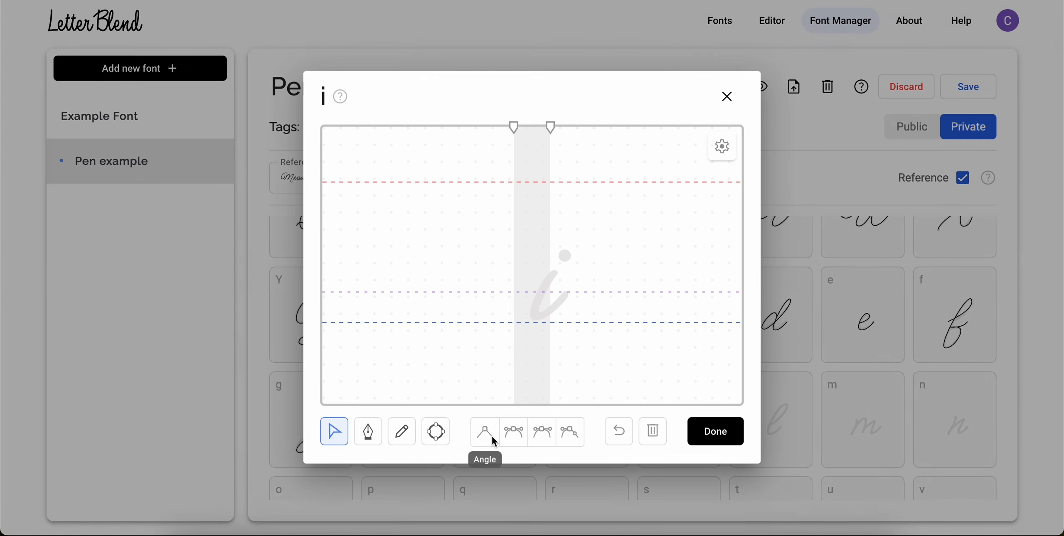
pyautogui.click(359, 436)
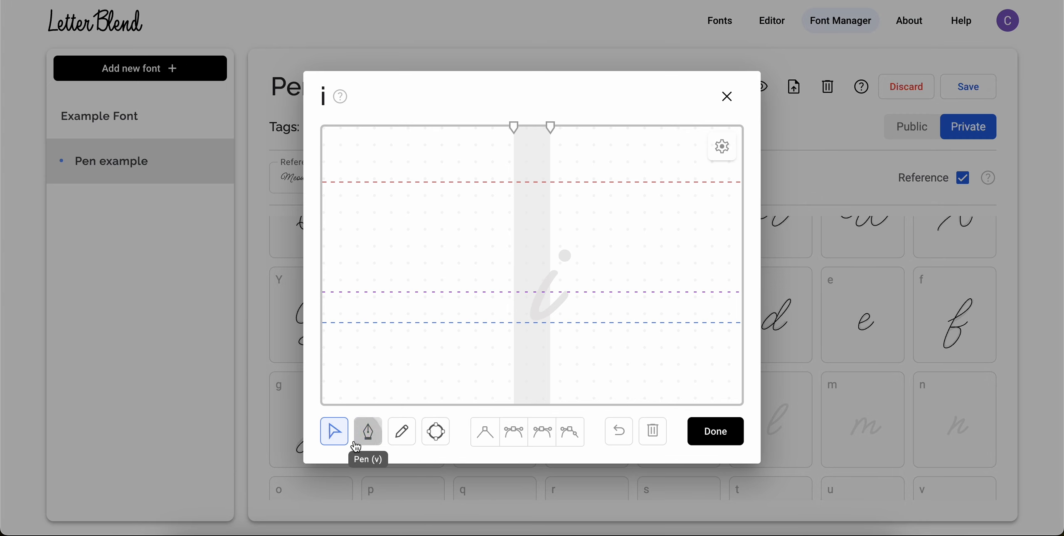
pyautogui.click(515, 292)
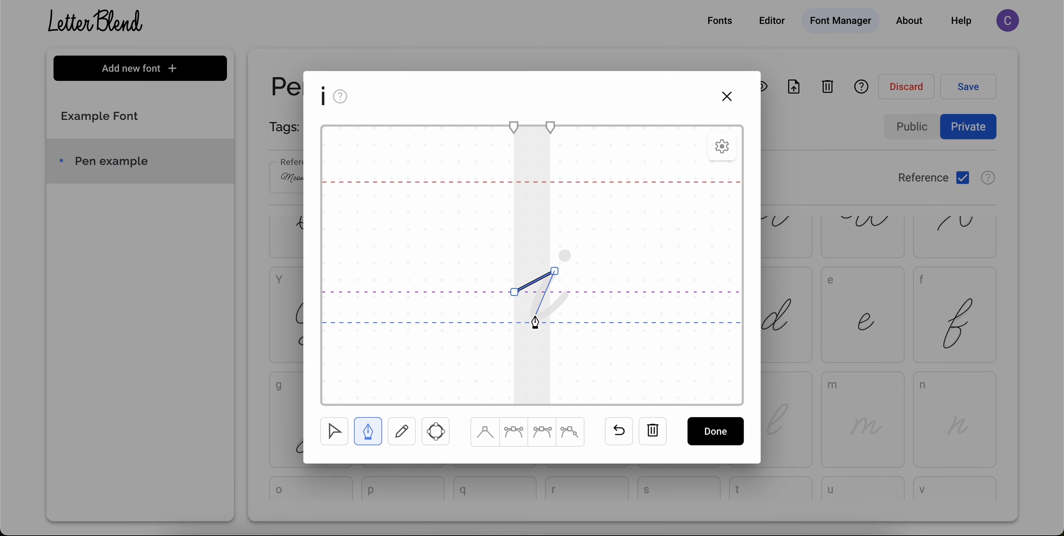
pyautogui.moveTo(536, 318); pyautogui.dragTo(548, 323)
pyautogui.click(334, 432)
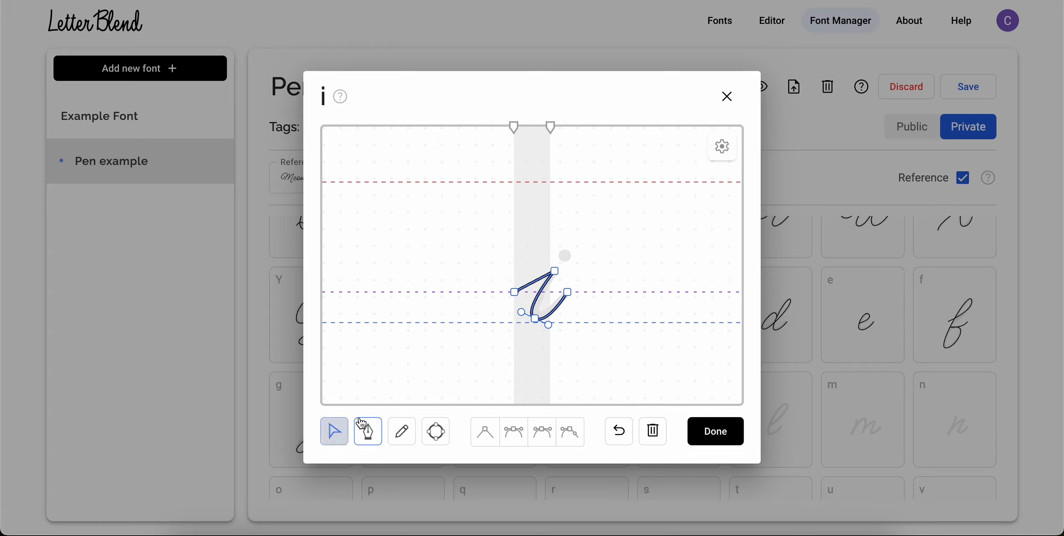
pyautogui.click(358, 440)
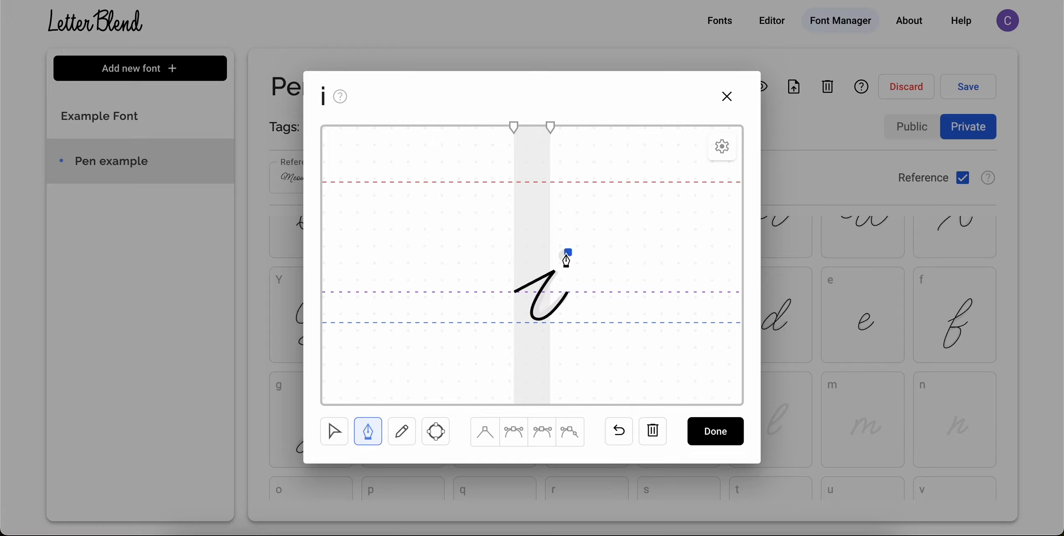
pyautogui.click(332, 432)
# Step: Convert i's starting node to a curve node and extend its handle horizontally to round the lead-in stroke
pyautogui.click(536, 290)
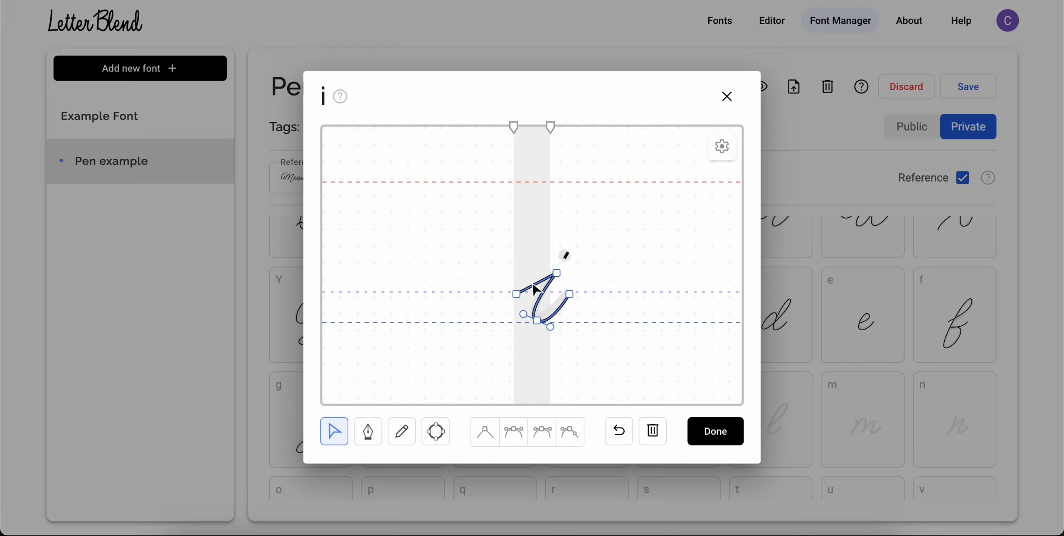
pyautogui.click(515, 294)
pyautogui.click(514, 432)
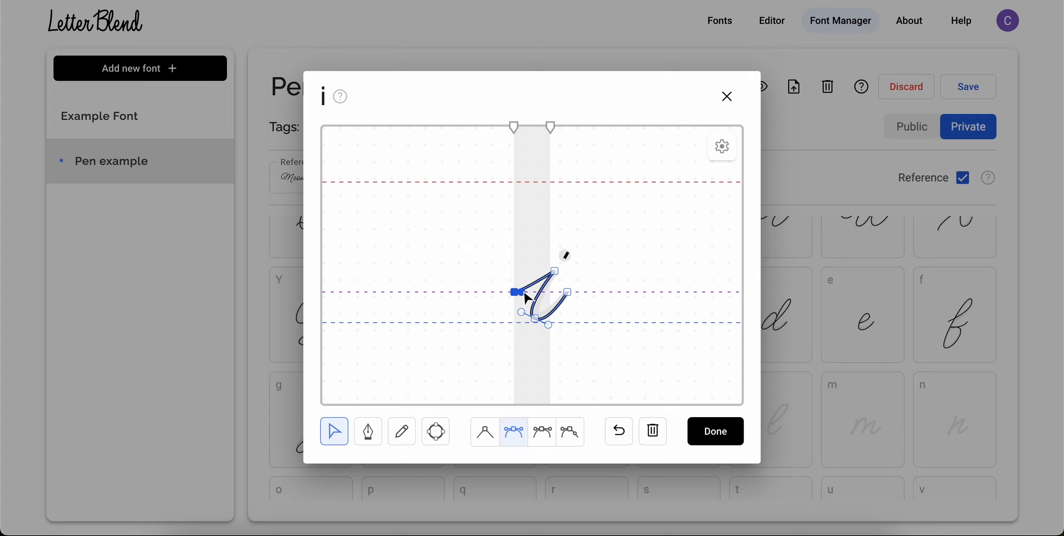
pyautogui.click(582, 281)
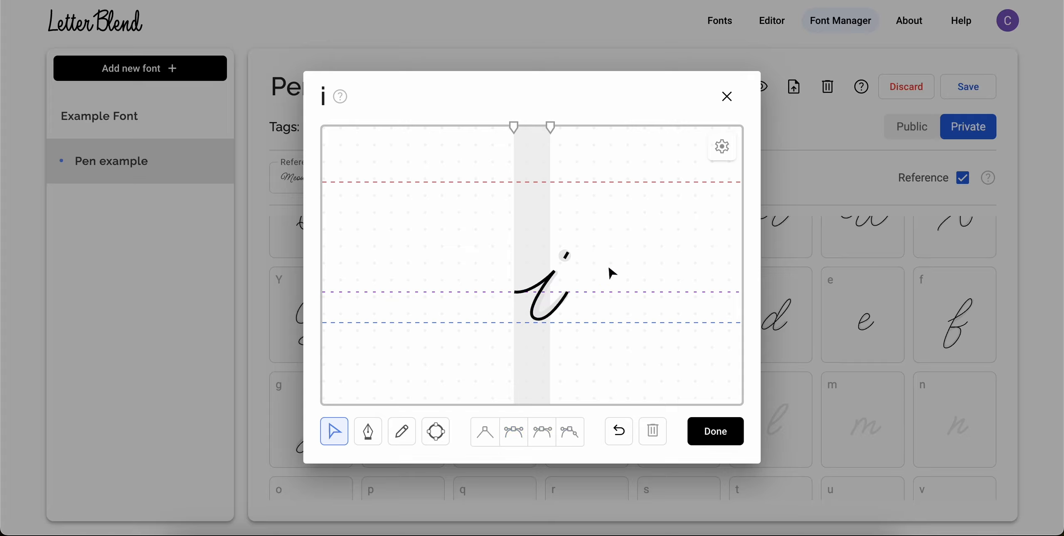
# Step: Fit i's width markers to the ends of its lead-in and exit strokes, and finish the glyph
pyautogui.moveTo(549, 124)
pyautogui.mouseDown()
pyautogui.moveTo(566, 125)
pyautogui.moveTo(516, 126)
pyautogui.mouseUp()
pyautogui.click(707, 437)
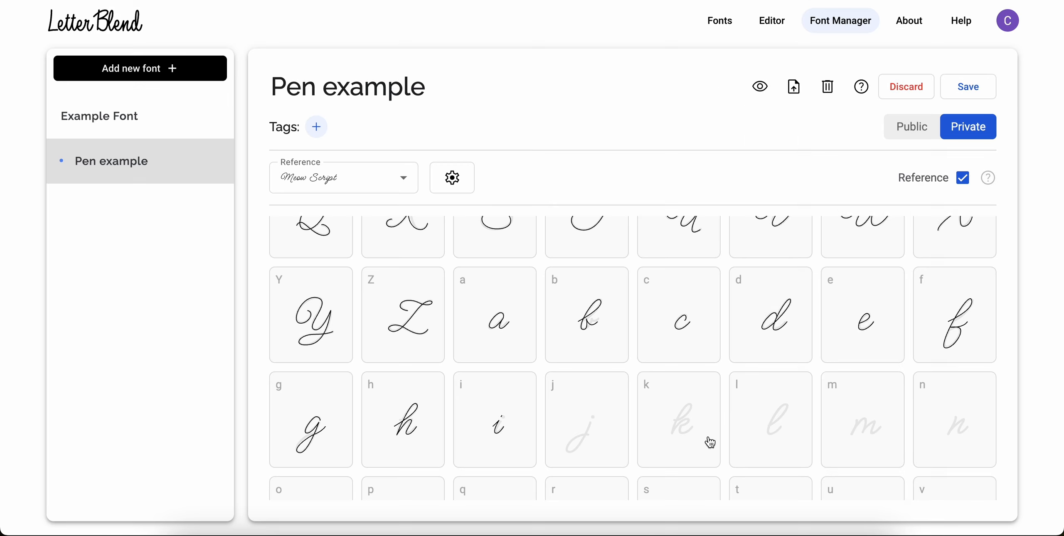
# Step: Open the j glyph and trace its stem, descender loop and exit stroke up to the middle guide line with the Pen tool
pyautogui.click(577, 439)
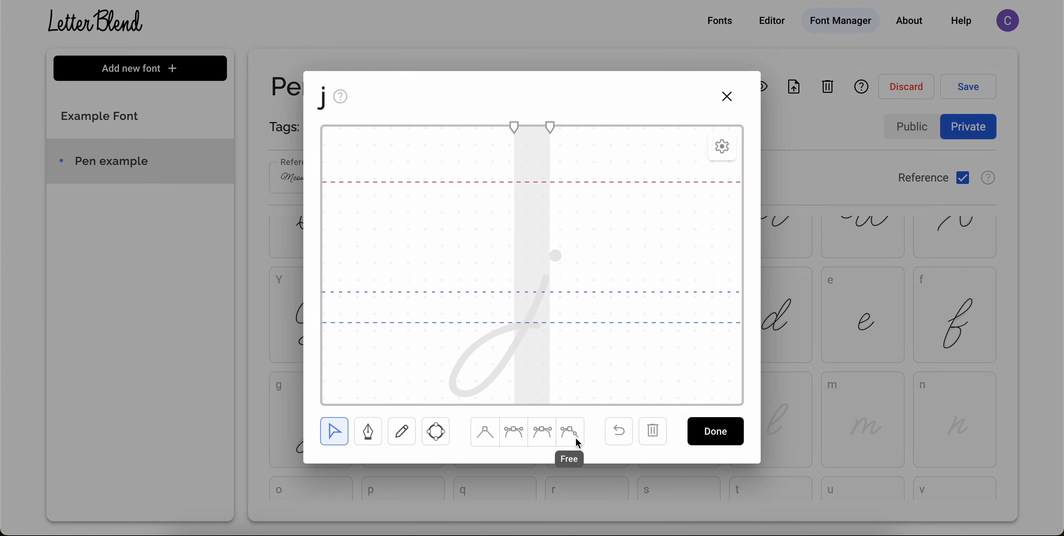
pyautogui.click(368, 432)
pyautogui.click(548, 275)
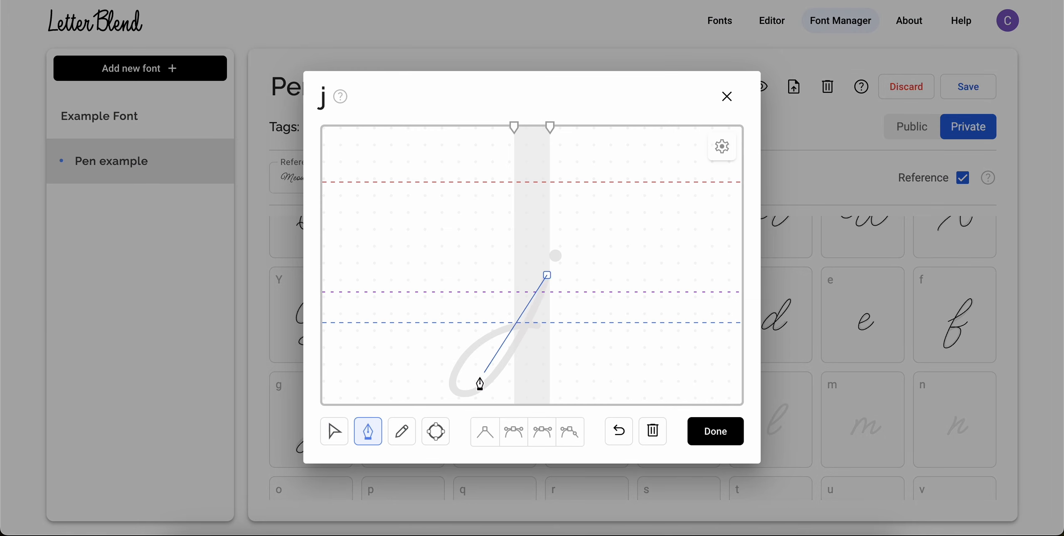
pyautogui.moveTo(464, 394); pyautogui.dragTo(427, 390)
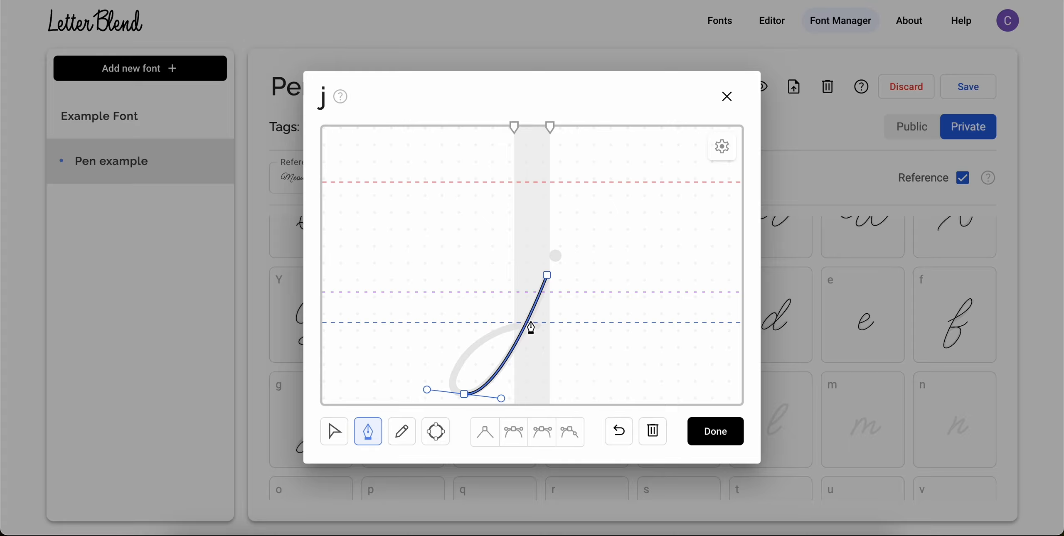
pyautogui.moveTo(572, 292); pyautogui.dragTo(623, 269)
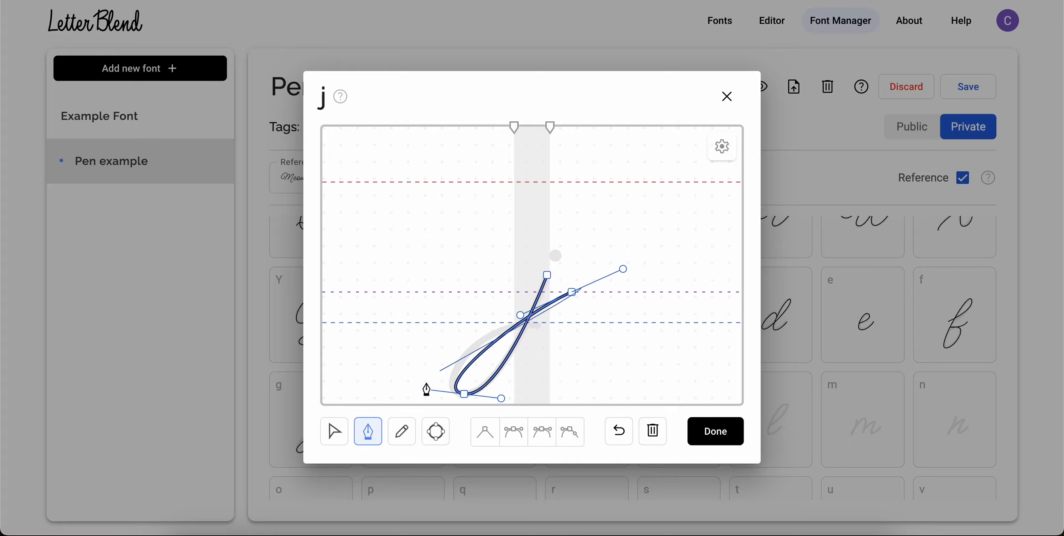
# Step: Steepen the curve handle at j's exit node, and add a node on the descender loop pulled outward to match the reference
pyautogui.click(334, 432)
pyautogui.click(576, 296)
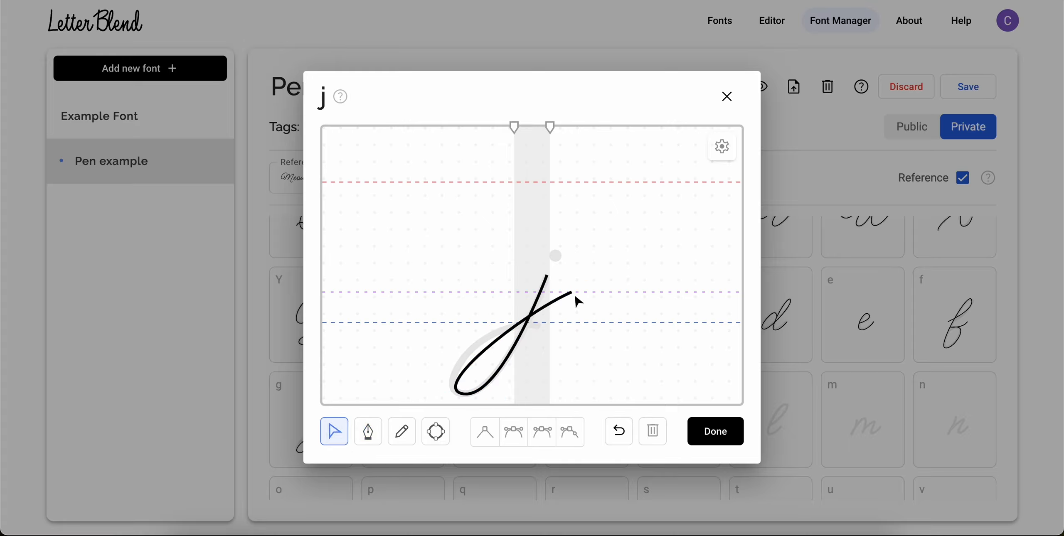
pyautogui.click(561, 299)
pyautogui.click(572, 292)
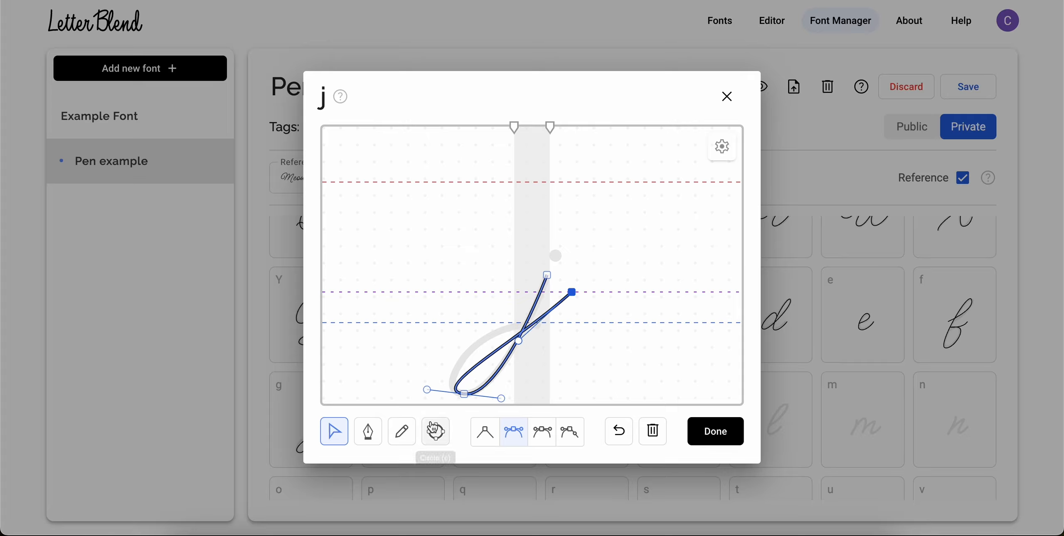
pyautogui.click(368, 432)
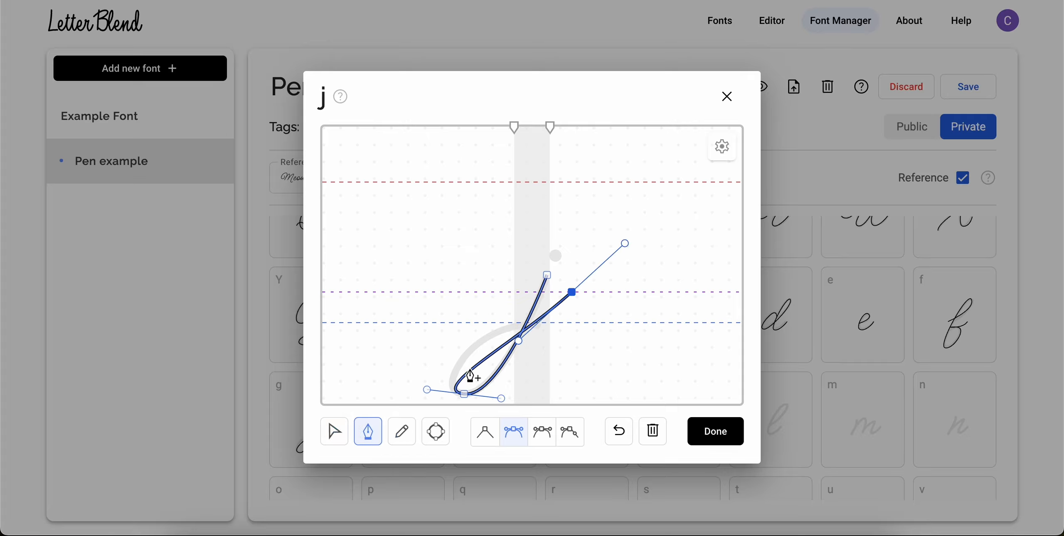
pyautogui.click(335, 433)
pyautogui.moveTo(488, 357); pyautogui.dragTo(476, 349)
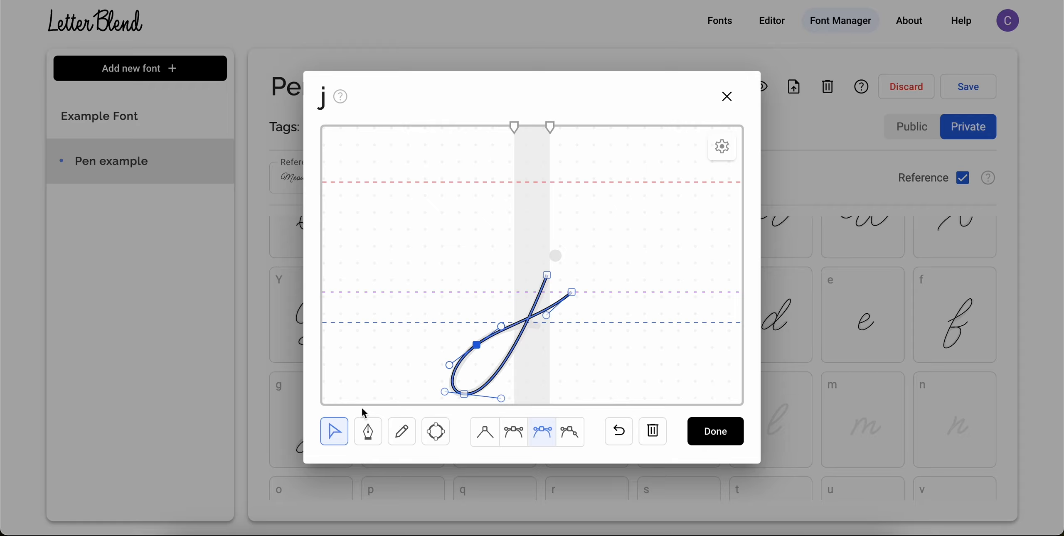
# Step: Extend j's stem top with a short lead-in stroke down to the middle guide line, and add a short separate stroke for the dot
pyautogui.click(547, 275)
pyautogui.click(368, 431)
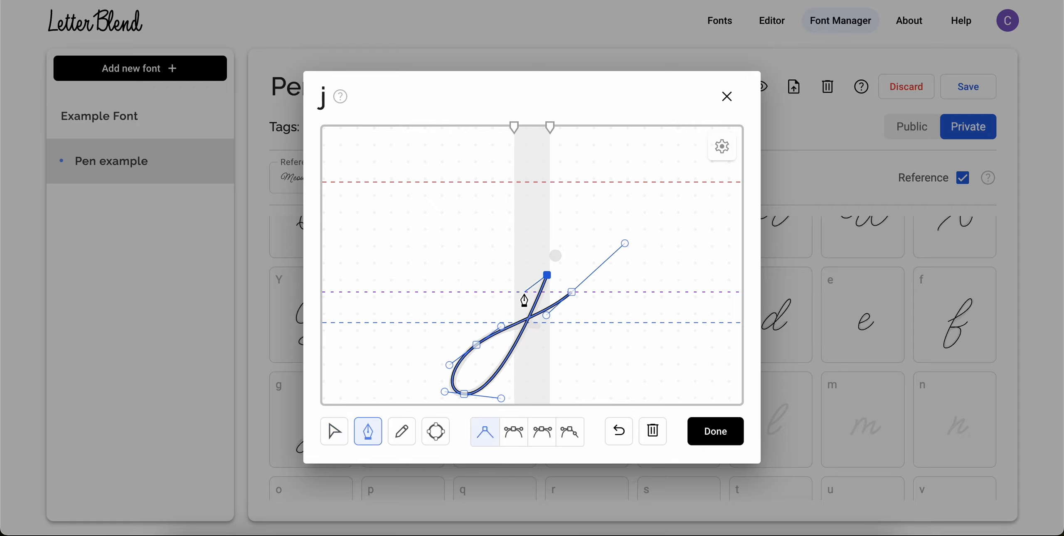
pyautogui.click(334, 432)
pyautogui.click(426, 322)
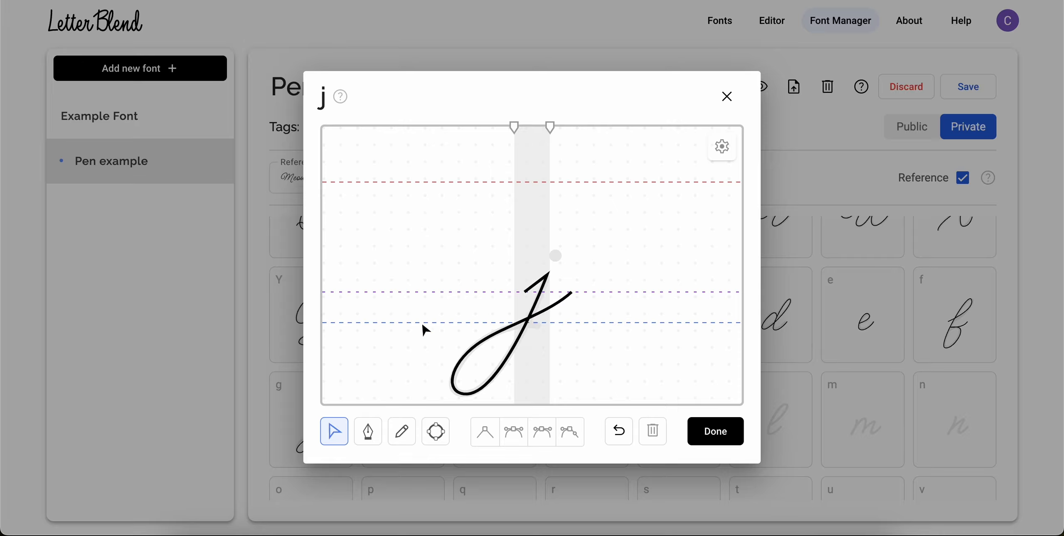
pyautogui.click(368, 431)
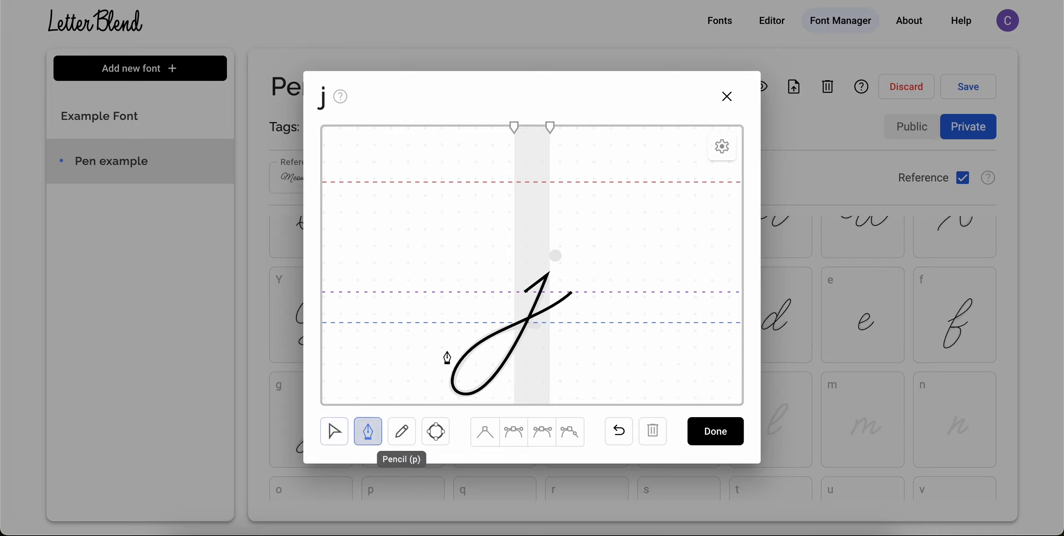
# Step: Fit j's width markers to the ends of its lead-in and exit strokes, and finish the glyph
pyautogui.click(334, 431)
pyautogui.moveTo(515, 127); pyautogui.dragTo(571, 127)
pyautogui.click(716, 432)
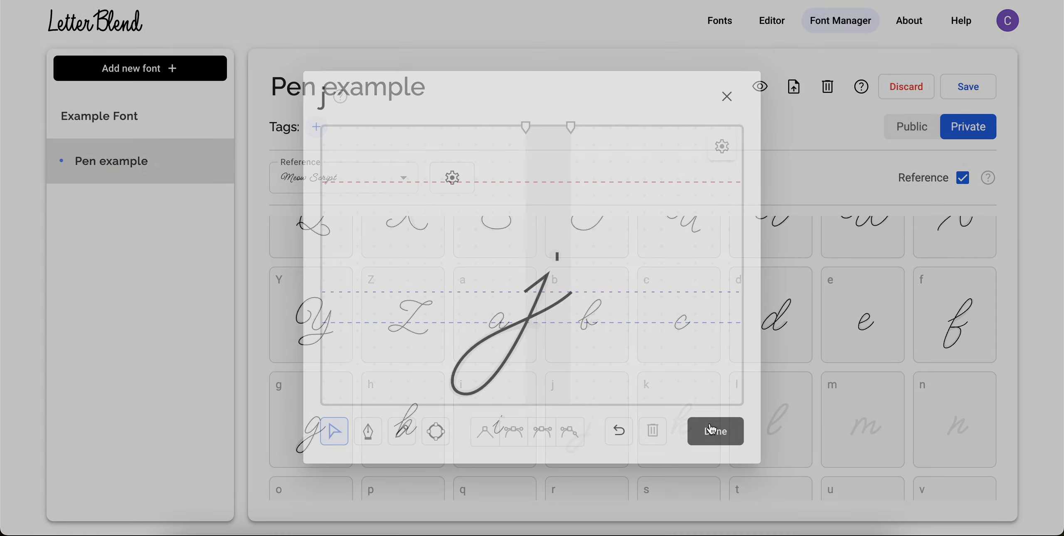
# Step: Open the k glyph and trace its lead-in, ascender loop, stem, bowl and exit stroke with the Pen tool
pyautogui.click(653, 426)
pyautogui.click(360, 435)
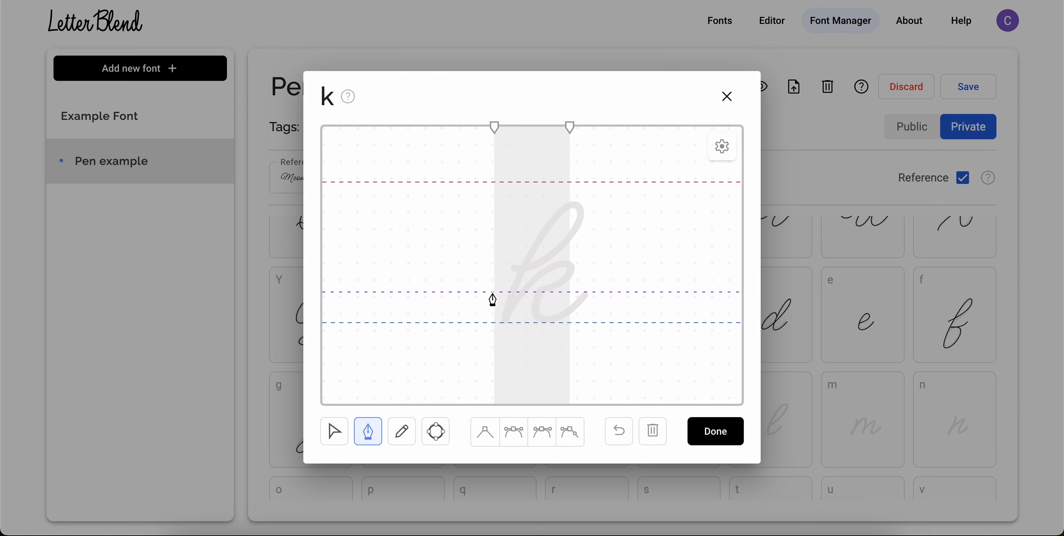
pyautogui.moveTo(576, 206); pyautogui.dragTo(548, 190)
pyautogui.click(503, 323)
pyautogui.moveTo(569, 264); pyautogui.dragTo(598, 270)
pyautogui.moveTo(540, 323); pyautogui.dragTo(561, 327)
pyautogui.click(586, 292)
# Step: Fit k's end width marker to the tip of its exit stroke, and finish the glyph
pyautogui.click(335, 432)
pyautogui.click(586, 328)
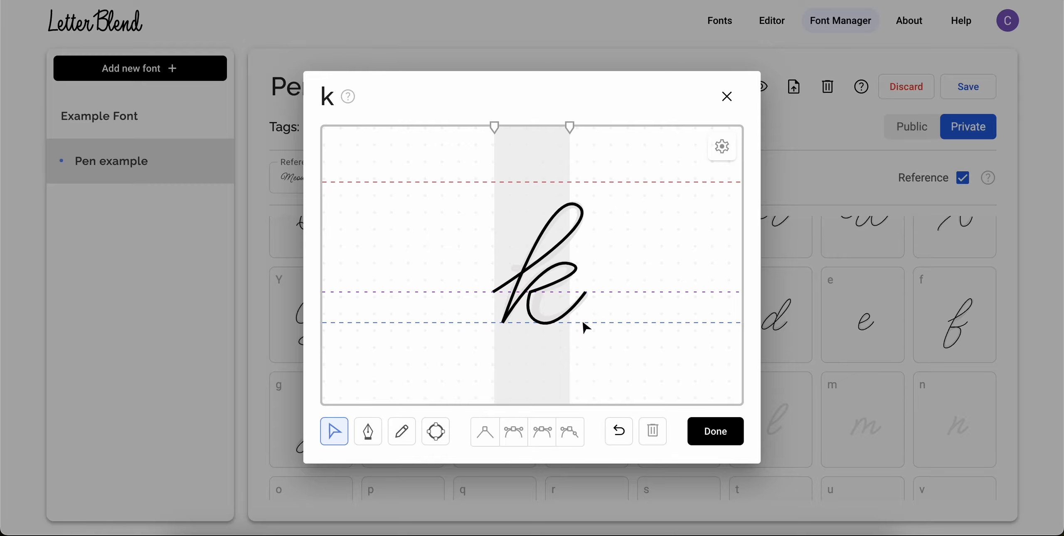
pyautogui.moveTo(568, 126); pyautogui.dragTo(582, 130)
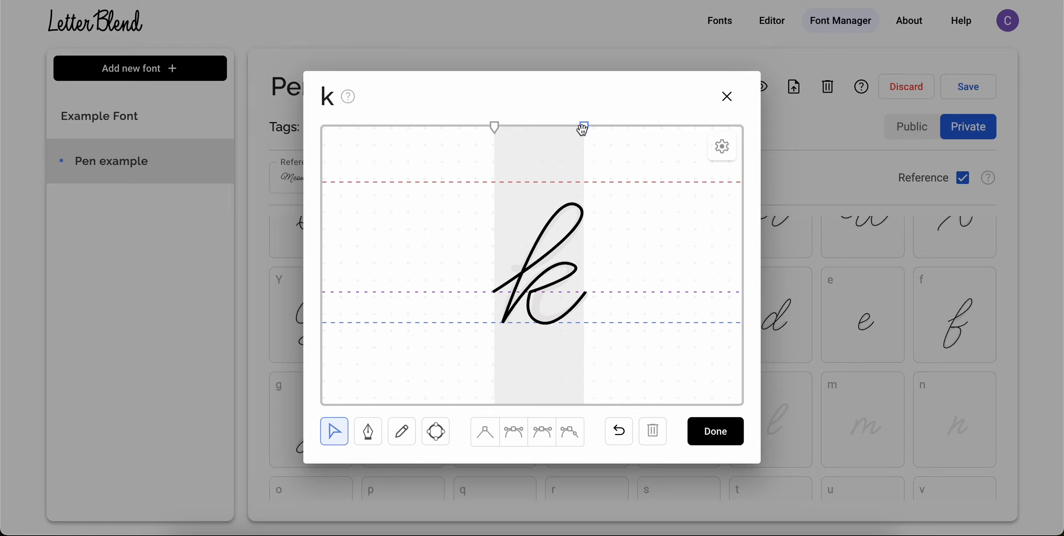
pyautogui.click(723, 441)
# Step: Open the l glyph and trace its lead-in, ascender loop, bottom curve and exit stroke with the Pen tool
pyautogui.click(734, 443)
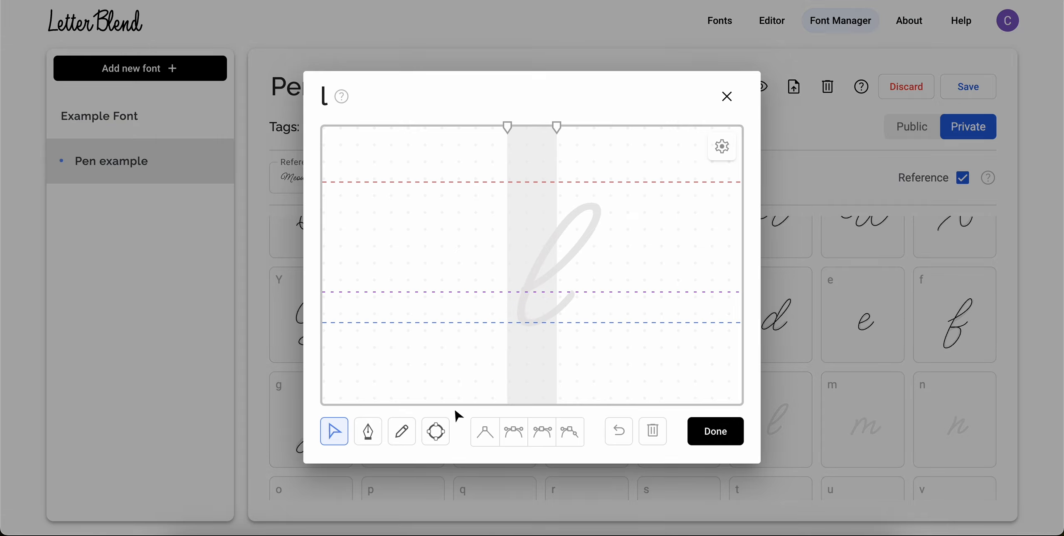
pyautogui.click(366, 430)
pyautogui.click(507, 292)
pyautogui.moveTo(593, 206); pyautogui.dragTo(564, 187)
pyautogui.moveTo(527, 323); pyautogui.dragTo(552, 326)
# Step: Adjust the node and handle of l's bottom curve on the baseline to follow the reference more closely
pyautogui.click(334, 432)
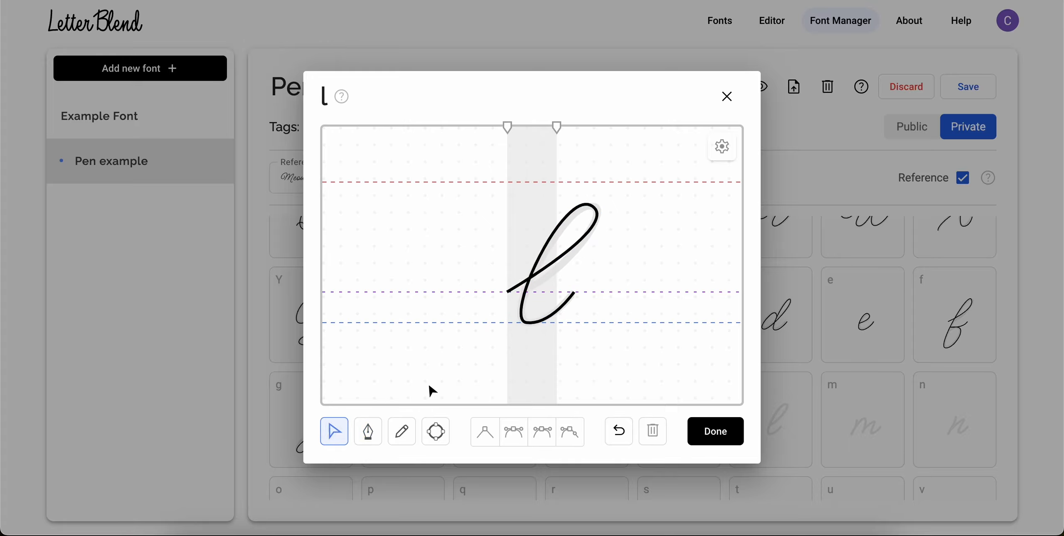
pyautogui.click(553, 320)
pyautogui.click(553, 327)
pyautogui.click(552, 316)
pyautogui.moveTo(553, 325); pyautogui.dragTo(547, 328)
# Step: Fit l's end width marker to the tip of its exit stroke, and finish the glyph
pyautogui.click(588, 292)
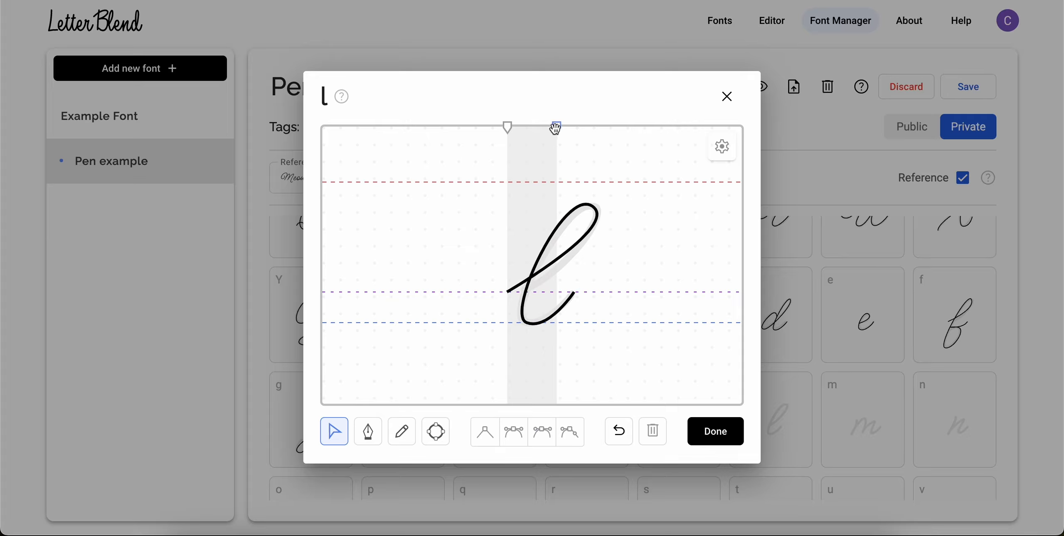
pyautogui.moveTo(556, 129); pyautogui.dragTo(571, 125)
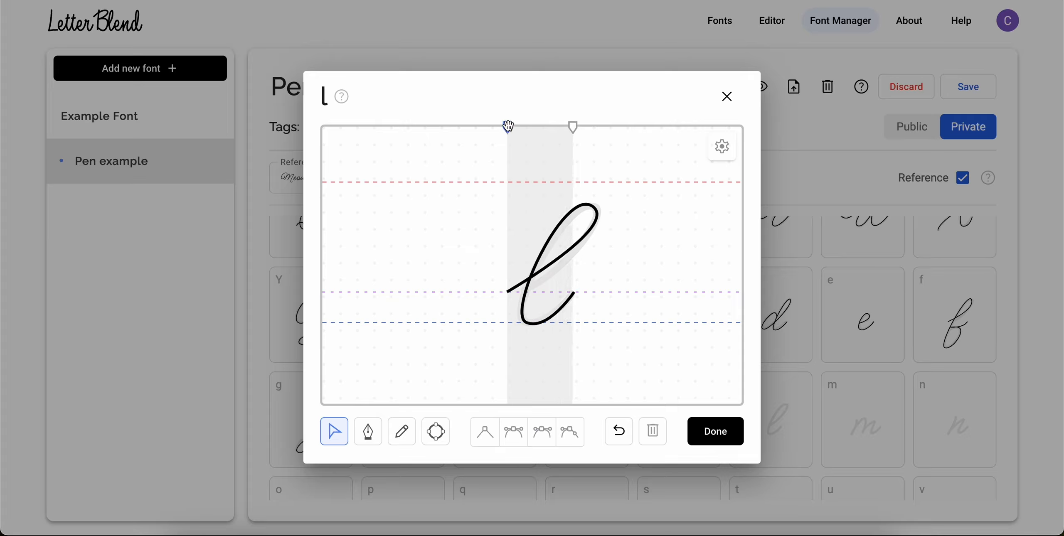
pyautogui.click(707, 429)
# Step: Open the m glyph and trace its humps, stems and exit stroke with the Pen tool, starting and ending on the middle guide line
pyautogui.click(850, 428)
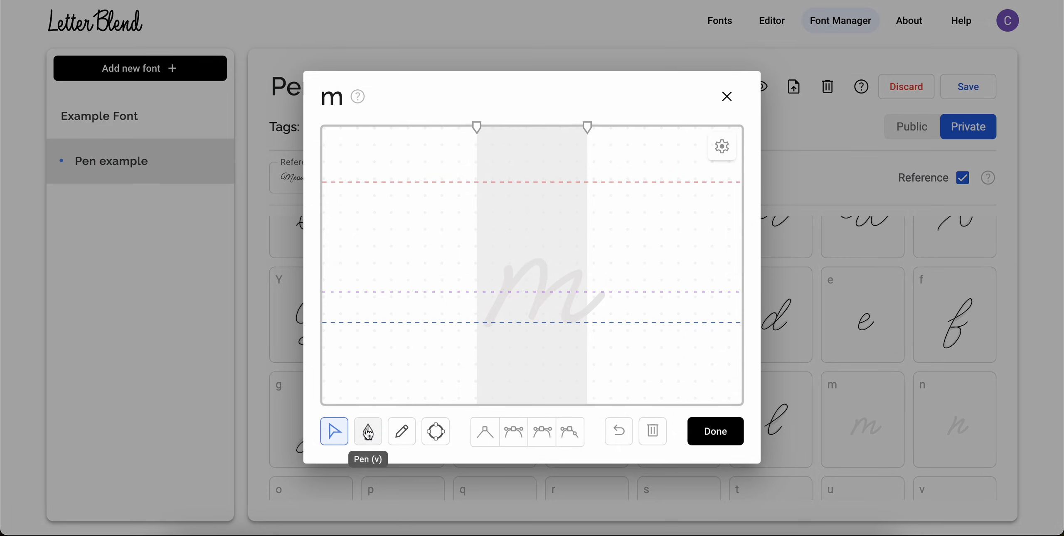
pyautogui.click(368, 432)
pyautogui.click(478, 292)
pyautogui.moveTo(507, 267); pyautogui.dragTo(591, 276)
pyautogui.click(487, 323)
pyautogui.click(532, 319)
pyautogui.click(579, 274)
pyautogui.moveTo(564, 323); pyautogui.dragTo(577, 326)
pyautogui.click(605, 292)
# Step: Shift m's last hump node slightly toward the stem and adjust the handle of the bottom curve before the exit stroke
pyautogui.click(335, 432)
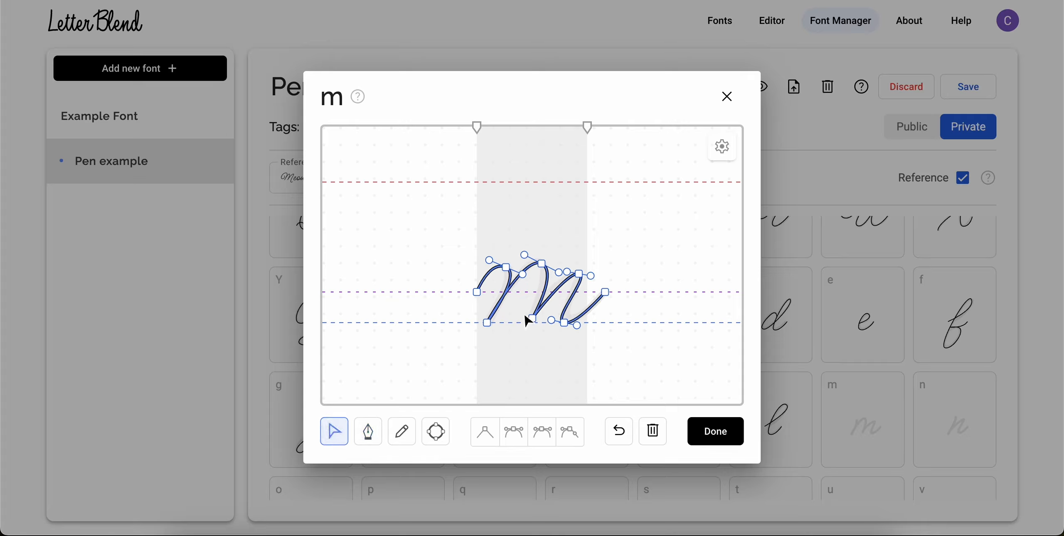
pyautogui.click(533, 344)
pyautogui.click(552, 303)
pyautogui.moveTo(580, 273); pyautogui.dragTo(576, 272)
pyautogui.moveTo(576, 324); pyautogui.dragTo(577, 327)
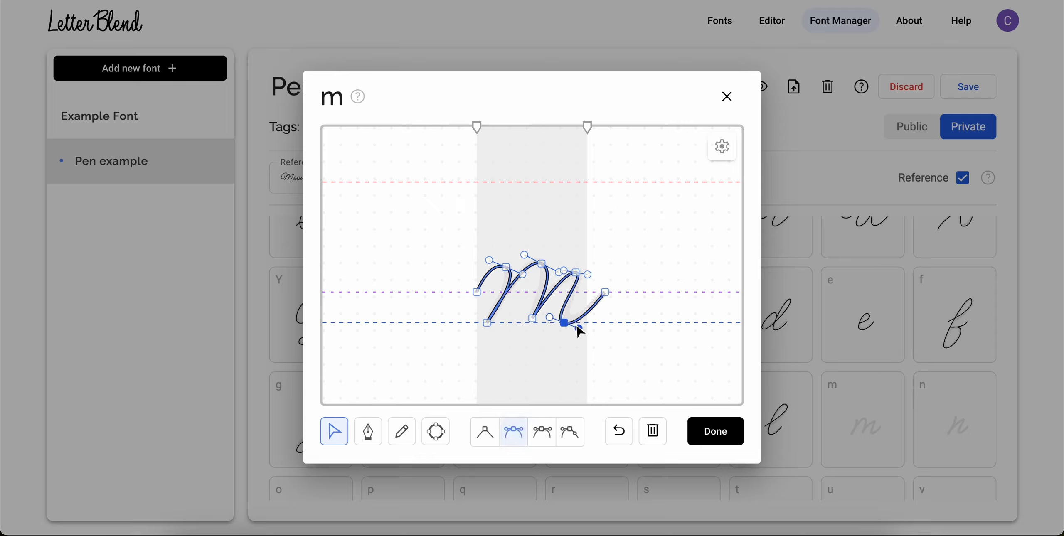
# Step: Convert m's first baseline node to one with independent handles and pull its handle up along the stem to refine the turn
pyautogui.click(487, 323)
pyautogui.click(570, 432)
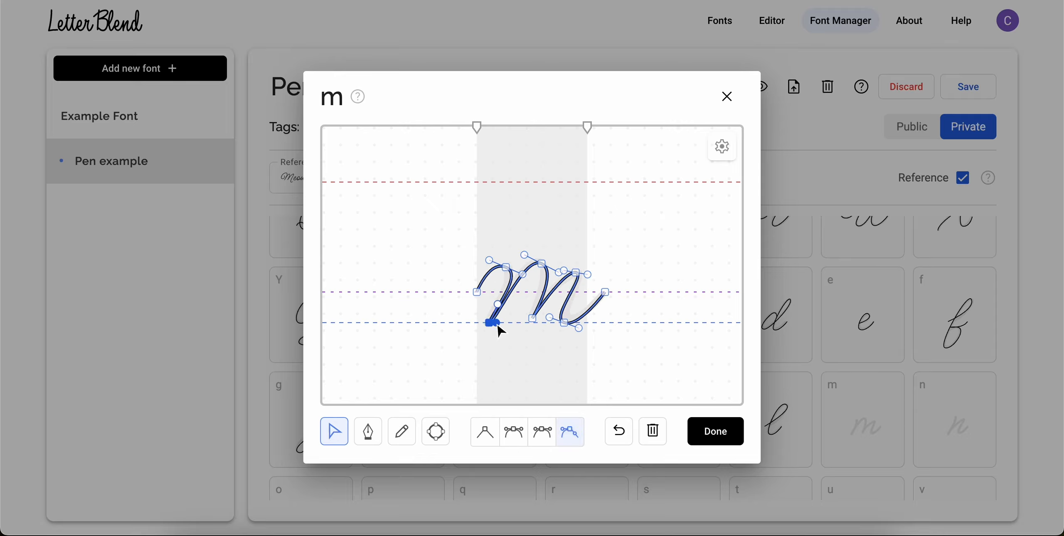
pyautogui.moveTo(497, 325); pyautogui.dragTo(499, 308)
pyautogui.click(521, 274)
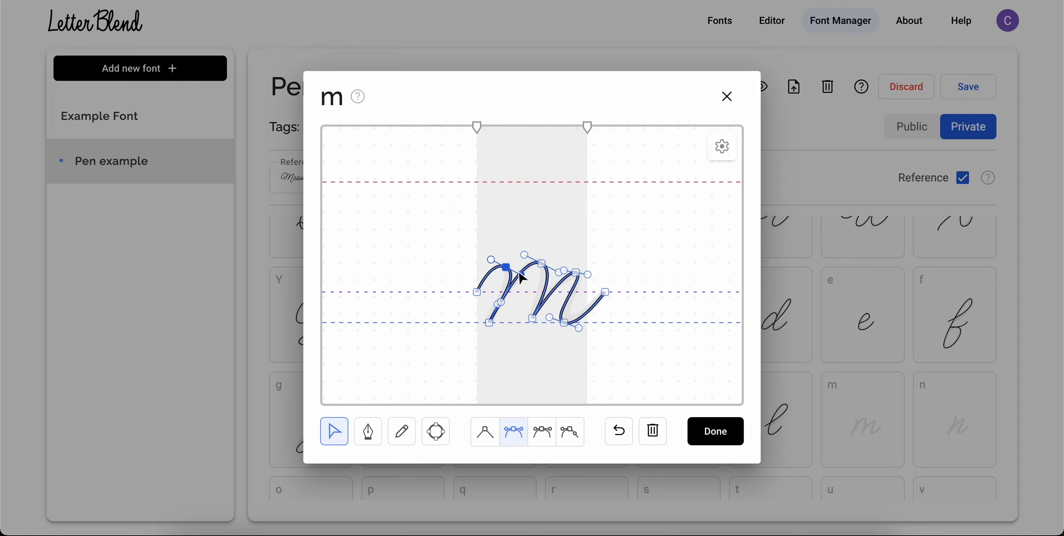
# Step: Fit m's width markers to the start of its first hump and the end of its exit stroke, and finish the glyph
pyautogui.click(601, 276)
pyautogui.moveTo(587, 139); pyautogui.dragTo(605, 139)
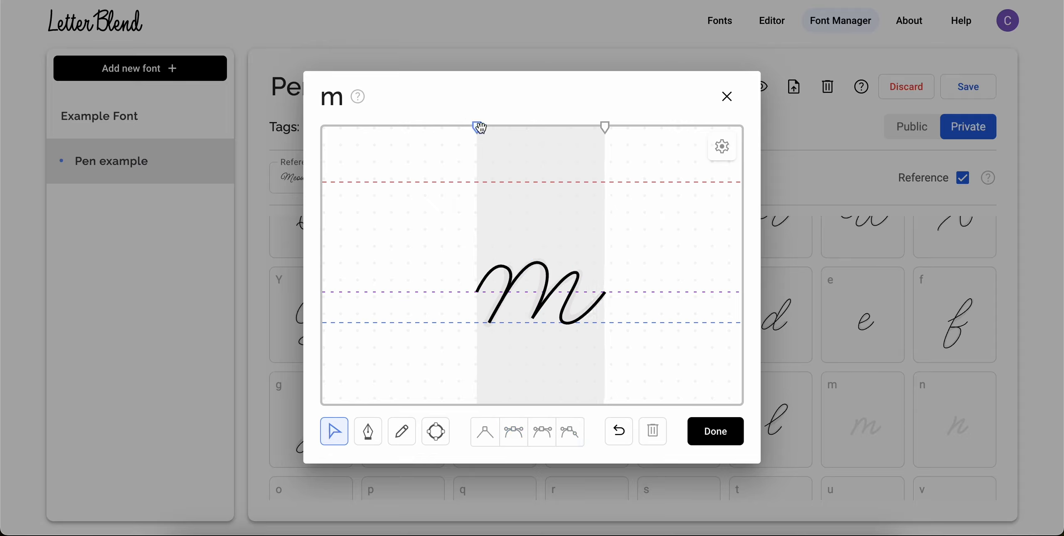
pyautogui.moveTo(481, 127); pyautogui.dragTo(475, 127)
pyautogui.click(712, 422)
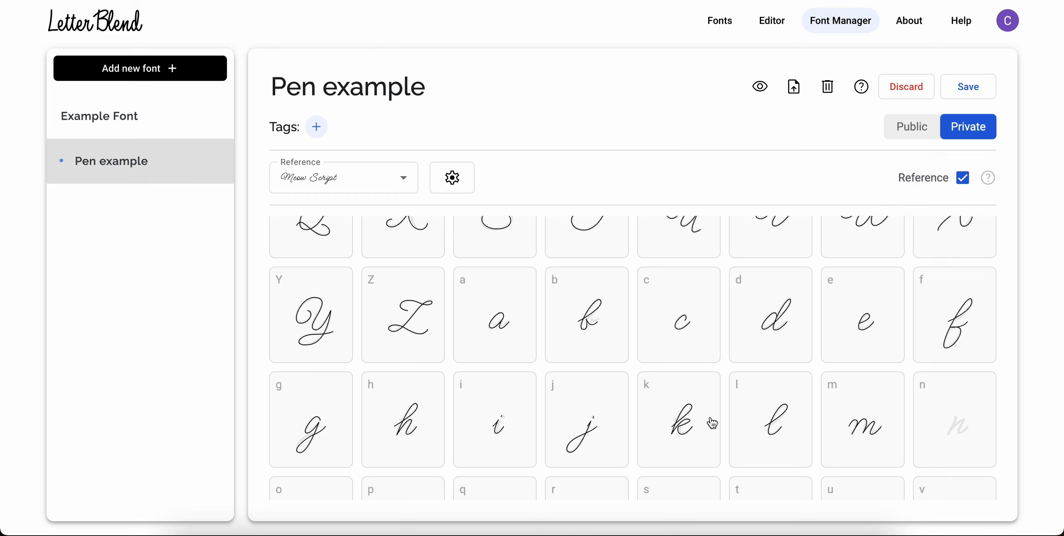
# Step: Open the n glyph and trace its two humps, stem and exit stroke with the Pen tool, starting and ending on the middle guide line
pyautogui.click(926, 413)
pyautogui.click(368, 431)
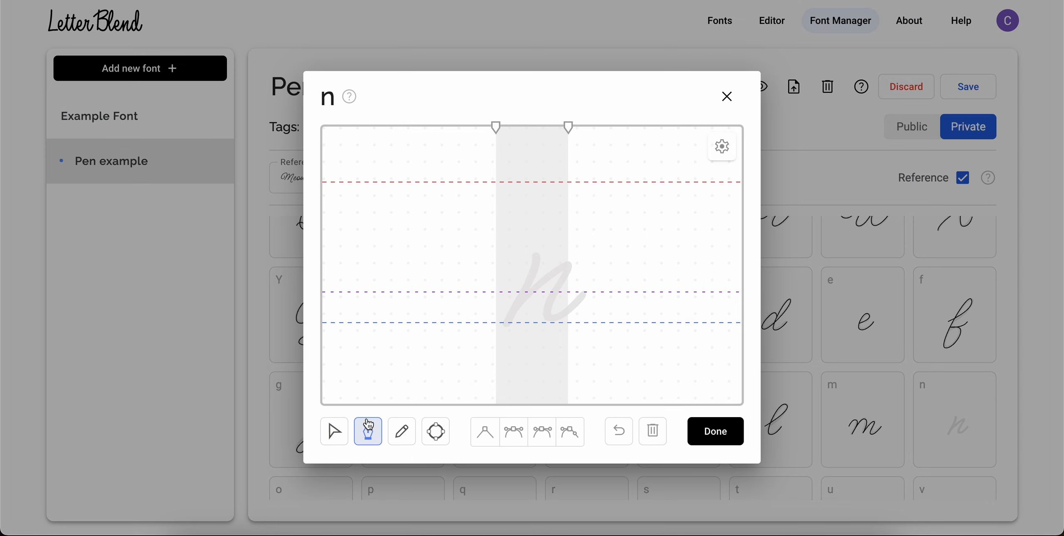
pyautogui.click(496, 291)
pyautogui.moveTo(526, 251); pyautogui.dragTo(581, 266)
pyautogui.click(505, 323)
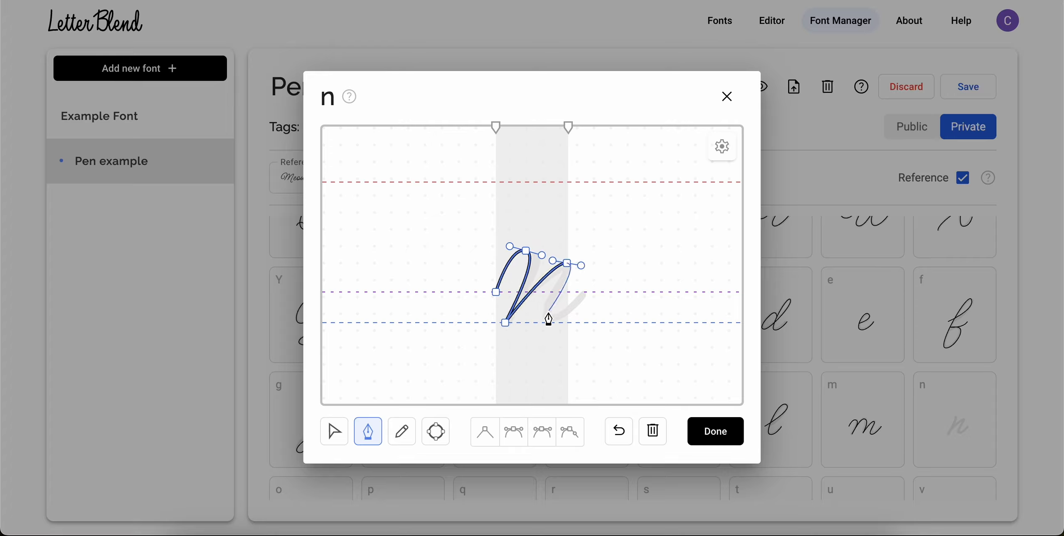
pyautogui.moveTo(548, 323); pyautogui.dragTo(562, 331)
pyautogui.click(587, 293)
# Step: Move n's starting node outward along the middle guide line to widen the lead-in stroke
pyautogui.click(334, 431)
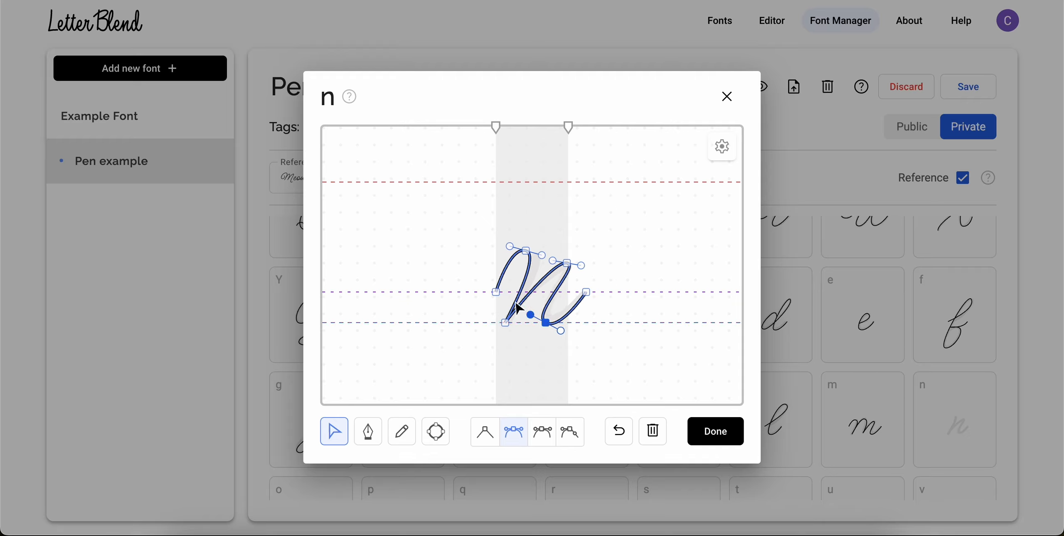
pyautogui.moveTo(496, 292); pyautogui.dragTo(486, 293)
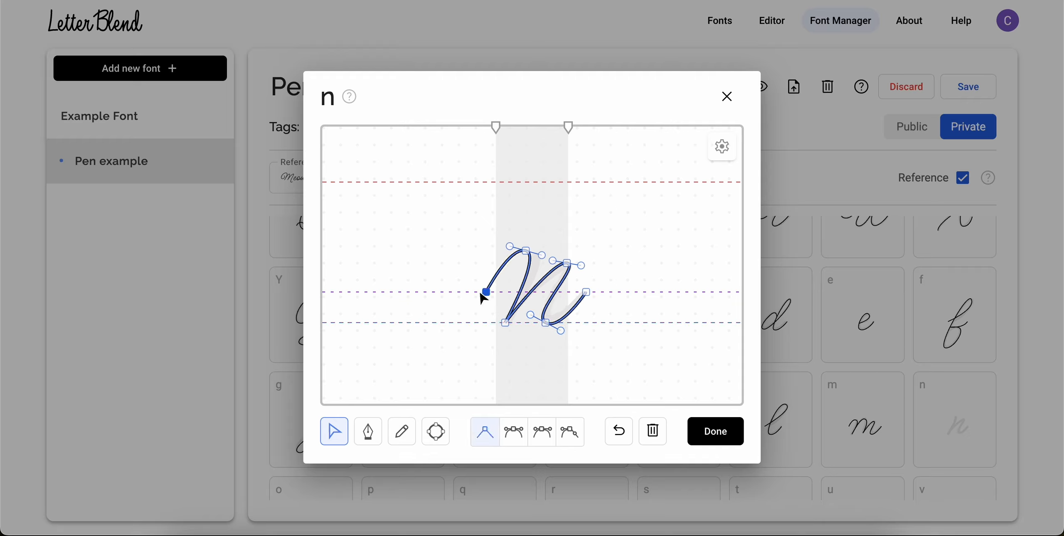
pyautogui.click(526, 251)
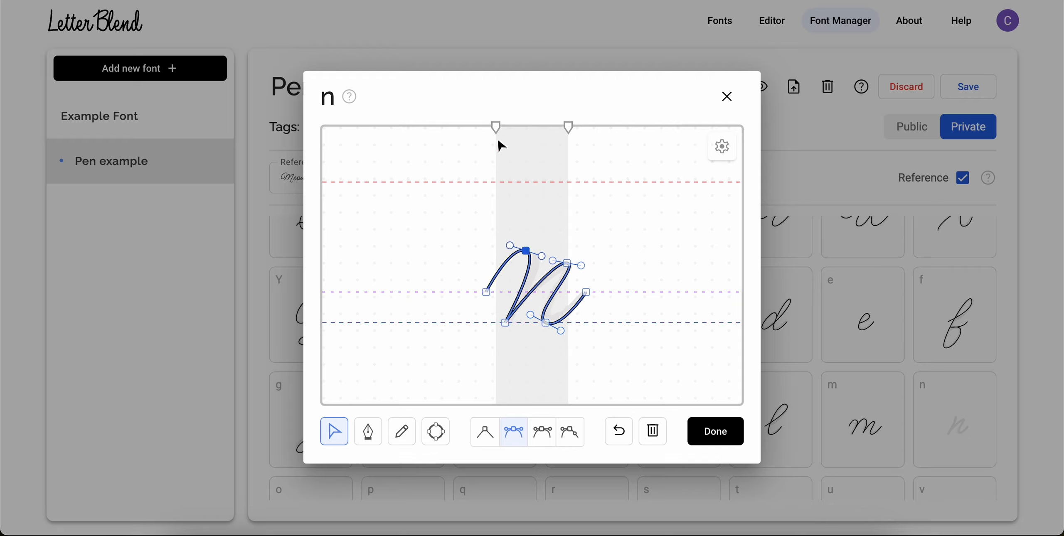
# Step: Fit n's width markers to the ends of its lead-in and exit strokes, finish the glyph and save the font
pyautogui.moveTo(496, 127); pyautogui.dragTo(487, 126)
pyautogui.moveTo(569, 127); pyautogui.dragTo(587, 126)
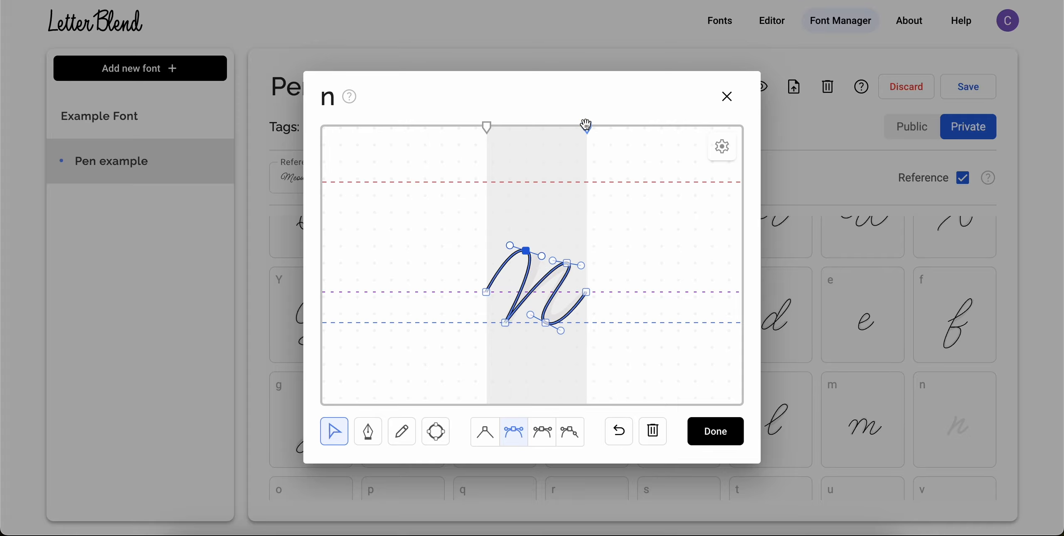
pyautogui.click(629, 200)
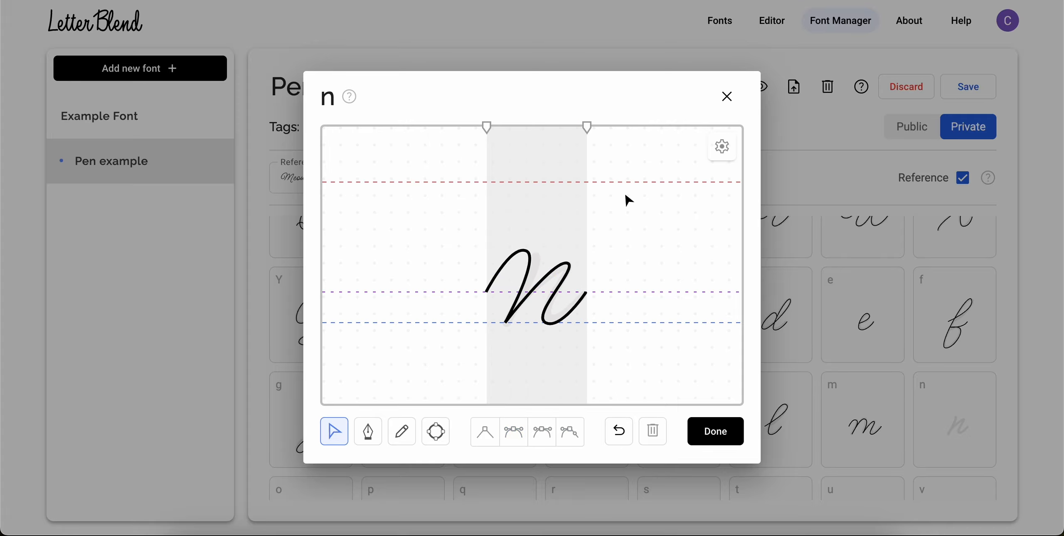
pyautogui.click(702, 436)
pyautogui.click(967, 95)
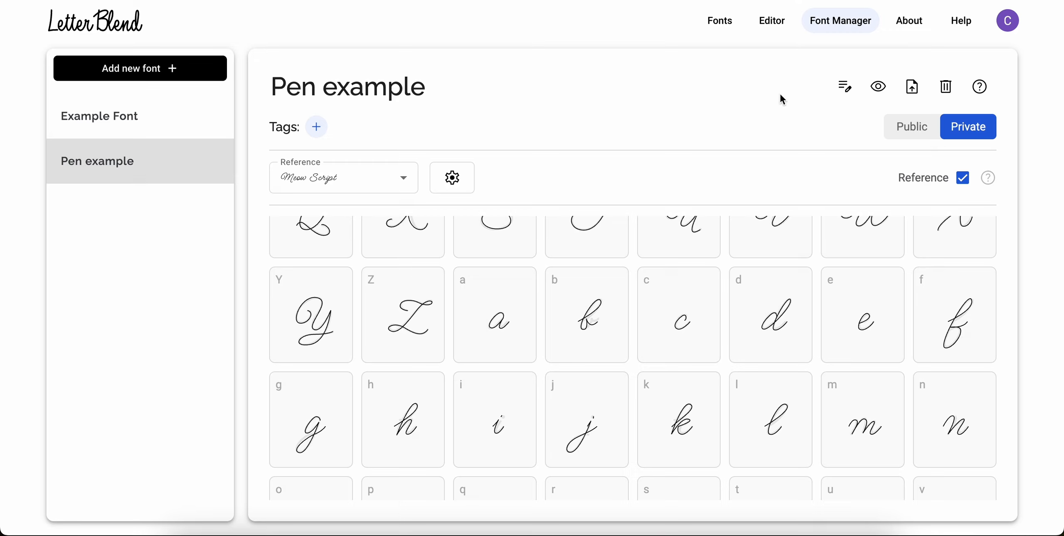
# Step: Open the o glyph and trace its oval, inner return curve and exit stroke with the Pen tool
pyautogui.scroll(-5, 537, 406)
pyautogui.click(301, 369)
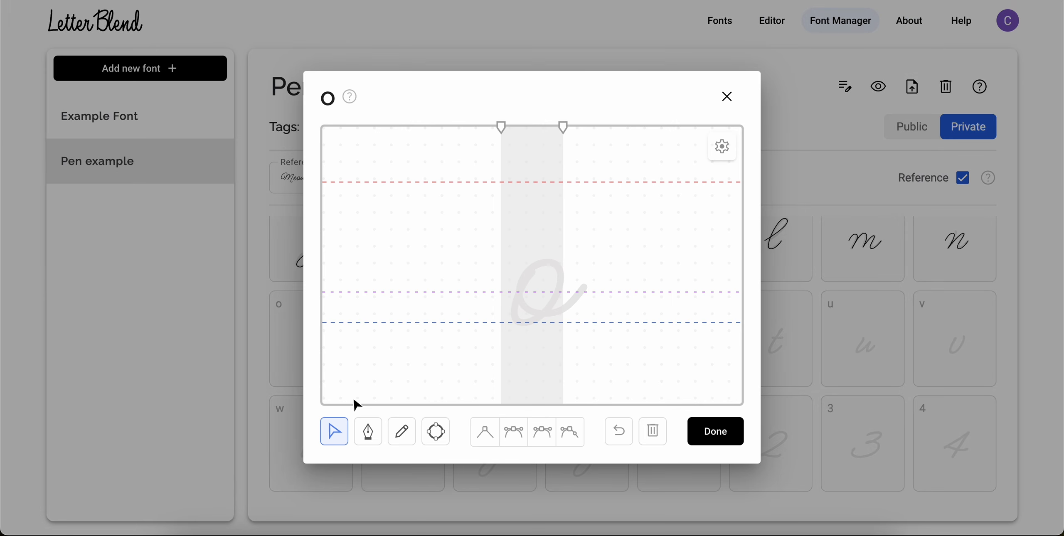
pyautogui.click(368, 431)
pyautogui.click(534, 270)
pyautogui.moveTo(518, 323); pyautogui.dragTo(541, 328)
pyautogui.click(553, 261)
pyautogui.moveTo(547, 263); pyautogui.dragTo(526, 256)
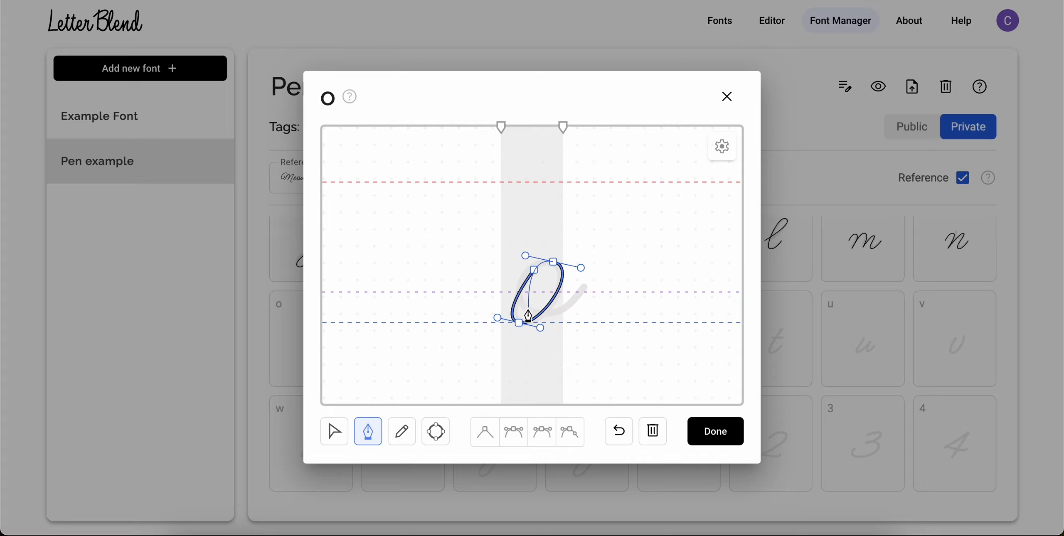
pyautogui.moveTo(529, 311); pyautogui.dragTo(553, 318)
pyautogui.moveTo(586, 286); pyautogui.dragTo(598, 266)
# Step: Shift o's bottom node slightly along the baseline and adjust its handles to reshape the oval's lower curve
pyautogui.click(339, 431)
pyautogui.click(414, 391)
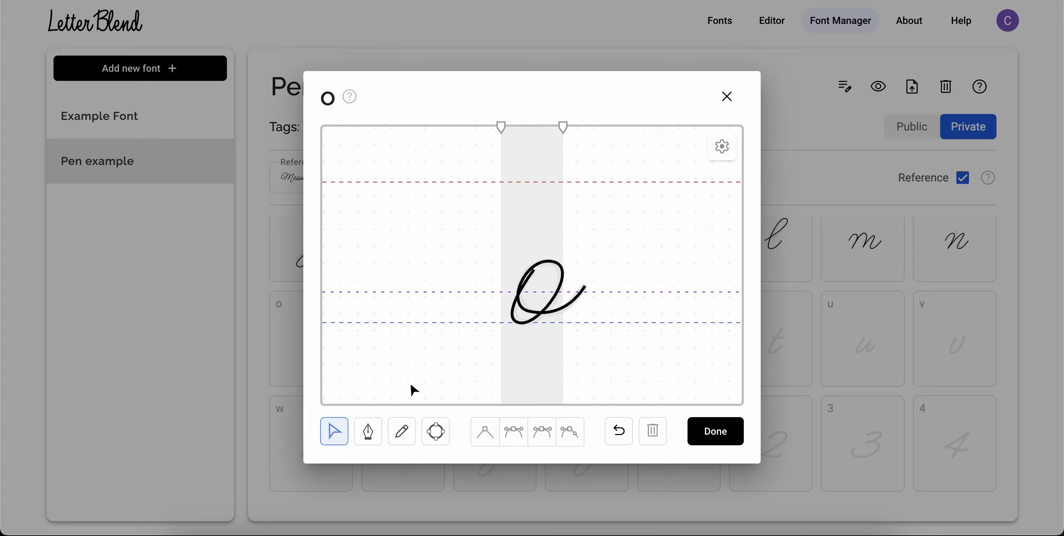
pyautogui.click(519, 320)
pyautogui.moveTo(540, 327); pyautogui.dragTo(522, 323)
# Step: Convert o's starting node to a curve node and adjust its handle to round the start of the oval
pyautogui.click(536, 271)
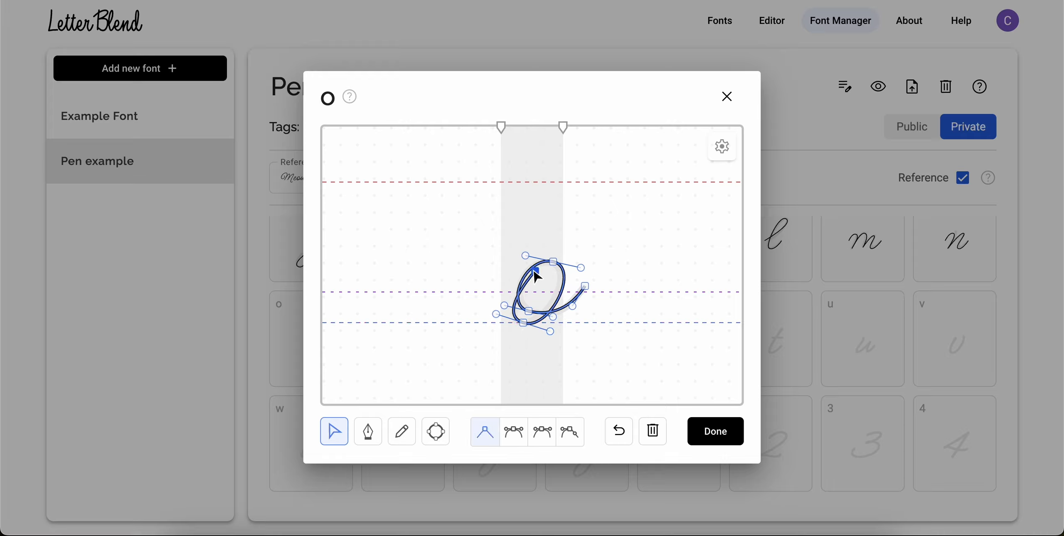
pyautogui.click(514, 432)
pyautogui.moveTo(519, 270); pyautogui.dragTo(522, 273)
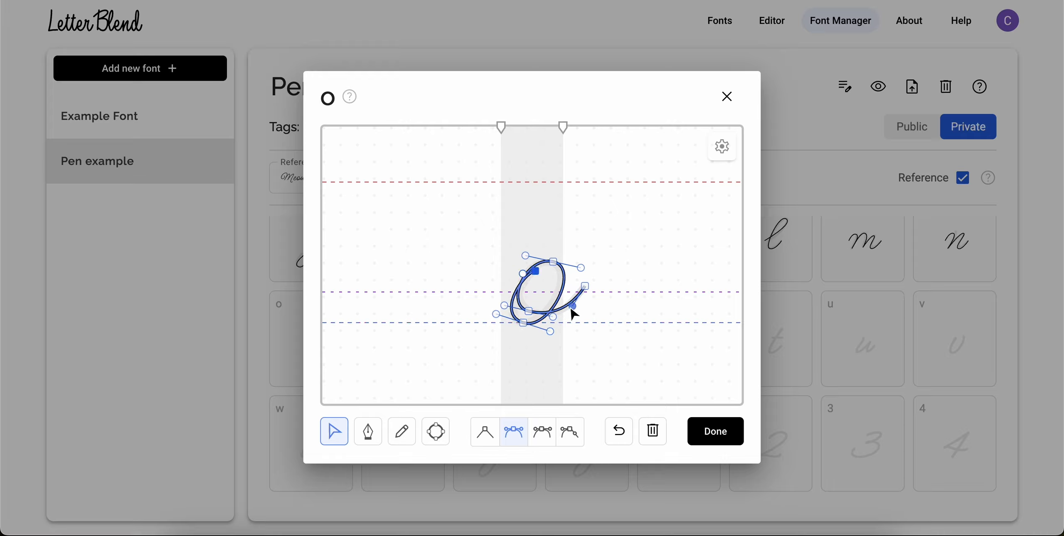
# Step: Adjust the handle of o's inner return curve and lower the exit stroke's end node onto the middle guideline
pyautogui.moveTo(504, 306); pyautogui.dragTo(507, 302)
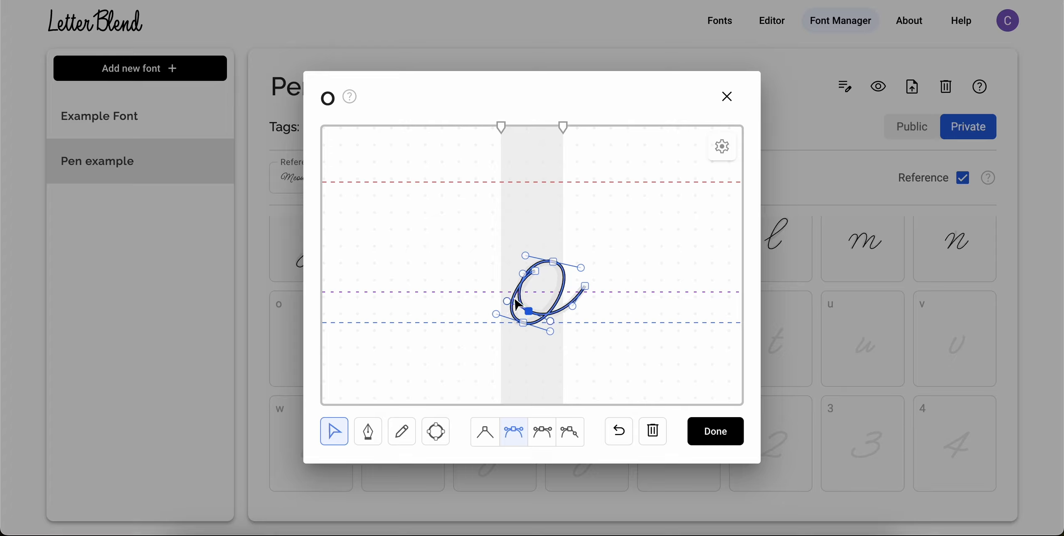
pyautogui.click(582, 280)
pyautogui.click(584, 278)
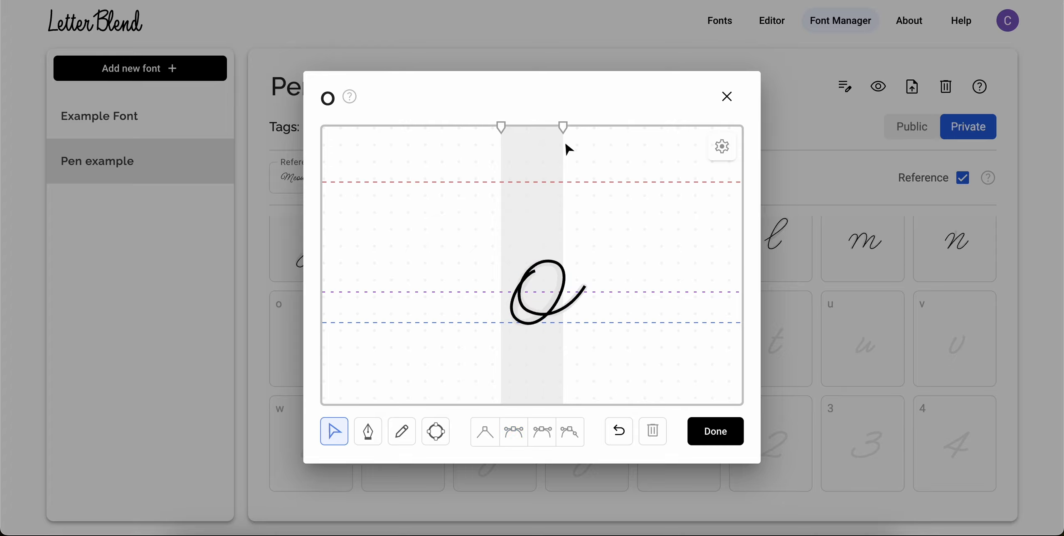
pyautogui.click(575, 300)
pyautogui.click(582, 292)
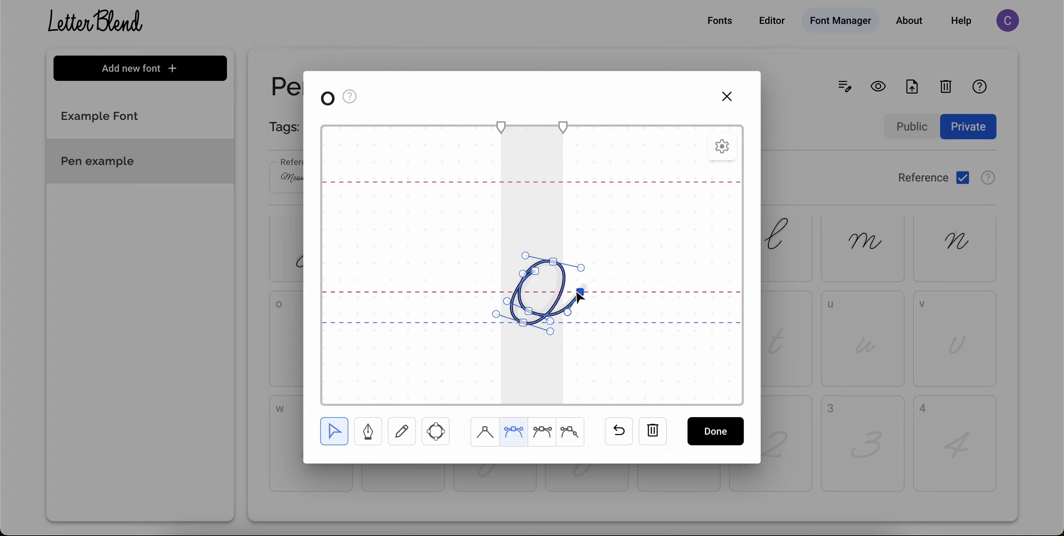
pyautogui.click(550, 139)
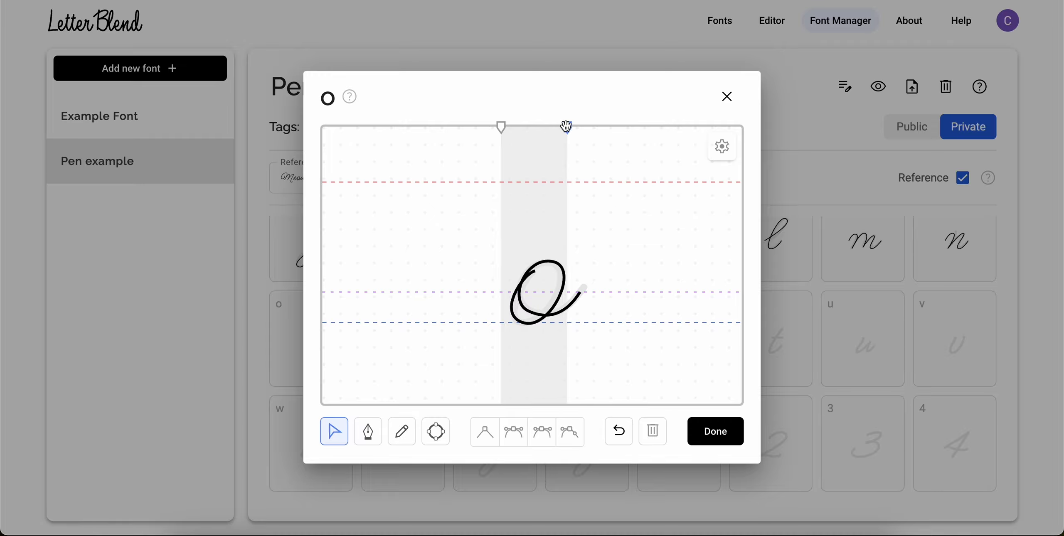
# Step: Fit o's width markers to its oval's outer edge and exit stroke end, and finish the glyph
pyautogui.moveTo(566, 127); pyautogui.dragTo(578, 127)
pyautogui.moveTo(501, 127); pyautogui.dragTo(515, 126)
pyautogui.click(717, 442)
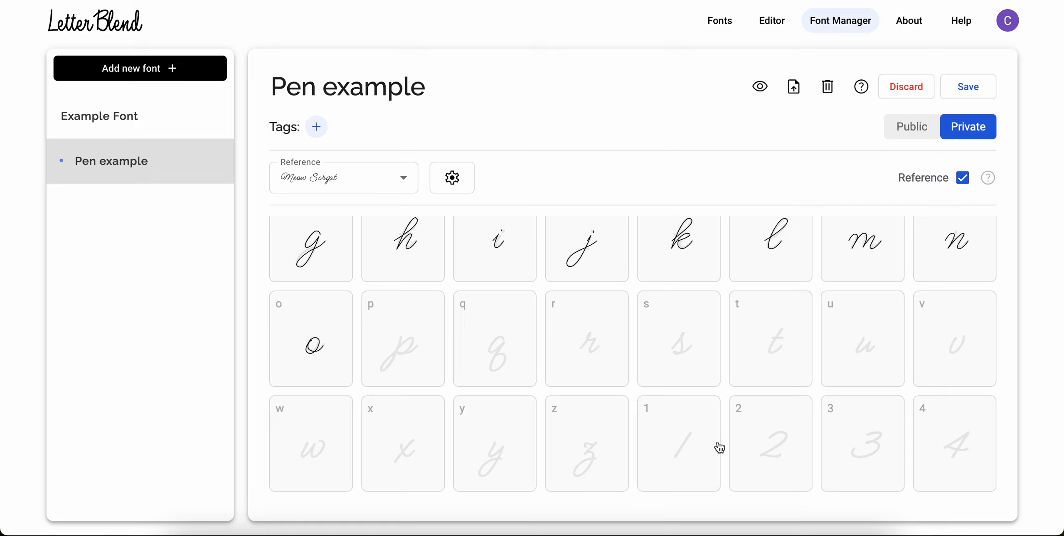
# Step: Open the p glyph and trace its stem, descender loop, bowl and exit stroke with the Pen tool
pyautogui.click(412, 332)
pyautogui.click(368, 431)
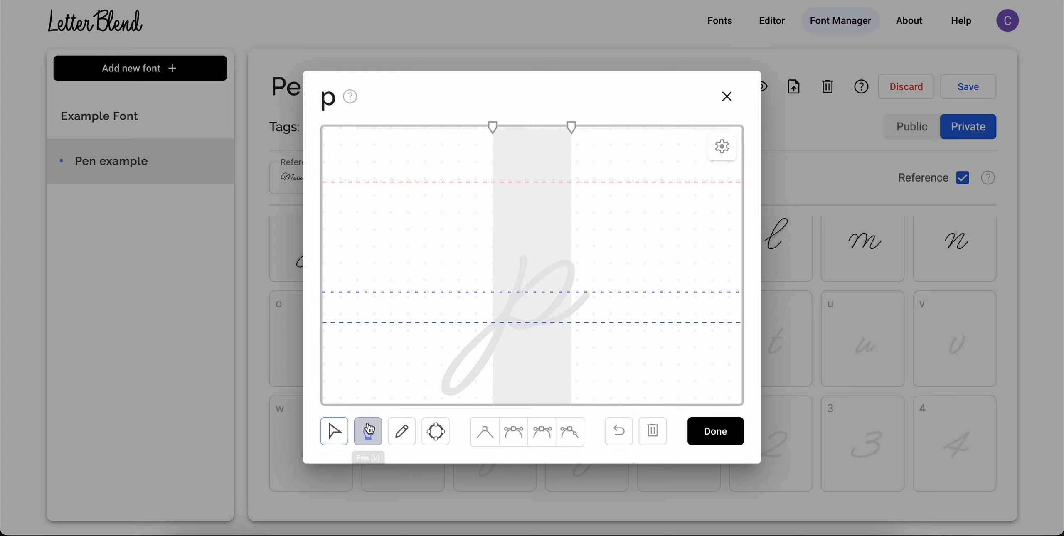
pyautogui.click(523, 256)
pyautogui.moveTo(454, 395); pyautogui.dragTo(423, 397)
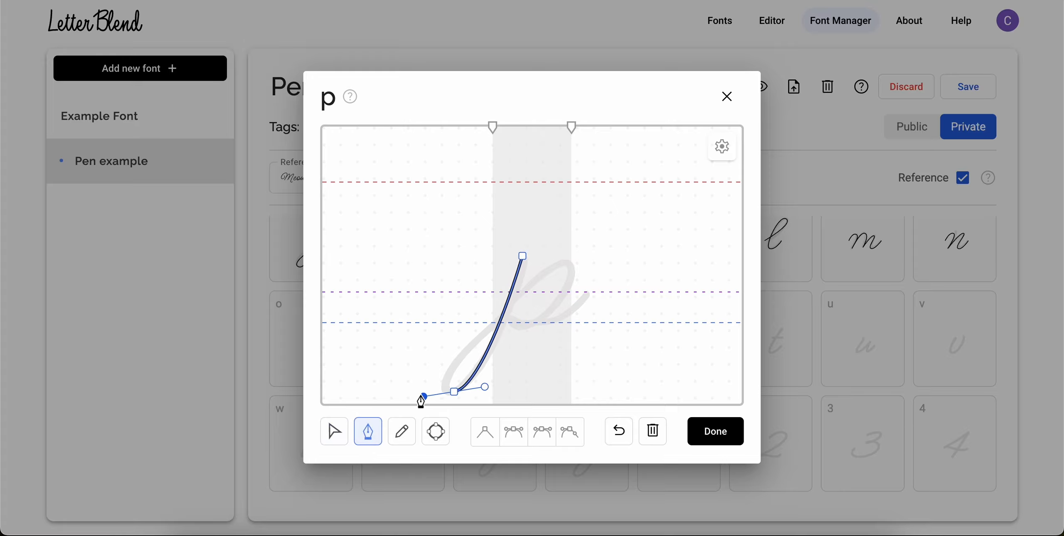
pyautogui.moveTo(563, 260); pyautogui.dragTo(592, 254)
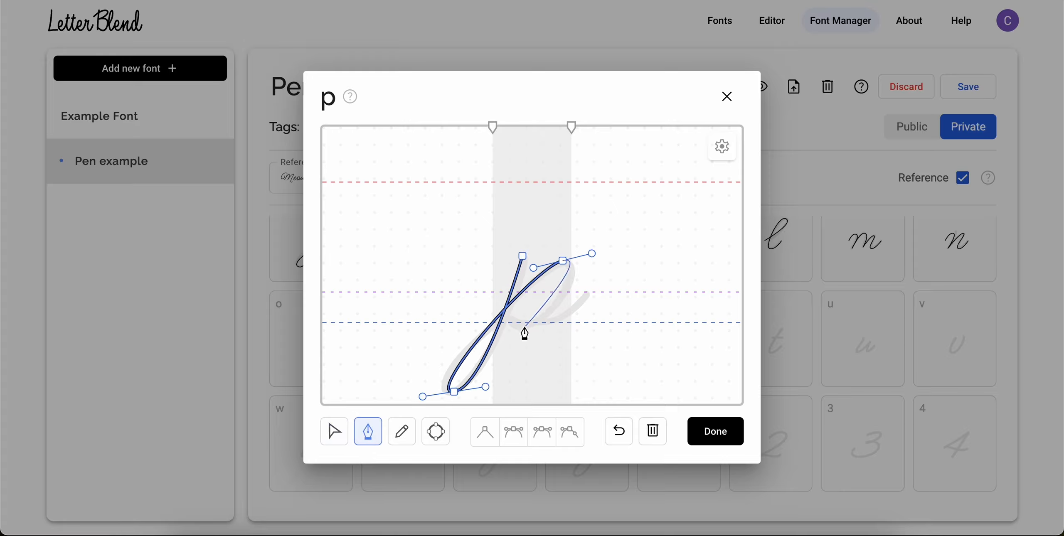
pyautogui.moveTo(519, 327); pyautogui.dragTo(494, 314)
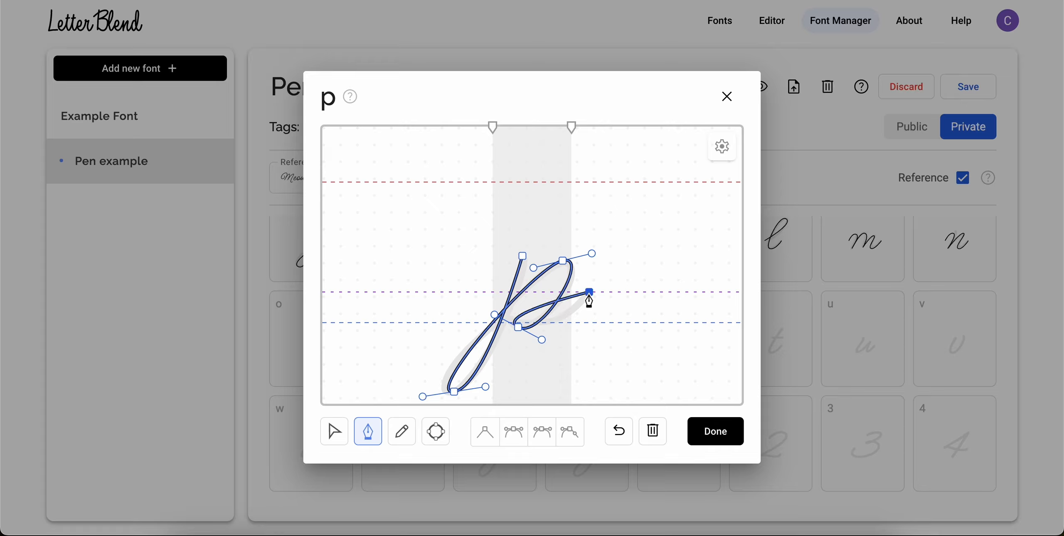
pyautogui.moveTo(590, 292); pyautogui.dragTo(534, 362)
# Step: Reshape p's bowl by adjusting its top and bottom nodes, and convert the stem's starting node to a curve node
pyautogui.click(340, 440)
pyautogui.click(569, 432)
pyautogui.moveTo(592, 254); pyautogui.dragTo(524, 255)
pyautogui.click(514, 432)
pyautogui.click(516, 235)
pyautogui.click(512, 229)
pyautogui.click(523, 272)
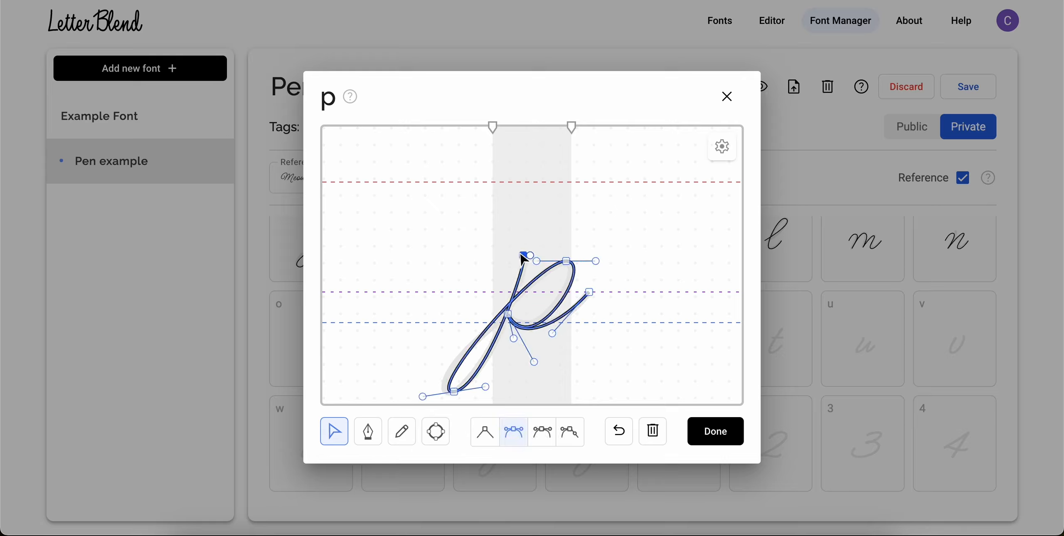
# Step: Widen p's width markers on both sides, placing the exit-side marker at the end of the exit stroke
pyautogui.click(485, 188)
pyautogui.moveTo(493, 128); pyautogui.dragTo(587, 128)
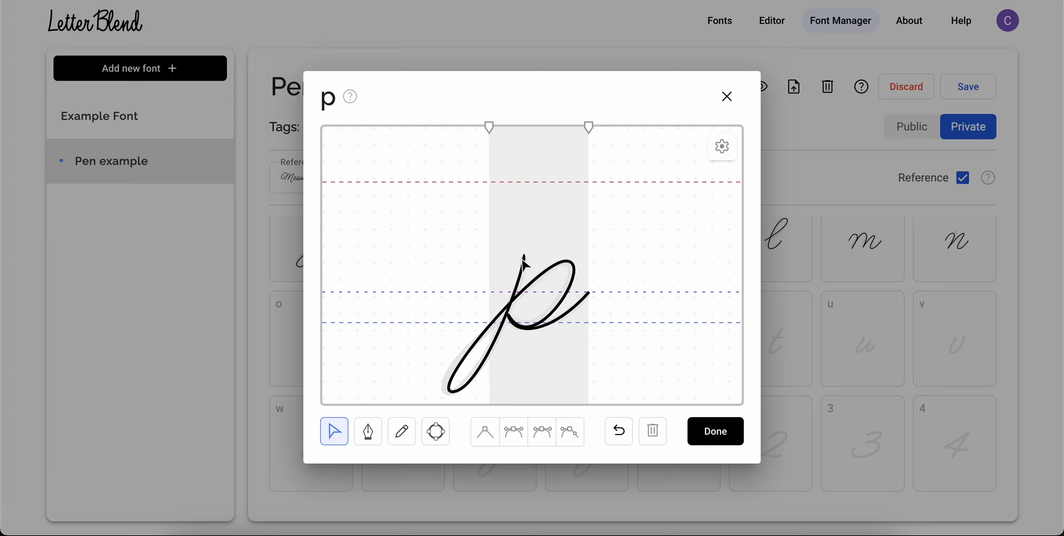
# Step: Extend p's stem top with the Pen tool into a curved lead-in stroke ending on the middle guideline
pyautogui.click(524, 256)
pyautogui.click(367, 432)
pyautogui.moveTo(503, 270); pyautogui.dragTo(512, 282)
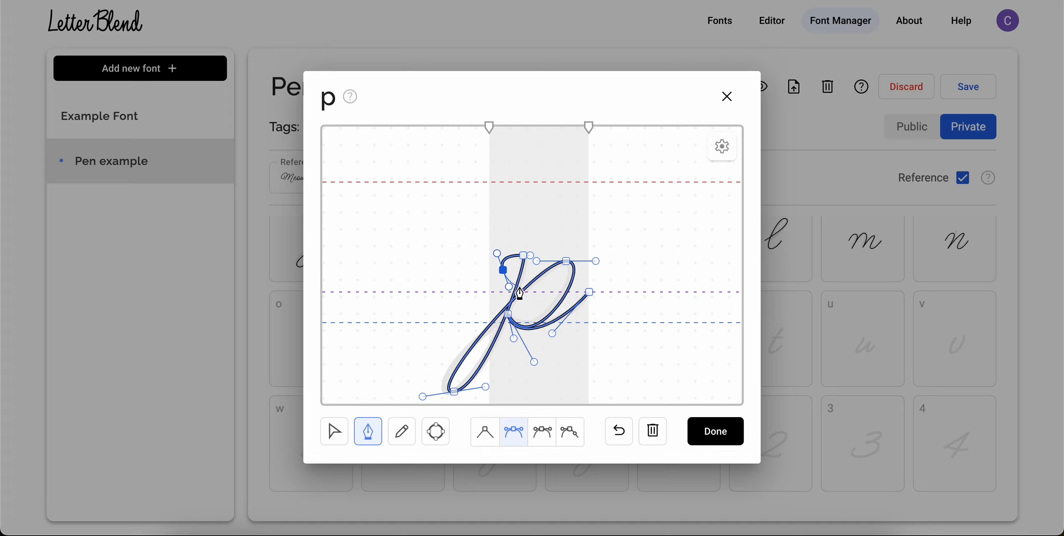
pyautogui.click(478, 293)
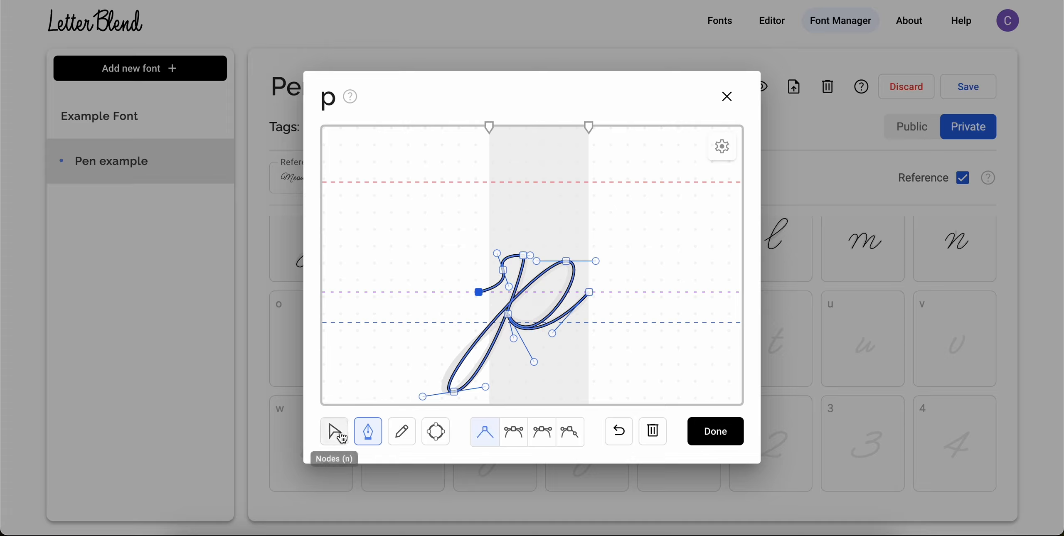
pyautogui.click(335, 432)
# Step: Reposition the middle node of p's lead-in across the stem and adjust the stem-top node and its handles
pyautogui.moveTo(503, 271); pyautogui.dragTo(513, 286)
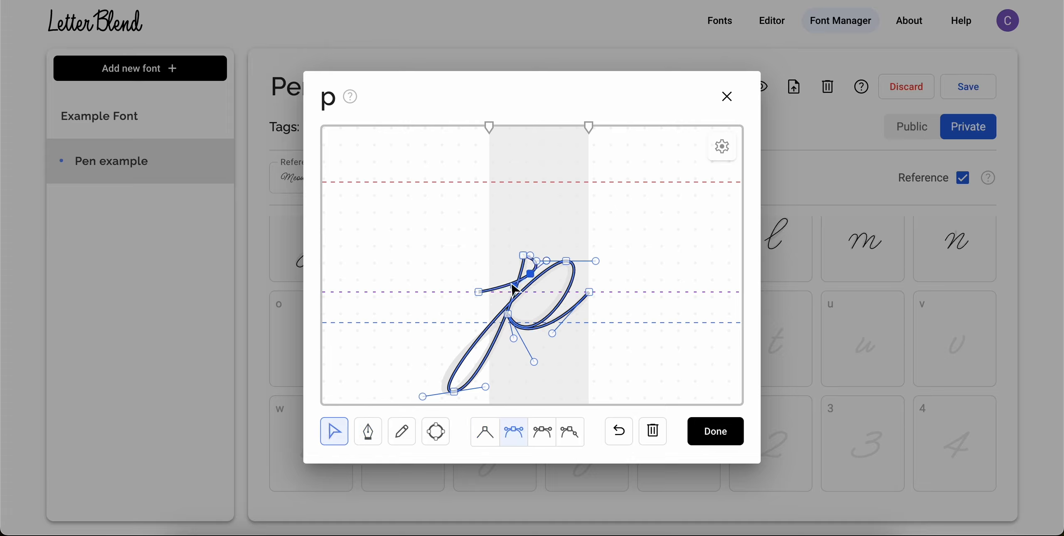
pyautogui.click(508, 314)
pyautogui.click(524, 256)
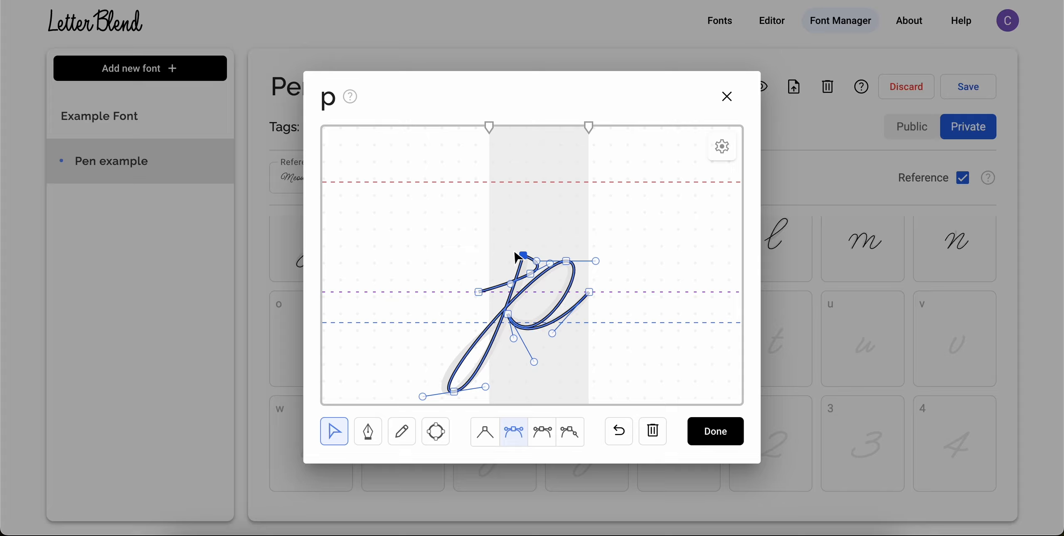
pyautogui.click(483, 435)
pyautogui.click(516, 440)
pyautogui.moveTo(535, 261)
pyautogui.mouseDown()
pyautogui.moveTo(511, 245)
pyautogui.moveTo(524, 249)
pyautogui.moveTo(519, 287)
pyautogui.moveTo(527, 264)
pyautogui.mouseUp()
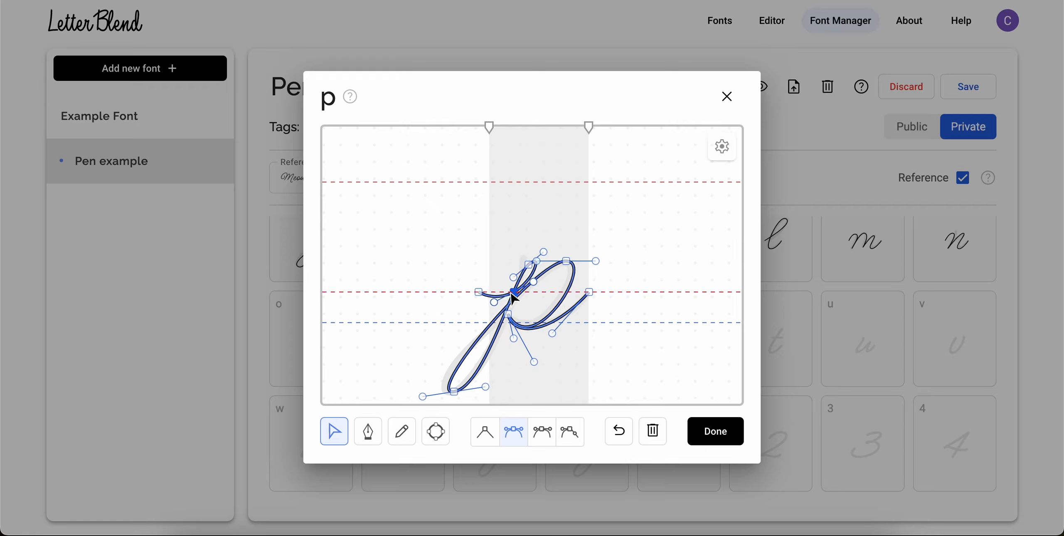
# Step: Move the start of p's lead-in along the middle guideline to the width marker and reposition the lead-in's middle node
pyautogui.moveTo(479, 293)
pyautogui.mouseDown()
pyautogui.moveTo(480, 305)
pyautogui.moveTo(492, 292)
pyautogui.mouseUp()
pyautogui.click(516, 293)
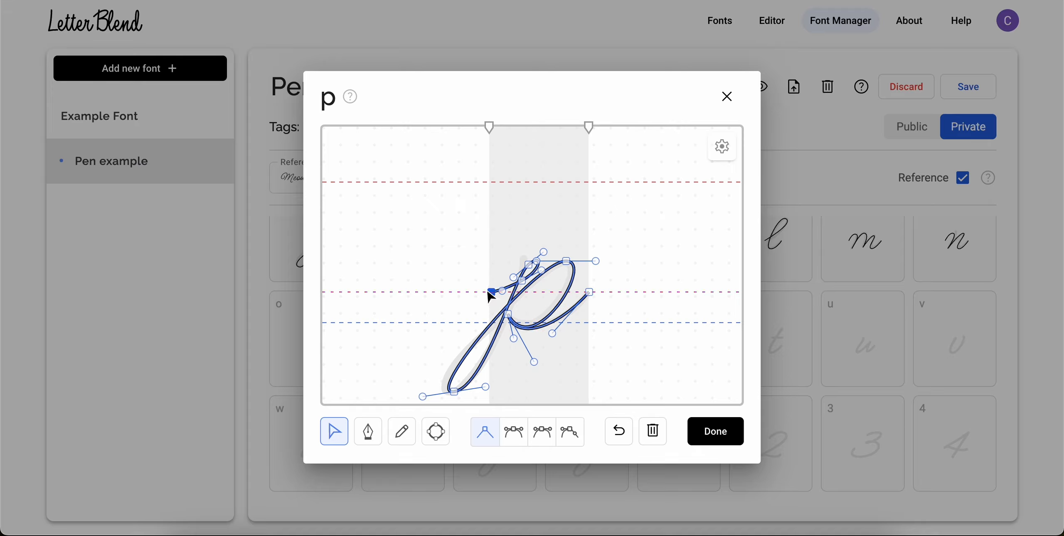
pyautogui.click(514, 254)
pyautogui.click(523, 282)
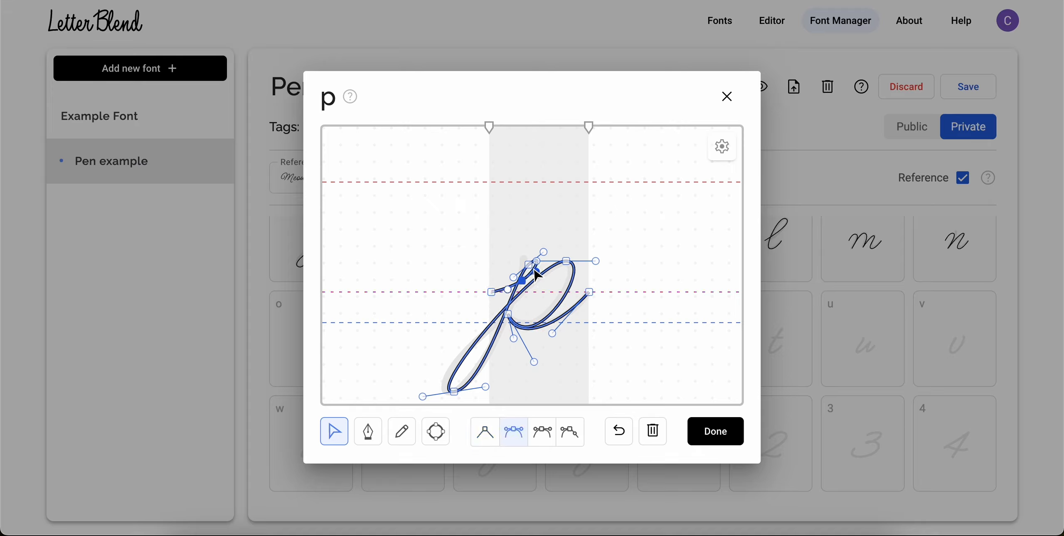
pyautogui.click(529, 246)
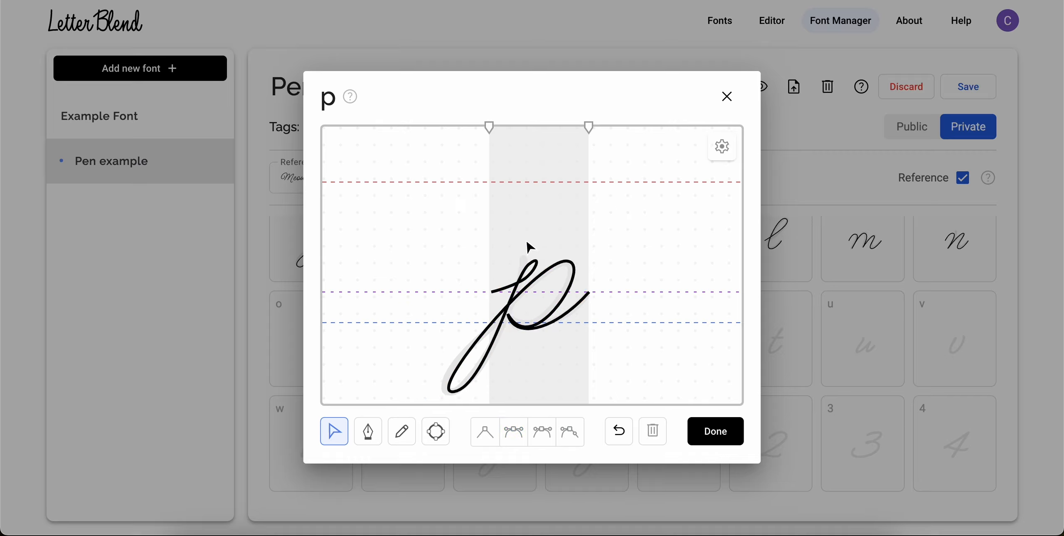
# Step: Delete the middle node of p's lead-in stroke and convert the lead-in's end node to a curve node
pyautogui.click(527, 275)
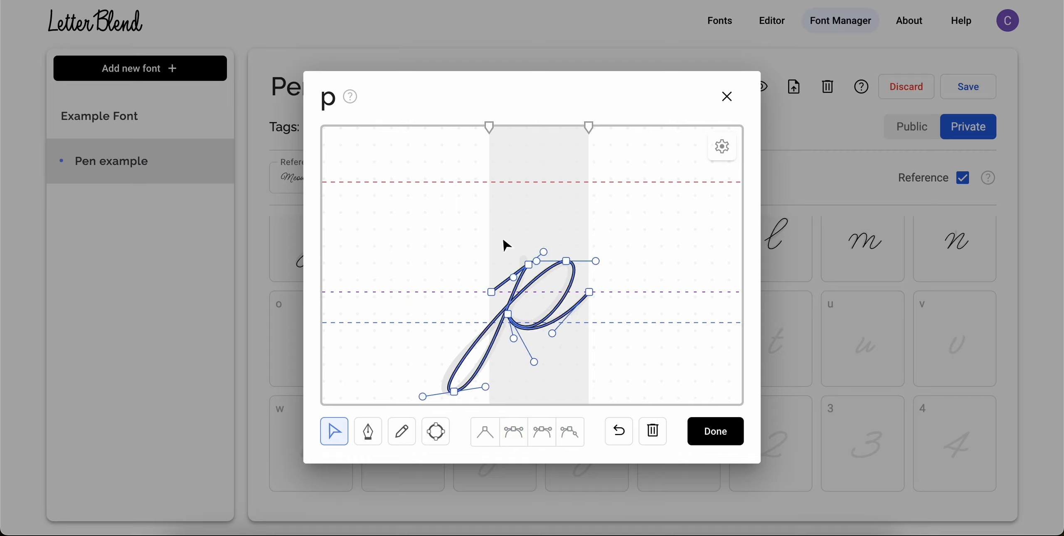
pyautogui.click(503, 250)
pyautogui.click(503, 284)
pyautogui.click(491, 292)
pyautogui.click(514, 432)
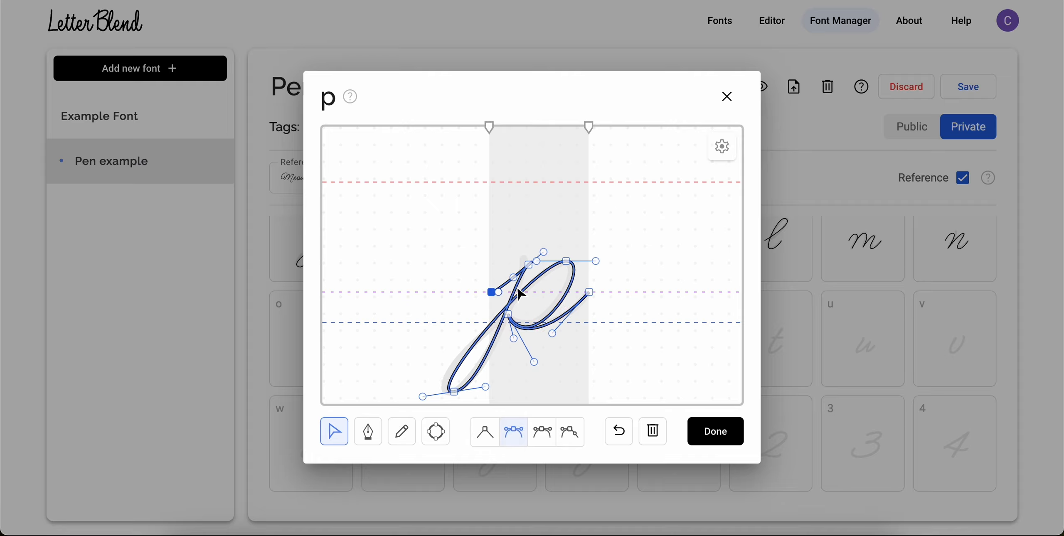
# Step: Nudge p's stem-top node slightly upward, adjust the nearby handles and undo the last adjustment
pyautogui.click(522, 267)
pyautogui.moveTo(529, 265); pyautogui.dragTo(527, 261)
pyautogui.moveTo(512, 273)
pyautogui.mouseDown()
pyautogui.moveTo(525, 281)
pyautogui.moveTo(515, 280)
pyautogui.moveTo(527, 263)
pyautogui.moveTo(590, 265)
pyautogui.mouseUp()
pyautogui.press('super+z')
# Step: Shift the top node of p's bowl slightly toward the stem to narrow the bowl
pyautogui.click(542, 236)
pyautogui.click(543, 237)
pyautogui.click(556, 264)
pyautogui.click(566, 261)
pyautogui.click(609, 267)
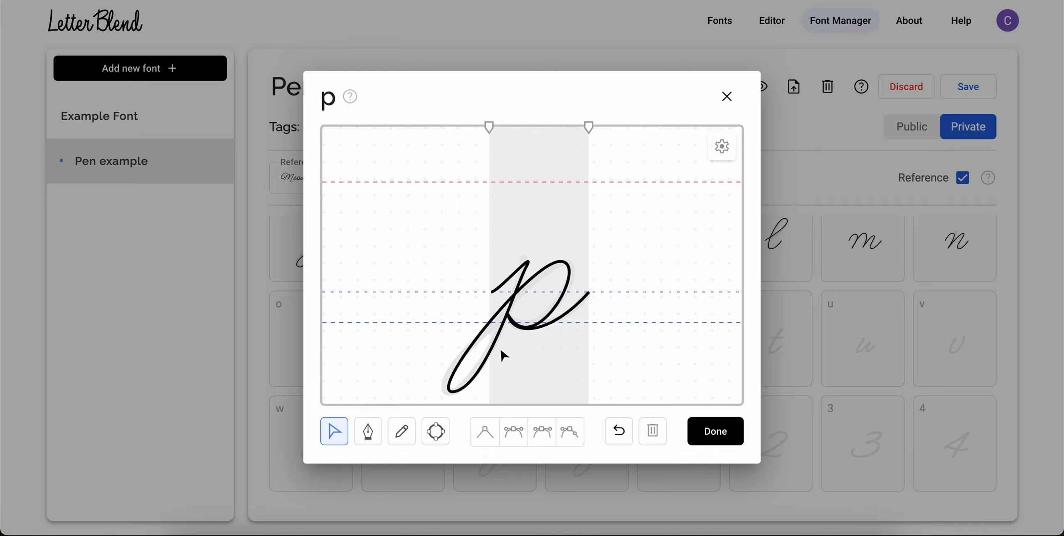
# Step: Align p's lead-in-side width marker with the start of the lead-in stroke and finish the glyph
pyautogui.click(497, 294)
pyautogui.moveTo(485, 123); pyautogui.dragTo(491, 128)
pyautogui.click(712, 423)
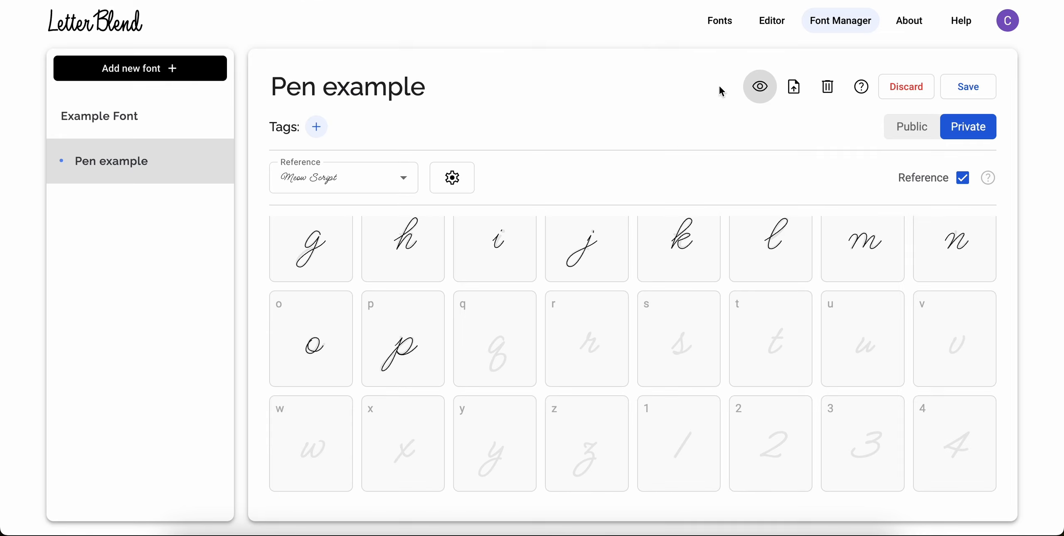
# Step: Open the q glyph and trace its upper bowl, stem and descender loop with the Pen tool
pyautogui.click(514, 369)
pyautogui.click(368, 431)
pyautogui.click(567, 273)
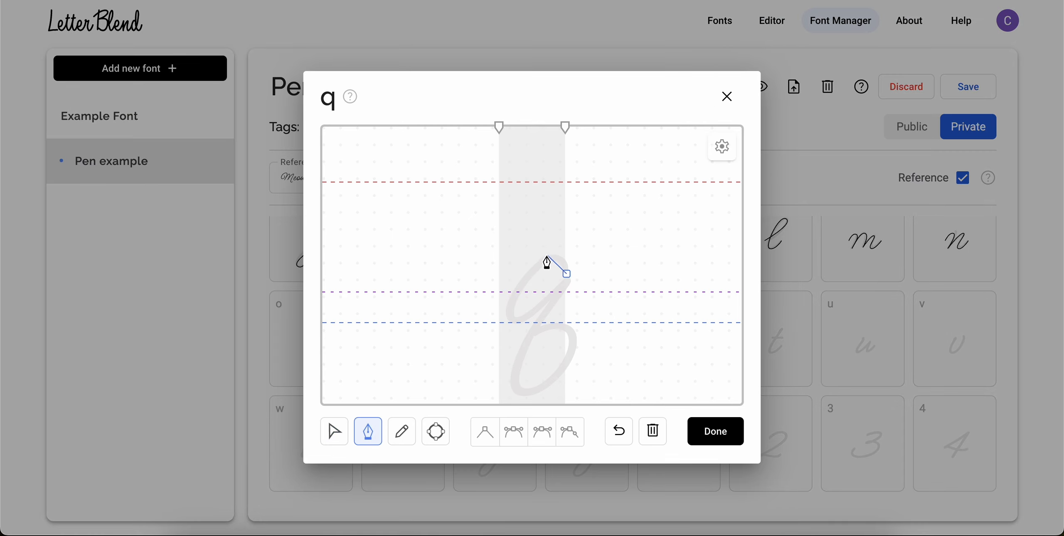
pyautogui.moveTo(552, 257); pyautogui.dragTo(534, 261)
pyautogui.moveTo(514, 323); pyautogui.dragTo(536, 327)
pyautogui.click(569, 279)
pyautogui.moveTo(523, 392); pyautogui.dragTo(559, 392)
pyautogui.moveTo(567, 323); pyautogui.dragTo(541, 323)
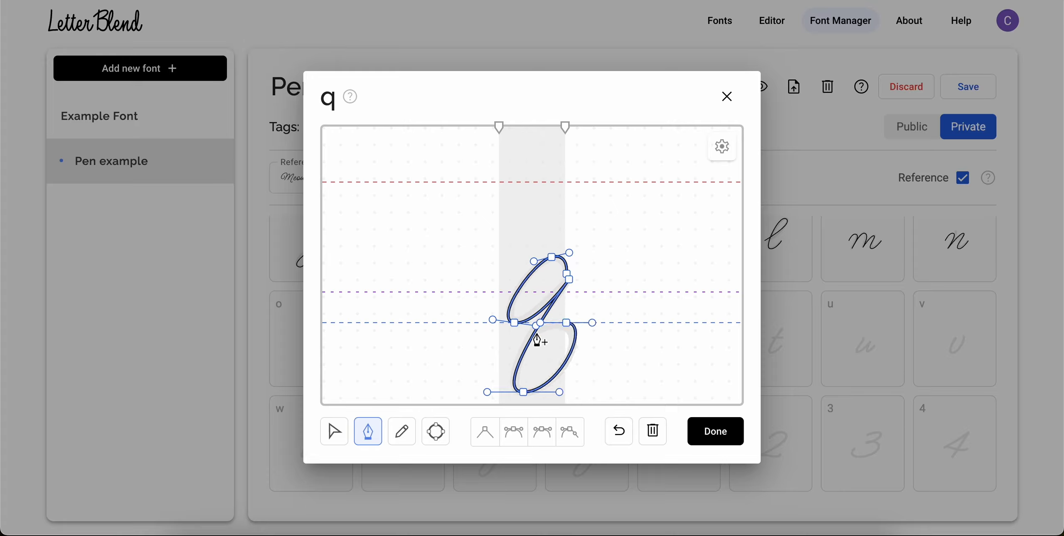
# Step: Tilt the handles of q's descender loop and move the loop's end node down onto the stem
pyautogui.click(335, 431)
pyautogui.moveTo(560, 392); pyautogui.dragTo(557, 399)
pyautogui.moveTo(593, 323); pyautogui.dragTo(540, 330)
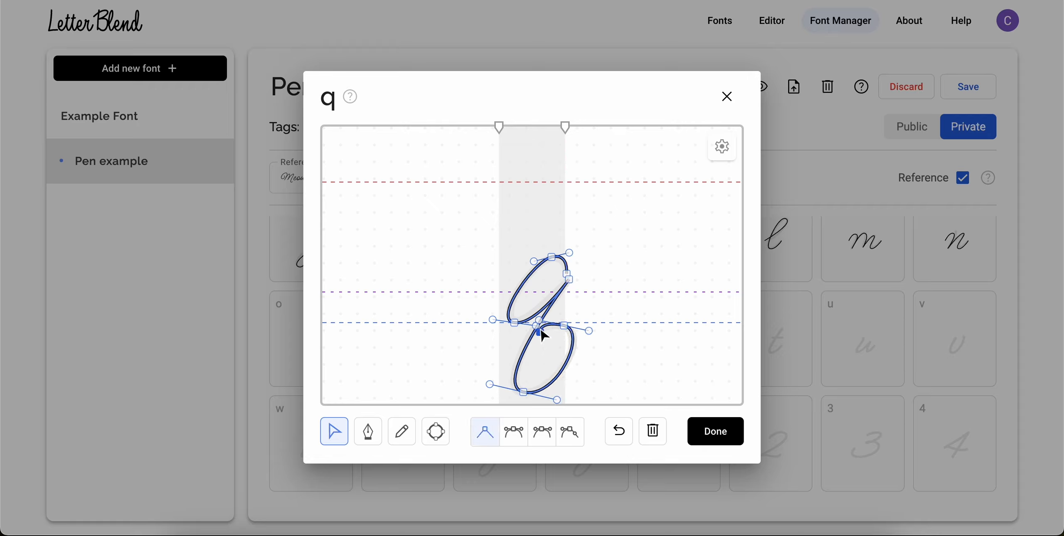
pyautogui.click(516, 334)
pyautogui.click(516, 334)
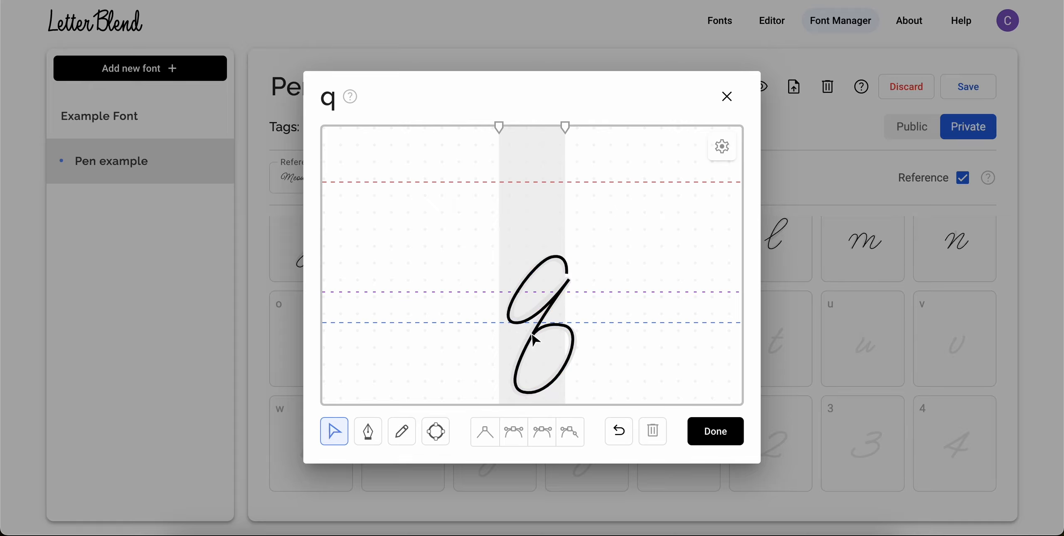
pyautogui.click(551, 325)
pyautogui.click(529, 338)
# Step: Extend q's descender loop with a curved exit stroke rising to the middle guideline using the Pen tool
pyautogui.click(369, 432)
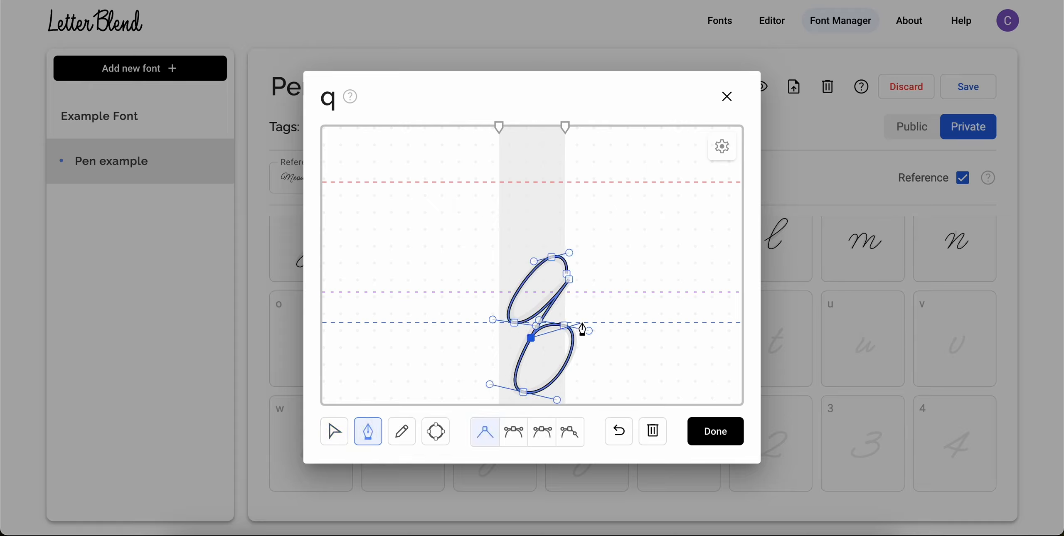
pyautogui.moveTo(595, 292)
pyautogui.mouseDown()
pyautogui.moveTo(617, 293)
pyautogui.moveTo(596, 279)
pyautogui.moveTo(575, 291)
pyautogui.moveTo(585, 291)
pyautogui.moveTo(578, 314)
pyautogui.moveTo(582, 294)
pyautogui.mouseUp()
pyautogui.click(330, 440)
pyautogui.click(601, 278)
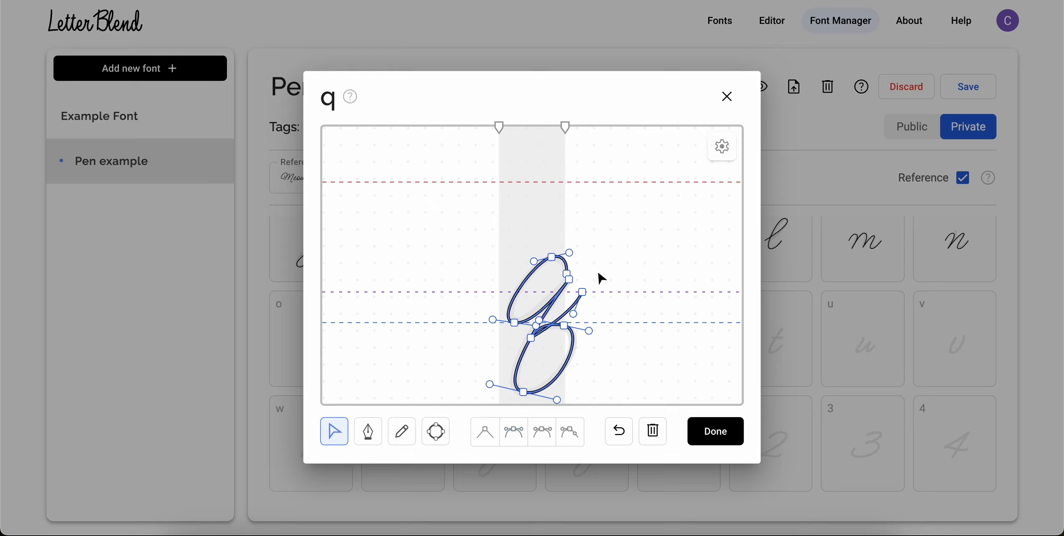
# Step: Fit q's width markers to its bowl edge and exit stroke end, and finish the glyph
pyautogui.click(601, 278)
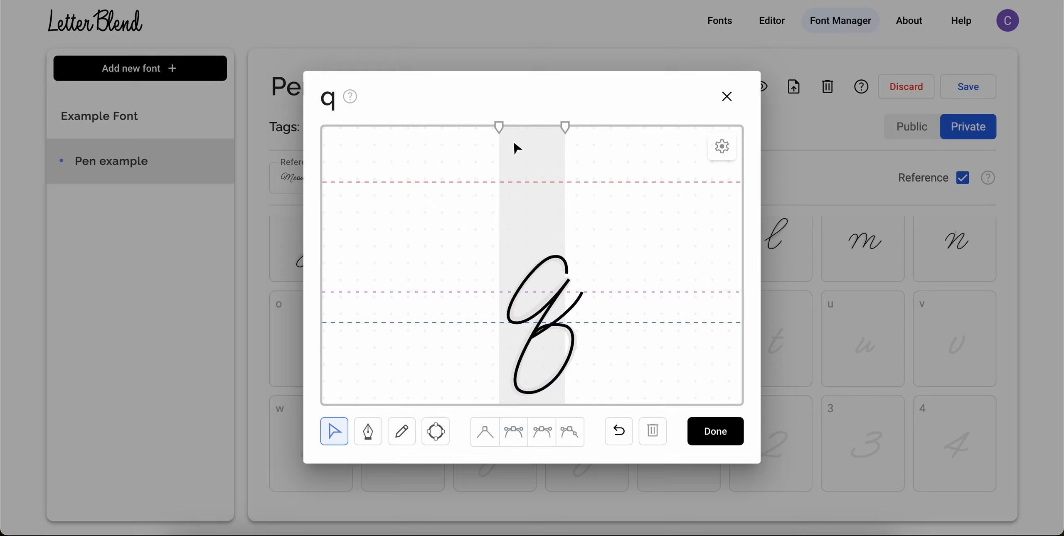
pyautogui.moveTo(498, 127); pyautogui.dragTo(584, 126)
pyautogui.click(708, 432)
# Step: Open the r glyph and trace its lead-in, top loop, shoulder, downstroke and exit stroke with the Pen tool
pyautogui.click(569, 329)
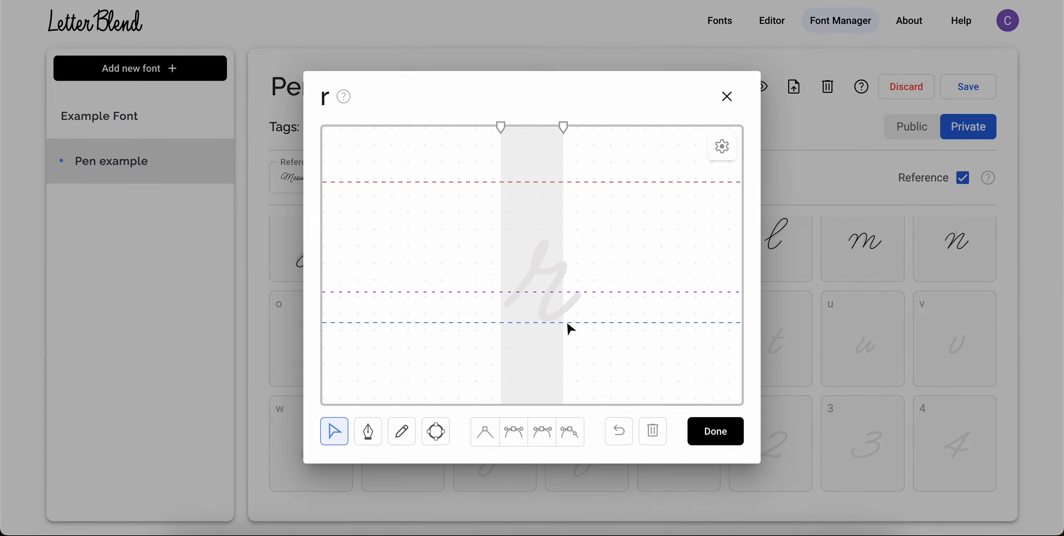
pyautogui.click(368, 431)
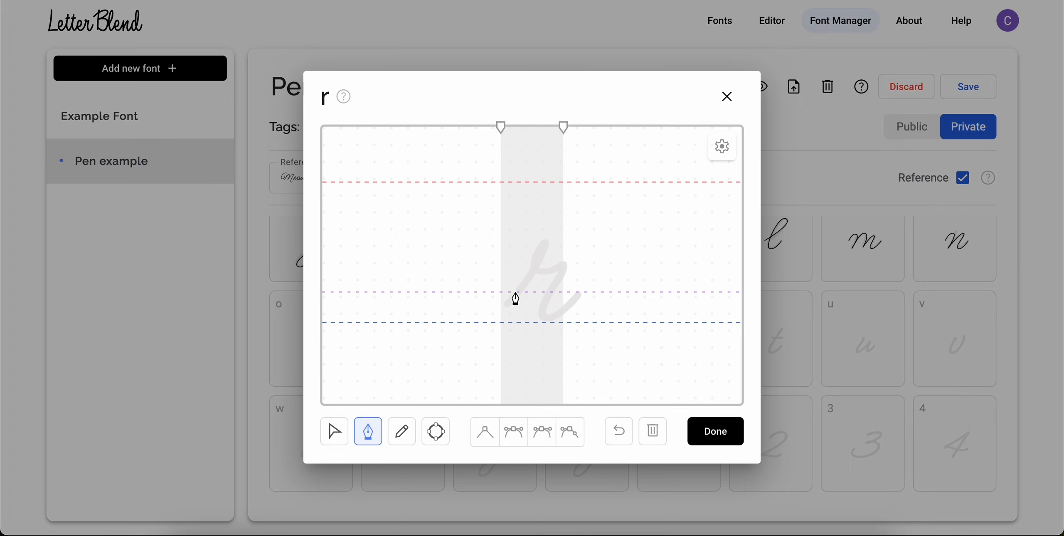
pyautogui.moveTo(547, 245); pyautogui.dragTo(545, 233)
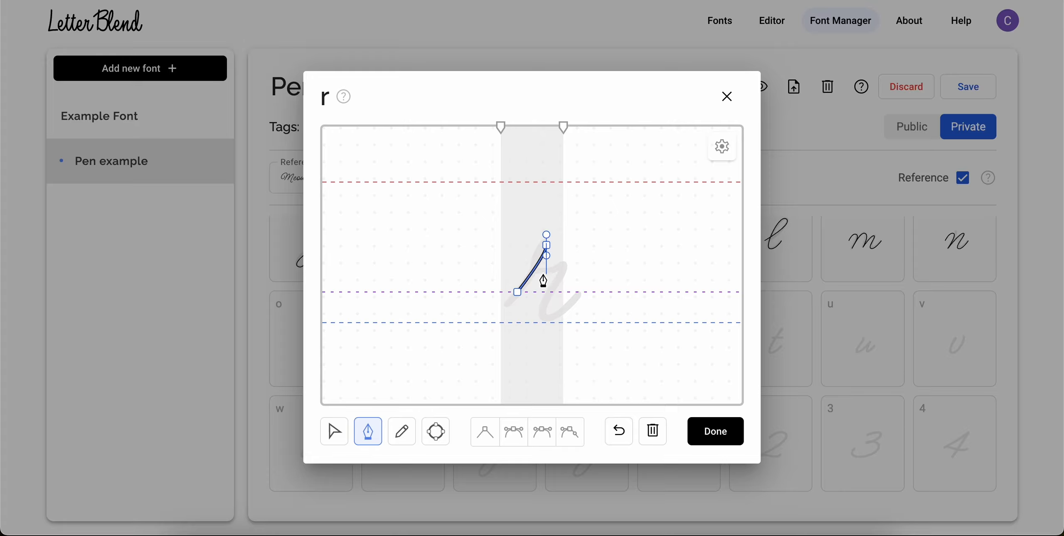
pyautogui.moveTo(542, 273); pyautogui.dragTo(563, 273)
pyautogui.click(567, 262)
pyautogui.moveTo(545, 322); pyautogui.dragTo(563, 322)
pyautogui.click(581, 293)
# Step: Fit r's width markers to the ends of its lead-in and exit strokes and finish the glyph
pyautogui.click(334, 432)
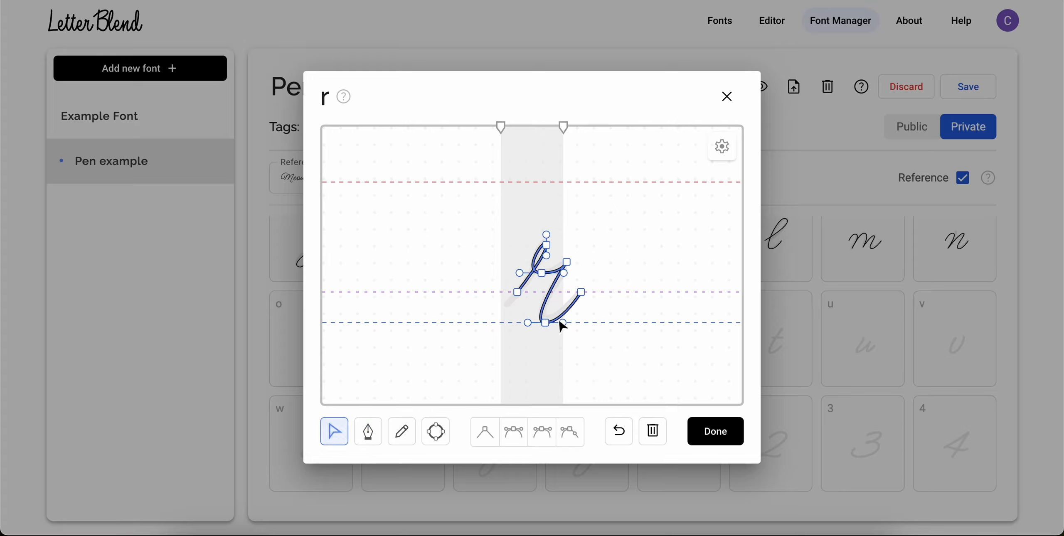
pyautogui.click(475, 306)
pyautogui.moveTo(500, 124); pyautogui.dragTo(579, 126)
pyautogui.click(523, 286)
pyautogui.click(518, 293)
pyautogui.click(542, 162)
pyautogui.click(715, 431)
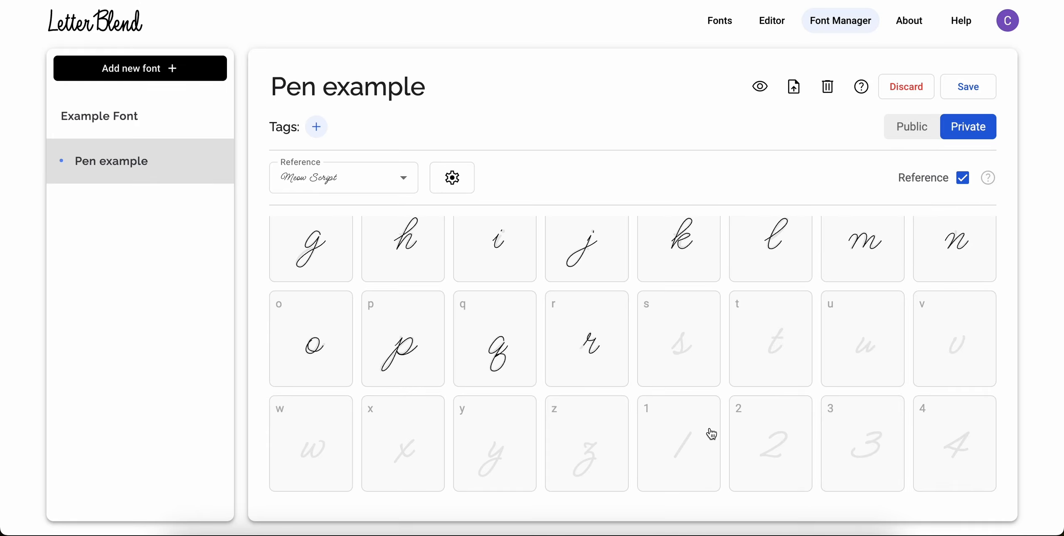
# Step: Open the s glyph and trace its lead-in, pointed top, downstroke and exit stroke to the middle guideline with the Pen tool
pyautogui.click(662, 372)
pyautogui.click(367, 435)
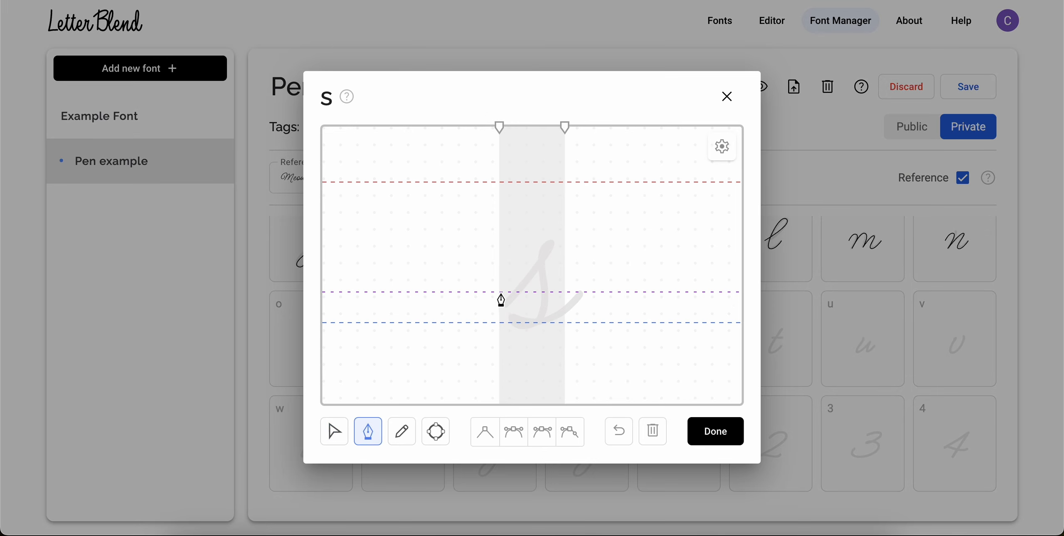
pyautogui.click(514, 293)
pyautogui.moveTo(551, 243); pyautogui.dragTo(544, 235)
pyautogui.moveTo(534, 323); pyautogui.dragTo(511, 326)
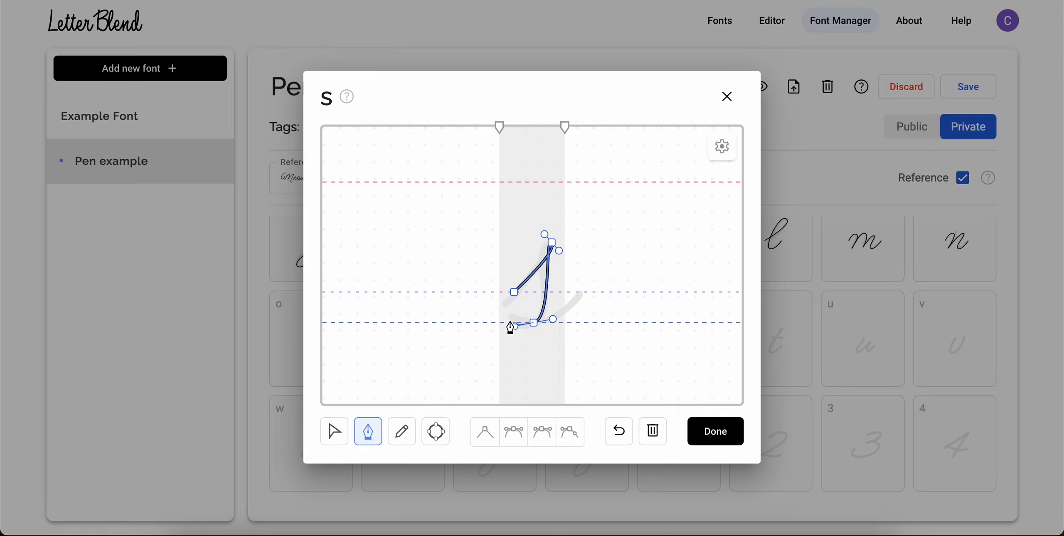
pyautogui.moveTo(580, 293); pyautogui.dragTo(602, 260)
# Step: Shift the base point of s outward, add another curve point and shape the base into a small loop joining the exit stroke
pyautogui.click(334, 432)
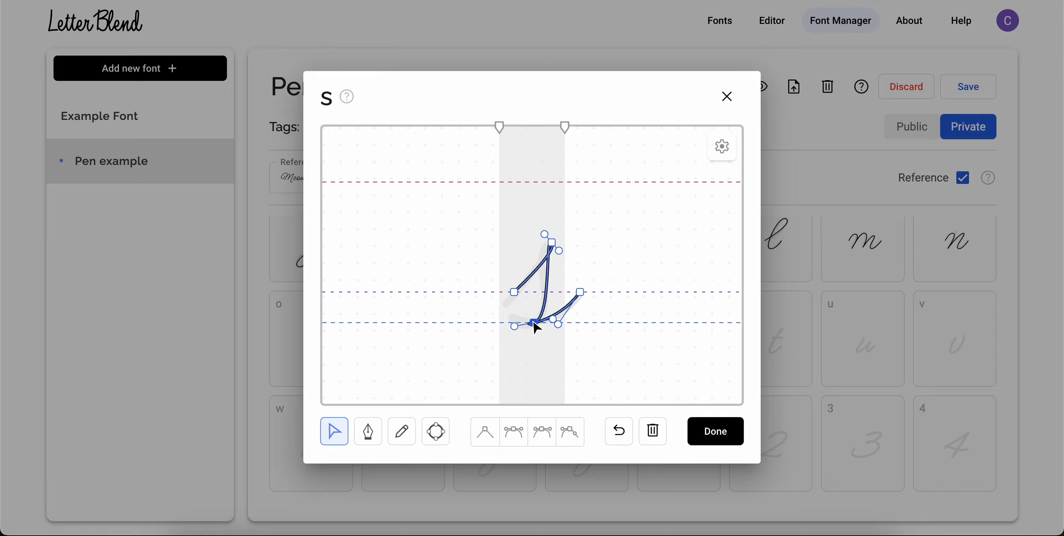
pyautogui.moveTo(533, 323); pyautogui.dragTo(552, 332)
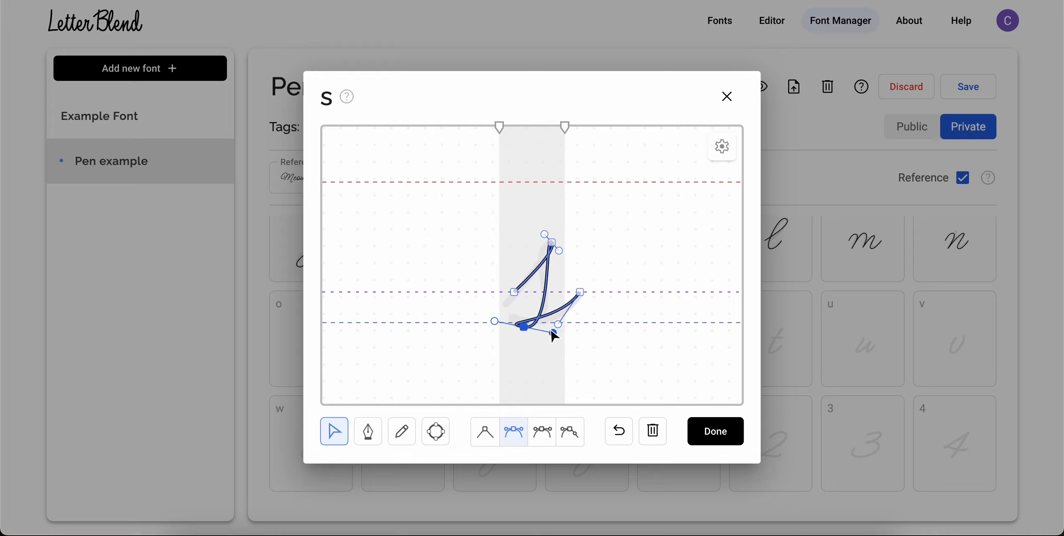
pyautogui.click(367, 432)
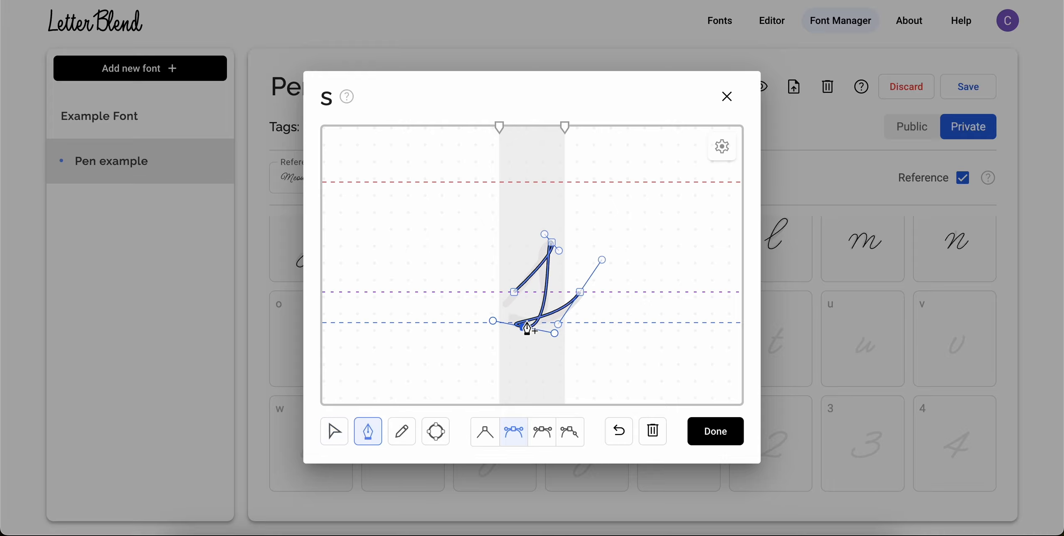
pyautogui.click(337, 435)
pyautogui.moveTo(532, 320); pyautogui.dragTo(543, 326)
pyautogui.click(569, 340)
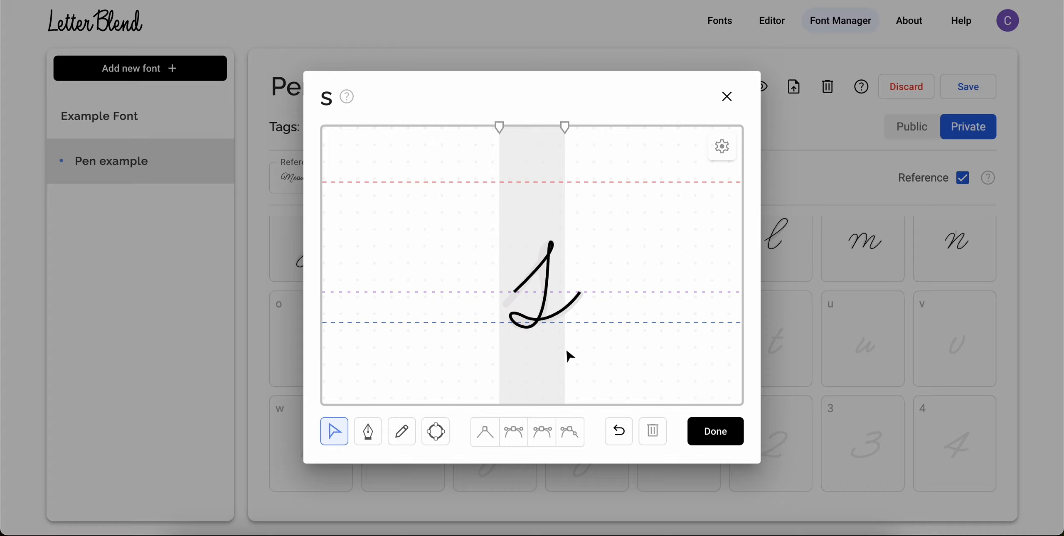
pyautogui.click(573, 308)
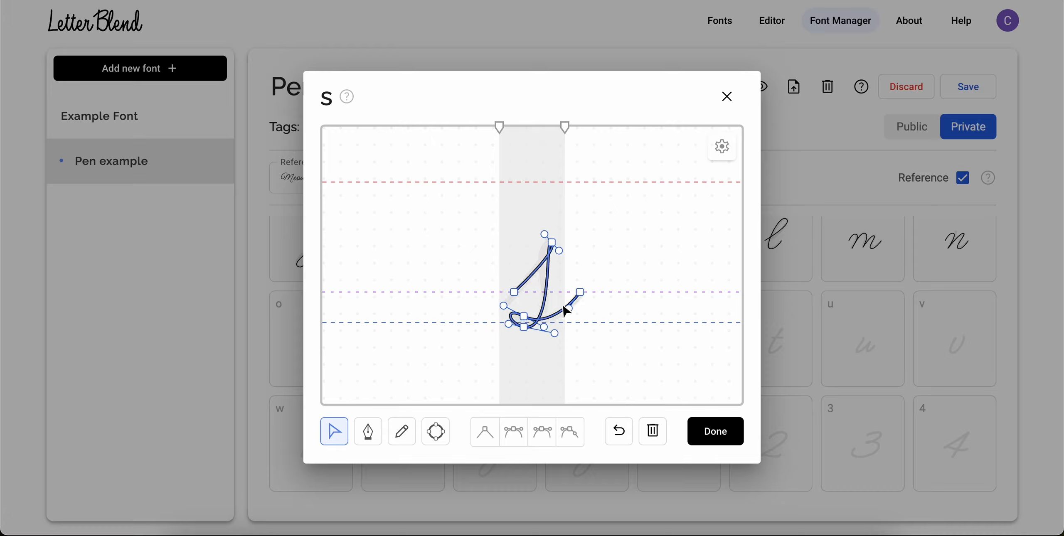
pyautogui.click(568, 310)
# Step: Fit s's width markers to the ends of its lead-in and exit strokes and finish the glyph
pyautogui.click(486, 281)
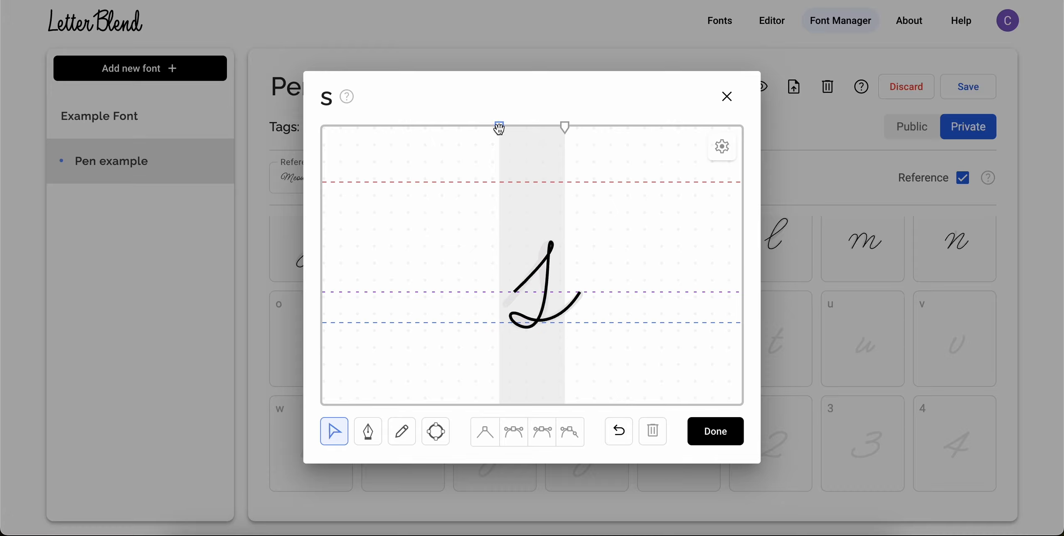
pyautogui.moveTo(500, 128); pyautogui.dragTo(577, 129)
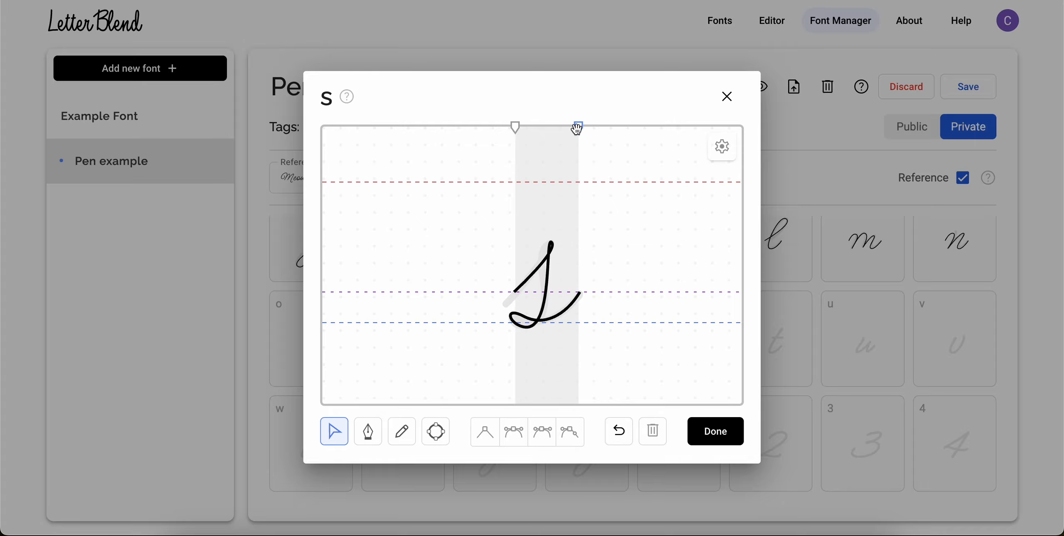
pyautogui.click(706, 432)
# Step: Open the t glyph and trace its lead-in, tall stem, curved base and exit stroke ending on the middle guideline with the Pen tool
pyautogui.click(753, 362)
pyautogui.click(369, 431)
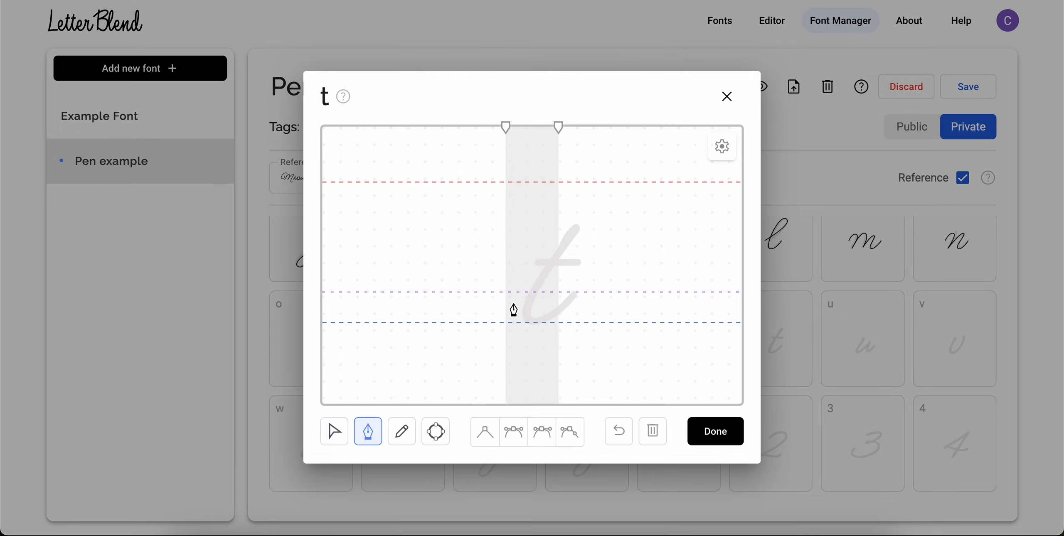
pyautogui.click(576, 224)
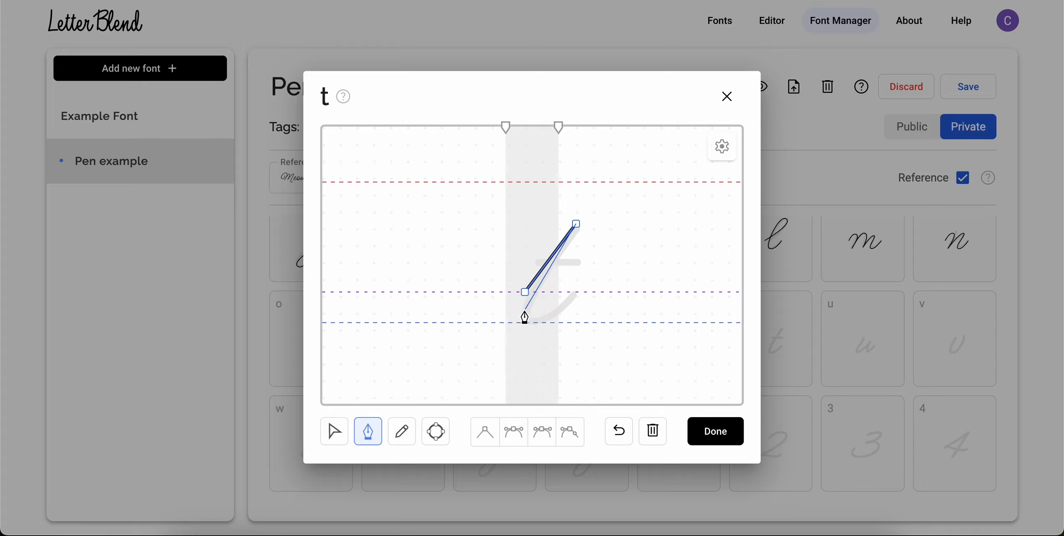
pyautogui.moveTo(531, 323); pyautogui.dragTo(554, 327)
pyautogui.click(577, 293)
pyautogui.click(334, 432)
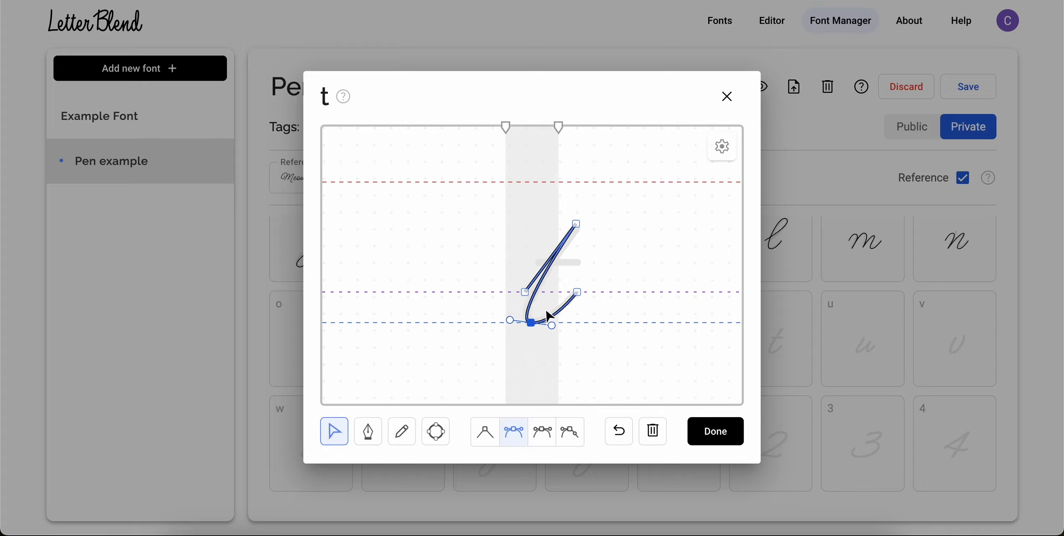
pyautogui.click(471, 333)
pyautogui.click(459, 340)
# Step: Draw t's straight horizontal crossbar through the stem as a separate stroke with the Pen tool
pyautogui.click(358, 437)
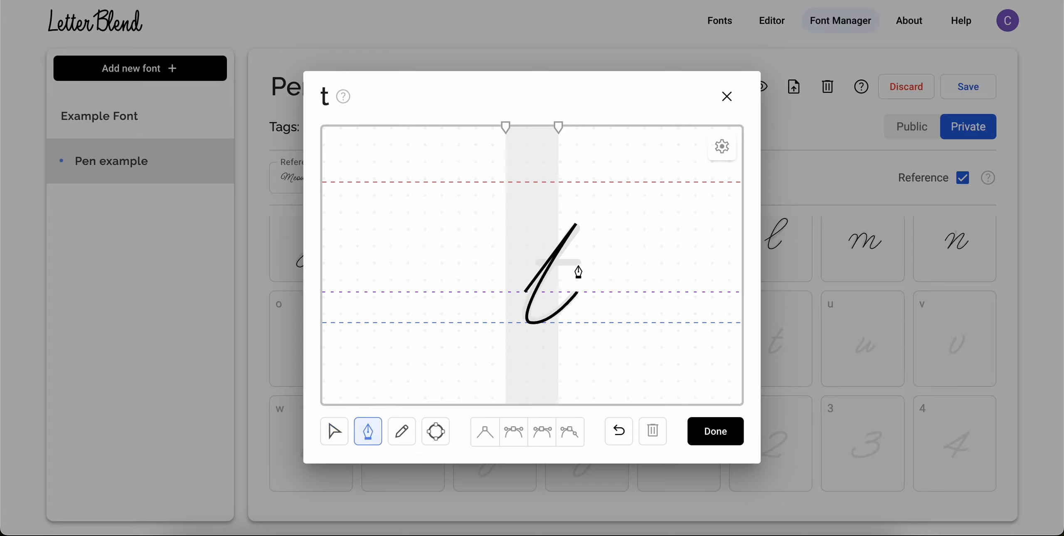
pyautogui.click(581, 264)
pyautogui.click(527, 264)
pyautogui.click(335, 432)
# Step: Move t's base point and lead-in start slightly outward to widen the curve at the base of the stem
pyautogui.click(533, 294)
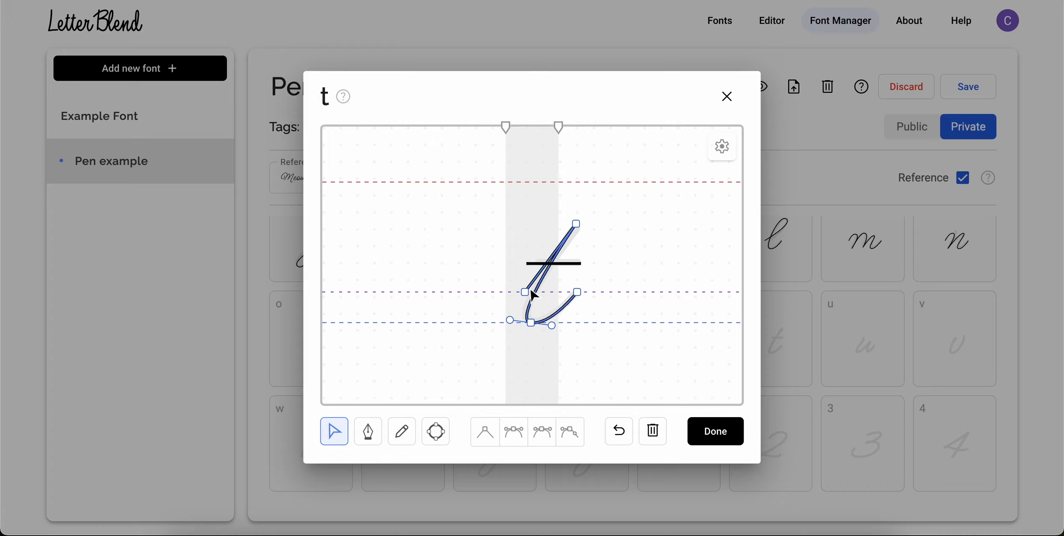
pyautogui.moveTo(531, 326); pyautogui.dragTo(548, 328)
pyautogui.click(524, 293)
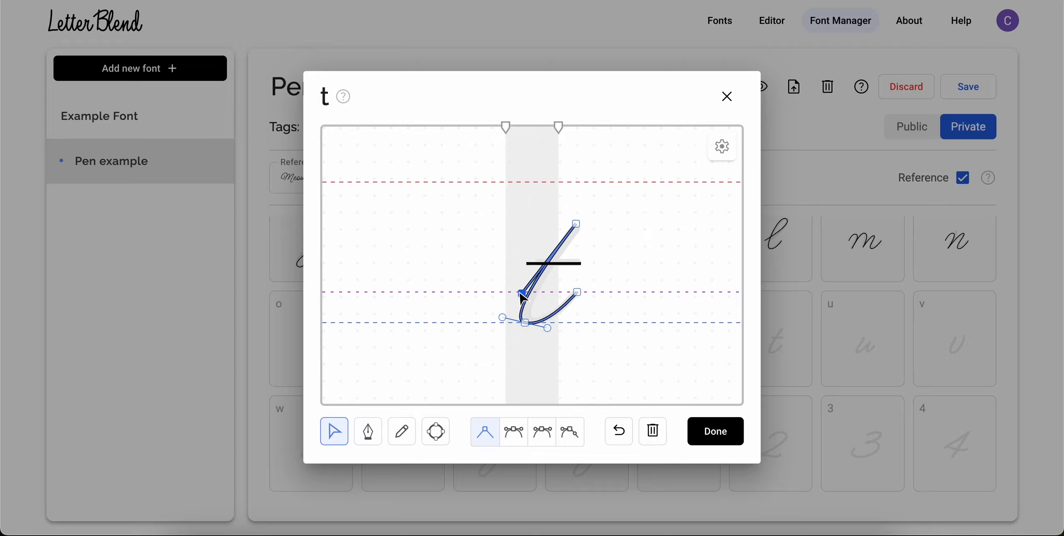
# Step: Fit t's width markers to its lead-in start and exit stroke end, and finish the glyph
pyautogui.click(498, 111)
pyautogui.moveTo(506, 126); pyautogui.dragTo(574, 128)
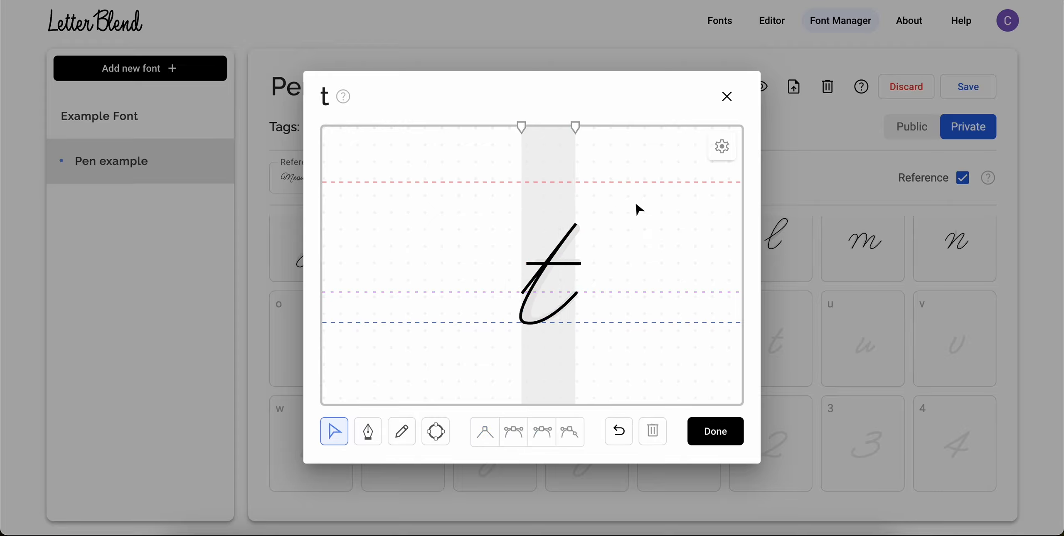
pyautogui.click(717, 437)
# Step: Open the u glyph and trace its lead-in, two curved downstrokes and exit stroke to the middle guideline with the Pen tool
pyautogui.click(863, 340)
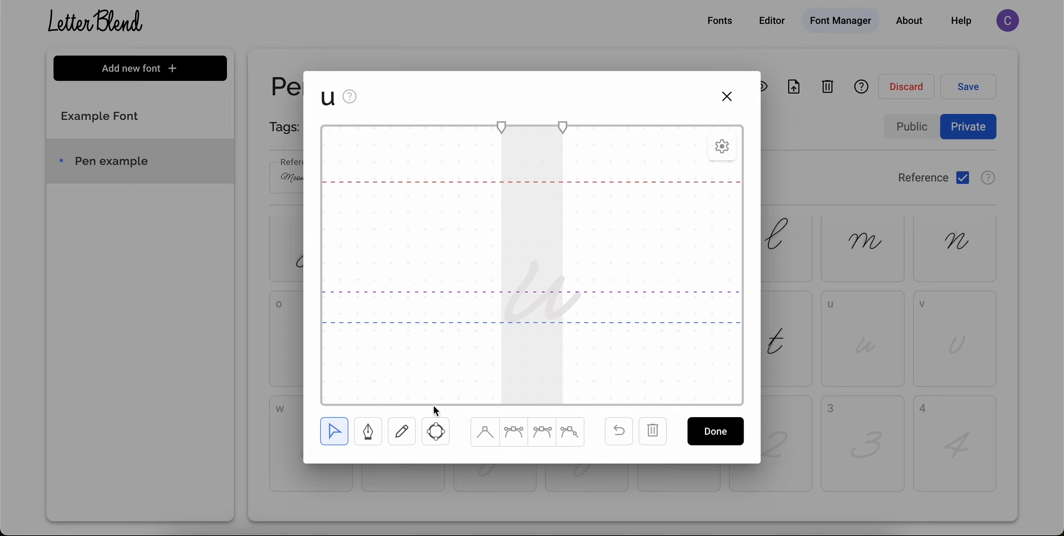
pyautogui.click(368, 432)
pyautogui.click(500, 292)
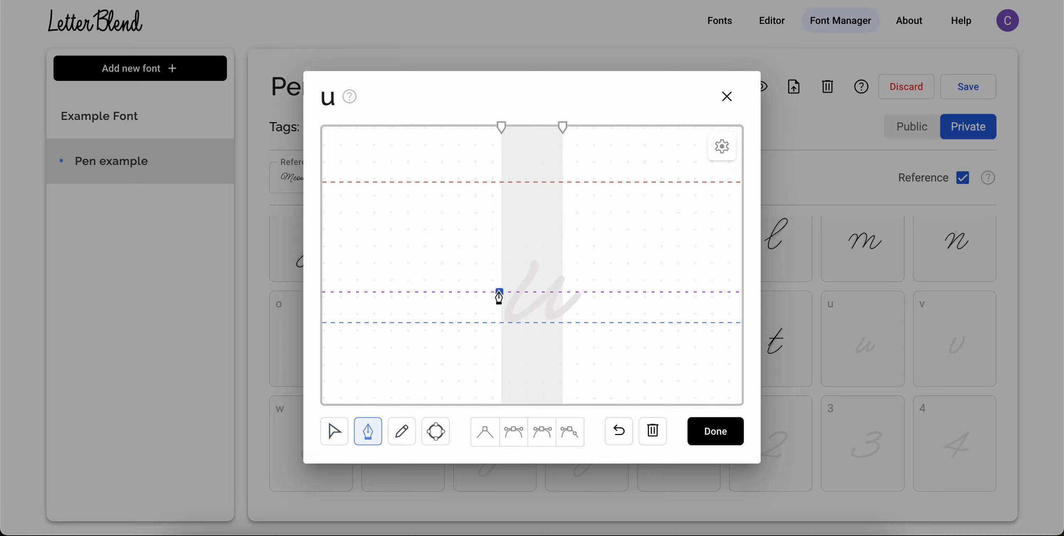
pyautogui.moveTo(530, 258); pyautogui.dragTo(540, 262)
pyautogui.moveTo(508, 322); pyautogui.dragTo(561, 320)
pyautogui.click(563, 277)
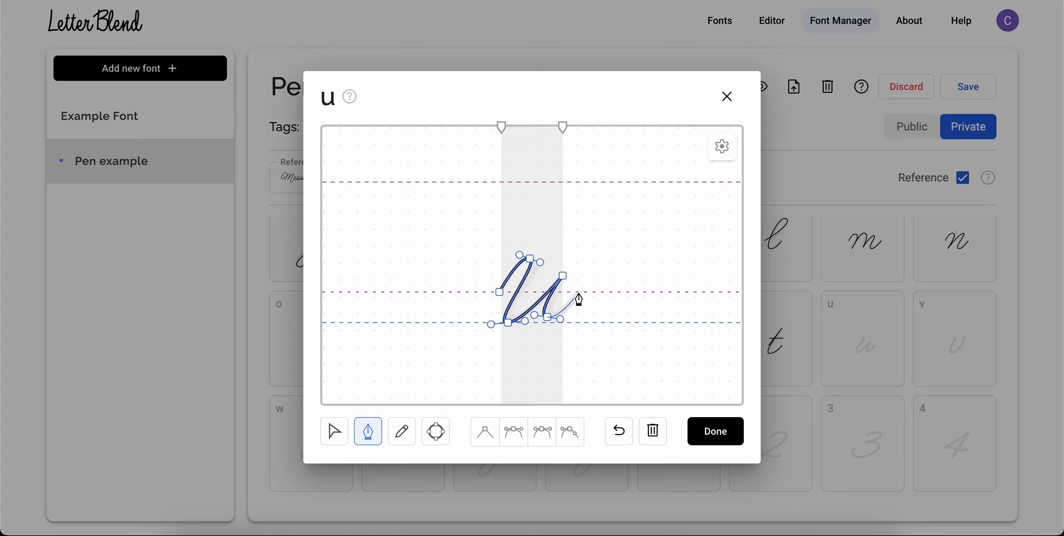
# Step: Fit u's width markers to the ends of its lead-in and exit strokes and finish the glyph
pyautogui.click(332, 420)
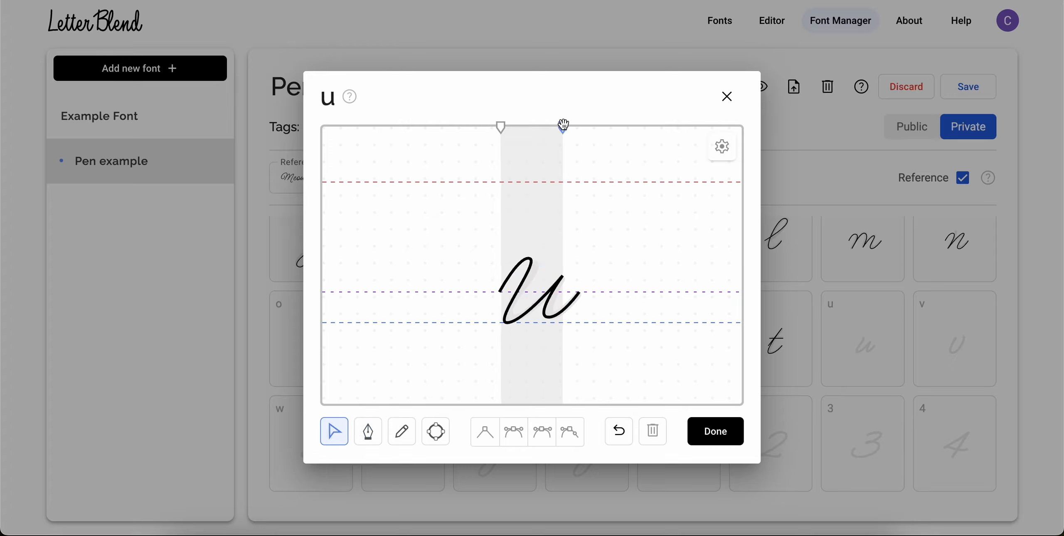
pyautogui.moveTo(564, 124); pyautogui.dragTo(577, 125)
pyautogui.click(711, 430)
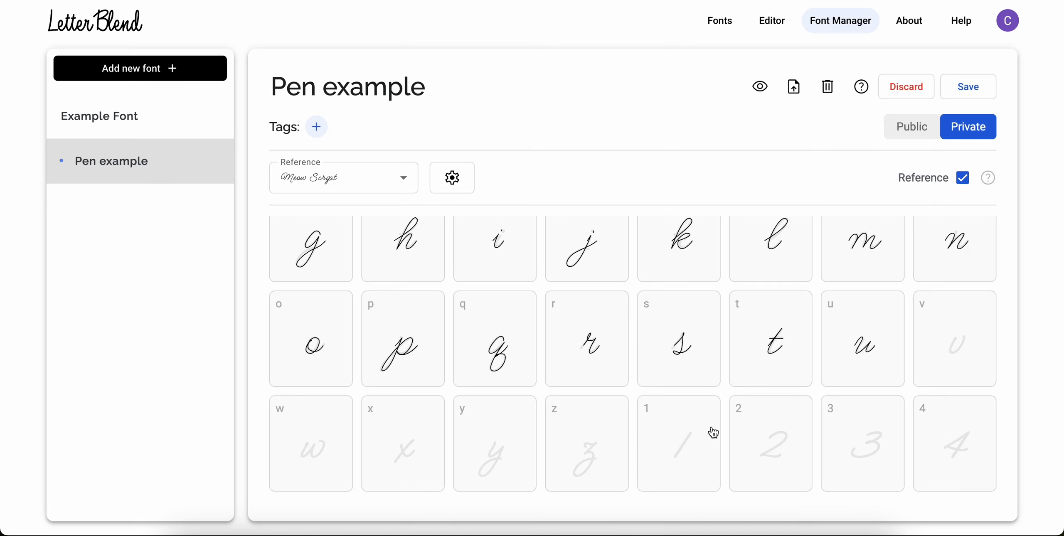
# Step: Open the v glyph and trace its lead-in, rounded top, curved base and rising final stroke with the Pen tool
pyautogui.click(917, 333)
pyautogui.click(368, 432)
pyautogui.click(499, 289)
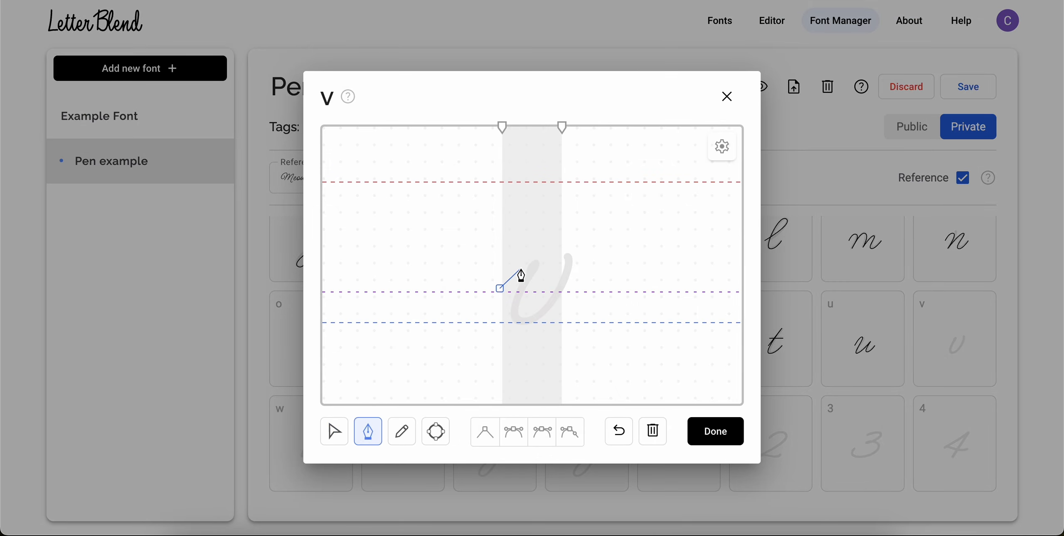
pyautogui.moveTo(527, 261); pyautogui.dragTo(538, 264)
pyautogui.moveTo(518, 323); pyautogui.dragTo(539, 325)
pyautogui.moveTo(567, 255); pyautogui.dragTo(555, 241)
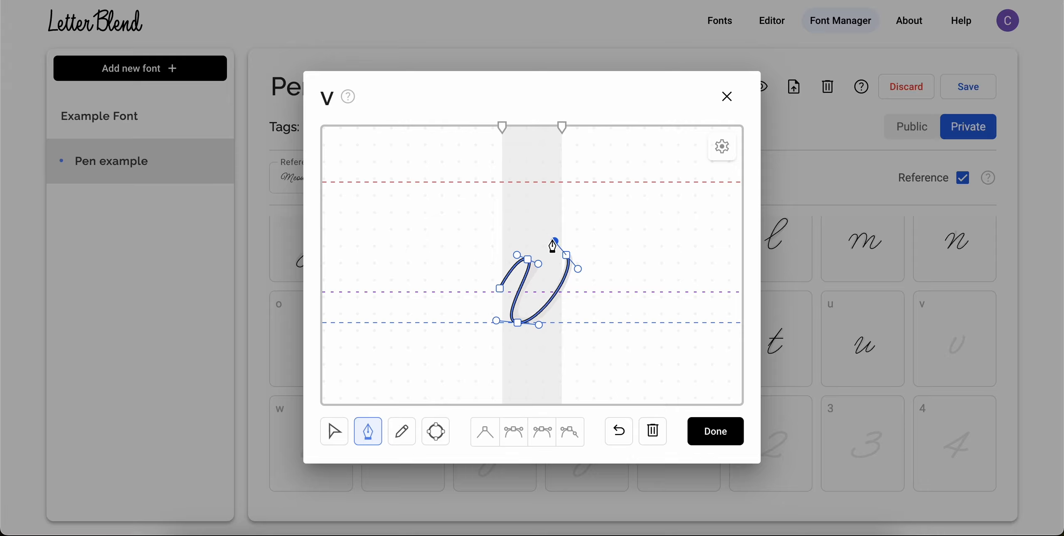
pyautogui.click(336, 431)
# Step: Set v's width markers at its lead-in start and slightly beyond its final stroke, and finish the glyph
pyautogui.click(589, 323)
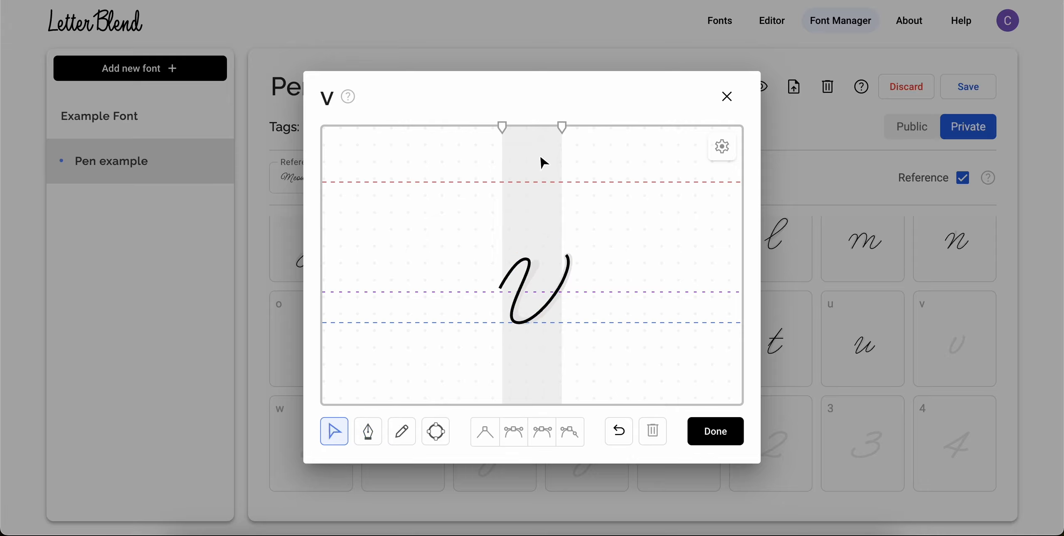
pyautogui.moveTo(502, 123); pyautogui.dragTo(497, 123)
pyautogui.moveTo(562, 125); pyautogui.dragTo(578, 125)
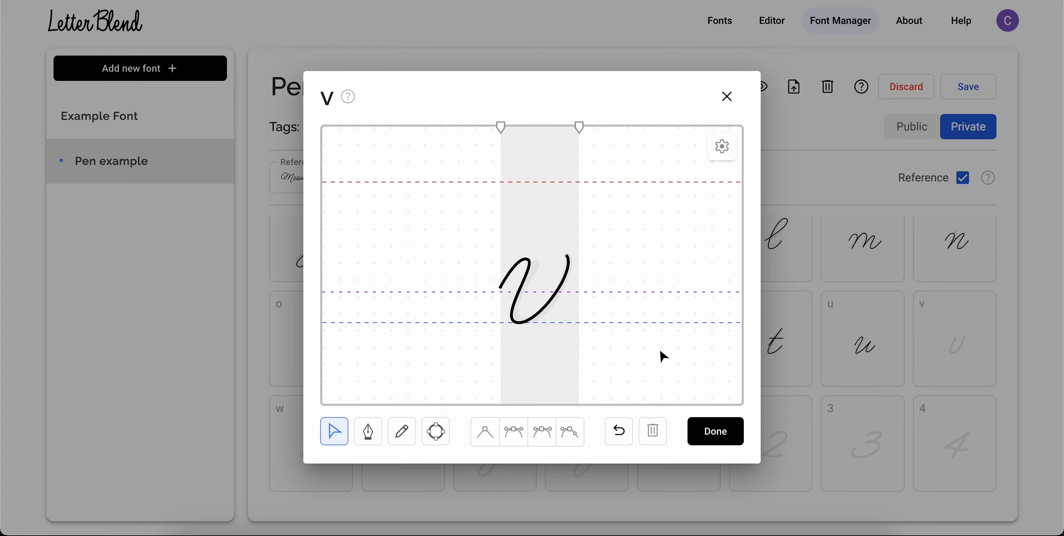
pyautogui.click(693, 441)
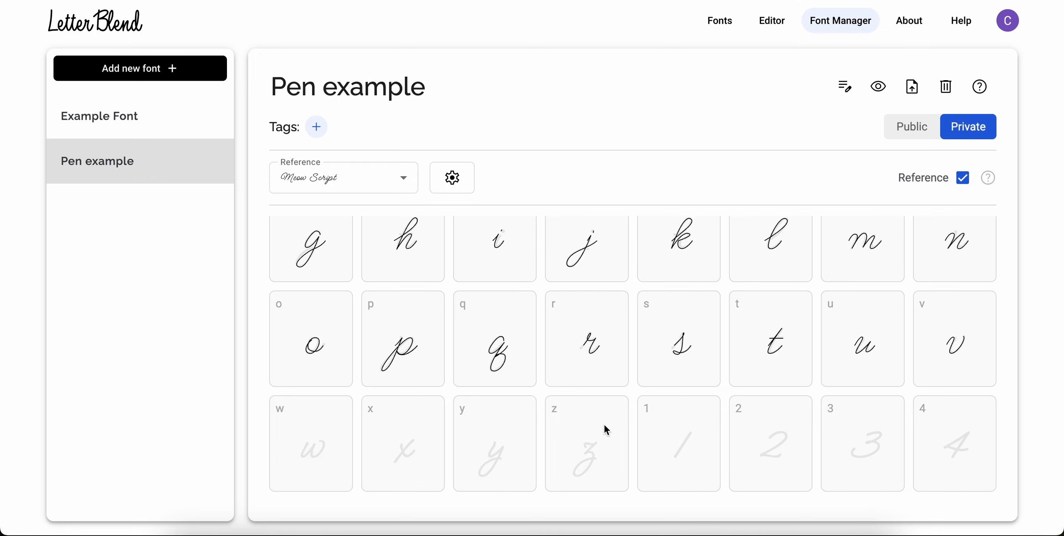
# Step: Open the w glyph and trace its lead-in, two curved bowls, pointed middle peak and rounded final top with the Pen tool
pyautogui.click(318, 432)
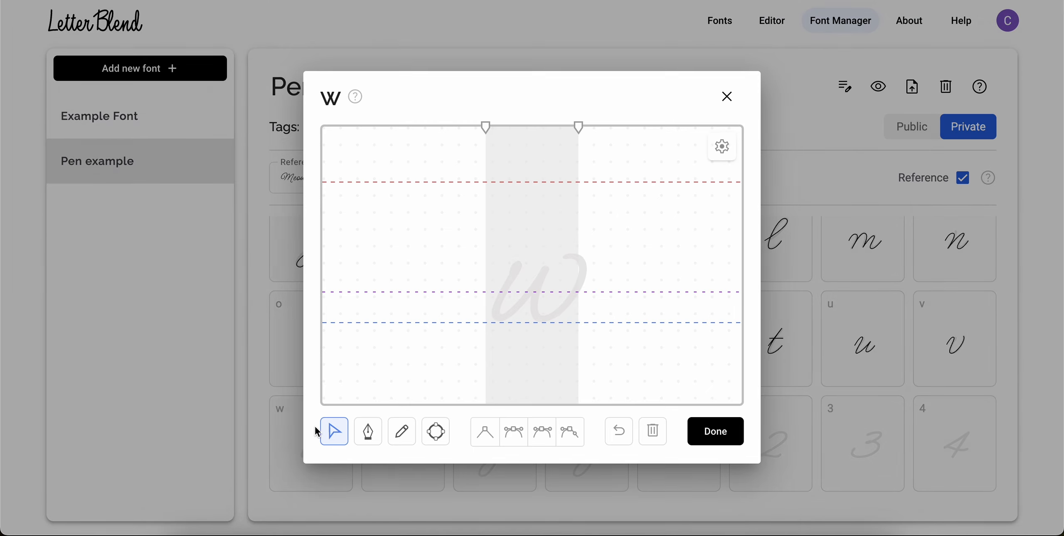
pyautogui.click(368, 432)
pyautogui.click(481, 291)
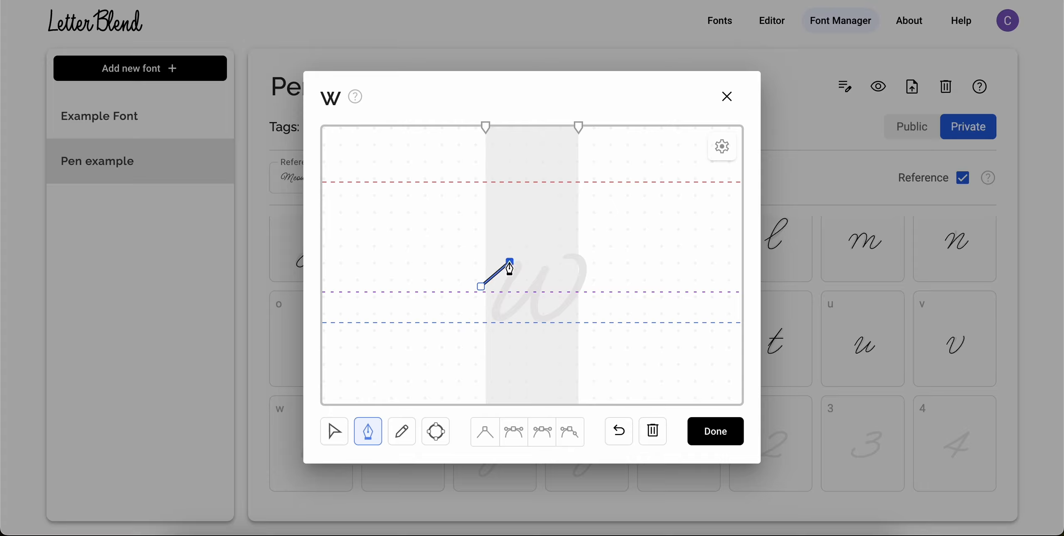
pyautogui.moveTo(510, 262); pyautogui.dragTo(522, 266)
pyautogui.moveTo(496, 318); pyautogui.dragTo(564, 317)
pyautogui.click(548, 266)
pyautogui.moveTo(569, 257); pyautogui.dragTo(526, 255)
# Step: Continue w's stroke from its final top with a curved exit stroke ending on the middle guideline using the Pen tool
pyautogui.click(335, 432)
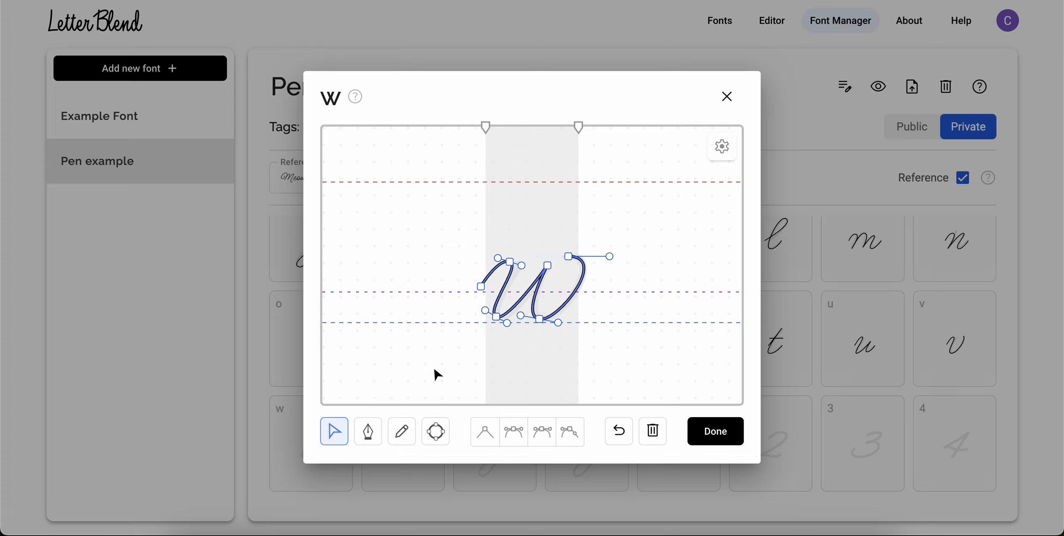
pyautogui.click(569, 257)
pyautogui.click(368, 431)
pyautogui.click(601, 293)
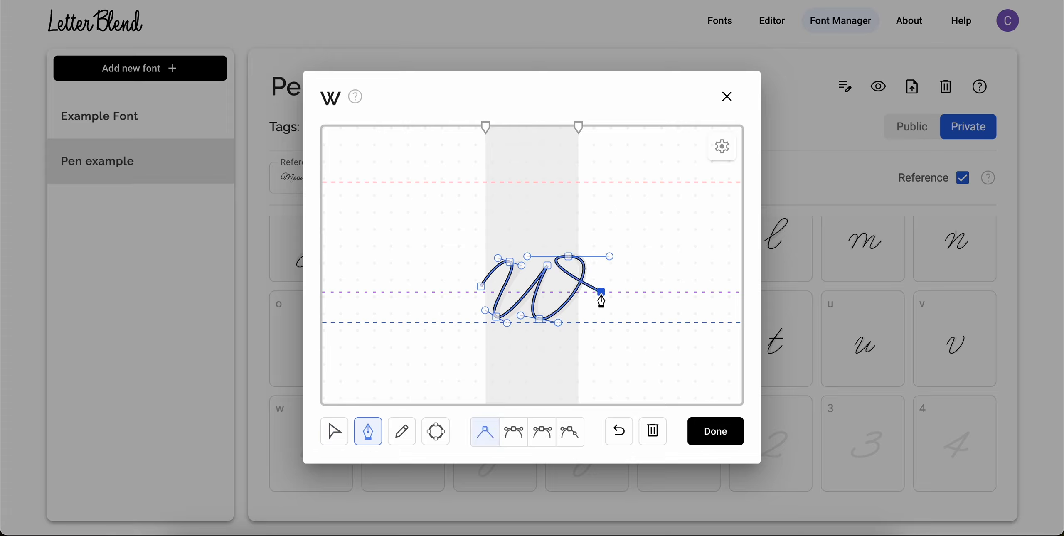
pyautogui.moveTo(602, 296)
pyautogui.mouseDown()
pyautogui.moveTo(629, 273)
pyautogui.moveTo(566, 319)
pyautogui.mouseUp()
# Step: Adjust the points and handles of w's final loop and exit stroke to narrow the loop and smooth the exit curve
pyautogui.click(335, 432)
pyautogui.click(602, 292)
pyautogui.moveTo(530, 255); pyautogui.dragTo(542, 256)
pyautogui.moveTo(568, 256); pyautogui.dragTo(572, 255)
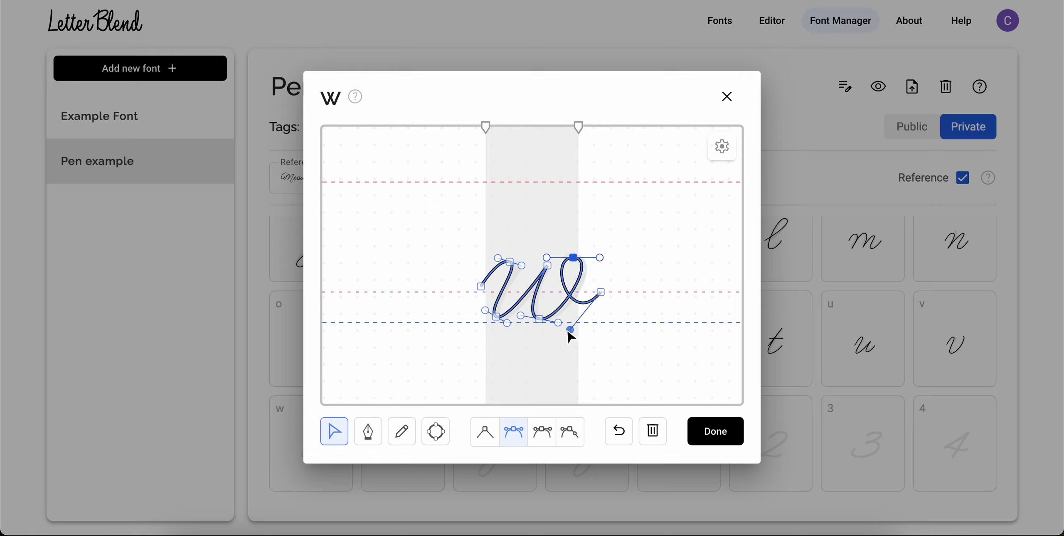
pyautogui.moveTo(568, 331); pyautogui.dragTo(568, 334)
pyautogui.moveTo(601, 292); pyautogui.dragTo(596, 293)
pyautogui.click(604, 271)
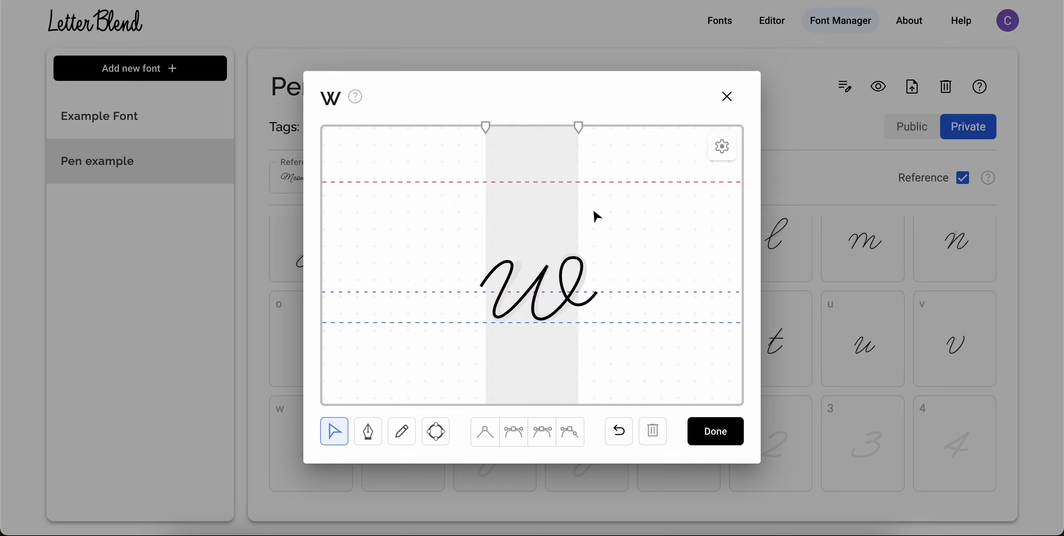
# Step: Lower the start point of w's lead-in stroke onto the middle guideline
pyautogui.click(491, 278)
pyautogui.click(483, 292)
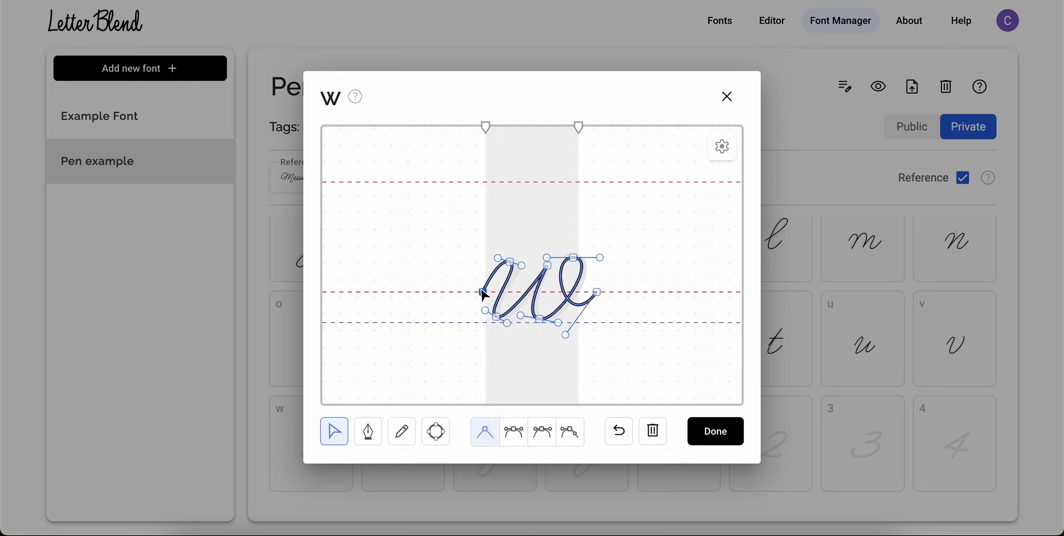
pyautogui.click(478, 202)
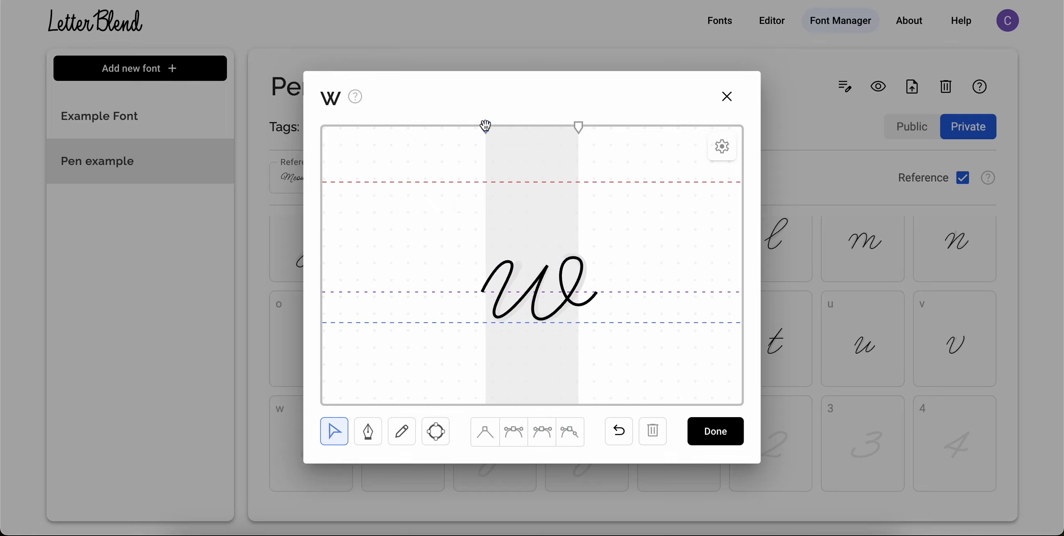
# Step: Fit w's width markers to its lead-in and exit ends, finish the glyph and save the font
pyautogui.moveTo(485, 125); pyautogui.dragTo(482, 125)
pyautogui.moveTo(580, 131); pyautogui.dragTo(592, 123)
pyautogui.click(715, 432)
pyautogui.click(967, 93)
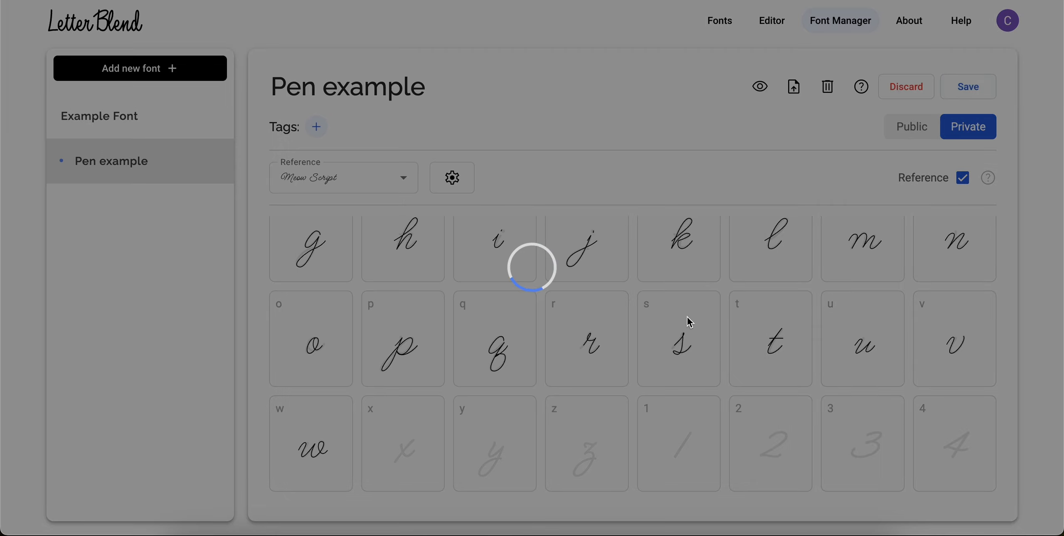
# Step: Trace x's curved stroke with the Pen tool, starting and ending on the middle guideline, and shift its top point slightly right
pyautogui.scroll(-3, 446, 427)
pyautogui.click(415, 353)
pyautogui.click(369, 431)
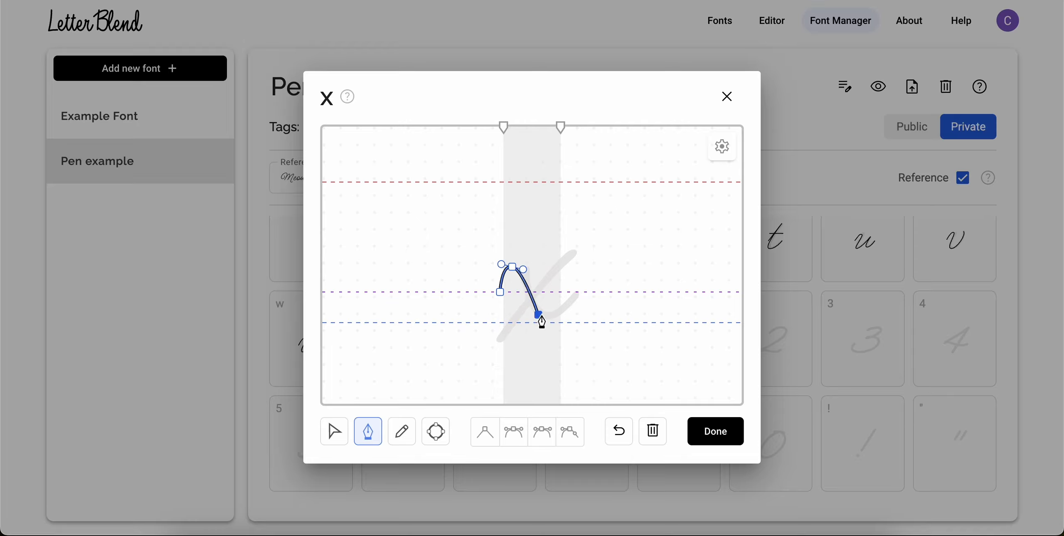
pyautogui.moveTo(539, 315); pyautogui.dragTo(566, 322)
pyautogui.click(577, 293)
pyautogui.click(334, 432)
pyautogui.moveTo(512, 268); pyautogui.dragTo(518, 266)
pyautogui.click(446, 357)
# Step: Draw x's diagonal cross stroke from upper right to lower left, fit the width markers to the letter's ends and finish the glyph
pyautogui.click(369, 432)
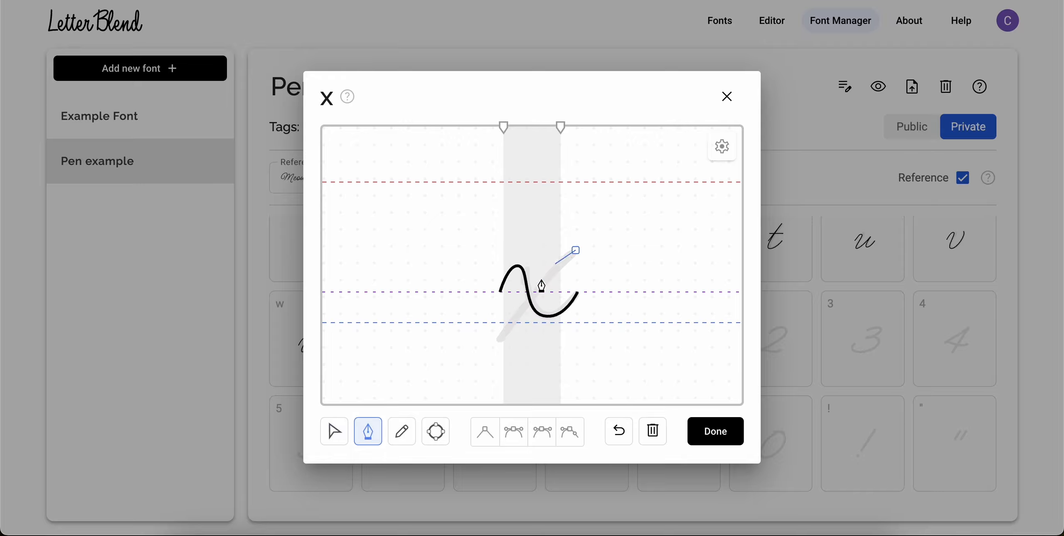
pyautogui.click(498, 341)
pyautogui.click(335, 432)
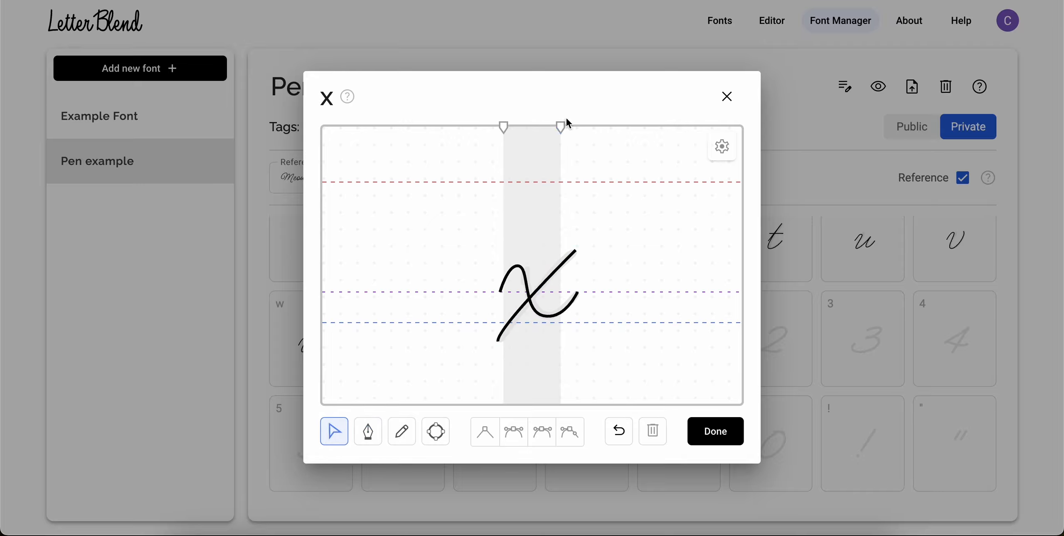
pyautogui.moveTo(561, 127); pyautogui.dragTo(576, 127)
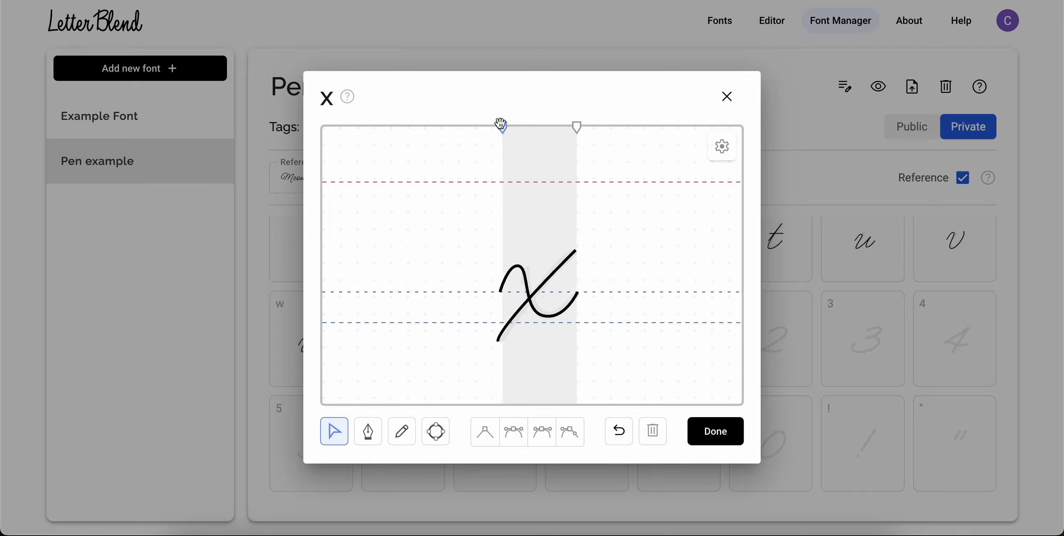
pyautogui.moveTo(501, 124); pyautogui.dragTo(499, 124)
pyautogui.click(698, 431)
# Step: Trace y with the Pen tool from its lead-in on the middle guideline through the bowl and down into the curved descender
pyautogui.click(508, 363)
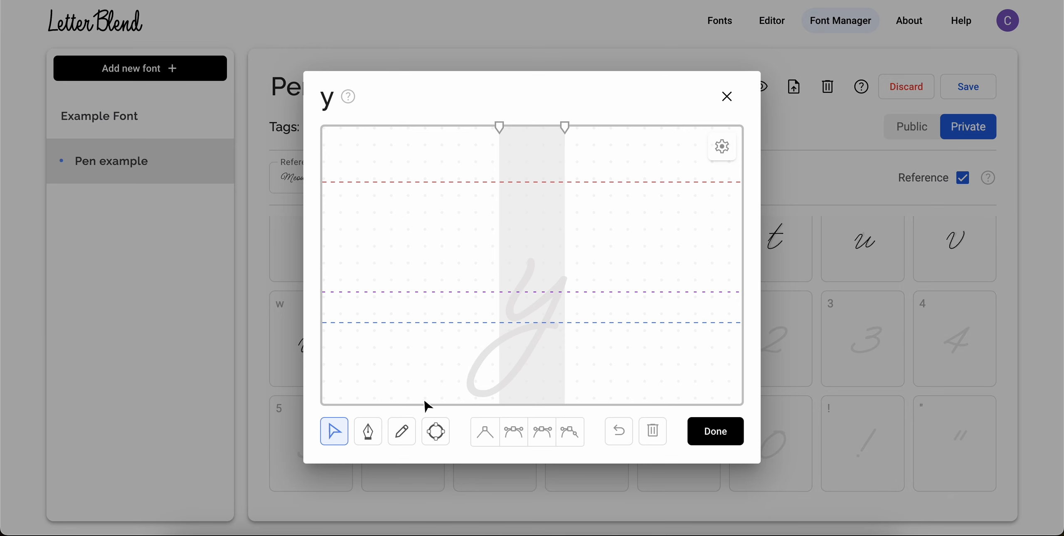
pyautogui.press('p')
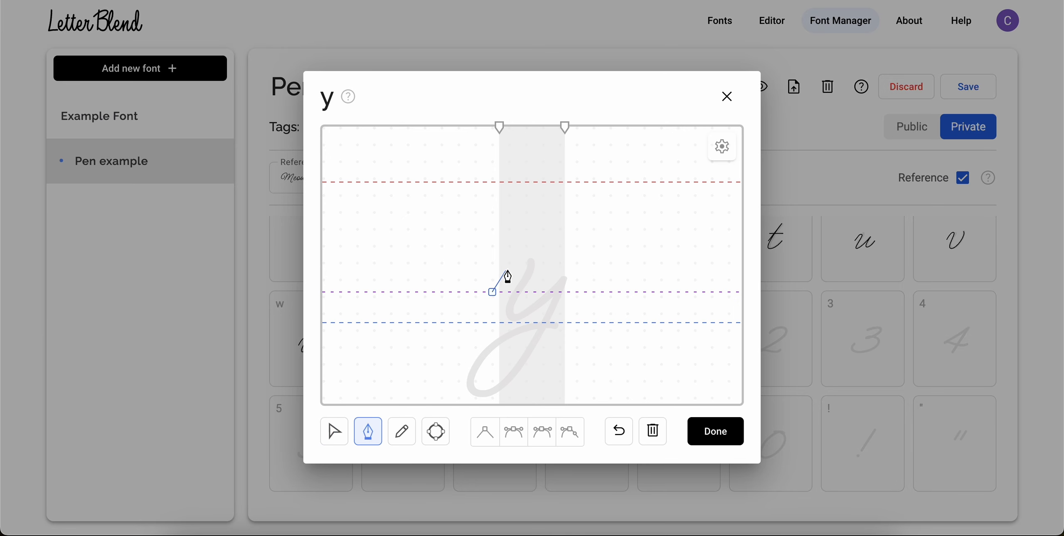
pyautogui.moveTo(521, 254); pyautogui.dragTo(530, 258)
pyautogui.moveTo(510, 315); pyautogui.dragTo(523, 322)
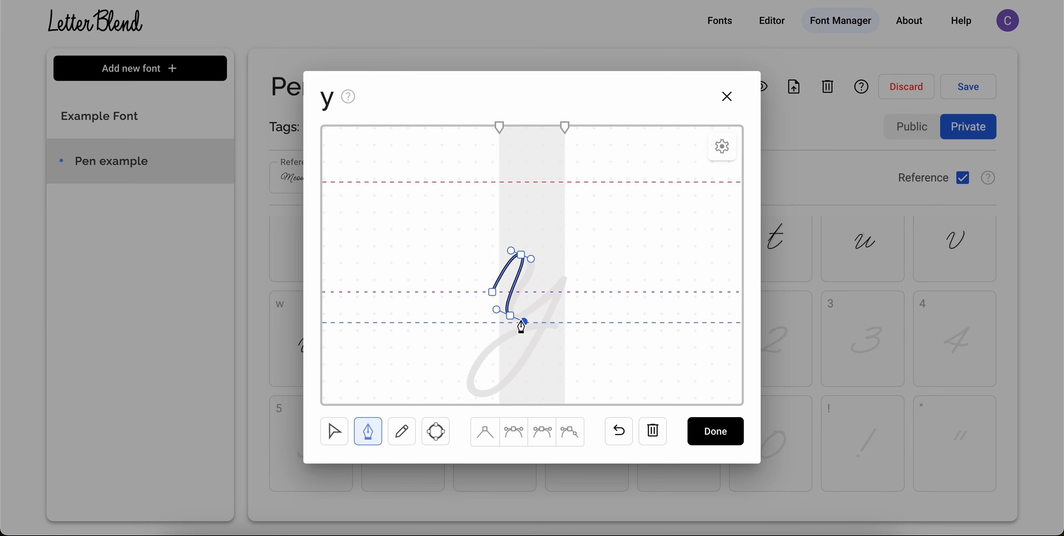
pyautogui.click(565, 275)
pyautogui.moveTo(479, 393); pyautogui.dragTo(446, 385)
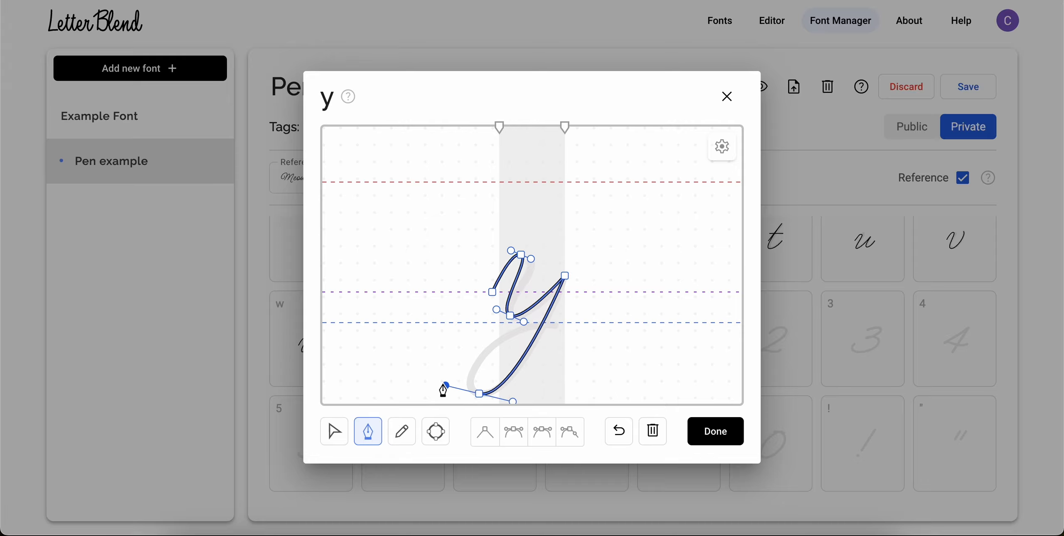
# Step: Close y's descender loop with an exit stroke ending on the middle guideline, adding a point that widens the loop's left side
pyautogui.moveTo(556, 323); pyautogui.dragTo(498, 343)
pyautogui.click(334, 432)
pyautogui.click(556, 323)
pyautogui.click(369, 440)
pyautogui.click(510, 353)
pyautogui.click(335, 433)
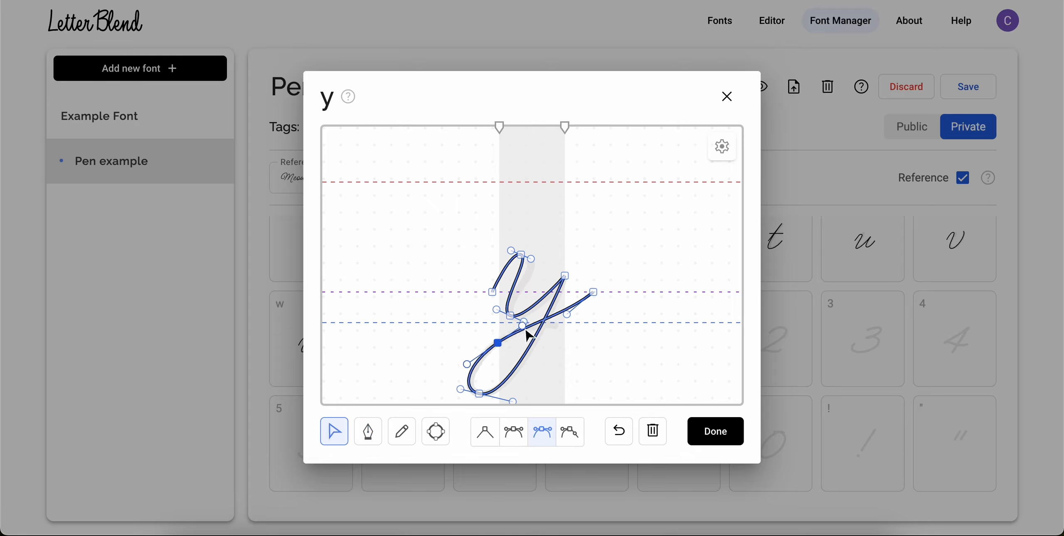
# Step: Reshape y's exit stroke by adjusting its handles and moving its end slightly left along the middle guideline
pyautogui.click(558, 341)
pyautogui.click(587, 298)
pyautogui.moveTo(592, 292); pyautogui.dragTo(521, 334)
pyautogui.click(559, 349)
pyautogui.click(603, 284)
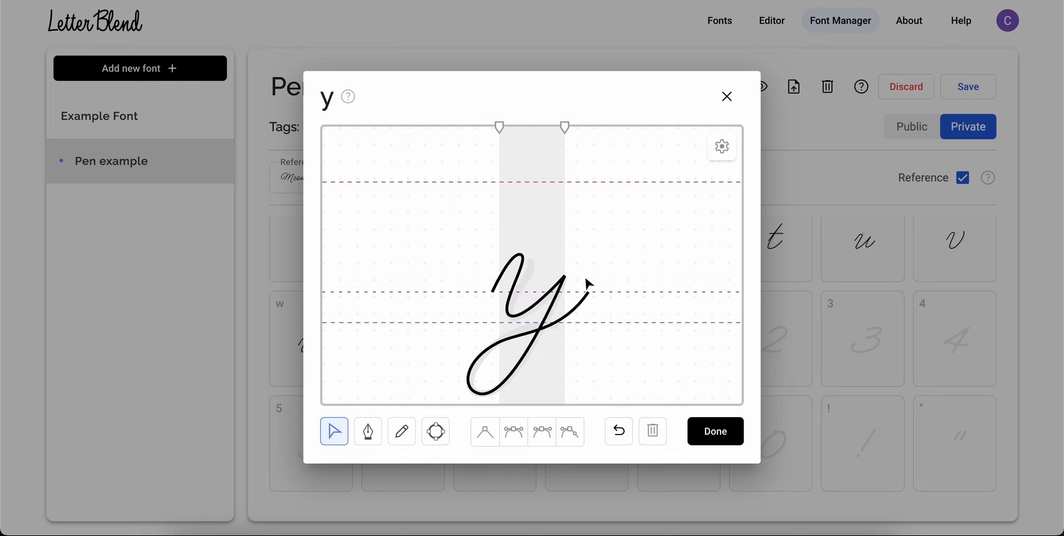
# Step: Lower the top point of y's lead-in arch
pyautogui.click(518, 263)
pyautogui.click(520, 262)
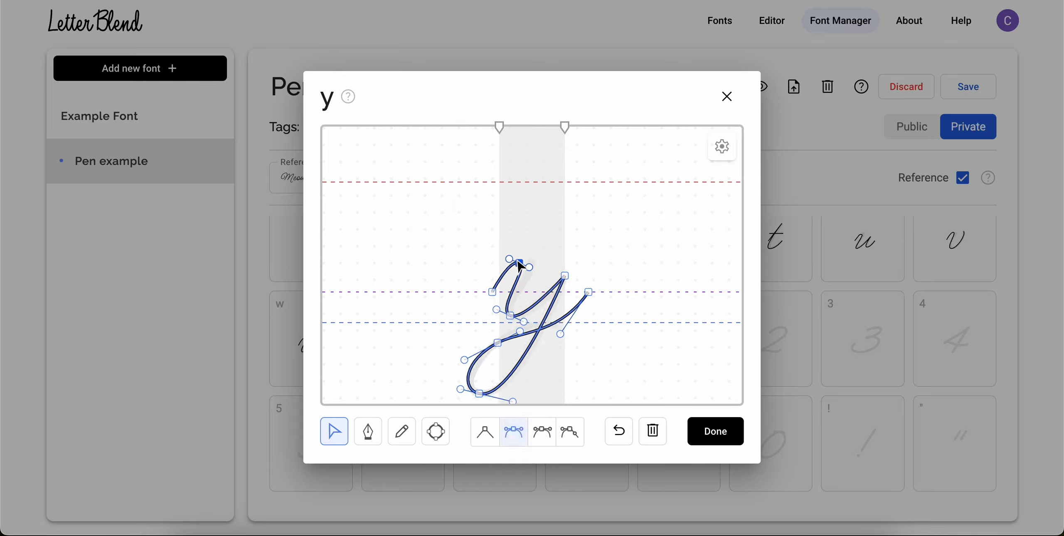
pyautogui.moveTo(517, 263); pyautogui.dragTo(518, 266)
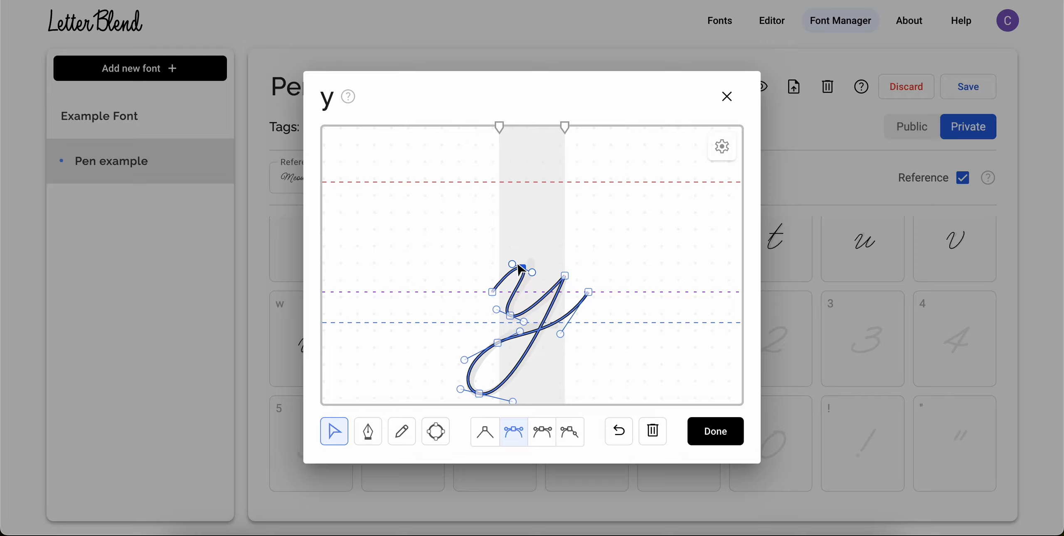
pyautogui.click(539, 266)
# Step: Fit y's width markers to its lead-in start and exit end and finish the glyph
pyautogui.moveTo(500, 128); pyautogui.dragTo(494, 137)
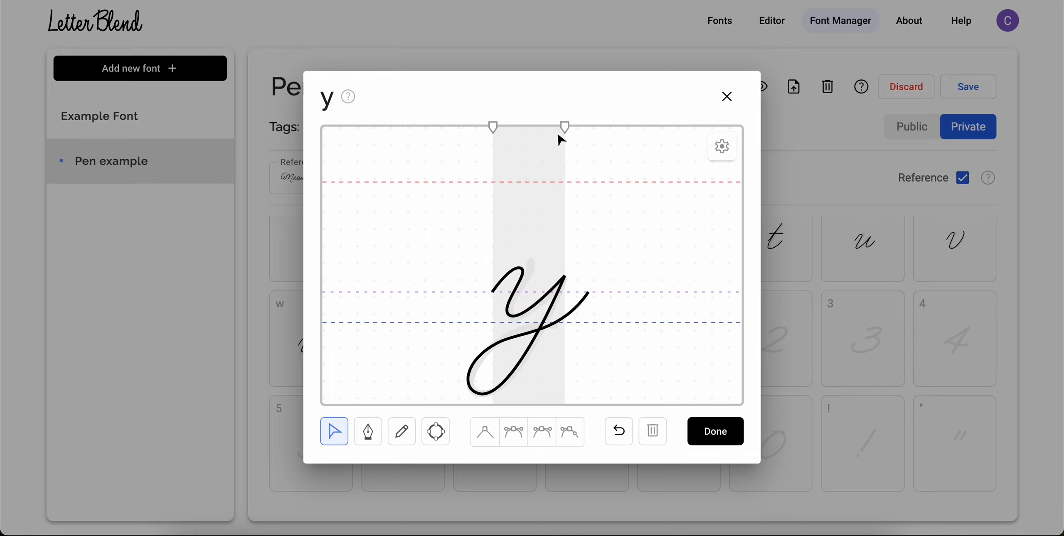
pyautogui.moveTo(564, 129); pyautogui.dragTo(586, 127)
pyautogui.click(705, 437)
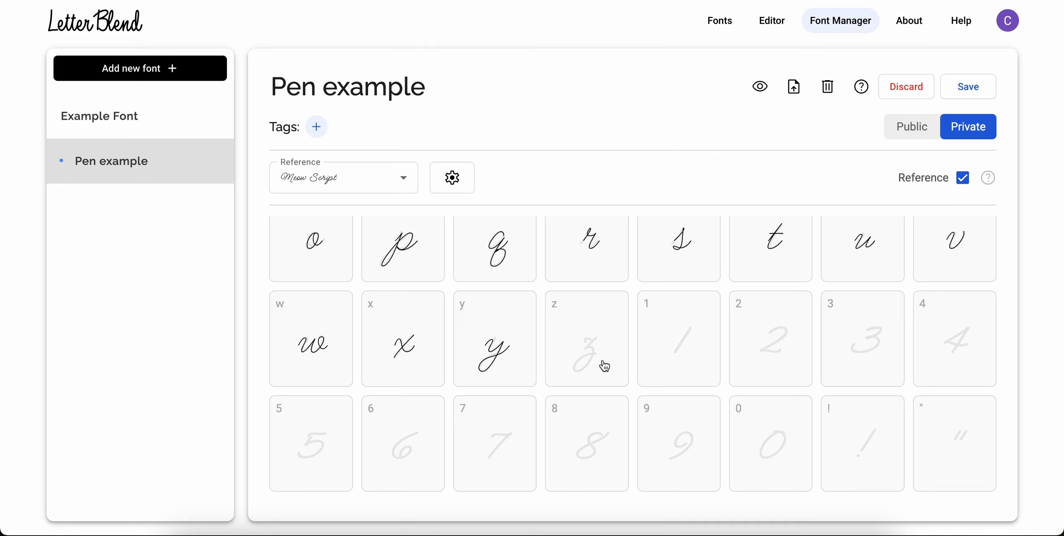
# Step: Trace z with the Pen tool from a lead-in on the middle guideline through its descender loop to an exit on the same guideline
pyautogui.click(605, 366)
pyautogui.click(368, 432)
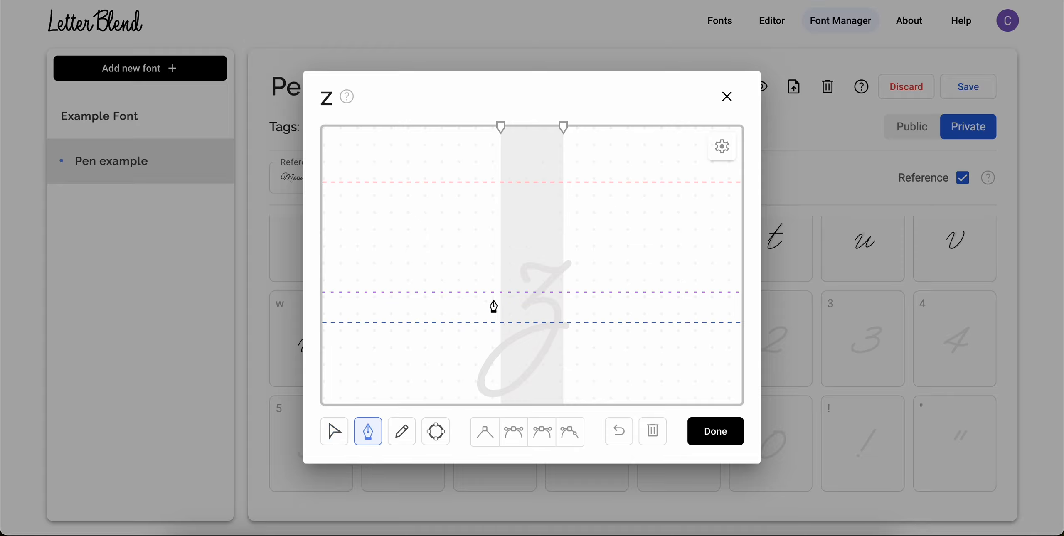
pyautogui.moveTo(524, 264); pyautogui.dragTo(533, 270)
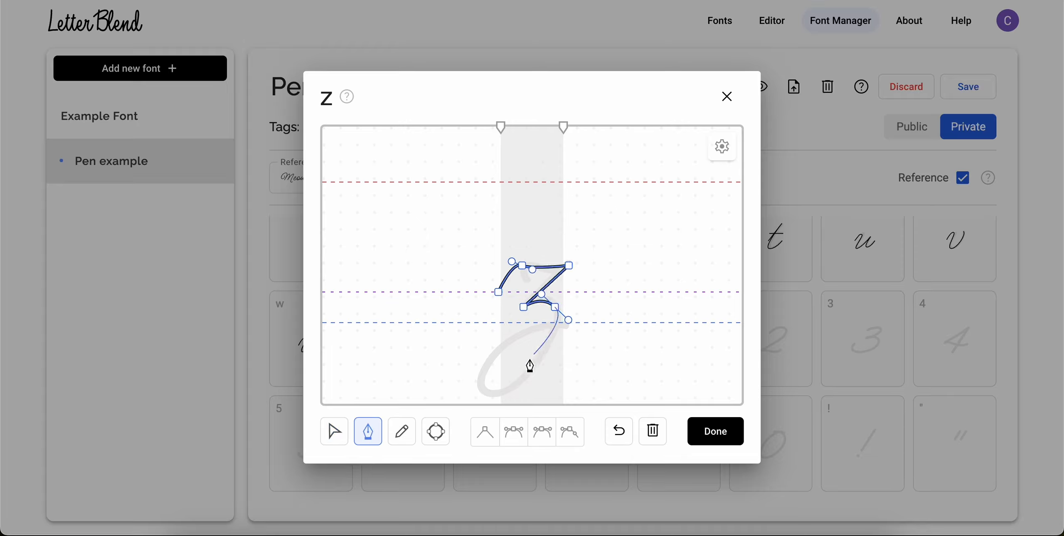
pyautogui.moveTo(493, 394); pyautogui.dragTo(461, 393)
pyautogui.click(597, 291)
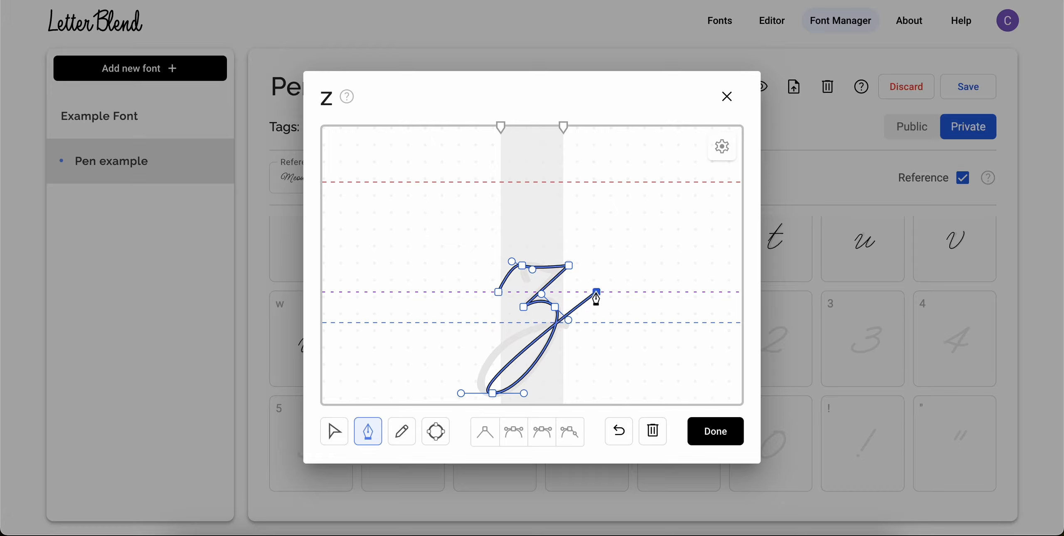
pyautogui.moveTo(596, 292); pyautogui.dragTo(631, 286)
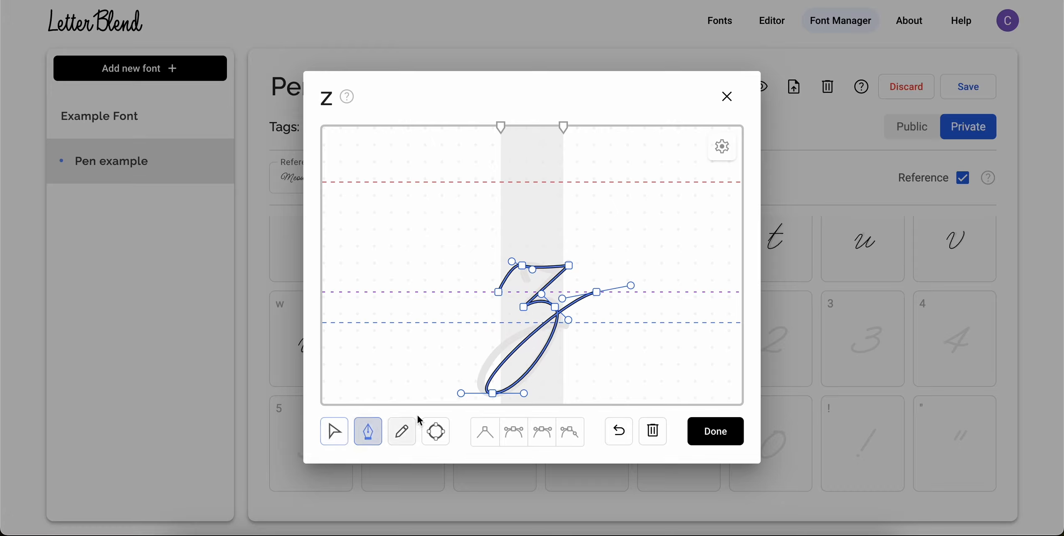
# Step: Add a point on z's descender loop to widen its left side, and pull the exit end left with a steeper curve
pyautogui.click(334, 431)
pyautogui.moveTo(516, 349); pyautogui.dragTo(498, 350)
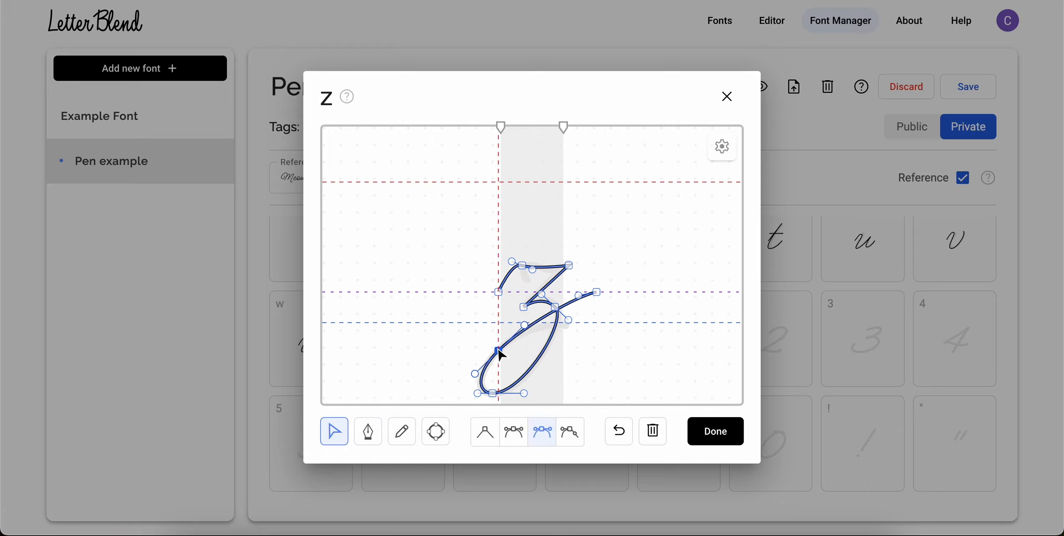
pyautogui.moveTo(578, 296)
pyautogui.mouseDown()
pyautogui.moveTo(574, 323)
pyautogui.moveTo(585, 291)
pyautogui.mouseUp()
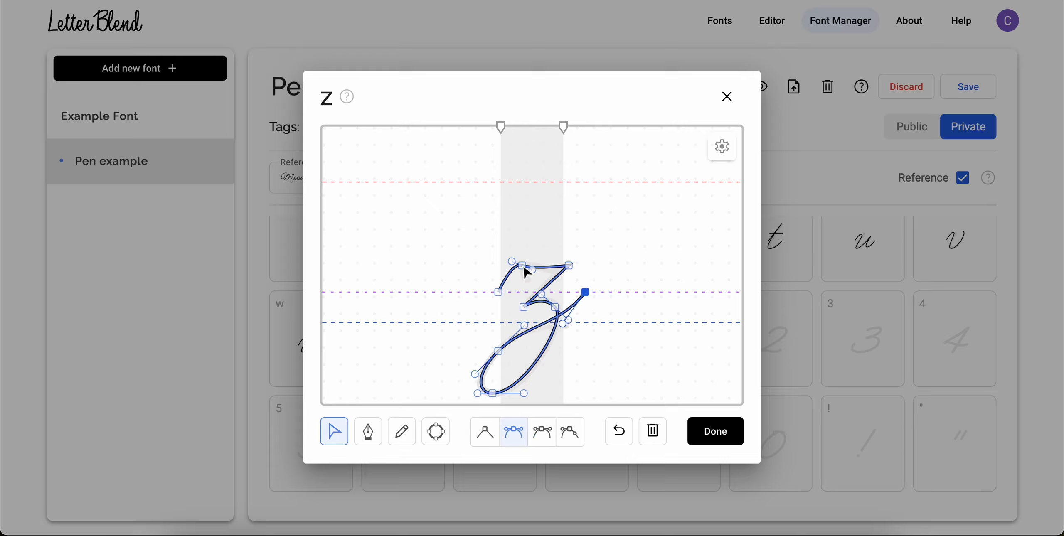
# Step: Adjust the top point and handles of z's lead-in so the top stroke dips in a smooth curve
pyautogui.click(498, 293)
pyautogui.moveTo(532, 270); pyautogui.dragTo(531, 277)
pyautogui.click(540, 252)
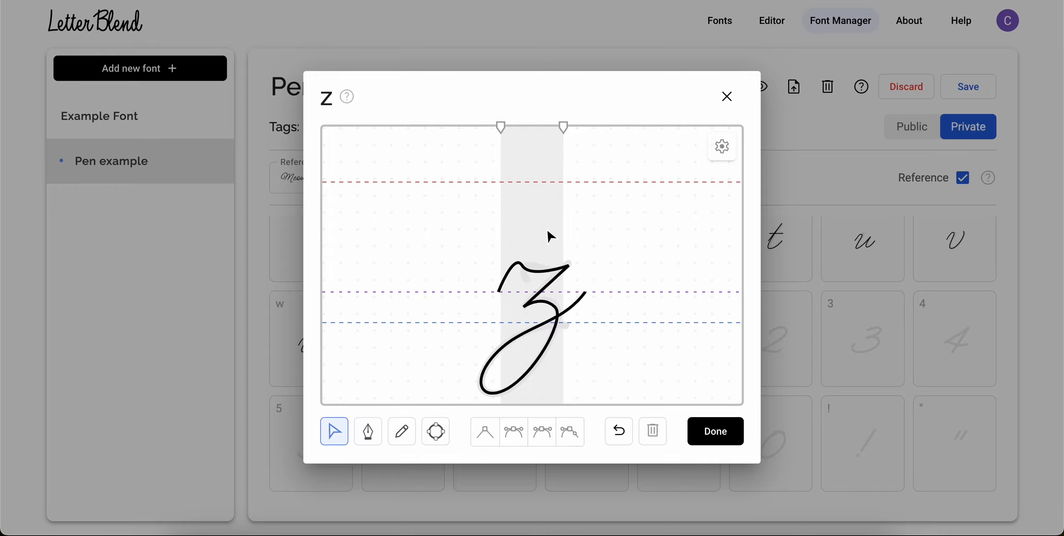
# Step: Fit z's right width marker to its exit end, finish the glyph and save the font
pyautogui.moveTo(563, 124); pyautogui.dragTo(583, 125)
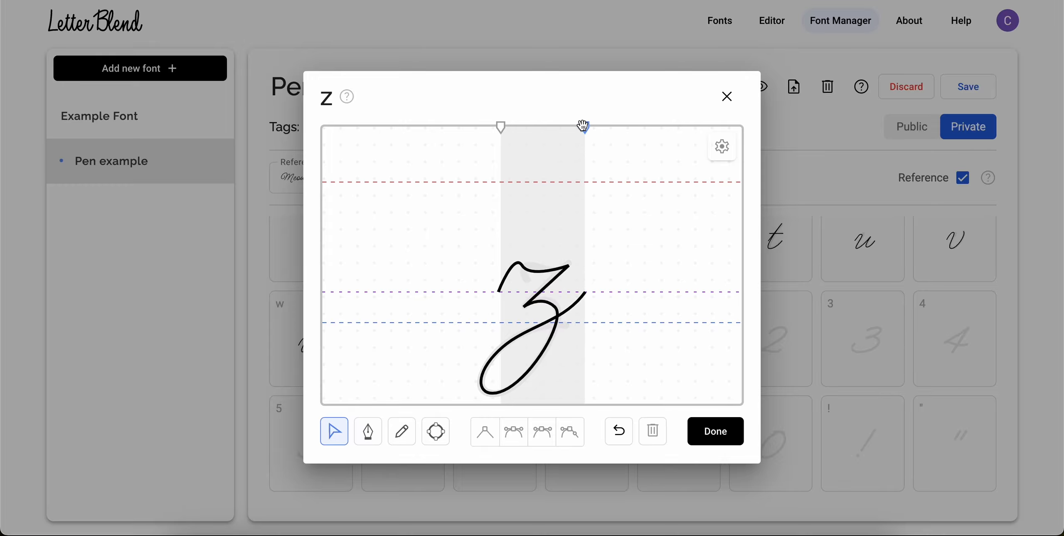
pyautogui.click(699, 435)
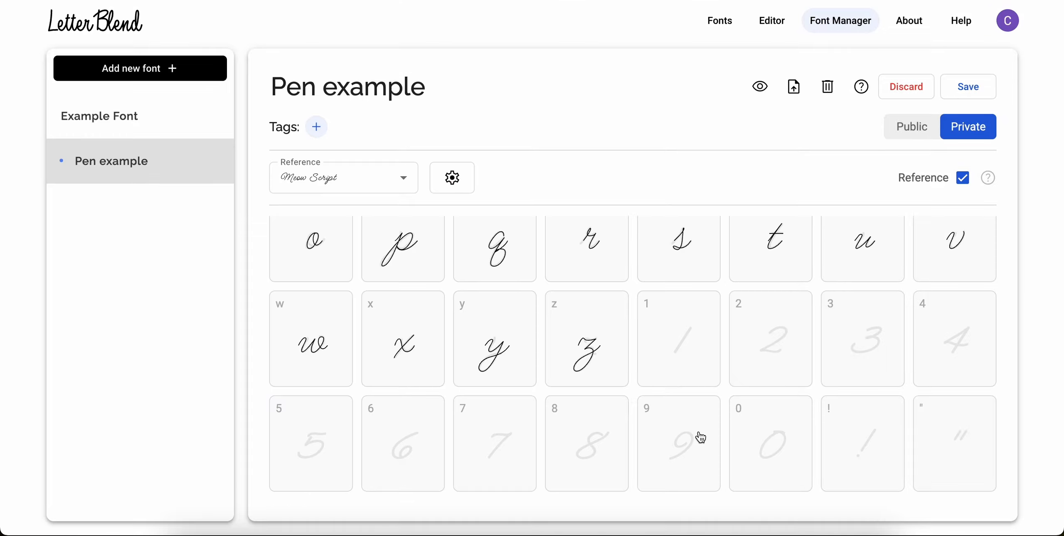
pyautogui.click(956, 87)
# Step: Check the font preview and rebuild z's lead-in, starting further right on the middle guideline with a new curved top point
pyautogui.click(868, 86)
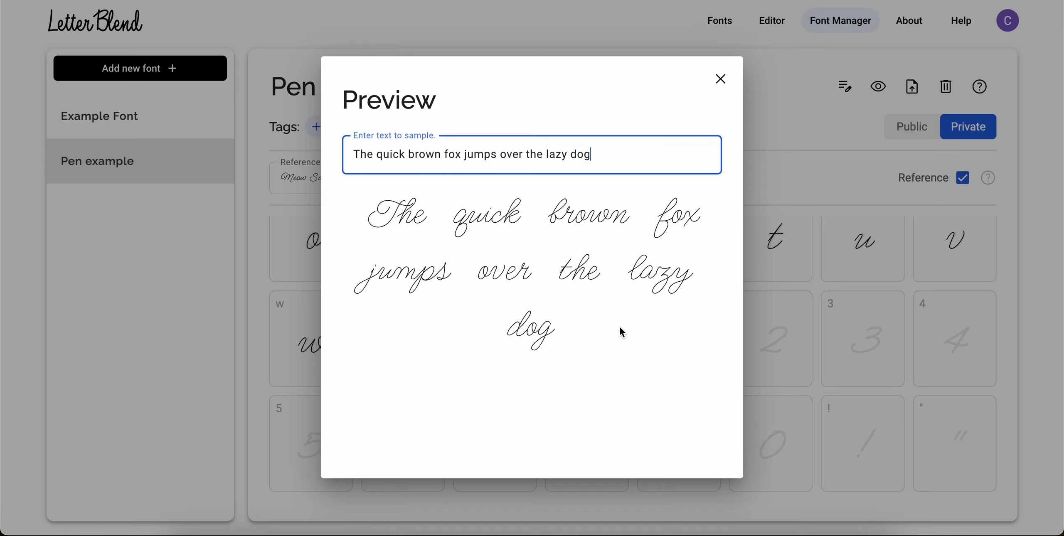
pyautogui.click(721, 79)
pyautogui.click(587, 339)
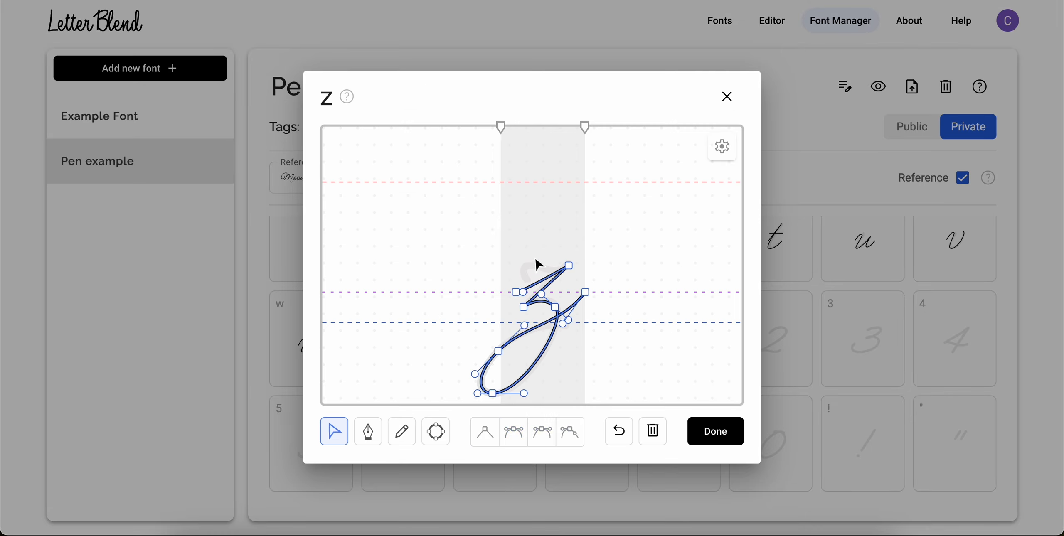
pyautogui.press('p')
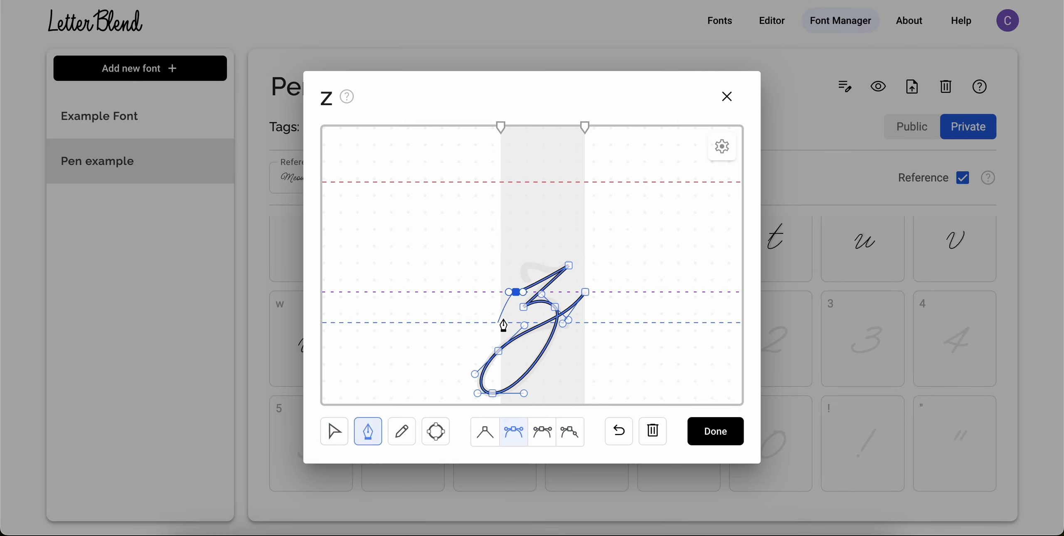
pyautogui.press('v')
pyautogui.click(555, 275)
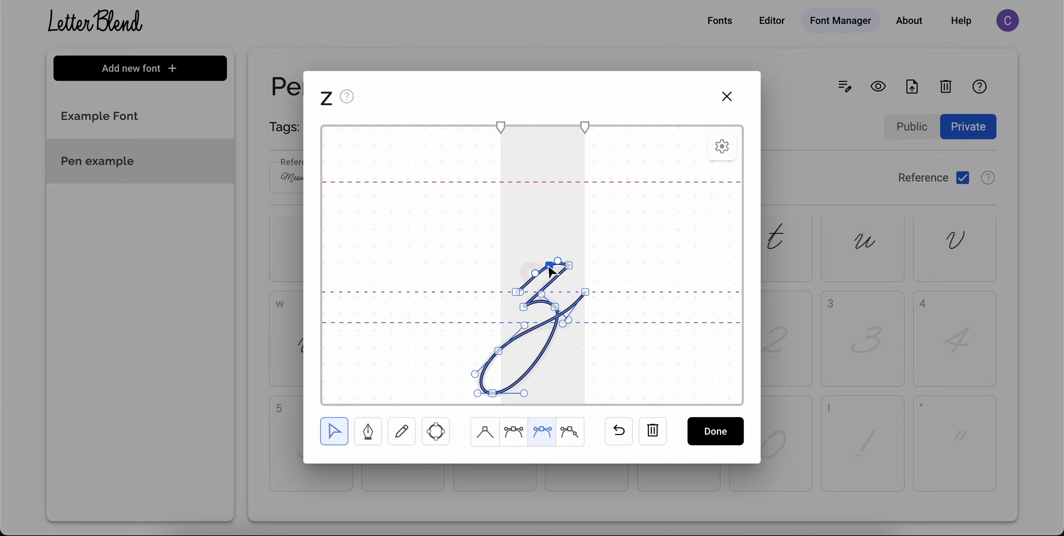
pyautogui.click(555, 257)
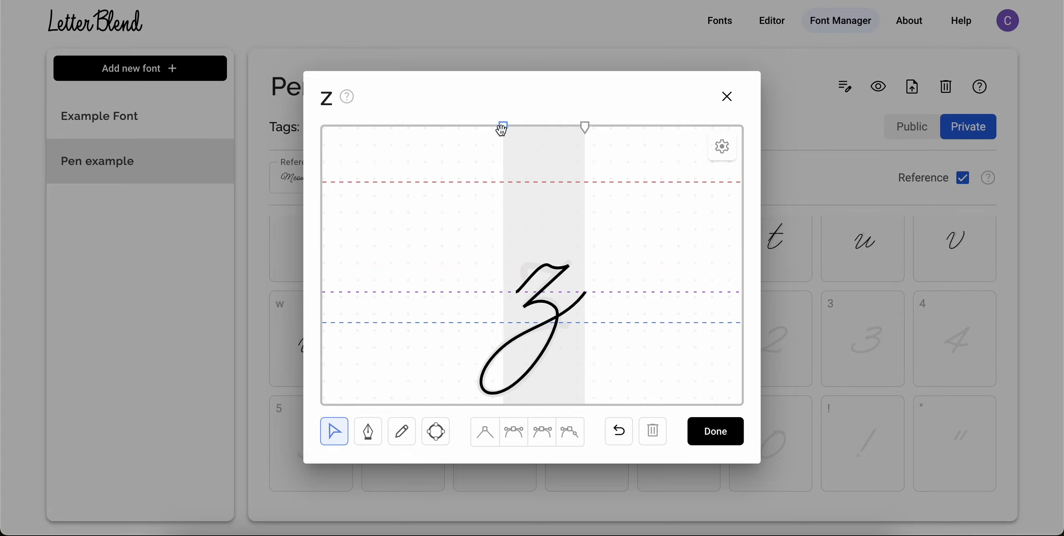
# Step: Move z's left width marker to the new lead-in start, finish the glyph and check it in the font preview
pyautogui.moveTo(501, 128); pyautogui.dragTo(516, 128)
pyautogui.click(715, 431)
pyautogui.click(770, 89)
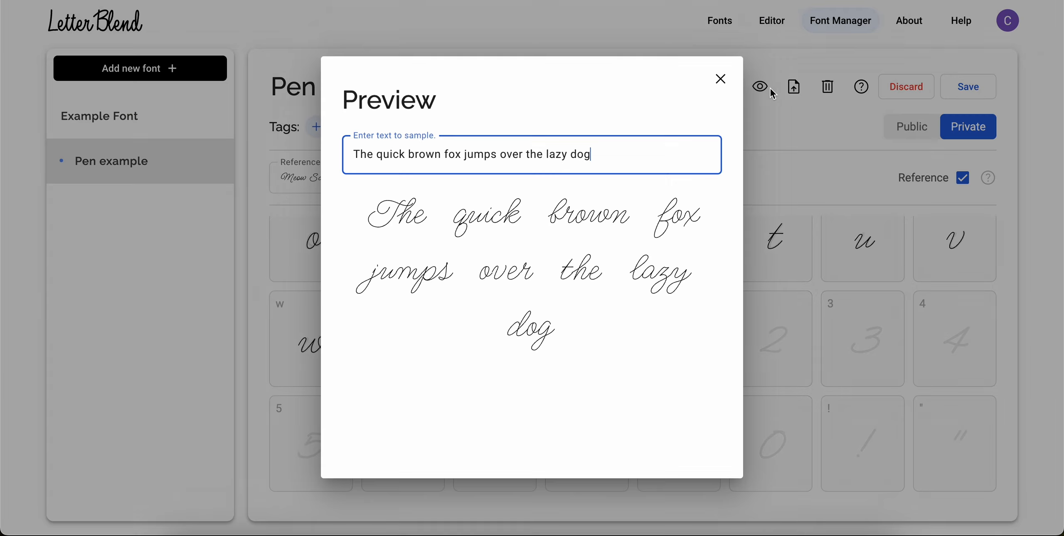
pyautogui.click(720, 79)
# Step: Nudge the top point of s, finish the glyph and check it in the font preview
pyautogui.click(707, 300)
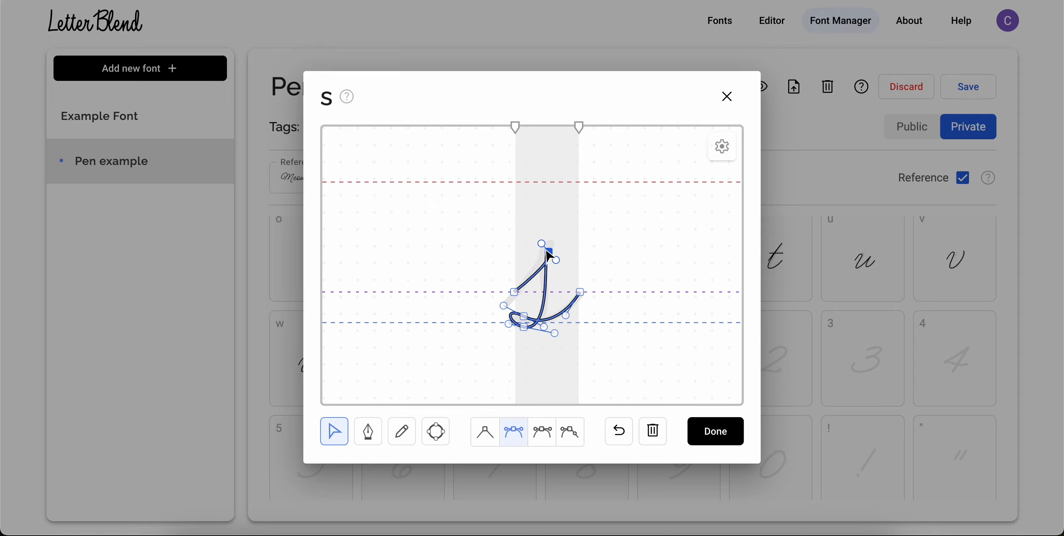
pyautogui.click(674, 422)
pyautogui.click(716, 432)
pyautogui.click(761, 86)
pyautogui.click(720, 79)
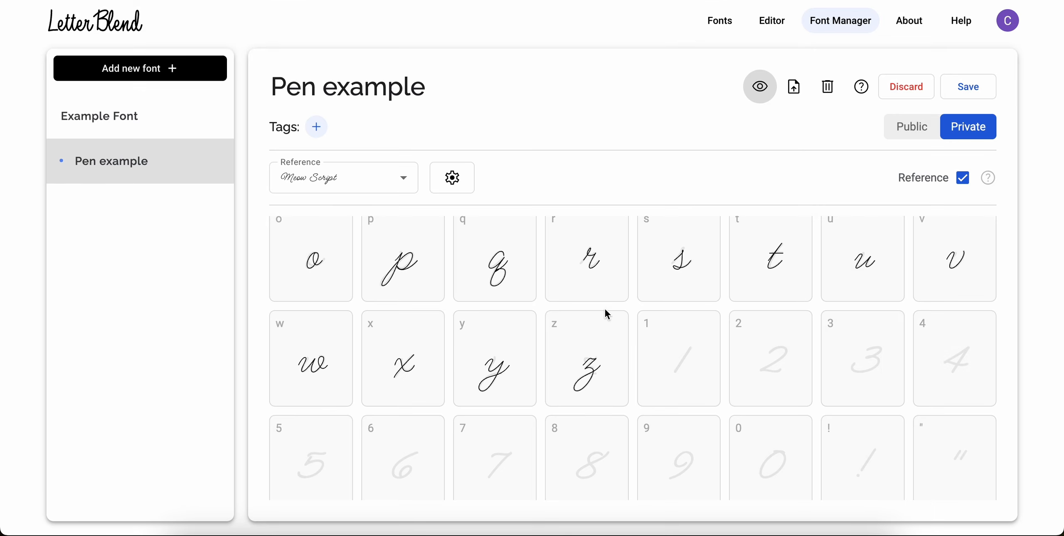
# Step: Adjust the top point and handle of m's middle arch, finish the glyph and check it in the font preview
pyautogui.scroll(3, 649, 299)
pyautogui.click(867, 287)
pyautogui.click(545, 268)
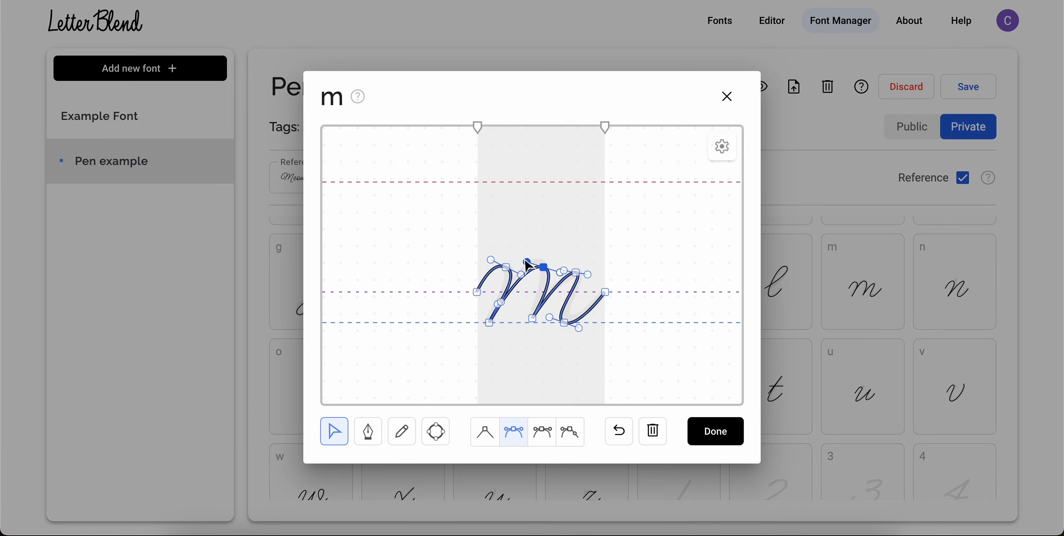
pyautogui.click(545, 244)
pyautogui.click(726, 440)
pyautogui.click(761, 87)
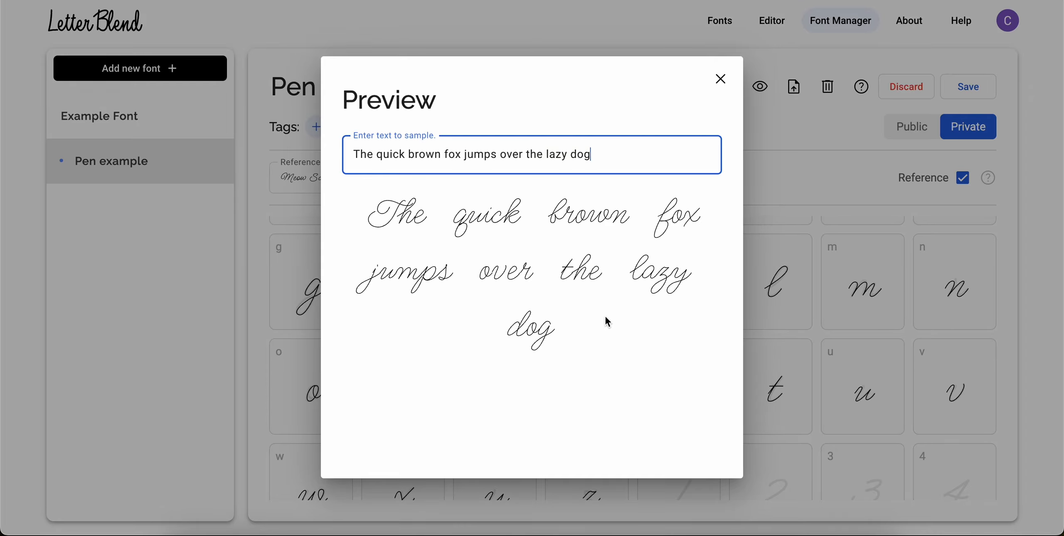
pyautogui.click(720, 79)
# Step: Inspect the v and o glyphs in the glyph editor and check the sample text in the font preview
pyautogui.click(954, 380)
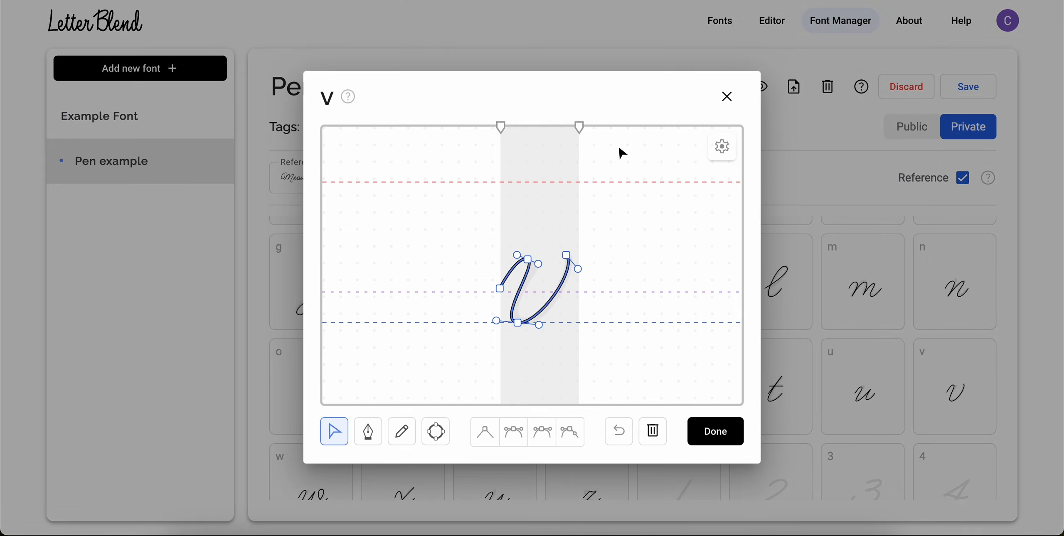
pyautogui.click(729, 100)
pyautogui.click(338, 380)
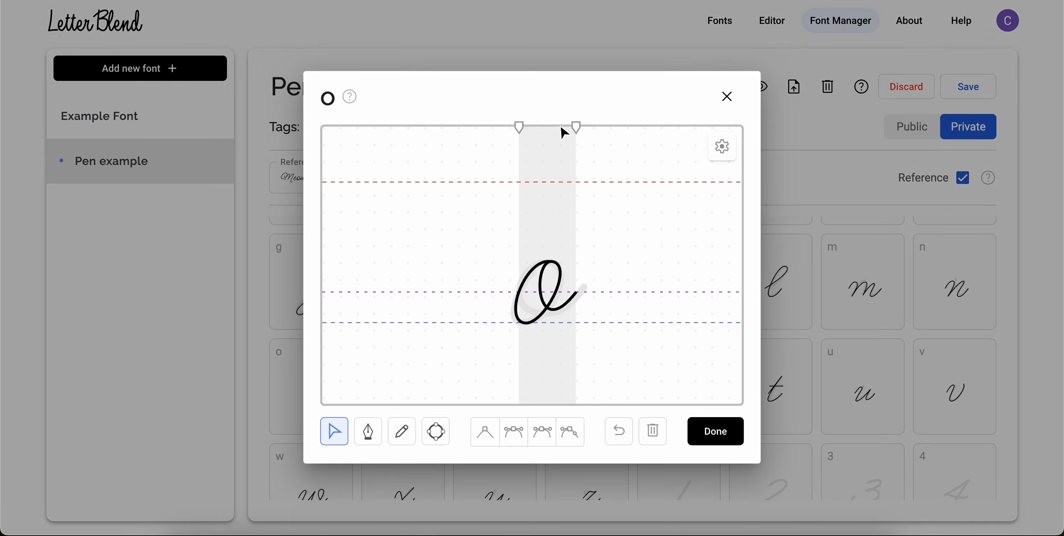
pyautogui.click(703, 439)
pyautogui.click(757, 89)
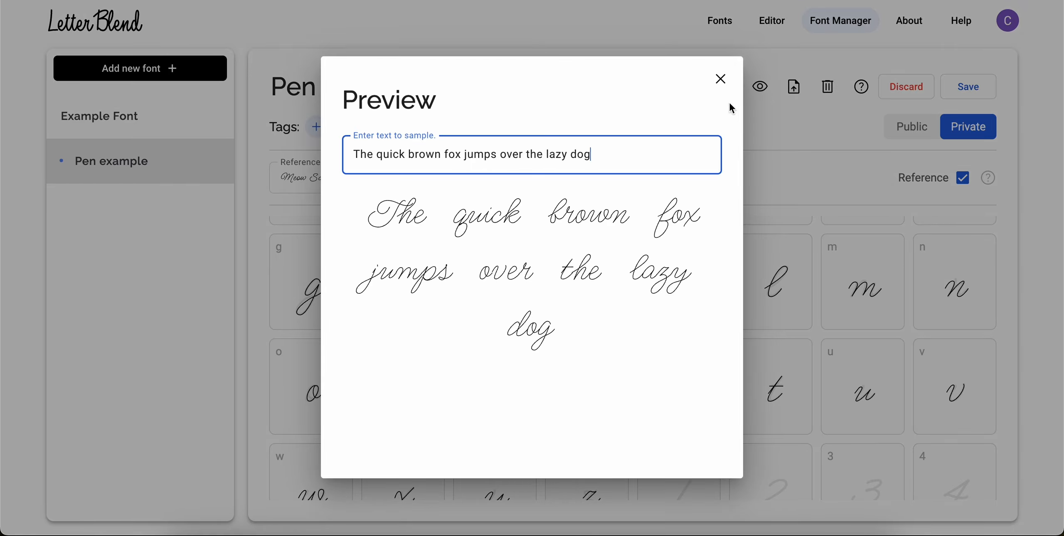
pyautogui.click(720, 79)
# Step: Move v's lead-in start point down onto the middle guideline, finish the glyph and check it in the font preview
pyautogui.click(947, 429)
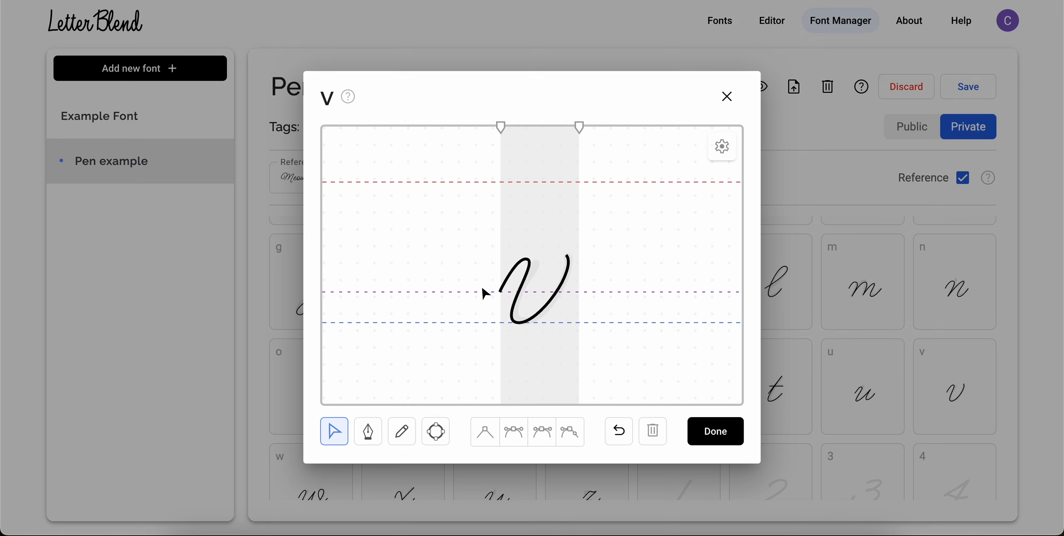
pyautogui.click(716, 431)
pyautogui.click(760, 88)
pyautogui.click(721, 79)
# Step: Extend v from its upper end with a looped exit stroke to the middle guideline, smooth the top point, finish the glyph and save the font
pyautogui.click(939, 401)
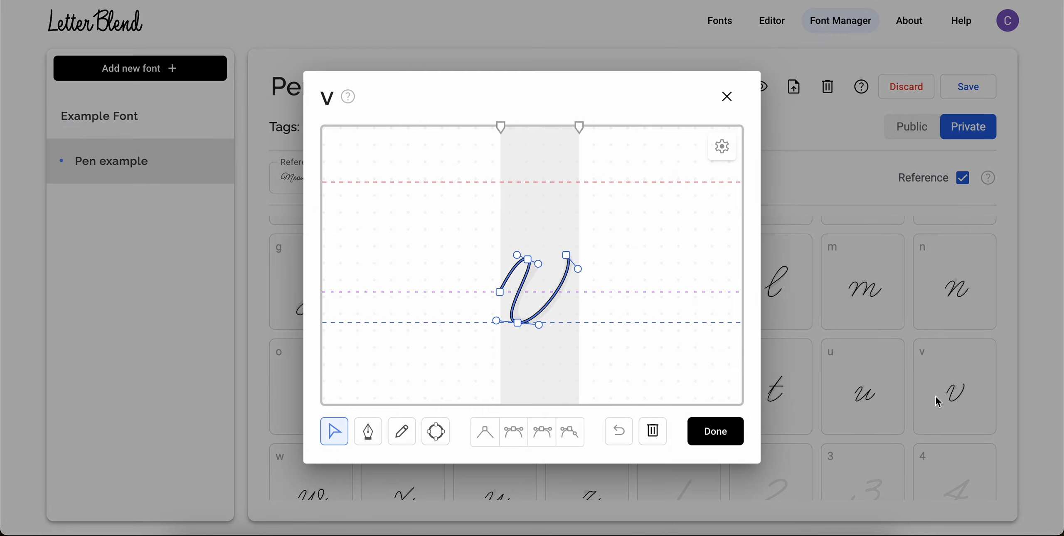
pyautogui.click(368, 432)
pyautogui.moveTo(577, 292)
pyautogui.mouseDown()
pyautogui.moveTo(610, 292)
pyautogui.moveTo(579, 294)
pyautogui.mouseUp()
pyautogui.click(344, 424)
pyautogui.click(566, 255)
pyautogui.click(514, 432)
pyautogui.click(618, 364)
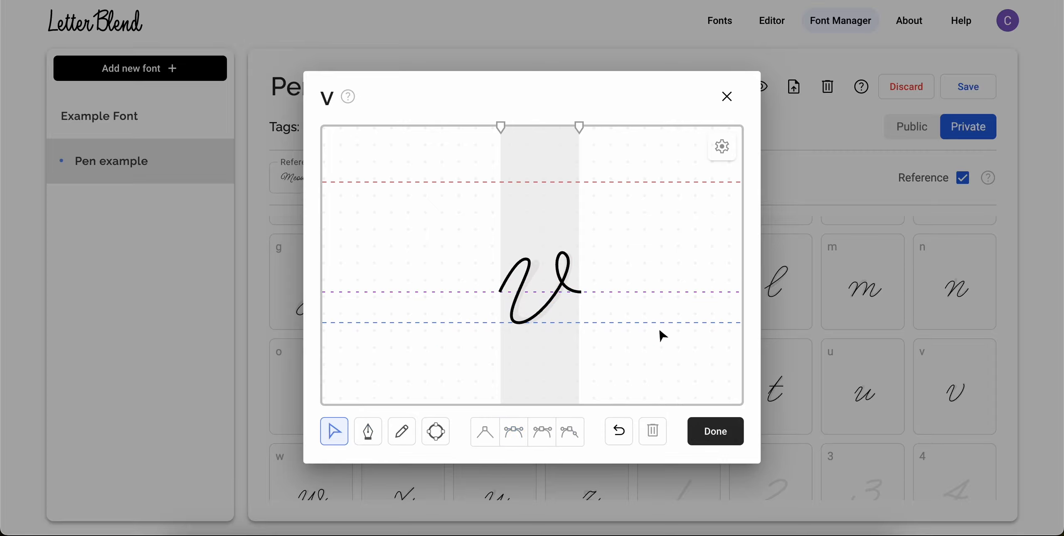
pyautogui.click(692, 429)
pyautogui.click(963, 93)
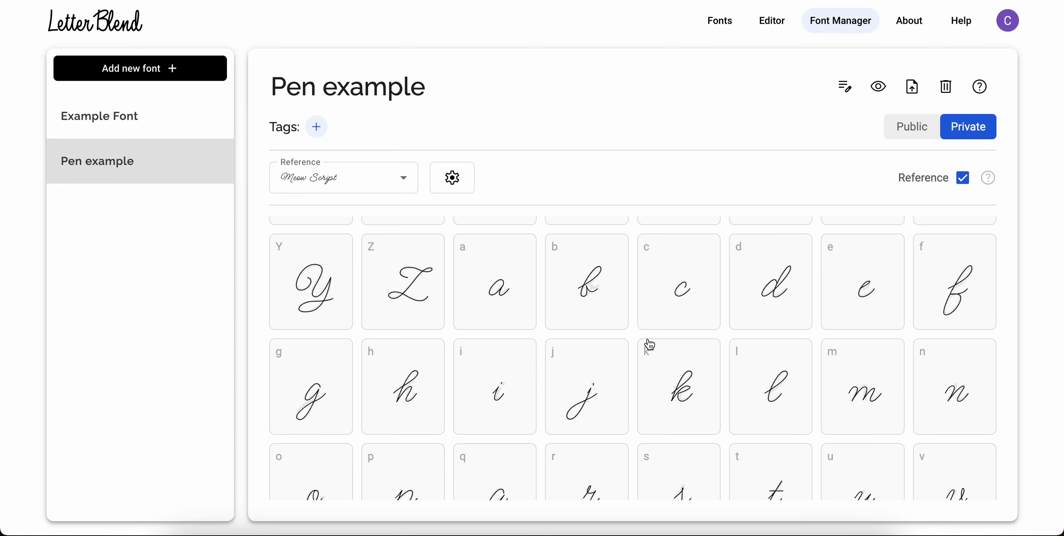
# Step: Draw the digit 1 as a straight slanted pen stroke over its reference and finish the glyph
pyautogui.scroll(-5, 646, 346)
pyautogui.click(646, 339)
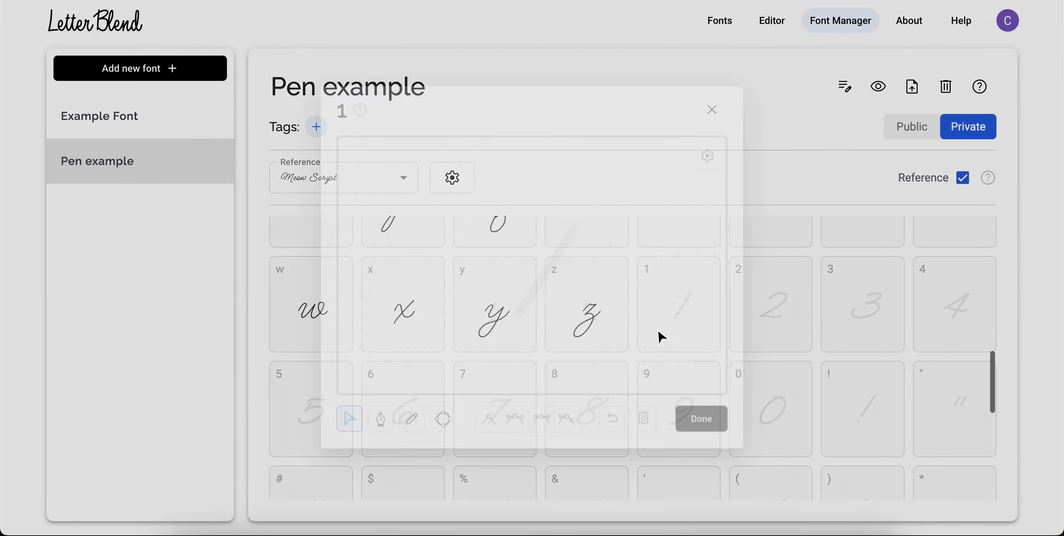
pyautogui.click(368, 431)
pyautogui.click(580, 221)
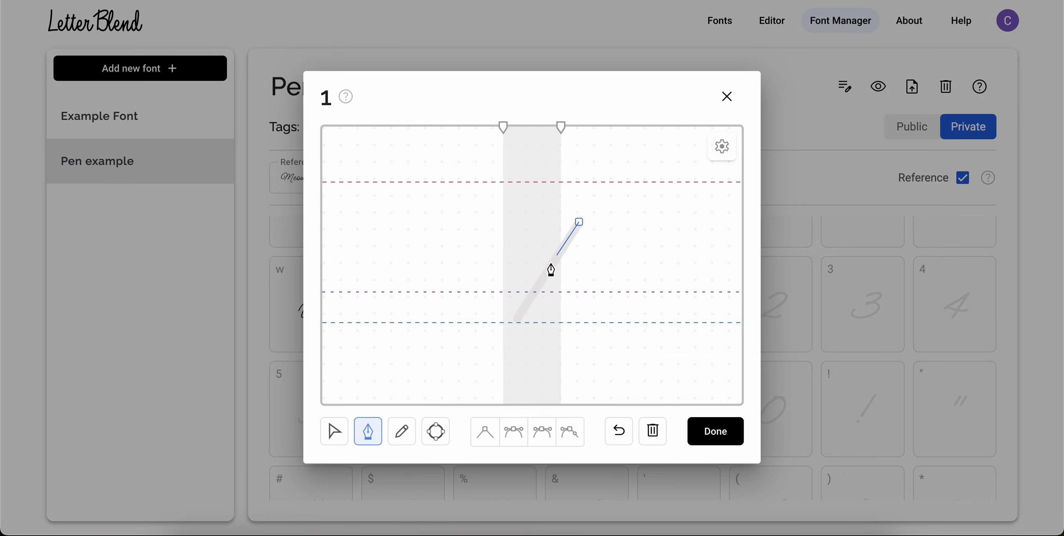
pyautogui.click(515, 327)
pyautogui.click(706, 430)
# Step: Draw the digit 2 with the pen over its reference, with a curved top, sharp lower corner and upturned base stroke
pyautogui.click(760, 326)
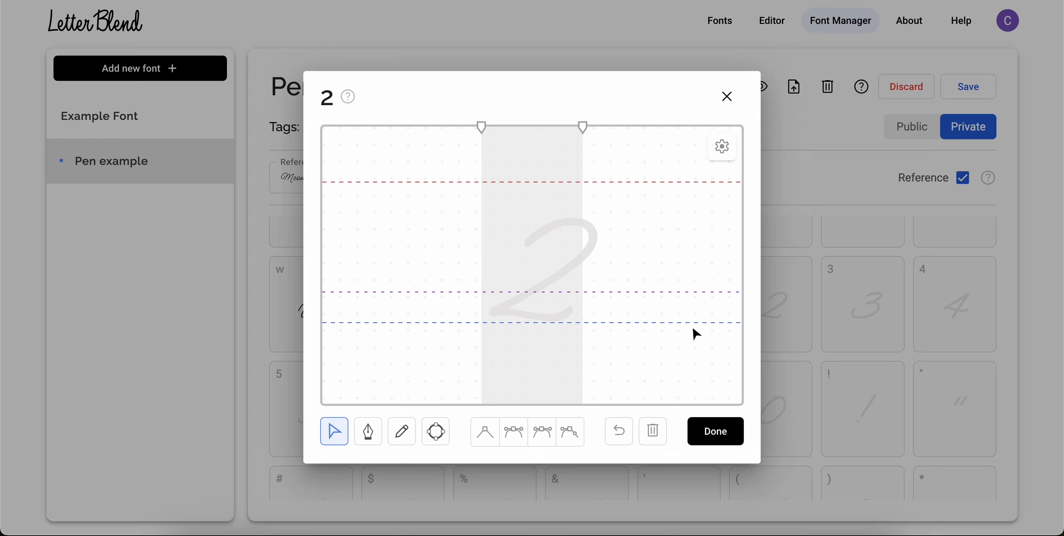
pyautogui.click(376, 435)
pyautogui.moveTo(589, 225); pyautogui.dragTo(614, 239)
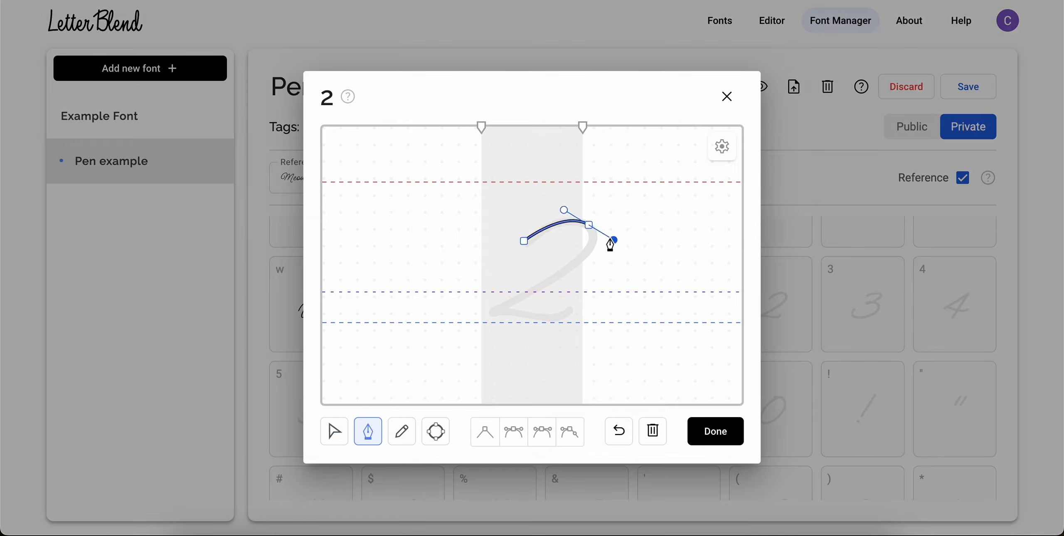
pyautogui.click(492, 313)
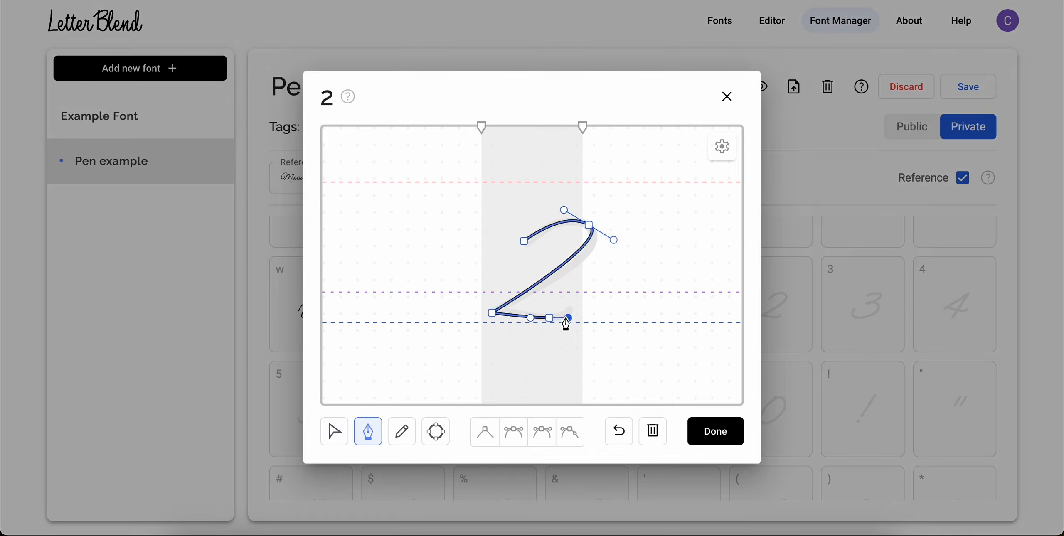
# Step: Adjust the upper curve point and handle of the 2 to match the reference and finish the glyph
pyautogui.click(334, 431)
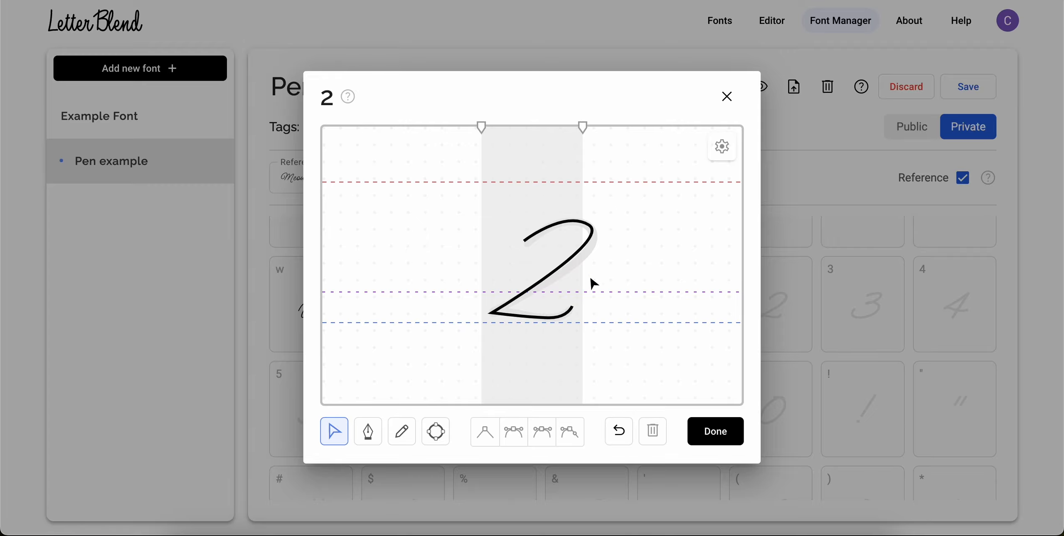
pyautogui.click(576, 254)
pyautogui.moveTo(613, 239); pyautogui.dragTo(591, 227)
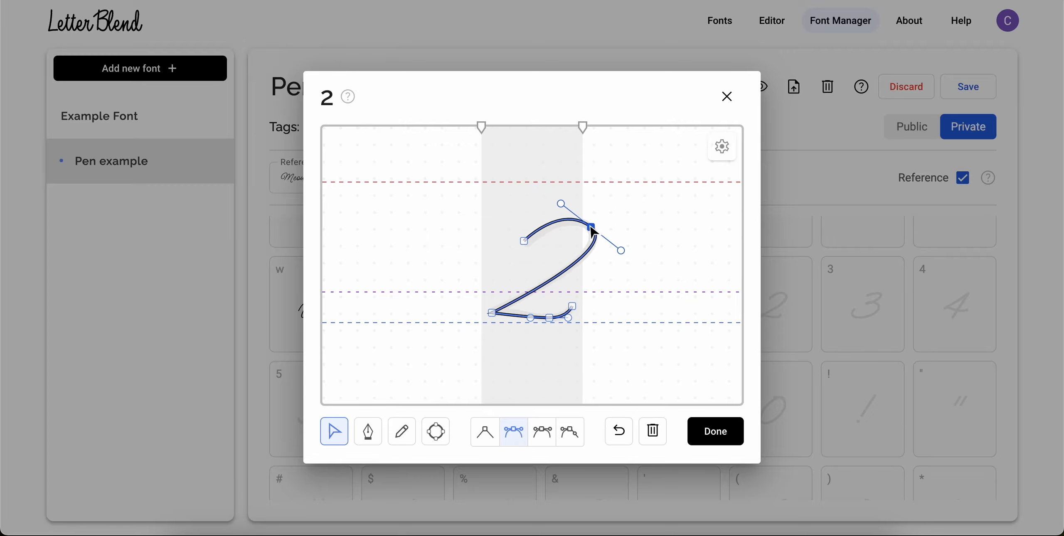
pyautogui.click(631, 240)
pyautogui.click(716, 431)
# Step: Draw the digit 3 with the pen over its reference, with two curved bowls meeting at a corner and an upturned tail
pyautogui.click(832, 326)
pyautogui.click(376, 438)
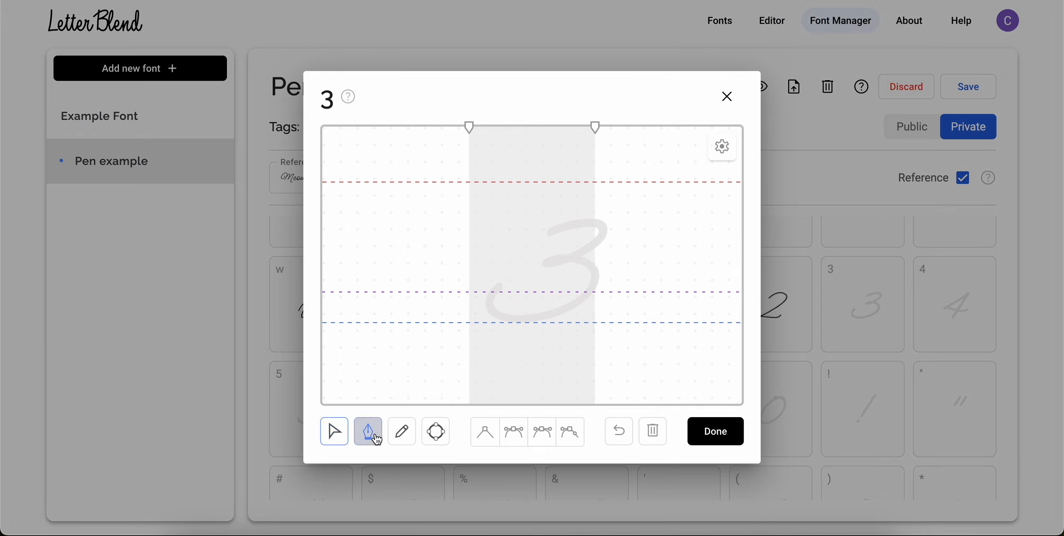
pyautogui.click(551, 230)
pyautogui.moveTo(604, 227); pyautogui.dragTo(605, 290)
pyautogui.moveTo(504, 318); pyautogui.dragTo(476, 310)
pyautogui.click(499, 285)
# Step: Adjust the lower bowl's curve on the 3 to follow the reference and finish the glyph
pyautogui.click(335, 431)
pyautogui.moveTo(595, 272); pyautogui.dragTo(608, 299)
pyautogui.click(630, 334)
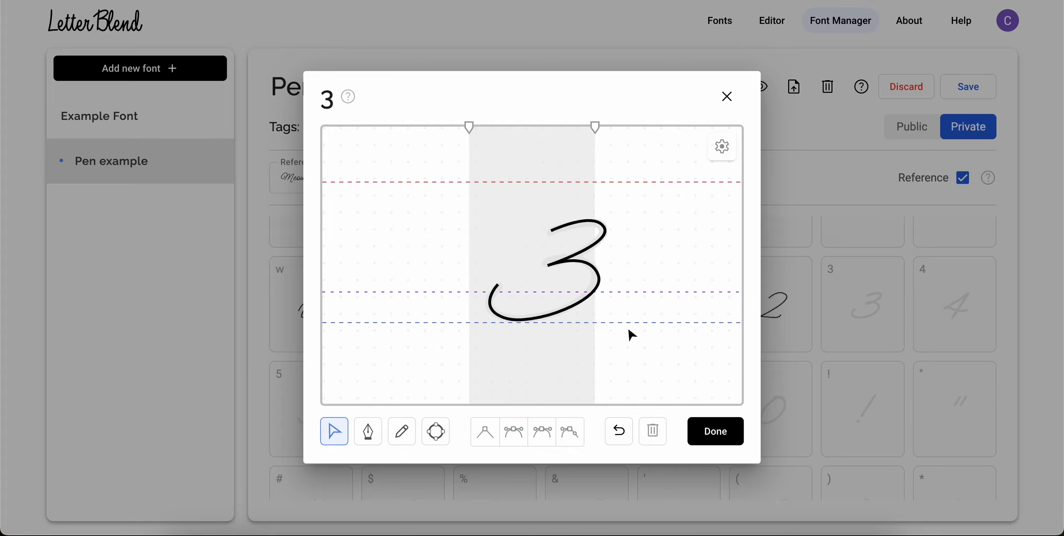
pyautogui.click(697, 435)
# Step: Draw the digit 4 over its reference as one path with a curved crossbar, fit the crossbar's middle point to the stem, and finish the glyph
pyautogui.click(958, 311)
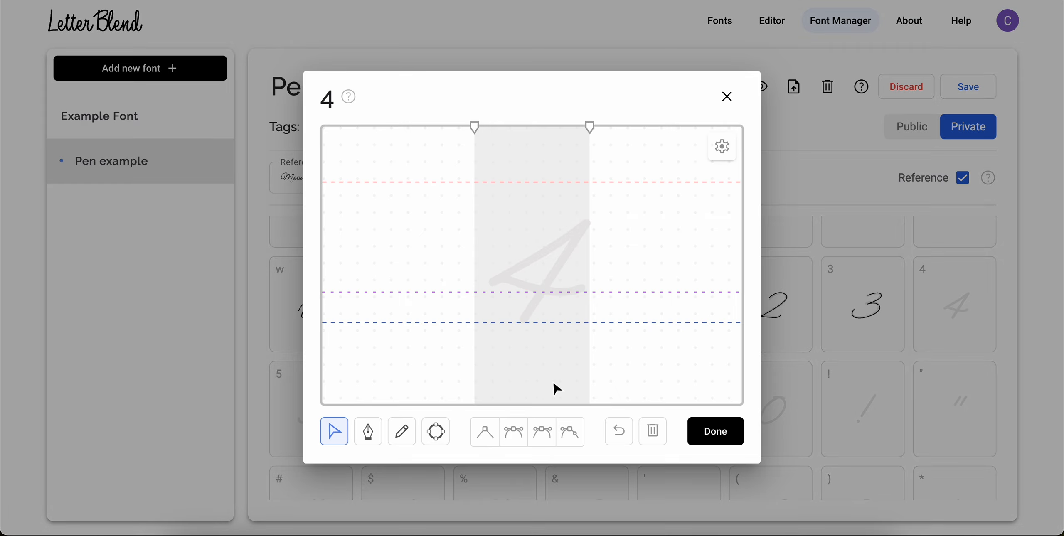
pyautogui.click(369, 431)
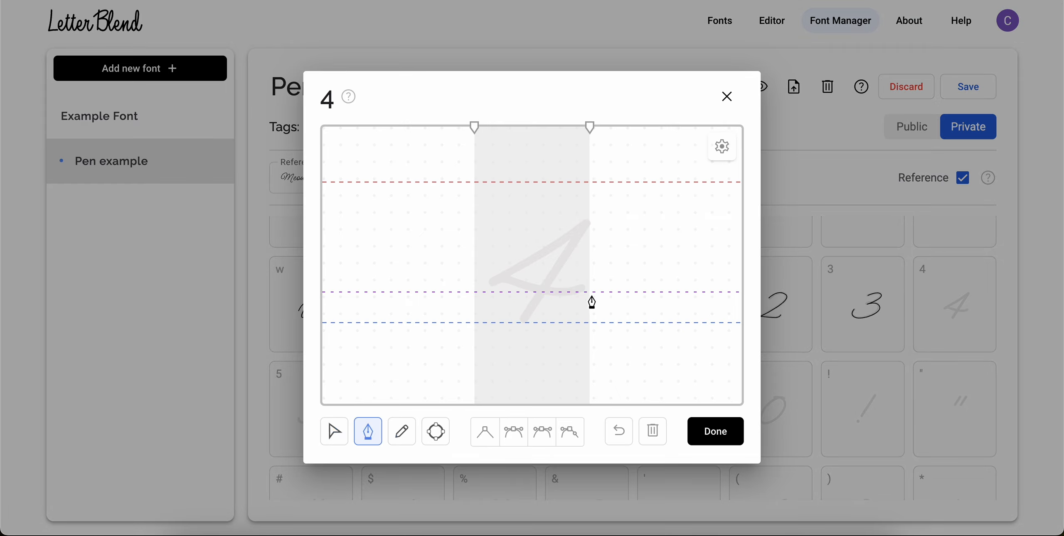
pyautogui.click(522, 322)
pyautogui.click(586, 221)
pyautogui.click(489, 282)
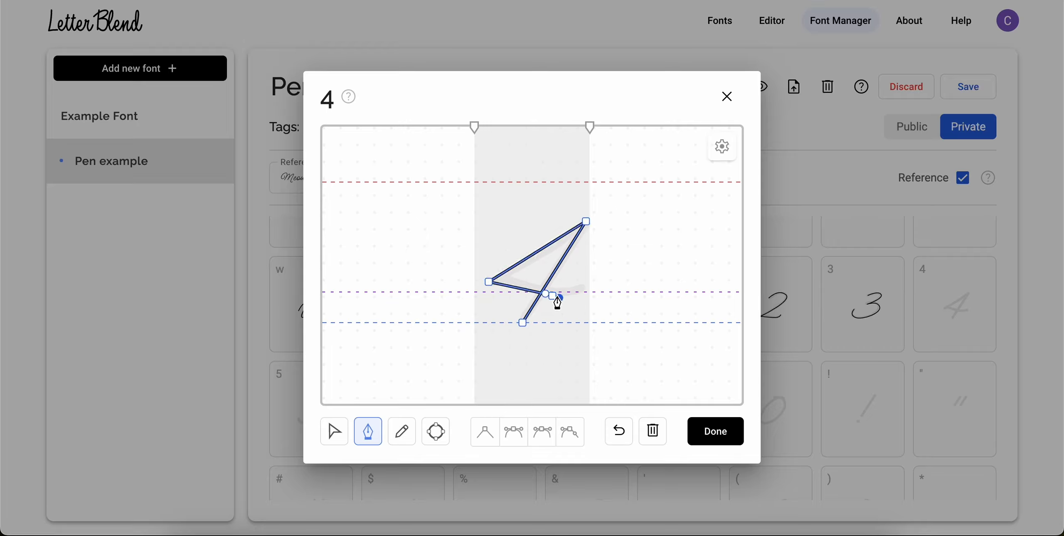
pyautogui.moveTo(558, 303)
pyautogui.mouseDown()
pyautogui.moveTo(569, 309)
pyautogui.moveTo(541, 290)
pyautogui.moveTo(565, 303)
pyautogui.mouseUp()
pyautogui.click(589, 284)
pyautogui.click(334, 432)
pyautogui.click(580, 307)
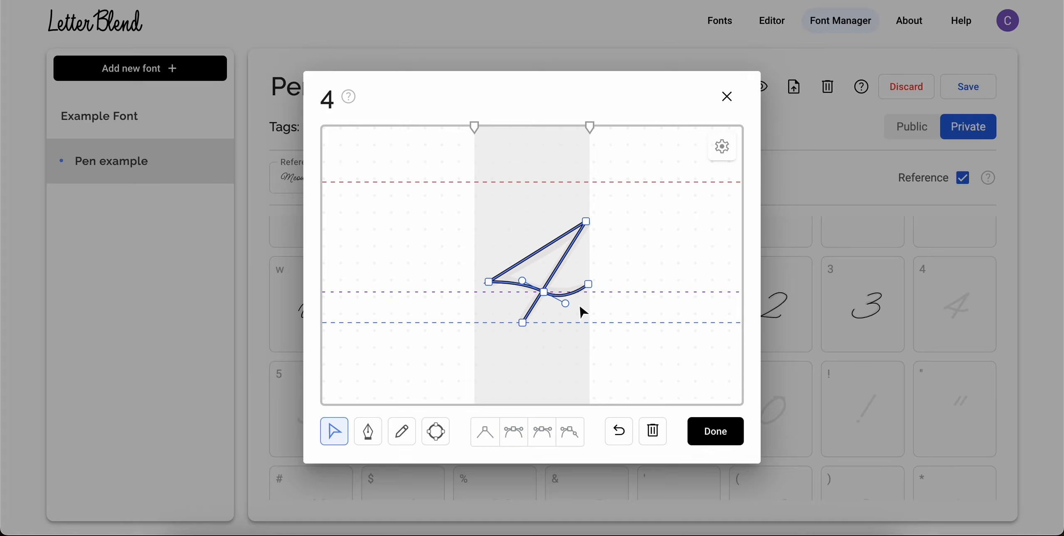
pyautogui.click(704, 438)
# Step: Draw the body of the digit 5 over its reference, with a short slanted stem and a curved bowl, and adjust its bottom point
pyautogui.click(302, 425)
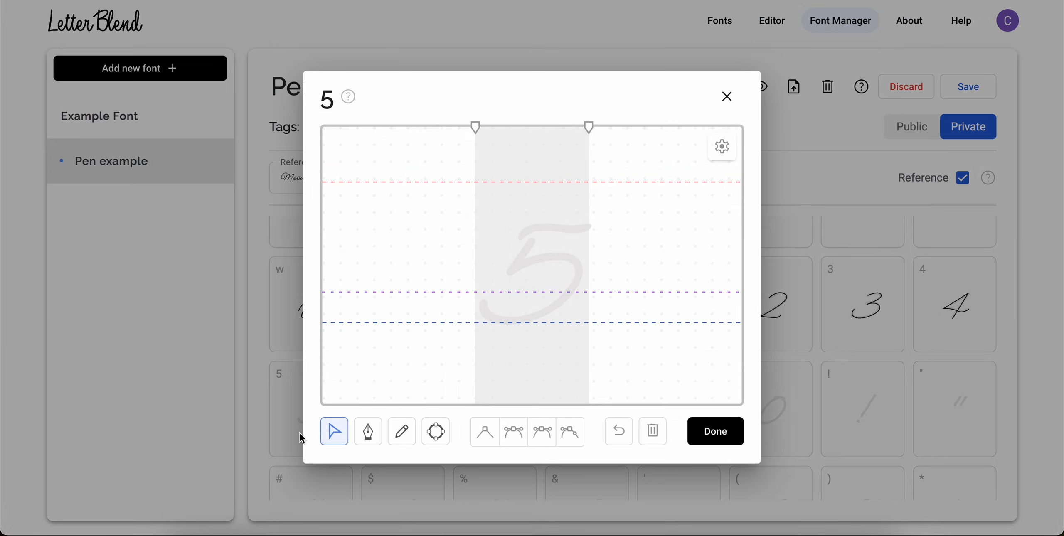
pyautogui.click(369, 432)
pyautogui.click(532, 239)
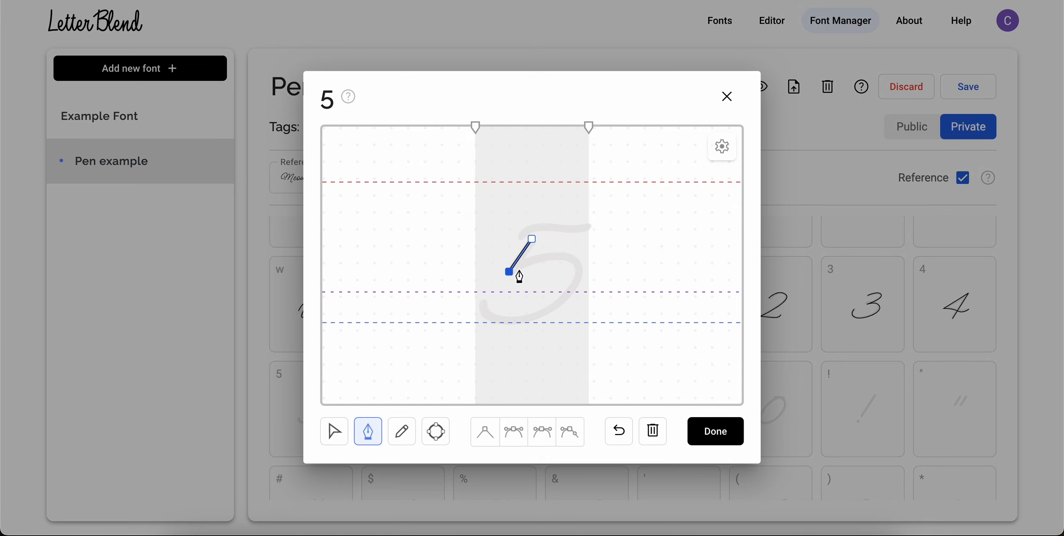
pyautogui.moveTo(574, 261); pyautogui.dragTo(594, 273)
pyautogui.moveTo(501, 323); pyautogui.dragTo(550, 321)
pyautogui.click(334, 431)
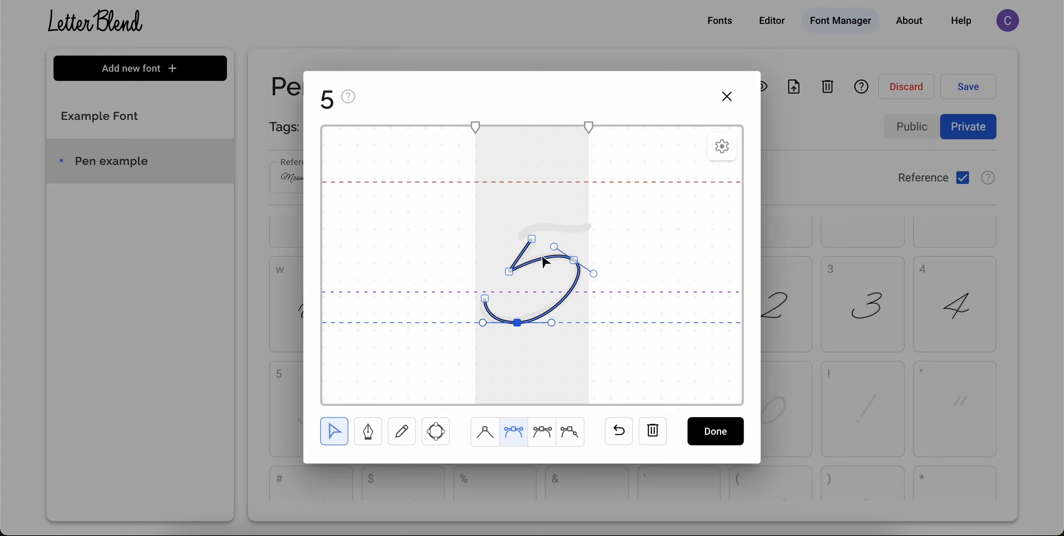
pyautogui.click(444, 283)
pyautogui.click(443, 286)
# Step: Draw the separate top bar of the 5 along the reference, shape its points and finish the glyph
pyautogui.click(368, 431)
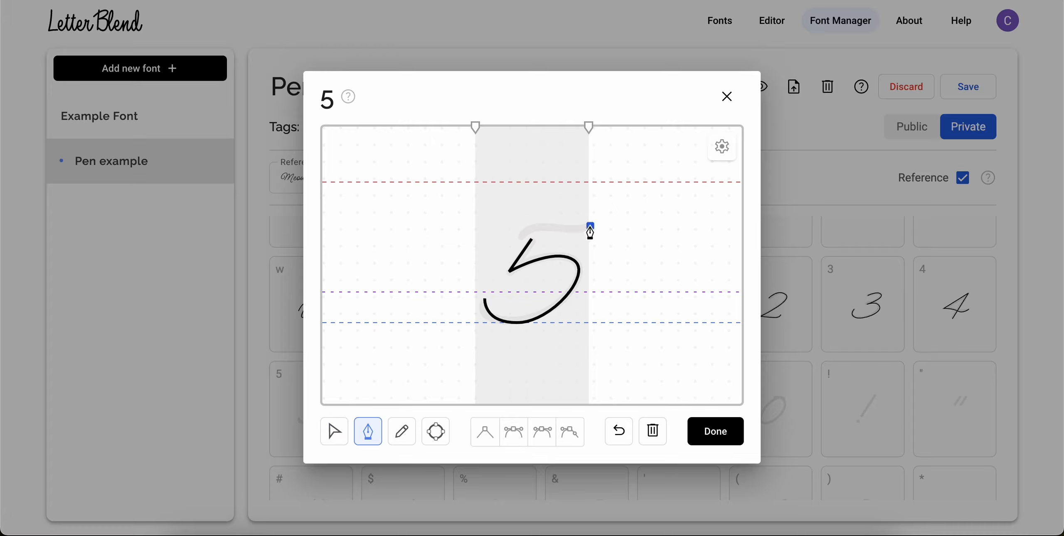
pyautogui.click(334, 432)
pyautogui.click(517, 243)
pyautogui.click(545, 226)
pyautogui.click(662, 441)
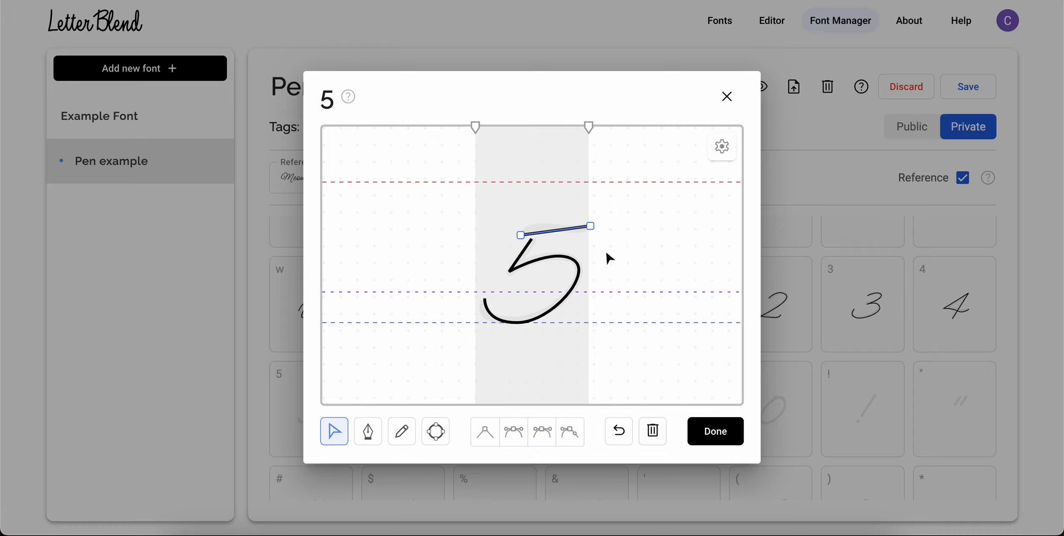
pyautogui.click(592, 226)
pyautogui.click(707, 430)
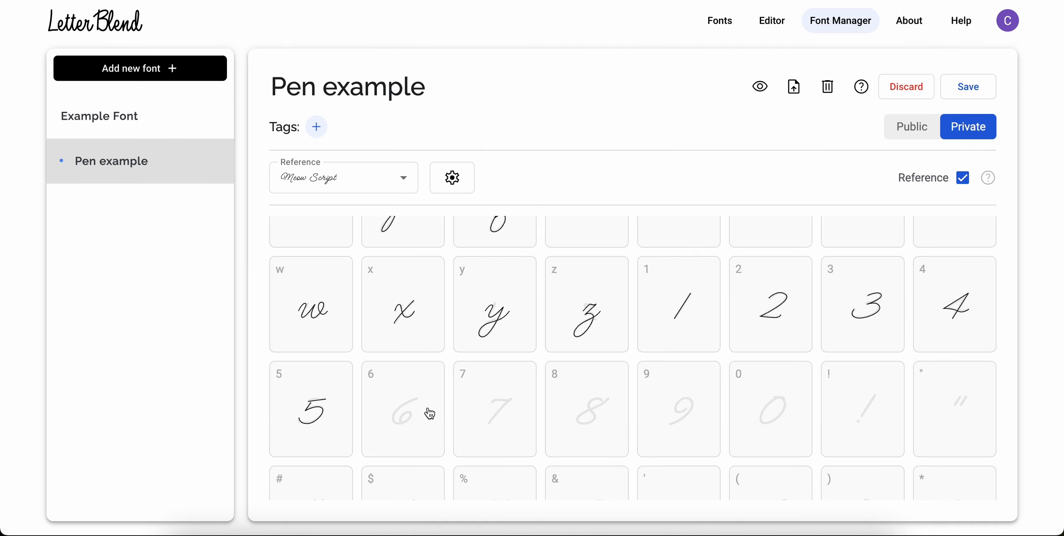
# Step: Draw the digit 6 with the pen over its reference, from the top end around the bottom curve into the inner loop
pyautogui.click(430, 413)
pyautogui.click(367, 433)
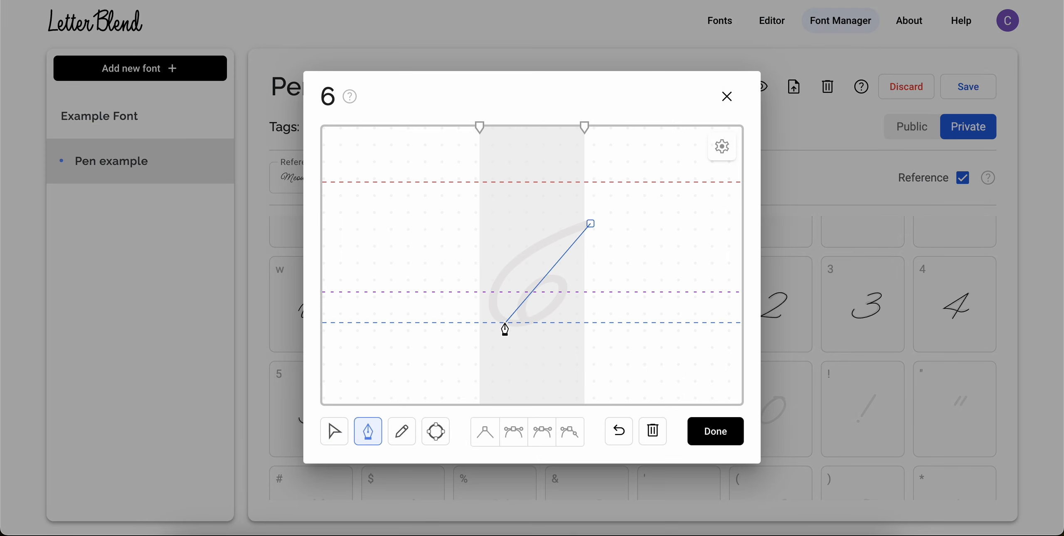
pyautogui.moveTo(506, 322)
pyautogui.mouseDown()
pyautogui.moveTo(532, 376)
pyautogui.moveTo(561, 365)
pyautogui.mouseUp()
pyautogui.moveTo(558, 279); pyautogui.dragTo(541, 279)
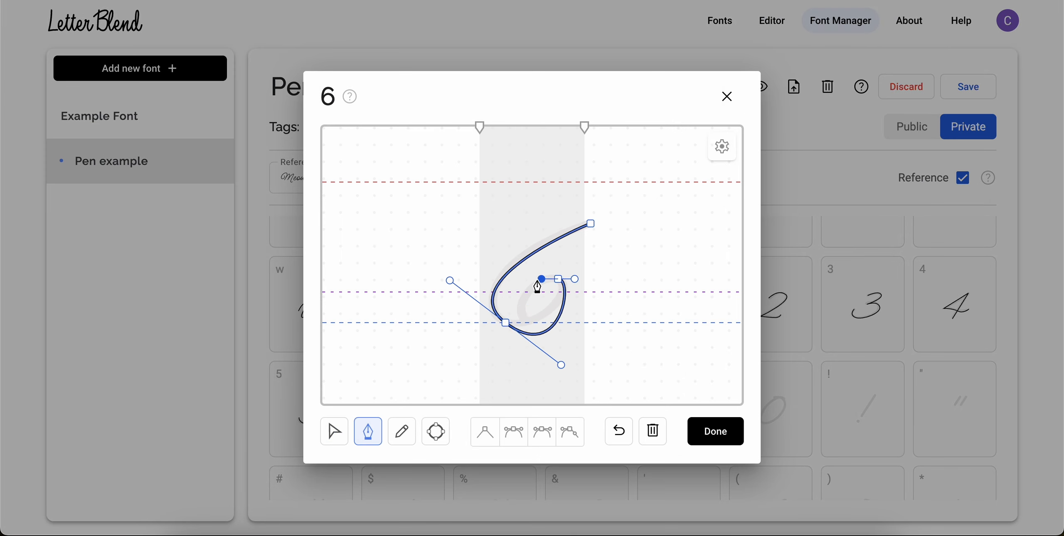
# Step: Reposition the bottom-left curve point of the 6, then smooth its top end with a horizontal handle
pyautogui.click(335, 431)
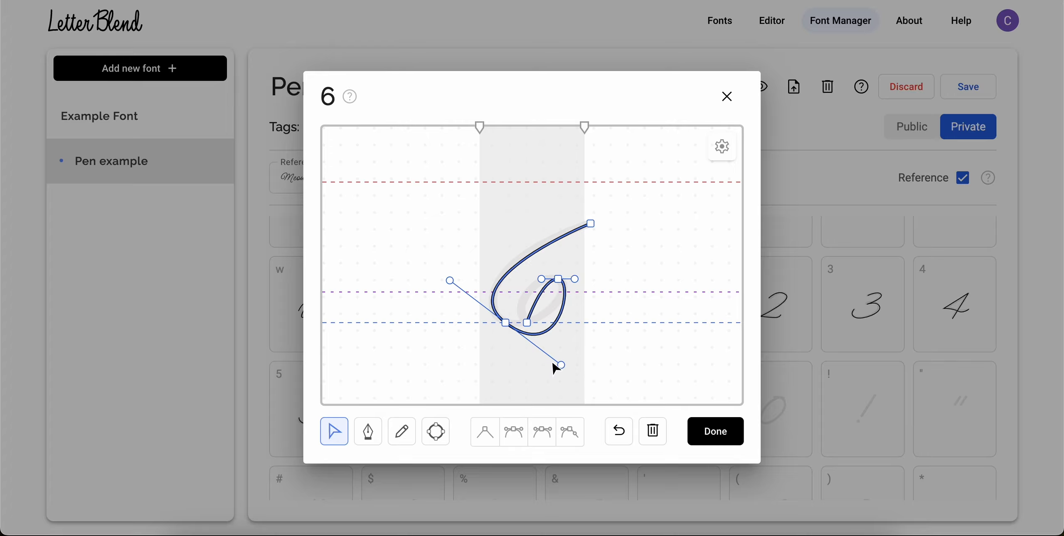
pyautogui.moveTo(561, 365); pyautogui.dragTo(499, 317)
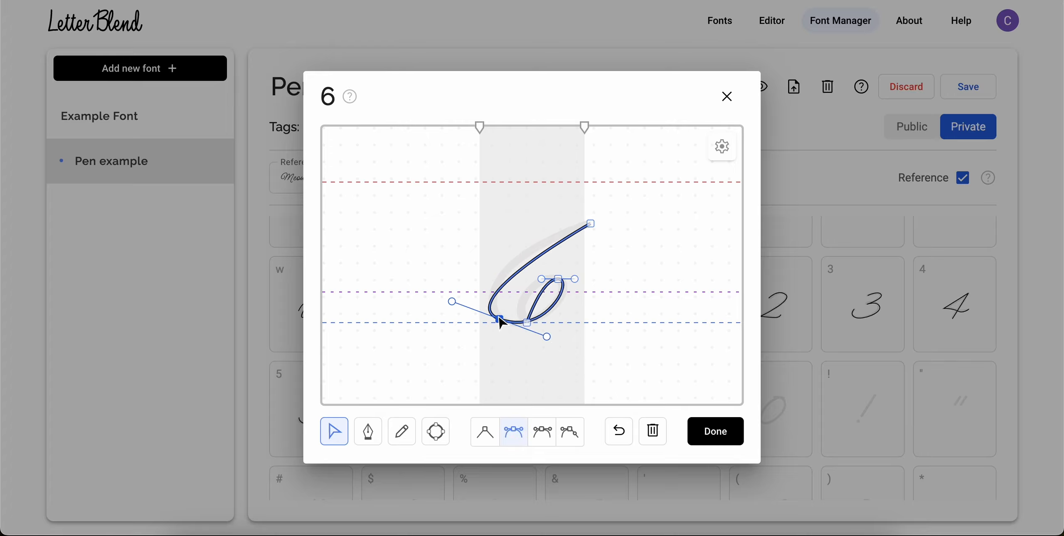
pyautogui.click(591, 224)
pyautogui.click(514, 431)
pyautogui.moveTo(598, 226); pyautogui.dragTo(553, 227)
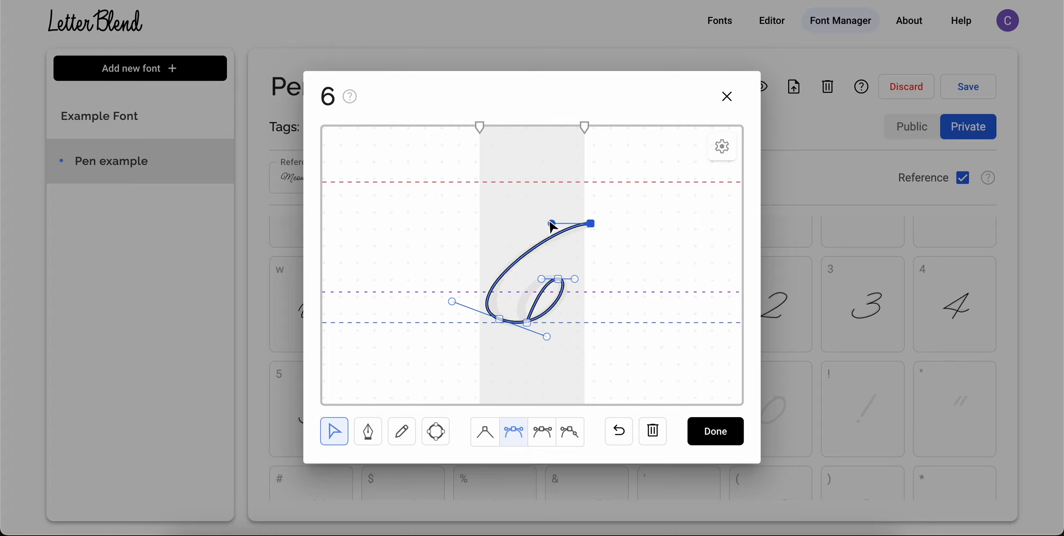
# Step: Round the inner loop of the 6 with a smooth end point, and adjust the bottom curve to match the reference
pyautogui.moveTo(541, 278); pyautogui.dragTo(542, 273)
pyautogui.click(526, 322)
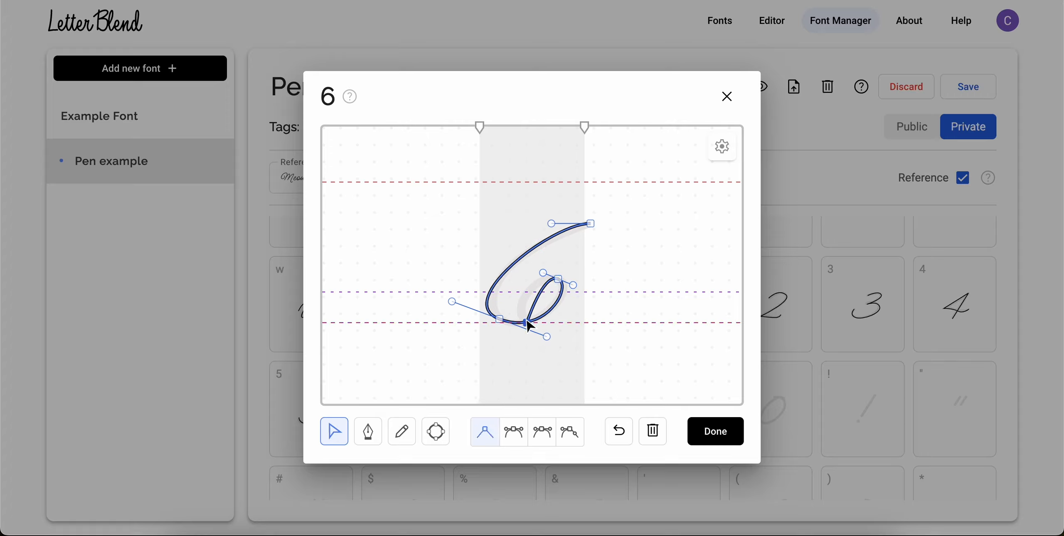
pyautogui.click(515, 432)
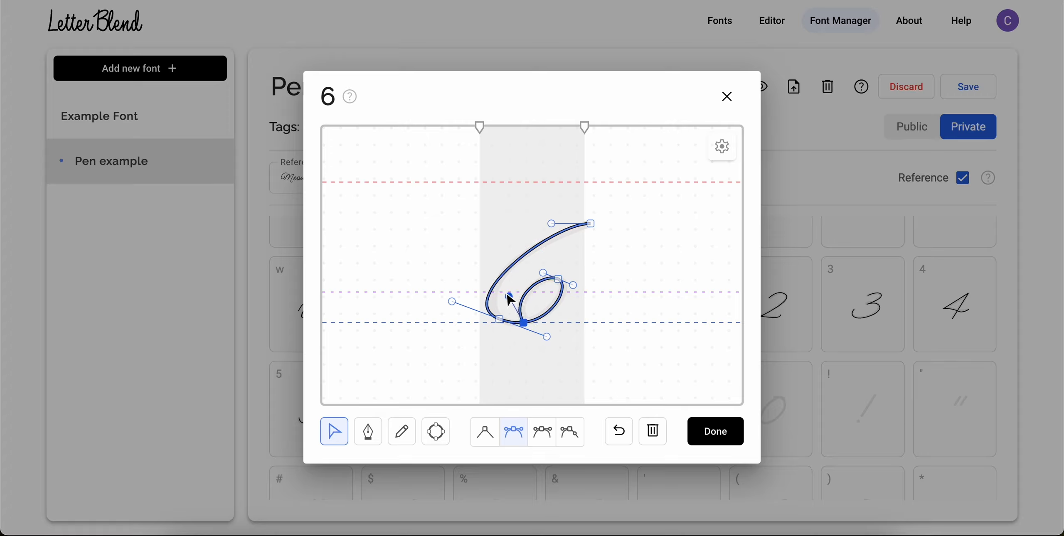
pyautogui.click(571, 307)
pyautogui.click(508, 323)
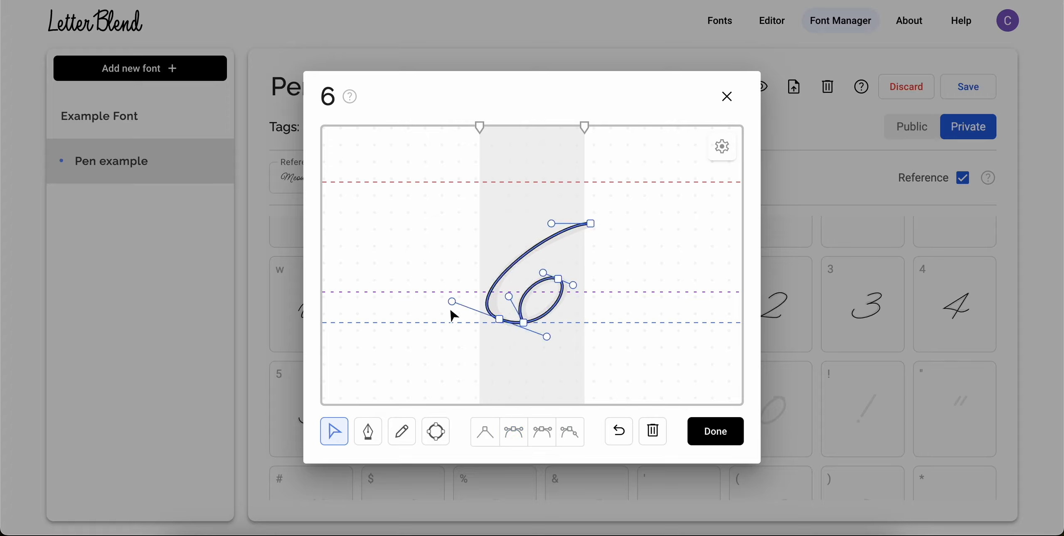
pyautogui.moveTo(451, 311); pyautogui.dragTo(466, 293)
pyautogui.click(572, 343)
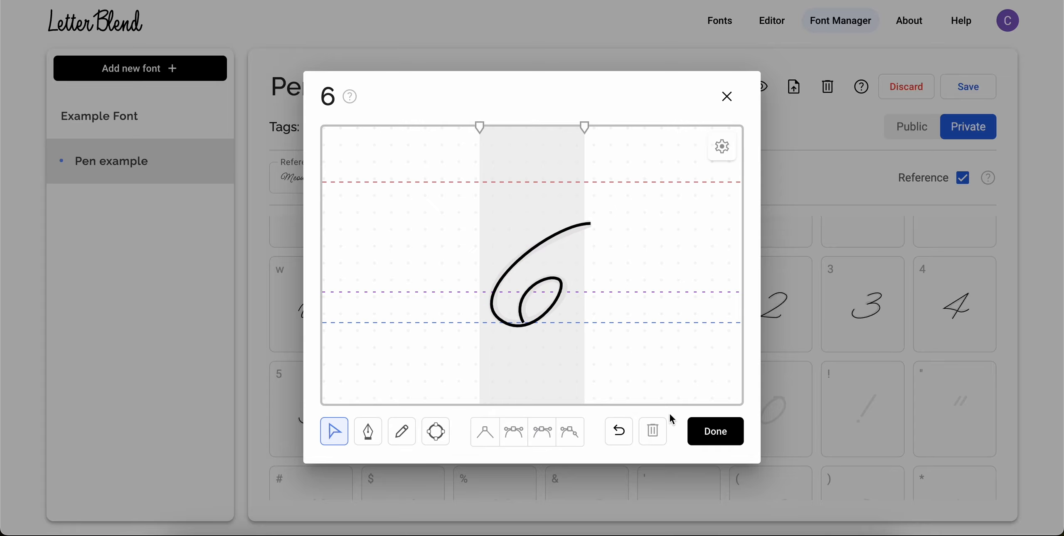
# Step: Finish the 6 and open the digit 7 for drawing with the pen
pyautogui.click(707, 434)
pyautogui.click(470, 410)
pyautogui.click(363, 436)
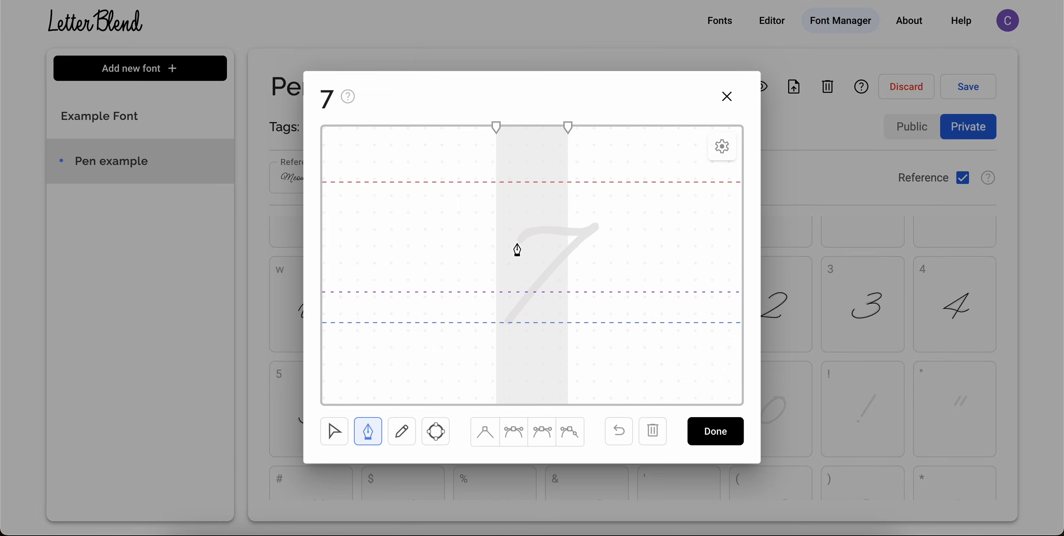
# Step: Try tracing the 7 with a wavy top bar and a reflected curve on its stem, and delete the whole outline
pyautogui.click(598, 225)
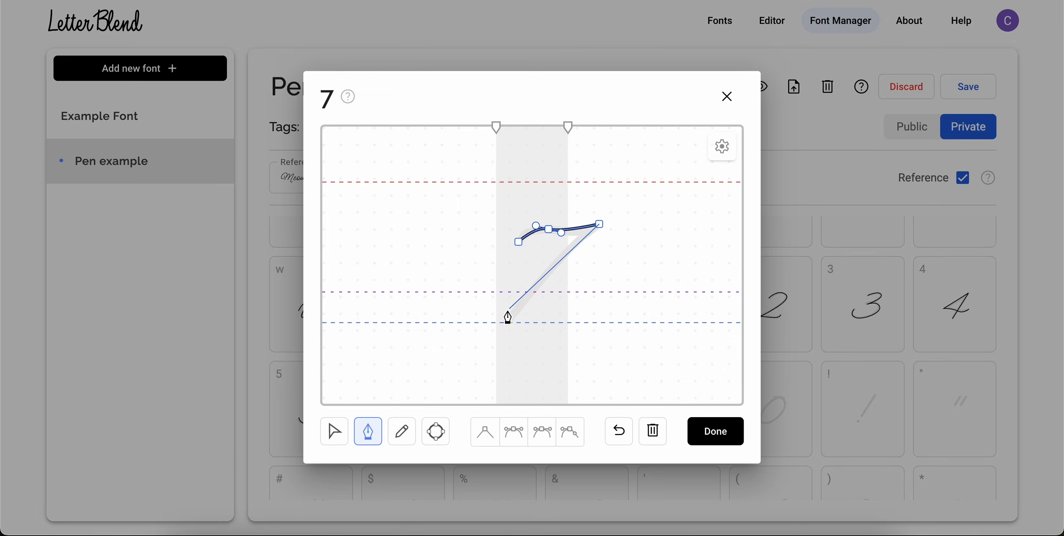
pyautogui.click(509, 323)
pyautogui.click(334, 431)
pyautogui.click(514, 433)
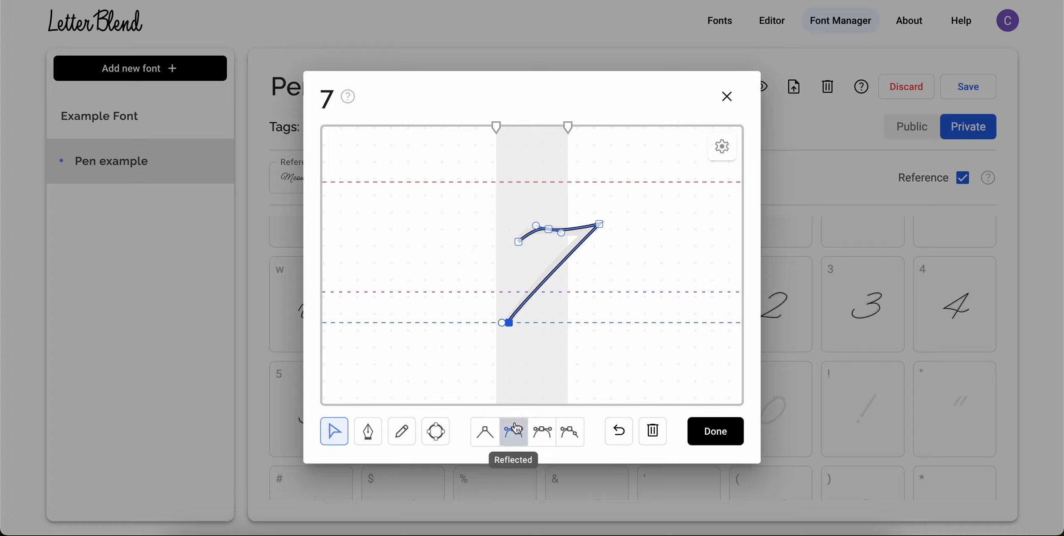
pyautogui.moveTo(502, 323); pyautogui.dragTo(522, 286)
pyautogui.click(564, 296)
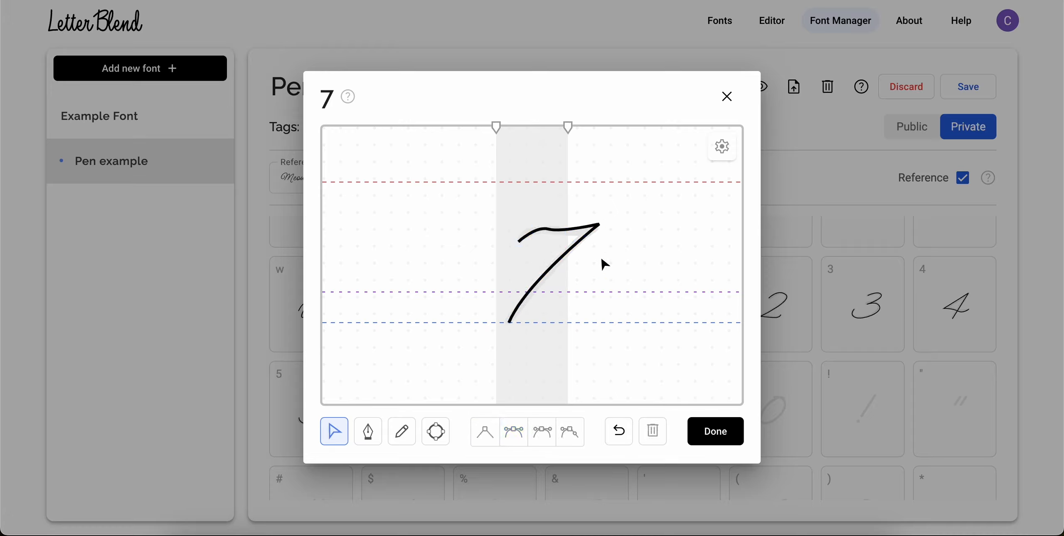
pyautogui.moveTo(486, 204)
pyautogui.mouseDown()
pyautogui.moveTo(620, 375)
pyautogui.moveTo(475, 214)
pyautogui.mouseUp()
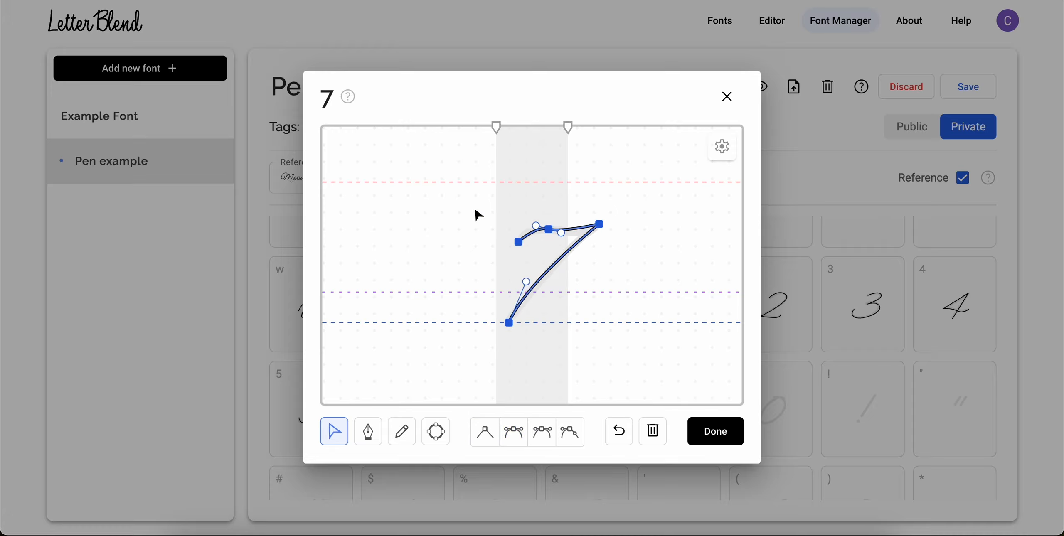
pyautogui.click(651, 433)
# Step: Redraw the 7 with a straight top bar and a stem curving down to the baseline, and finish the glyph
pyautogui.click(367, 431)
pyautogui.click(596, 228)
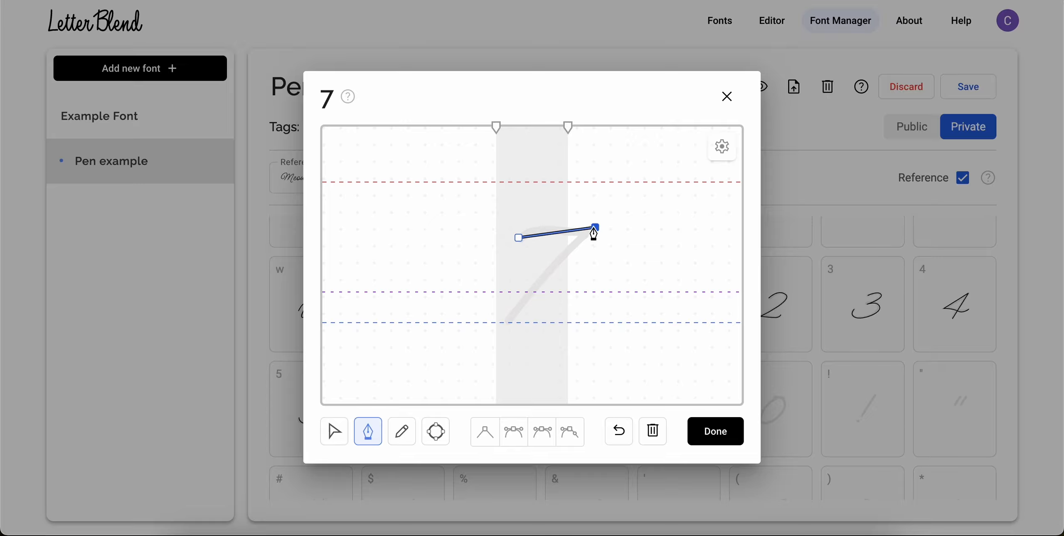
pyautogui.moveTo(508, 323); pyautogui.dragTo(511, 347)
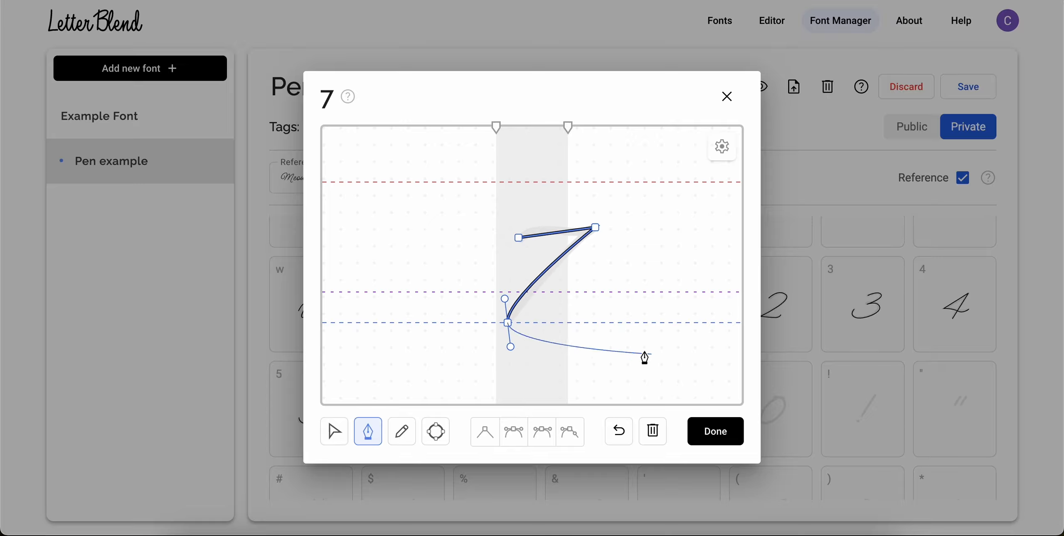
pyautogui.click(409, 338)
pyautogui.click(607, 427)
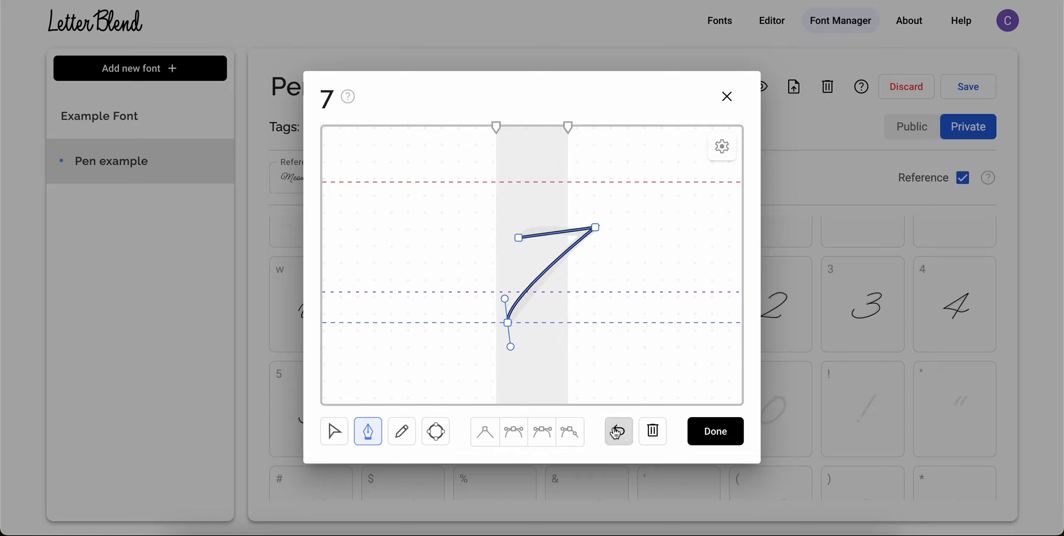
pyautogui.click(334, 431)
pyautogui.click(377, 354)
pyautogui.click(701, 434)
# Step: Open the digit 8 and trace it with the pen from the top hook around the lower loop to the upper-right tail
pyautogui.click(582, 421)
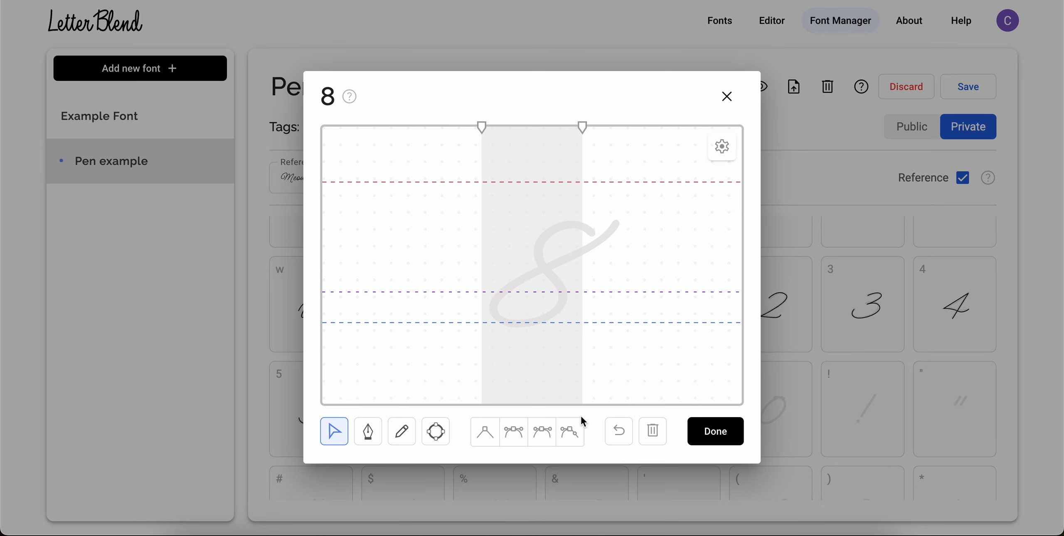
pyautogui.click(367, 431)
pyautogui.moveTo(560, 225); pyautogui.dragTo(536, 230)
pyautogui.moveTo(560, 297)
pyautogui.mouseDown()
pyautogui.moveTo(586, 320)
pyautogui.moveTo(581, 332)
pyautogui.mouseUp()
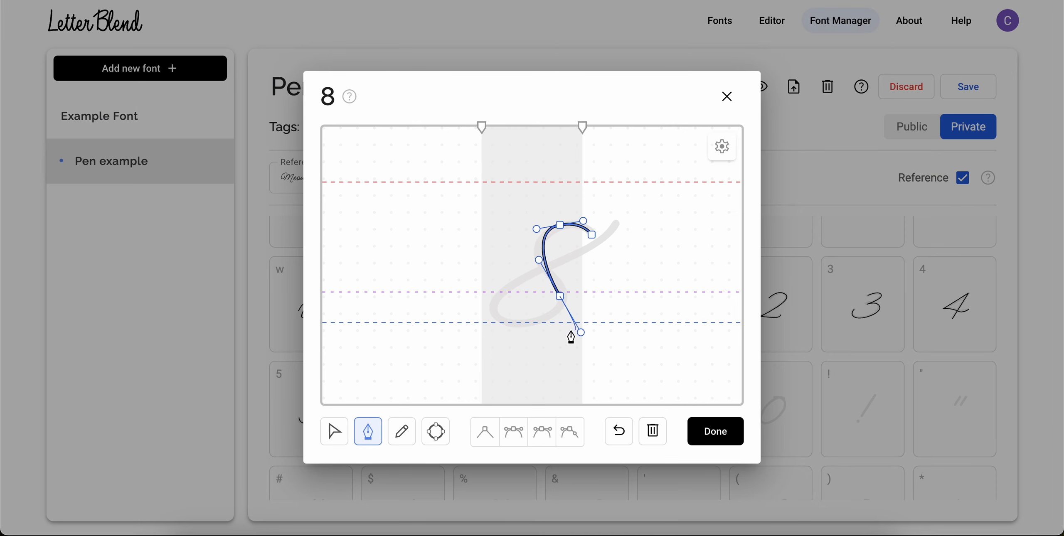
pyautogui.moveTo(490, 310); pyautogui.dragTo(487, 284)
pyautogui.moveTo(606, 241); pyautogui.dragTo(582, 257)
# Step: Reposition the 8's tail point and lower-left curve point, giving the latter a vertical handle
pyautogui.click(335, 431)
pyautogui.click(607, 240)
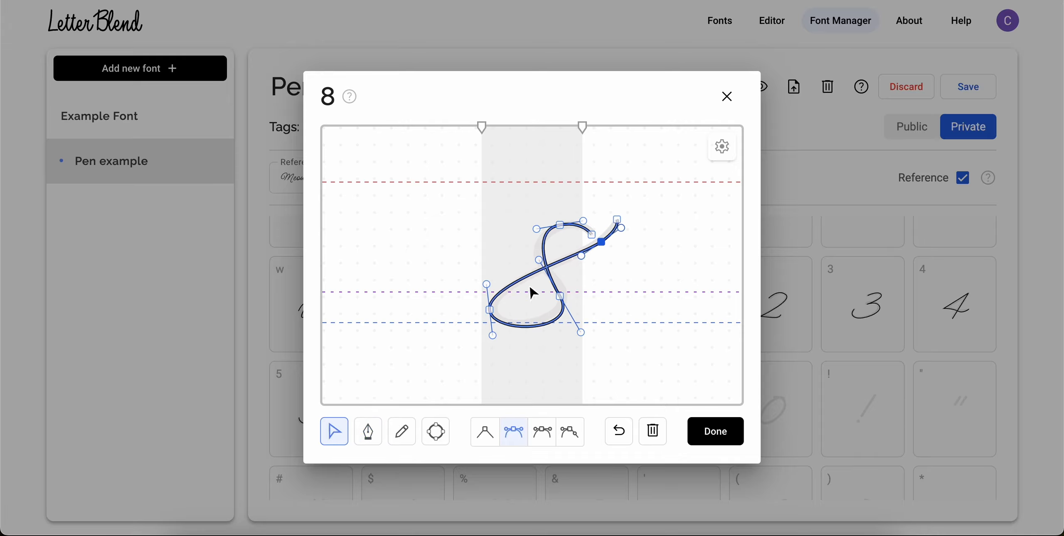
pyautogui.click(490, 310)
pyautogui.moveTo(490, 306); pyautogui.dragTo(493, 273)
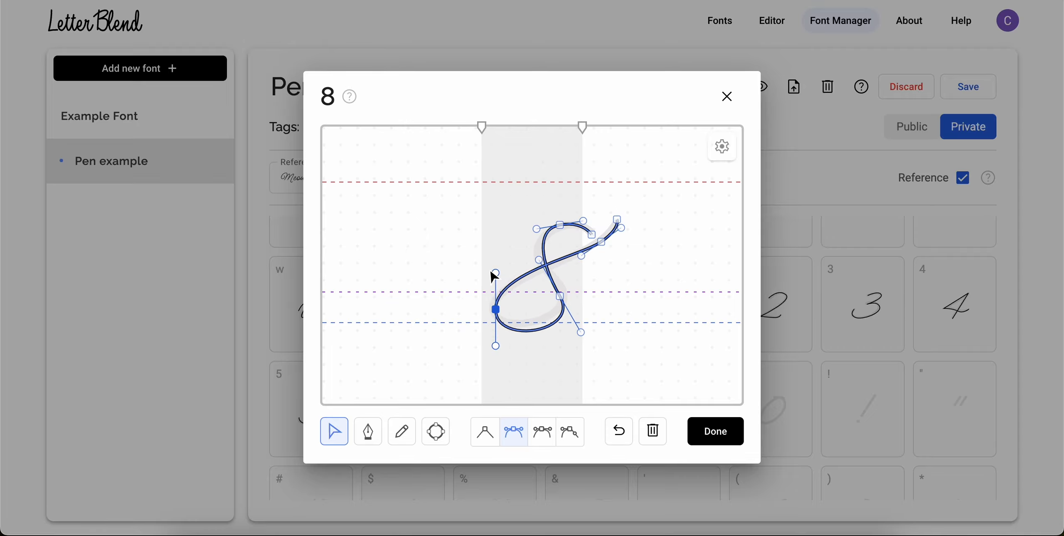
# Step: Raise the 8's lower-right curve point, realign its handle to fit the reference, and finish the glyph
pyautogui.moveTo(560, 296); pyautogui.dragTo(561, 287)
pyautogui.moveTo(582, 328); pyautogui.dragTo(587, 319)
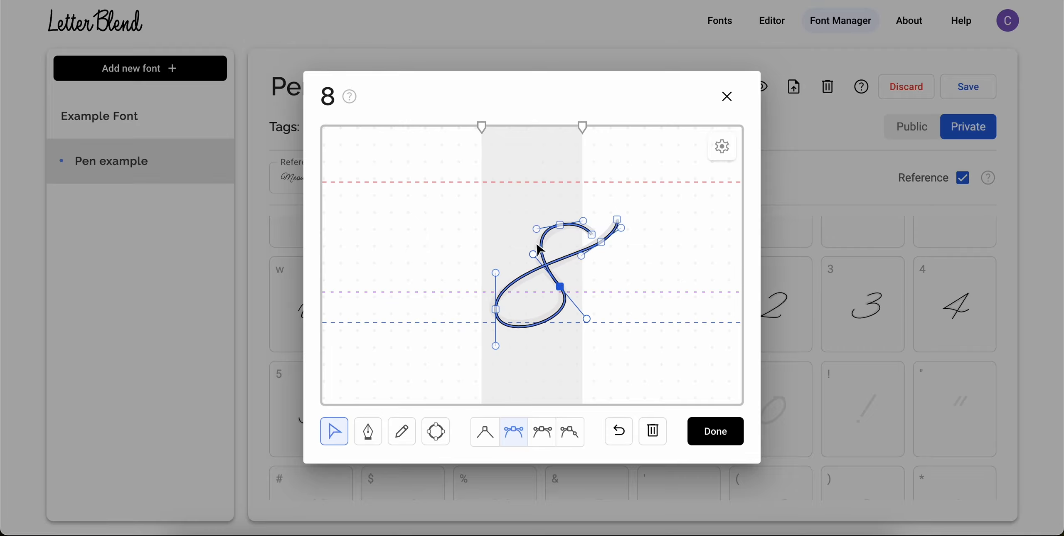
pyautogui.click(509, 214)
pyautogui.click(509, 217)
pyautogui.click(690, 432)
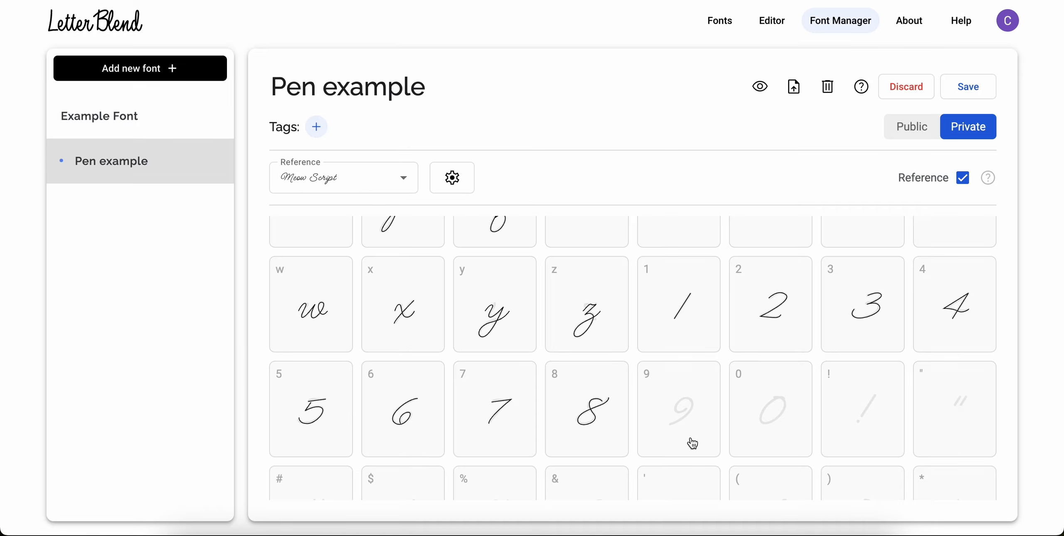
# Step: Open the digit 9 and trace it with the pen from the inner loop end around the top to the baseline tail
pyautogui.click(692, 442)
pyautogui.click(368, 432)
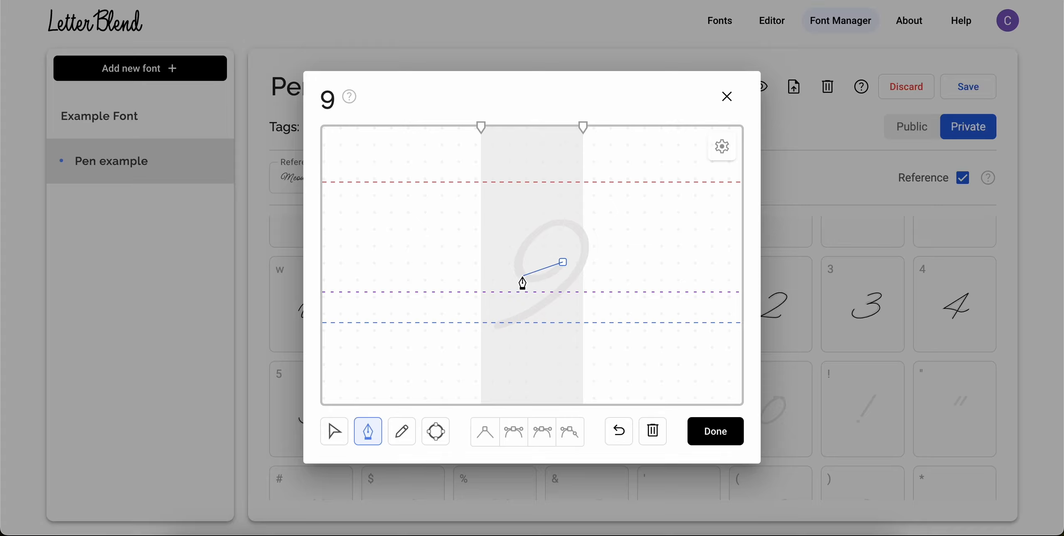
pyautogui.moveTo(578, 226); pyautogui.dragTo(610, 243)
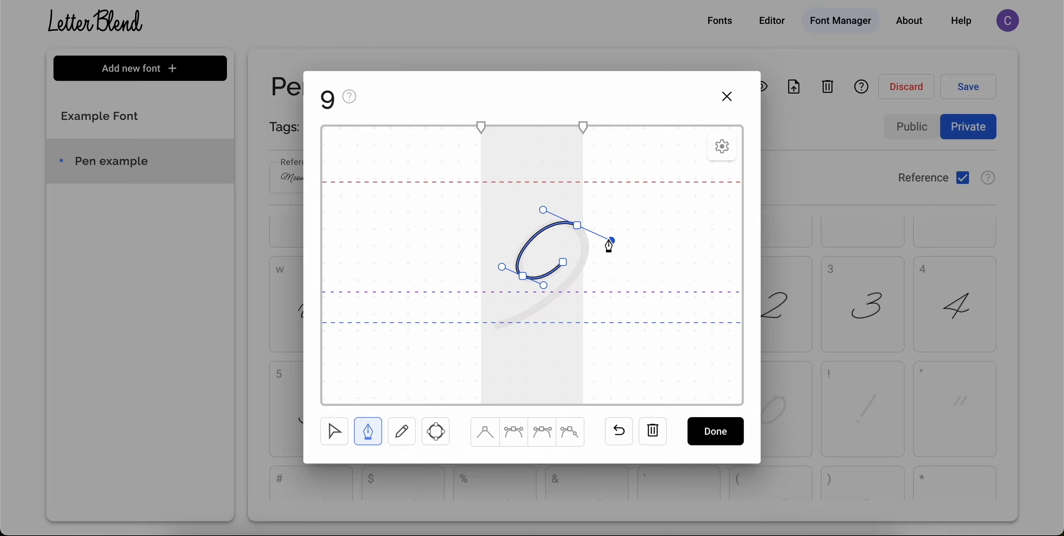
pyautogui.moveTo(497, 323); pyautogui.dragTo(437, 322)
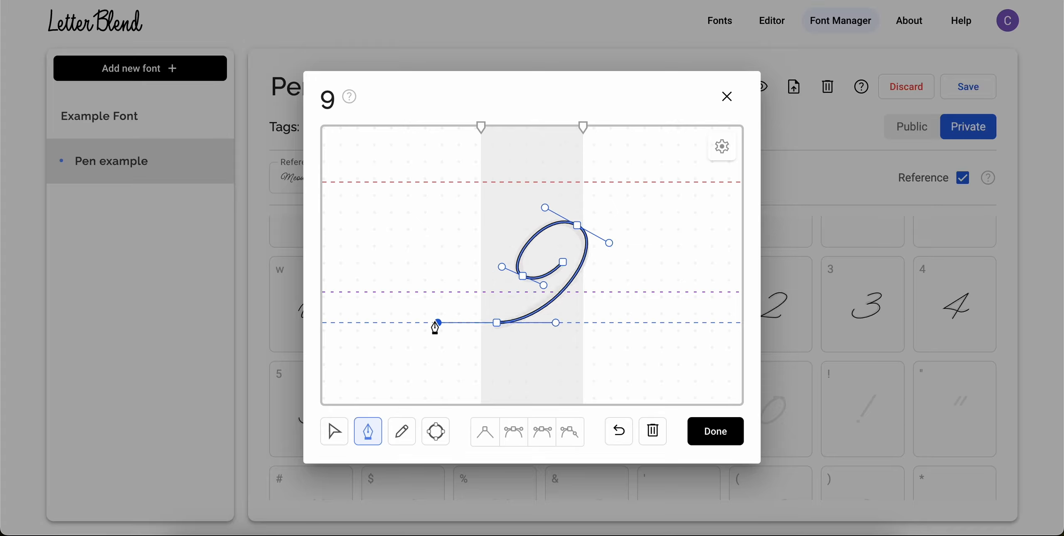
# Step: Adjust the handle at the bottom of the 9's loop to match the reference, and finish the glyph
pyautogui.click(334, 432)
pyautogui.click(541, 280)
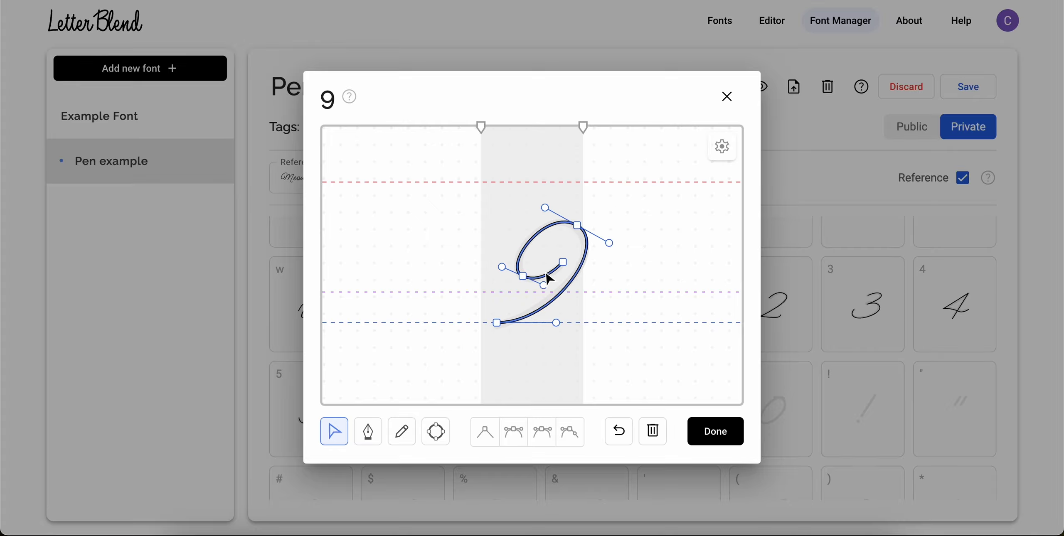
pyautogui.click(572, 265)
pyautogui.moveTo(543, 285); pyautogui.dragTo(538, 293)
pyautogui.click(577, 307)
pyautogui.click(578, 307)
pyautogui.click(691, 432)
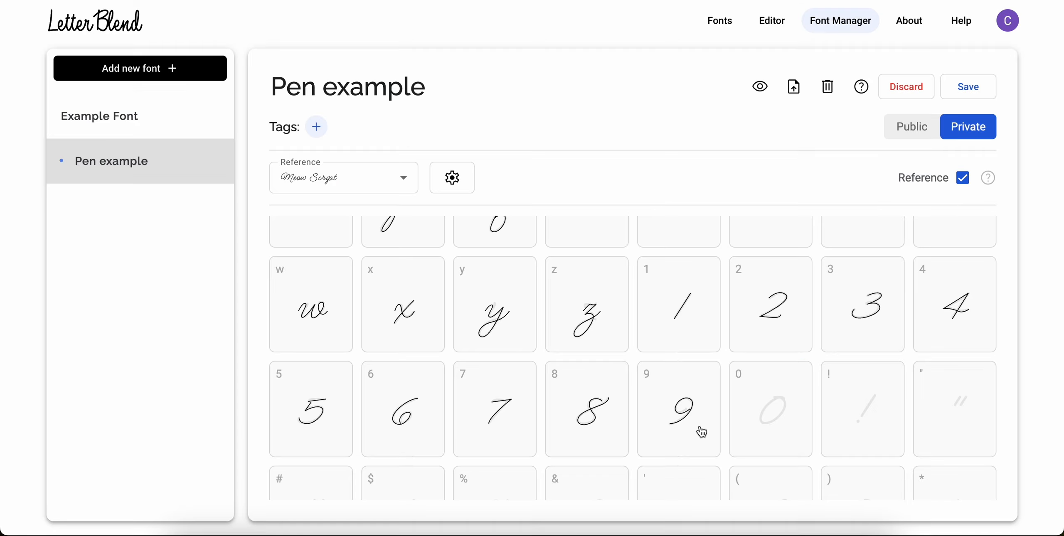
# Step: Open the digit 0 and trace a closed oval over its reference with the pen, starting at the upper-right end
pyautogui.click(771, 412)
pyautogui.click(368, 432)
pyautogui.click(588, 226)
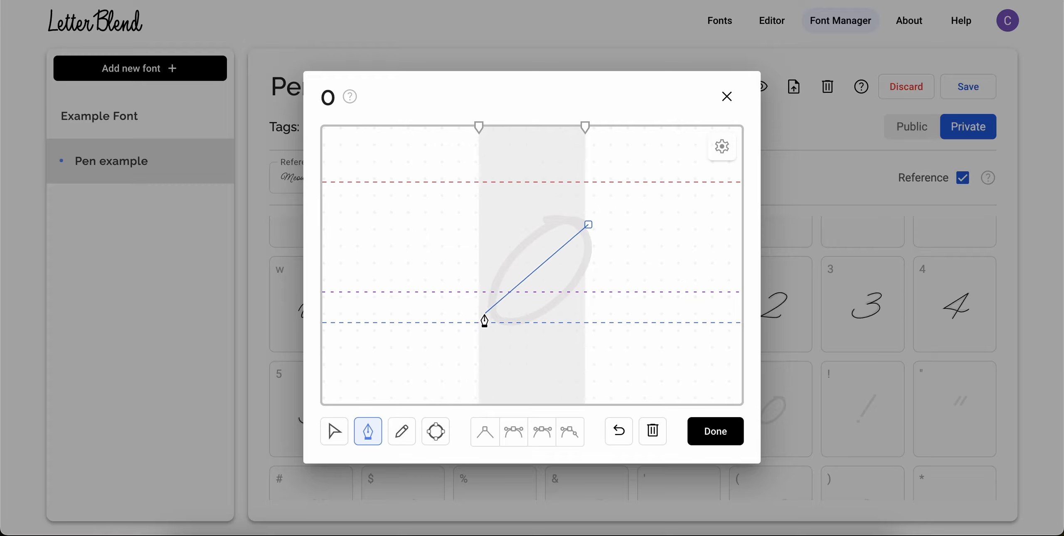
pyautogui.moveTo(499, 280); pyautogui.dragTo(463, 348)
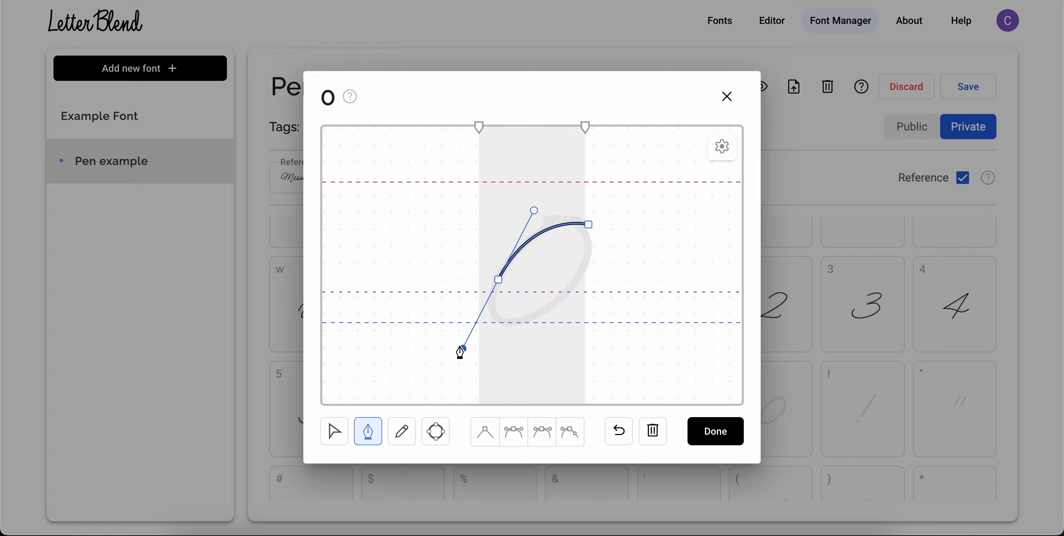
pyautogui.moveTo(572, 292); pyautogui.dragTo(589, 225)
# Step: Undo the closing segment of the 0 and close the outline again from its lower-right point to the start
pyautogui.click(332, 434)
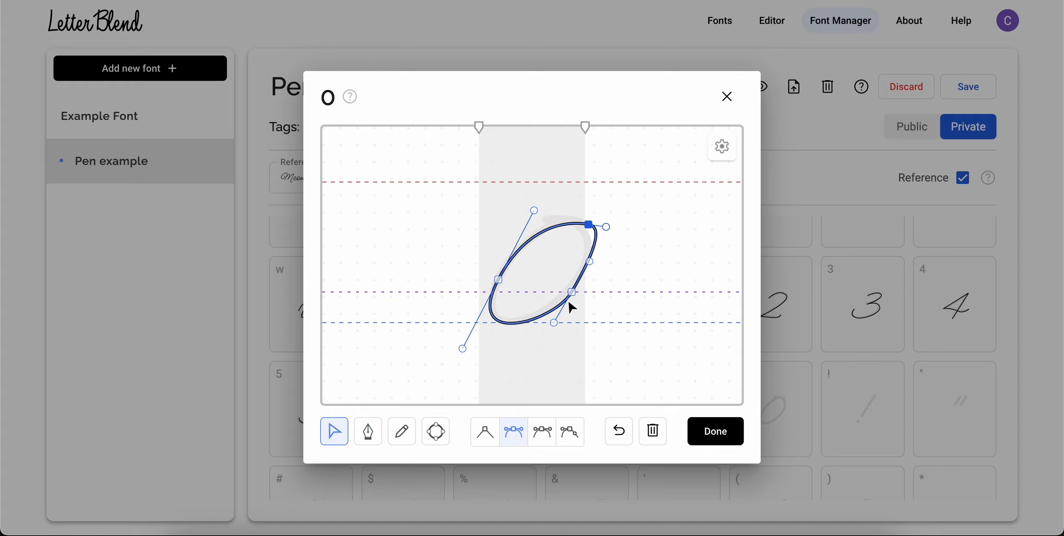
pyautogui.click(619, 431)
pyautogui.click(619, 431)
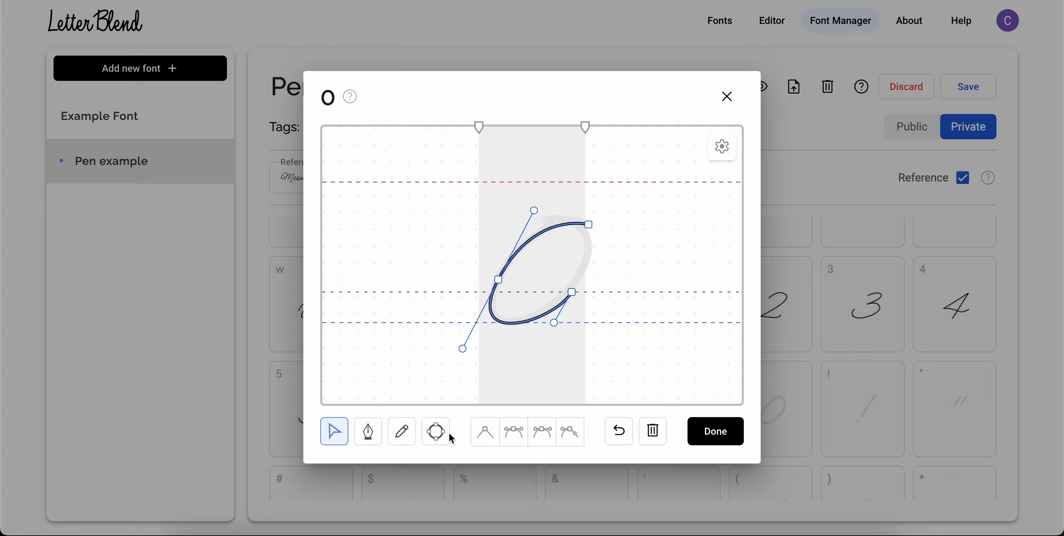
pyautogui.click(571, 296)
pyautogui.click(368, 432)
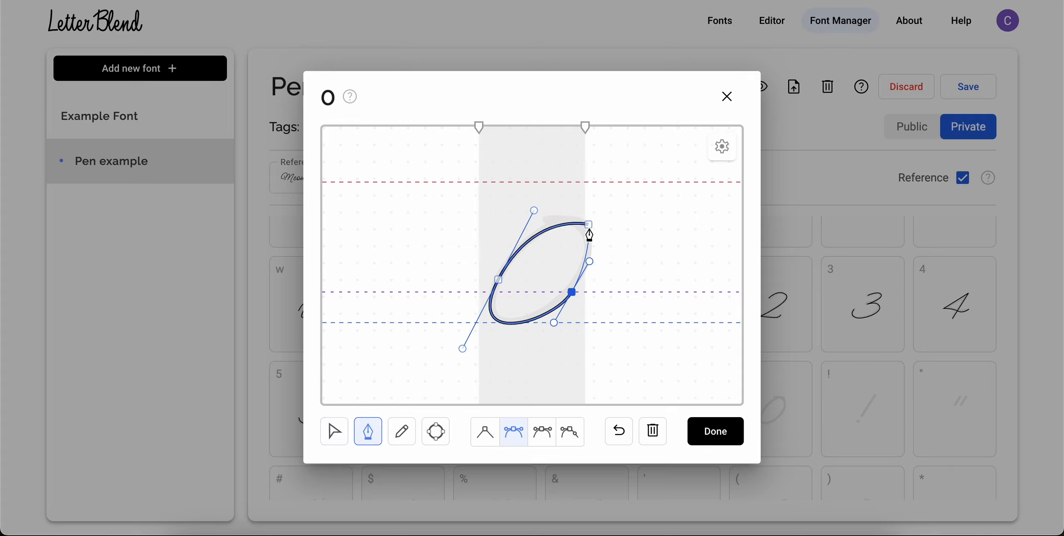
pyautogui.click(335, 432)
# Step: Convert the 0's upper-right corner to a reflected point and reshape the handles around it to round the top
pyautogui.click(589, 225)
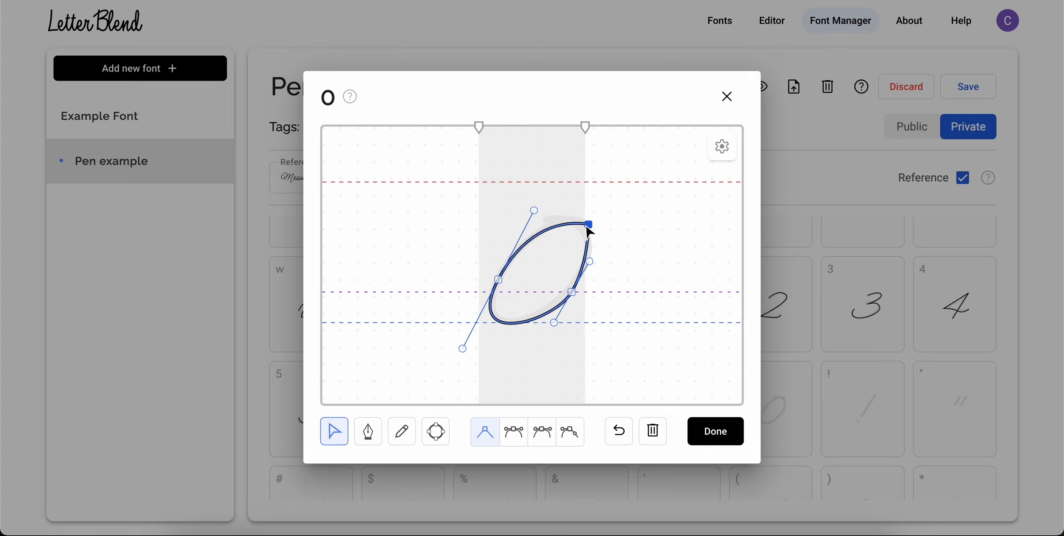
pyautogui.click(511, 439)
pyautogui.moveTo(597, 225); pyautogui.dragTo(542, 333)
pyautogui.click(587, 225)
pyautogui.moveTo(585, 224); pyautogui.dragTo(567, 213)
pyautogui.click(619, 246)
pyautogui.click(618, 246)
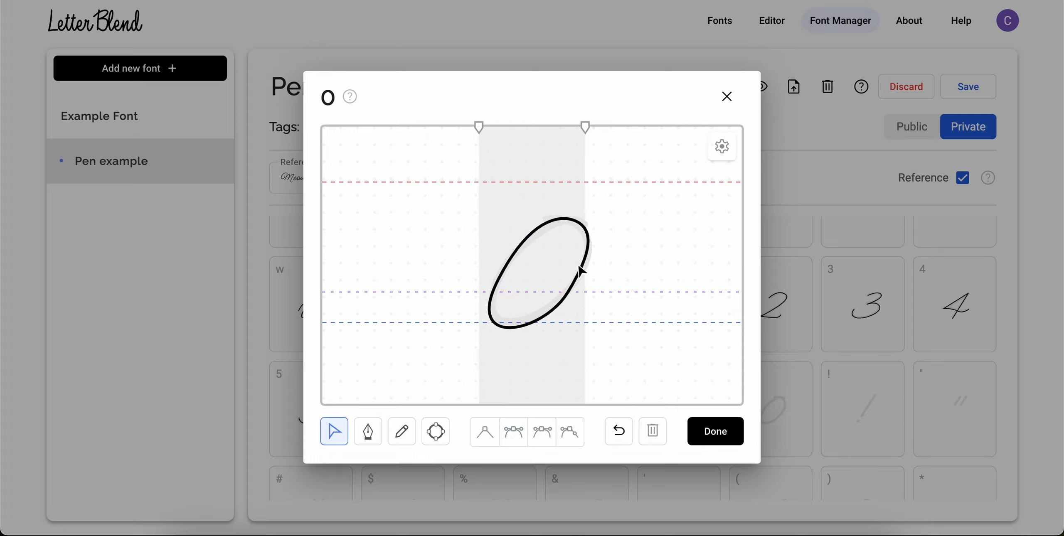
# Step: Shorten the lower-right handles of the 0, then move its left curve point up and realign that point's handles
pyautogui.click(581, 271)
pyautogui.click(580, 223)
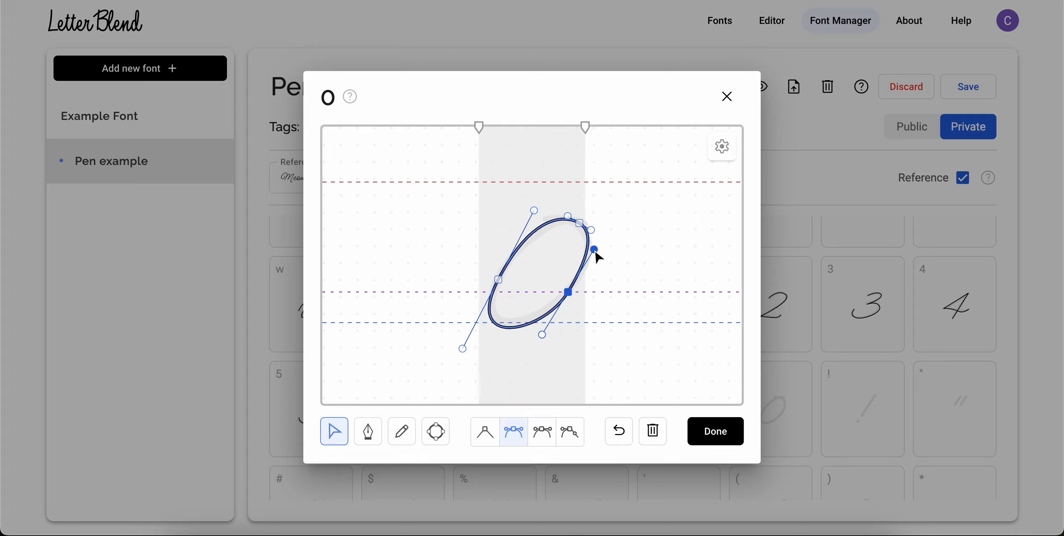
pyautogui.moveTo(596, 253); pyautogui.dragTo(587, 257)
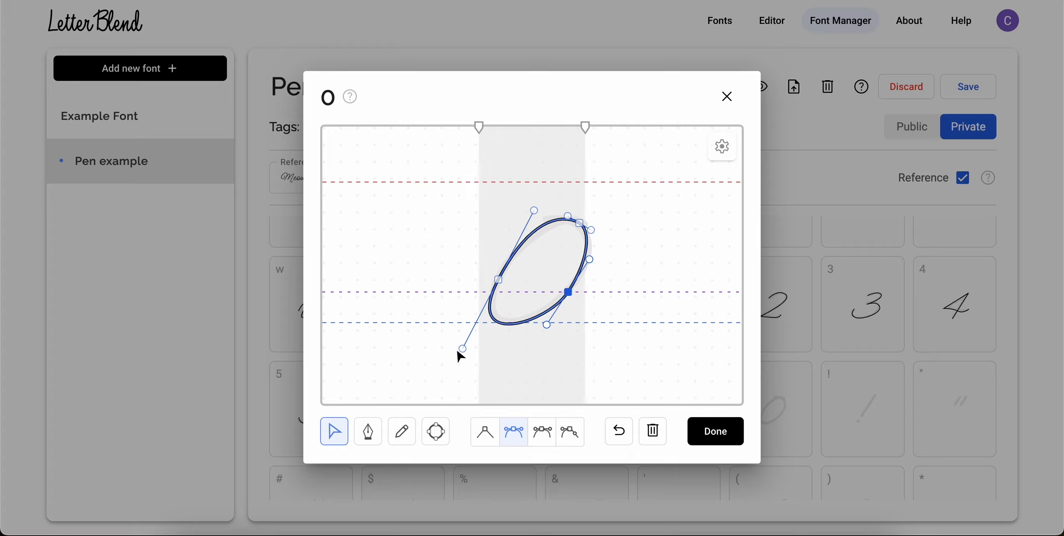
pyautogui.moveTo(462, 349); pyautogui.dragTo(468, 339)
pyautogui.moveTo(498, 280); pyautogui.dragTo(503, 269)
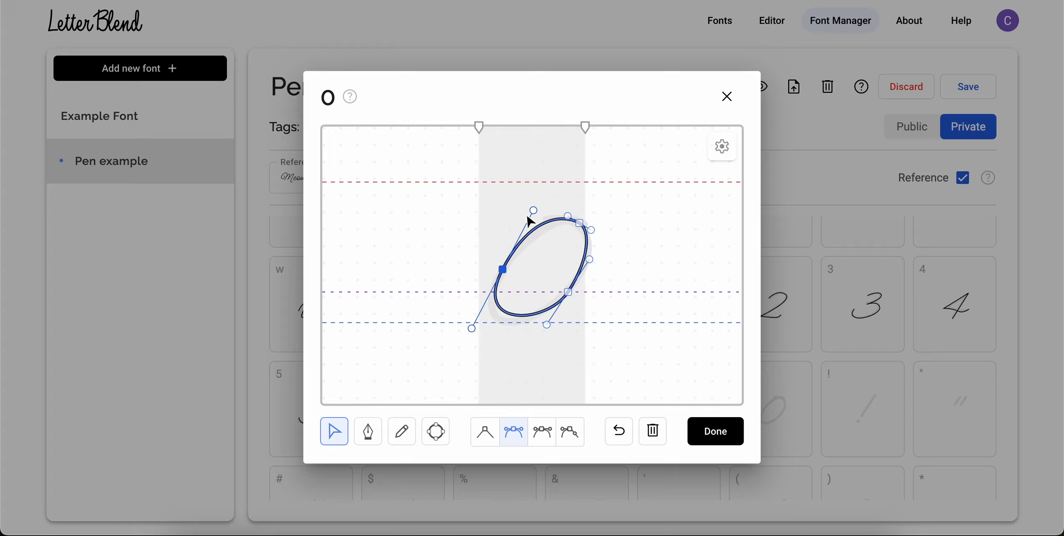
pyautogui.moveTo(534, 210); pyautogui.dragTo(541, 213)
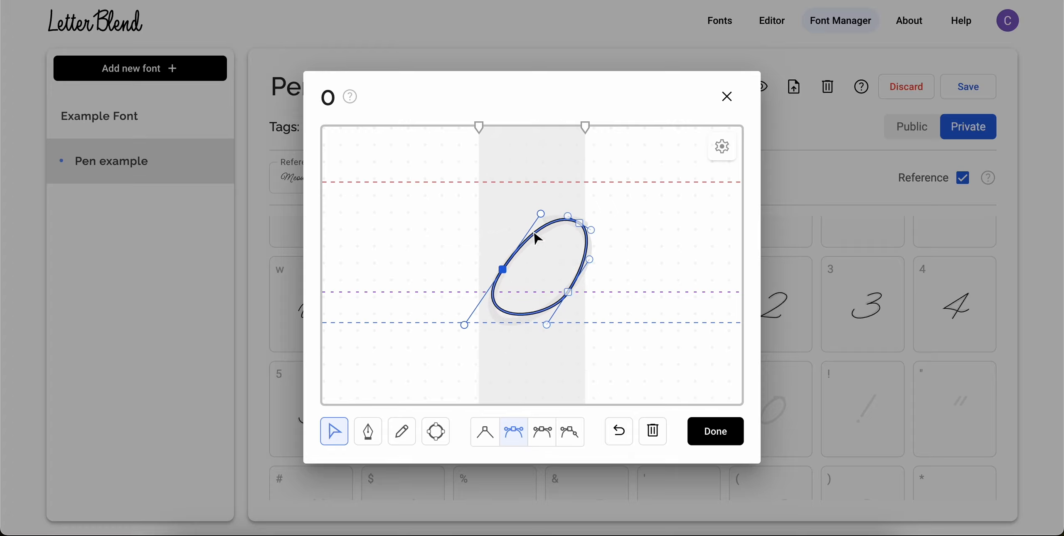
# Step: Add a point on the bottom curve of the 0, move it down to the baseline and give it reflected handles
pyautogui.click(360, 433)
pyautogui.click(510, 314)
pyautogui.click(331, 432)
pyautogui.moveTo(511, 314); pyautogui.dragTo(489, 318)
pyautogui.click(513, 431)
pyautogui.click(530, 350)
pyautogui.click(556, 307)
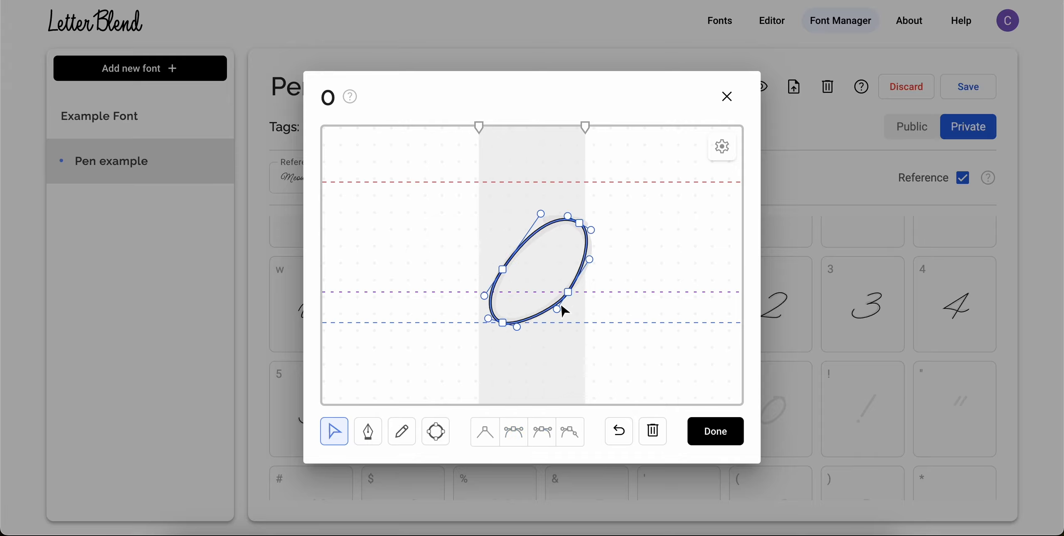
# Step: Reset the 0's lower-right point to fresh reflected handles, adjust the curve there, and finish the glyph
pyautogui.click(568, 292)
pyautogui.click(491, 432)
pyautogui.click(512, 432)
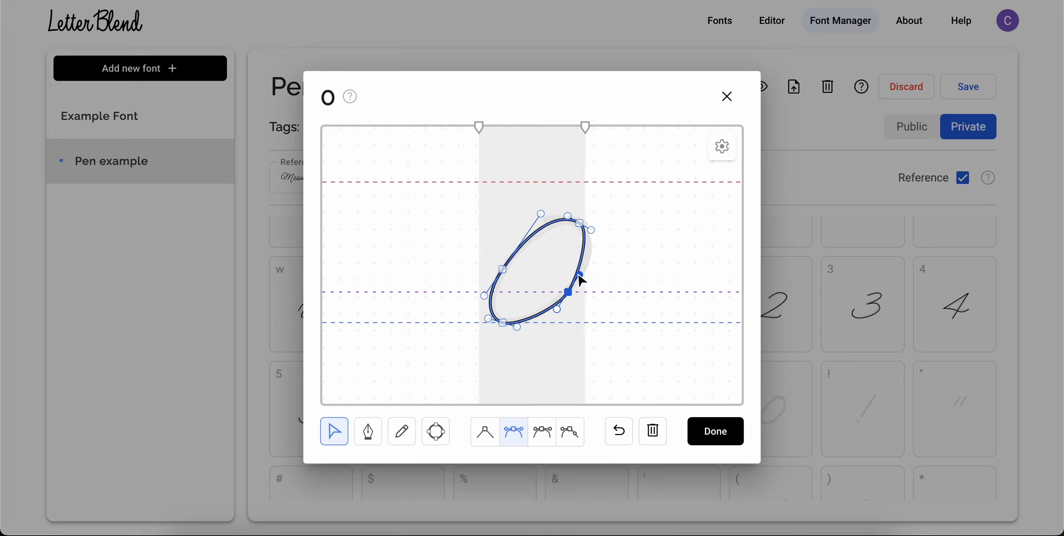
pyautogui.moveTo(581, 278); pyautogui.dragTo(557, 288)
pyautogui.click(613, 286)
pyautogui.click(563, 295)
pyautogui.click(599, 292)
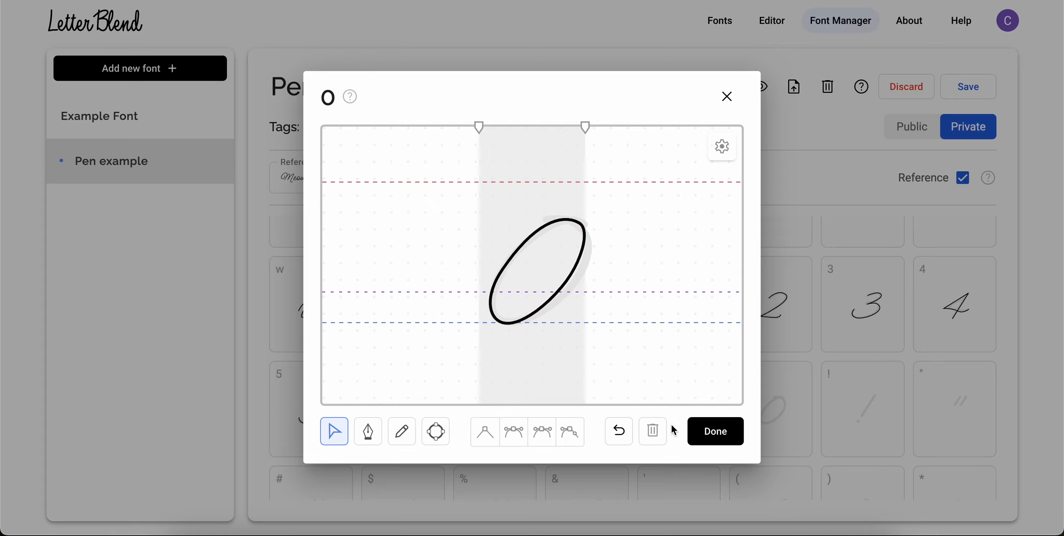
pyautogui.click(713, 440)
# Step: Trace the exclamation mark with a straight slanted stroke and a short dot segment below it, and finish the glyph
pyautogui.click(854, 385)
pyautogui.click(368, 431)
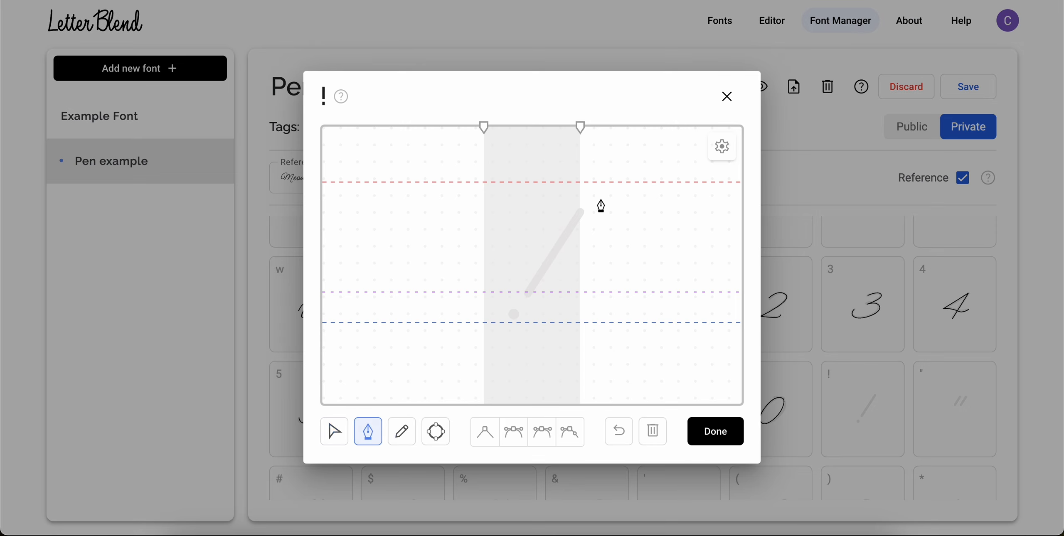
pyautogui.click(527, 292)
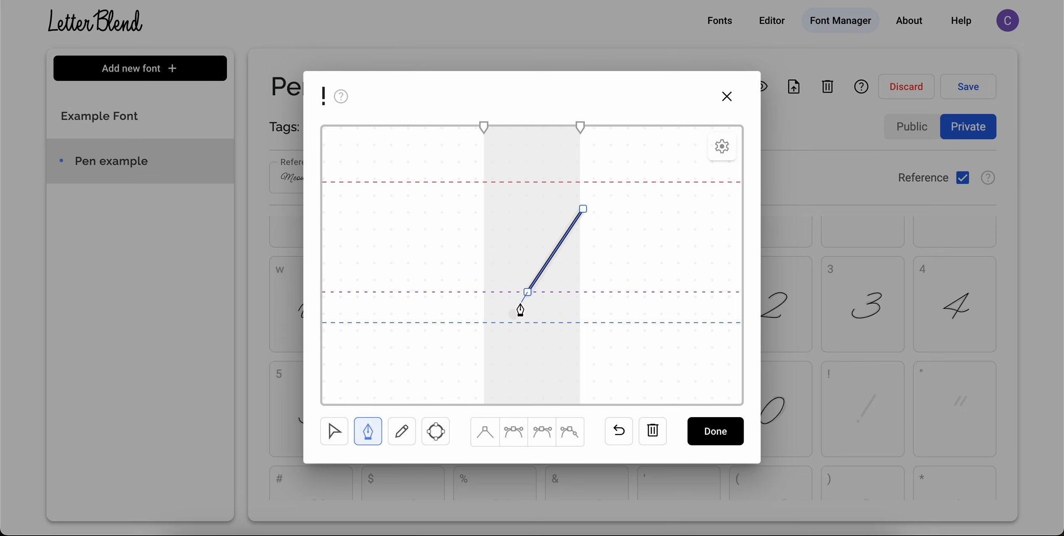
pyautogui.click(335, 431)
pyautogui.click(370, 436)
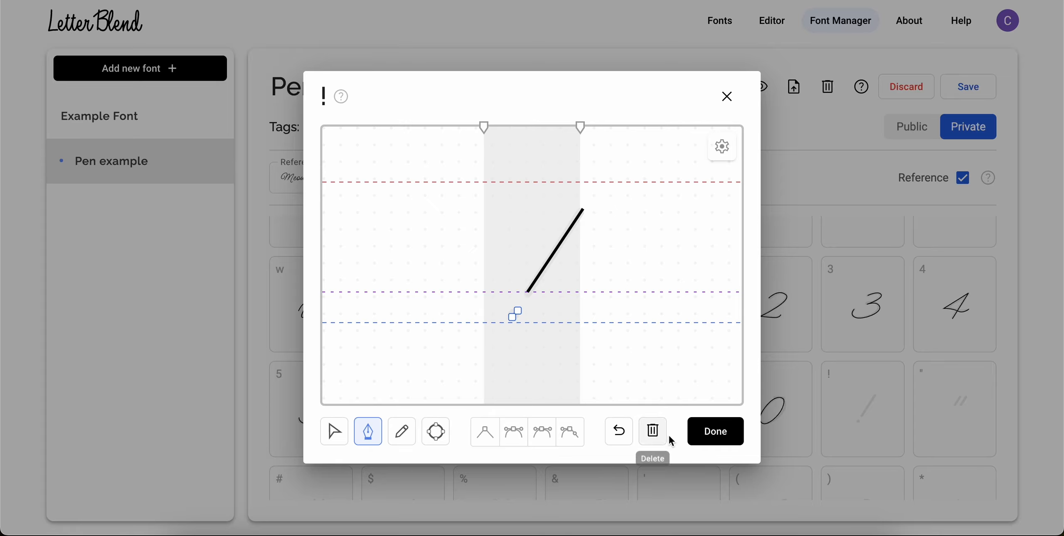
pyautogui.click(702, 436)
# Step: Trace the two short slanted strokes of the double quotation mark over the reference and finish the glyph
pyautogui.click(935, 421)
pyautogui.click(363, 422)
pyautogui.click(552, 216)
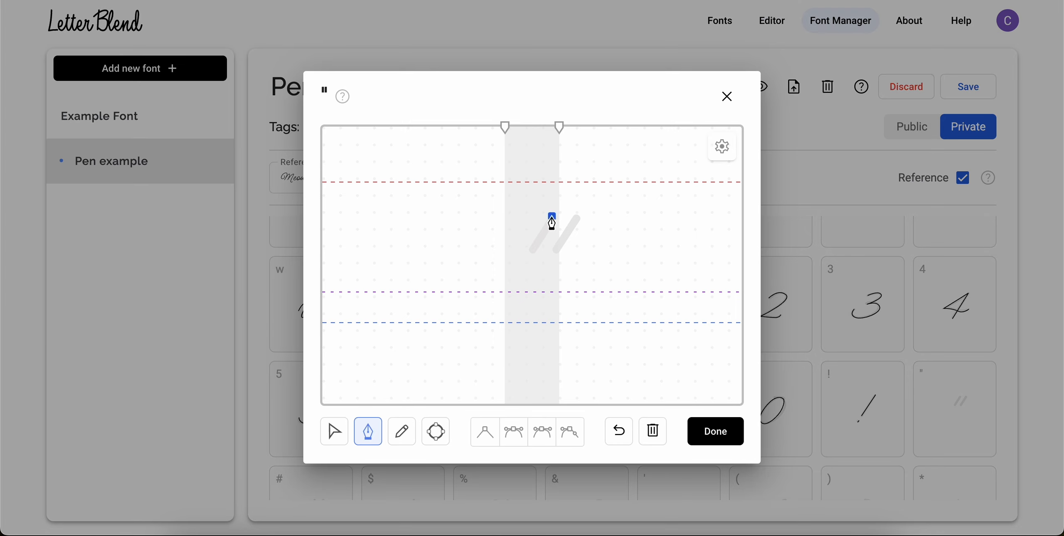
pyautogui.click(557, 256)
pyautogui.click(715, 431)
# Step: Open the # glyph and trace its two parallel slanted strokes as separate pen paths
pyautogui.scroll(-3, 305, 353)
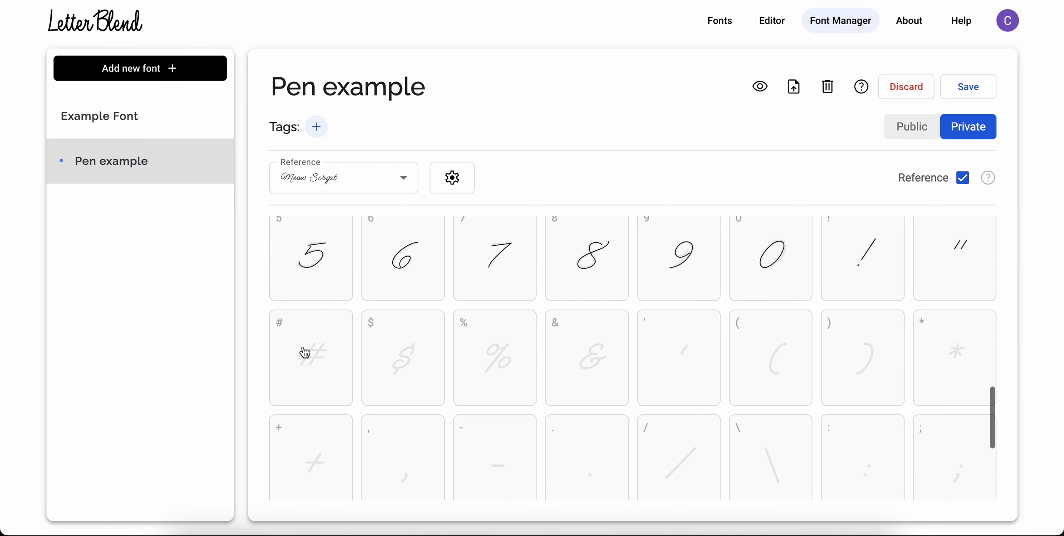
pyautogui.click(305, 353)
pyautogui.click(368, 431)
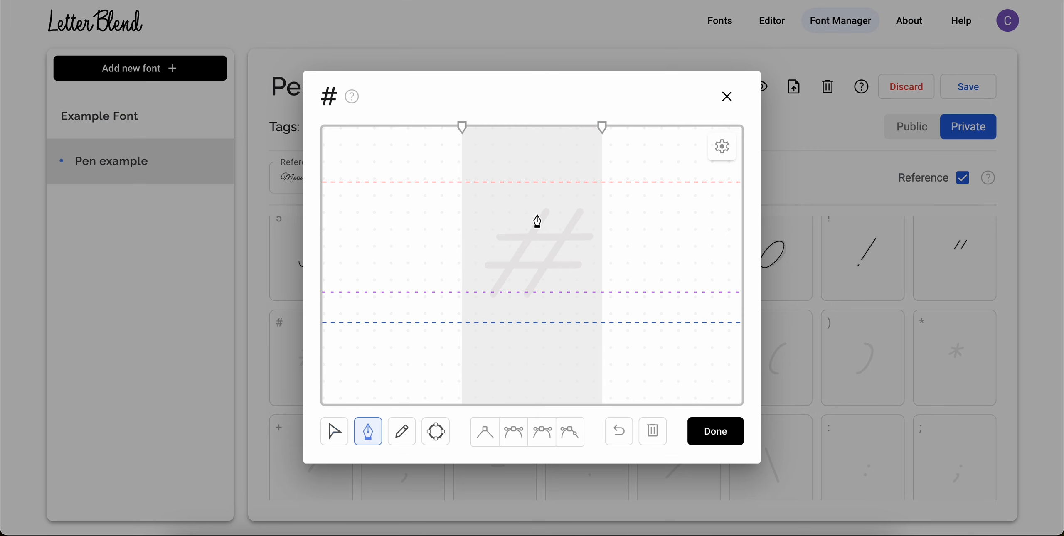
pyautogui.click(491, 298)
pyautogui.press('Escape')
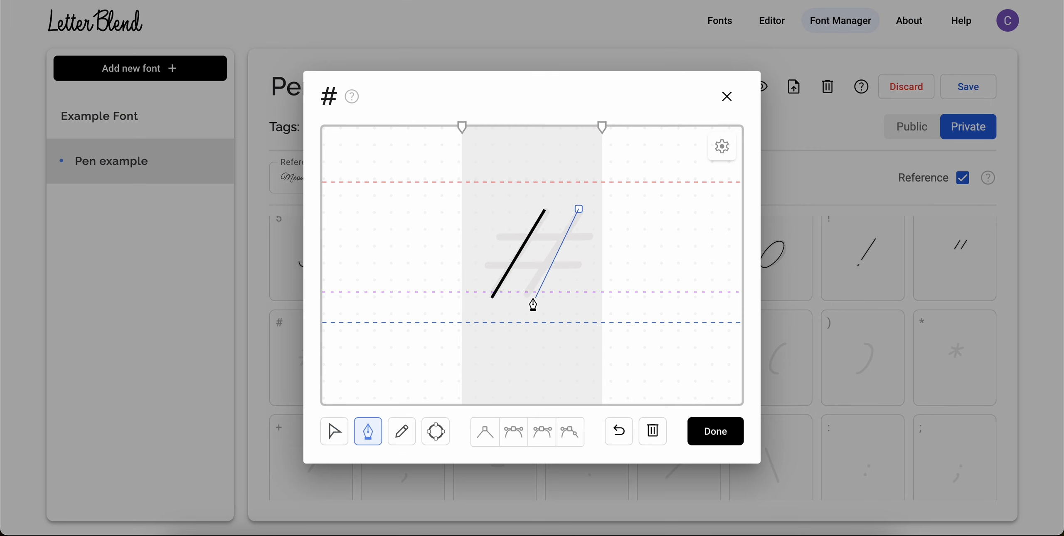
pyautogui.click(527, 296)
pyautogui.press('Escape')
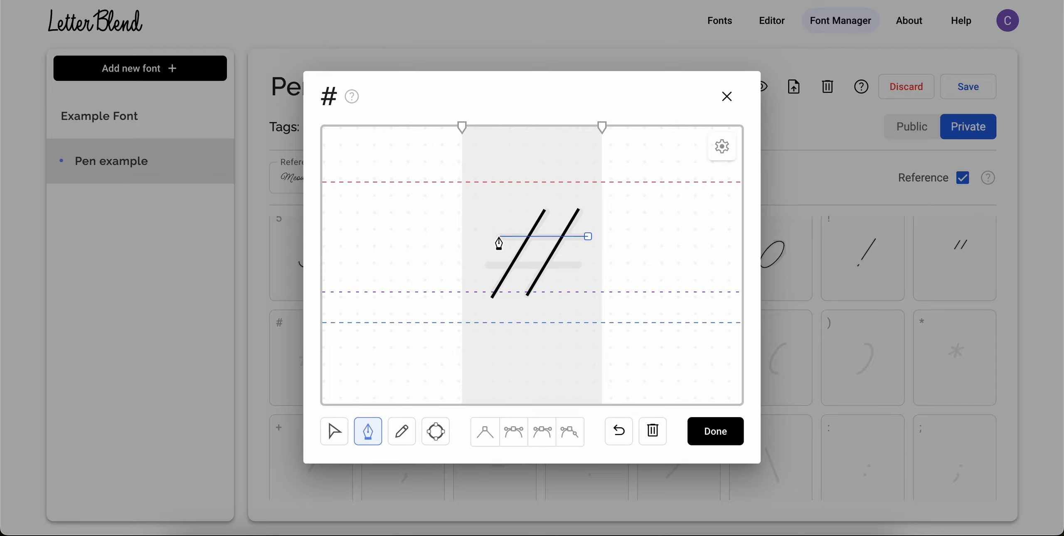
# Step: Add the upper and lower horizontal bars of the # as separate straight paths and finish the glyph
pyautogui.click(498, 237)
pyautogui.press('Escape')
pyautogui.click(581, 265)
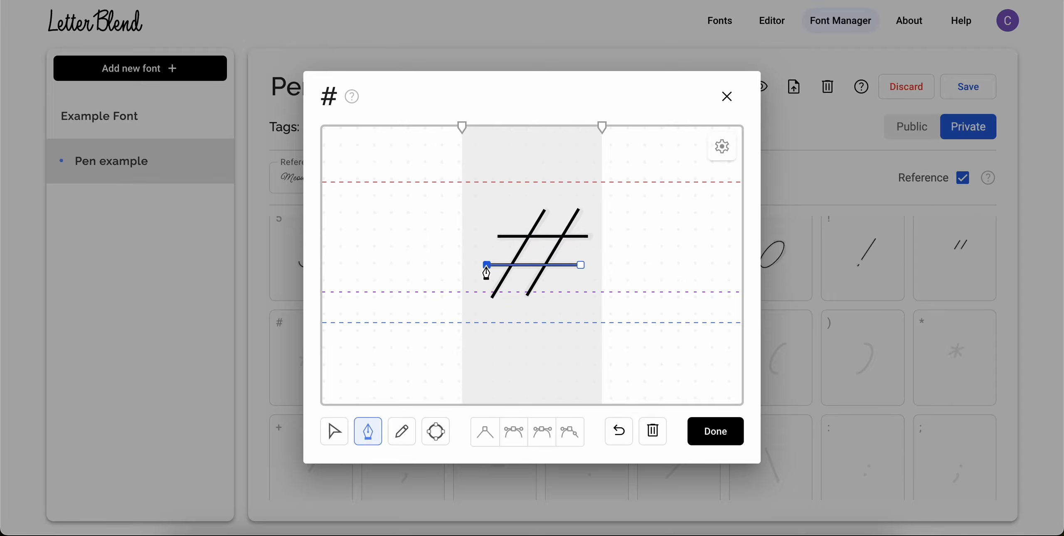
pyautogui.click(487, 265)
pyautogui.press('Escape')
pyautogui.click(716, 431)
# Step: Open the $ glyph and trace its S-shaped curve over the reference with curved pen points
pyautogui.click(411, 354)
pyautogui.press('p')
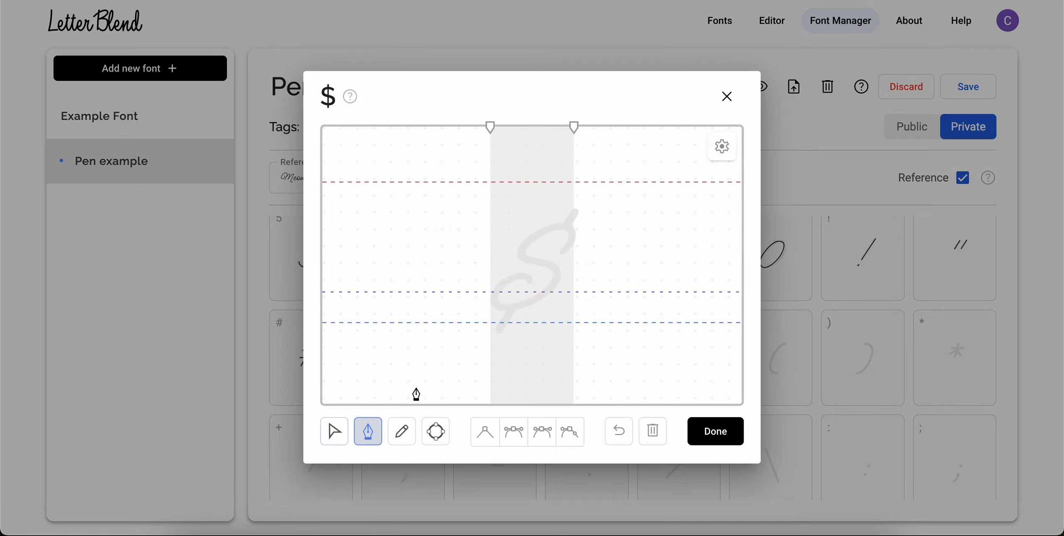
pyautogui.click(565, 253)
pyautogui.moveTo(565, 225); pyautogui.dragTo(544, 227)
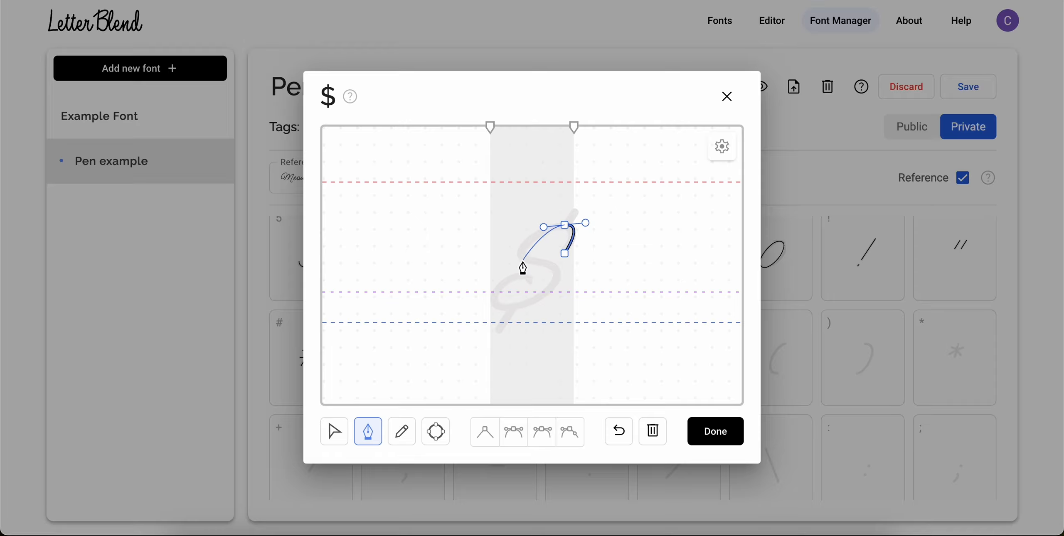
pyautogui.moveTo(531, 263); pyautogui.dragTo(553, 270)
pyautogui.moveTo(507, 308); pyautogui.dragTo(460, 309)
pyautogui.moveTo(531, 280); pyautogui.dragTo(562, 267)
# Step: Reshape the S curve of the $ by adjusting its points and the handles of the bottom curve
pyautogui.click(334, 431)
pyautogui.click(581, 270)
pyautogui.moveTo(506, 306); pyautogui.dragTo(532, 318)
pyautogui.click(560, 309)
pyautogui.click(571, 299)
pyautogui.click(536, 303)
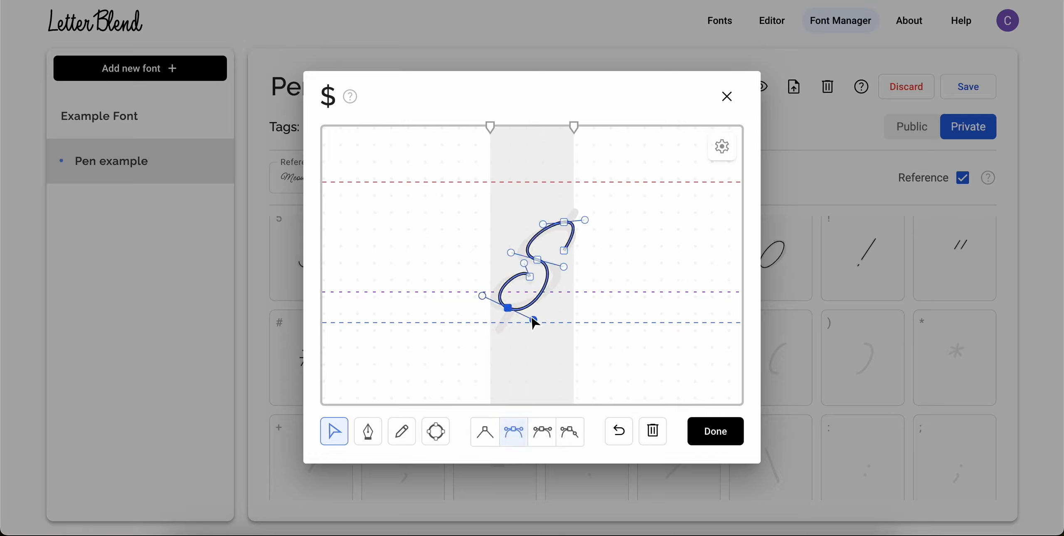
# Step: Draw the long slanted line through the S curve of the $ and finish the glyph
pyautogui.click(596, 228)
pyautogui.click(368, 431)
pyautogui.click(497, 333)
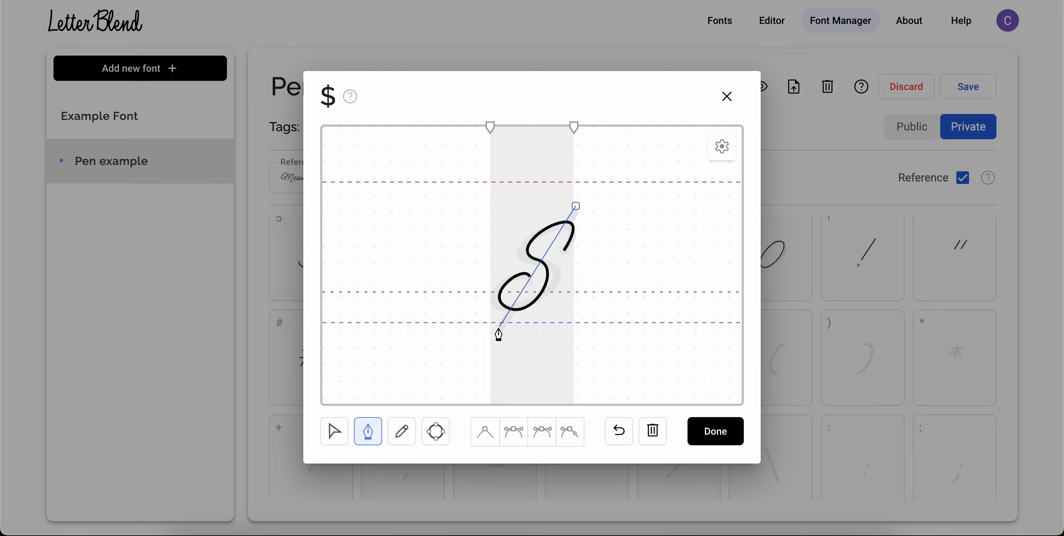
pyautogui.click(712, 432)
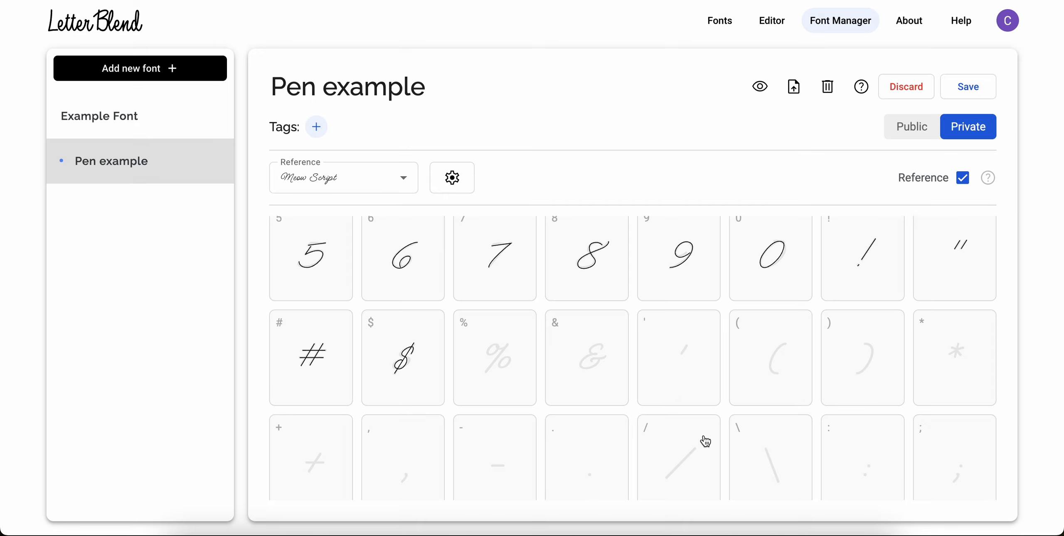
# Step: Open the % glyph and trace its upper oval, connecting loop and long slash as one pen path
pyautogui.click(515, 377)
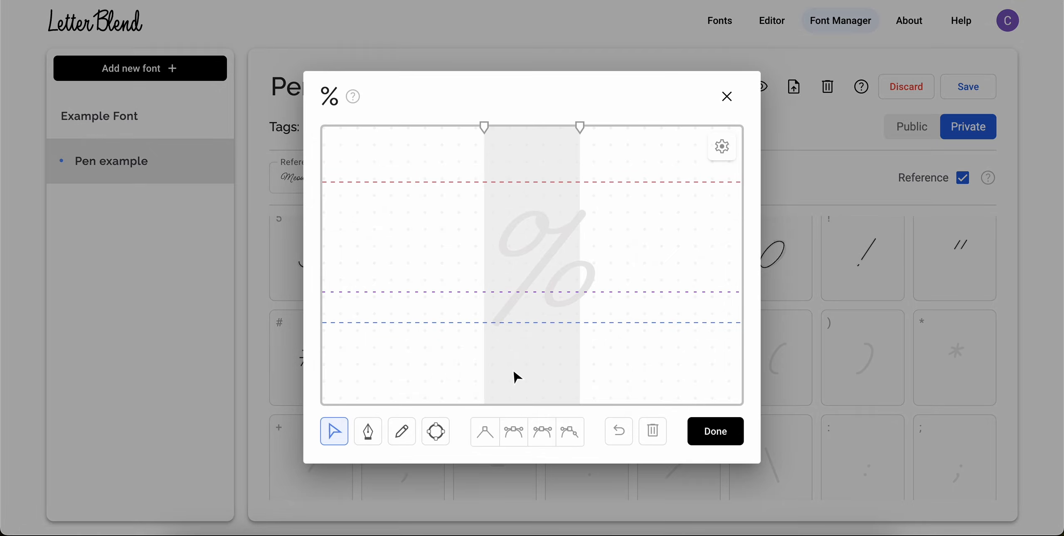
pyautogui.click(368, 432)
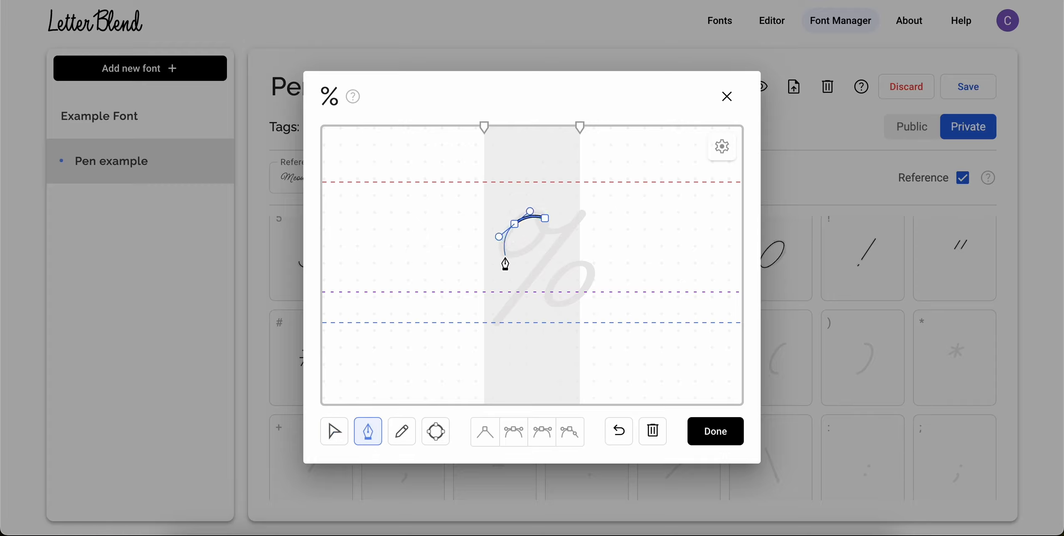
pyautogui.moveTo(505, 258); pyautogui.dragTo(514, 258)
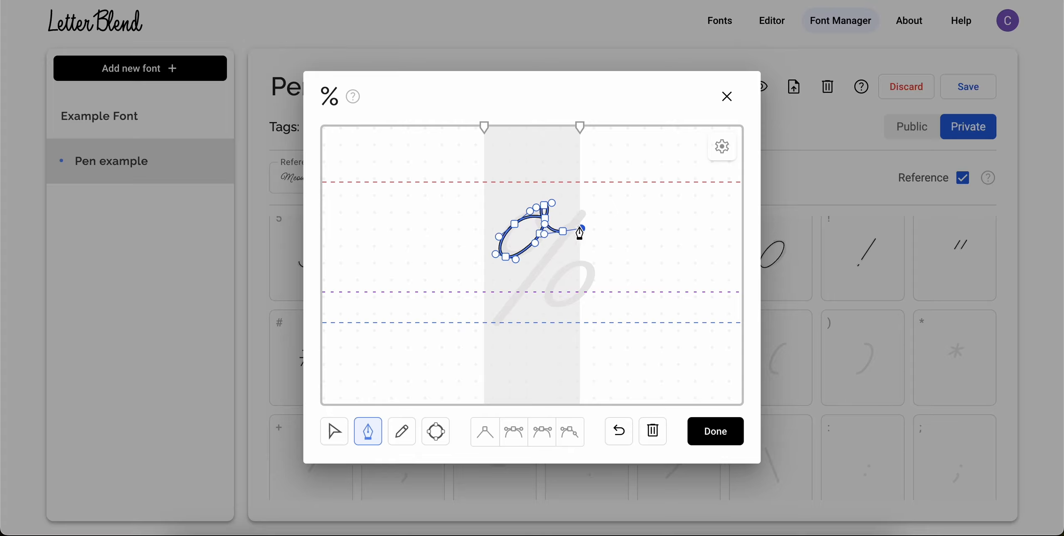
pyautogui.click(494, 323)
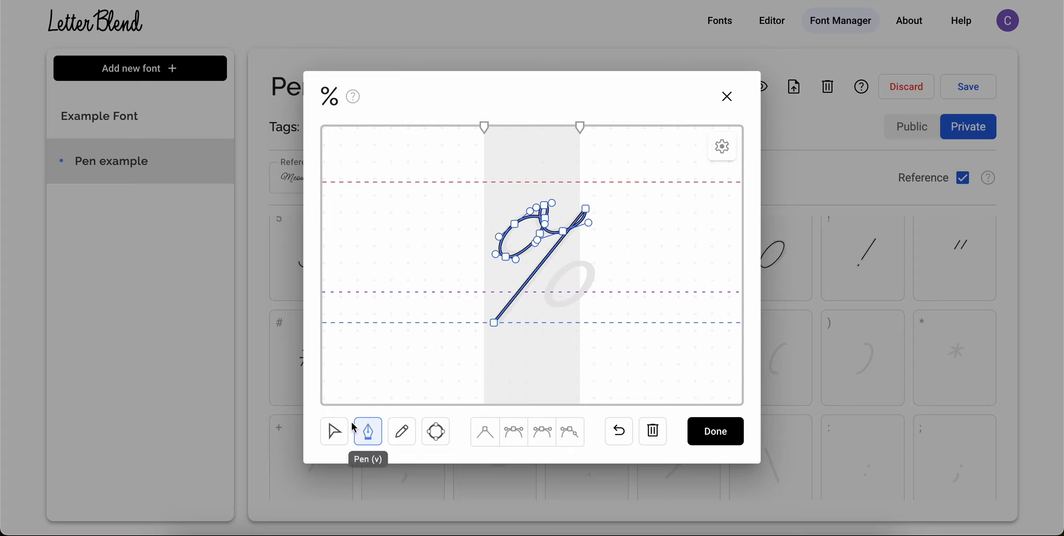
# Step: Adjust the points joining the upper oval to the slash of the % to form a smoother small loop
pyautogui.click(334, 431)
pyautogui.moveTo(539, 240); pyautogui.dragTo(541, 238)
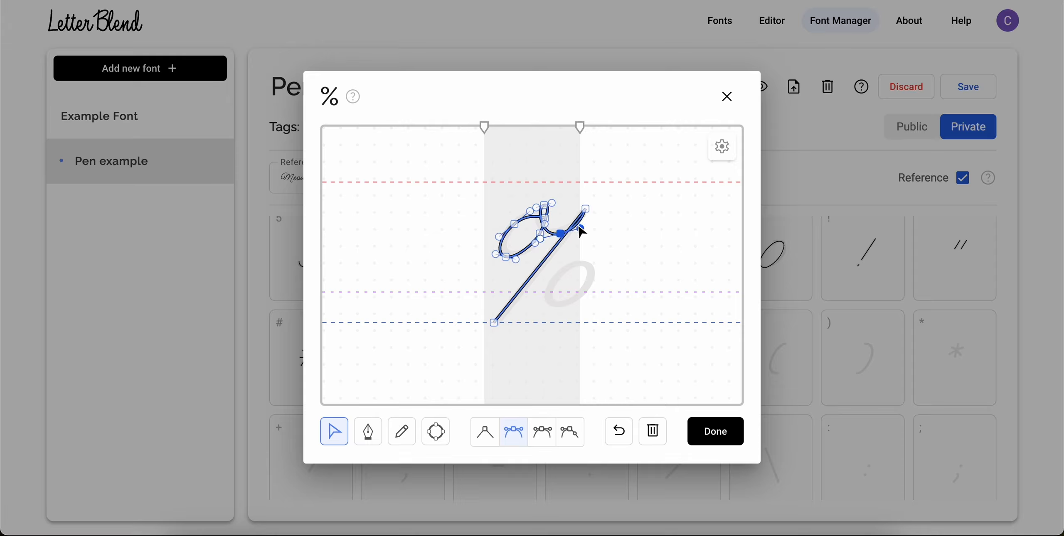
pyautogui.click(482, 206)
pyautogui.click(510, 231)
pyautogui.click(545, 219)
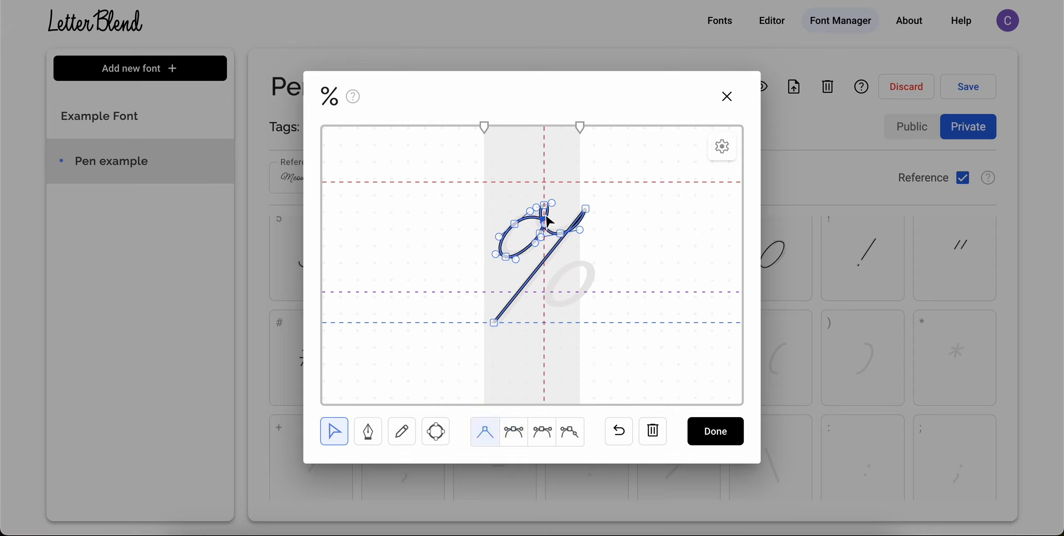
pyautogui.moveTo(546, 207); pyautogui.dragTo(538, 208)
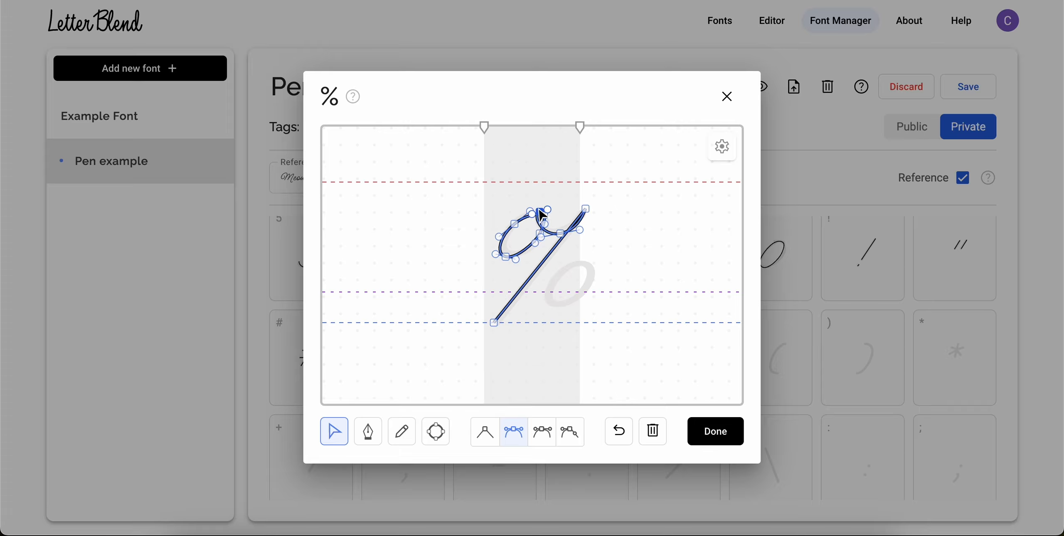
pyautogui.click(568, 199)
# Step: Turn off snapping and fine-tune the side and upper-left points of the upper oval in the %
pyautogui.click(722, 149)
pyautogui.click(731, 217)
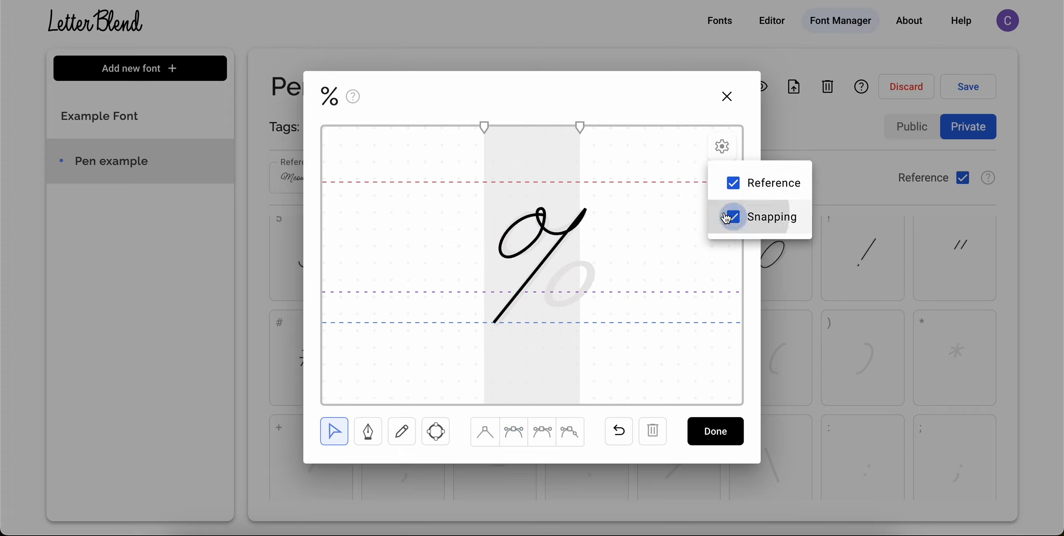
pyautogui.click(668, 218)
pyautogui.click(495, 248)
pyautogui.click(496, 254)
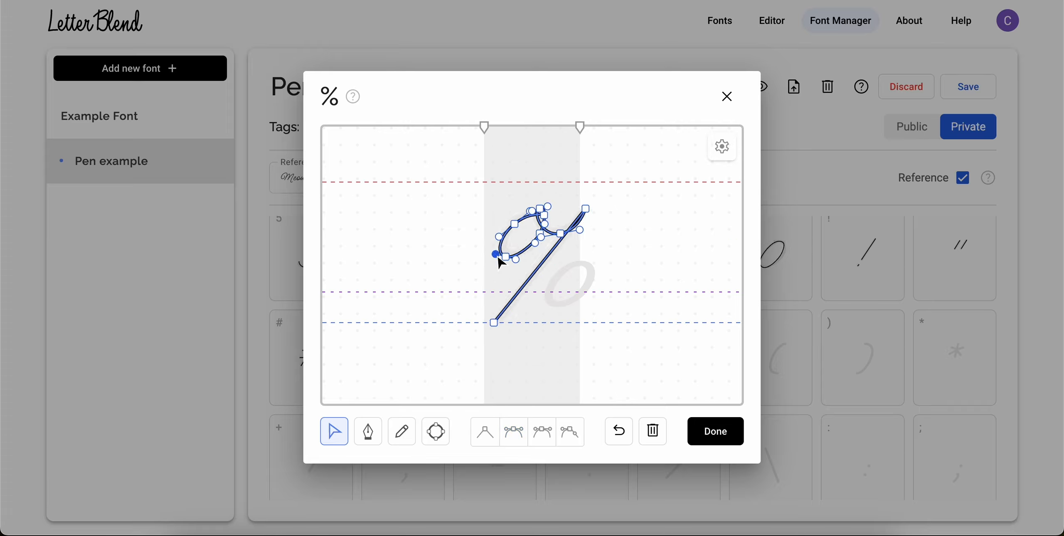
pyautogui.click(535, 241)
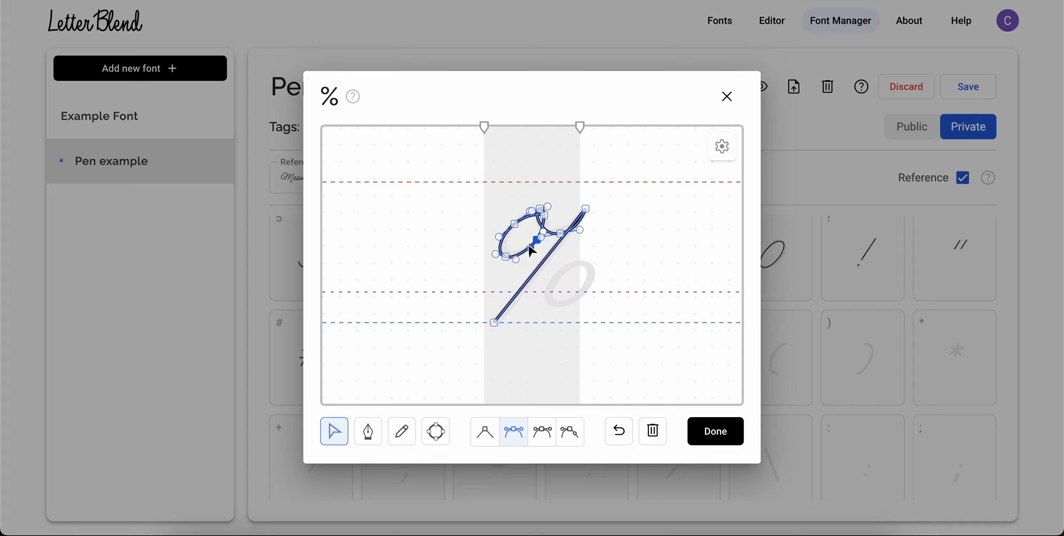
pyautogui.moveTo(515, 228); pyautogui.dragTo(515, 226)
pyautogui.click(503, 214)
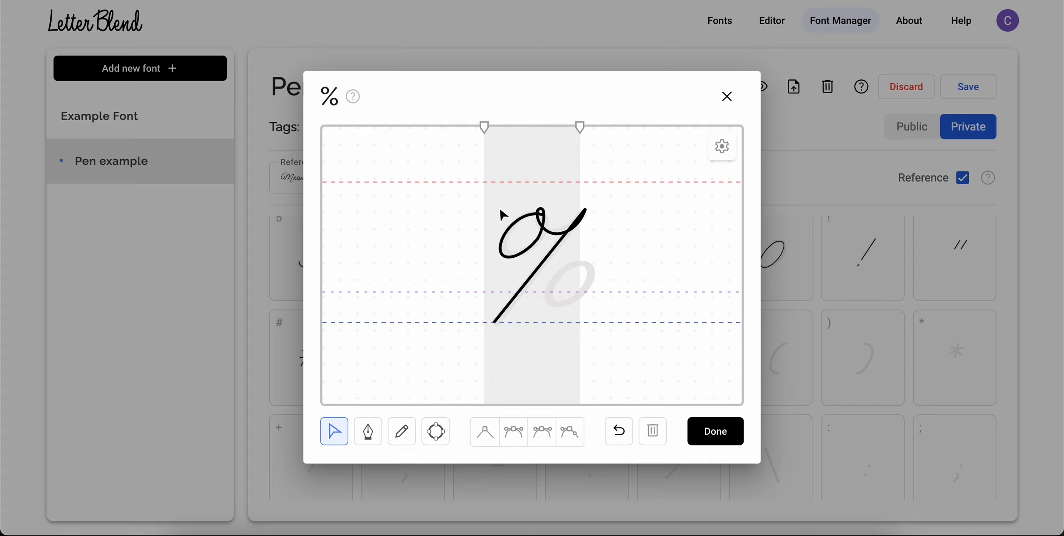
# Step: Refine the handles of the lower-right and bottom points of the upper oval in the %
pyautogui.click(529, 249)
pyautogui.click(537, 240)
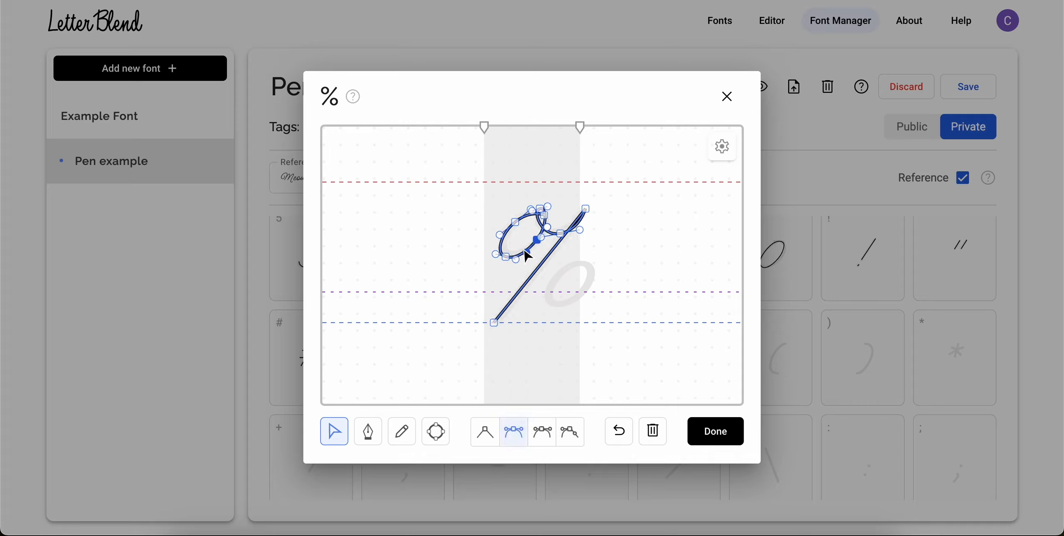
pyautogui.click(554, 215)
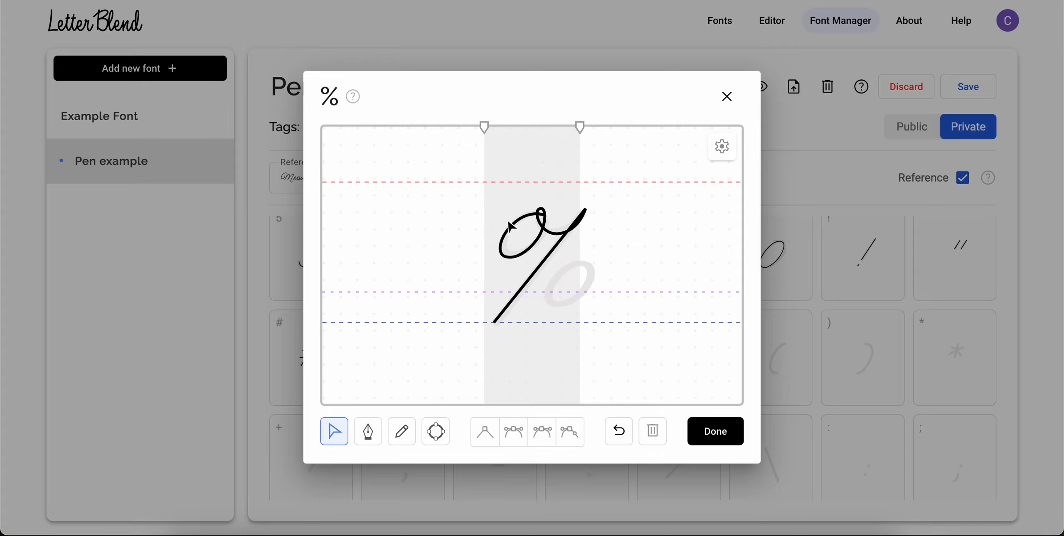
pyautogui.click(509, 259)
pyautogui.click(506, 257)
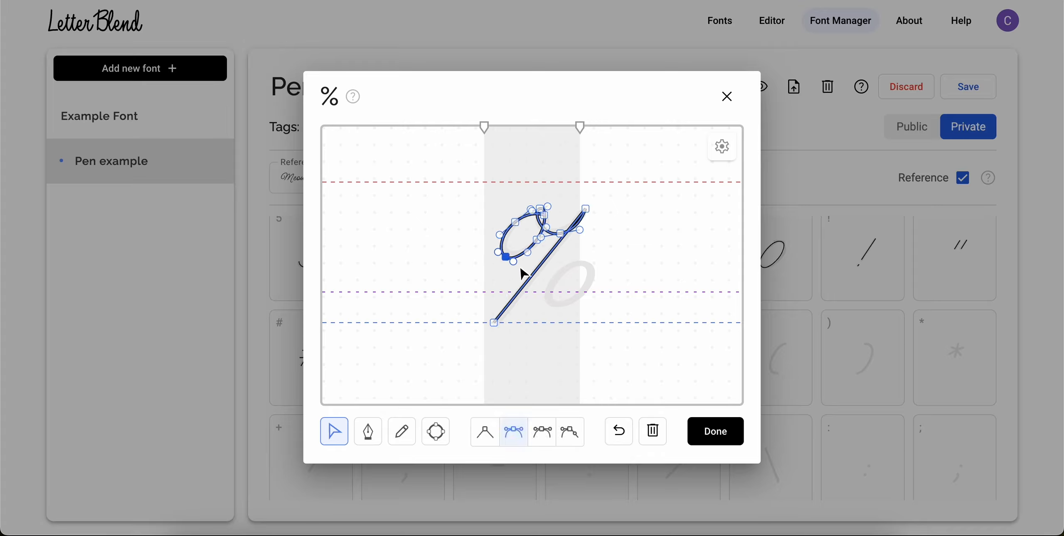
pyautogui.click(522, 269)
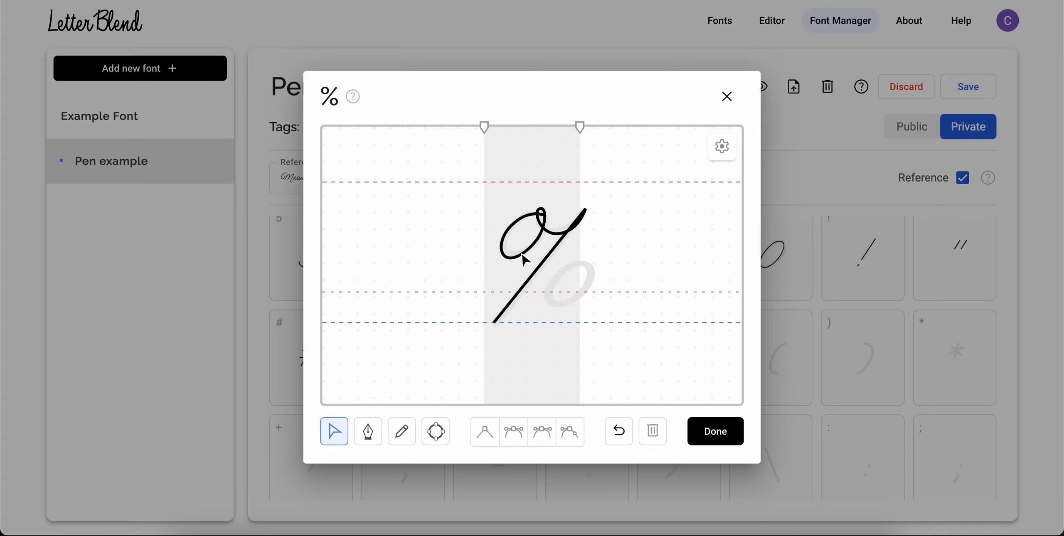
# Step: Place a copy of the % path over the lower oval reference and delete the copy's slash and connecting points
pyautogui.click(525, 261)
pyautogui.moveTo(526, 260); pyautogui.dragTo(571, 307)
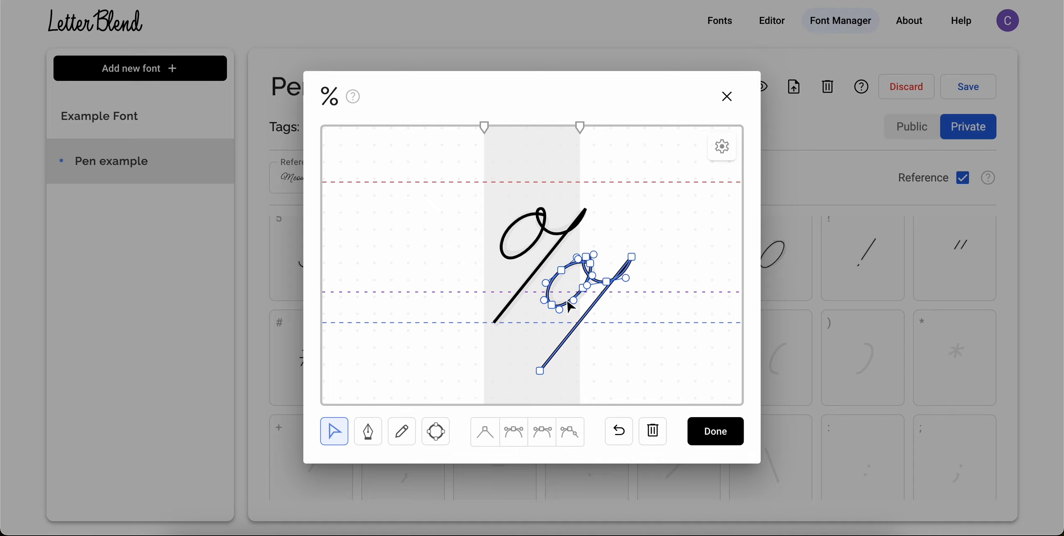
pyautogui.click(605, 324)
pyautogui.click(540, 370)
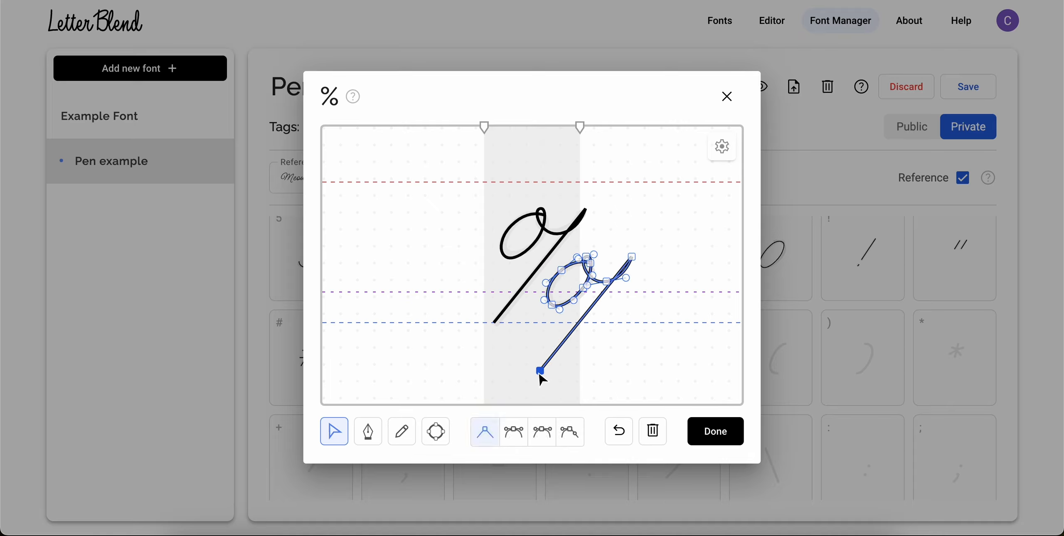
pyautogui.press('Delete')
# Step: Fit the copied oval to the lower reference by repositioning the path and removing its leftover end stroke
pyautogui.click(608, 270)
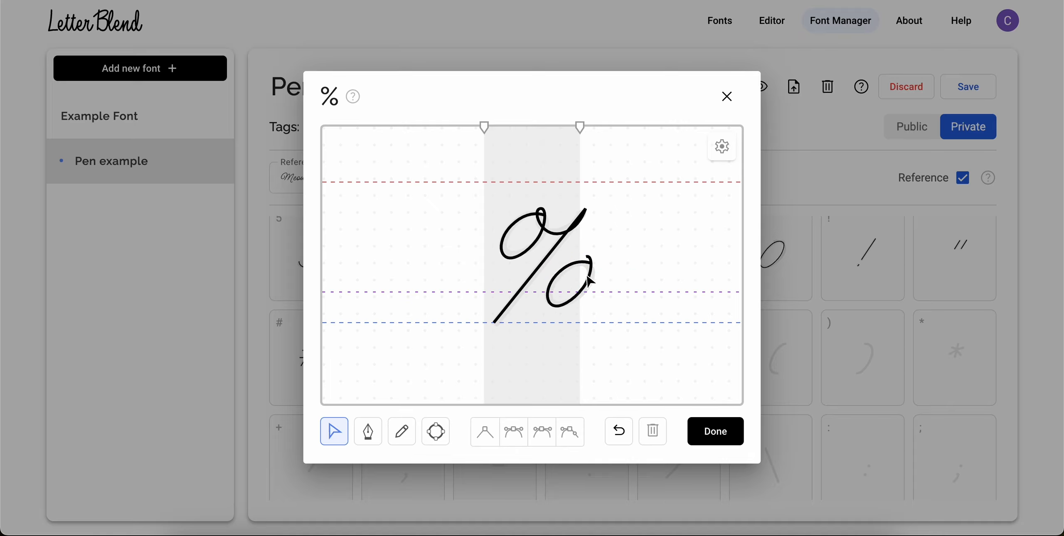
pyautogui.moveTo(590, 274); pyautogui.dragTo(592, 276)
pyautogui.click(586, 290)
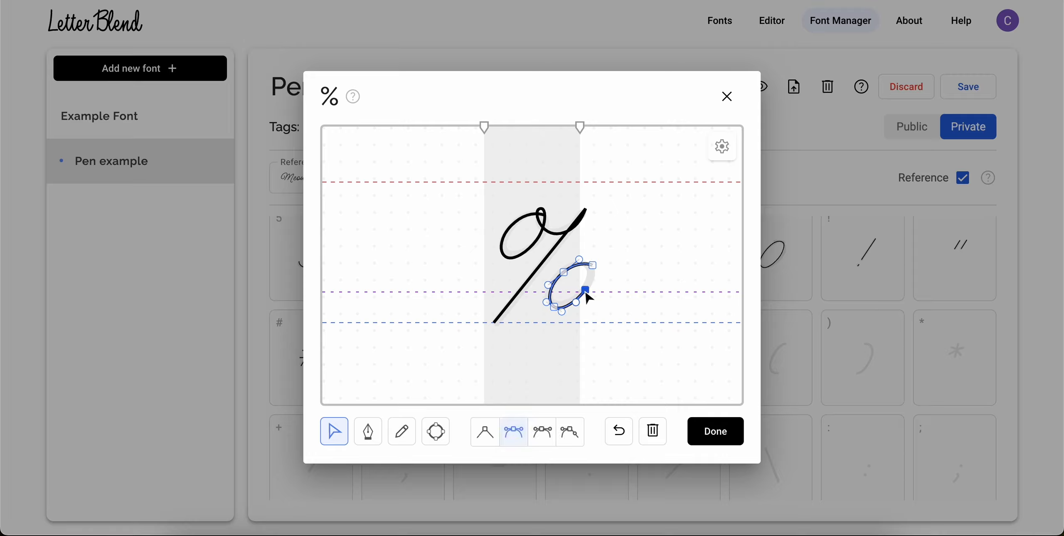
# Step: Close the lower oval of the % and convert its upper-right corner to a reflected point
pyautogui.click(368, 431)
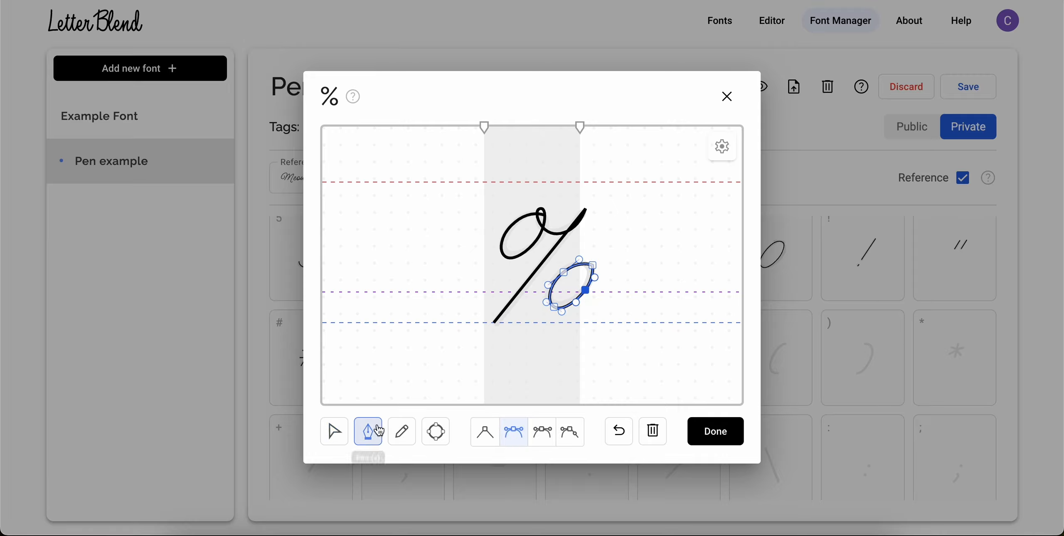
pyautogui.click(334, 432)
pyautogui.click(596, 267)
pyautogui.click(509, 439)
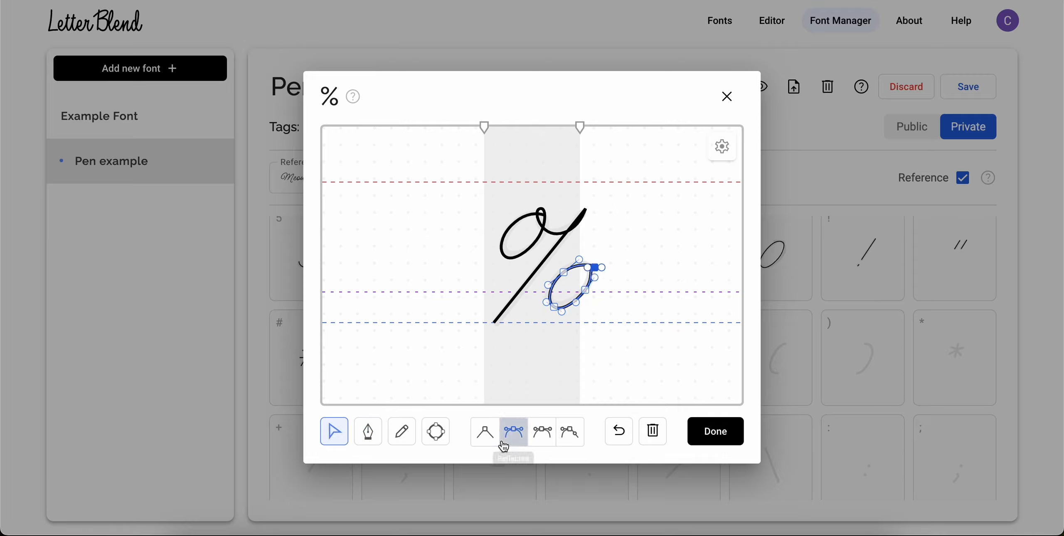
# Step: Fine-tune the upper-right and lower-right points of the lower oval in the % and finish the glyph
pyautogui.click(613, 277)
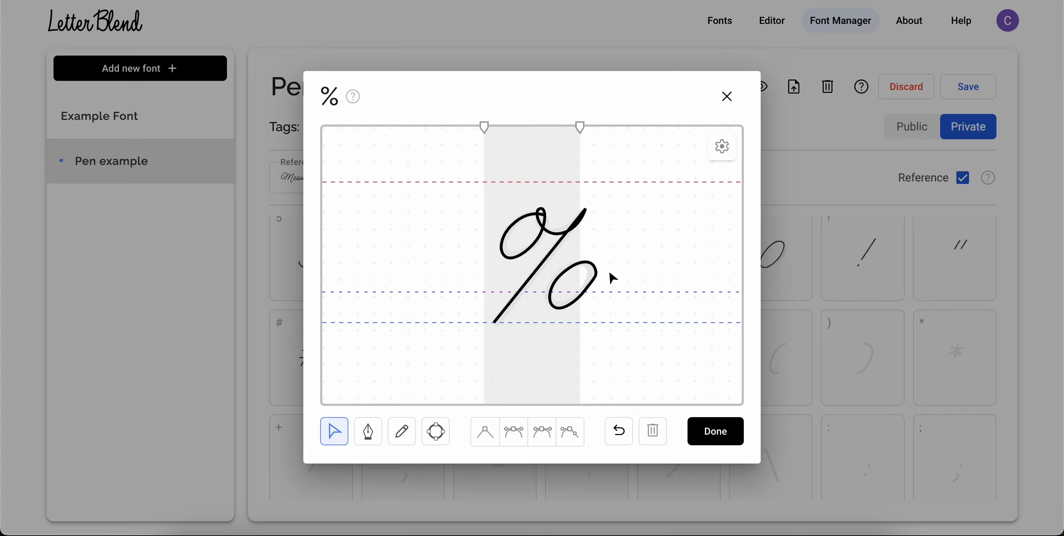
pyautogui.click(590, 282)
pyautogui.click(596, 268)
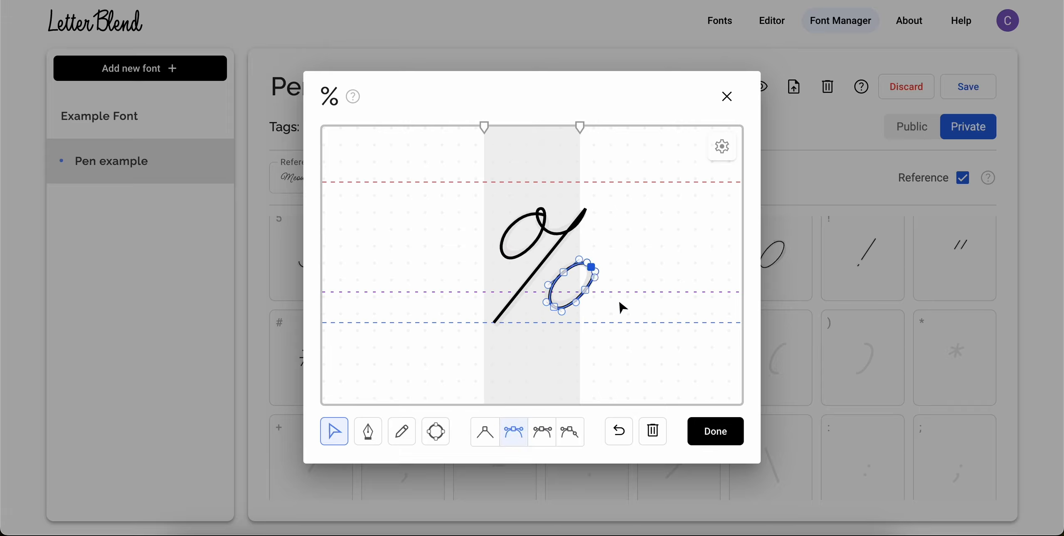
pyautogui.click(586, 289)
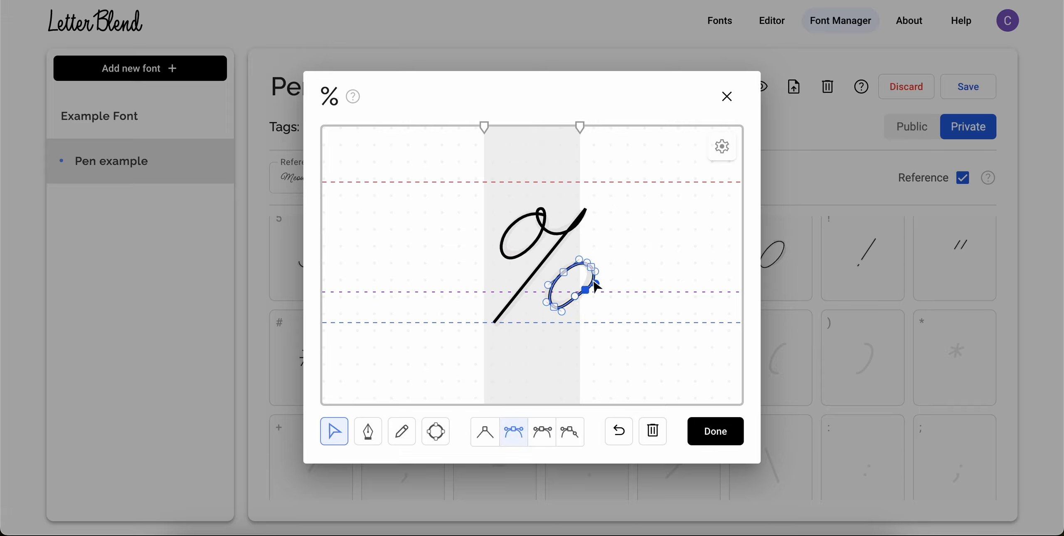
pyautogui.click(576, 321)
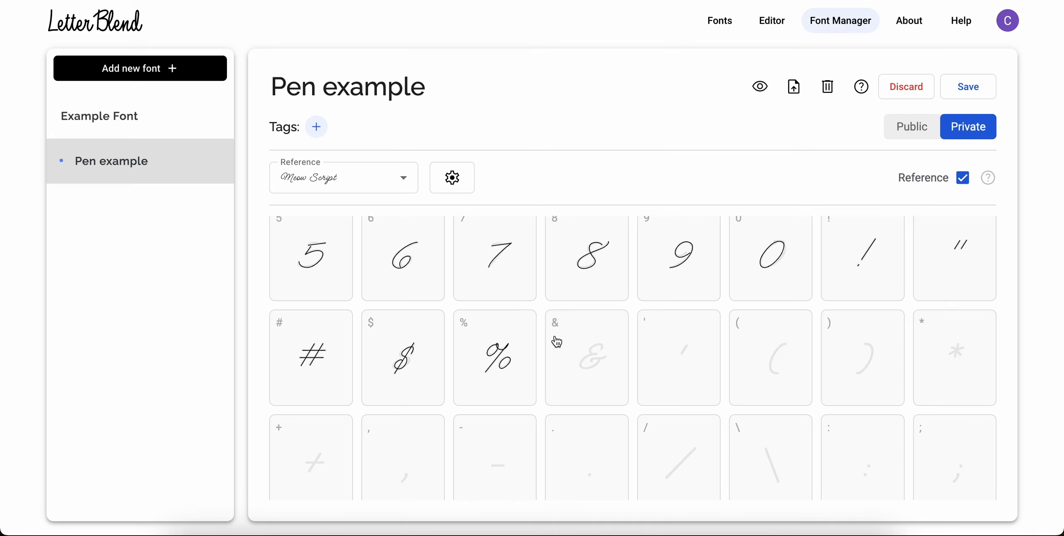
# Step: Trace the main two-bowl stroke of the & over its reference with the Pen tool
pyautogui.click(557, 341)
pyautogui.click(367, 431)
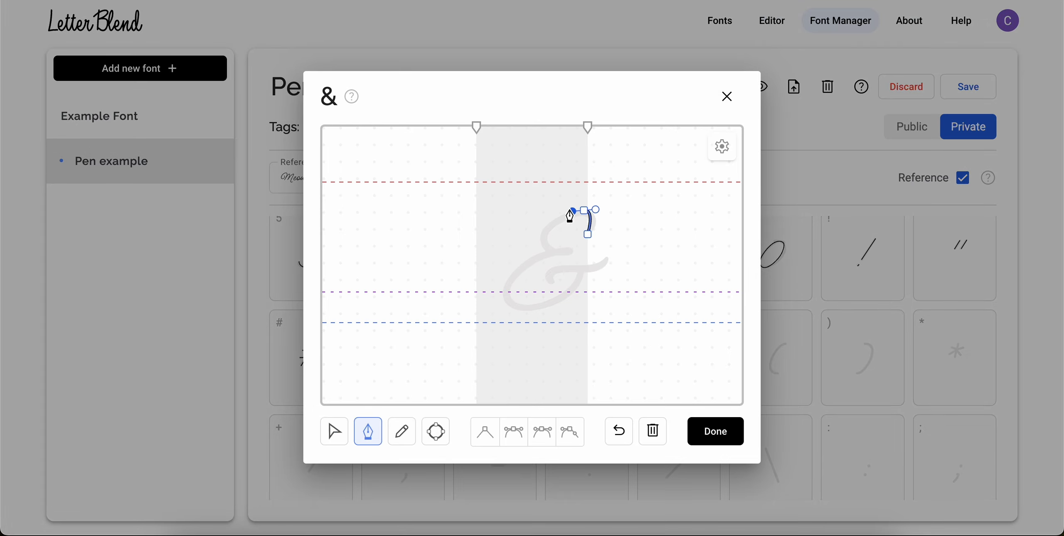
pyautogui.moveTo(566, 254); pyautogui.dragTo(598, 257)
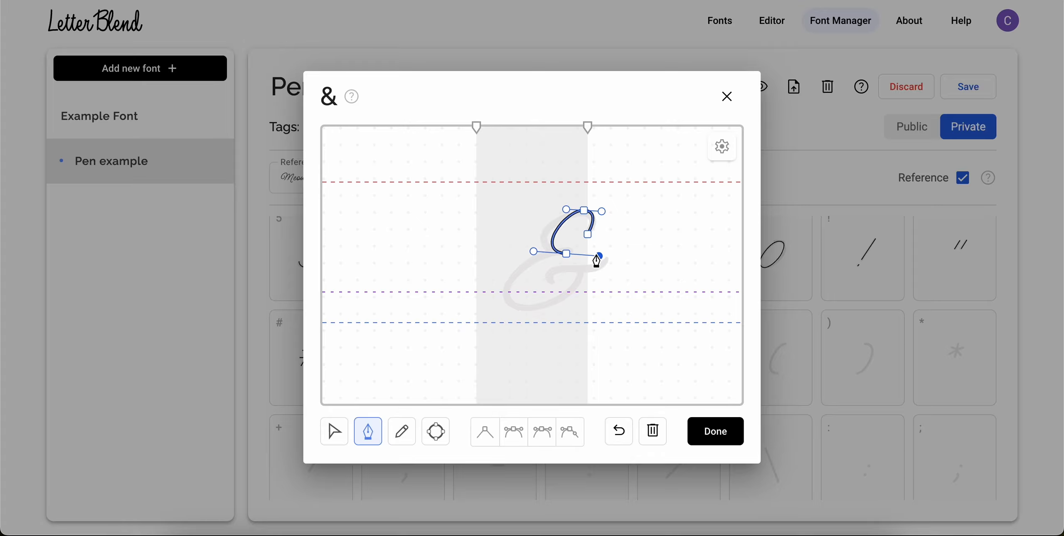
pyautogui.moveTo(517, 302); pyautogui.dragTo(548, 324)
pyautogui.click(580, 271)
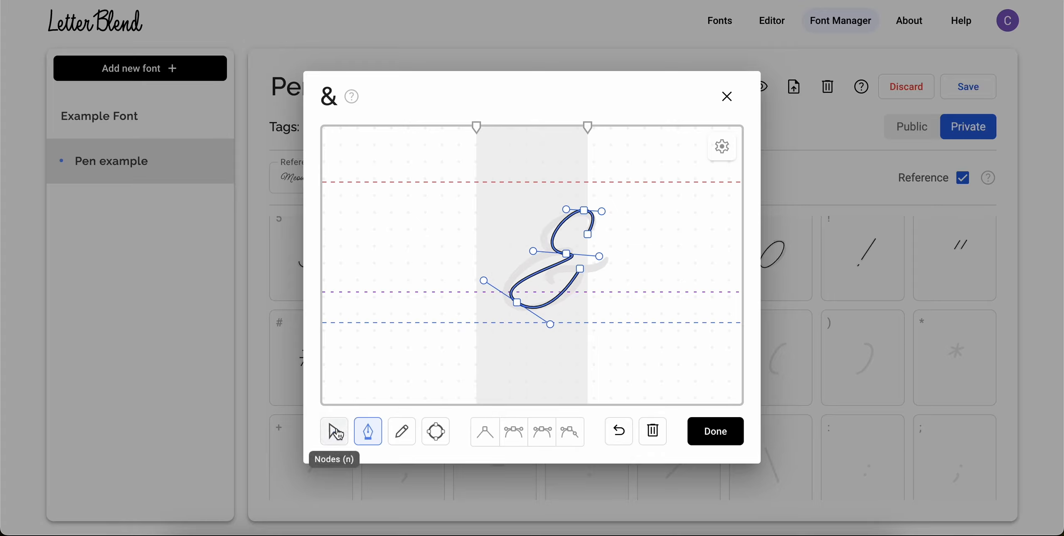
# Step: Give the middle point of the & independent handles to form a cusp, and adjust the bottom-left point of the lower bowl
pyautogui.click(334, 432)
pyautogui.click(567, 254)
pyautogui.click(570, 432)
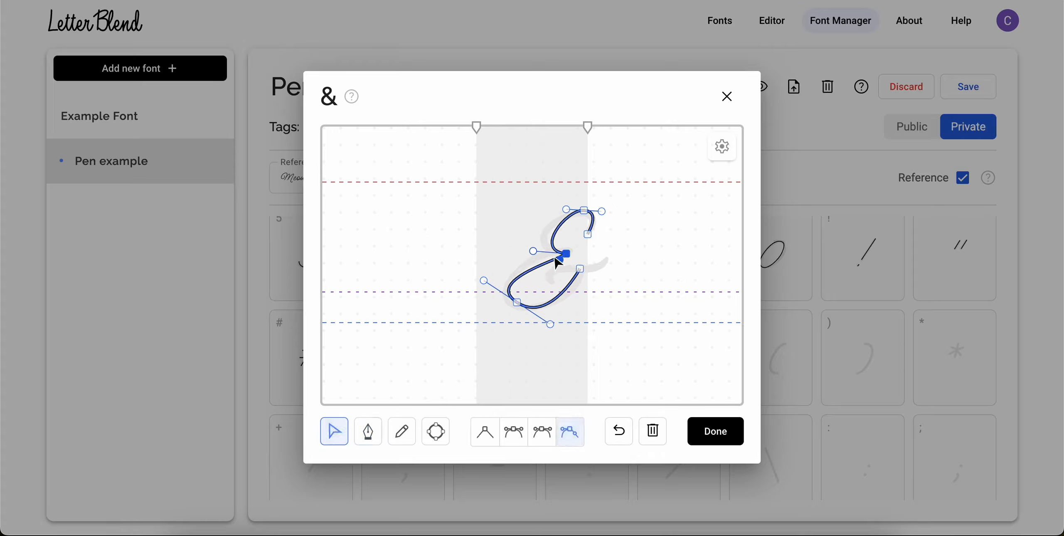
pyautogui.click(518, 302)
pyautogui.moveTo(518, 302); pyautogui.dragTo(486, 301)
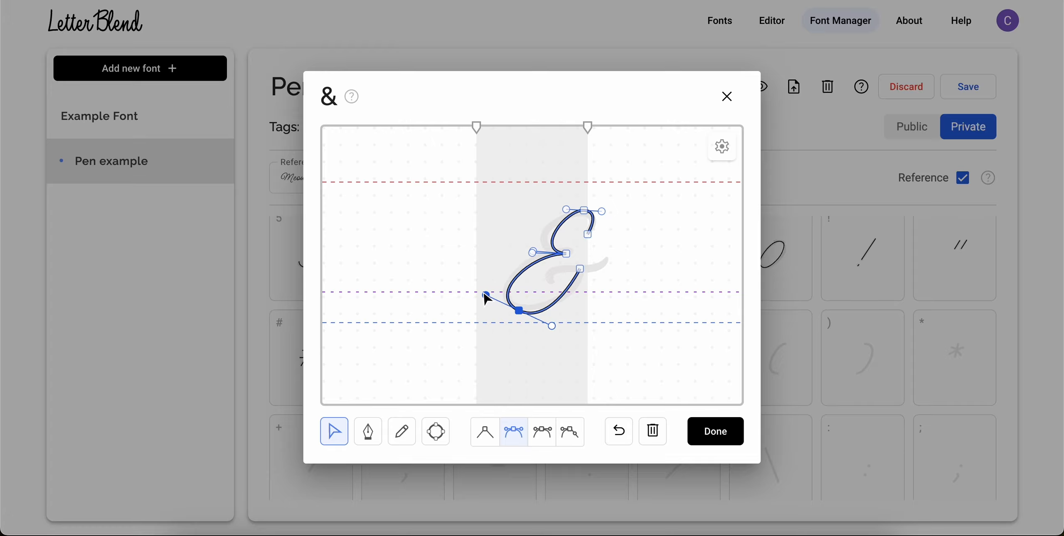
# Step: Make the end point of the & main stroke reflected and refine its handle along with those of the bottom and top points
pyautogui.click(580, 271)
pyautogui.click(514, 432)
pyautogui.click(572, 268)
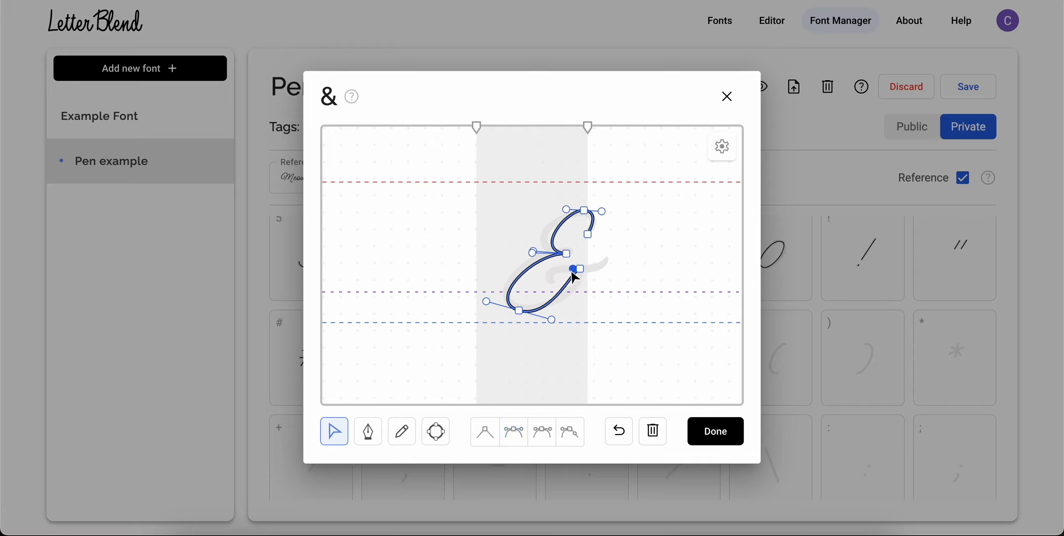
pyautogui.moveTo(572, 269); pyautogui.dragTo(572, 282)
pyautogui.moveTo(519, 311); pyautogui.dragTo(542, 316)
pyautogui.moveTo(582, 208); pyautogui.dragTo(609, 213)
pyautogui.click(615, 241)
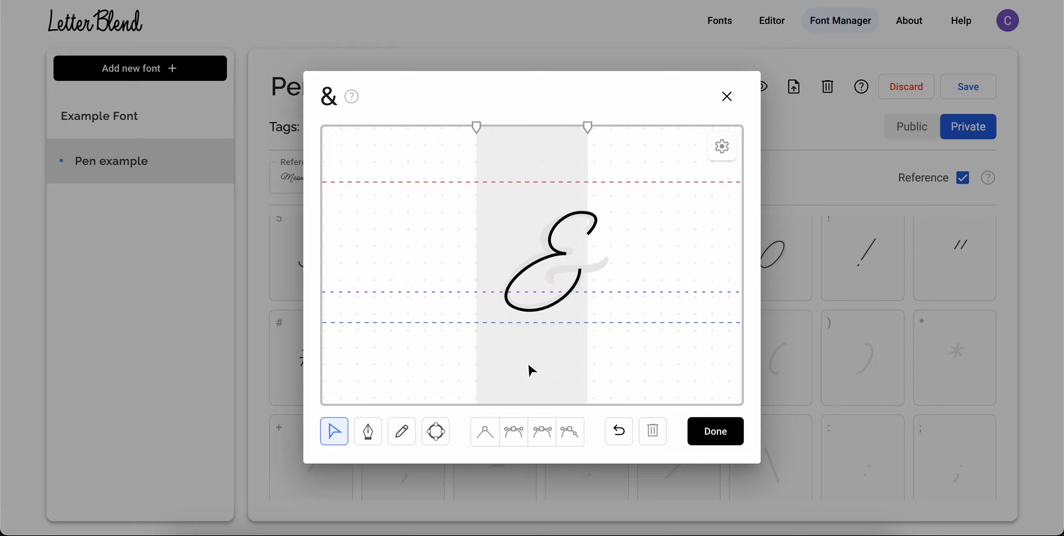
# Step: Trace the curved cross stroke of the & with the Pen tool and finish the glyph
pyautogui.click(368, 432)
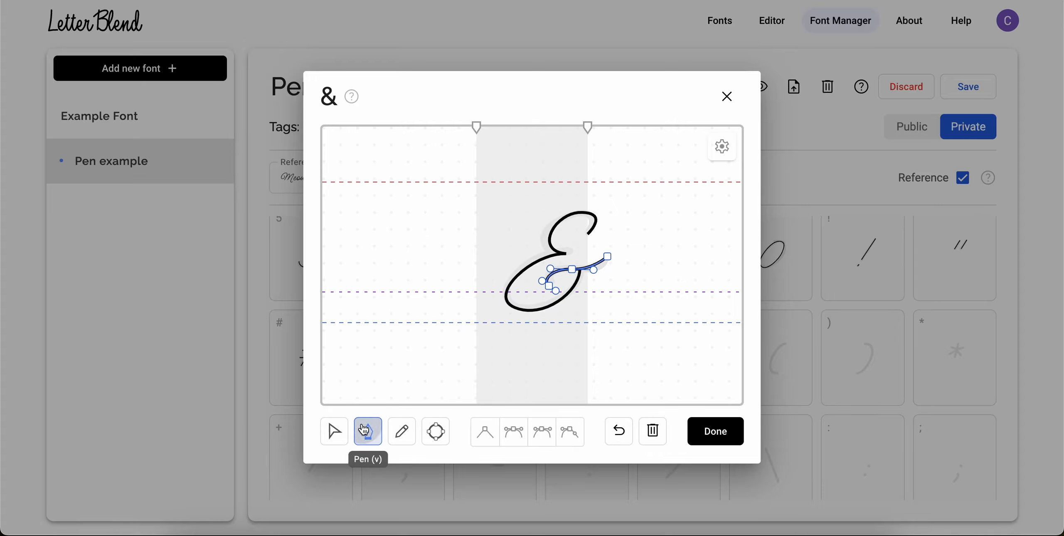
pyautogui.click(334, 431)
pyautogui.click(714, 444)
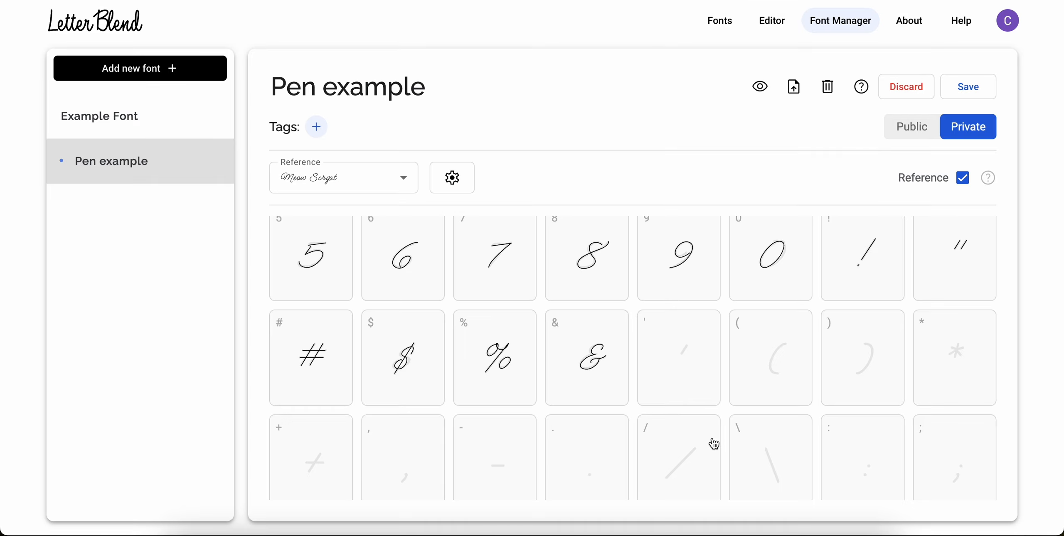
# Step: Trace the apostrophe as one short slanted stroke over its reference and finish the glyph
pyautogui.click(712, 442)
pyautogui.click(368, 431)
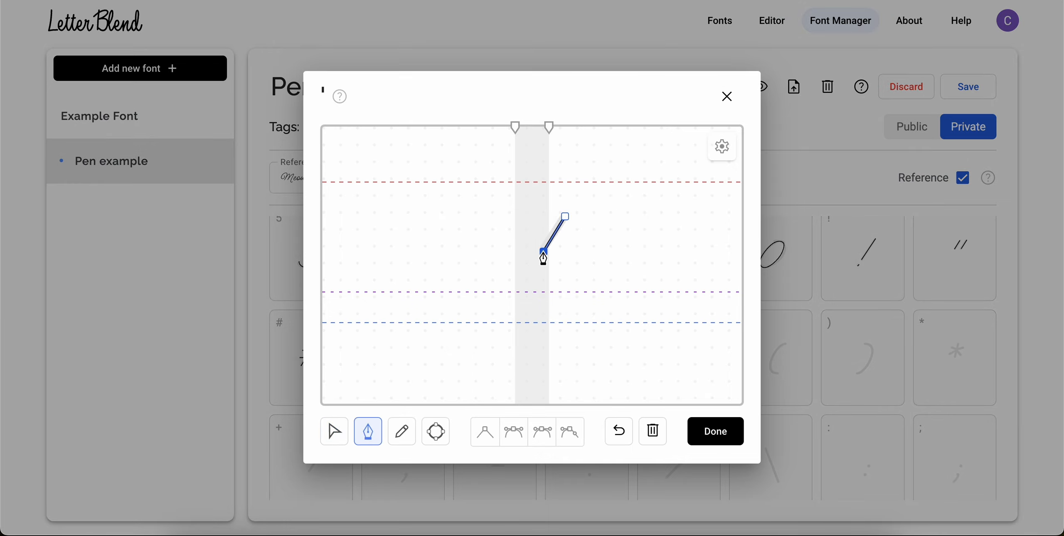
pyautogui.click(709, 442)
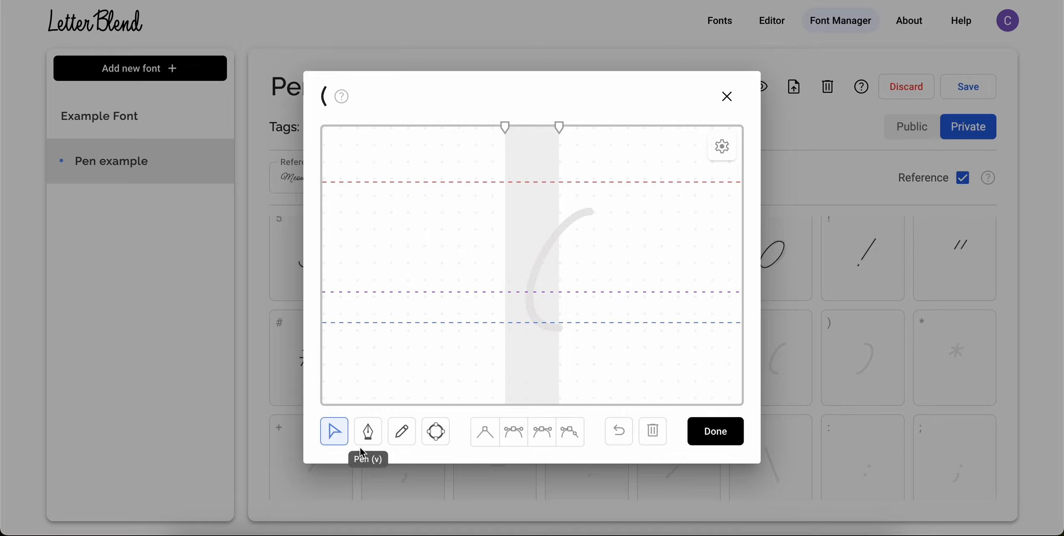
# Step: Trace the opening parenthesis with the Pen tool, make its top end point reflected and bend the curve onto the reference
pyautogui.click(365, 442)
pyautogui.moveTo(561, 330); pyautogui.dragTo(628, 343)
pyautogui.click(335, 431)
pyautogui.click(595, 211)
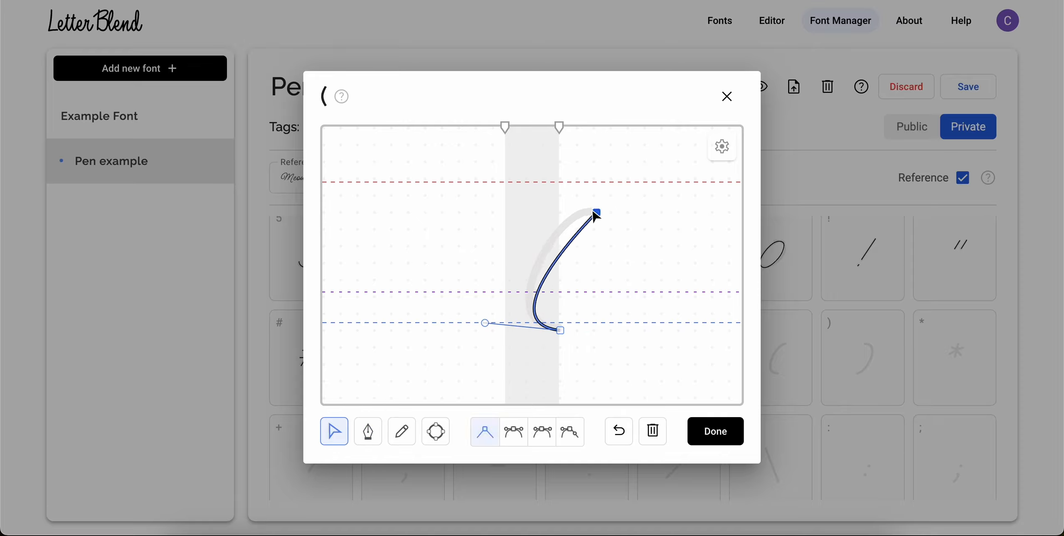
pyautogui.click(514, 432)
pyautogui.moveTo(608, 220); pyautogui.dragTo(566, 197)
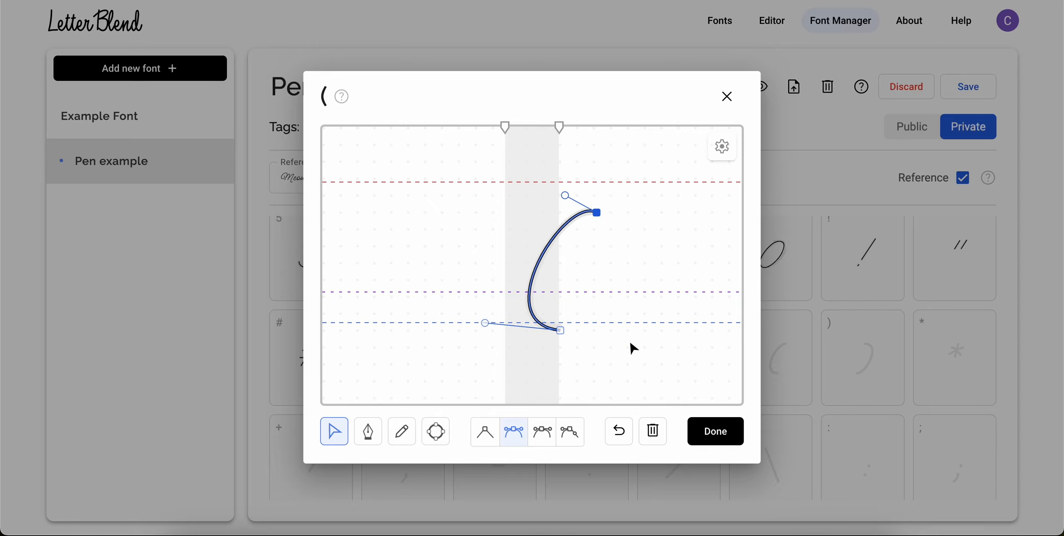
pyautogui.click(716, 431)
# Step: Trace the closing parenthesis as a two-point curve, adjust its top handle to match the reference and finish the glyph
pyautogui.click(865, 358)
pyautogui.click(368, 431)
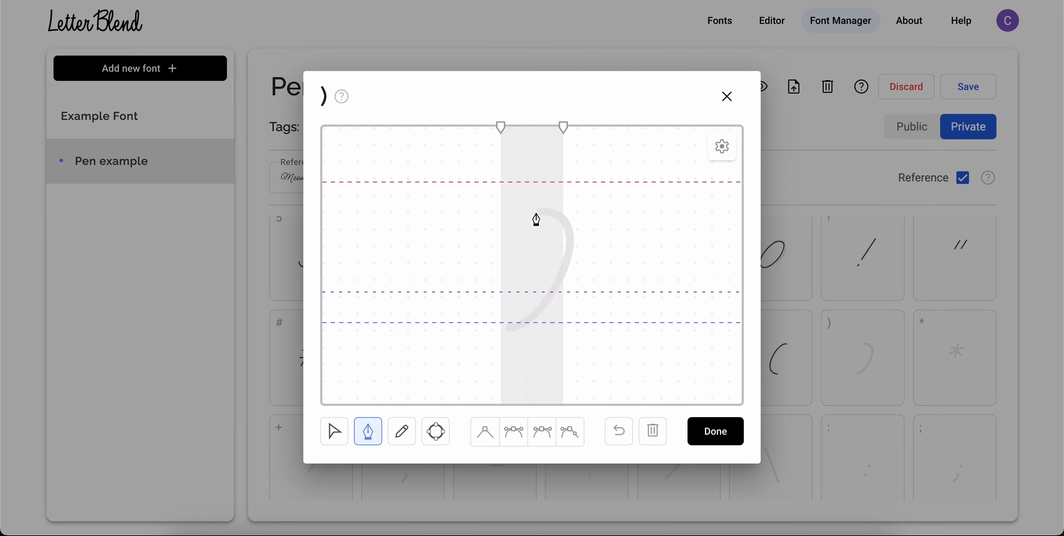
pyautogui.moveTo(578, 189); pyautogui.dragTo(561, 187)
pyautogui.moveTo(510, 328)
pyautogui.mouseDown()
pyautogui.moveTo(432, 347)
pyautogui.moveTo(435, 361)
pyautogui.mouseUp()
pyautogui.click(335, 431)
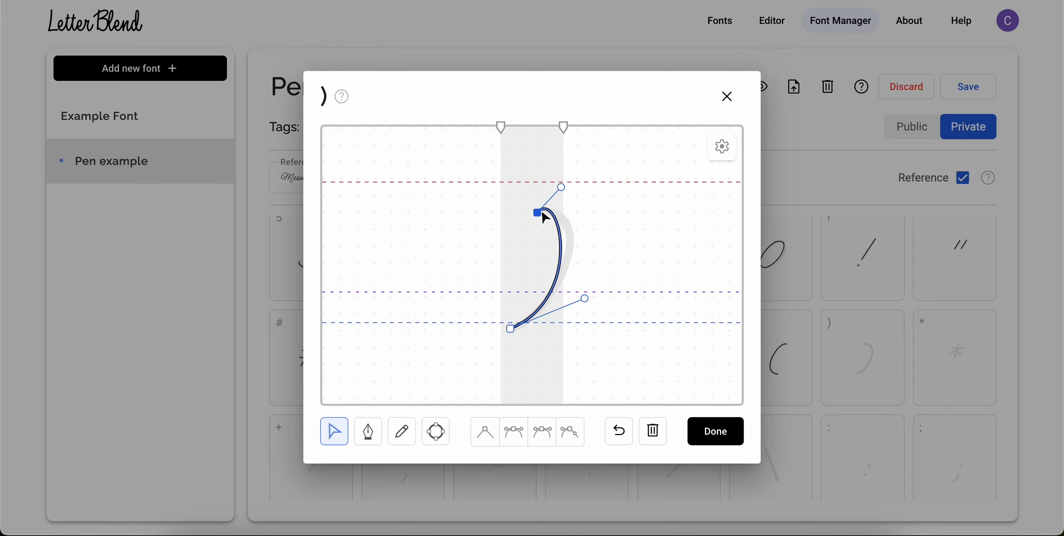
pyautogui.moveTo(562, 187); pyautogui.dragTo(585, 200)
pyautogui.click(714, 434)
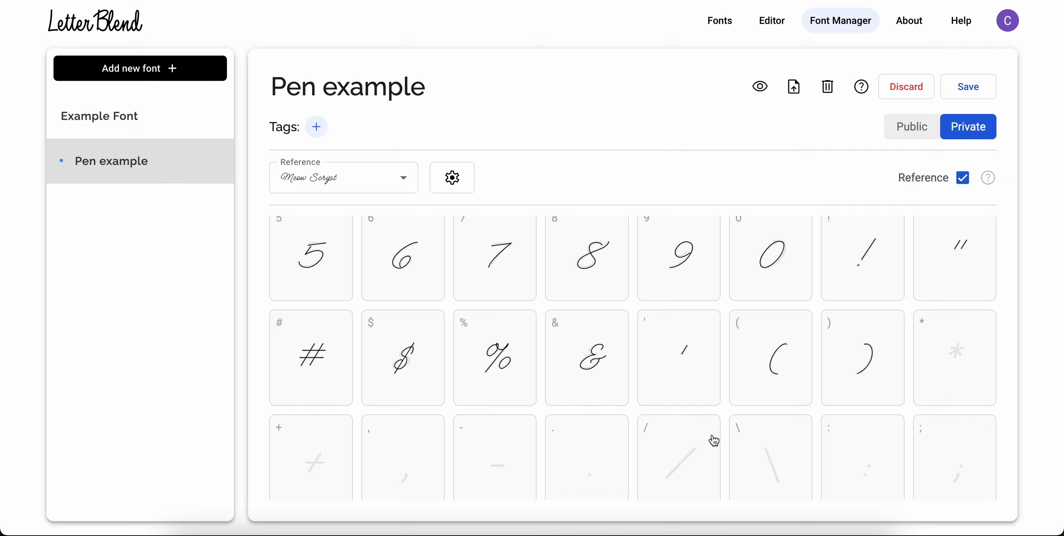
# Step: Trace the asterisk as three separate crossing straight strokes over its reference and finish the glyph
pyautogui.click(948, 367)
pyautogui.click(368, 433)
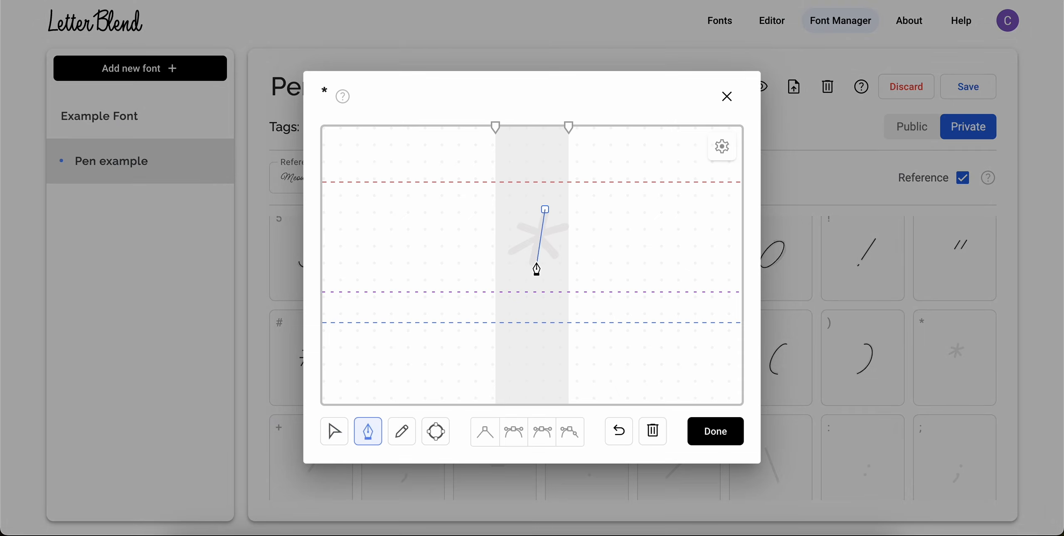
pyautogui.press('Escape')
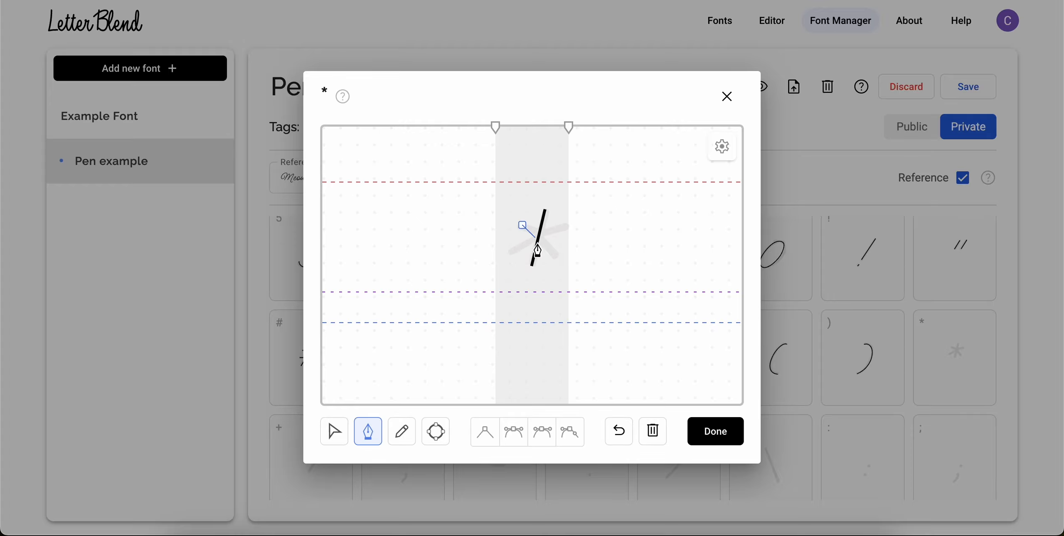
pyautogui.press('Escape')
pyautogui.click(568, 224)
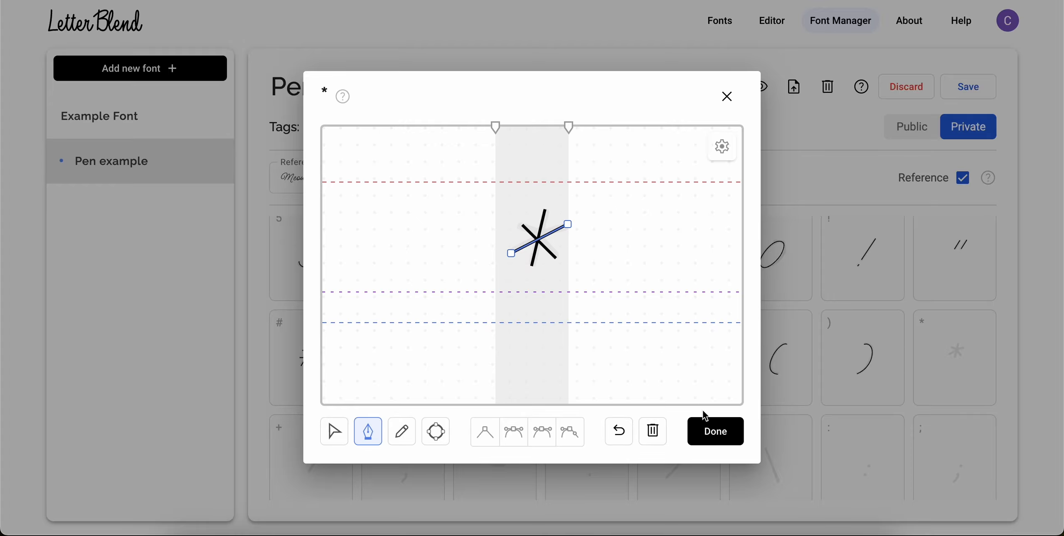
pyautogui.click(707, 420)
# Step: Trace the plus sign as a slanted stroke and a separate horizontal stroke over its reference and finish the glyph
pyautogui.scroll(-3, 601, 411)
pyautogui.click(347, 334)
pyautogui.click(363, 426)
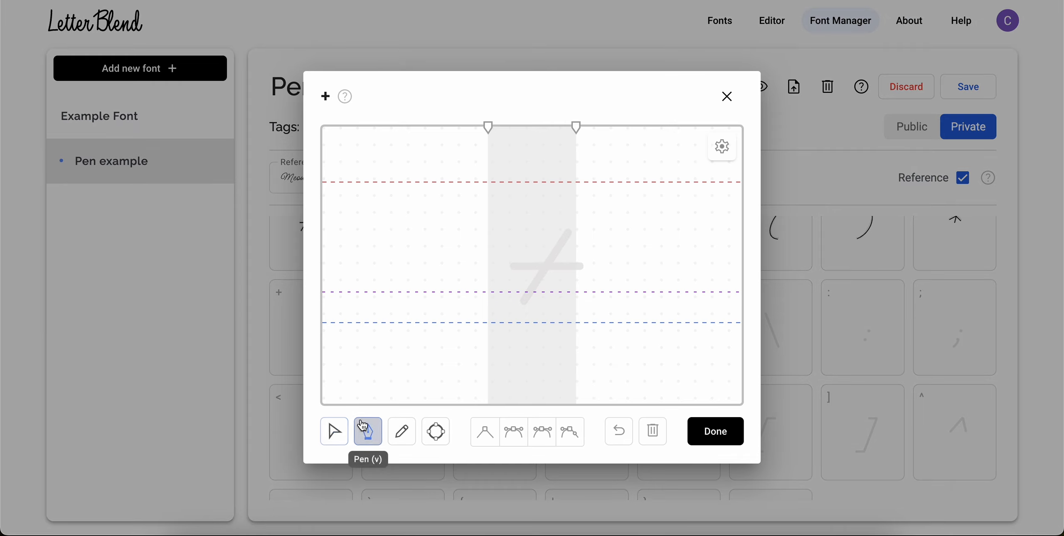
pyautogui.click(568, 229)
pyautogui.press('Escape')
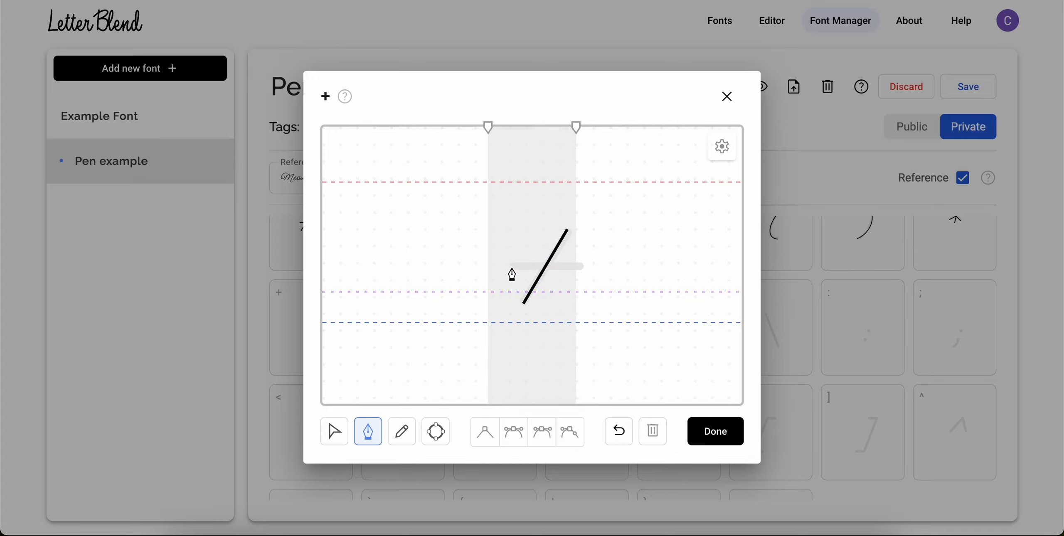
pyautogui.press('Escape')
pyautogui.click(715, 431)
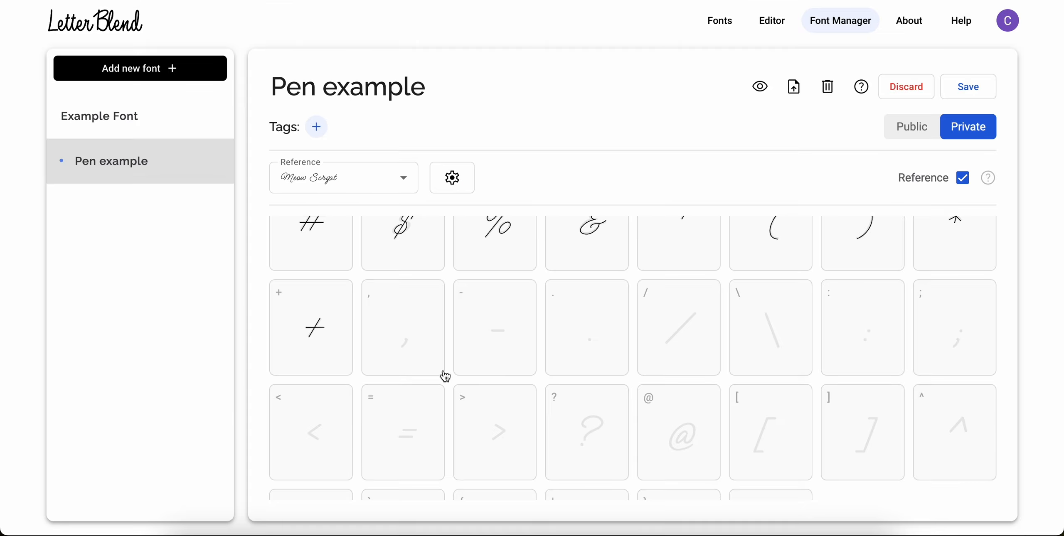
# Step: Trace the comma as a short curved stroke over its reference and finish the glyph
pyautogui.click(442, 372)
pyautogui.click(368, 441)
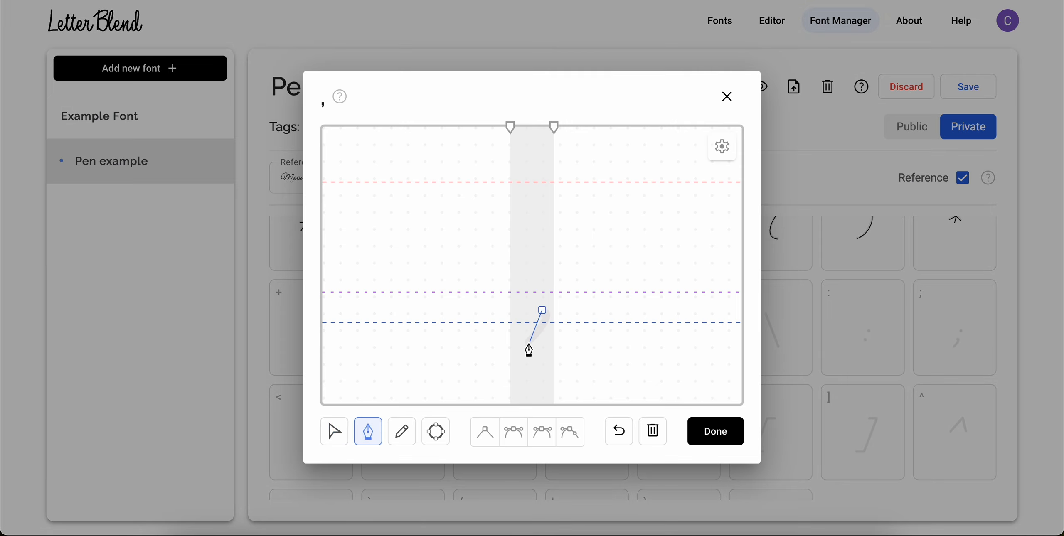
pyautogui.click(495, 371)
pyautogui.click(692, 428)
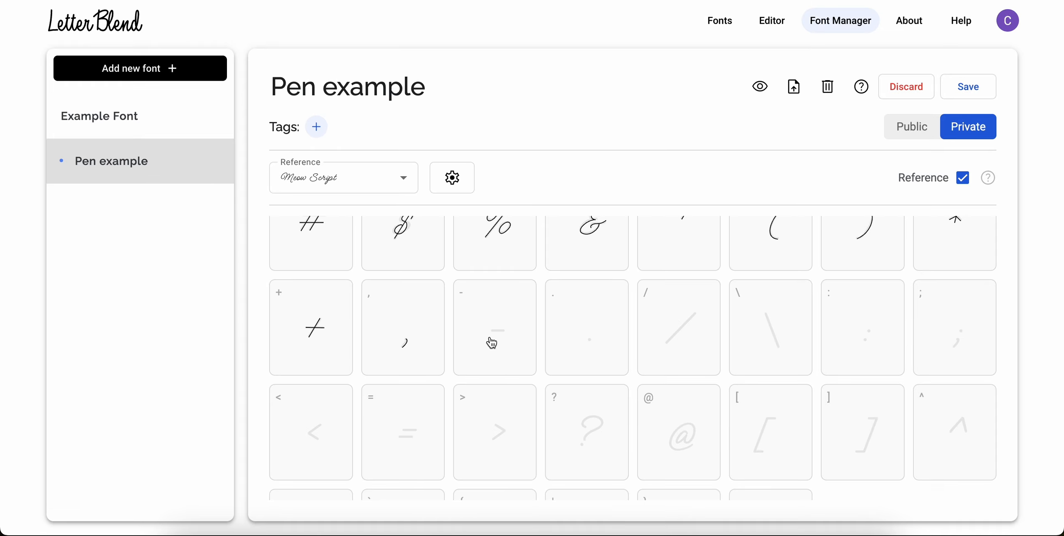
# Step: Trace the hyphen as one horizontal stroke over its reference and finish the glyph
pyautogui.click(492, 342)
pyautogui.click(368, 433)
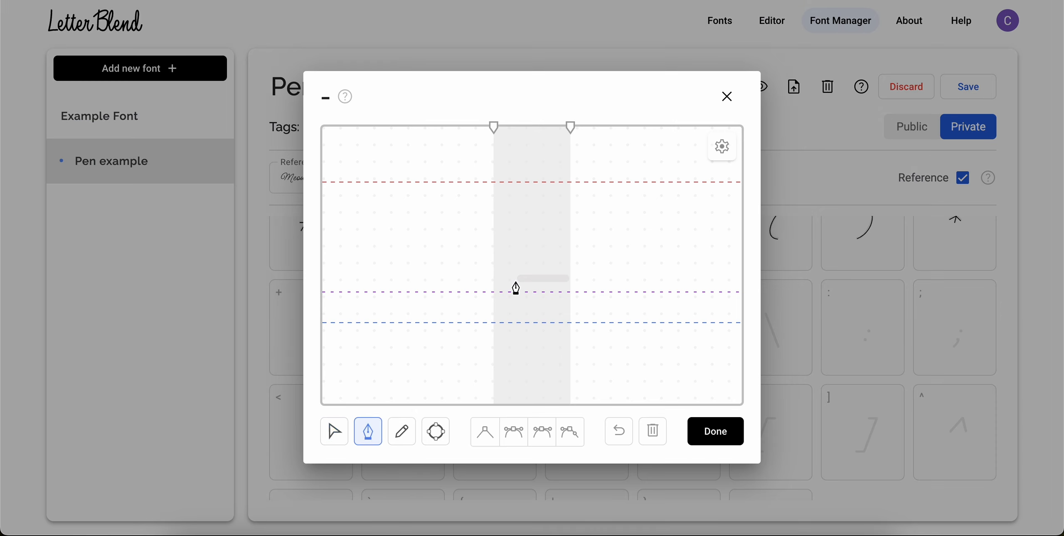
pyautogui.click(695, 422)
# Step: Draw the period as a very short stroke just above the baseline and finish the glyph
pyautogui.click(552, 359)
pyautogui.click(369, 432)
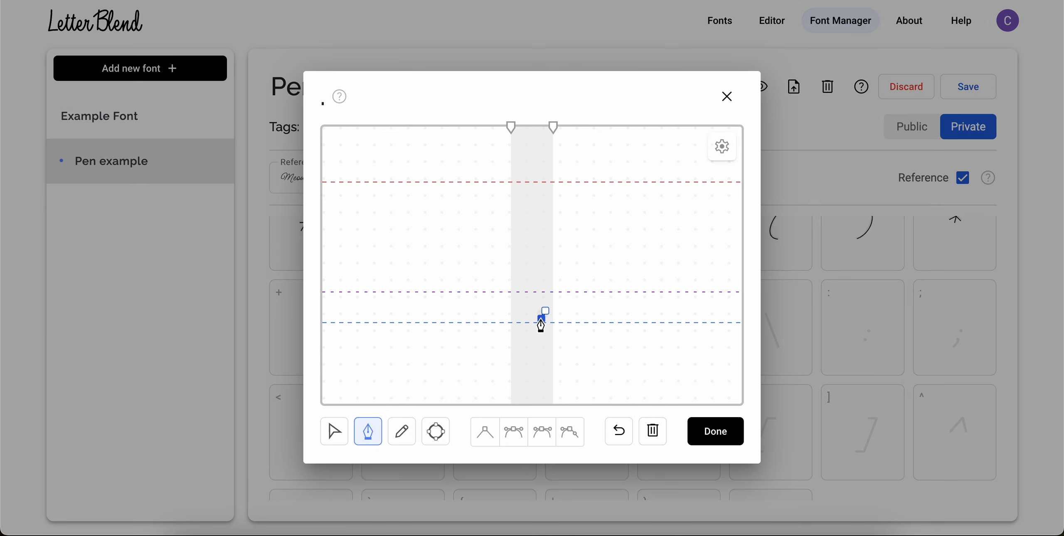
pyautogui.click(334, 432)
pyautogui.click(701, 432)
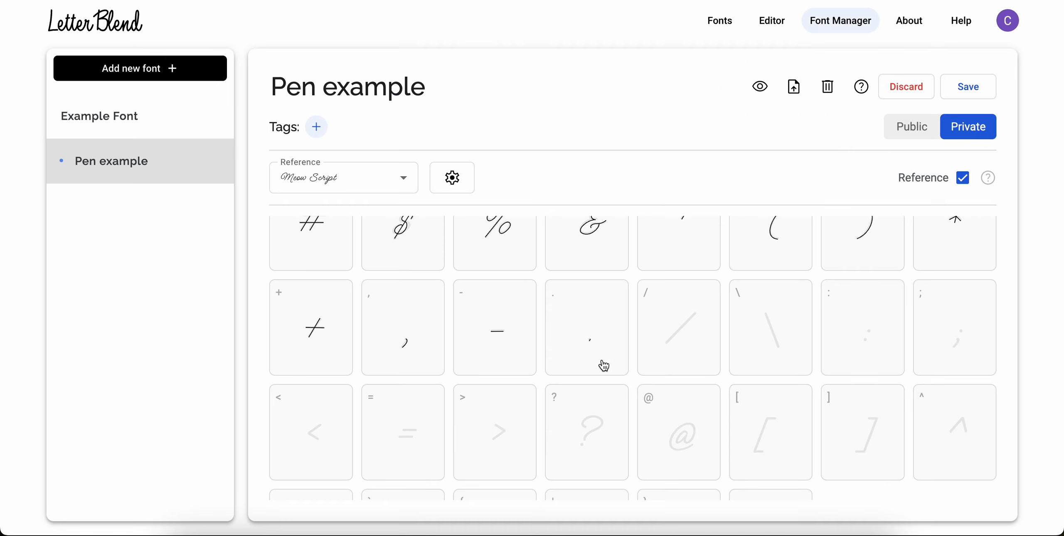
# Step: Trace the forward slash as one straight stroke over its reference and finish the glyph
pyautogui.click(665, 358)
pyautogui.click(368, 432)
pyautogui.click(599, 209)
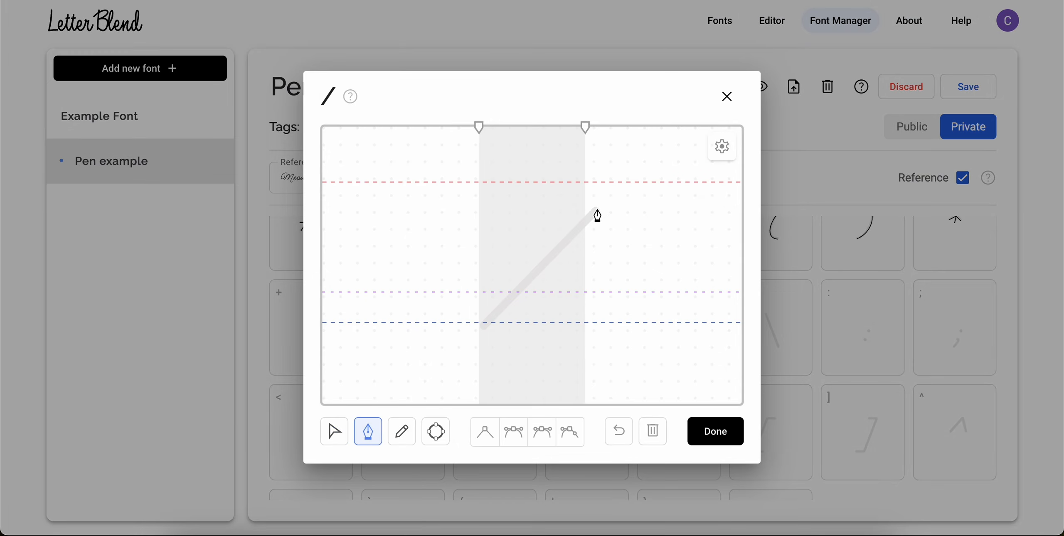
pyautogui.click(481, 323)
pyautogui.click(714, 433)
# Step: Trace the backslash as one straight stroke over its reference and finish the glyph
pyautogui.click(749, 353)
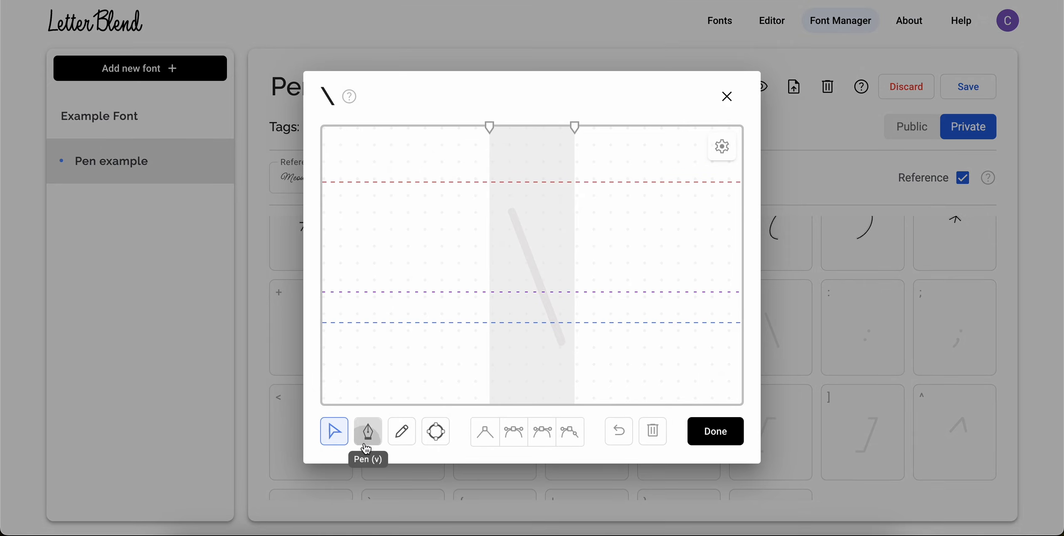
pyautogui.click(366, 443)
pyautogui.click(512, 210)
pyautogui.click(560, 347)
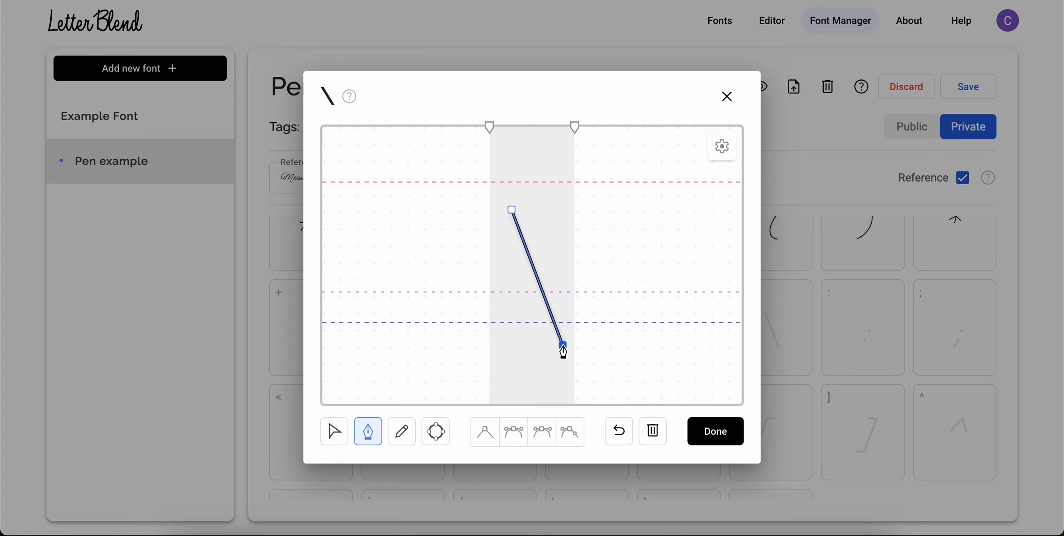
pyautogui.click(716, 431)
# Step: Draw the colon as two very short strokes over its reference dots and finish the glyph
pyautogui.click(831, 353)
pyautogui.click(358, 444)
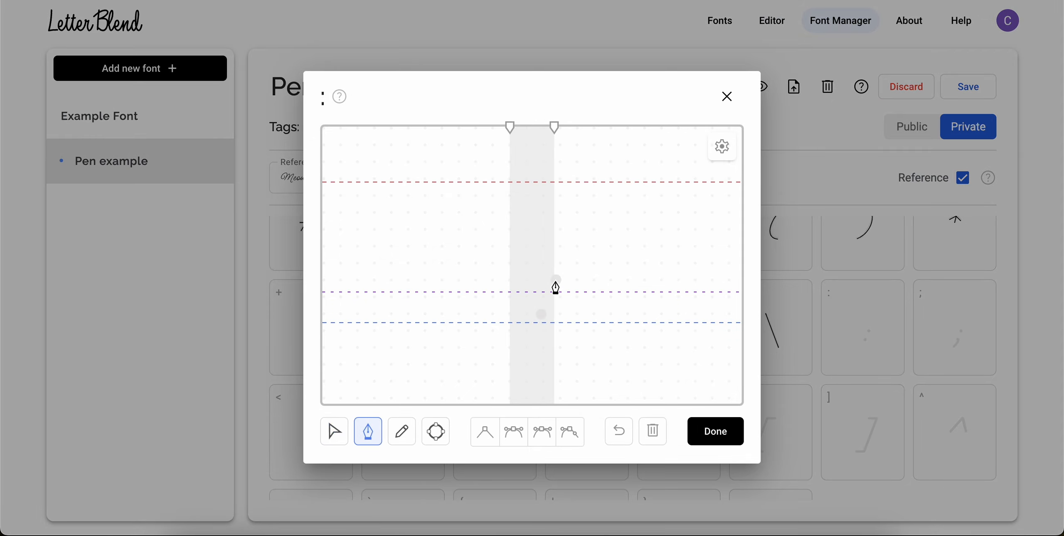
pyautogui.click(539, 328)
pyautogui.click(715, 432)
# Step: Trace the semicolon with a very short upper stroke and a slanted tail below, and finish the glyph
pyautogui.click(950, 316)
pyautogui.click(368, 432)
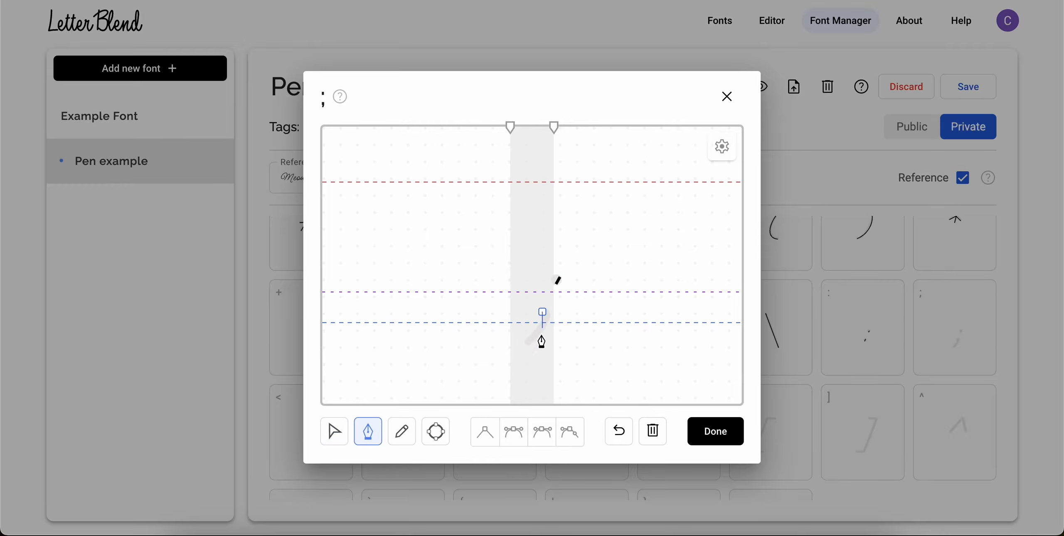
pyautogui.moveTo(528, 345); pyautogui.dragTo(490, 368)
pyautogui.click(715, 431)
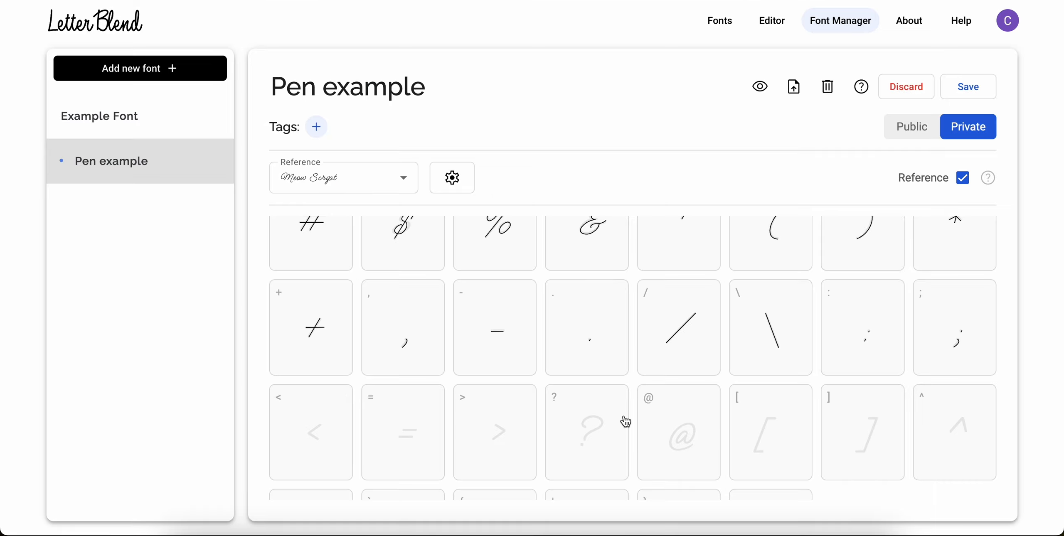
# Step: Trace the less-than sign as one angled stroke with three corner points over its reference and finish the glyph
pyautogui.scroll(-2, 624, 421)
pyautogui.click(329, 343)
pyautogui.click(368, 432)
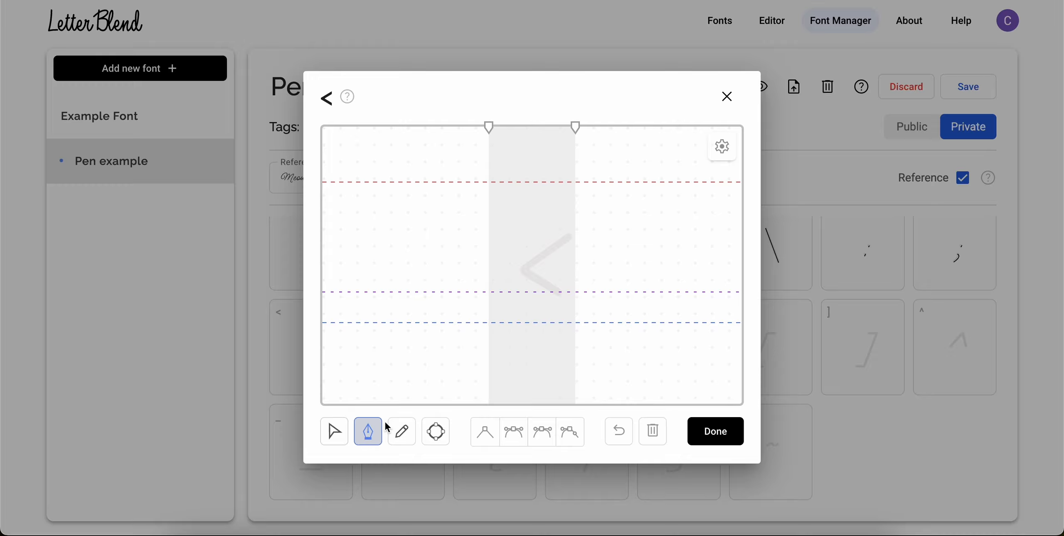
pyautogui.click(572, 234)
pyautogui.click(560, 296)
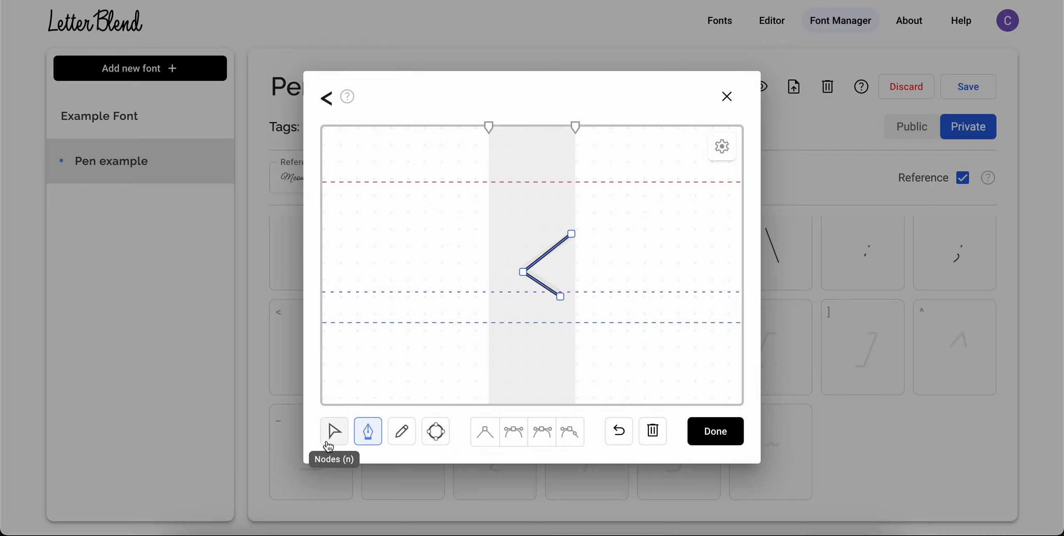
pyautogui.click(333, 432)
pyautogui.click(704, 441)
# Step: Trace the two bars of the equals sign as separate strokes over the reference
pyautogui.click(428, 373)
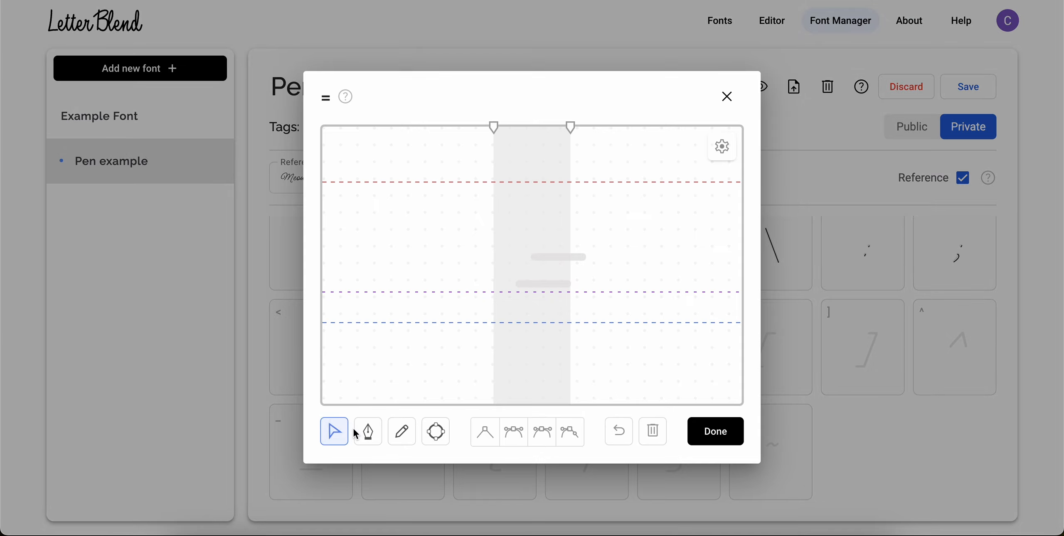
pyautogui.click(368, 432)
pyautogui.click(532, 258)
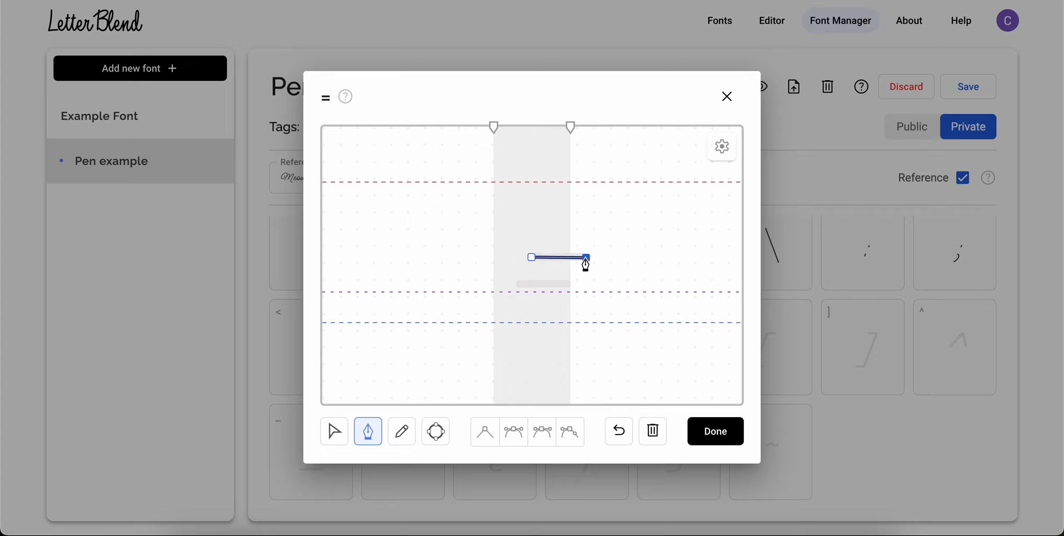
pyautogui.press('Escape')
pyautogui.click(571, 284)
pyautogui.press('Escape')
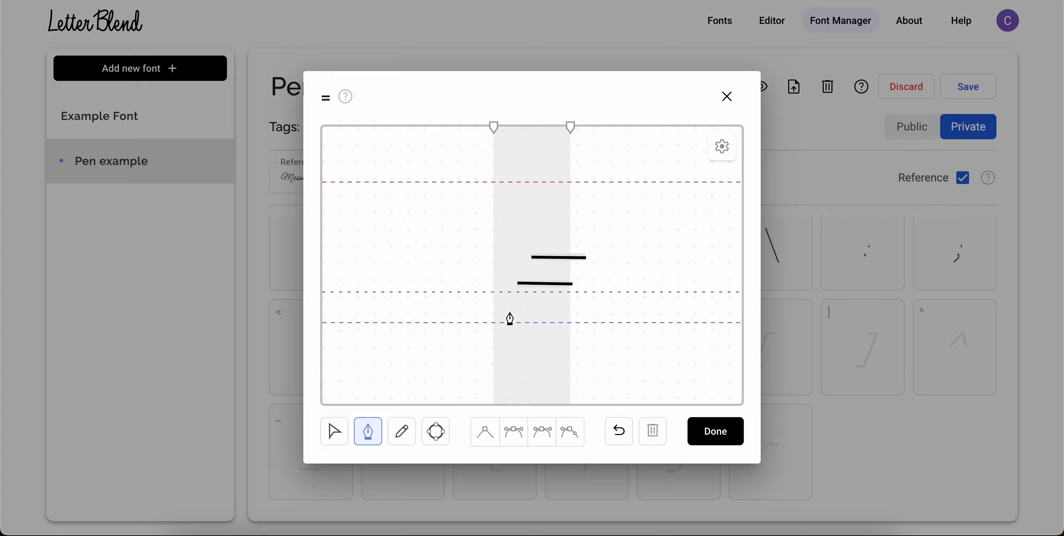
# Step: Turn on snapping, level both bars of the equals sign horizontally, and finish the glyph
pyautogui.click(333, 431)
pyautogui.click(573, 283)
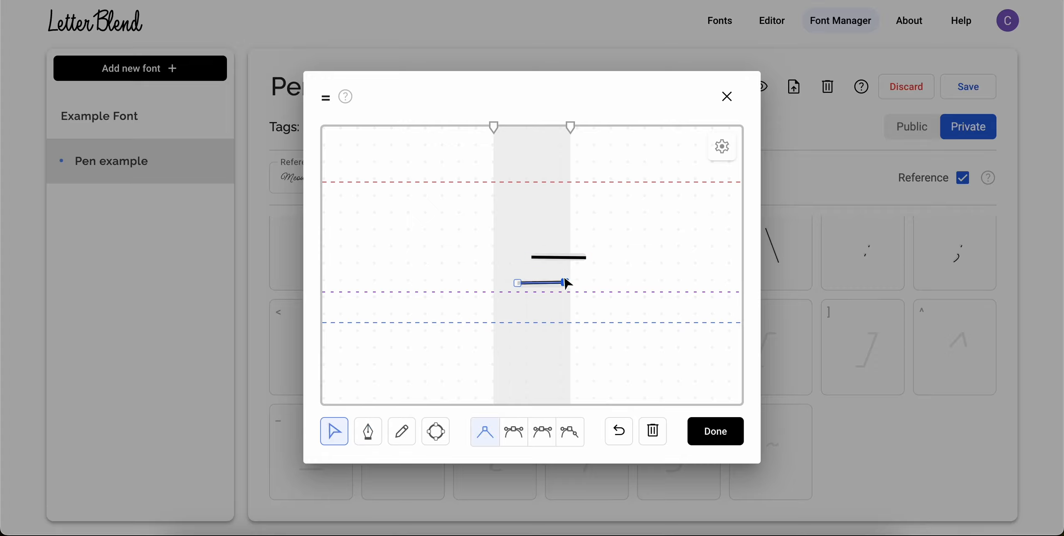
pyautogui.click(710, 142)
pyautogui.click(733, 216)
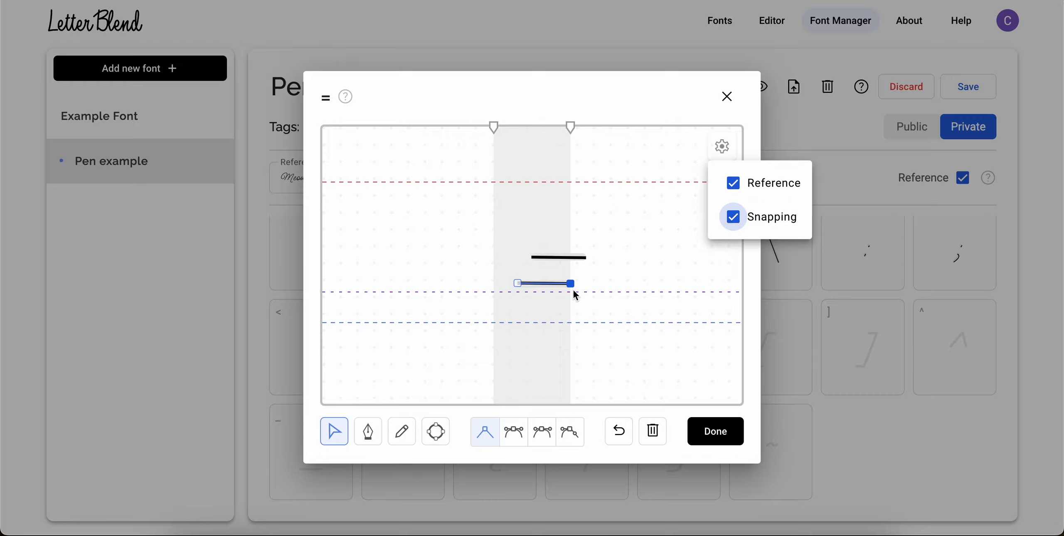
pyautogui.moveTo(571, 285); pyautogui.dragTo(572, 282)
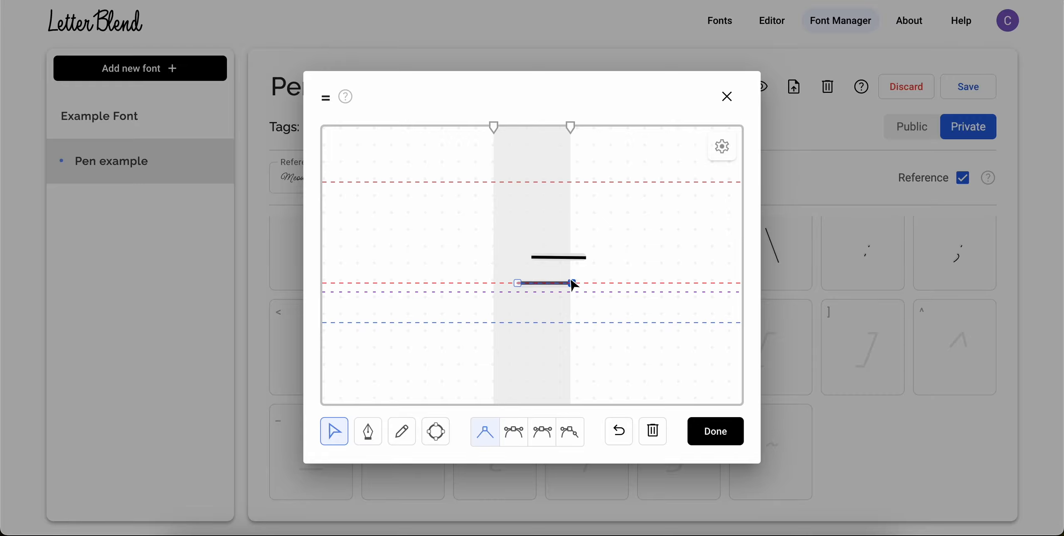
pyautogui.click(587, 259)
pyautogui.click(601, 275)
pyautogui.click(601, 289)
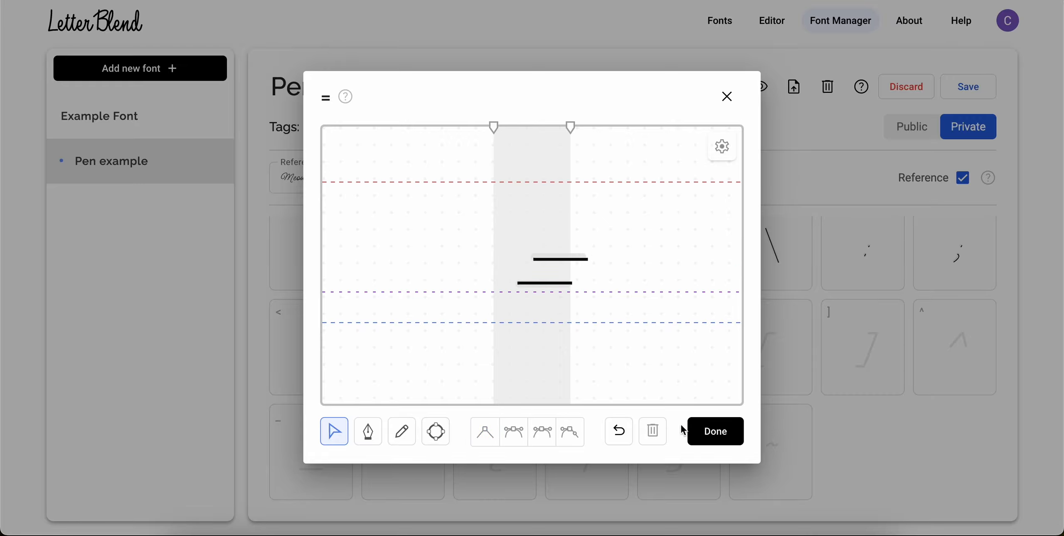
pyautogui.click(712, 431)
# Step: Trace the greater-than sign as one angled stroke over its reference and finish the glyph
pyautogui.click(514, 363)
pyautogui.click(368, 431)
pyautogui.click(532, 235)
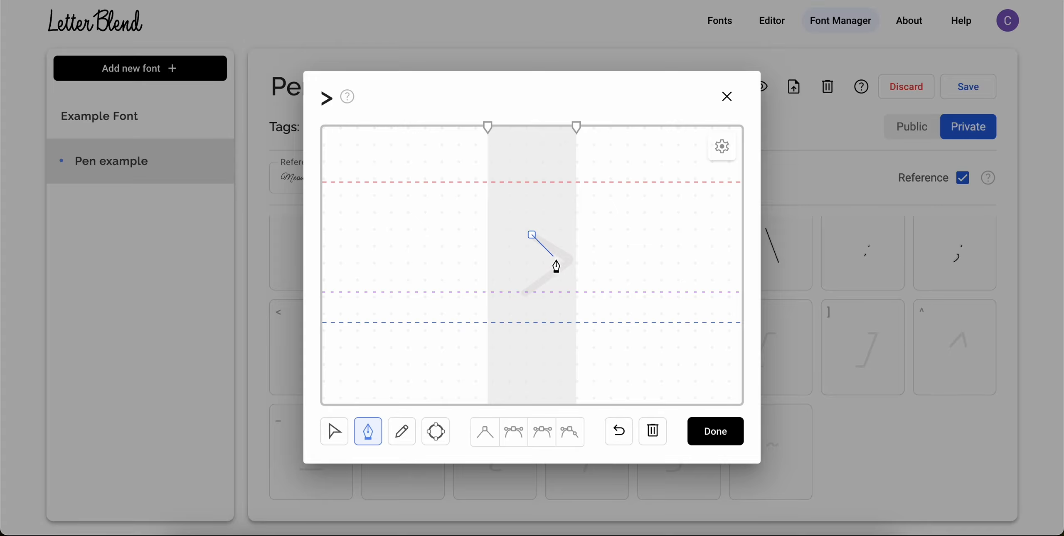
pyautogui.click(703, 431)
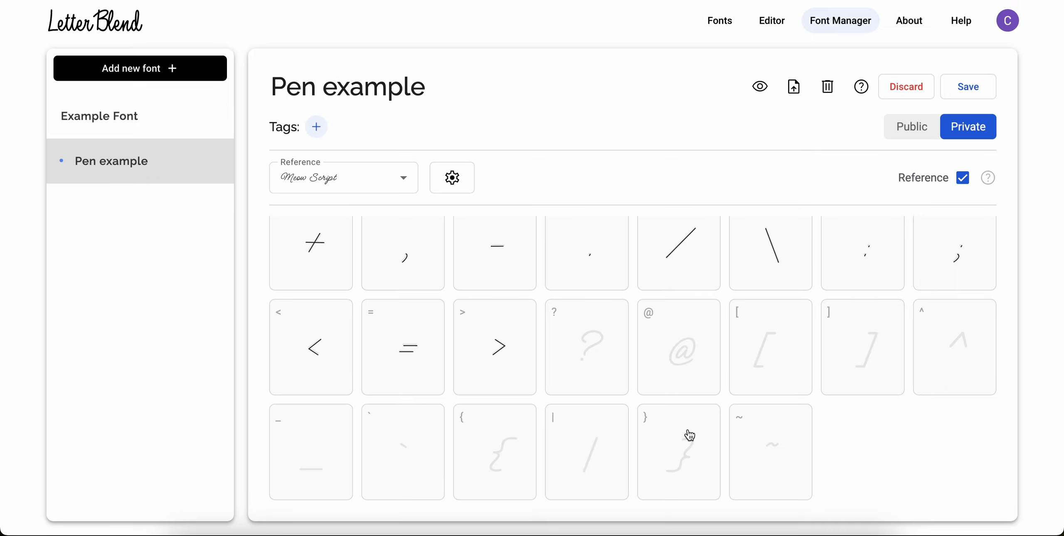
# Step: Draw the question mark's hook as a rough curve with a starting point, a top point and a lower end point
pyautogui.click(686, 435)
pyautogui.click(368, 431)
pyautogui.moveTo(551, 203); pyautogui.dragTo(612, 191)
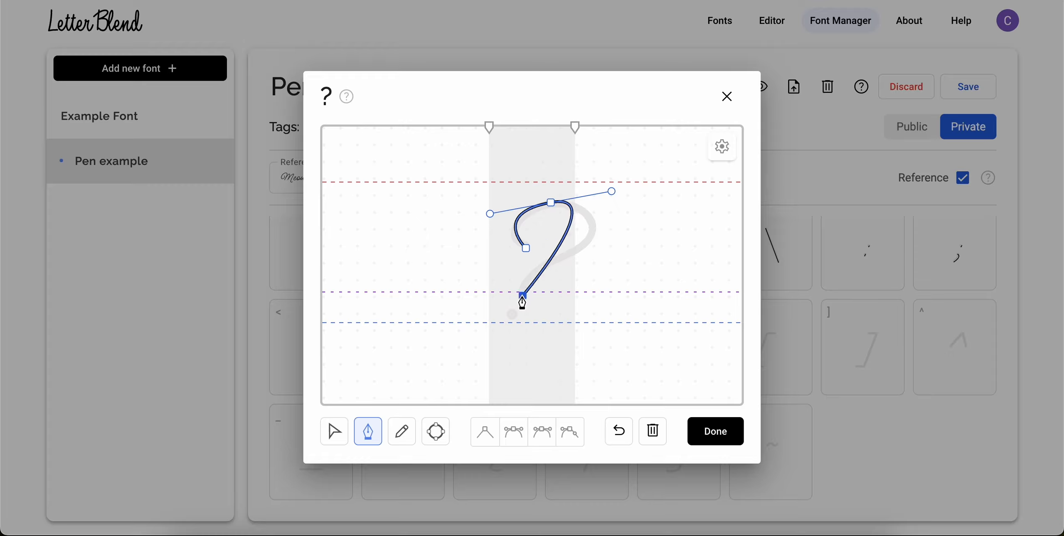
pyautogui.moveTo(523, 296); pyautogui.dragTo(526, 320)
pyautogui.click(334, 432)
pyautogui.click(368, 432)
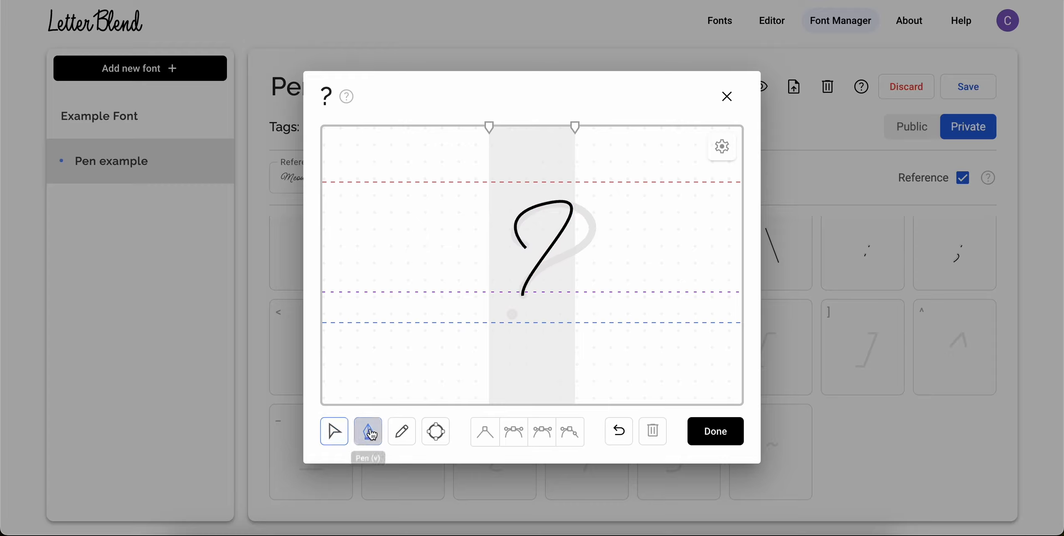
pyautogui.click(563, 231)
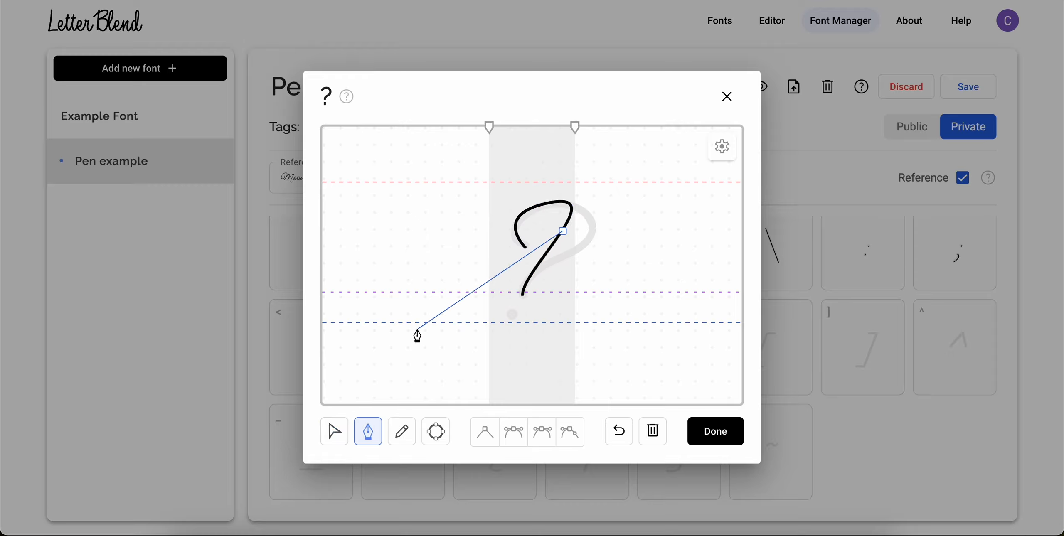
pyautogui.click(339, 433)
# Step: Insert a node on the question mark's descending curve and reshape it to follow the reference's outer bend
pyautogui.click(551, 256)
pyautogui.click(368, 432)
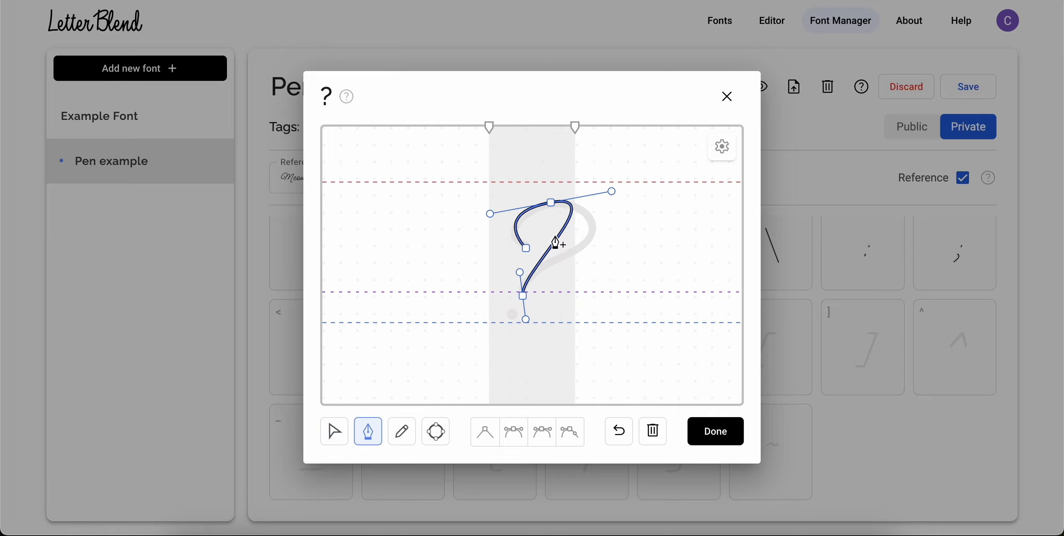
pyautogui.click(563, 234)
pyautogui.click(334, 431)
pyautogui.click(564, 235)
pyautogui.moveTo(569, 240); pyautogui.dragTo(522, 266)
# Step: Smooth the question mark's end nodes to match the reference, add the dot below, and finish the glyph
pyautogui.click(523, 296)
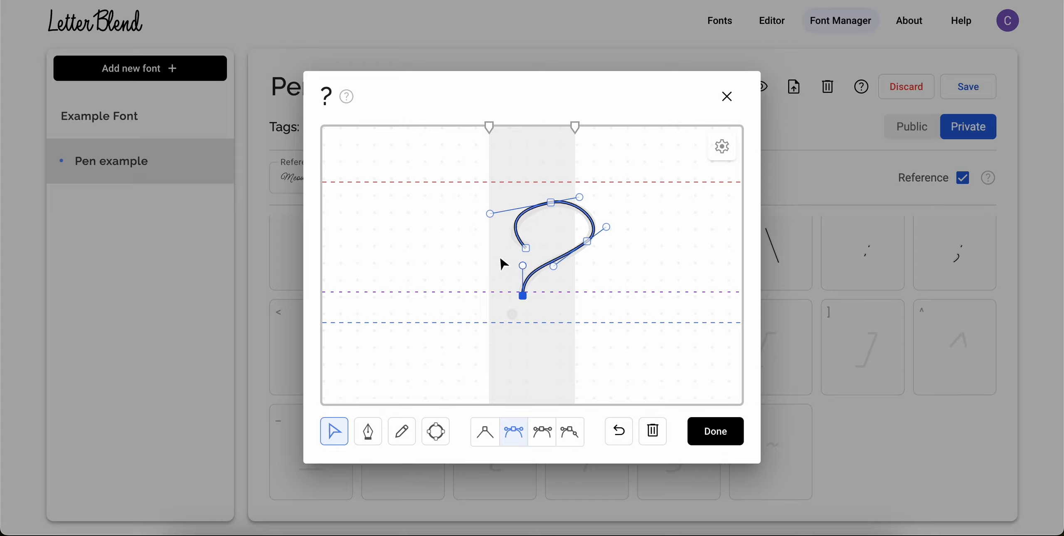
pyautogui.click(526, 248)
pyautogui.click(508, 438)
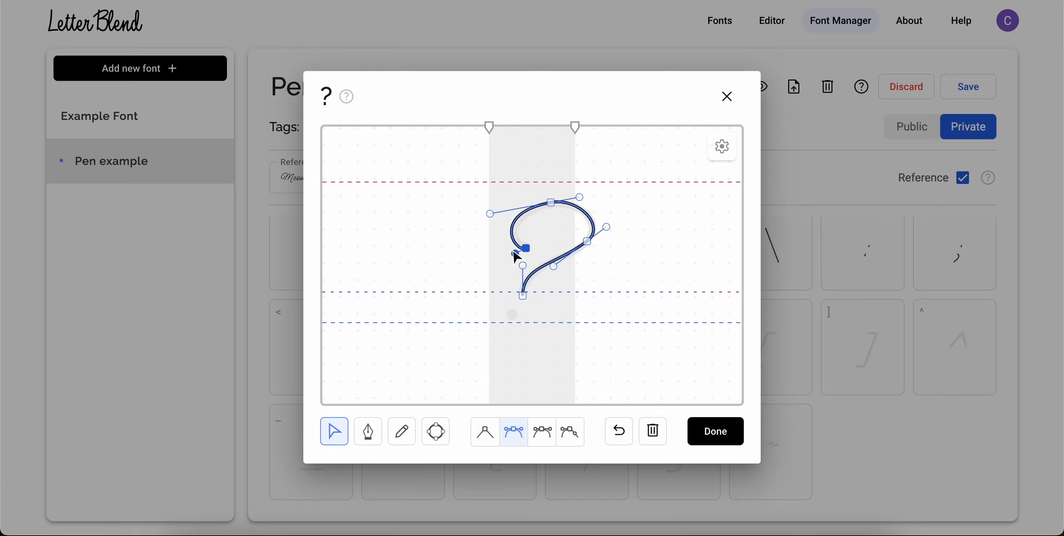
pyautogui.click(504, 265)
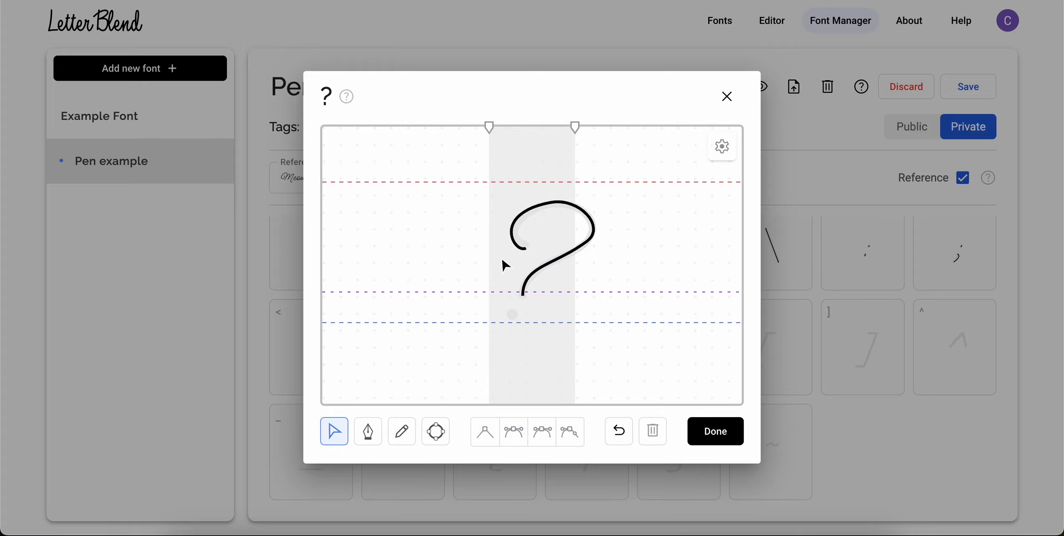
pyautogui.click(368, 432)
pyautogui.click(694, 432)
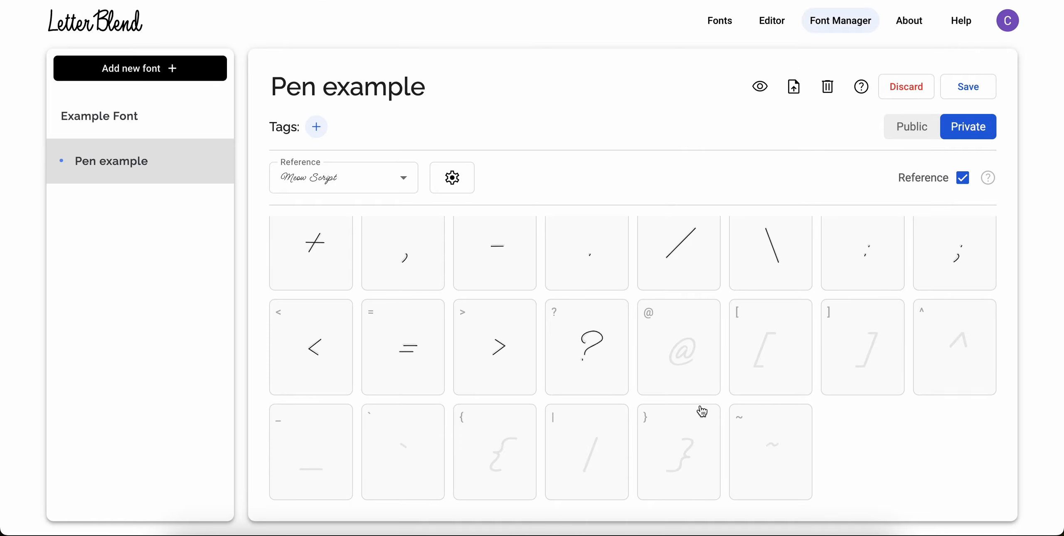
# Step: Copy the outline of the lowercase a glyph for use in the @ glyph
pyautogui.click(755, 362)
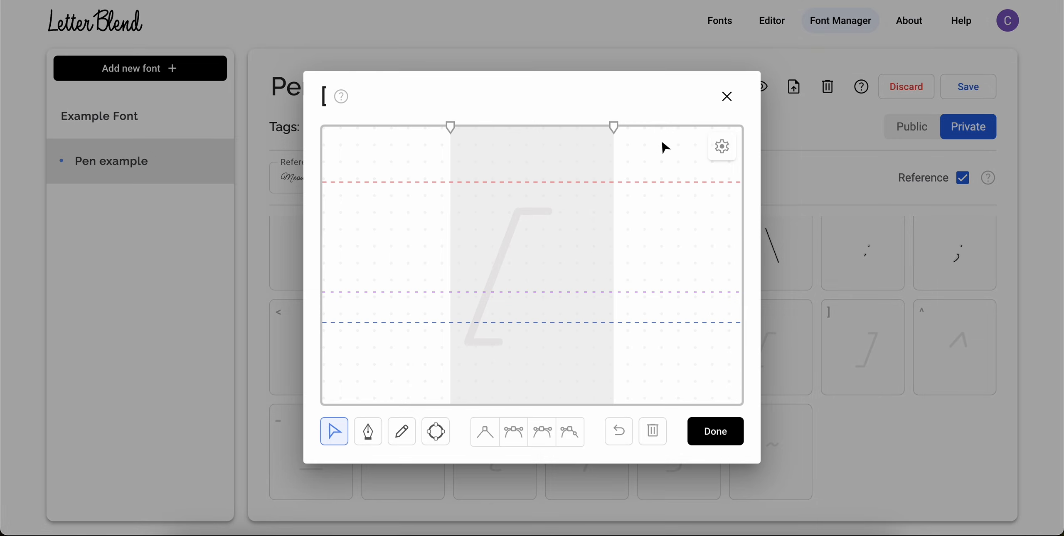
pyautogui.click(721, 105)
pyautogui.scroll(20, 637, 314)
pyautogui.scroll(-7, 636, 333)
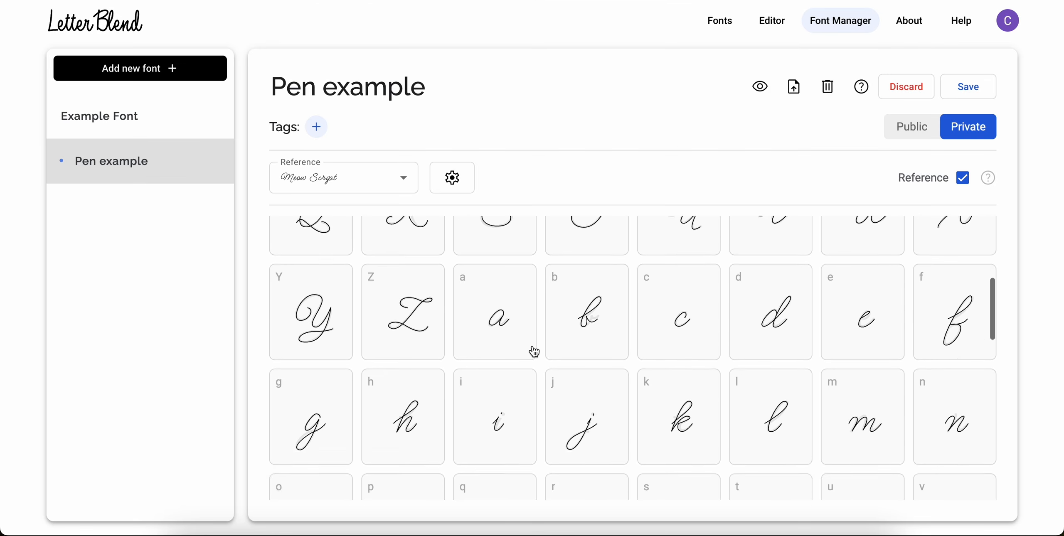
pyautogui.click(534, 352)
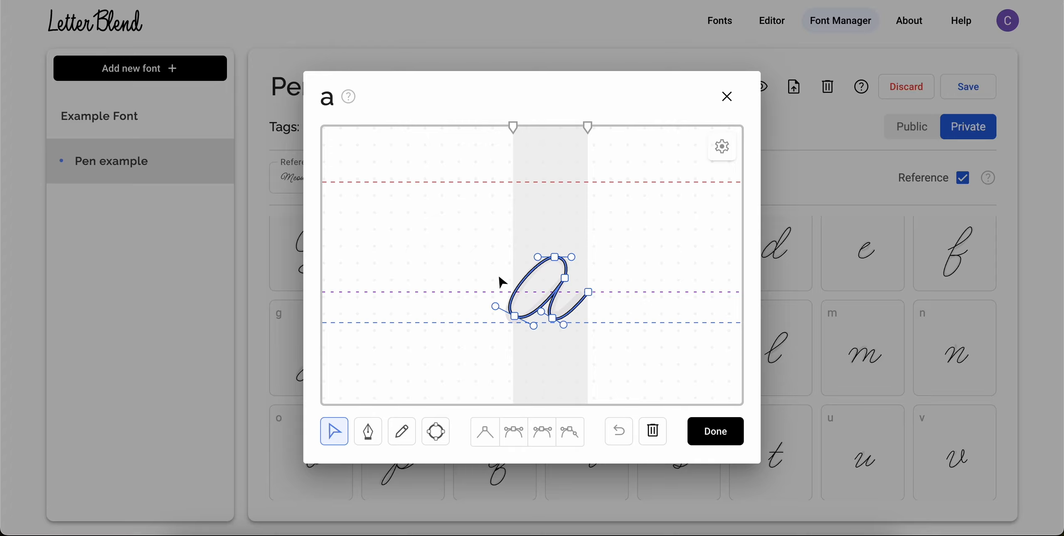
pyautogui.click(695, 432)
pyautogui.scroll(-15, 629, 429)
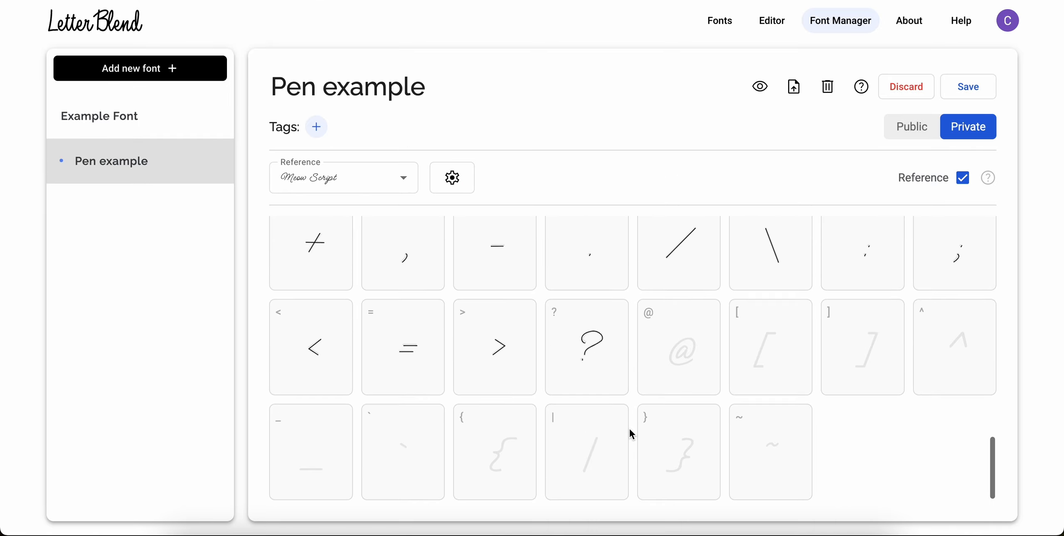
# Step: Paste the lowercase a outline into the @ glyph and adjust its nodes to fit inside the reference loop
pyautogui.click(672, 371)
pyautogui.moveTo(565, 294); pyautogui.dragTo(598, 271)
pyautogui.moveTo(528, 322)
pyautogui.mouseDown()
pyautogui.moveTo(560, 311)
pyautogui.moveTo(561, 285)
pyautogui.mouseUp()
pyautogui.moveTo(489, 316)
pyautogui.mouseDown()
pyautogui.moveTo(563, 282)
pyautogui.moveTo(553, 264)
pyautogui.mouseUp()
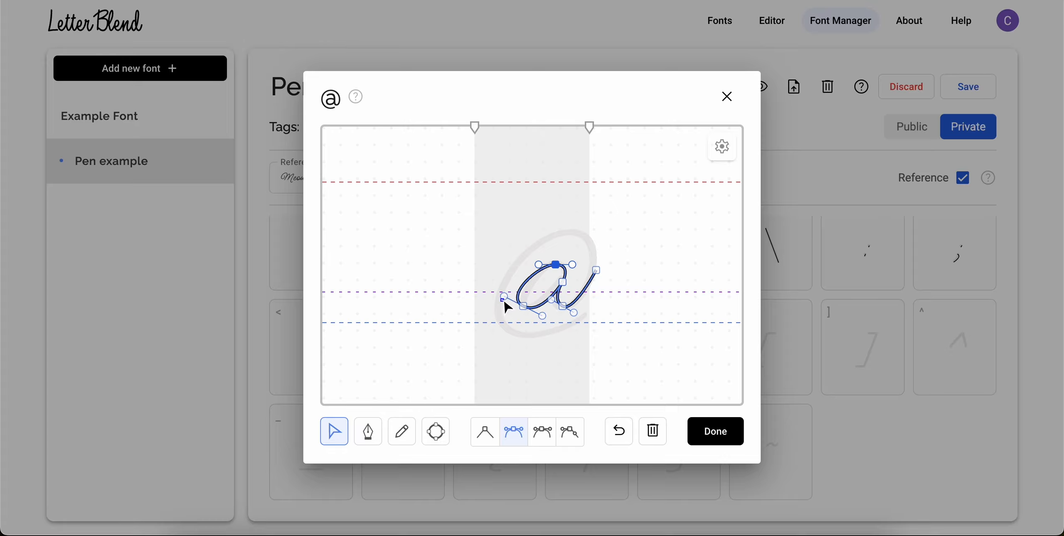
pyautogui.moveTo(503, 297); pyautogui.dragTo(526, 308)
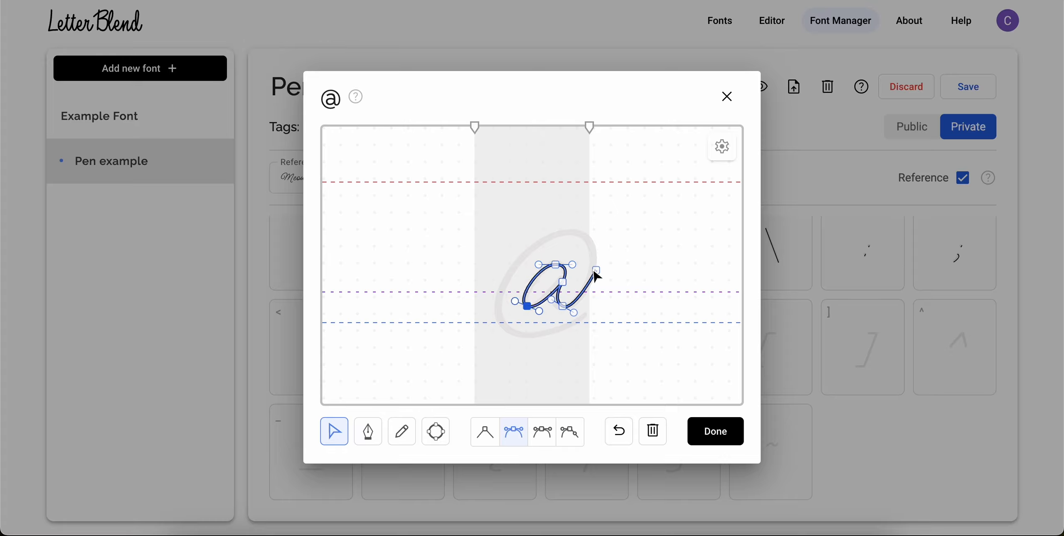
pyautogui.moveTo(595, 271); pyautogui.dragTo(596, 264)
# Step: Extend the a's end point into the @ sign's outer loop, passing over the top and around to the lower end
pyautogui.click(368, 431)
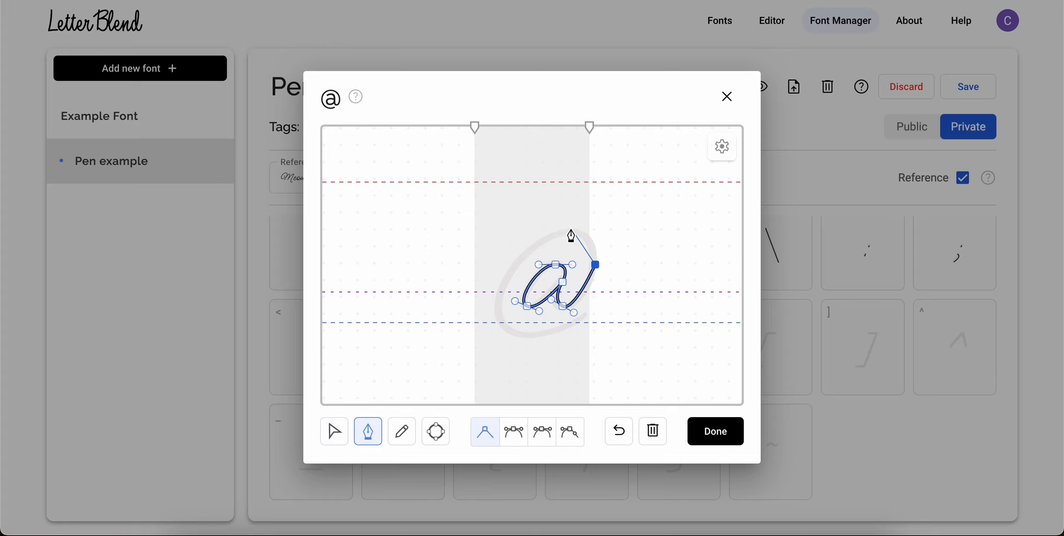
pyautogui.moveTo(574, 231); pyautogui.dragTo(556, 233)
pyautogui.moveTo(508, 331)
pyautogui.mouseDown()
pyautogui.moveTo(534, 336)
pyautogui.moveTo(550, 365)
pyautogui.moveTo(504, 328)
pyautogui.mouseUp()
pyautogui.click(587, 317)
# Step: Adjust the nodes and handles of the @ sign's outer loop, smooth its joining node, and finish the glyph
pyautogui.click(334, 432)
pyautogui.click(508, 331)
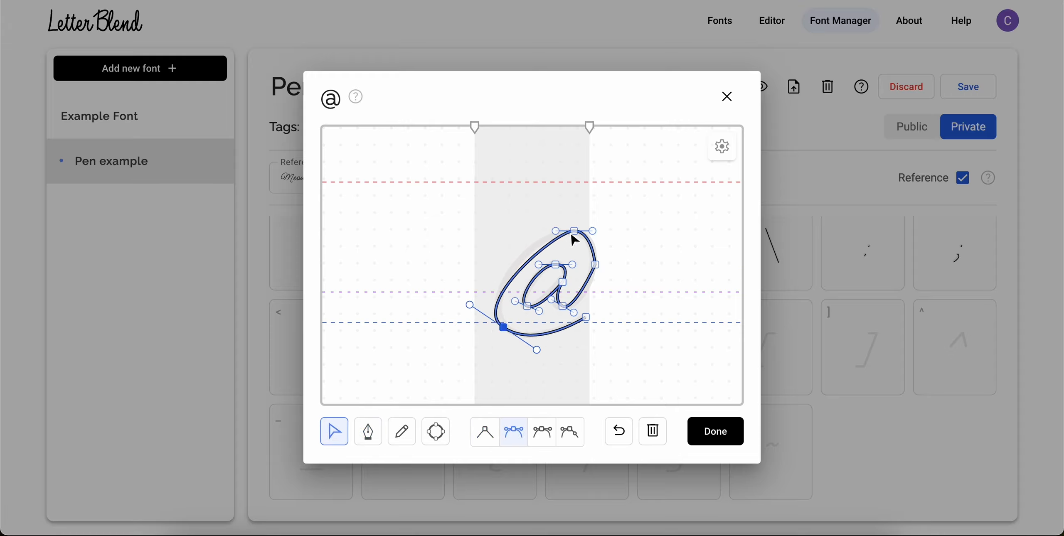
pyautogui.moveTo(574, 231)
pyautogui.mouseDown()
pyautogui.moveTo(554, 234)
pyautogui.moveTo(577, 228)
pyautogui.mouseUp()
pyautogui.click(595, 264)
pyautogui.click(514, 432)
pyautogui.moveTo(585, 263); pyautogui.dragTo(592, 293)
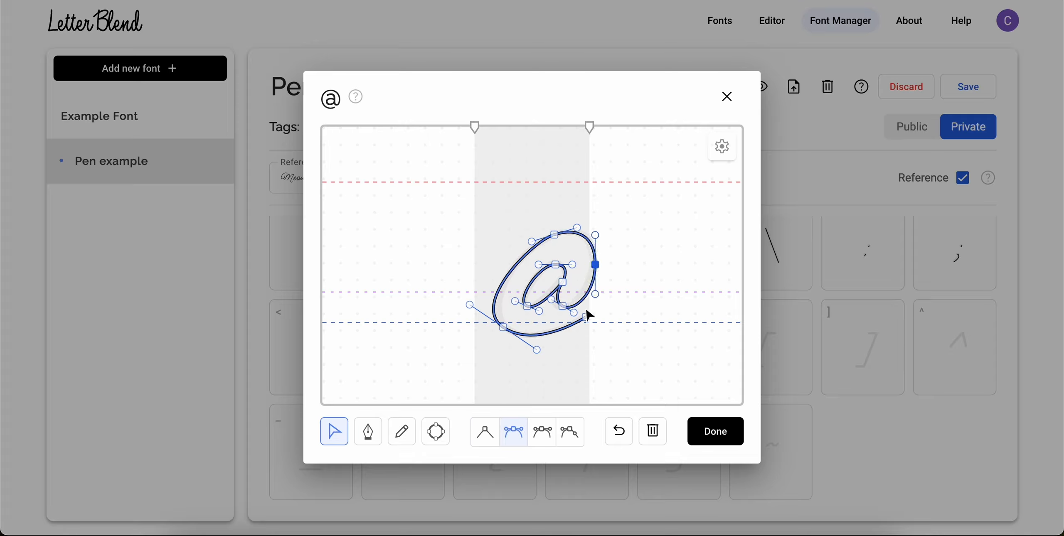
pyautogui.click(605, 299)
pyautogui.click(715, 433)
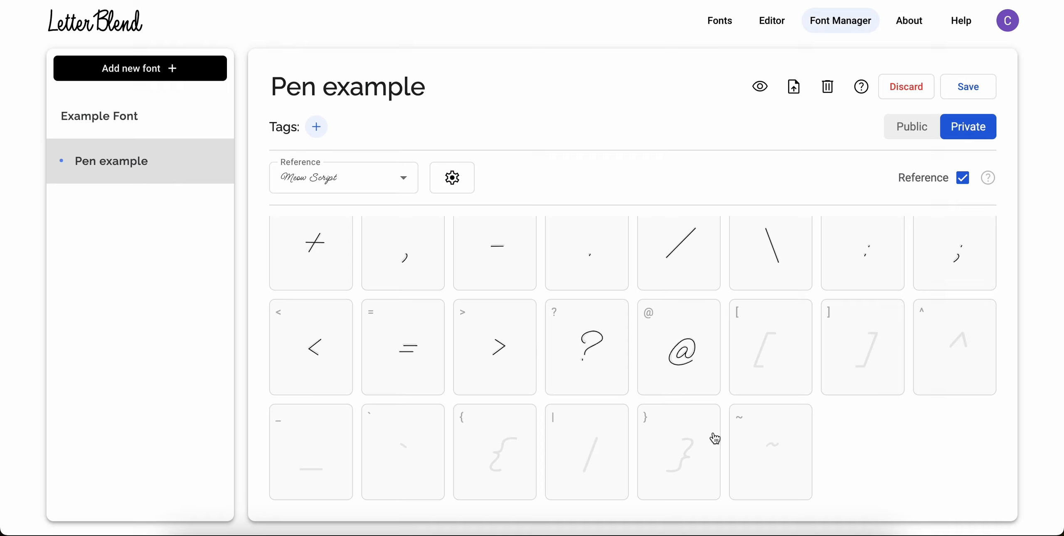
# Step: Trace the opening square bracket as one straight-segment stroke with four corner points and finish the glyph
pyautogui.click(755, 357)
pyautogui.click(369, 431)
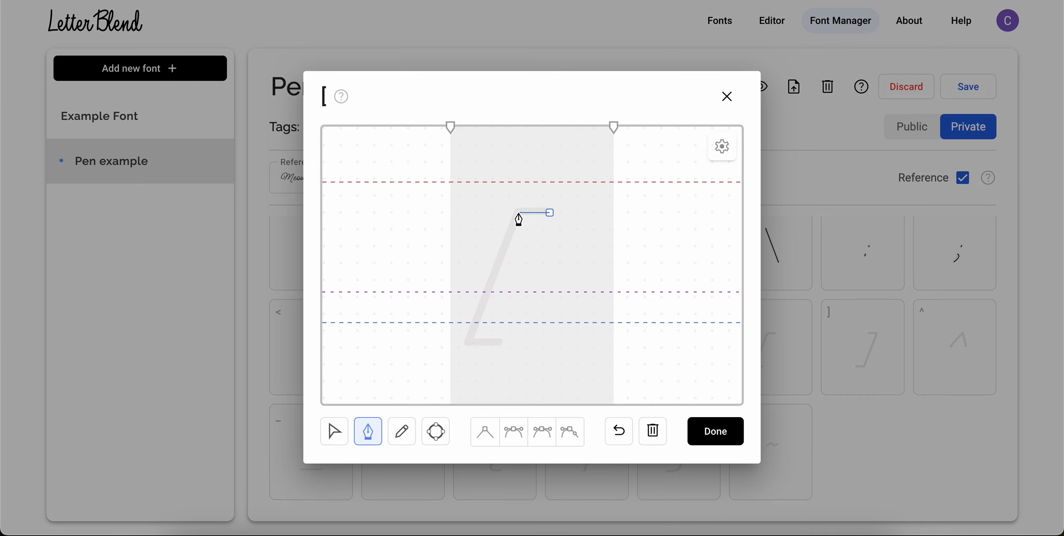
pyautogui.click(469, 341)
pyautogui.click(501, 340)
pyautogui.click(334, 432)
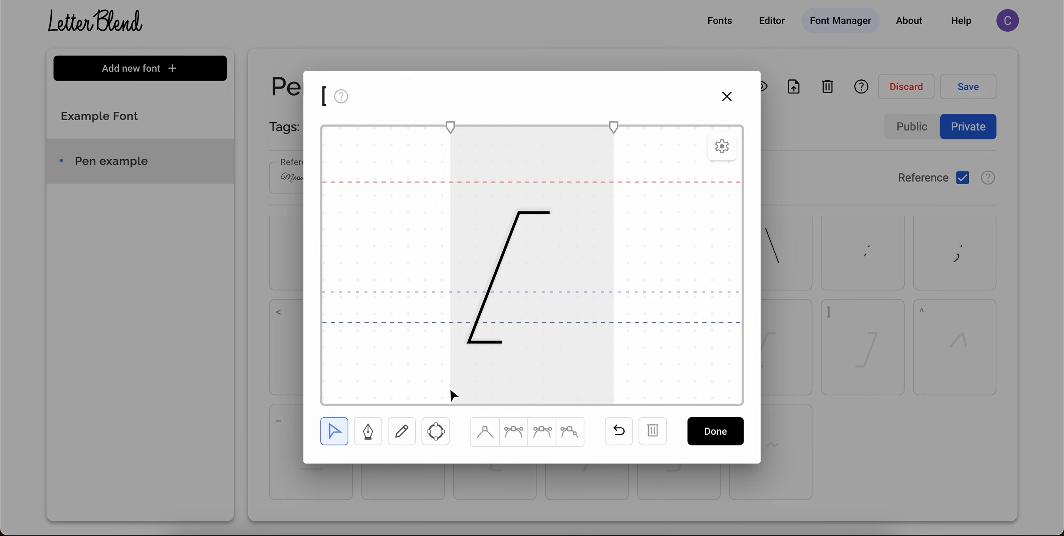
pyautogui.click(723, 432)
# Step: Trace the closing square bracket as one straight-segment stroke with four corner points and finish the glyph
pyautogui.click(863, 347)
pyautogui.click(368, 432)
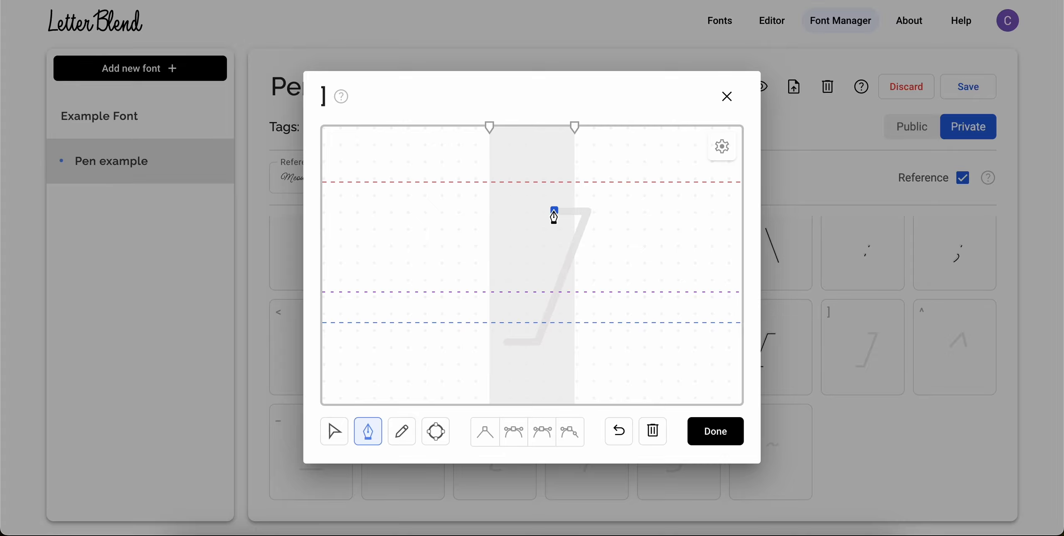
pyautogui.click(536, 343)
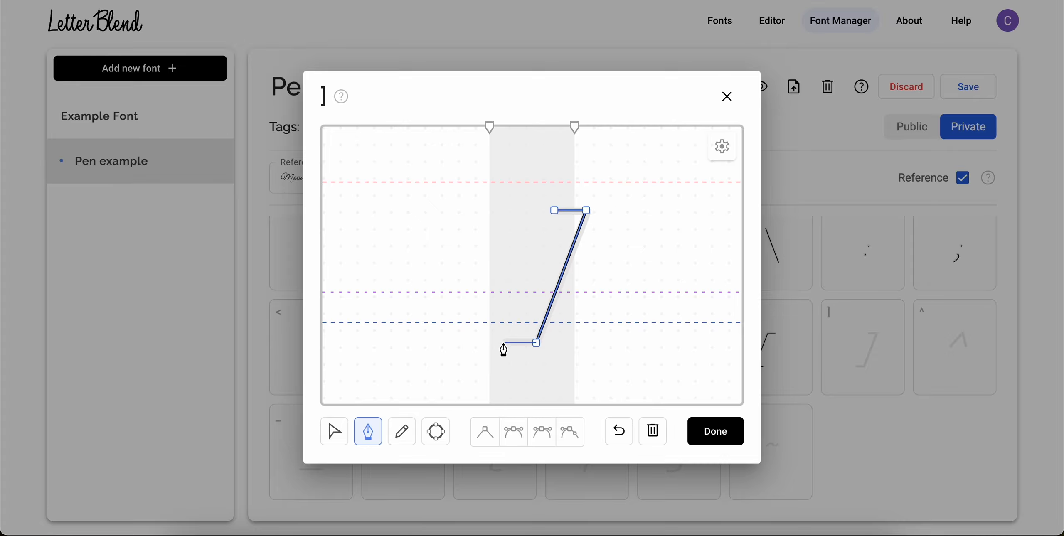
pyautogui.click(325, 439)
pyautogui.click(691, 440)
# Step: Trace the caret glyph as two straight segments meeting at the reference's peak and finish the glyph
pyautogui.click(977, 360)
pyautogui.click(369, 436)
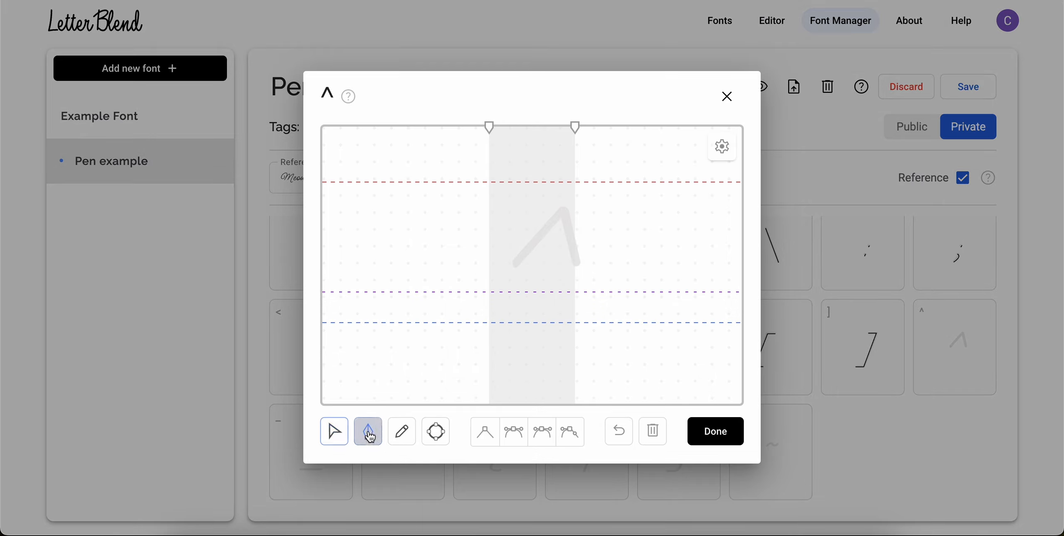
pyautogui.click(513, 265)
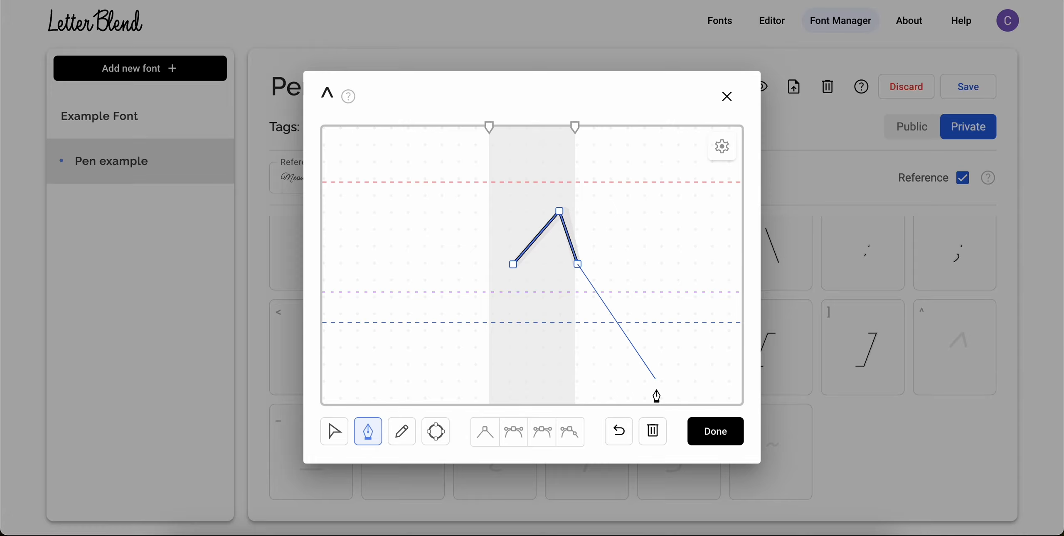
pyautogui.click(334, 432)
pyautogui.click(719, 442)
# Step: Trace the underscore glyph as a single horizontal line over the reference and finish the glyph
pyautogui.click(327, 466)
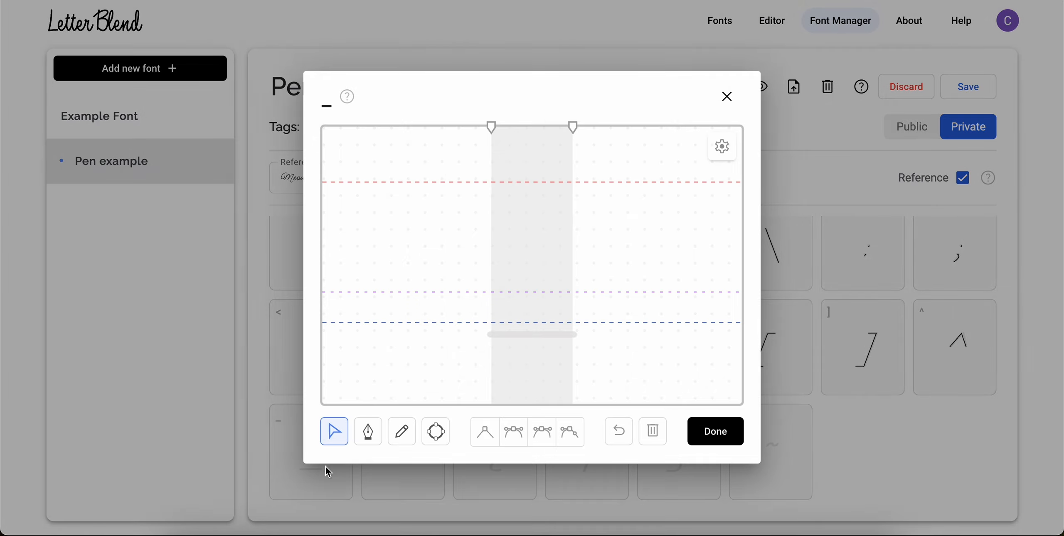
pyautogui.click(365, 444)
pyautogui.click(489, 333)
pyautogui.click(577, 334)
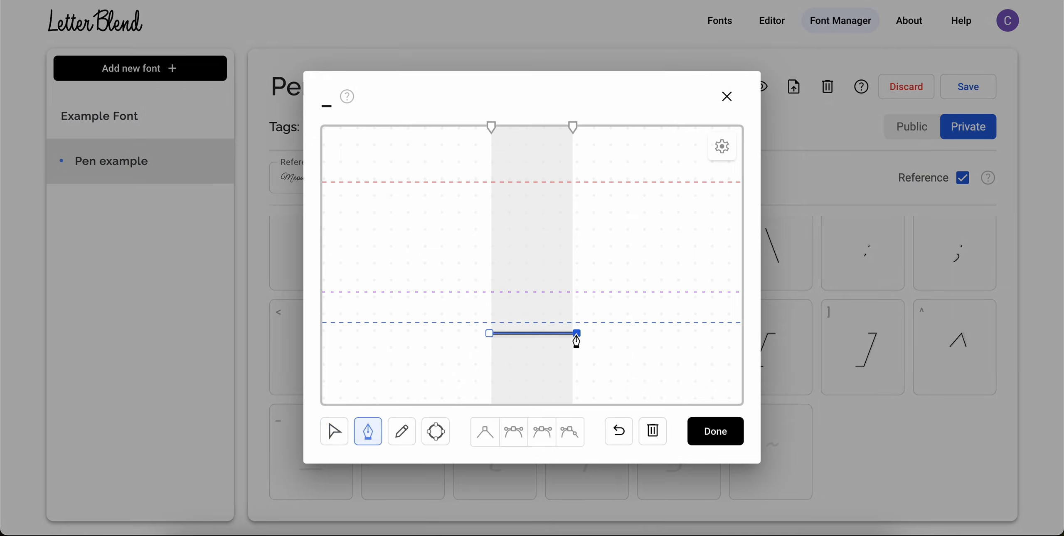
pyautogui.click(701, 431)
# Step: Trace the backtick glyph as one short slanted line over the reference and finish the glyph
pyautogui.click(414, 465)
pyautogui.click(368, 433)
pyautogui.click(522, 234)
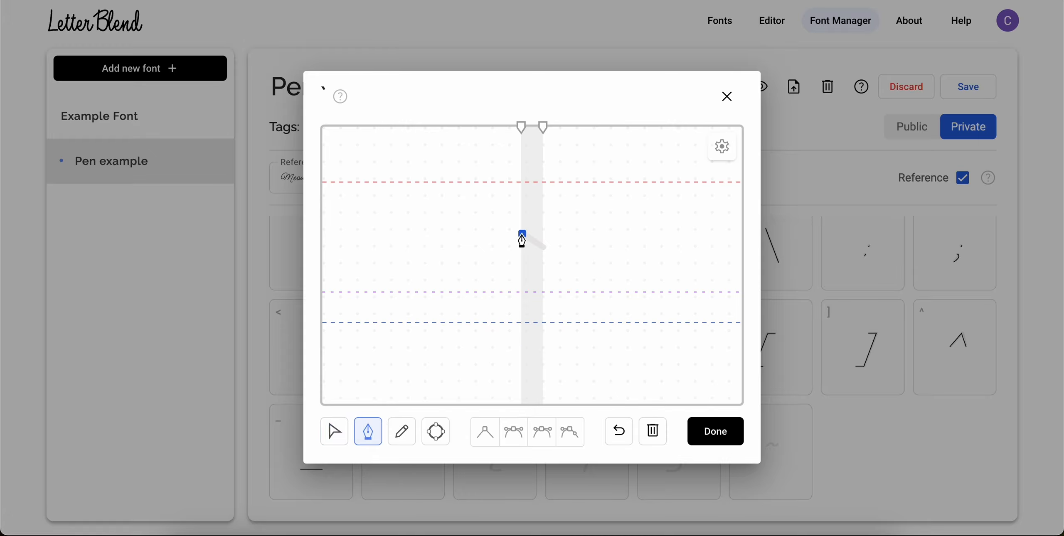
pyautogui.click(545, 250)
pyautogui.click(727, 438)
# Step: Trace the opening curly brace as one curved Pen stroke through its middle point down to the lower end and finish the glyph
pyautogui.click(518, 473)
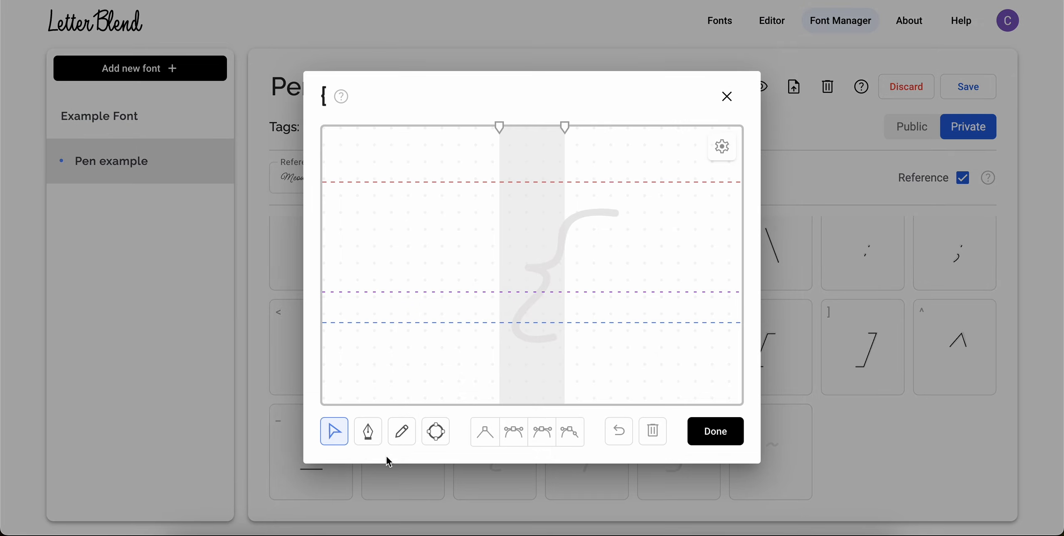
pyautogui.click(368, 432)
pyautogui.click(620, 213)
pyautogui.moveTo(573, 219); pyautogui.dragTo(542, 269)
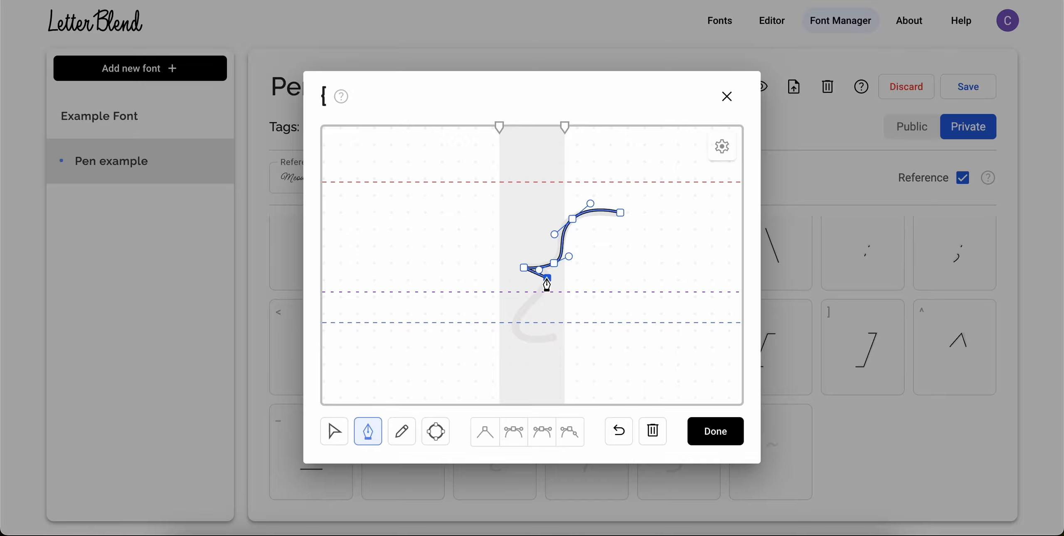
pyautogui.moveTo(518, 330); pyautogui.dragTo(525, 345)
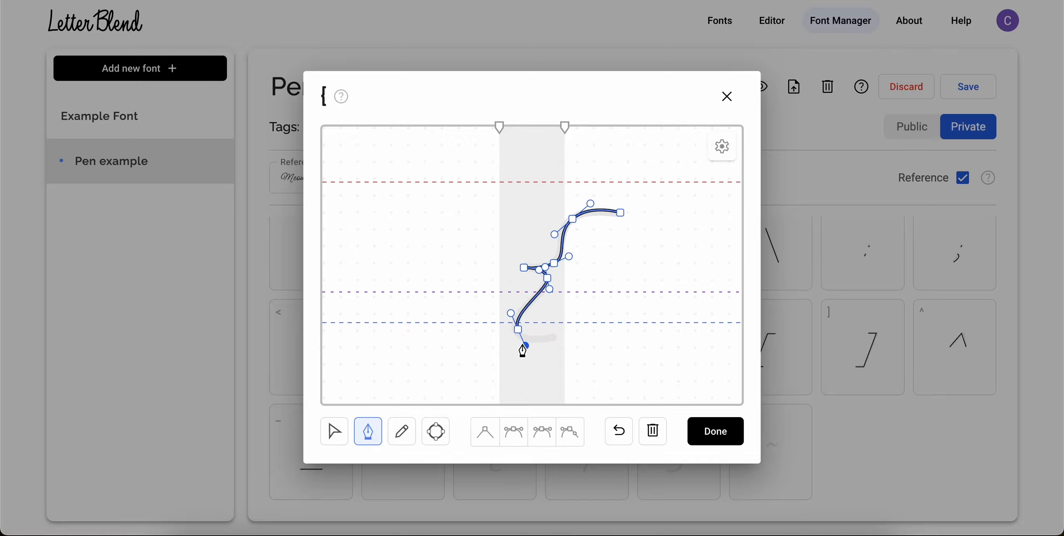
pyautogui.click(555, 339)
pyautogui.click(335, 431)
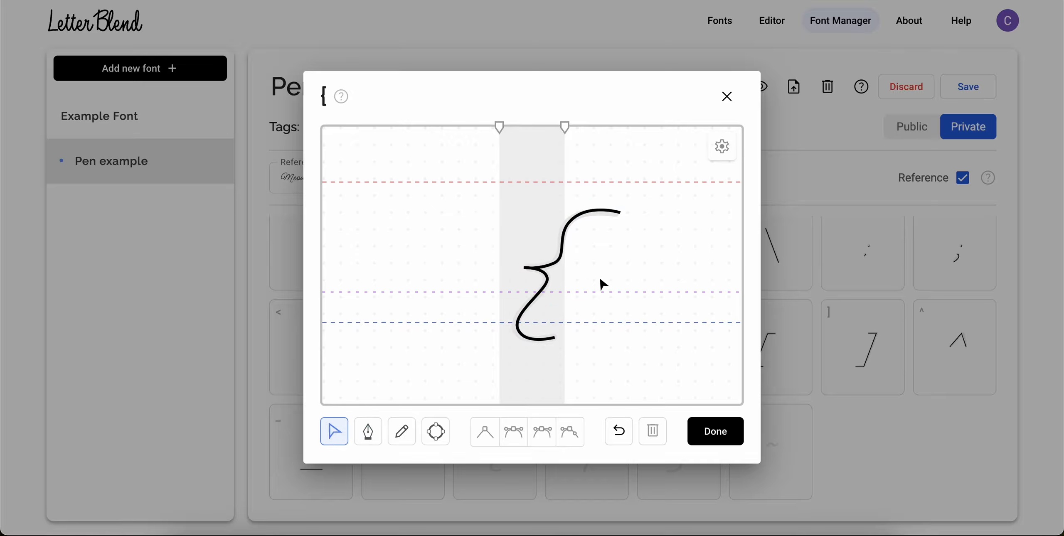
pyautogui.click(703, 422)
# Step: Trace the vertical bar glyph as one slanted straight line over the reference and finish the glyph
pyautogui.click(629, 446)
pyautogui.click(369, 432)
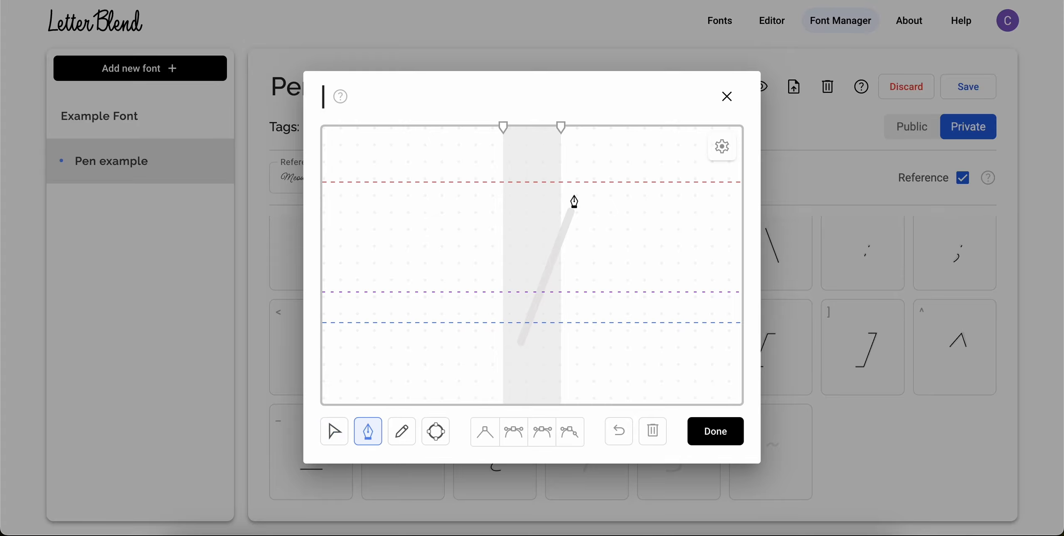
pyautogui.click(520, 344)
pyautogui.click(711, 432)
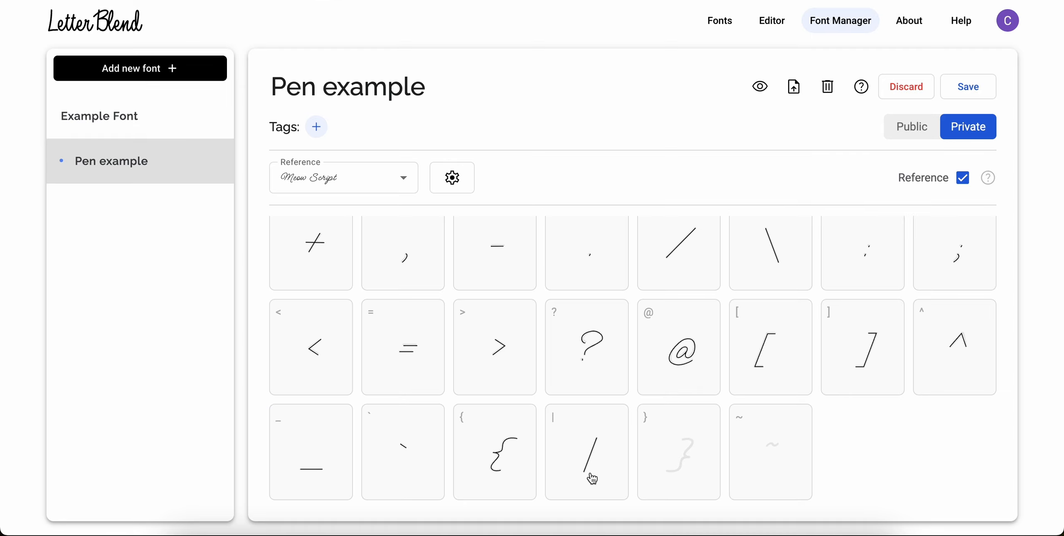
pyautogui.click(590, 476)
pyautogui.click(712, 432)
# Step: Trace the closing curly brace as one curved Pen stroke from its upper end through the middle point to the lower tail
pyautogui.click(493, 455)
pyautogui.click(369, 432)
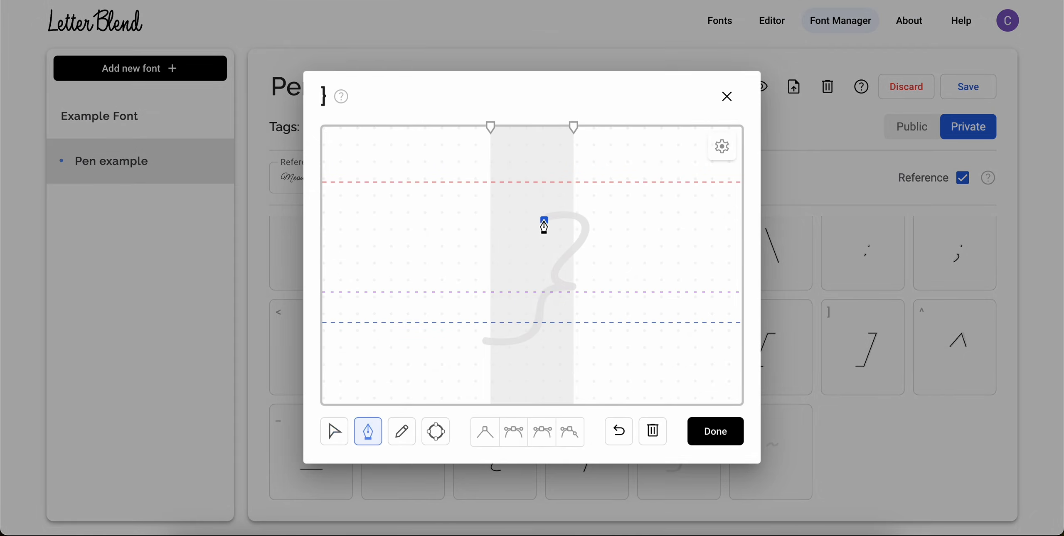
pyautogui.moveTo(583, 225); pyautogui.dragTo(589, 235)
pyautogui.moveTo(555, 277); pyautogui.dragTo(557, 291)
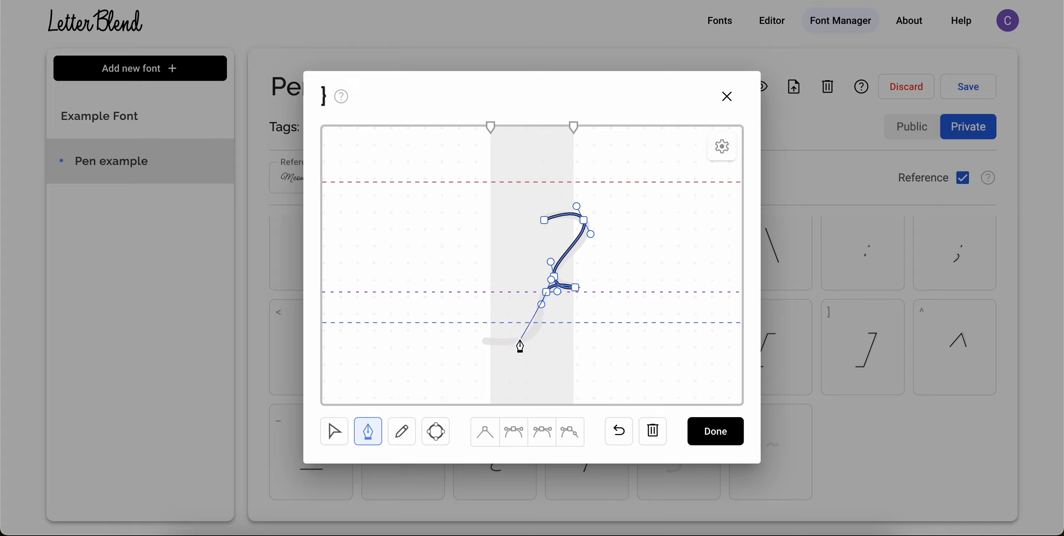
pyautogui.moveTo(532, 333); pyautogui.dragTo(519, 336)
pyautogui.click(337, 424)
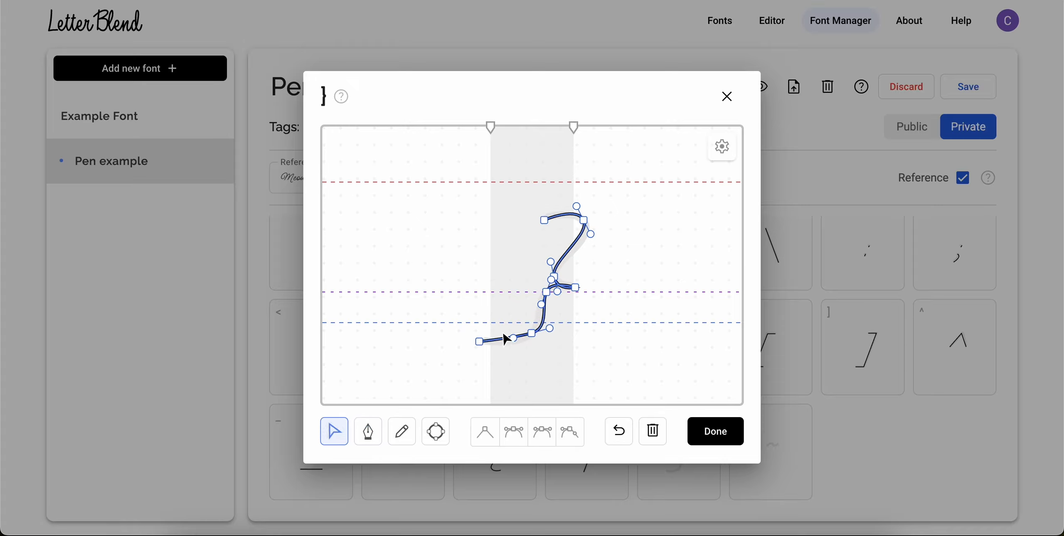
# Step: Add curve handles to the closing brace's lower end node and reshape the tail's bend node to follow the reference
pyautogui.click(480, 342)
pyautogui.click(514, 432)
pyautogui.click(532, 335)
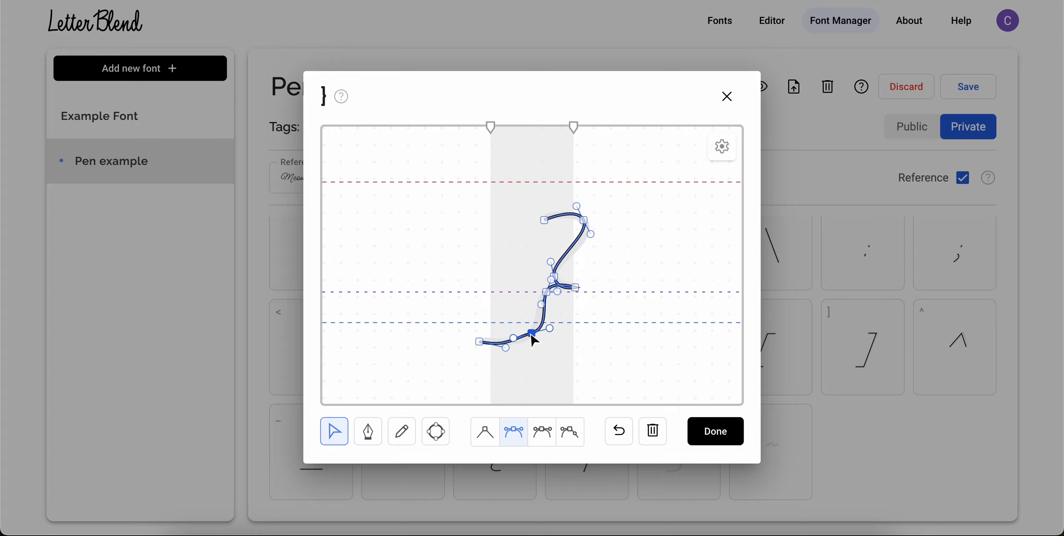
pyautogui.moveTo(550, 329); pyautogui.dragTo(545, 325)
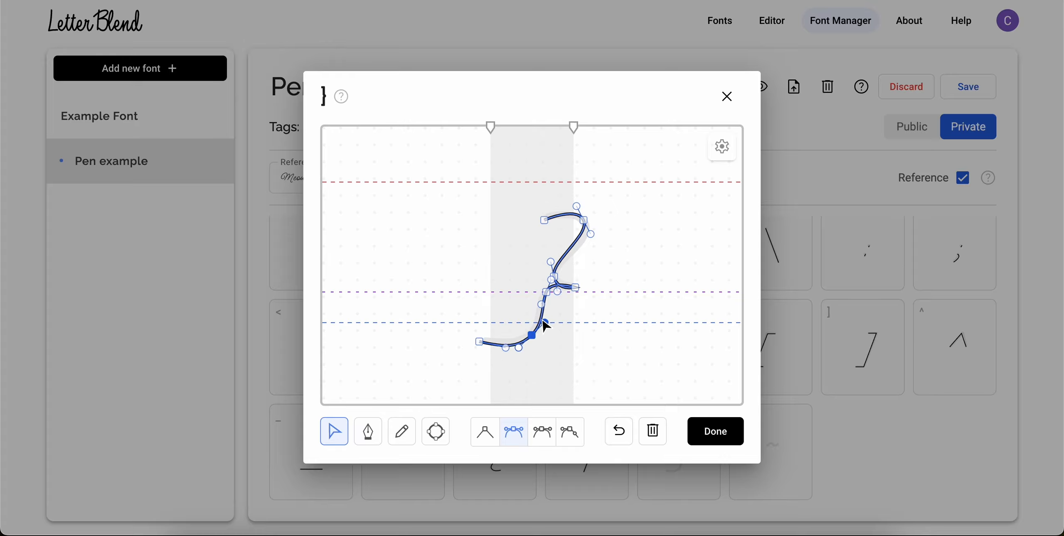
# Step: Give the closing brace's middle point independent handles and delete the two extra nodes beside it
pyautogui.click(574, 288)
pyautogui.click(570, 435)
pyautogui.click(546, 293)
pyautogui.click(653, 433)
pyautogui.click(555, 276)
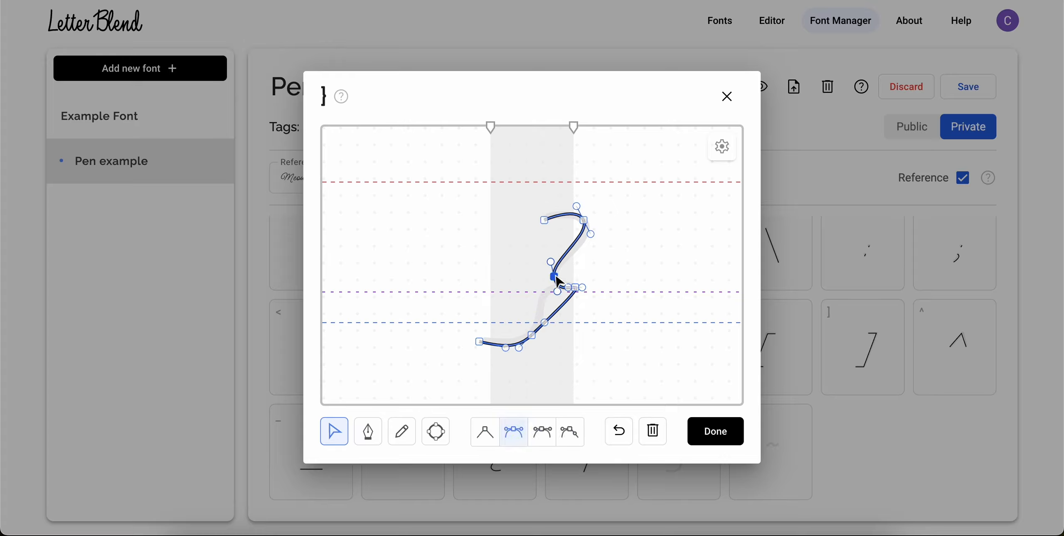
pyautogui.click(653, 431)
# Step: Adjust the handles of the closing brace's middle point and upper curve to match the reference and finish the glyph
pyautogui.click(561, 287)
pyautogui.click(577, 299)
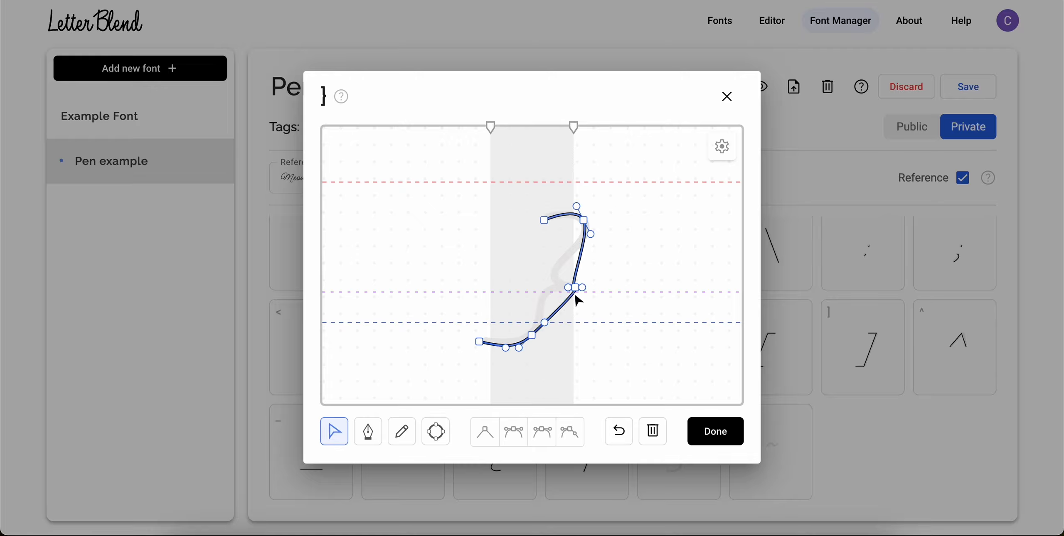
pyautogui.click(575, 288)
pyautogui.moveTo(567, 288); pyautogui.dragTo(526, 283)
pyautogui.moveTo(591, 234); pyautogui.dragTo(597, 243)
pyautogui.click(609, 264)
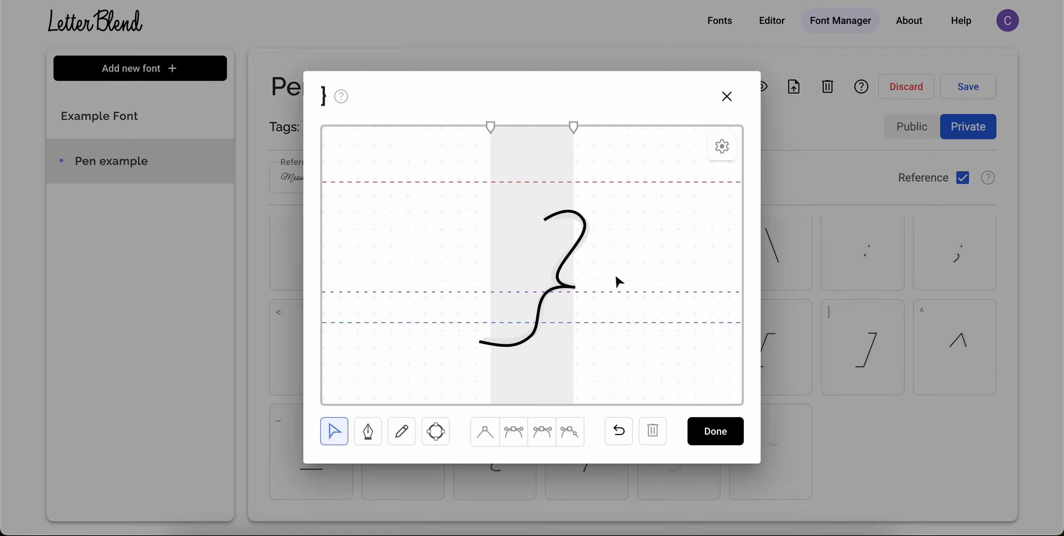
pyautogui.click(710, 434)
# Step: Trace the tilde glyph as one wavy Pen stroke with three points over the reference and finish the glyph
pyautogui.click(360, 437)
pyautogui.click(510, 247)
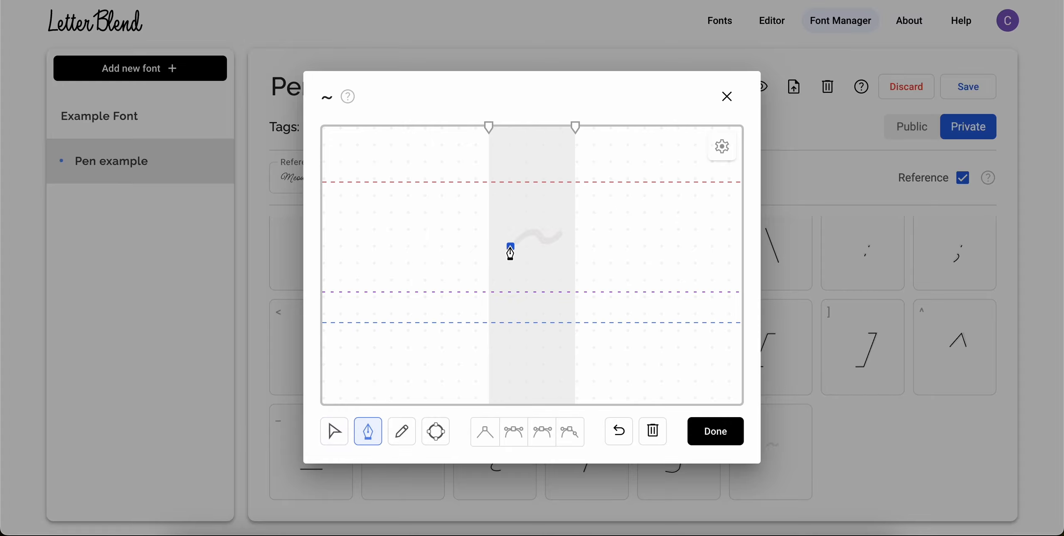
pyautogui.moveTo(541, 231); pyautogui.dragTo(551, 242)
pyautogui.click(565, 232)
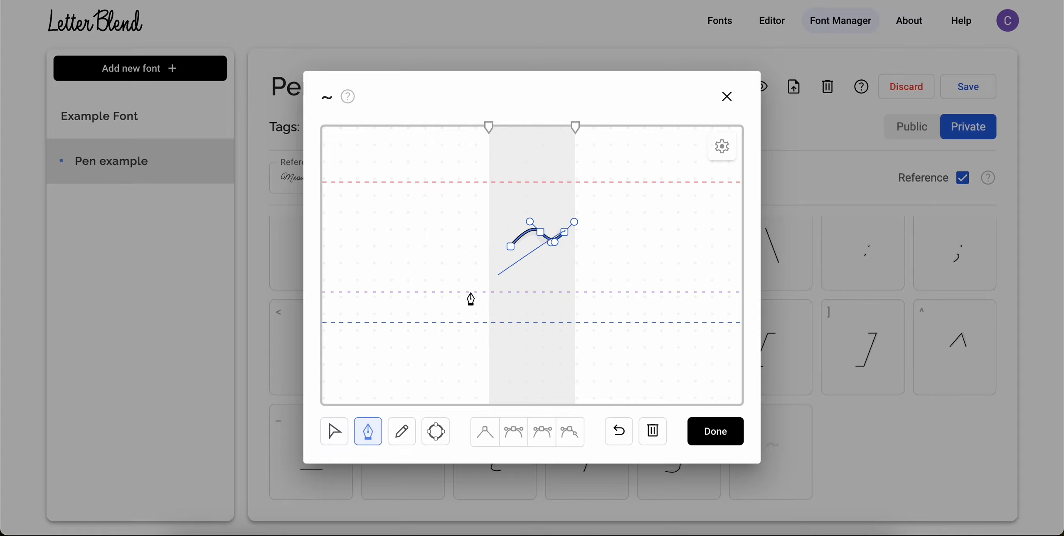
pyautogui.click(334, 431)
pyautogui.click(376, 396)
pyautogui.click(703, 439)
# Step: Save the font and try it in the text editor with a first name followed by "finished a font Whoo!"
pyautogui.scroll(15, 728, 442)
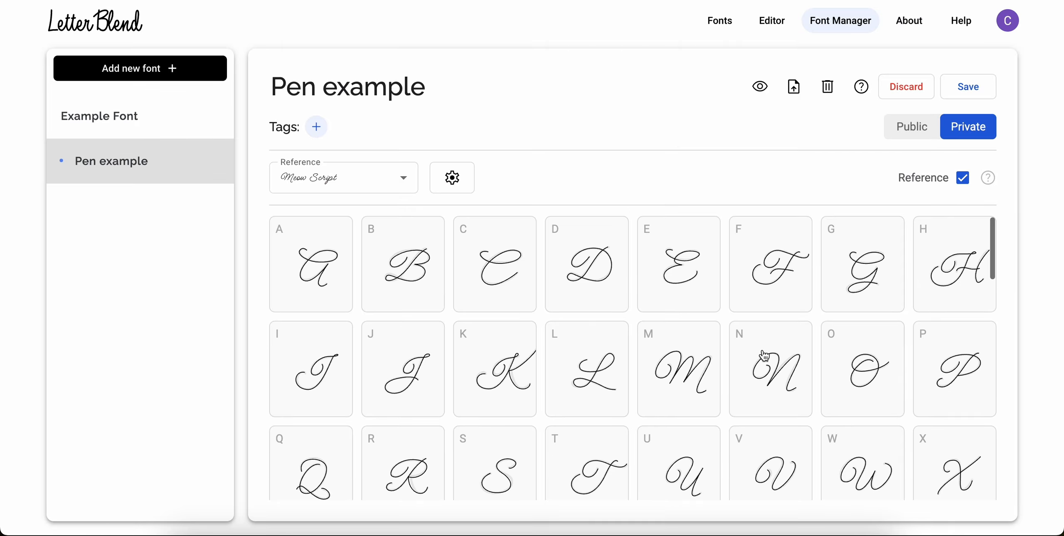
pyautogui.click(966, 89)
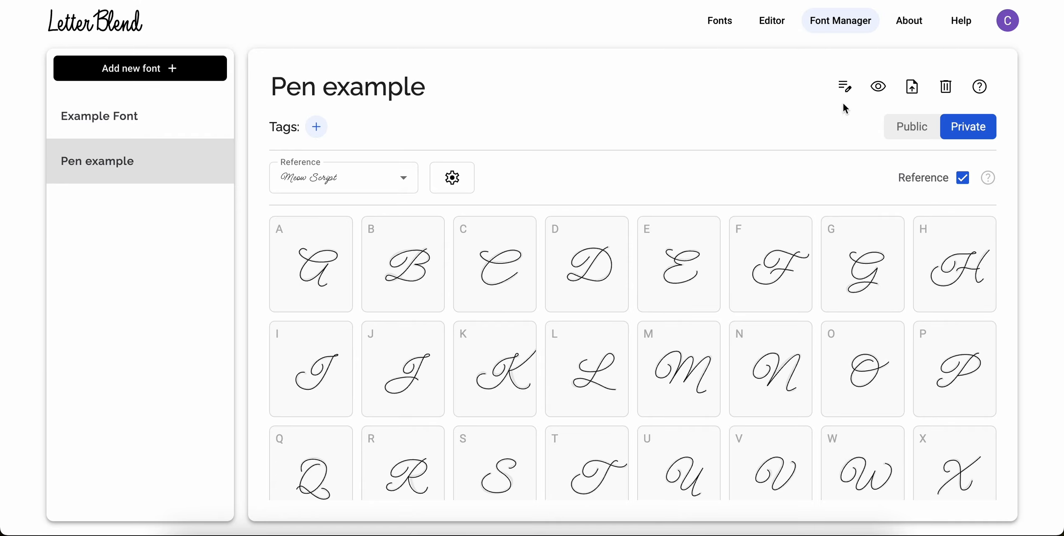
pyautogui.click(845, 90)
pyautogui.write('Clare fin')
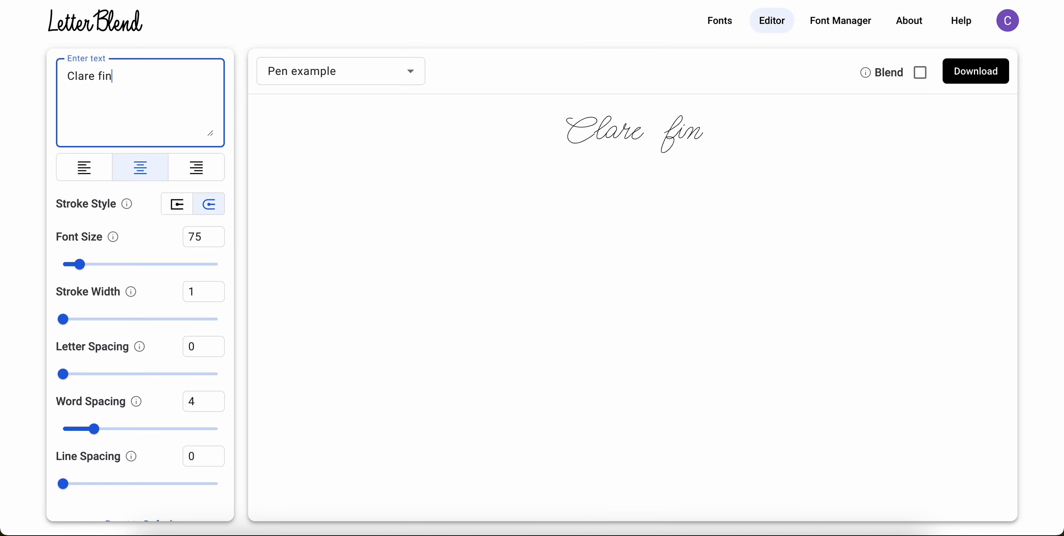
pyautogui.write('ished a font WH')
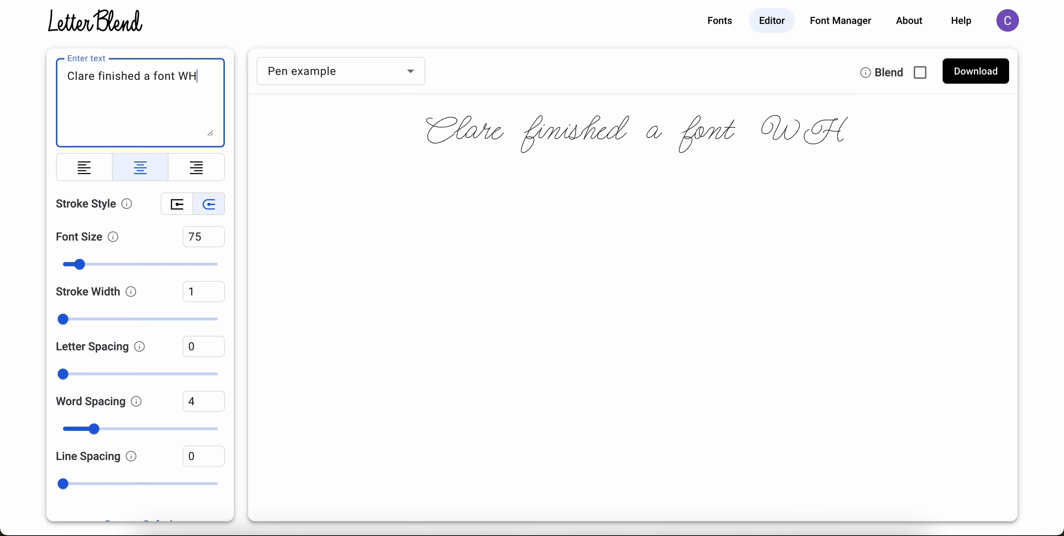
pyautogui.press('BackSpace')
pyautogui.write('hoo!')
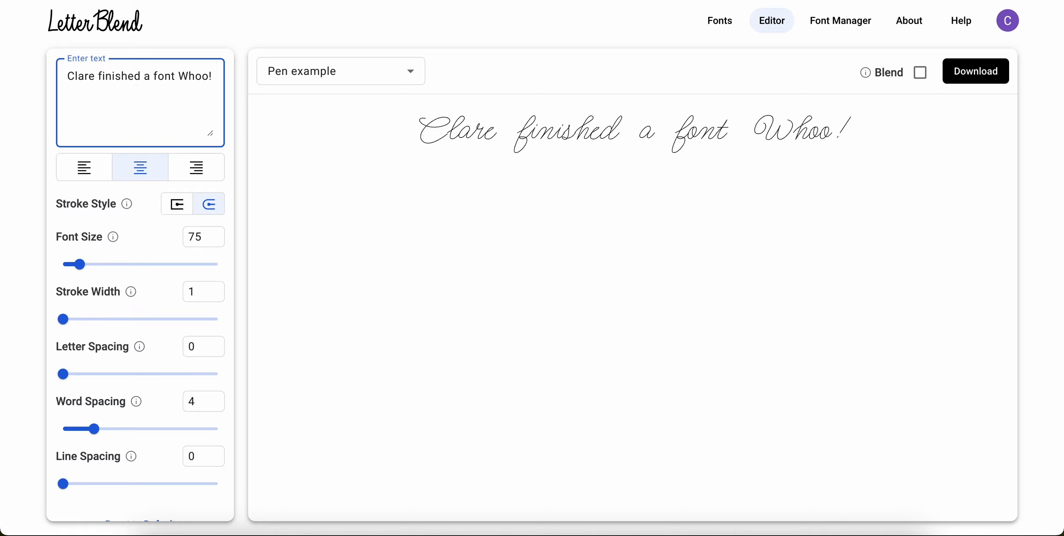
# Step: Enlarge the sample text to font size 250, keeping stroke width at 1 and letter spacing at 0
pyautogui.moveTo(79, 265); pyautogui.dragTo(137, 266)
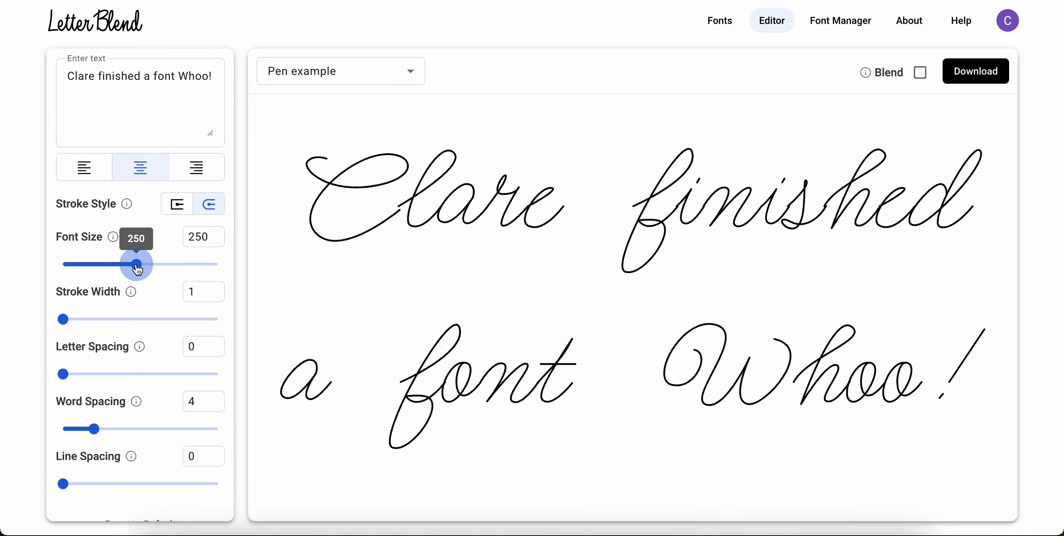
pyautogui.moveTo(63, 319)
pyautogui.mouseDown()
pyautogui.moveTo(130, 319)
pyautogui.moveTo(64, 319)
pyautogui.mouseUp()
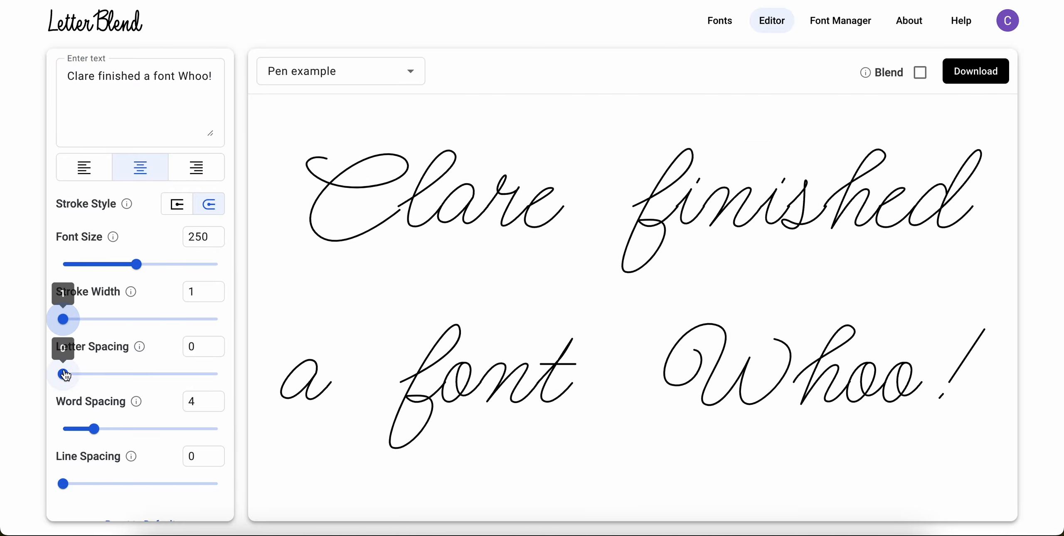
pyautogui.moveTo(63, 374)
pyautogui.mouseDown()
pyautogui.moveTo(106, 373)
pyautogui.moveTo(43, 371)
pyautogui.mouseUp()
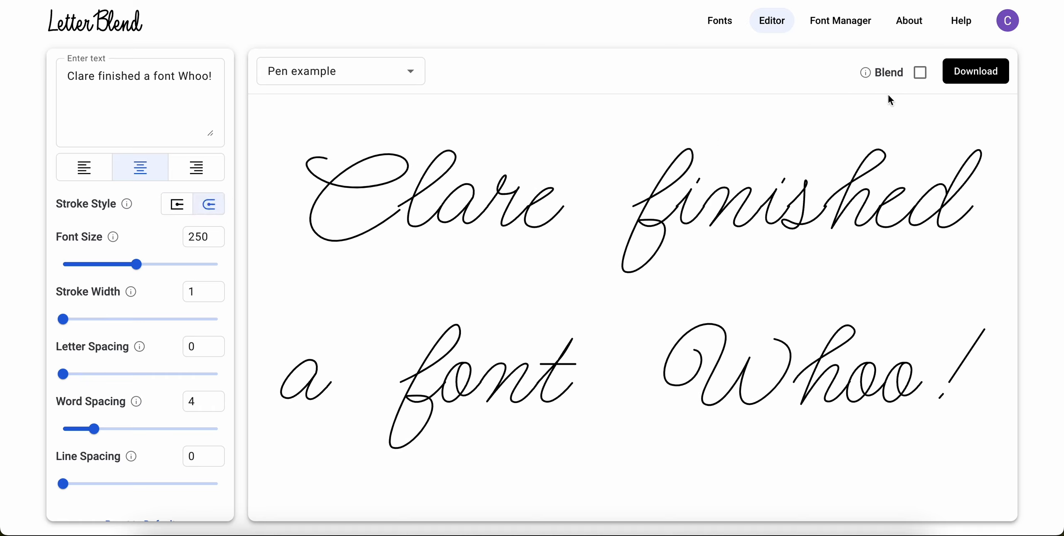
# Step: Set the font size to 499 and compare the letter joins with Blend on and off, leaving Blend off
pyautogui.click(922, 74)
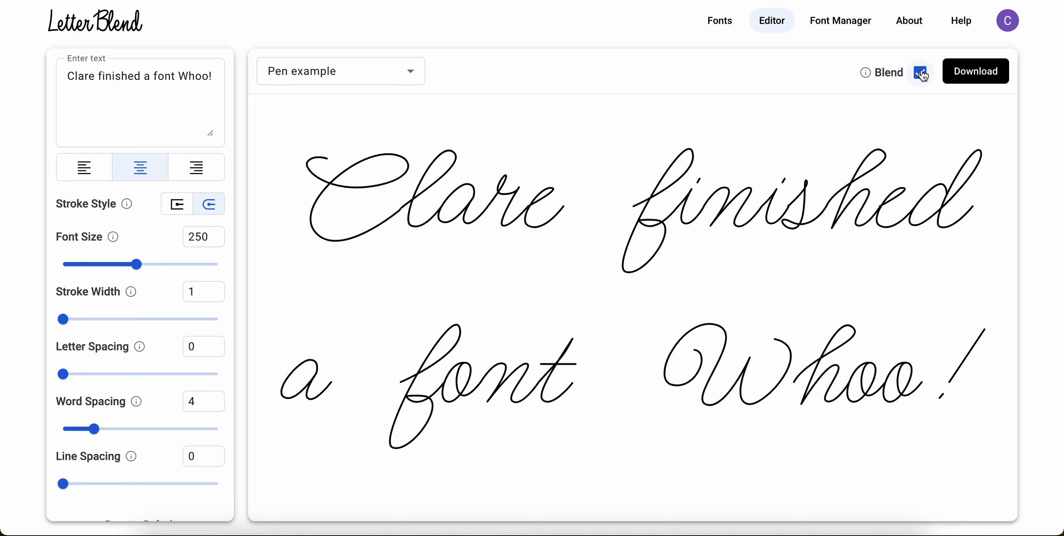
pyautogui.moveTo(136, 264); pyautogui.dragTo(250, 266)
pyautogui.click(919, 77)
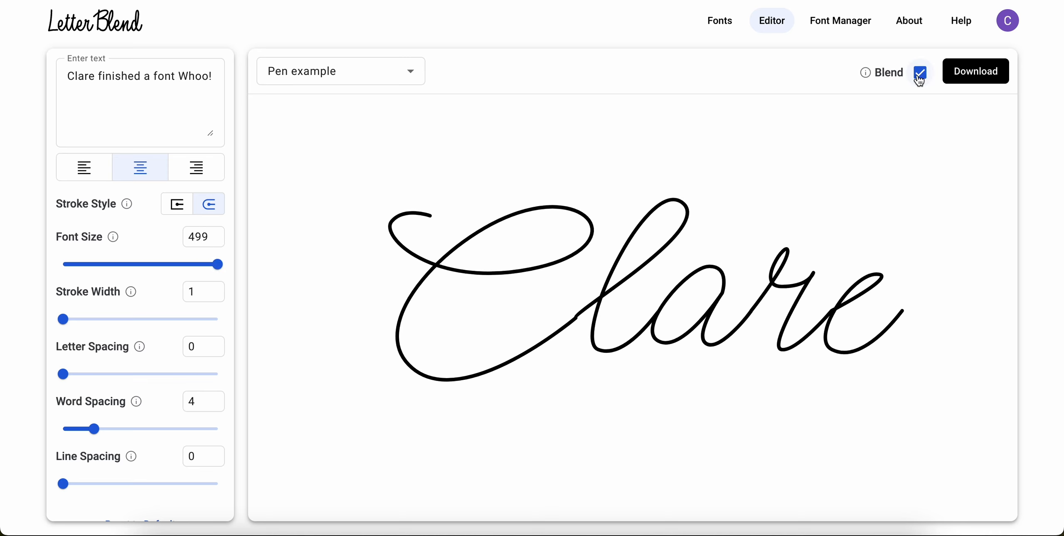
pyautogui.click(920, 79)
pyautogui.click(919, 79)
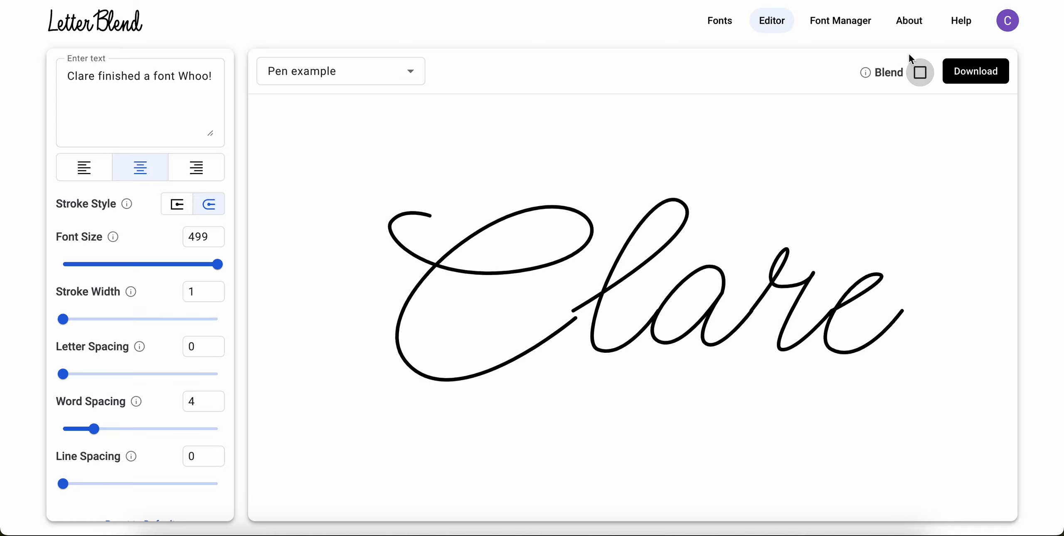
# Step: Return to the font's management page and add the Cursive and Script tags to Pen example
pyautogui.click(858, 25)
pyautogui.click(317, 127)
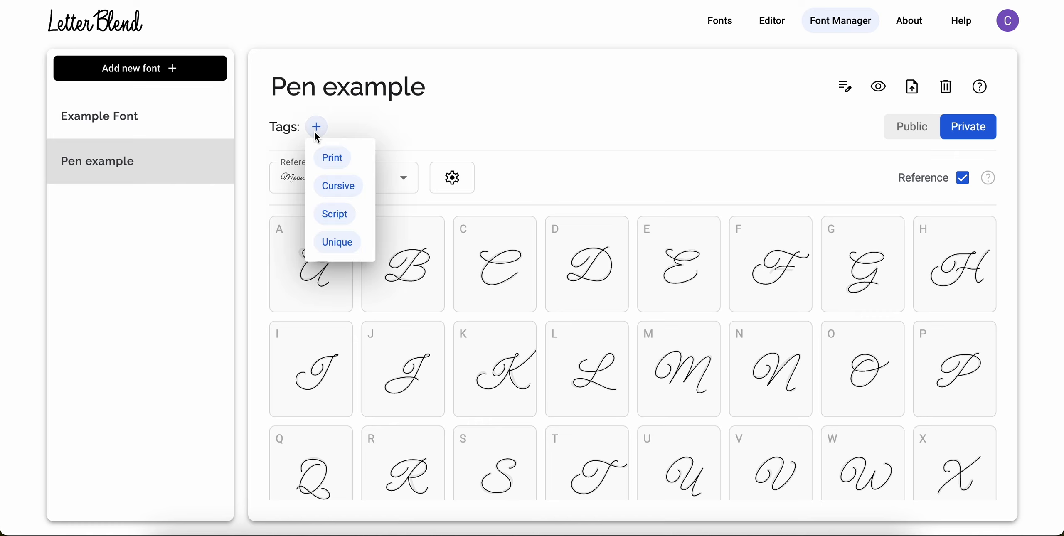
pyautogui.click(337, 187)
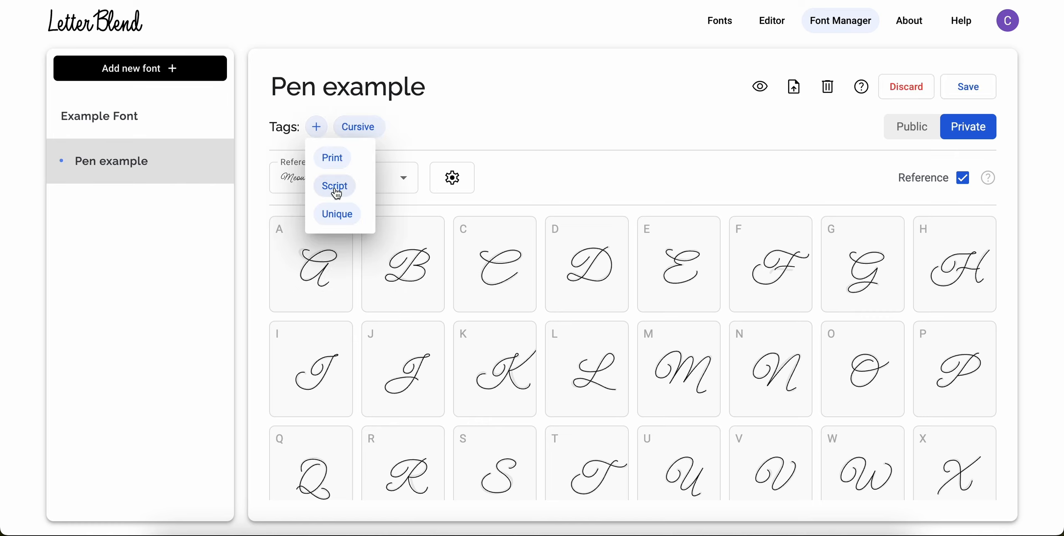
pyautogui.click(338, 191)
pyautogui.click(693, 155)
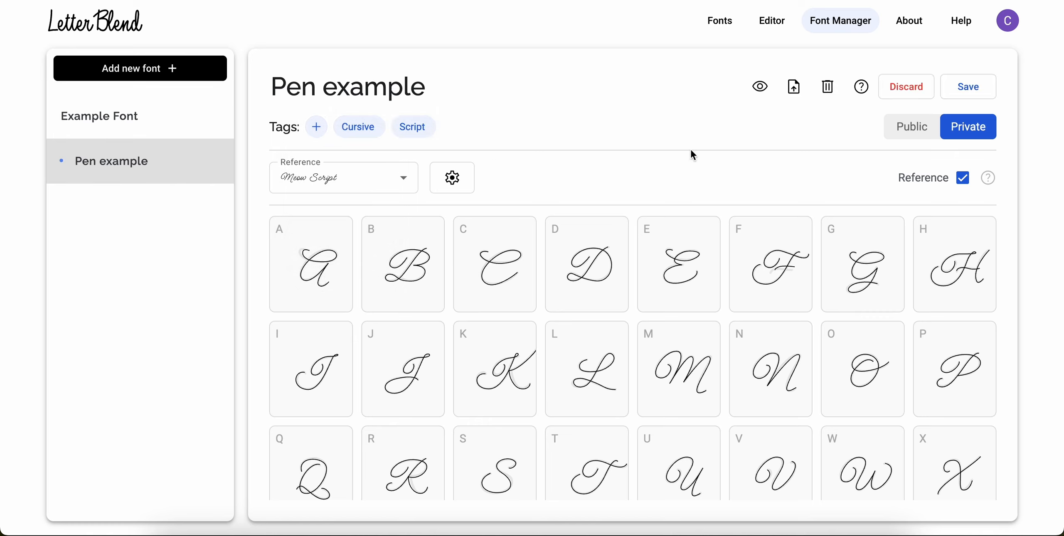
# Step: Switch the Pen example font from private to public and publish it publicly
pyautogui.click(924, 136)
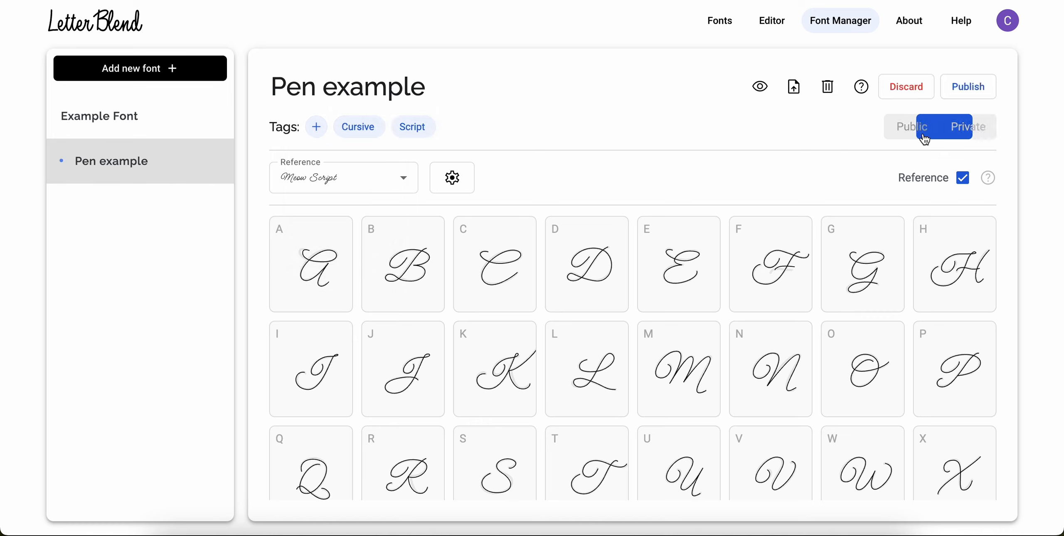
pyautogui.click(964, 94)
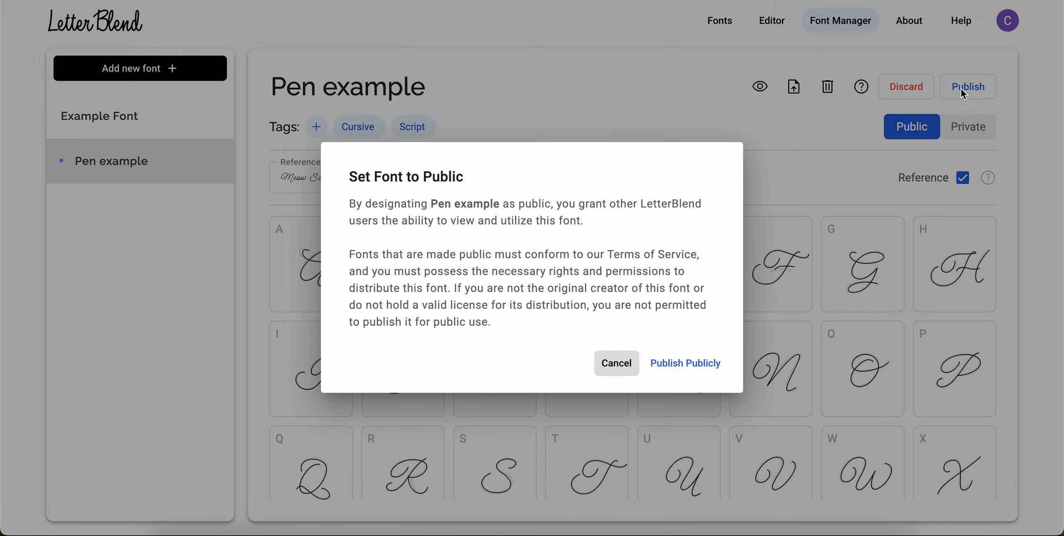
pyautogui.click(688, 365)
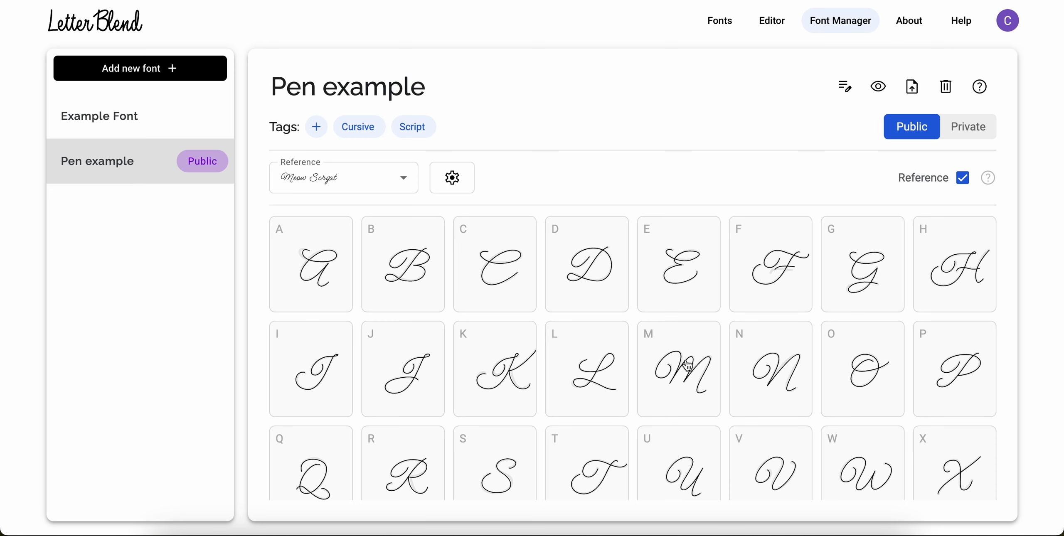